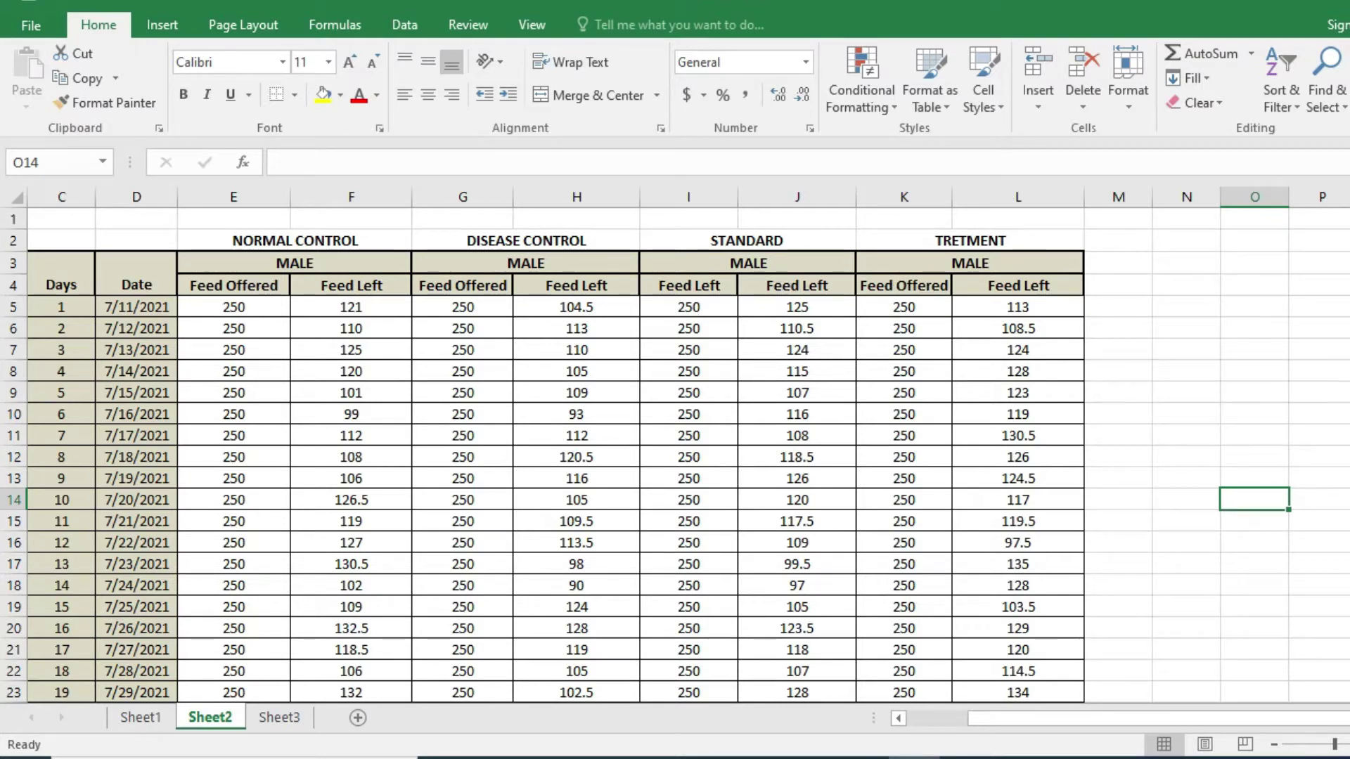
scroll(4, 513, "down", 4)
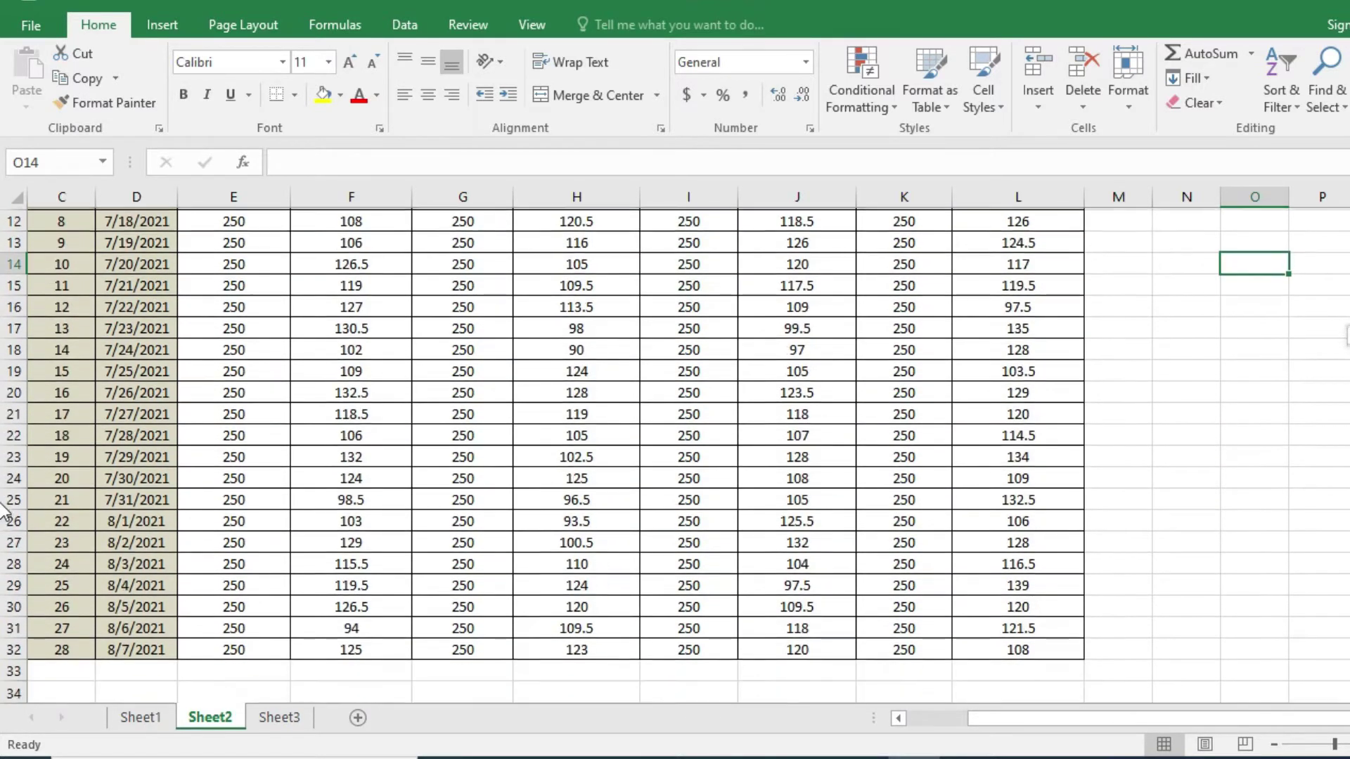
scroll(4, 502, "up", 4)
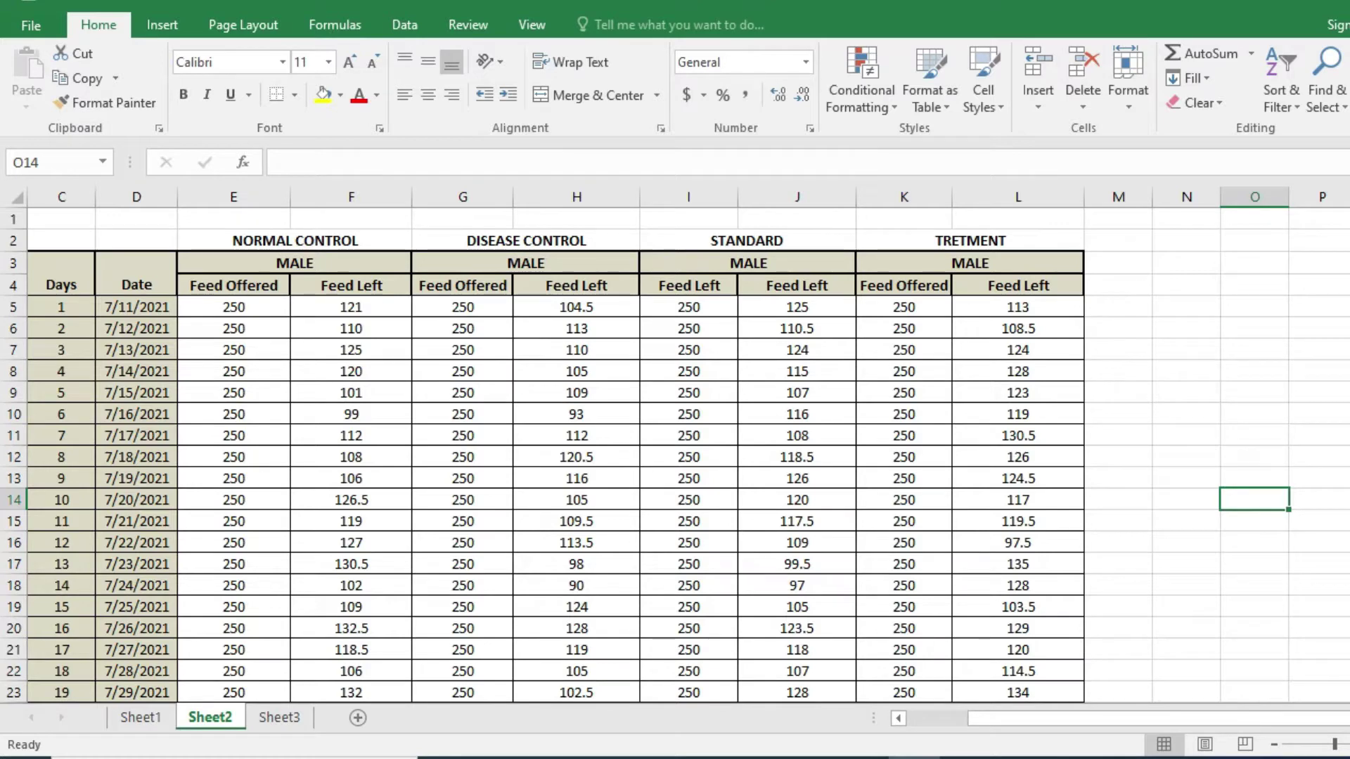
scroll(6, 460, "down", 4)
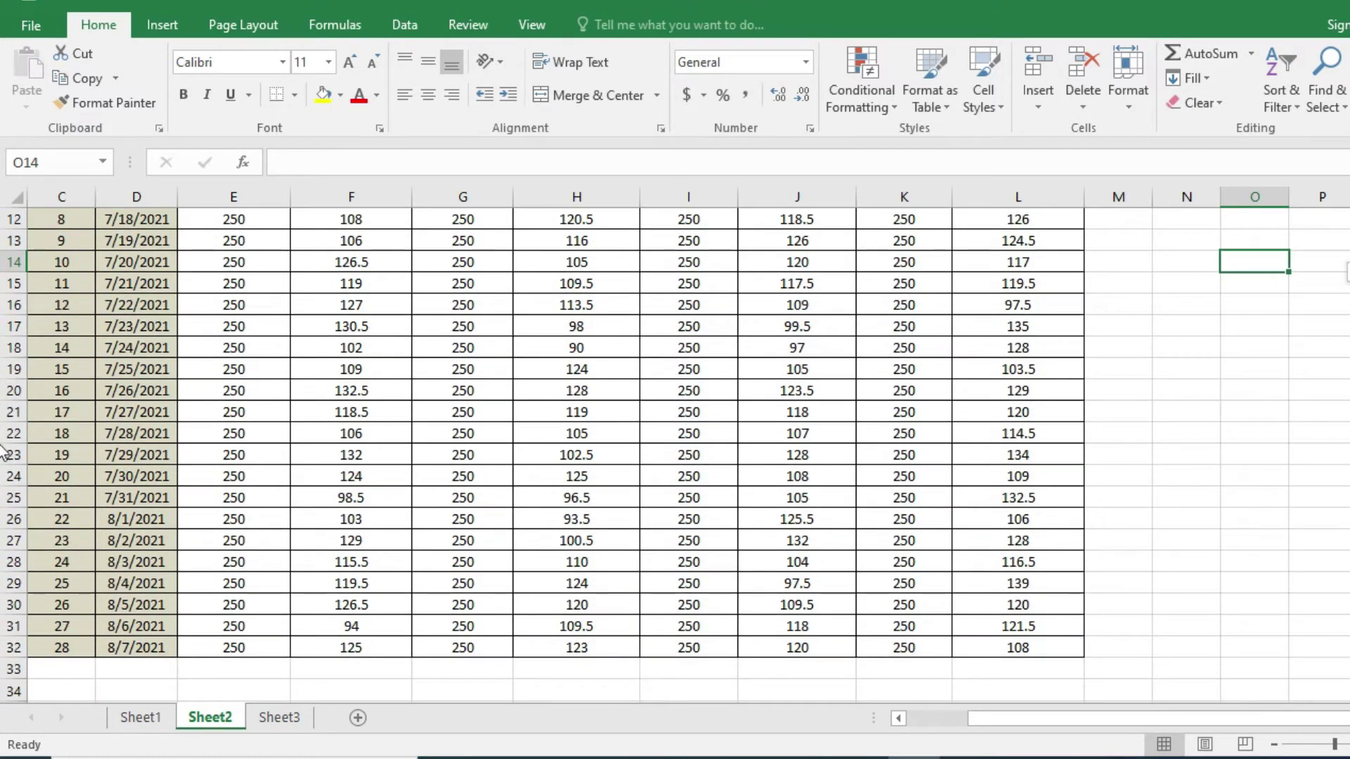
scroll(6, 453, "up", 4)
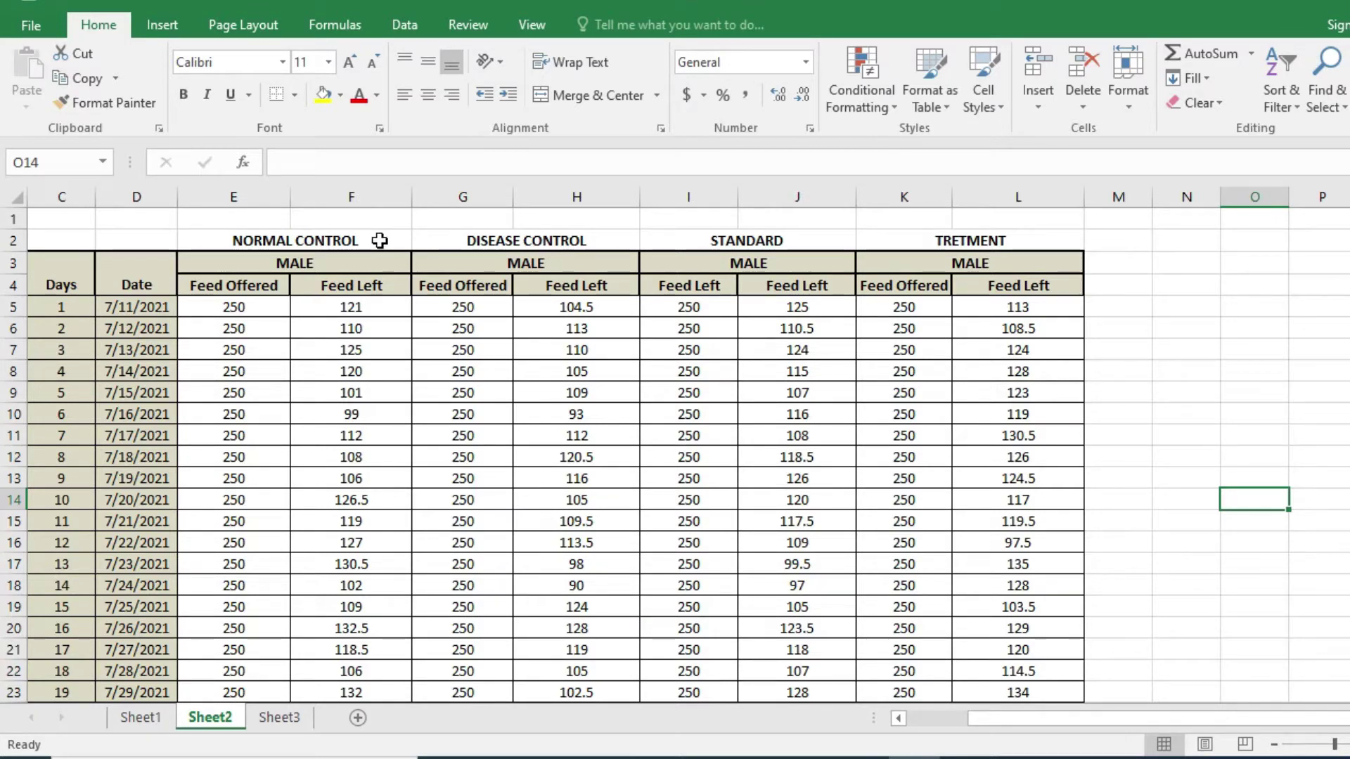
Step: Insert a blank column G between the Normal Control and Disease Control groups
left_click(446, 197)
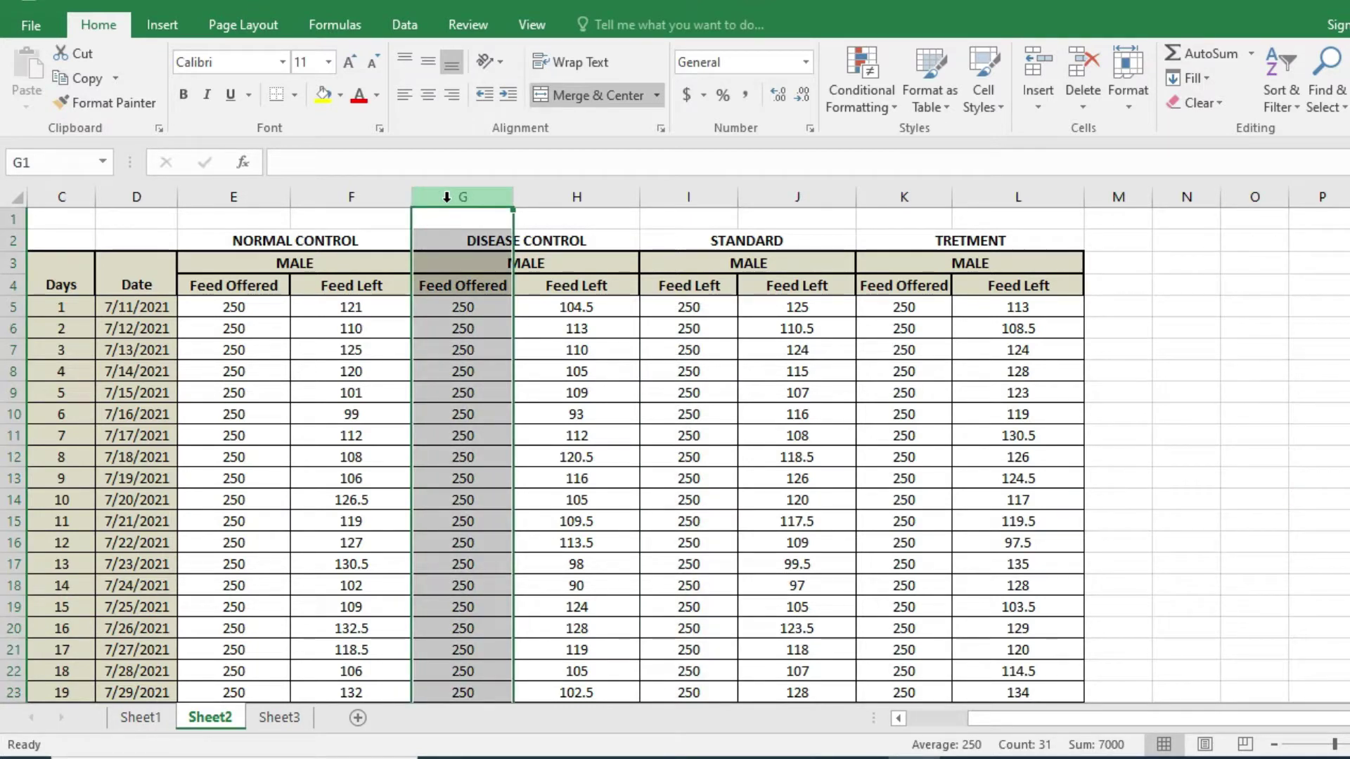
right_click(447, 200)
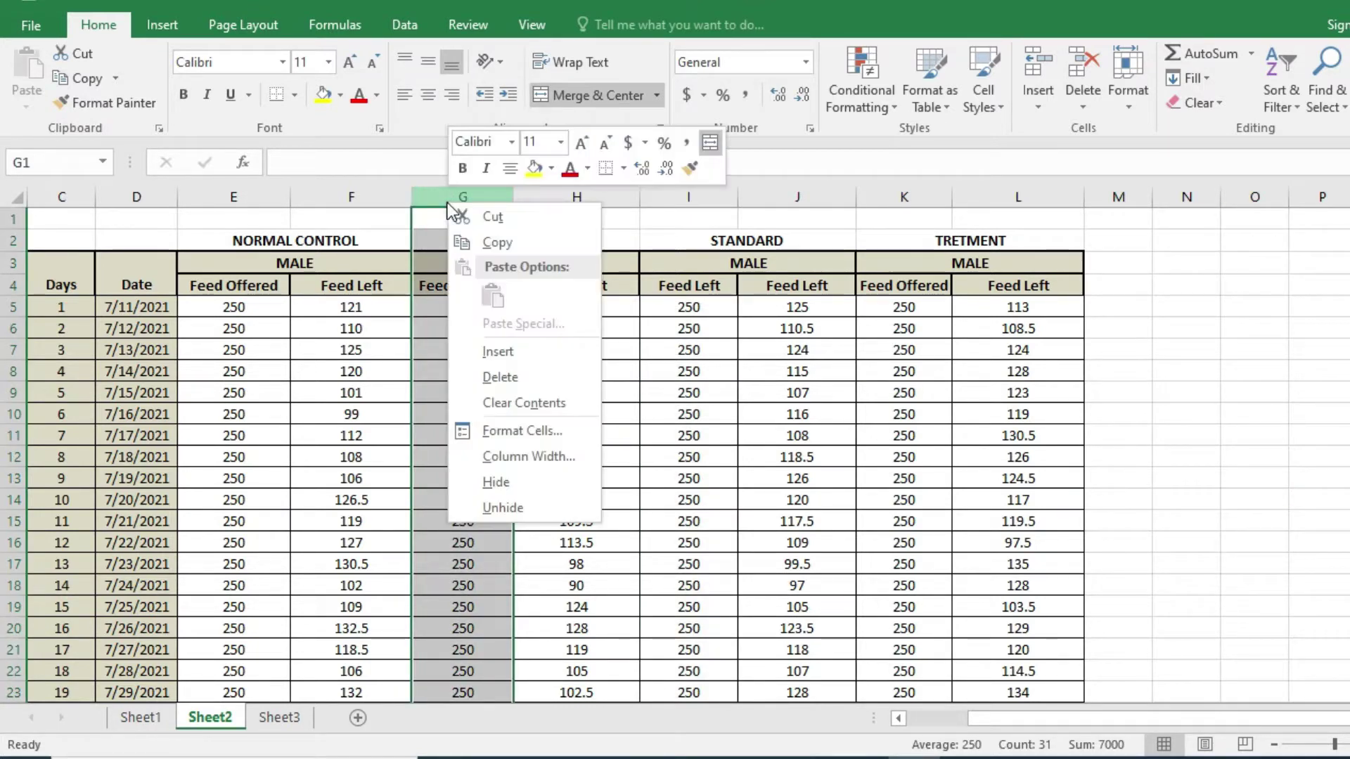
left_click(500, 351)
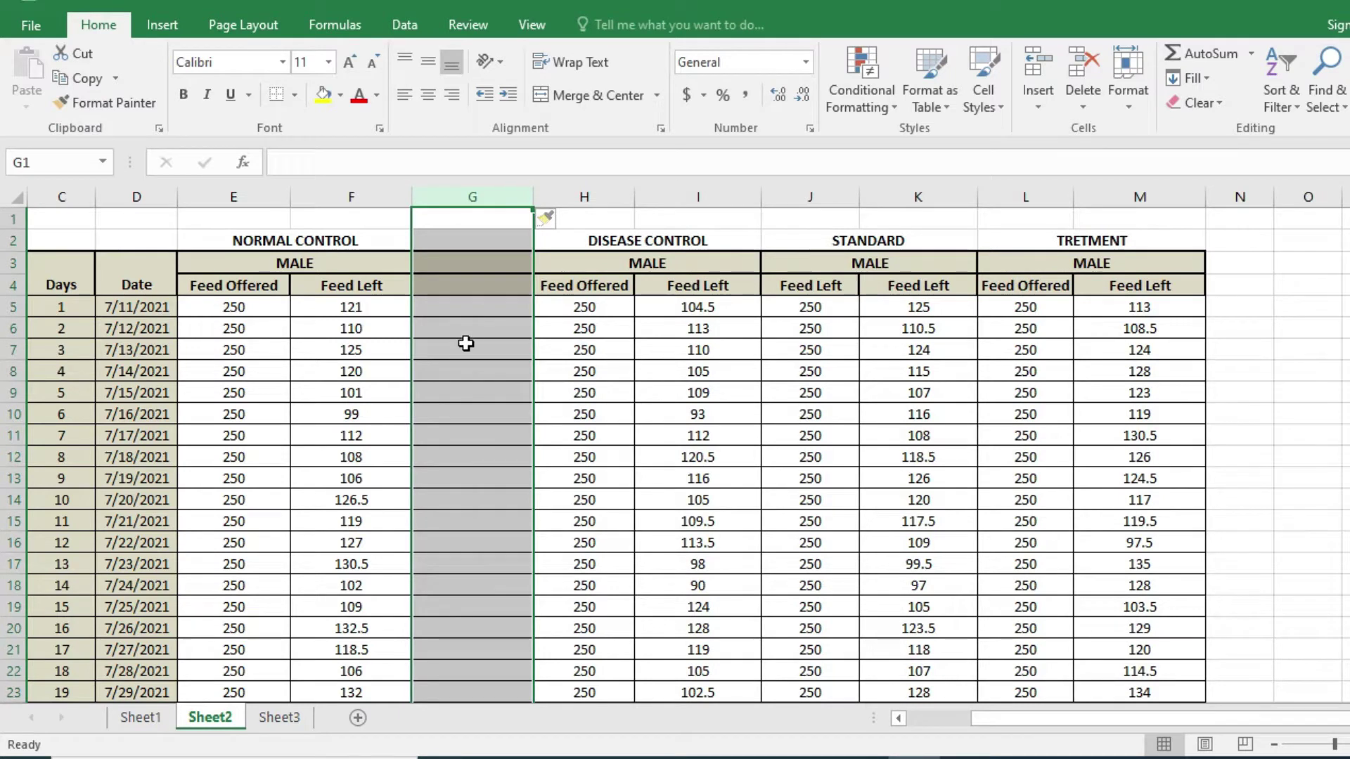
left_click(464, 342)
Step: Re-merge and center the Normal Control group's MALE heading across E3:G3 to include the new column
left_click(253, 263)
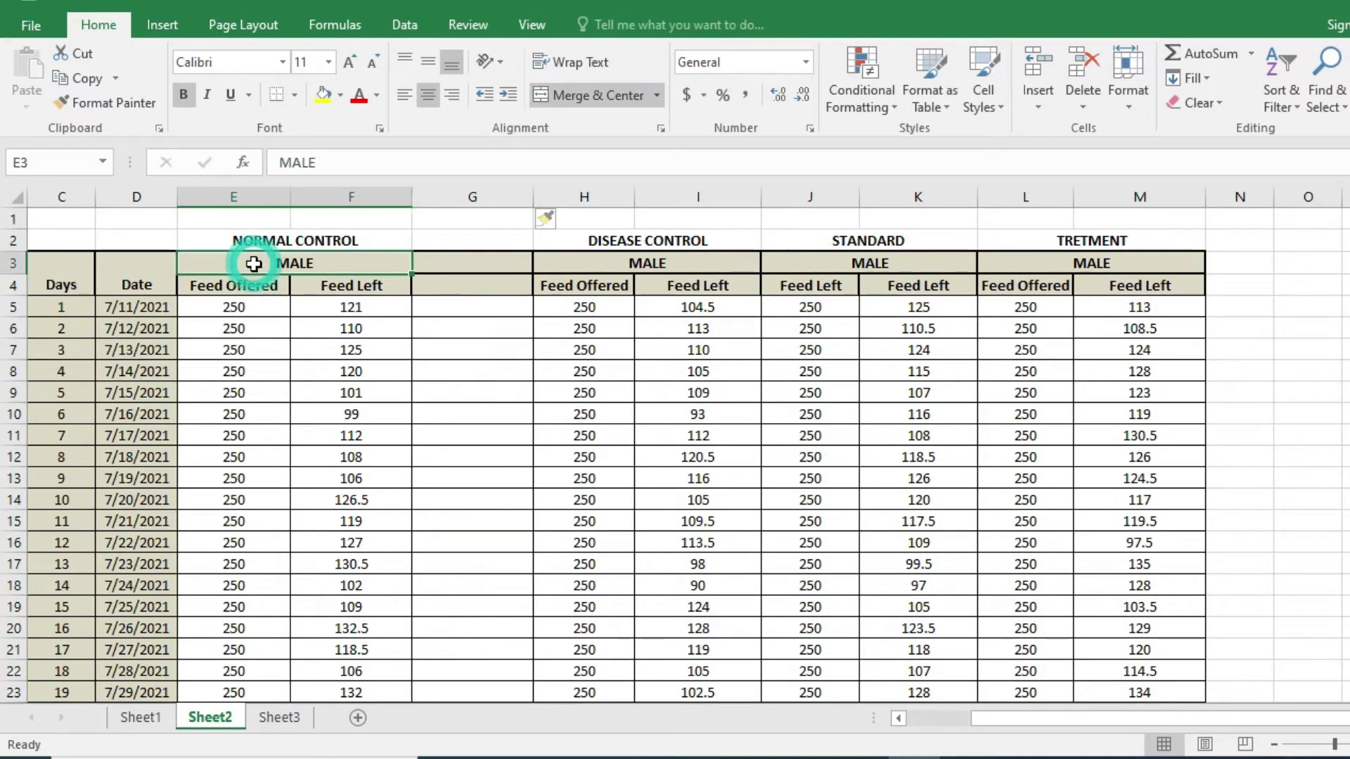
key("shift+Right")
key("shift+Right")
key("shift+Left")
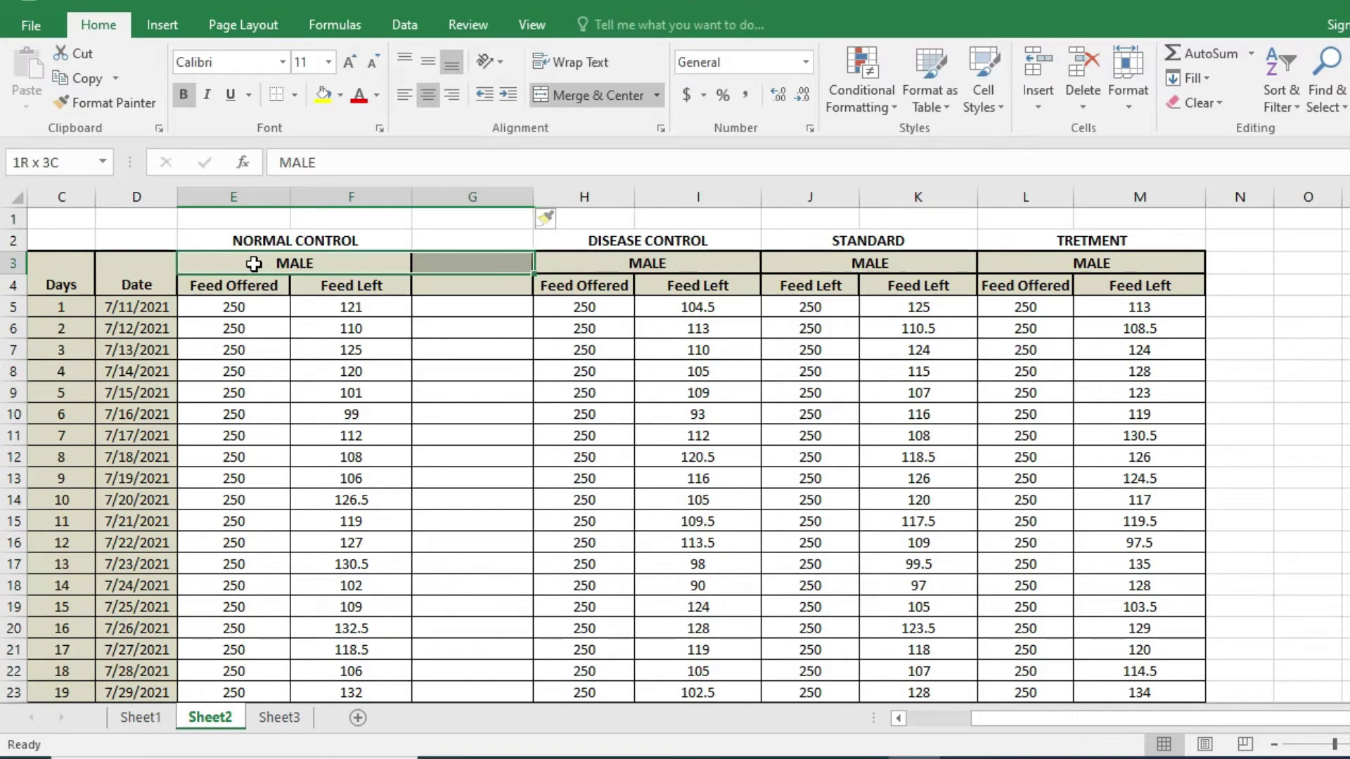
left_click(581, 99)
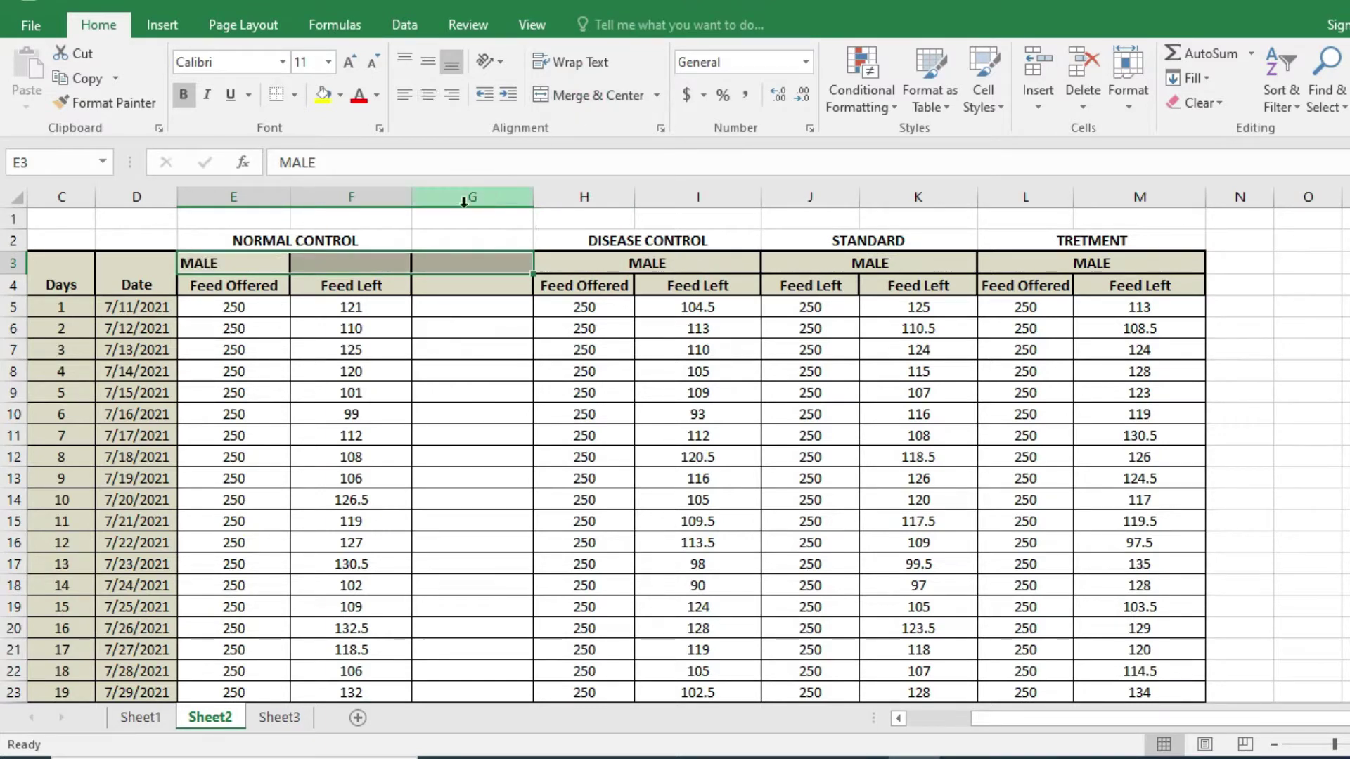
left_click(568, 94)
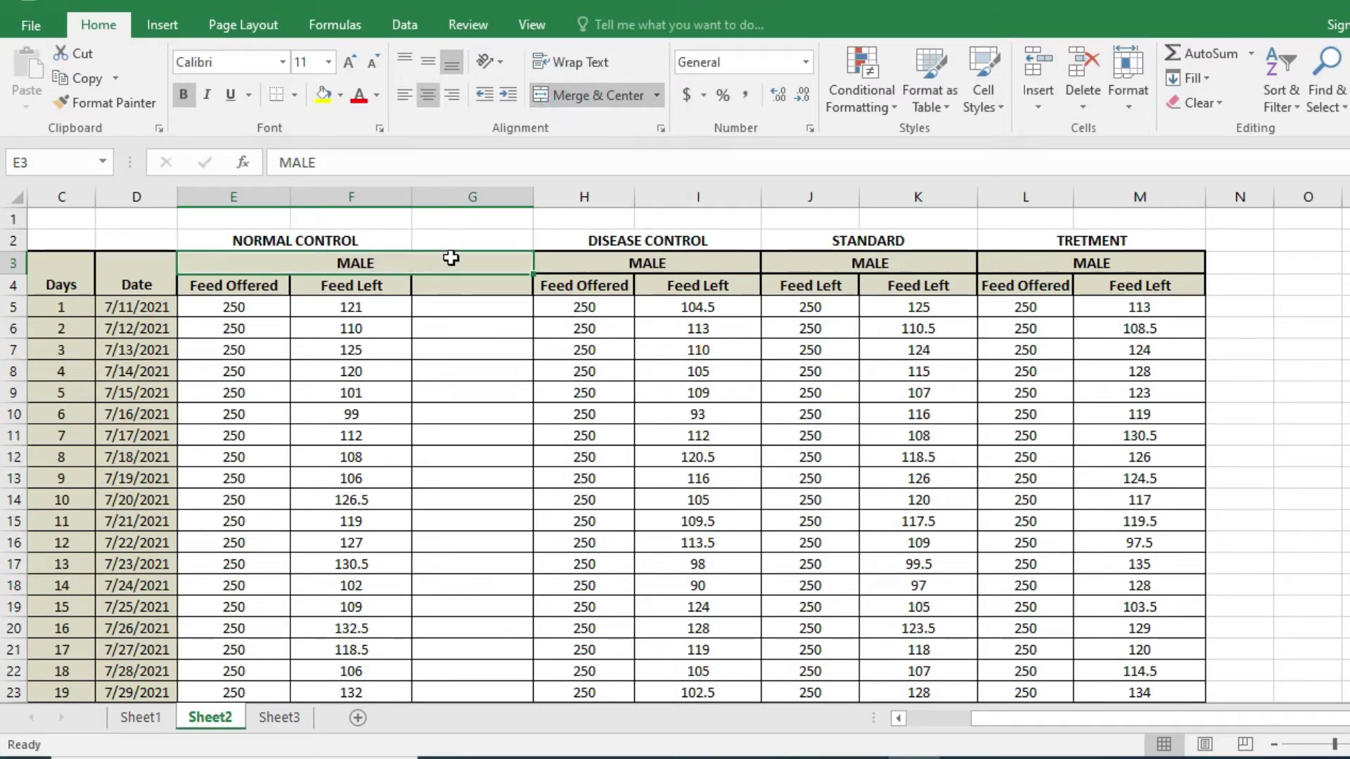
Step: Re-merge and center the NORMAL CONTROL title across E2:G2
left_click(207, 240)
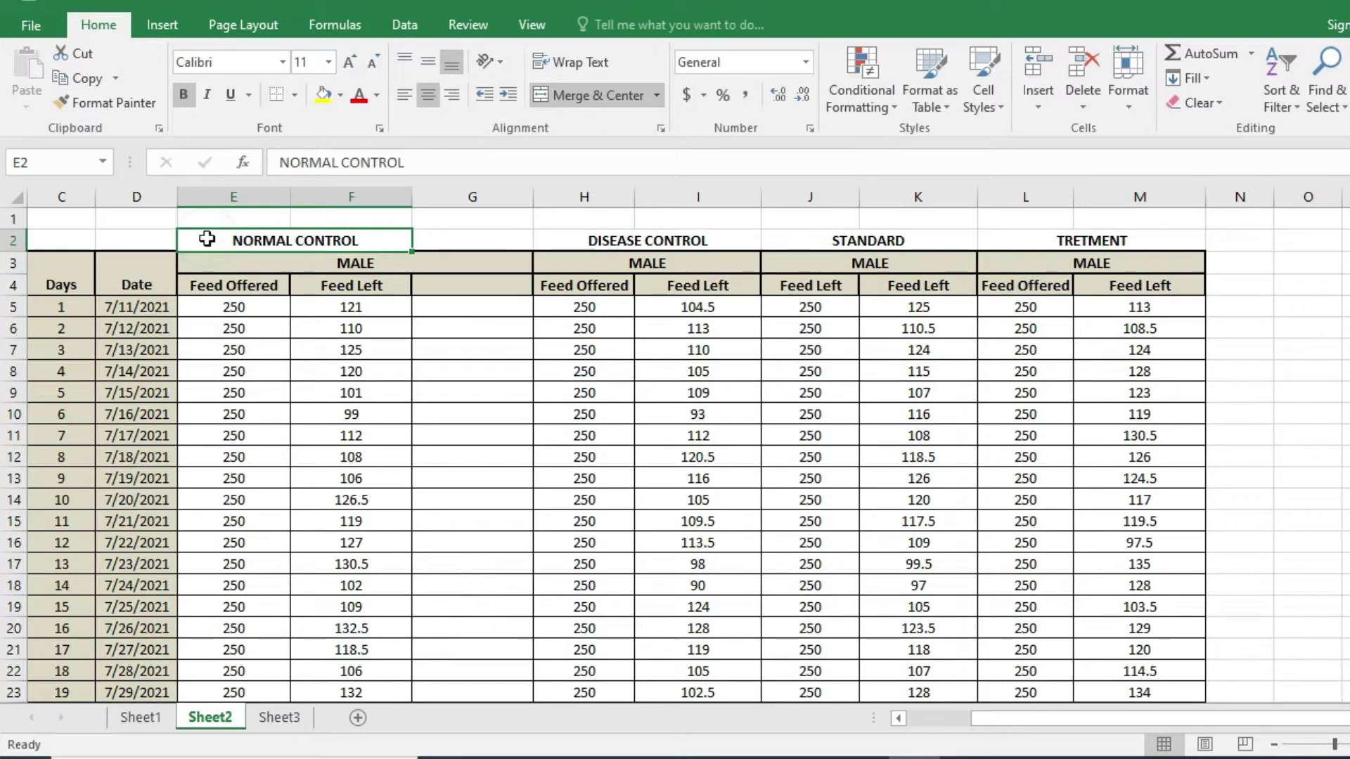
key("shift+Right")
left_click(593, 91)
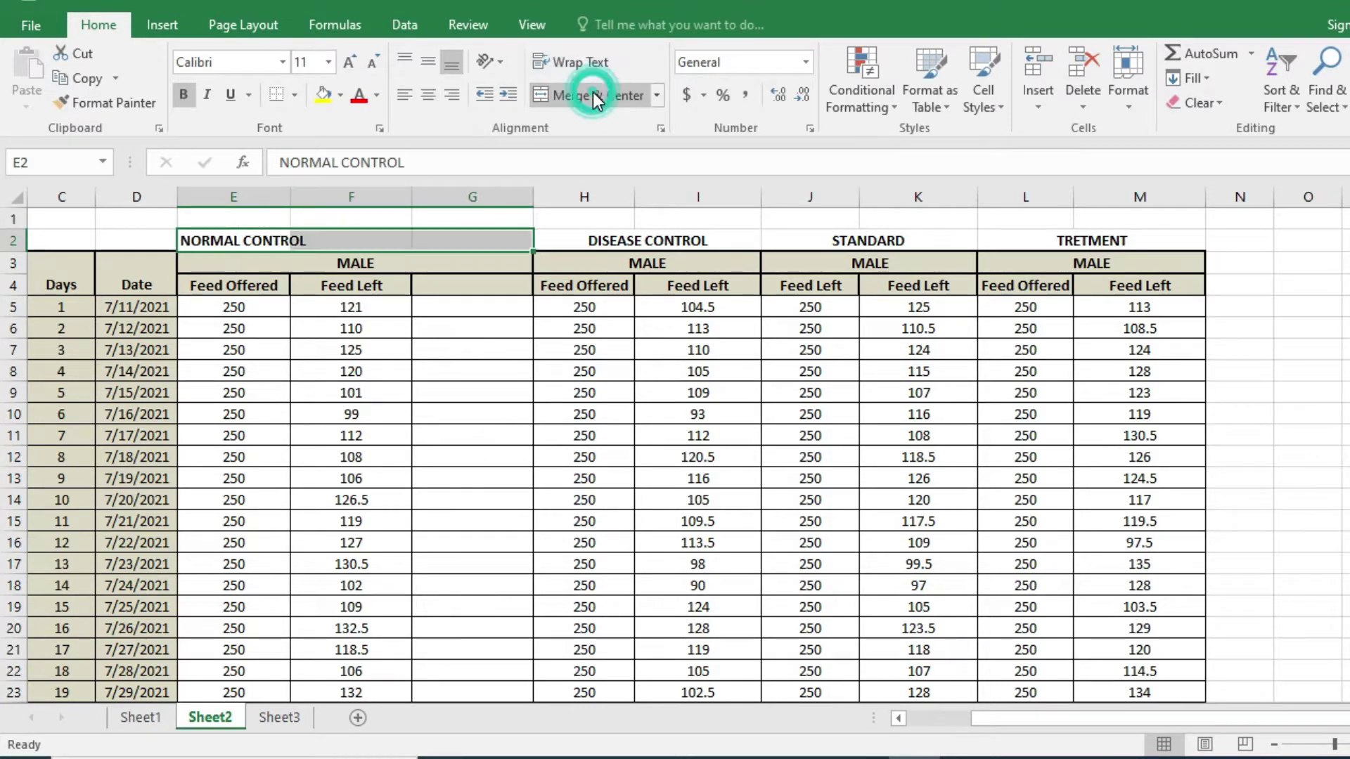
left_click(592, 92)
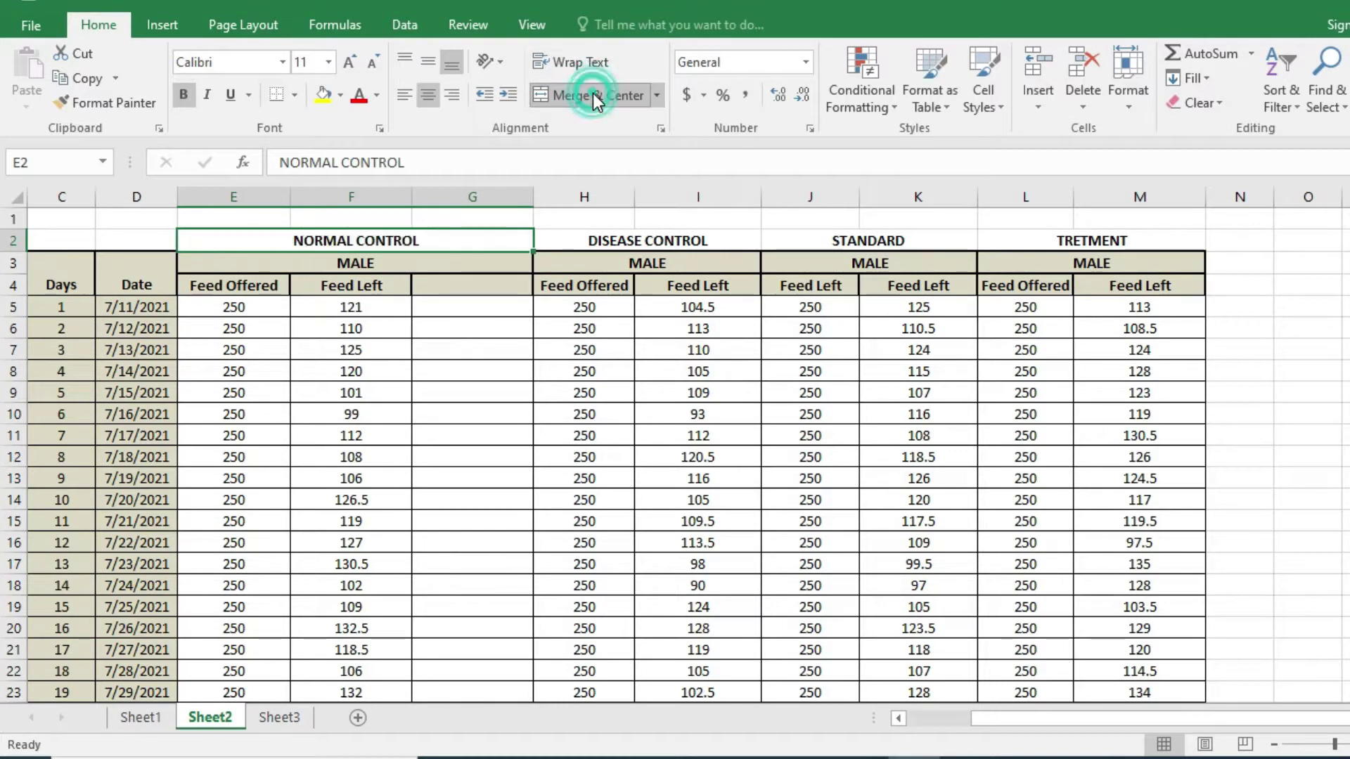
Step: Enter the heading "Feed Consumption" in G4 and widen column G to fit the text
left_click(475, 287)
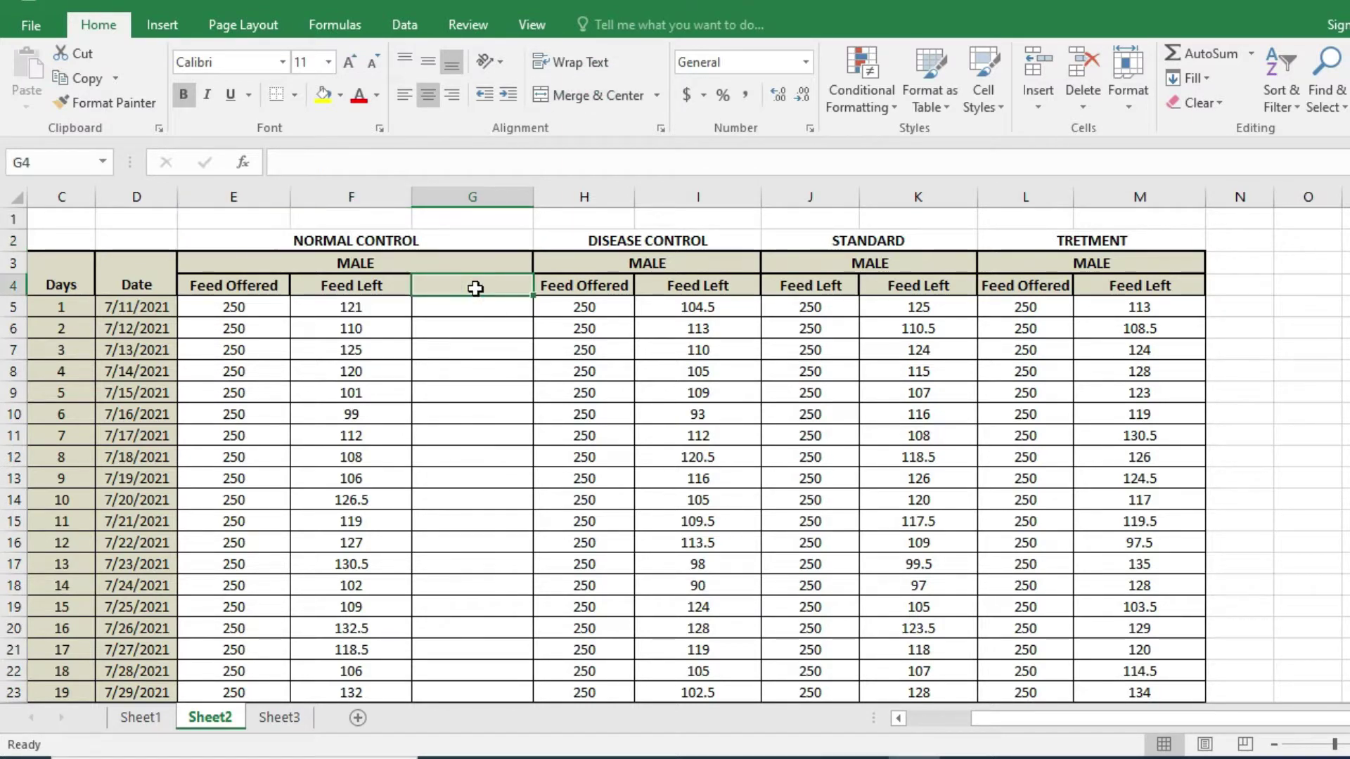
type("Feed ")
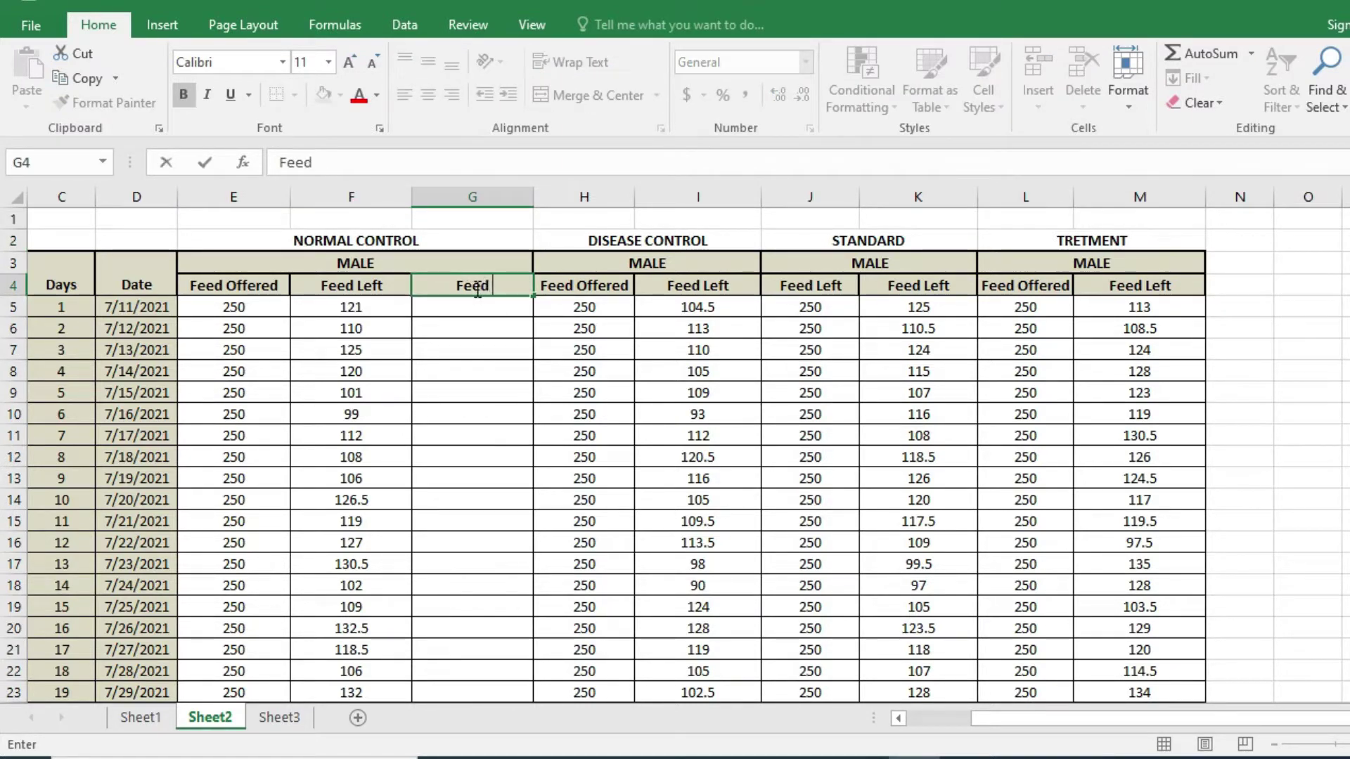
type("Consumption")
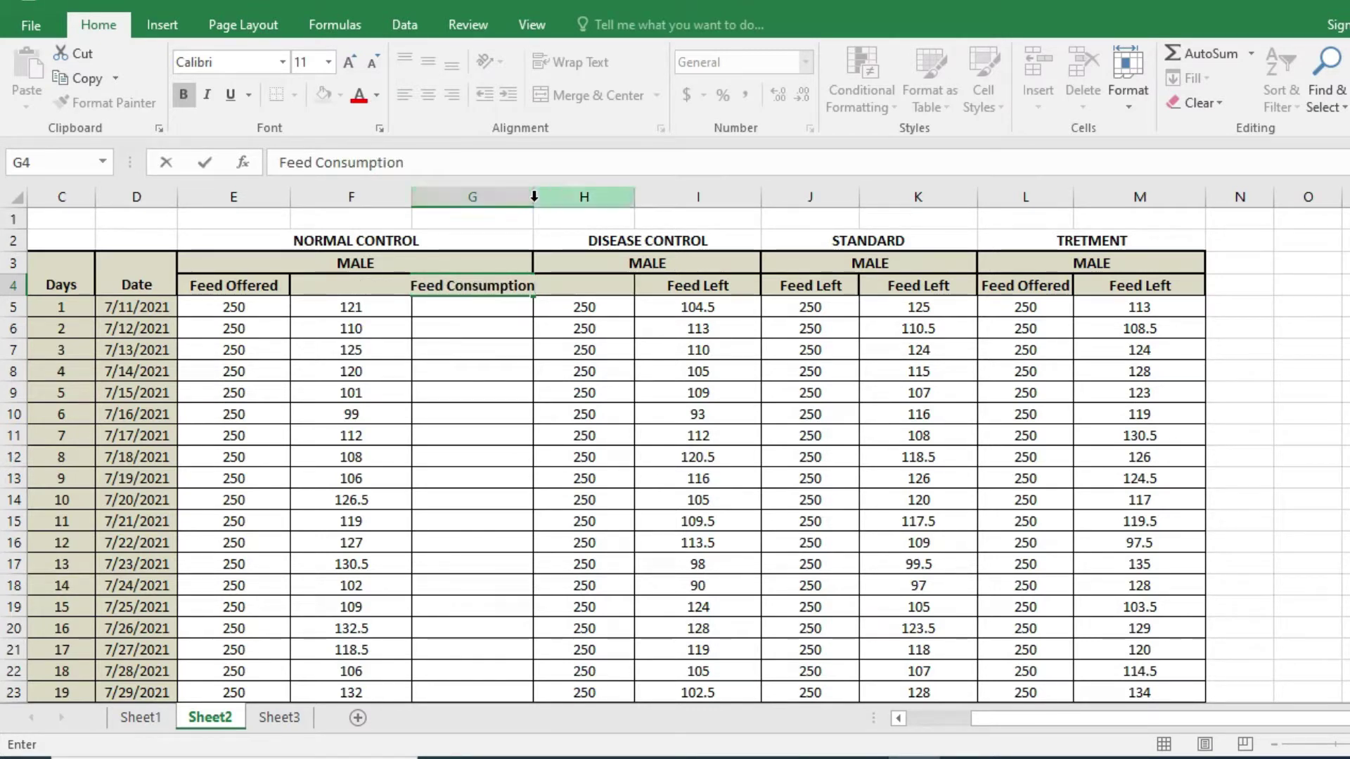
left_click(513, 239)
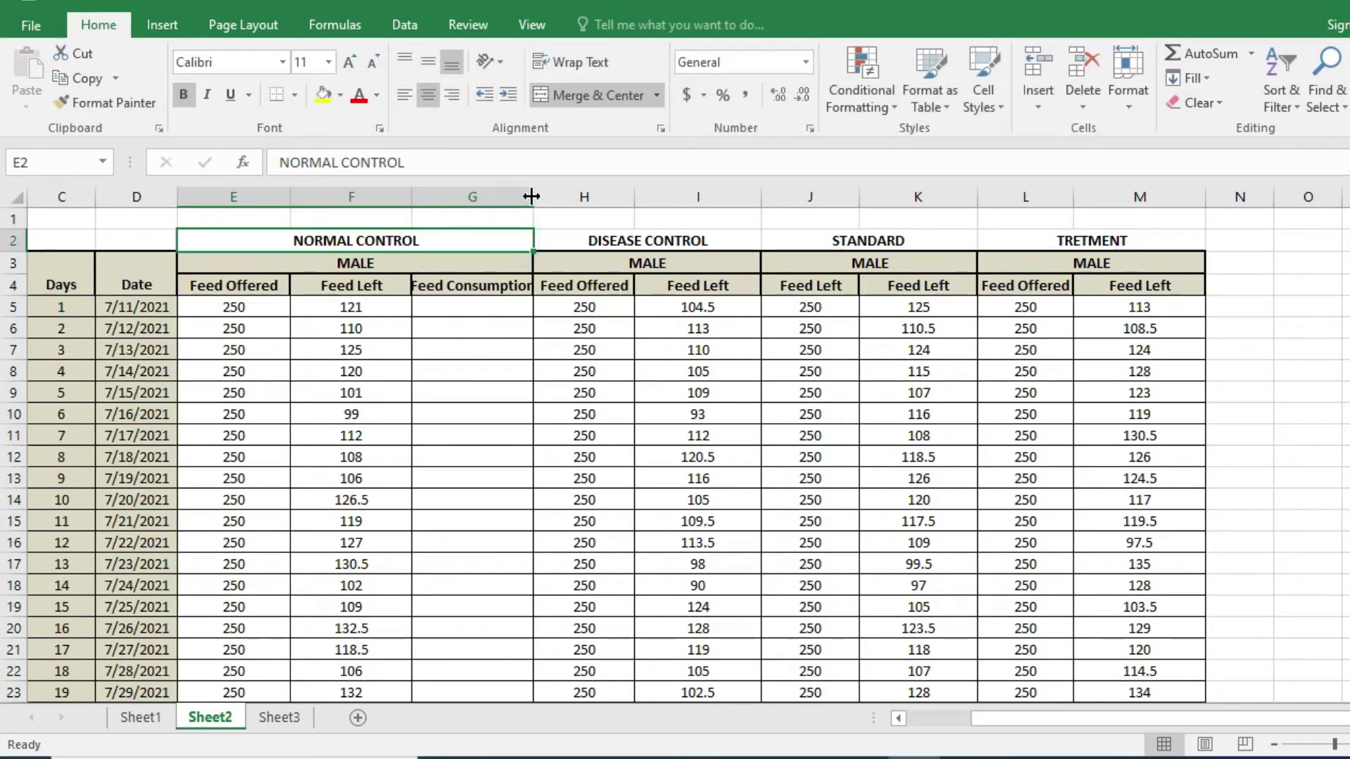
left_click_drag(532, 197, 565, 199)
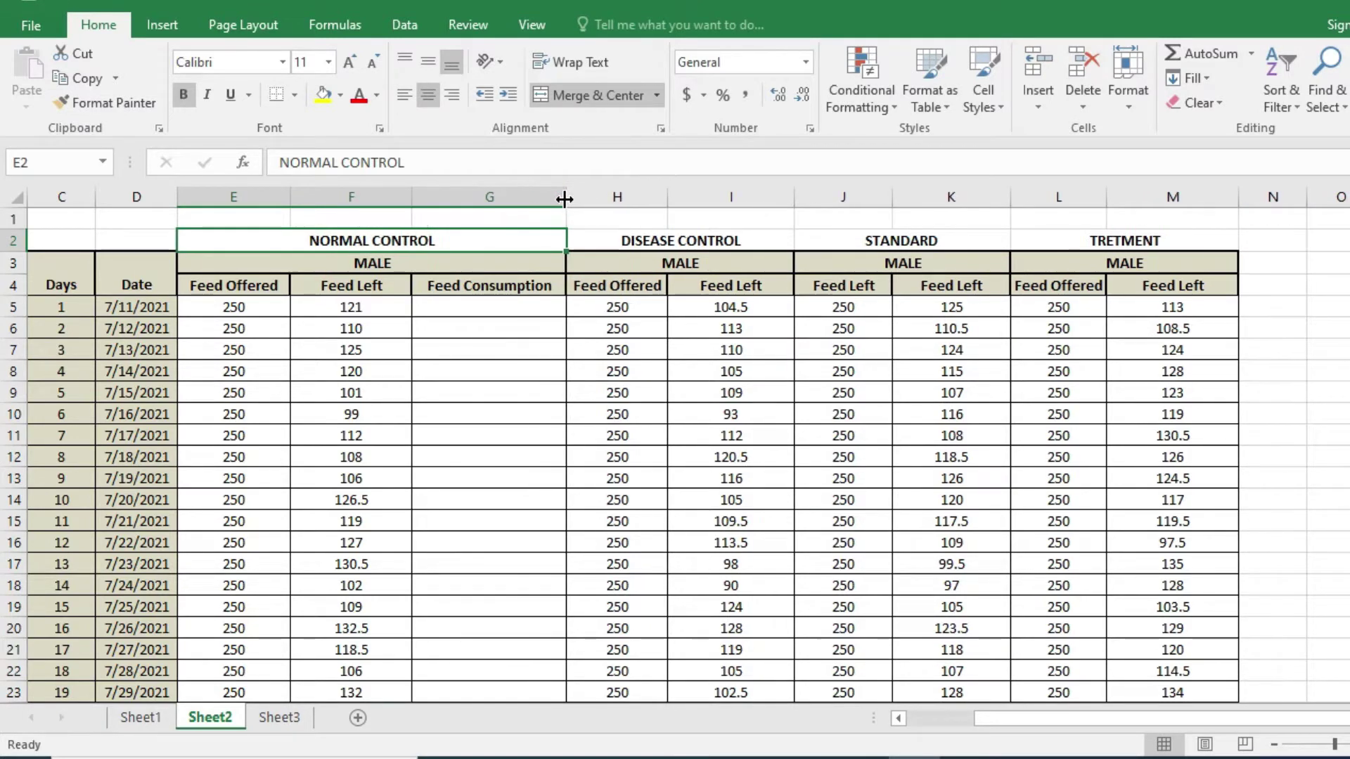
Step: Calculate the day 1 feed consumption of the Normal Control group in G5 with the formula =E5-F5
left_click(470, 325)
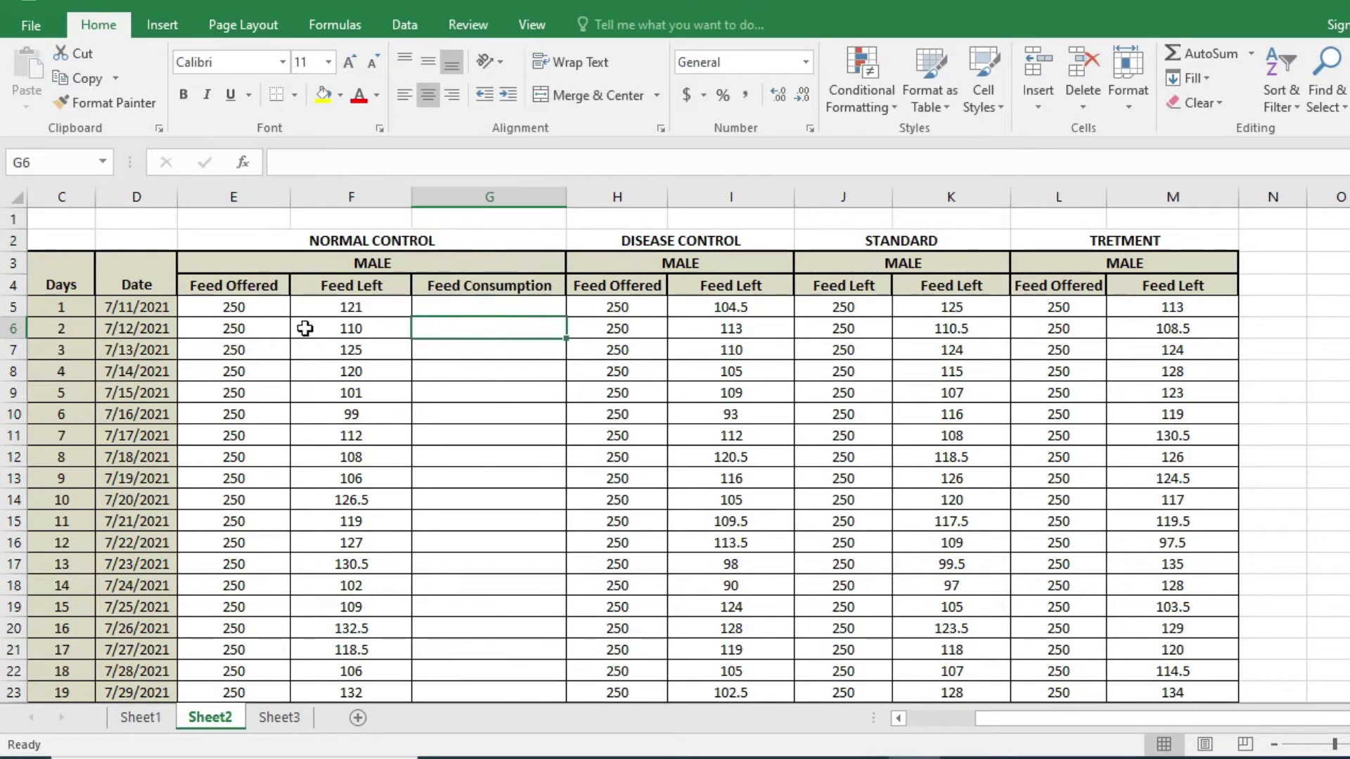
left_click(259, 308)
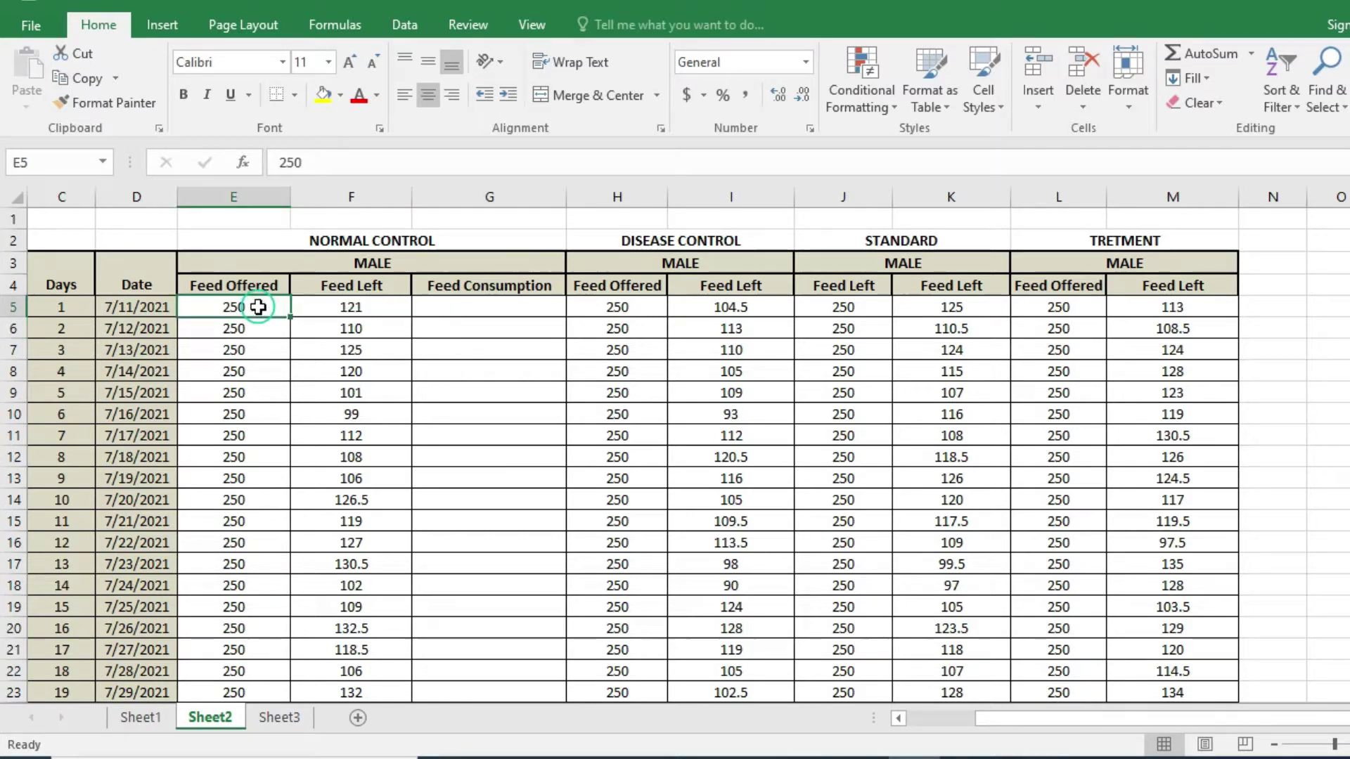
left_click(444, 310)
type("=")
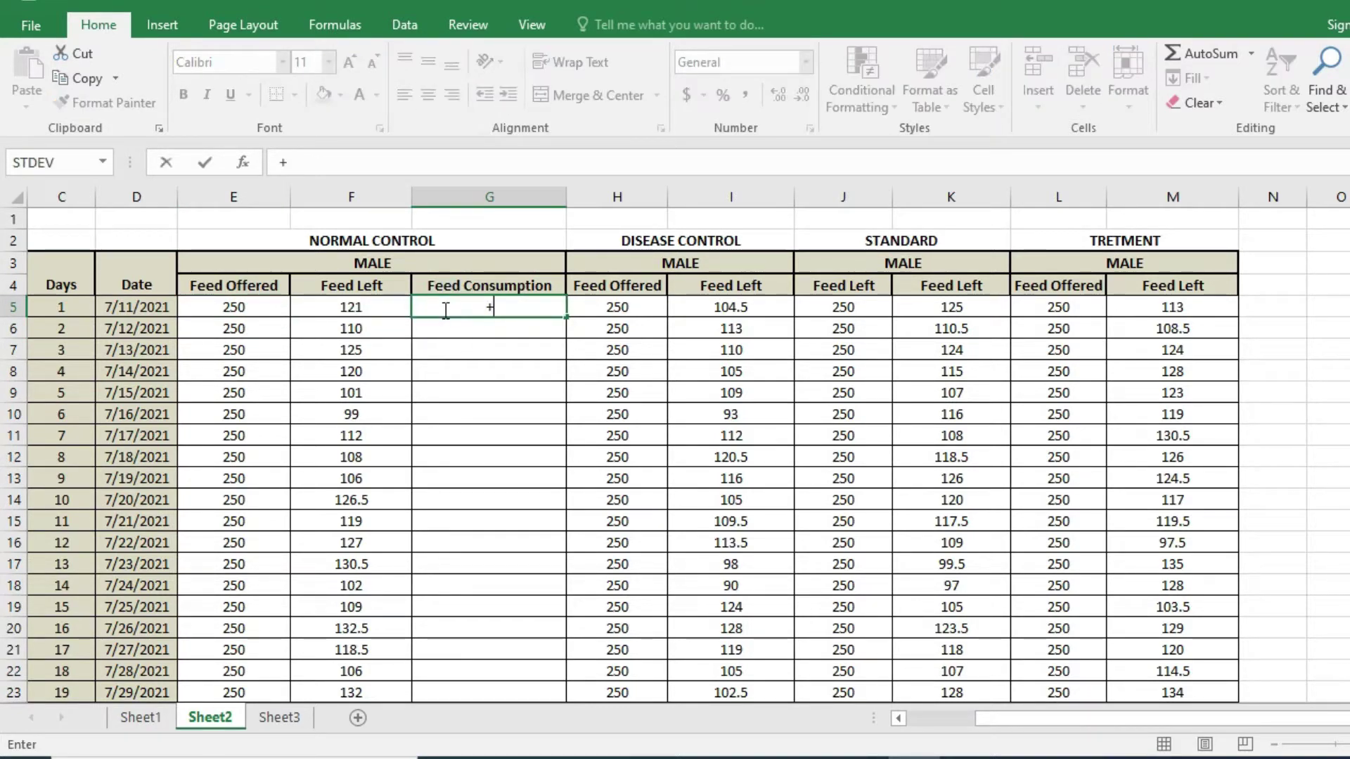
left_click(266, 310)
type("-")
left_click(352, 308)
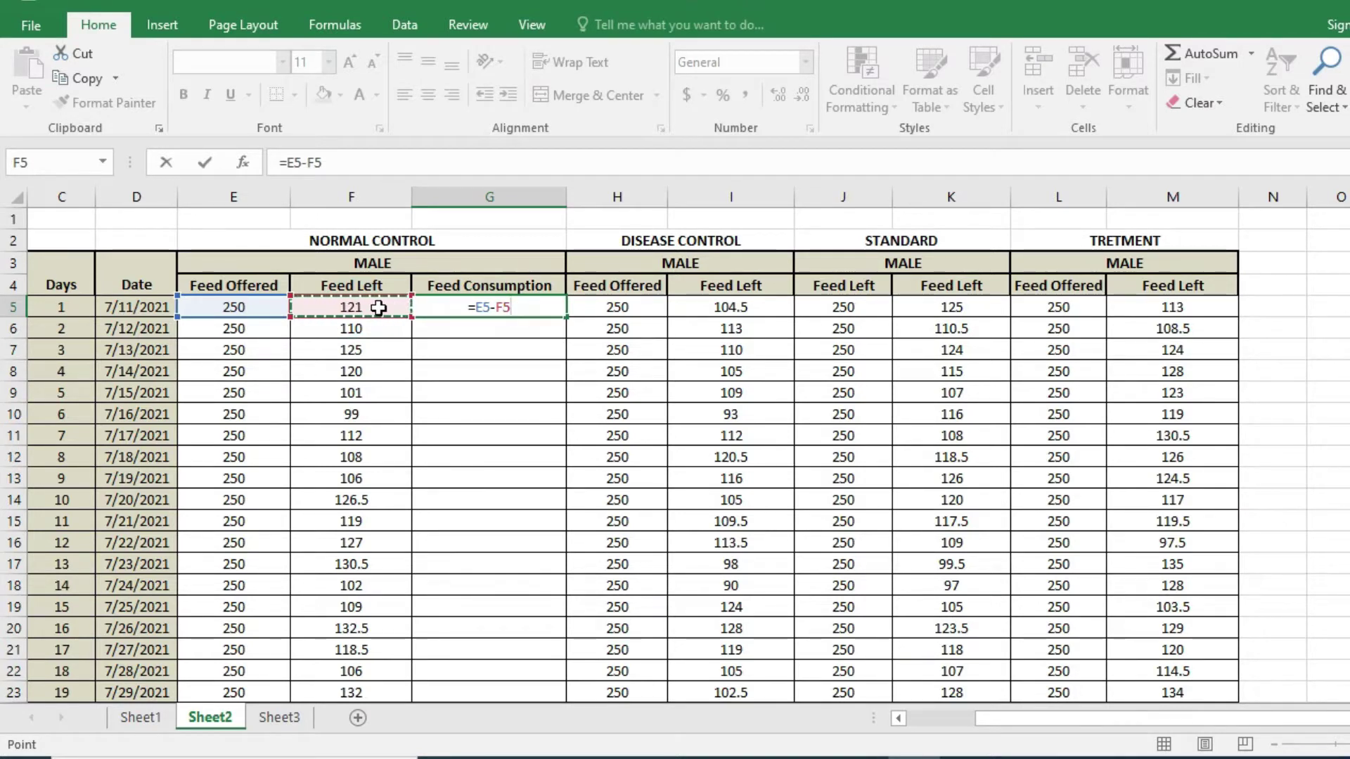
key("Return")
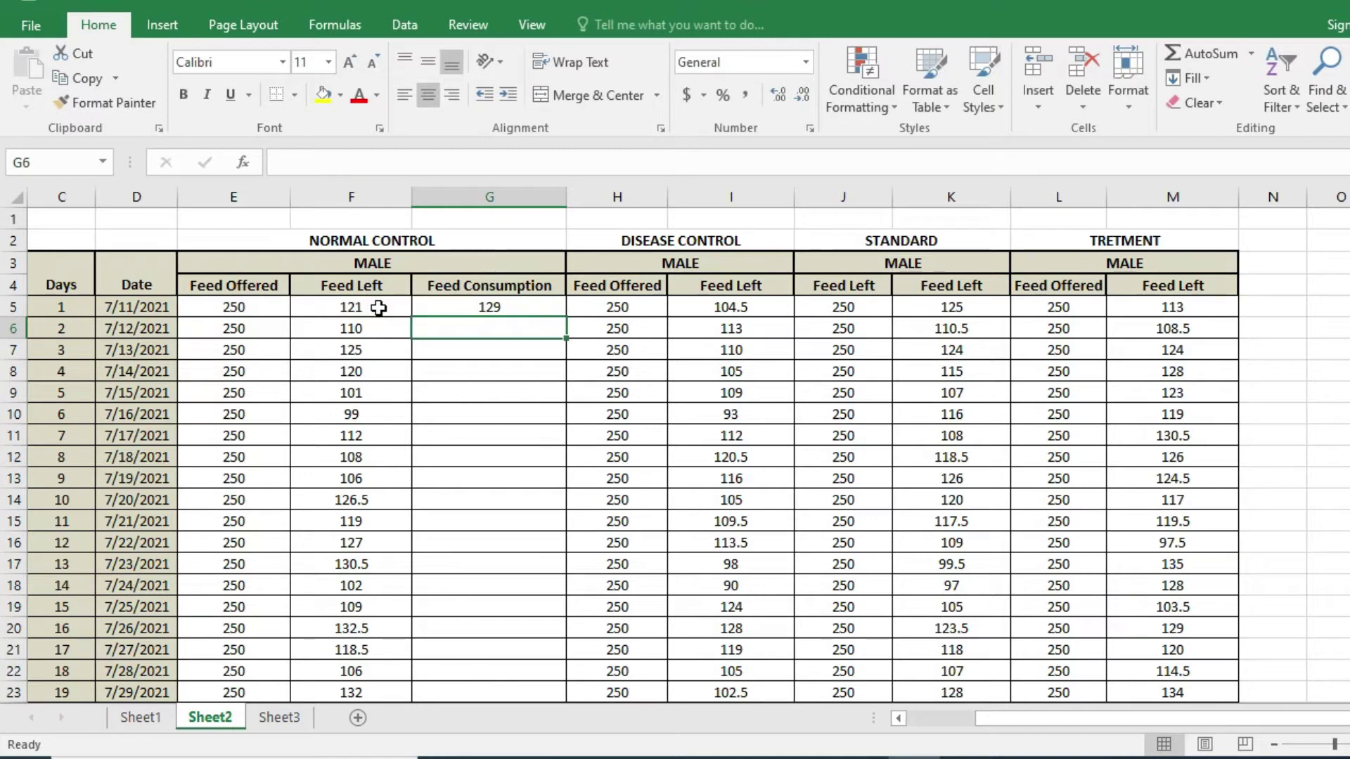
Step: Fill the feed consumption formula from G5 down to day 28 in G32
left_click(516, 309)
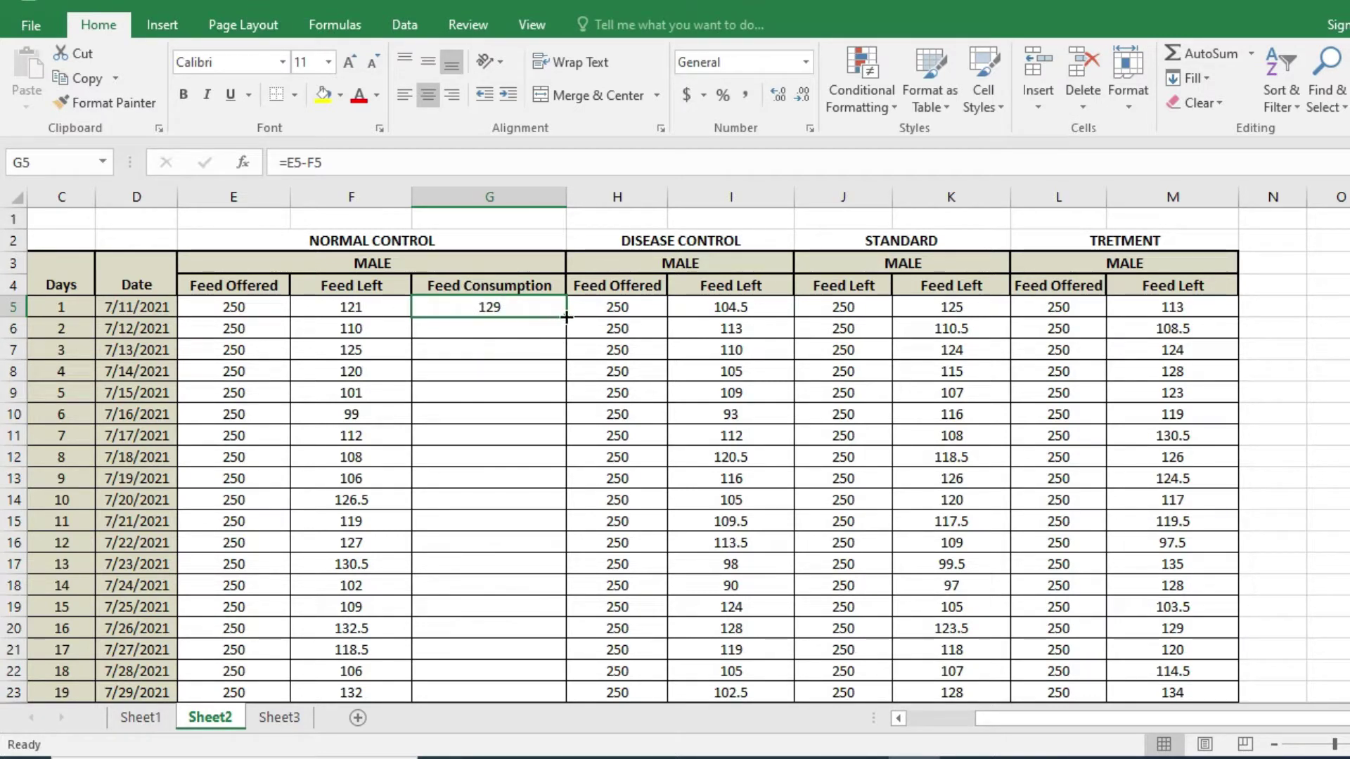
left_click_drag(566, 317, 586, 660)
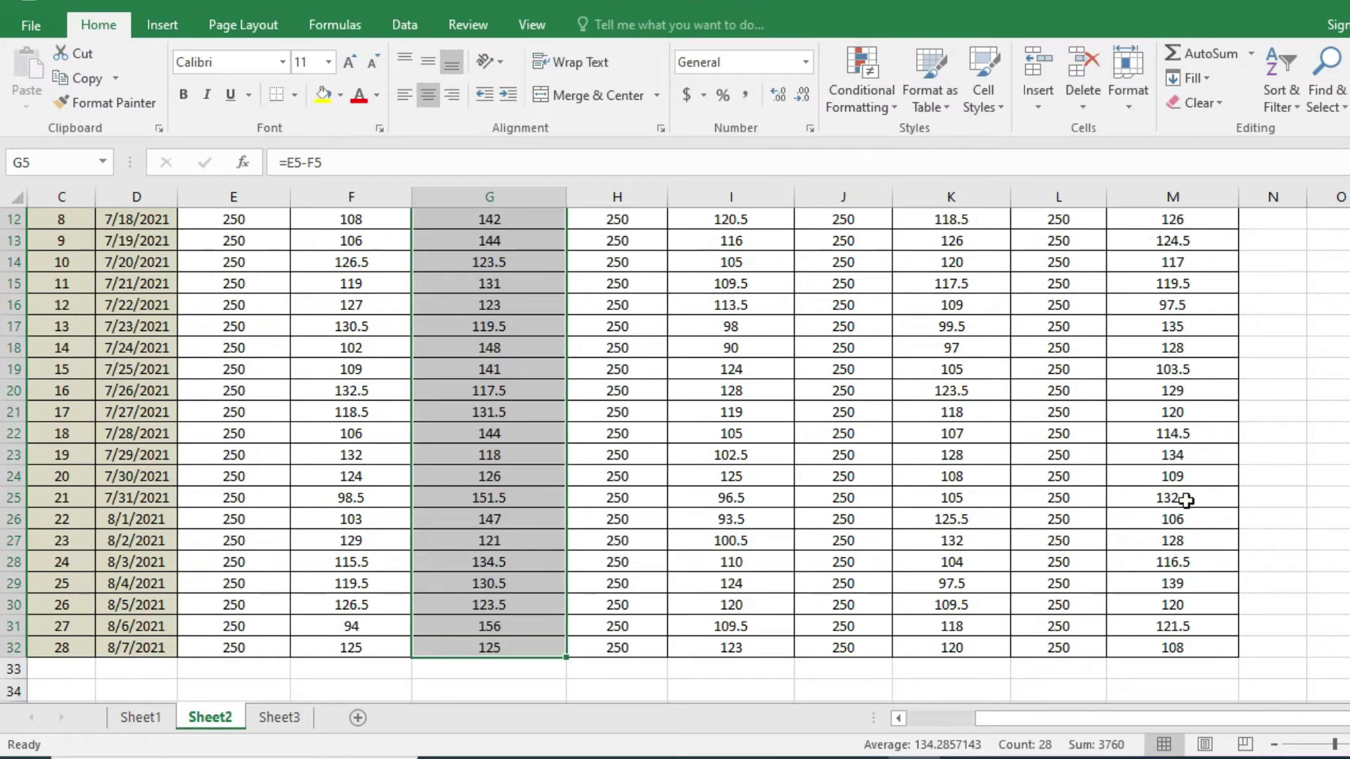
scroll(675, 457, "up", 4)
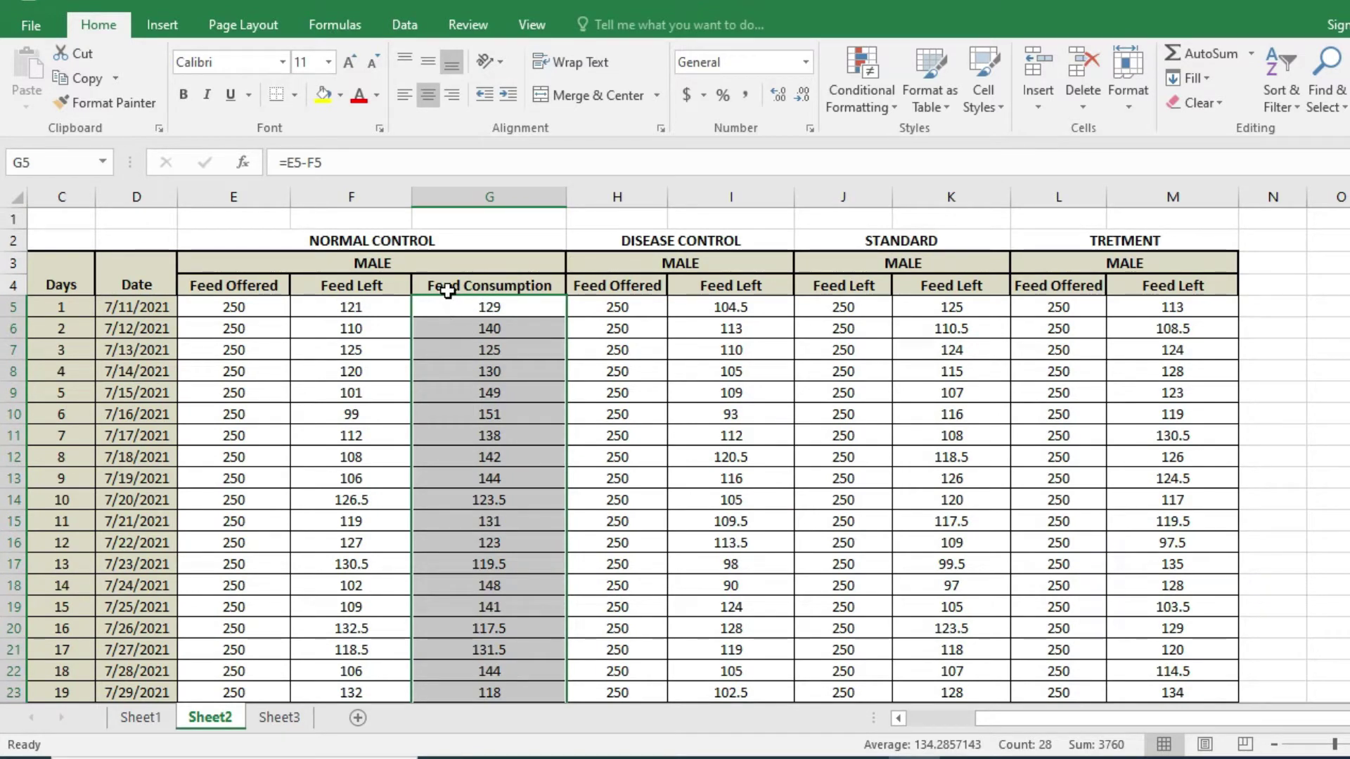
Step: Insert a blank column J between the Disease Control and Standard groups
left_click(819, 195)
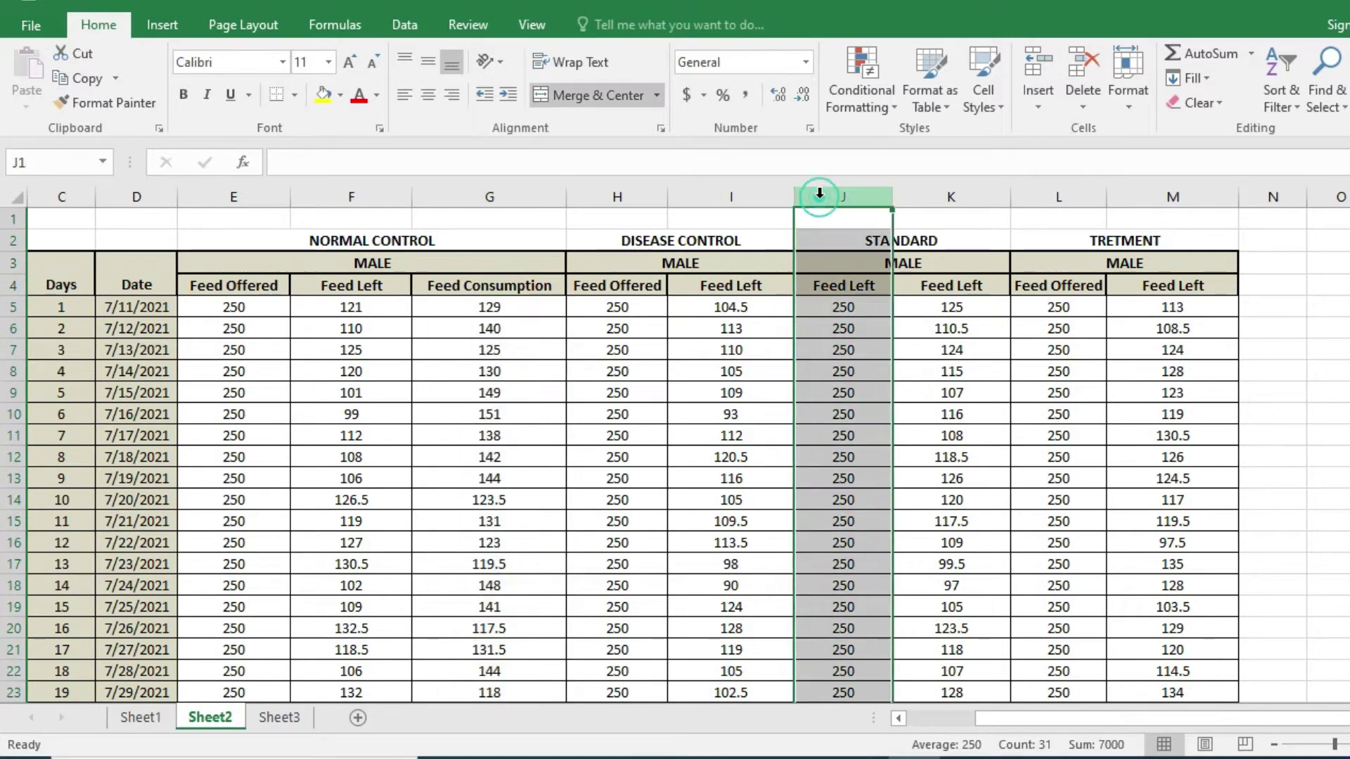
right_click(819, 197)
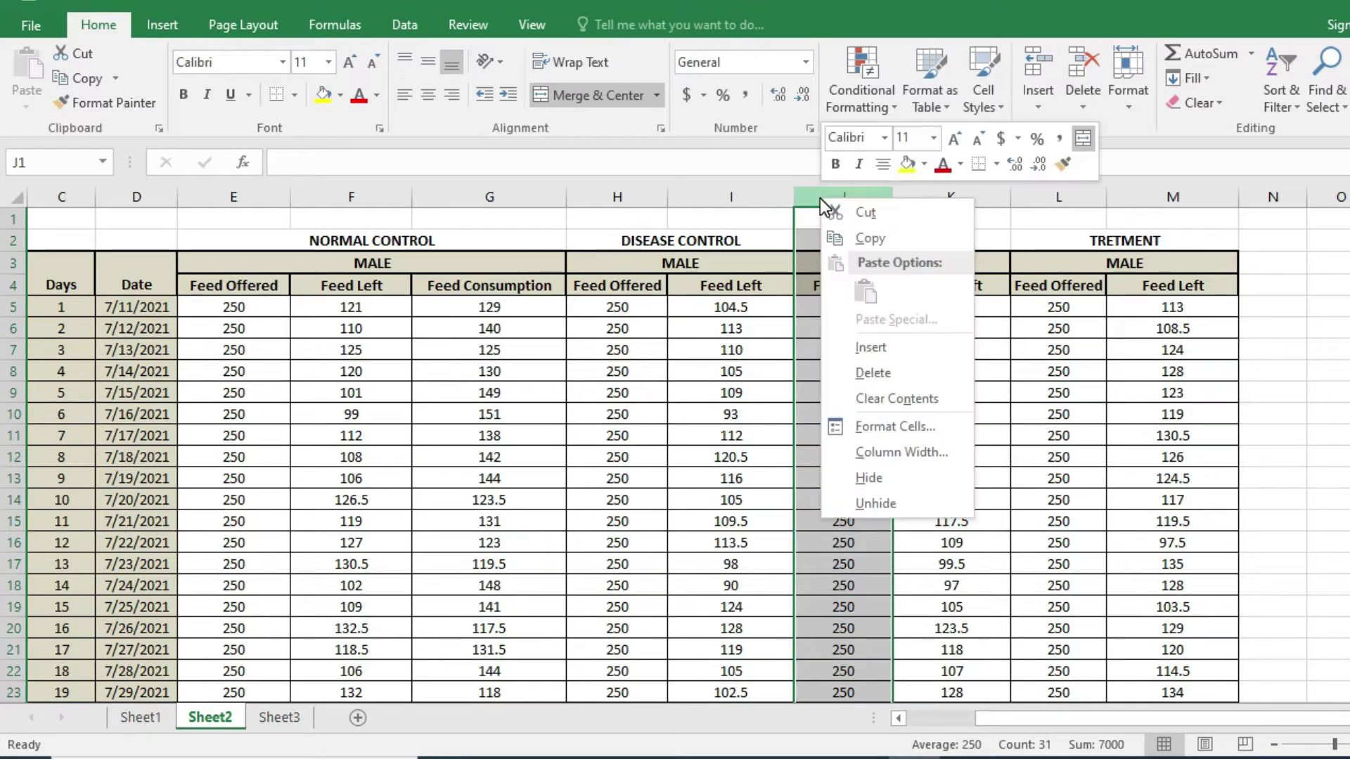
left_click(882, 351)
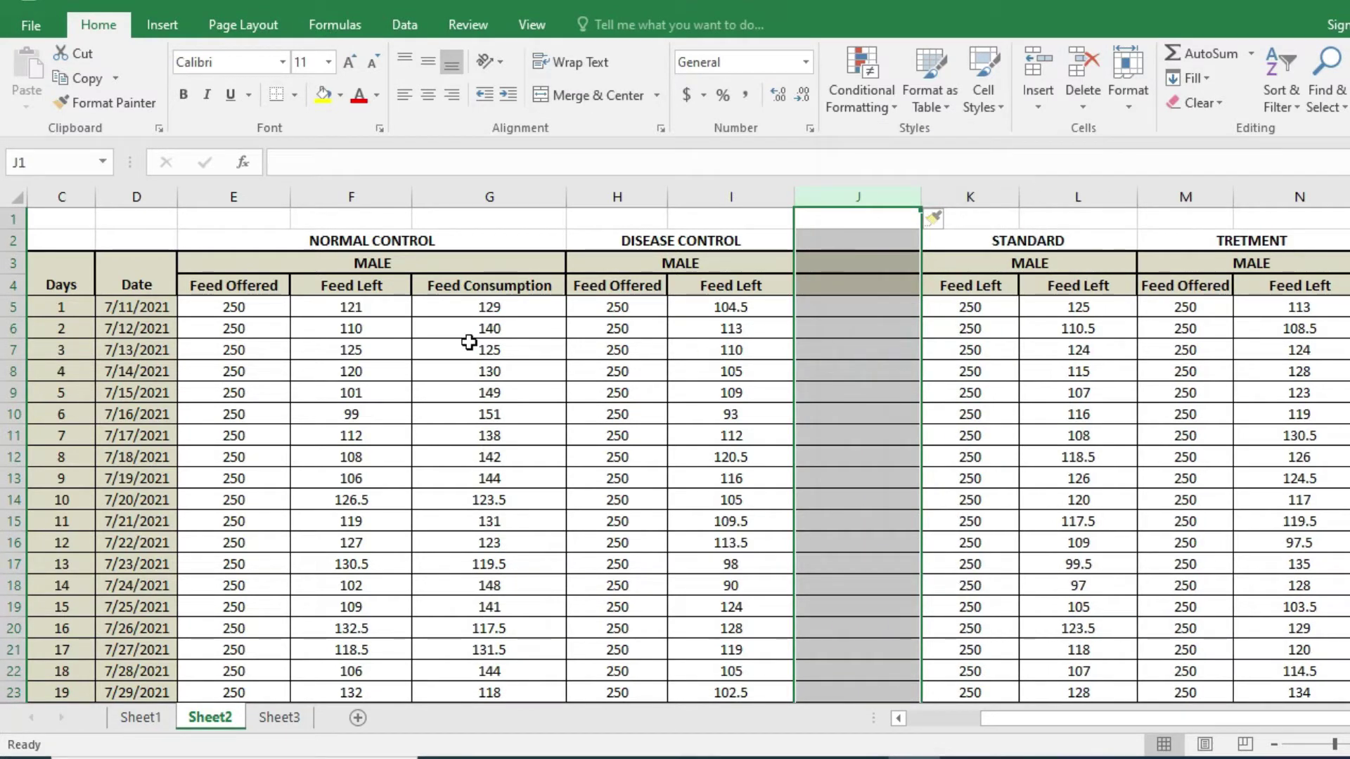
Step: Copy the Feed Consumption heading and formulas from G4:G32 into the new Disease Control column starting at J4
left_click(463, 294)
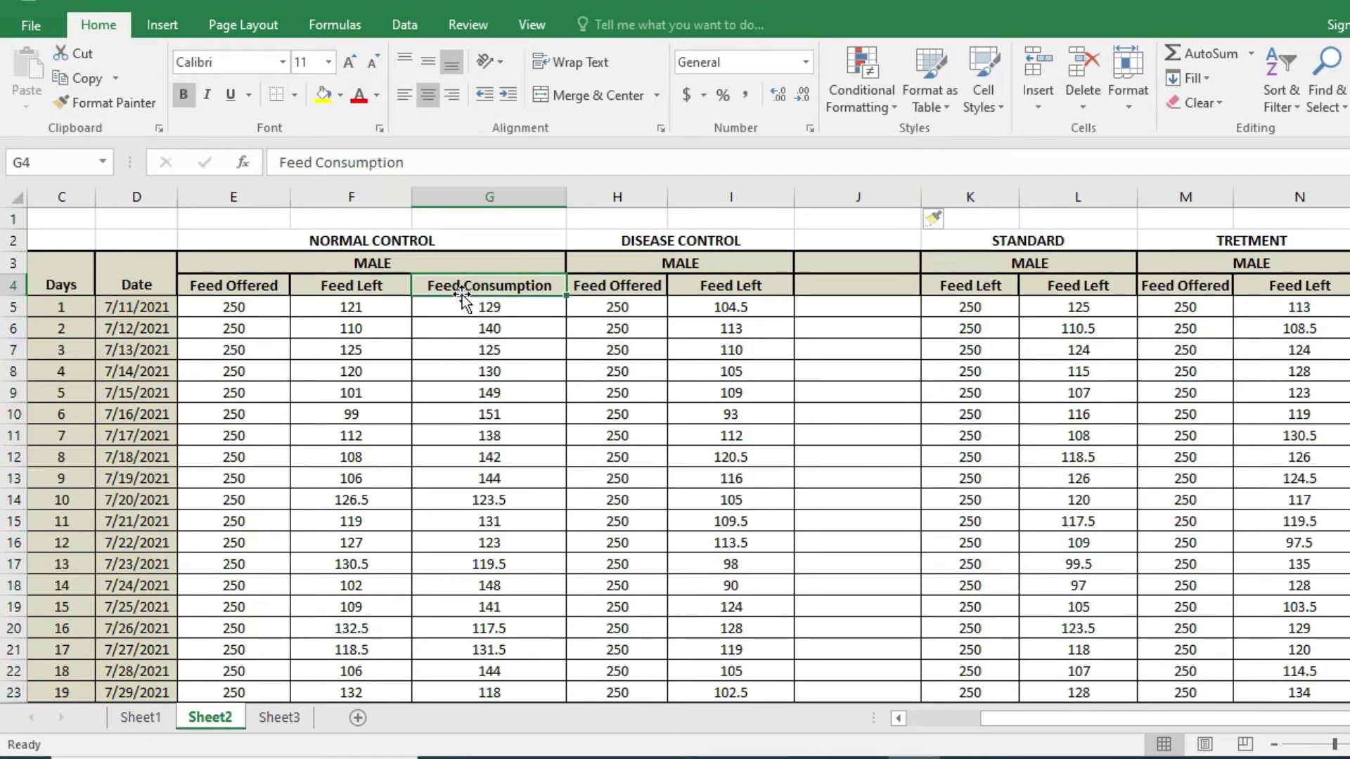
key("shift+Down")
key("shift+Down")
key("shift+Down")
key("shift+Down")
key("shift+Down")
key("shift+Down")
key("shift+Down")
key("shift+Down")
key("shift+Down")
key("shift+Down")
key("shift+Down")
key("shift+Down")
key("shift+Down")
key("shift+Down")
key("shift+Down")
key("shift+Down")
key("shift+Down")
key("shift+Down")
key("shift+Down")
key("shift+Down")
key("shift+Down")
key("shift+Down")
key("shift+Down")
key("shift+Down")
key("shift+Down")
key("shift+Down")
key("shift+Down")
key("shift+Down")
key("shift+Down")
key("shift+Down")
key("shift+Down")
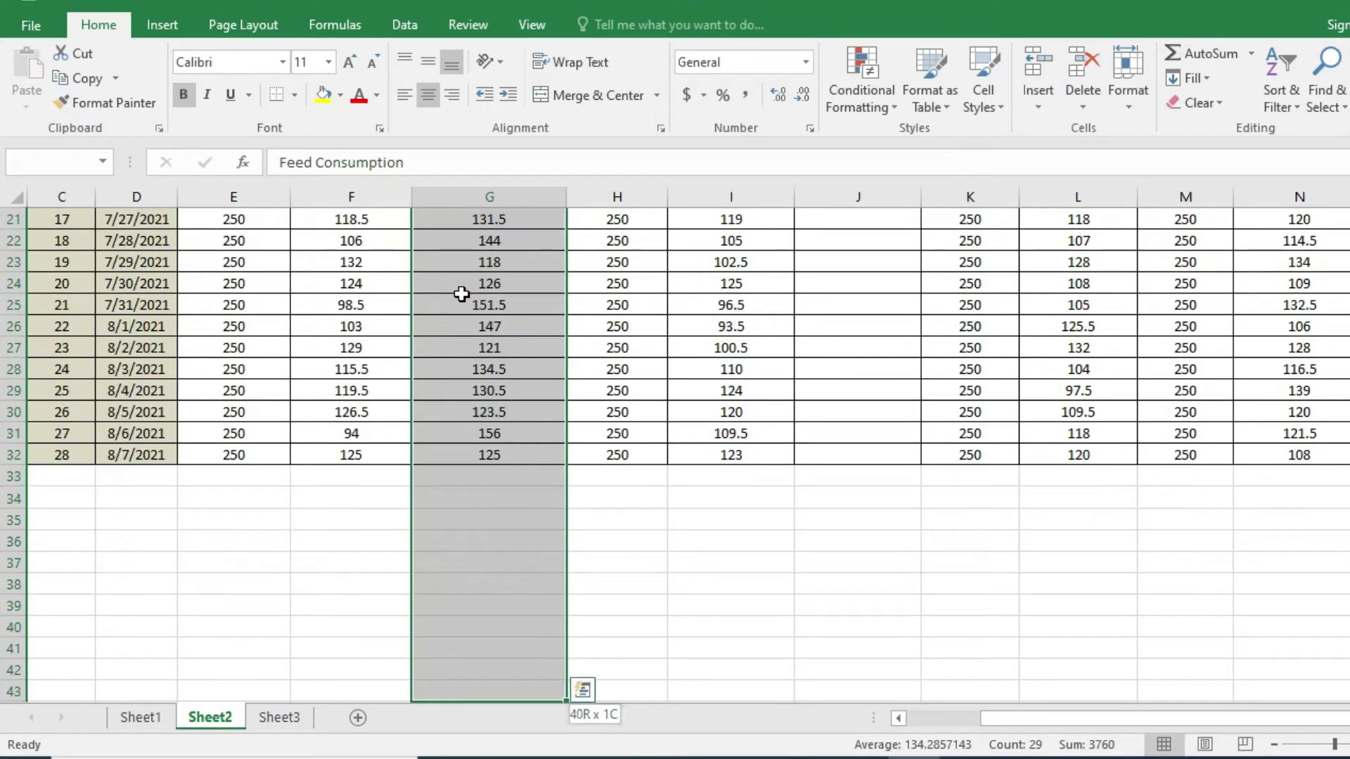
key("shift+Up")
key("shift+Up")
key("shift+Up")
key("shift+Up")
key("shift+Up")
key("shift+Up")
key("shift+Up")
key("shift+Up")
key("shift+Up")
key("shift+Up")
key("shift+Up")
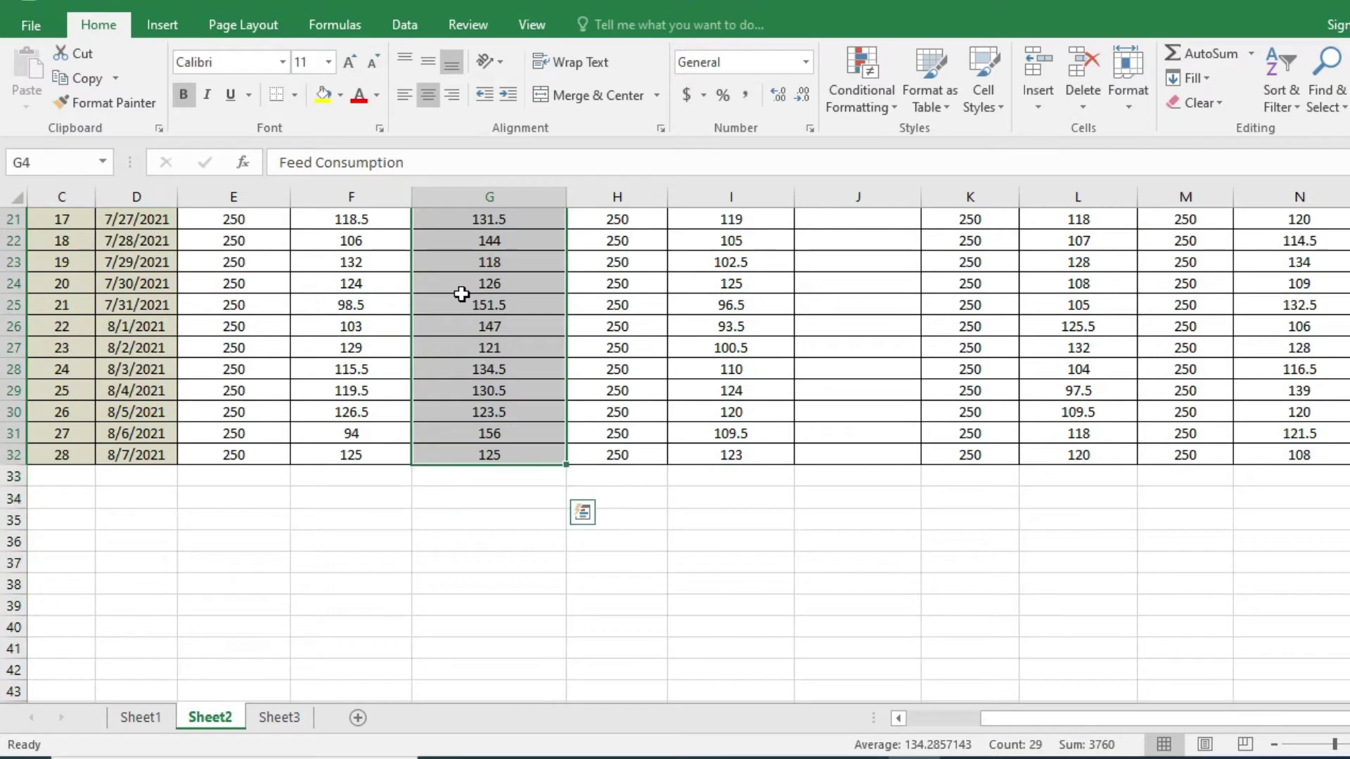
key("ctrl+c")
scroll(461, 294, "up", 7)
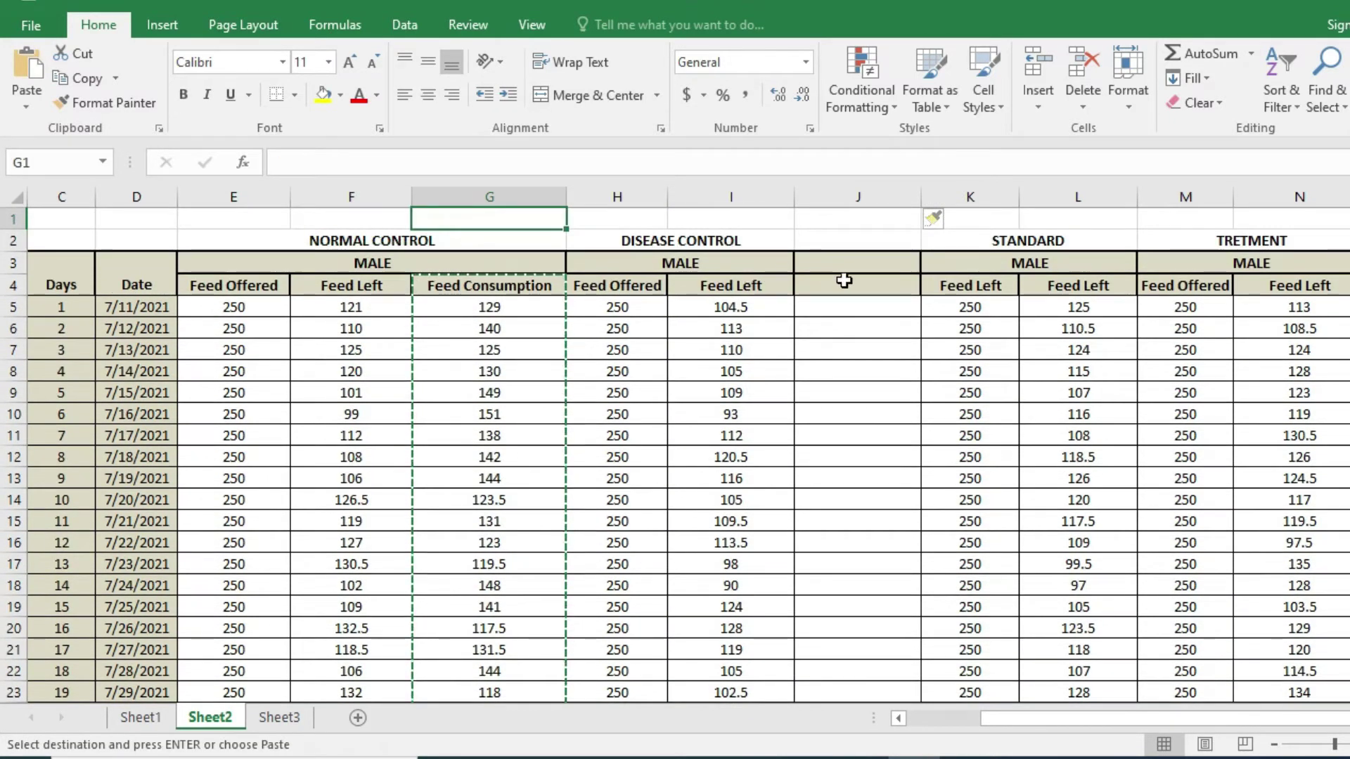
left_click(847, 283)
key("ctrl+v")
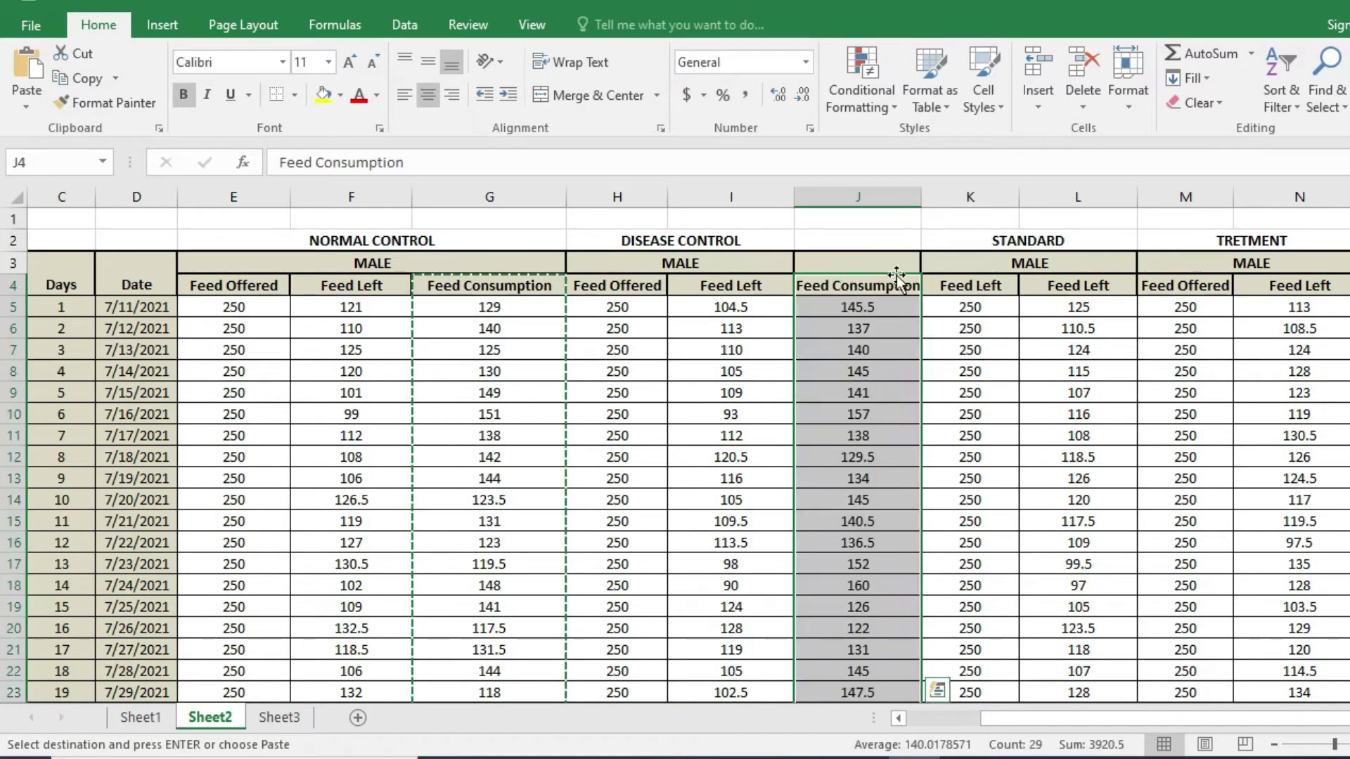
Step: Widen column J so the Disease Control Feed Consumption heading fits inside its cell
left_click_drag(920, 199, 937, 199)
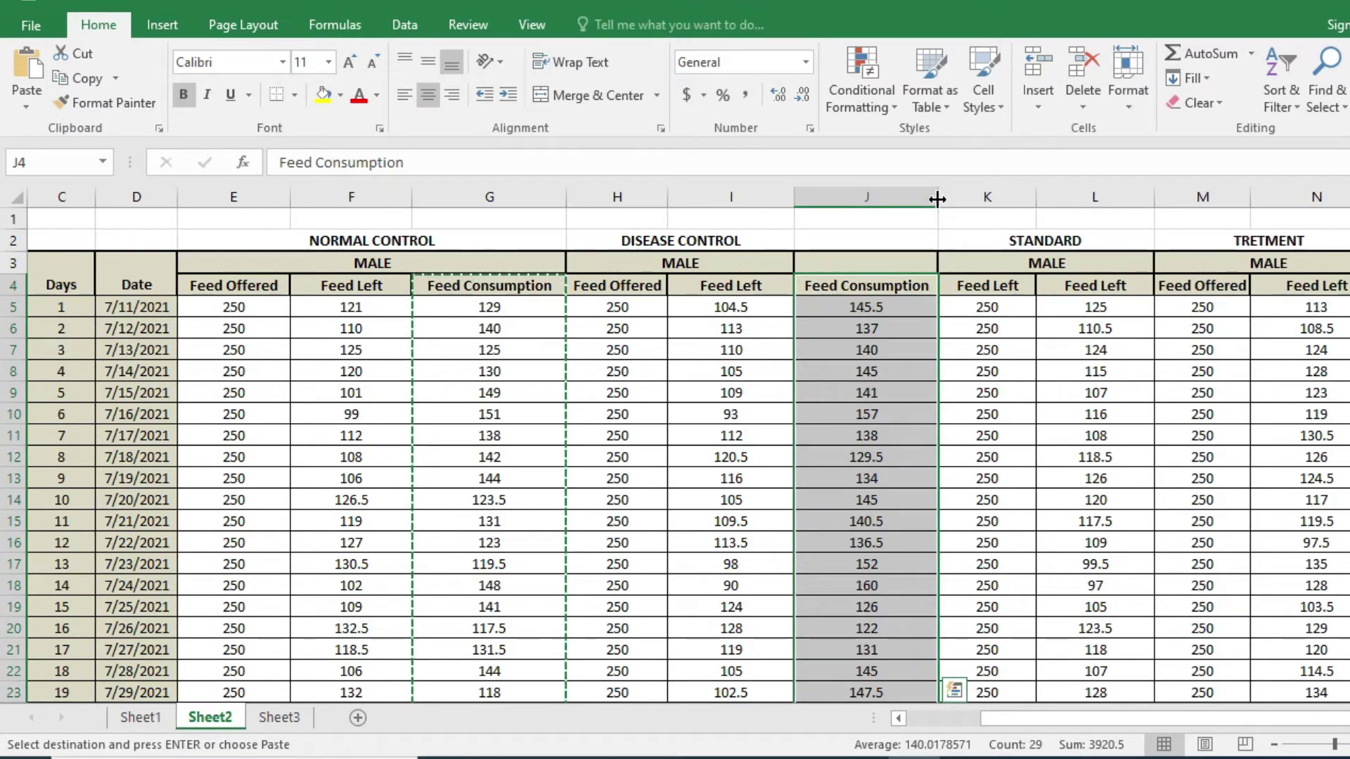
left_click(868, 348)
left_click(856, 301)
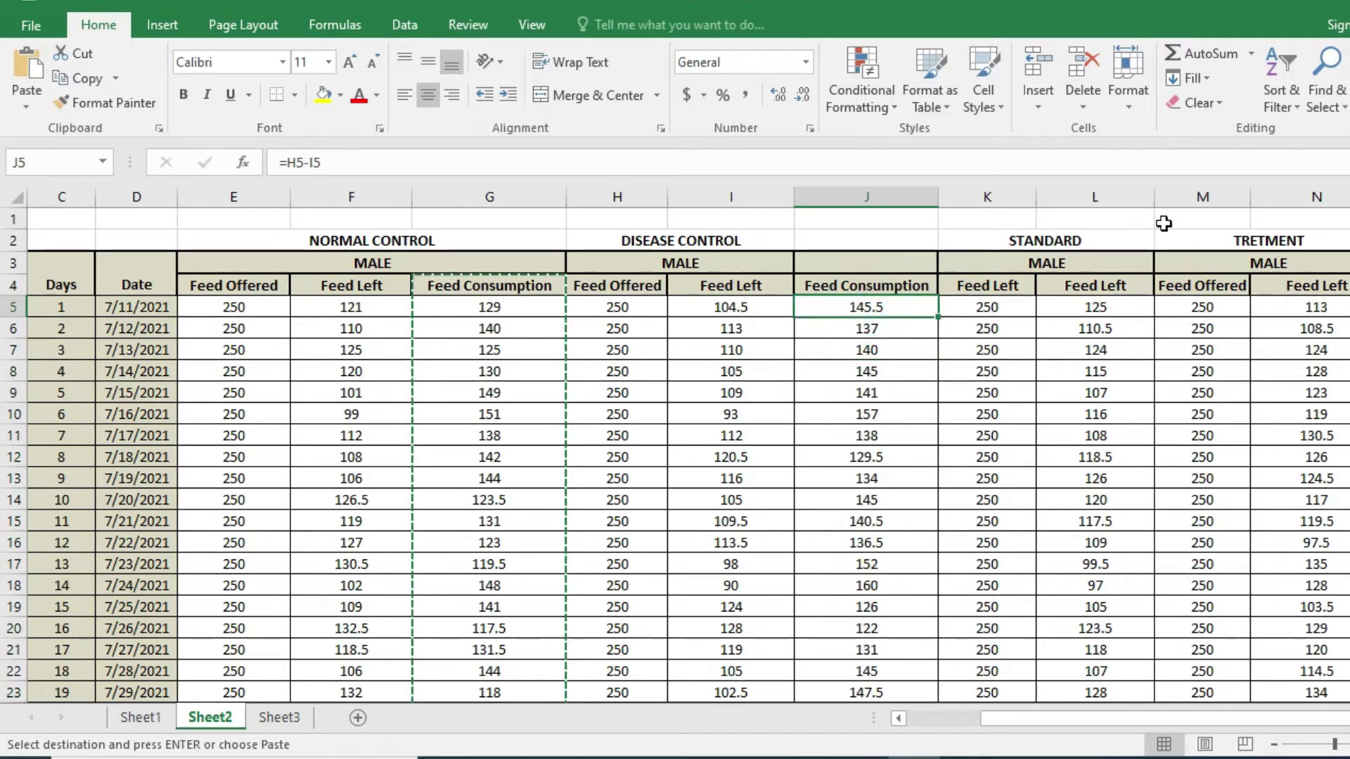
Step: Merge and center the Disease Control group's MALE heading across H3:J3 and its DISEASE CONTROL title across H2:J2
left_click(653, 264)
key("shift+Right")
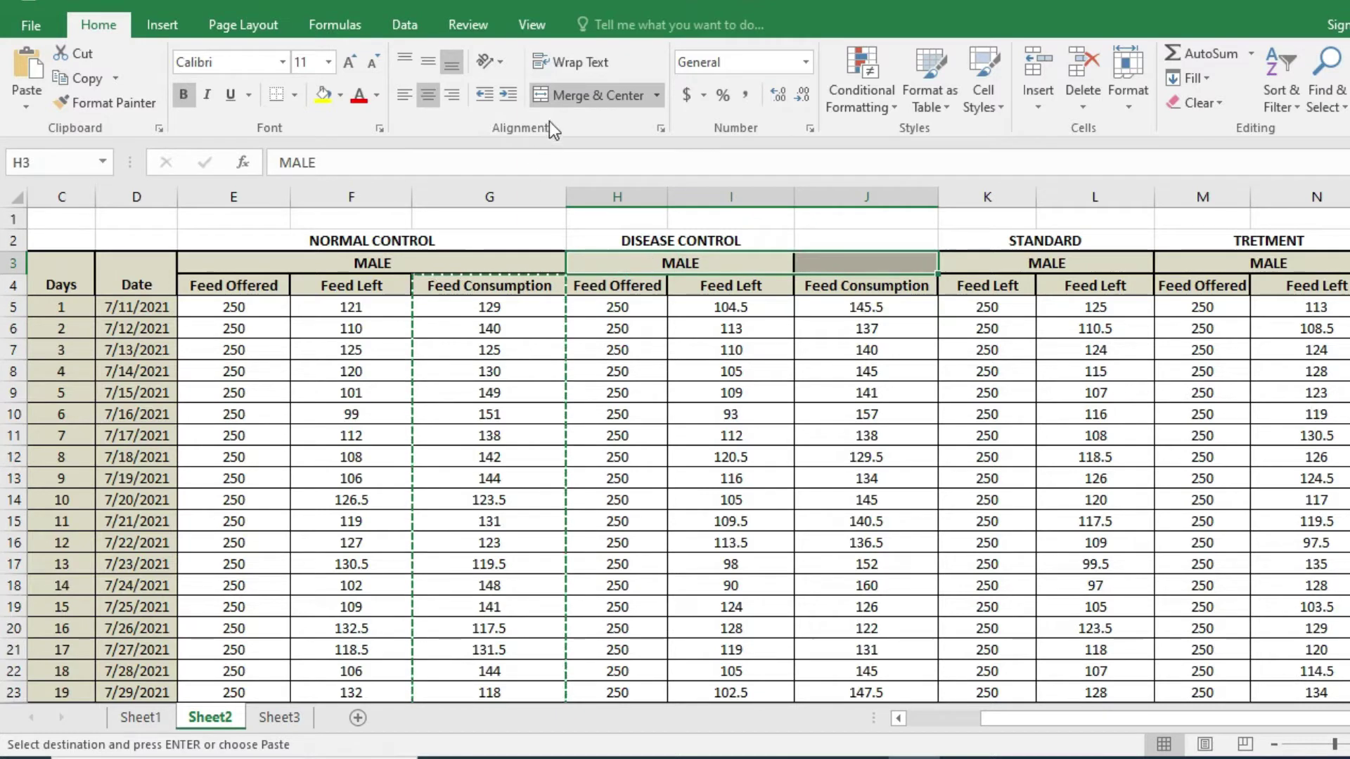
left_click(584, 96)
left_click(585, 95)
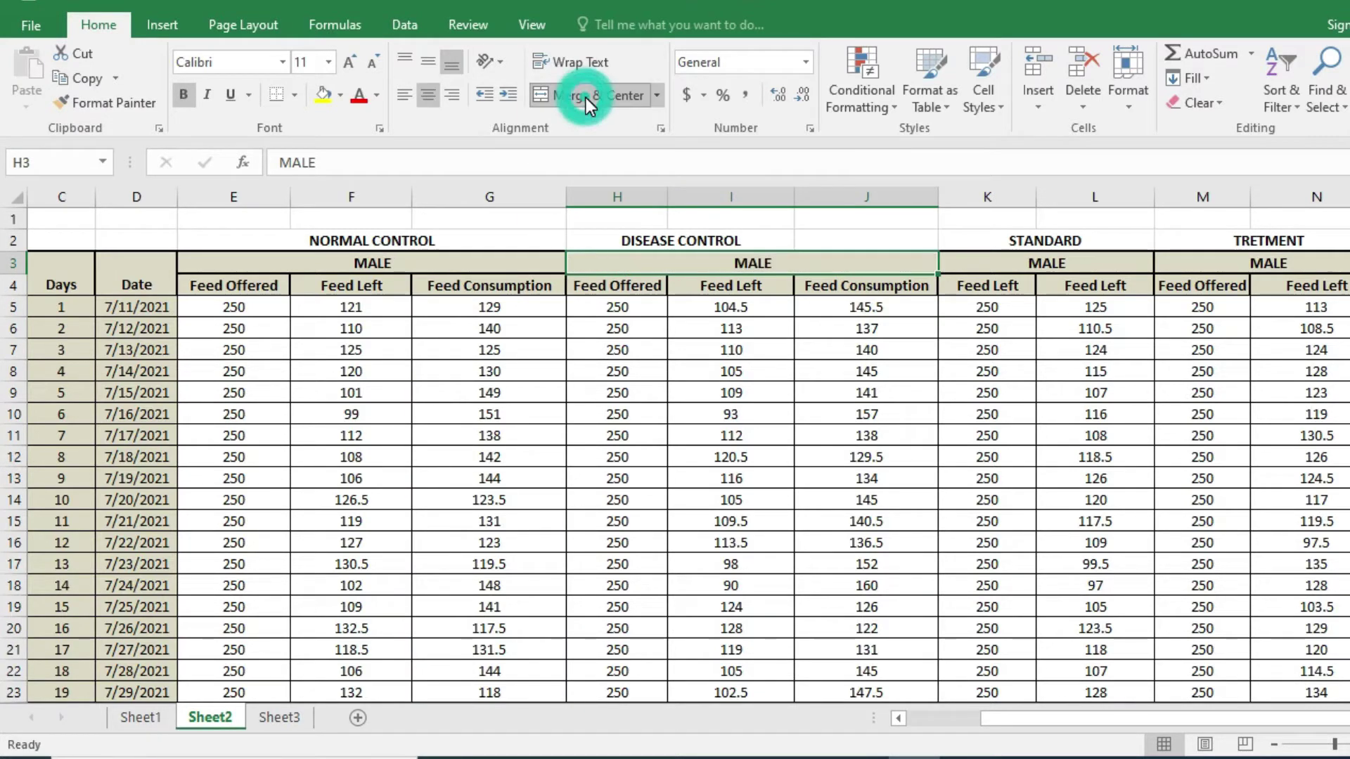
left_click(620, 237)
key("shift+Right")
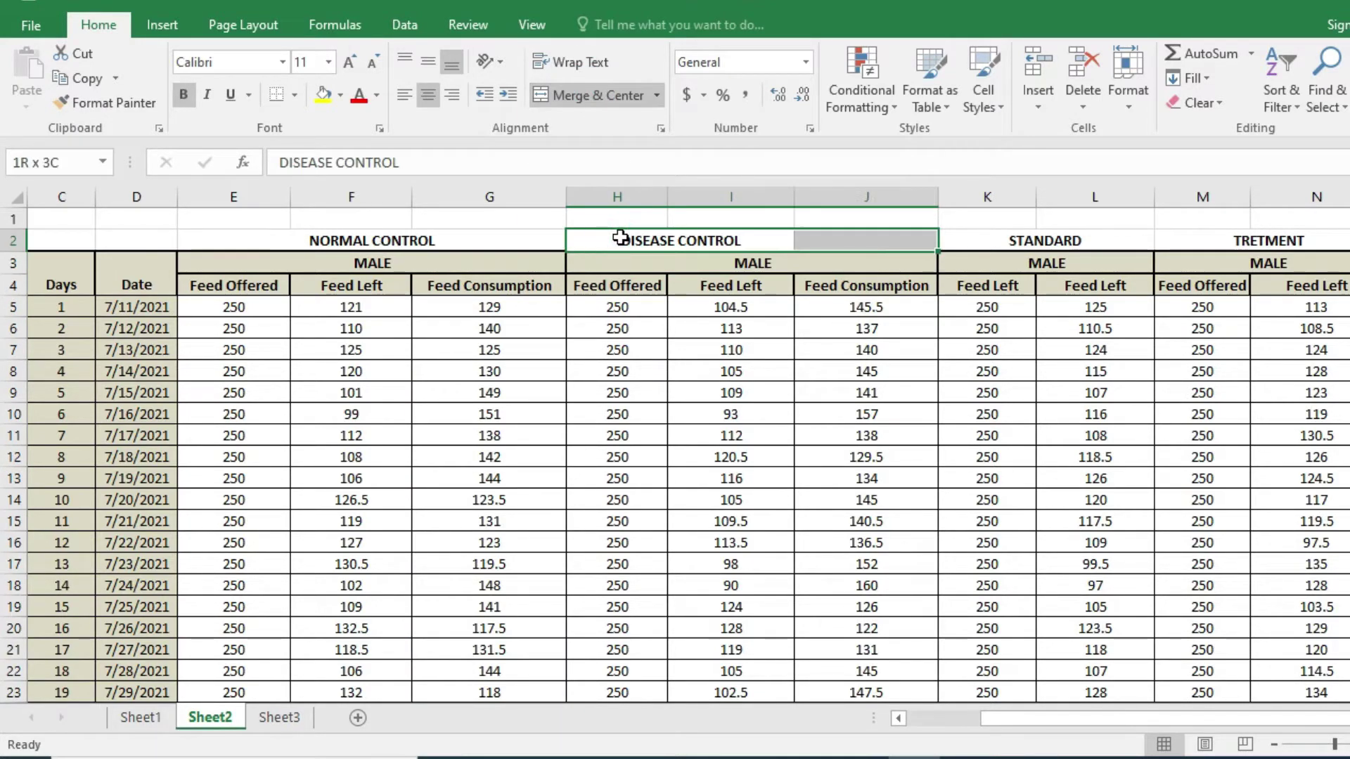
left_click(596, 91)
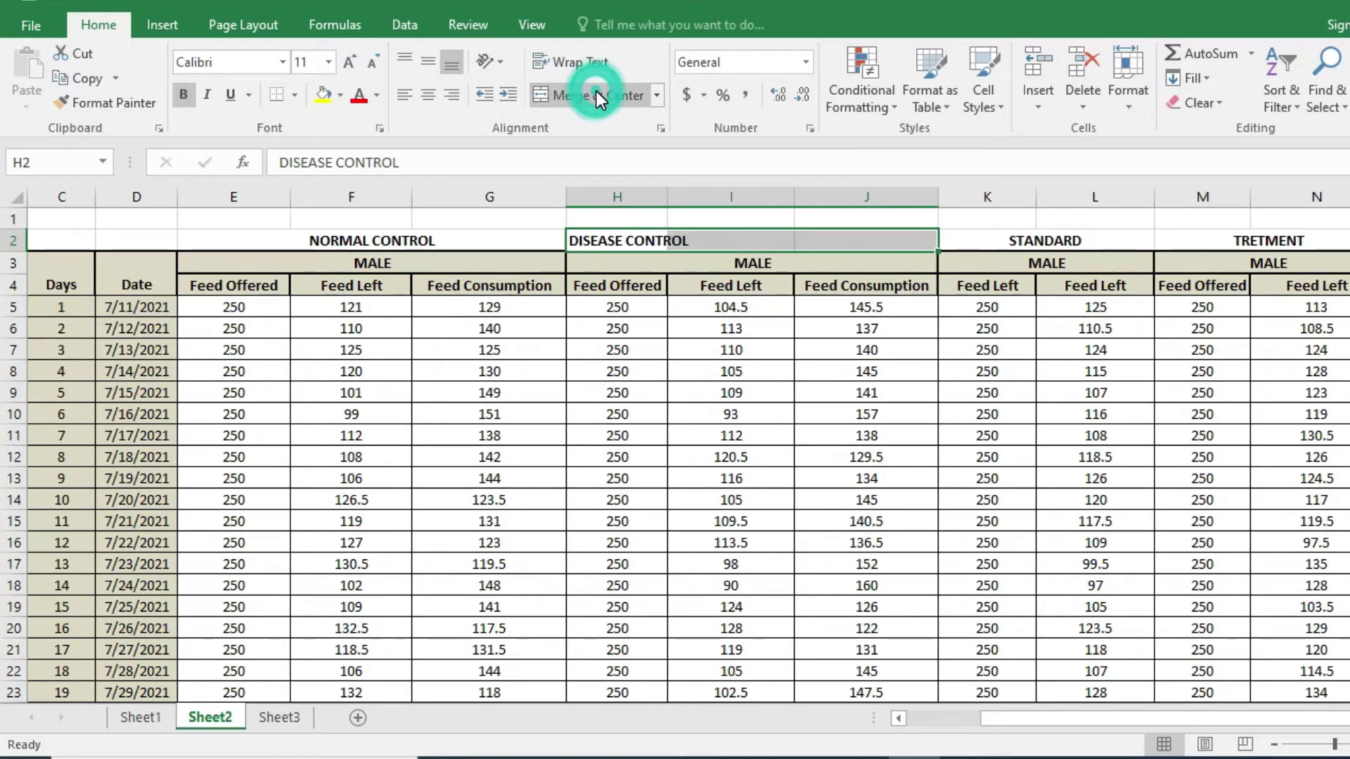
left_click(595, 91)
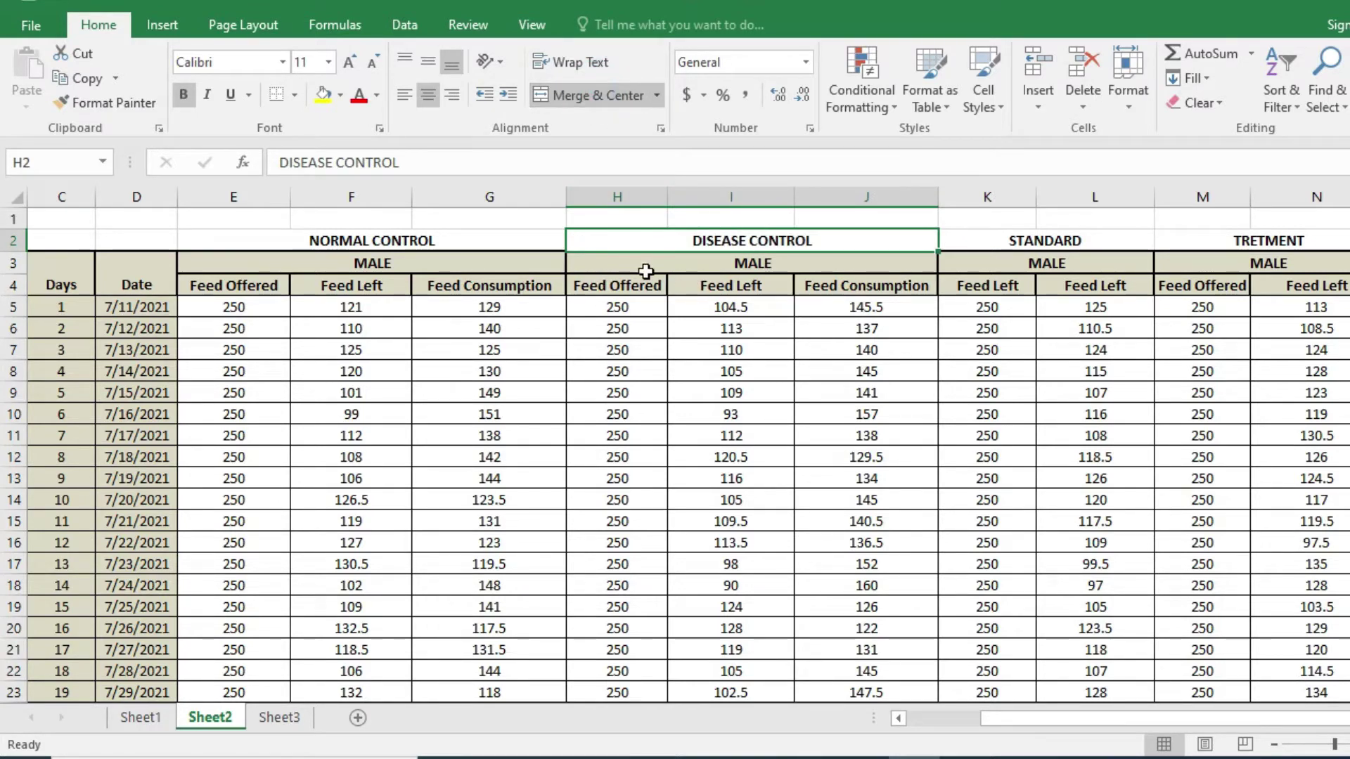
Step: Insert a blank column M between the STANDARD and TRETMENT groups
key("Right")
key("Right")
key("Right")
key("Right")
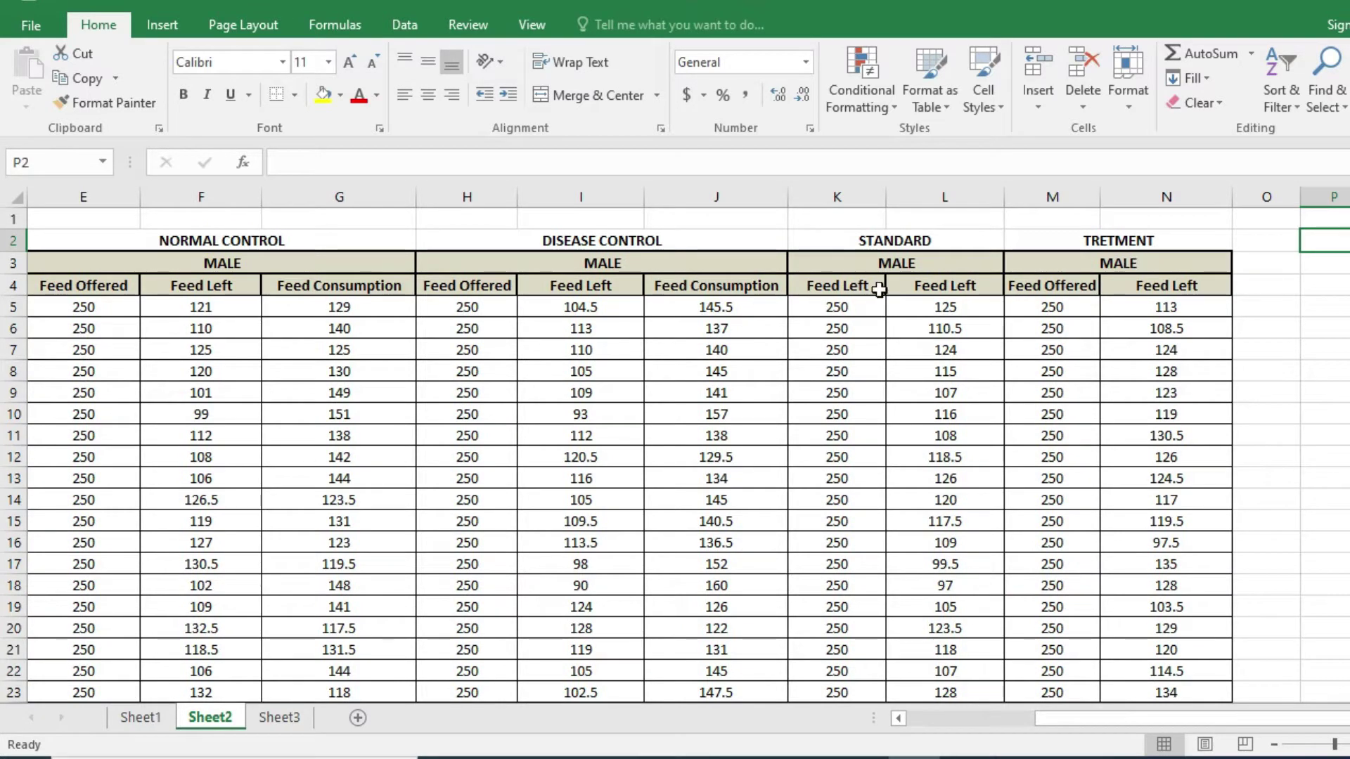
left_click_drag(703, 284, 745, 329)
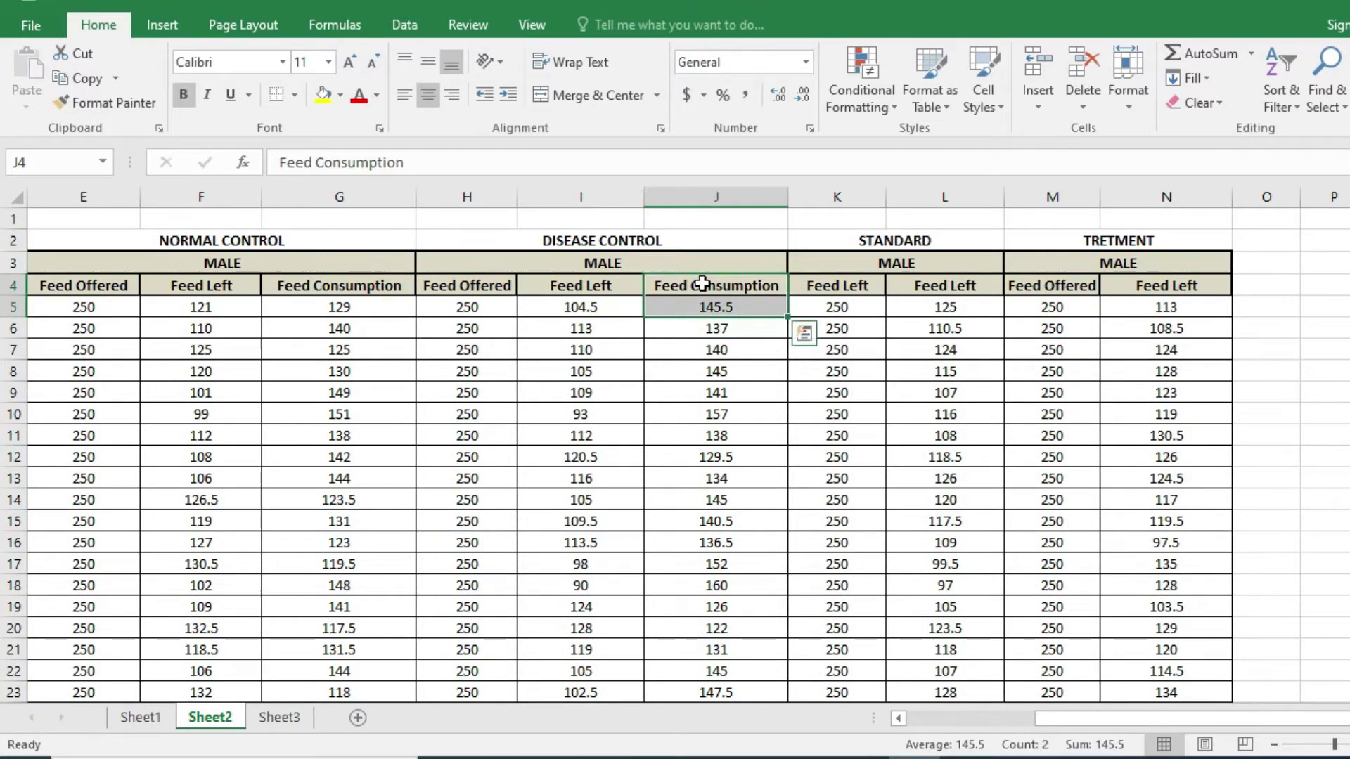
left_click(1025, 197)
right_click(1024, 197)
left_click(1055, 346)
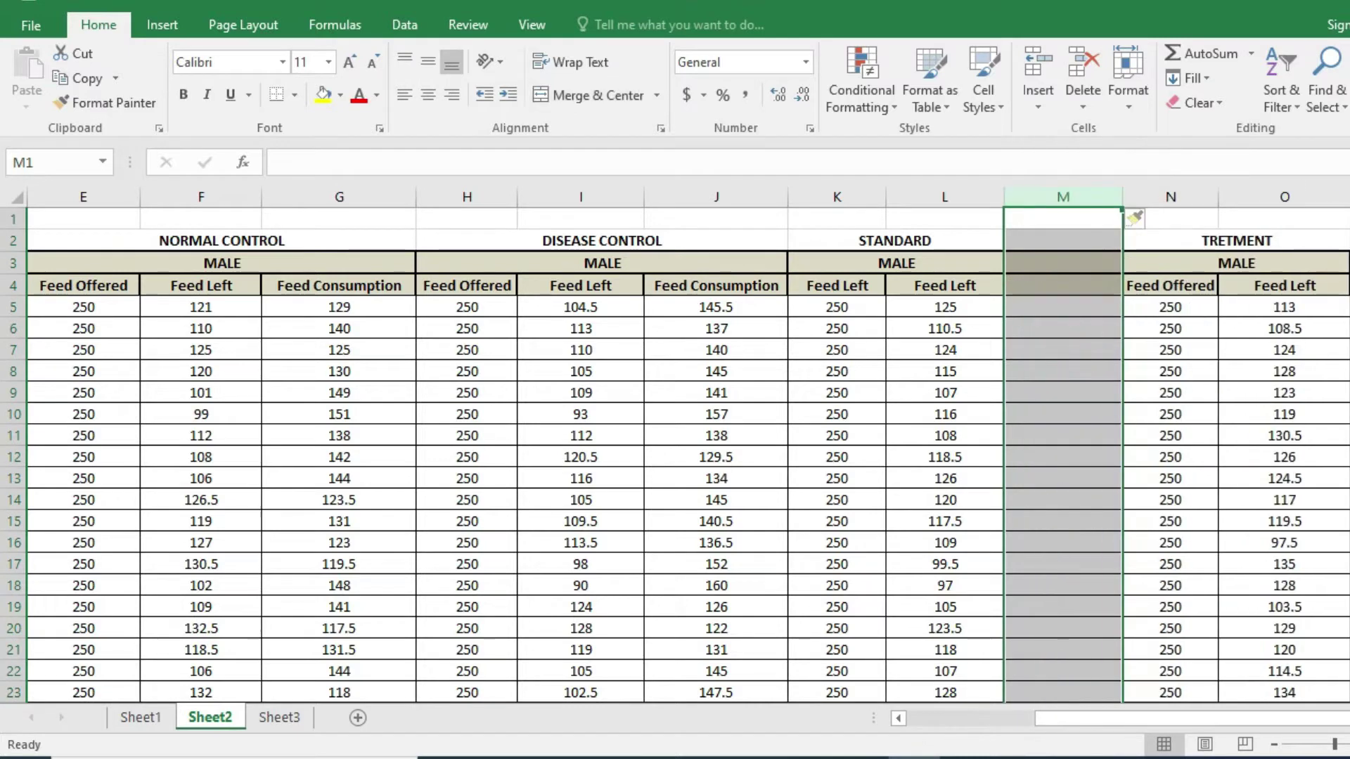
key("ctrl+c")
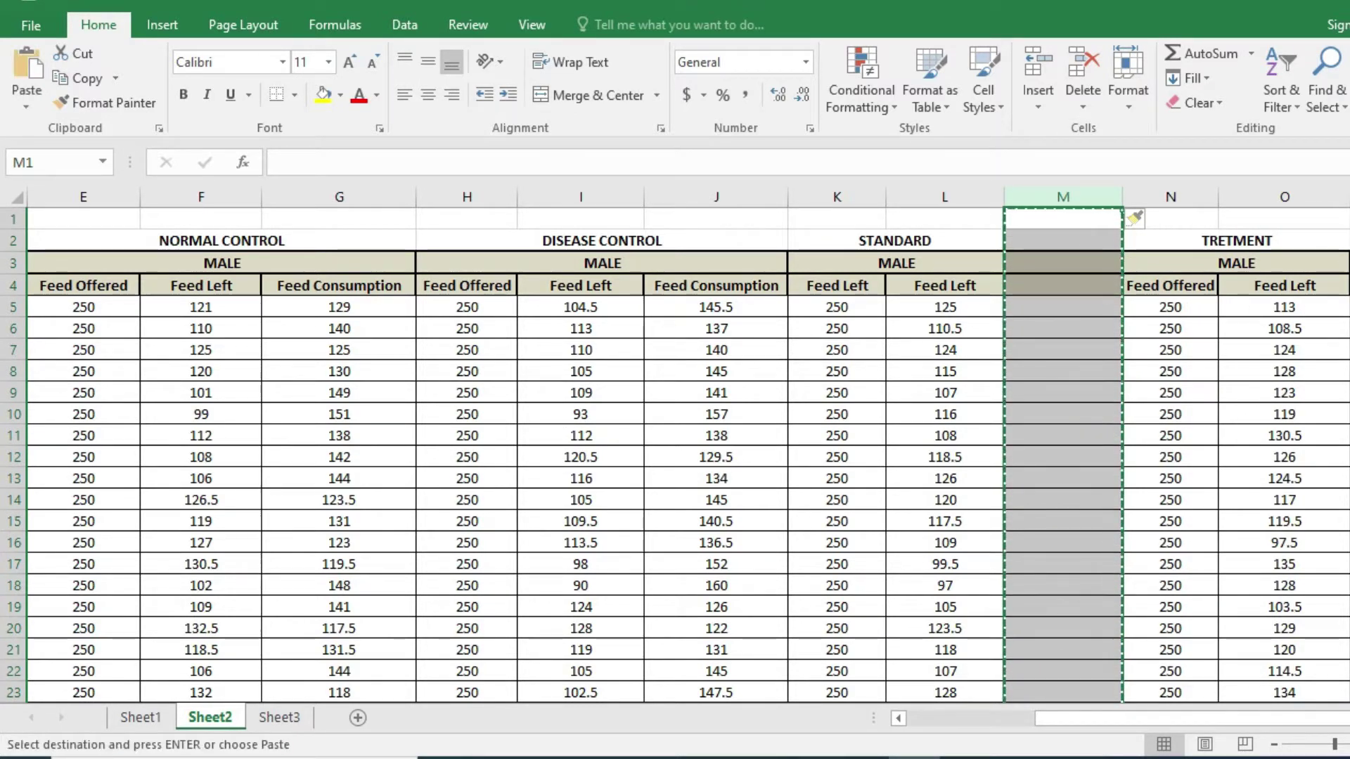
key("Right")
key("Right")
key("Right")
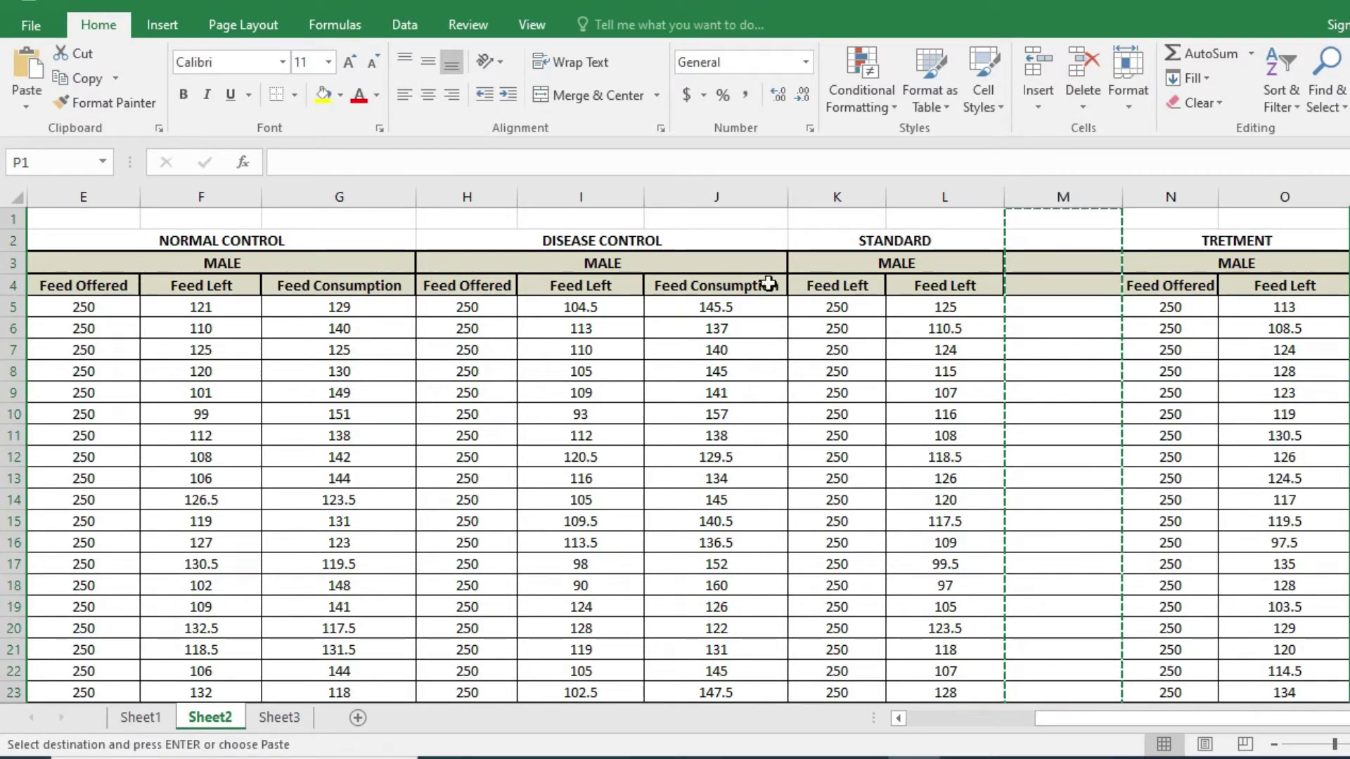
Step: Merge and center the STANDARD title across K2:M2 and the MALE heading below it across K3:M3
left_click(850, 236)
key("shift+Right")
left_click(624, 95)
left_click(624, 99)
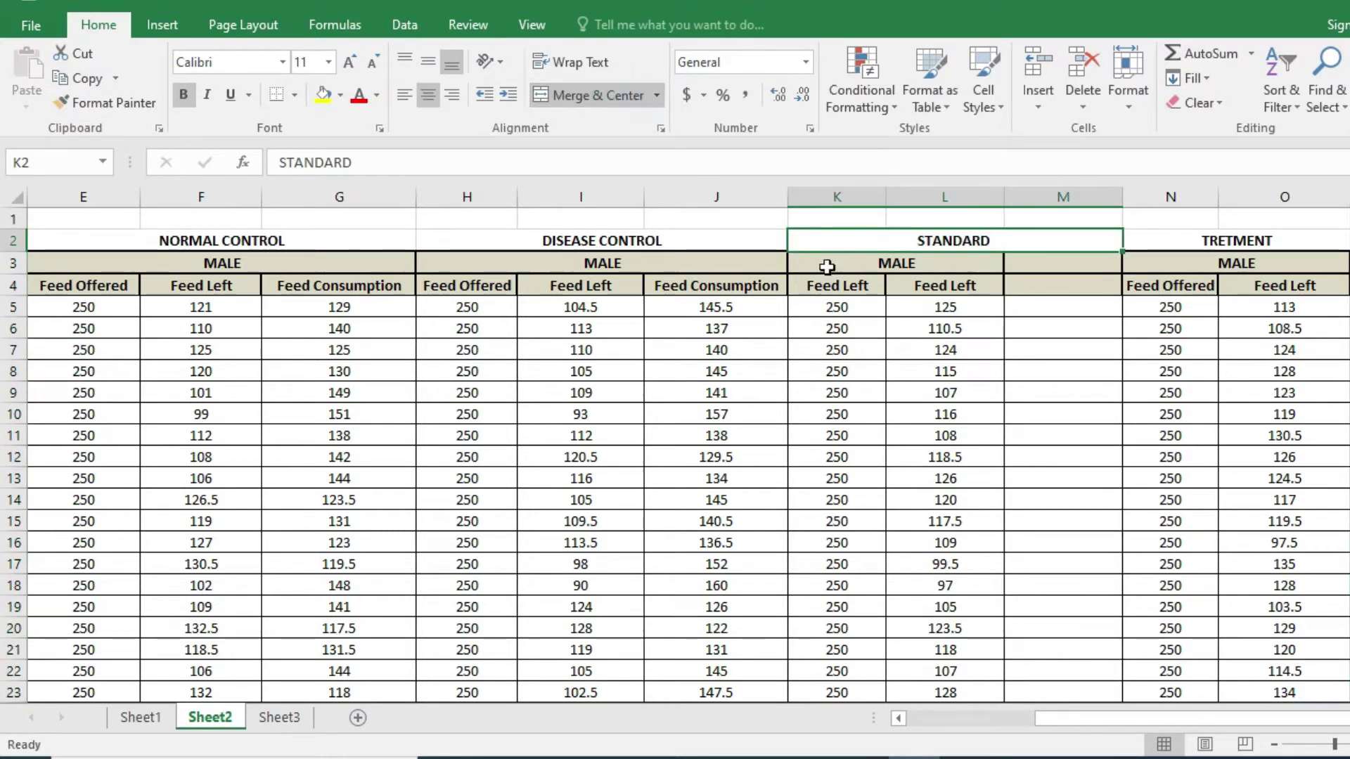
left_click(828, 264)
key("shift+Right")
left_click(585, 87)
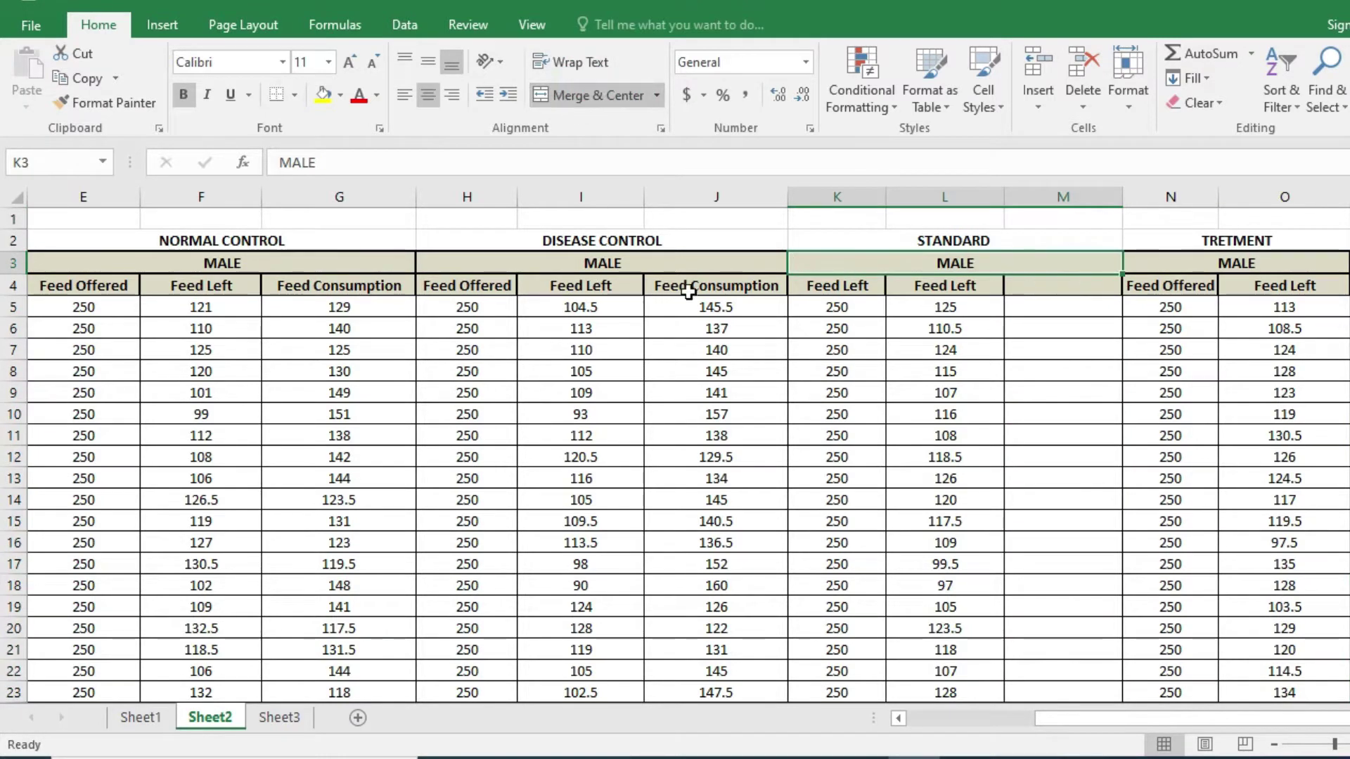
Step: Copy the Disease Control Feed Consumption heading and formulas into the STANDARD group starting at M4, and widen column M to fit
left_click_drag(688, 286, 688, 303)
key("ctrl+shift+Down")
key("ctrl+c")
scroll(688, 292, "up", 5)
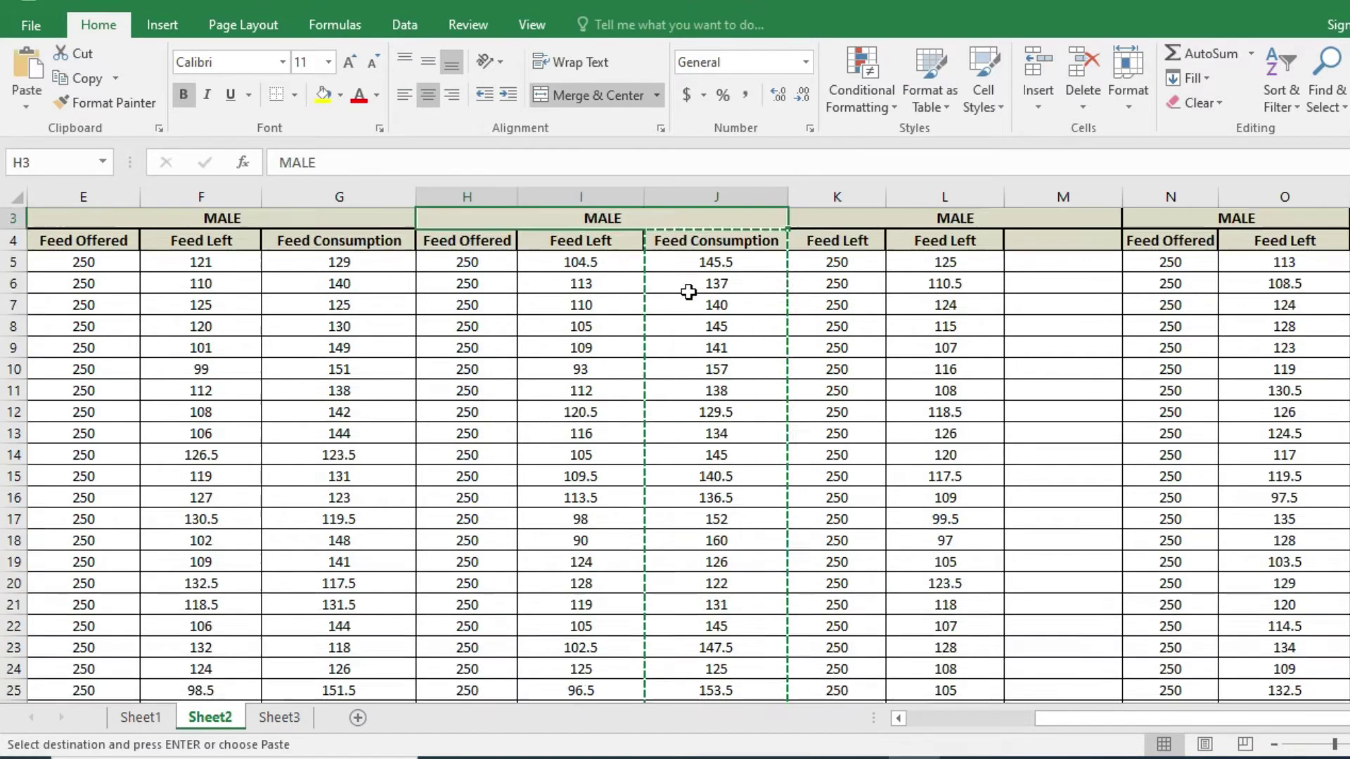
left_click(1047, 285)
key("ctrl+v")
left_click_drag(1129, 205, 1153, 194)
Step: Copy the STANDARD Feed Consumption heading and formulas from column M into the TRETMENT group starting at P4, and widen column P
left_click_drag(1060, 289, 1062, 286)
key("shift+Down")
key("shift+Down")
key("shift+Down")
key("shift+Down")
key("shift+Down")
key("shift+Down")
key("shift+Down")
key("shift+Down")
key("shift+Down")
key("shift+Down")
key("shift+Down")
key("shift+Down")
key("shift+Down")
key("shift+Down")
key("shift+Down")
key("shift+Down")
key("shift+Down")
key("shift+Down")
key("shift+Down")
key("shift+Down")
key("shift+Up")
key("shift+Up")
key("shift+Up")
key("shift+Up")
key("shift+Up")
key("shift+Up")
key("shift+Up")
key("ctrl+c")
key("Up")
key("Up")
key("Up")
key("Right")
key("Right")
key("Right")
key("Right")
key("Right")
key("Right")
left_click(1055, 286)
key("ctrl+v")
key("Left")
key("Left")
key("Left")
key("Left")
key("Left")
key("Left")
key("Left")
key("Left")
key("Left")
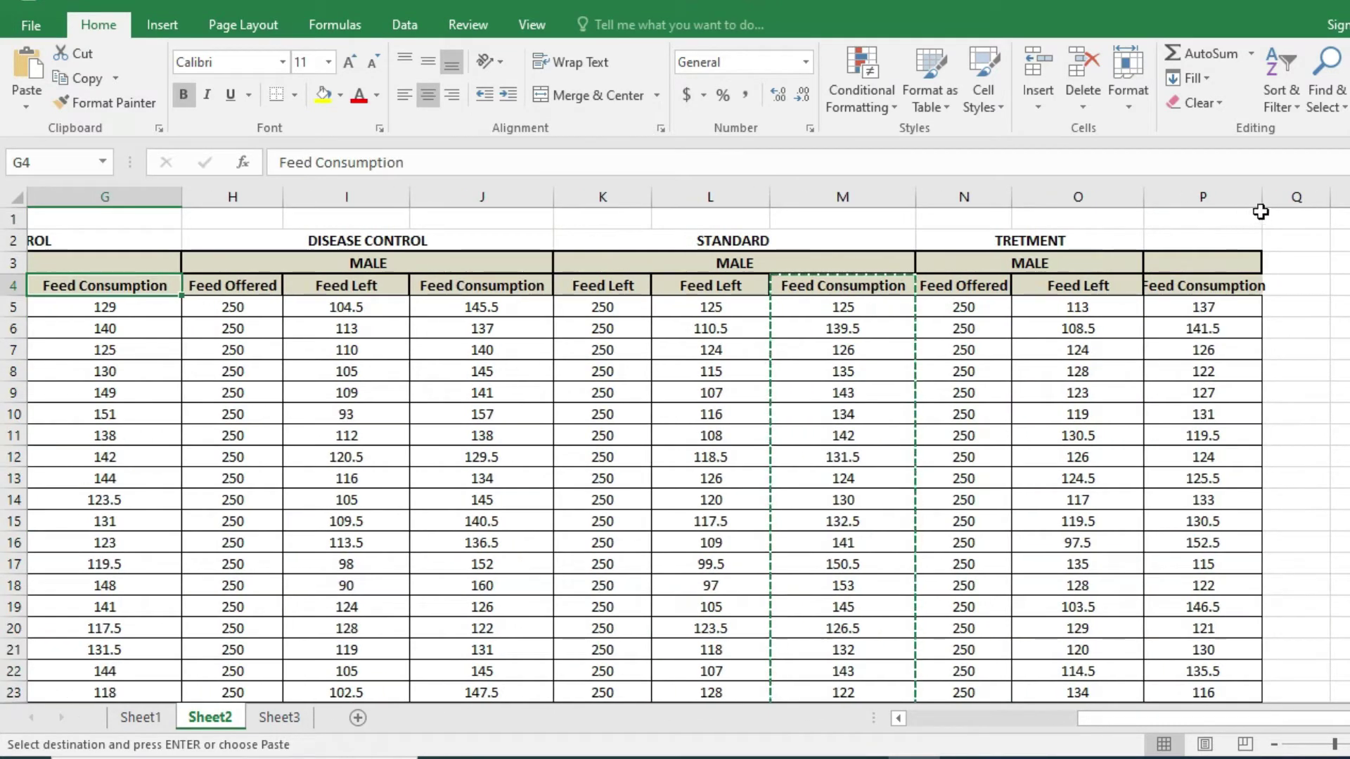
left_click_drag(1259, 202, 1263, 202)
Step: Insert a blank row 12 between day 7 and day 8 of the feed table
key("Left")
key("Left")
key("Left")
key("Left")
key("Left")
key("Left")
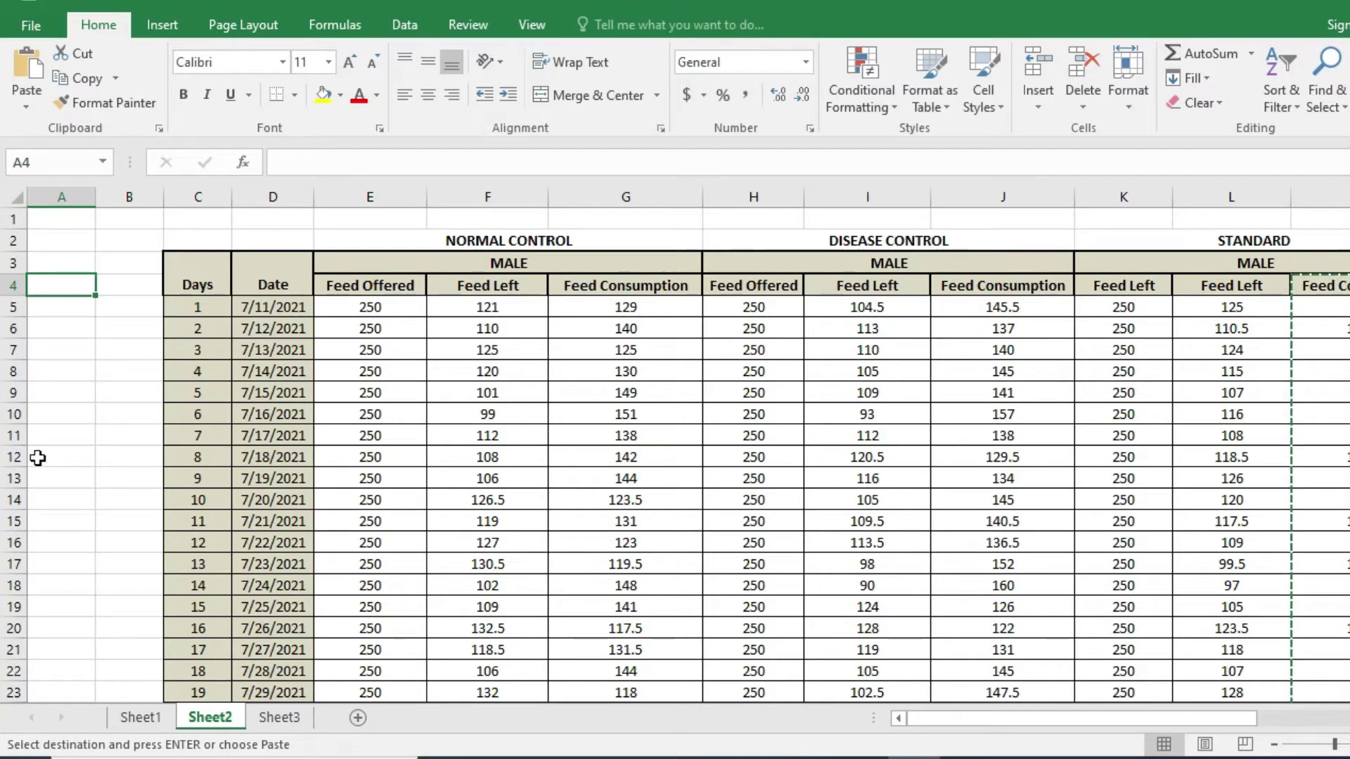
left_click(15, 456)
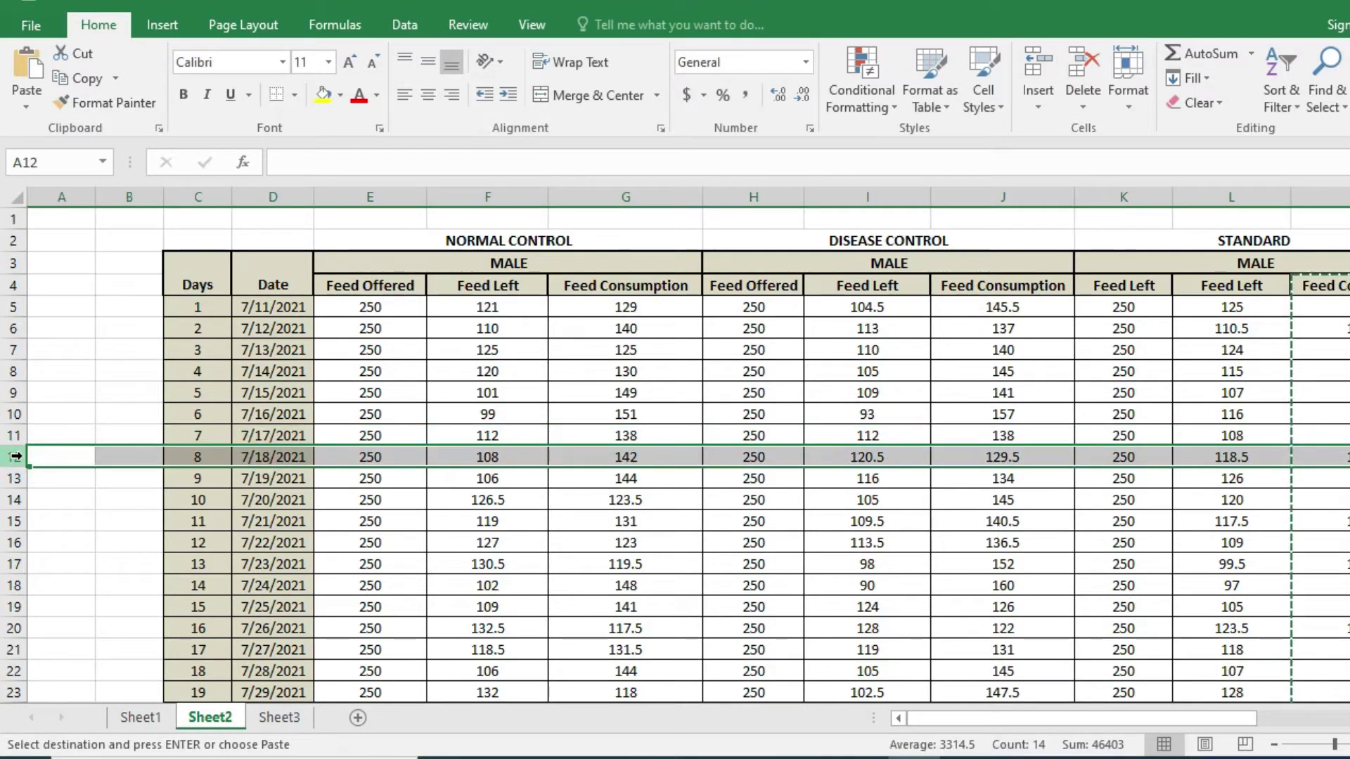
right_click(16, 456)
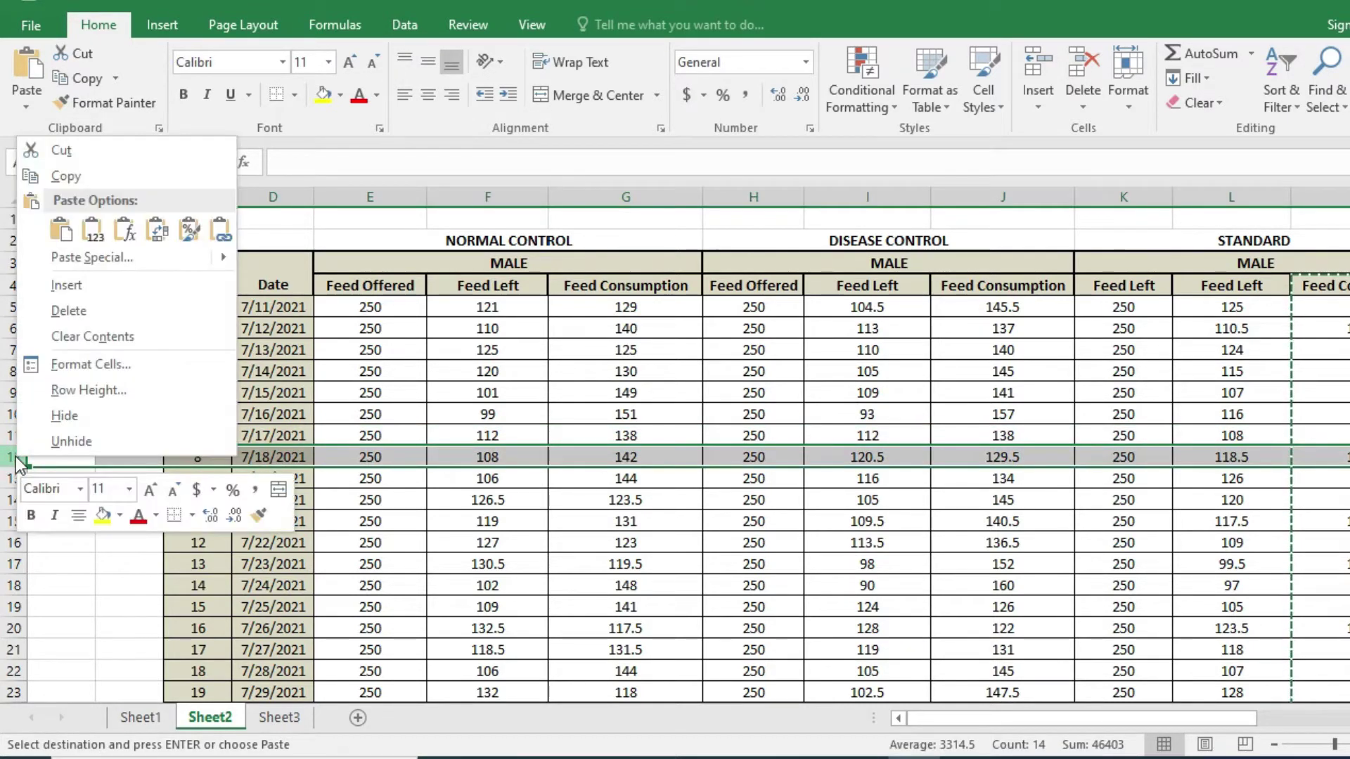
left_click(70, 290)
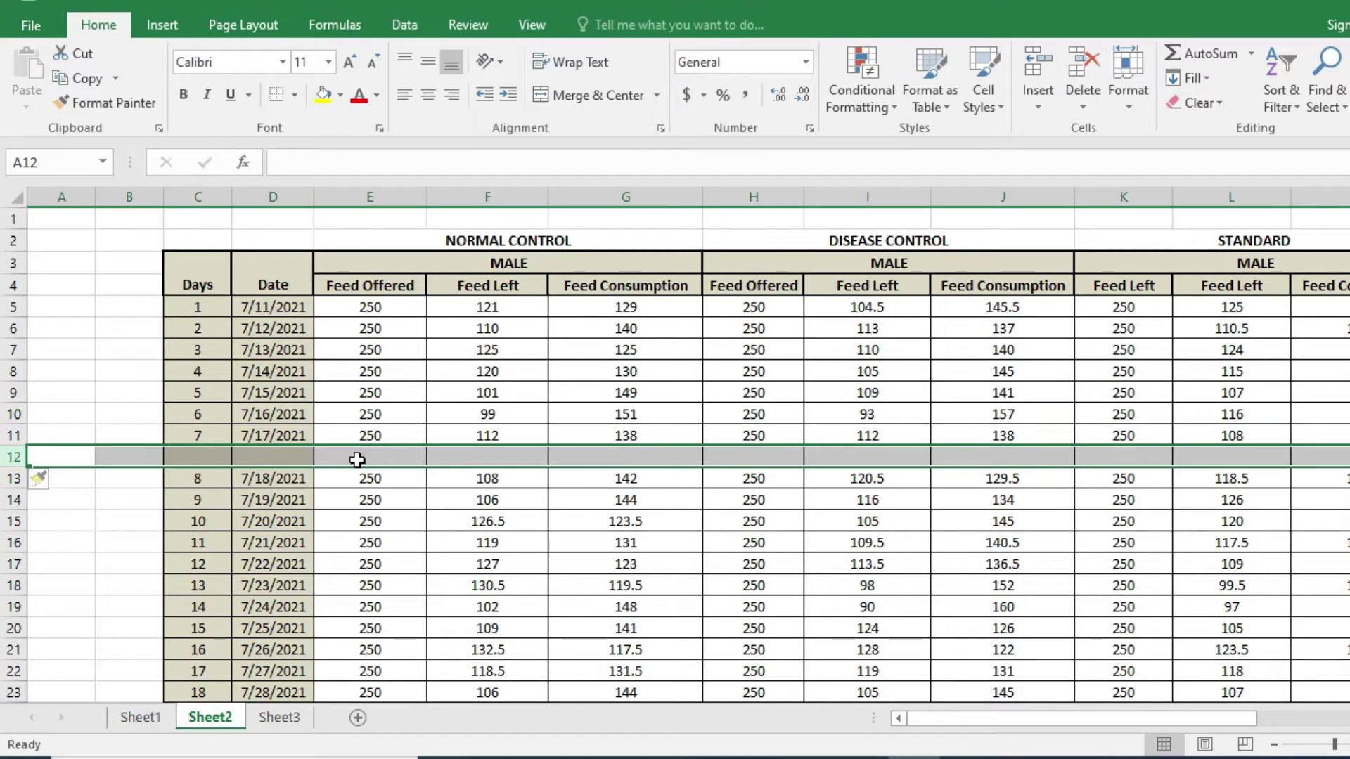
Step: Merge and center E12:F12 in the Normal Control group and enter the label Mean
left_click(356, 460)
key("shift+Right")
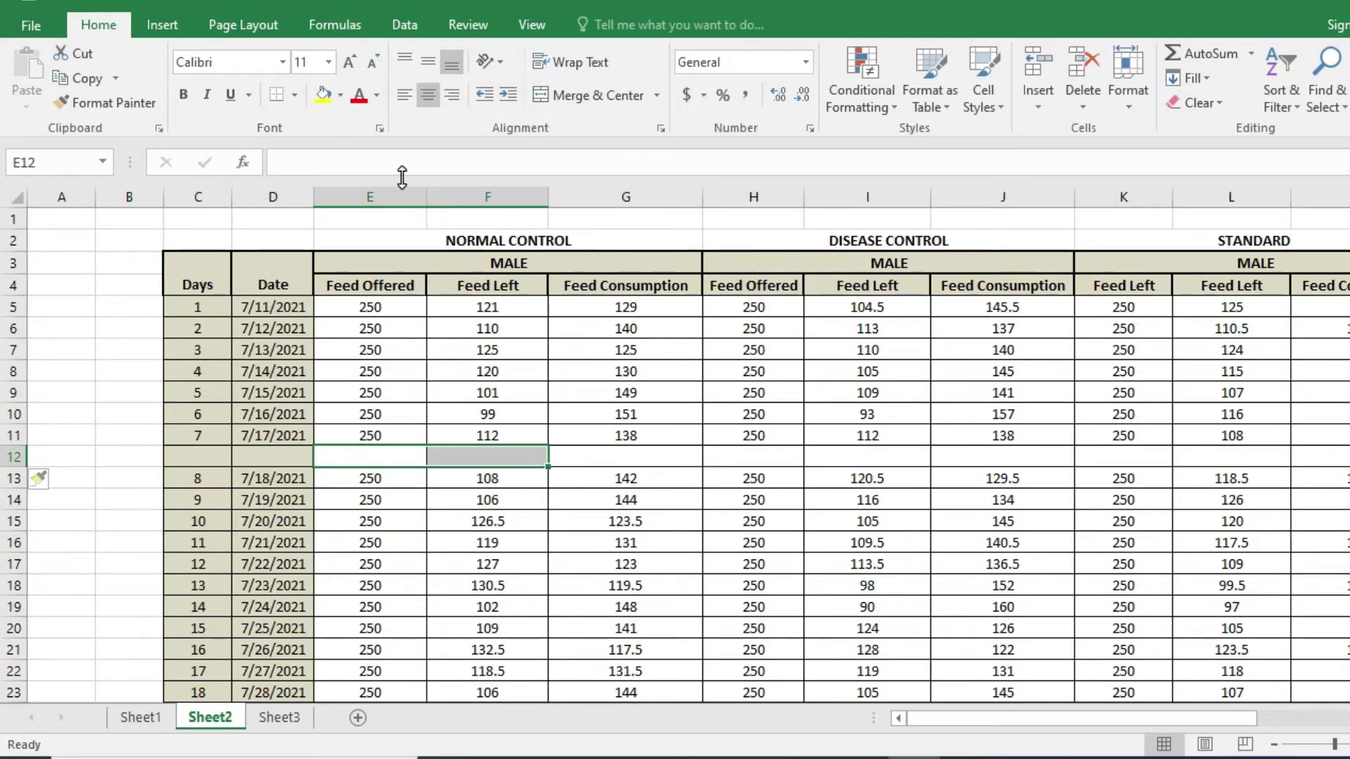
left_click(562, 95)
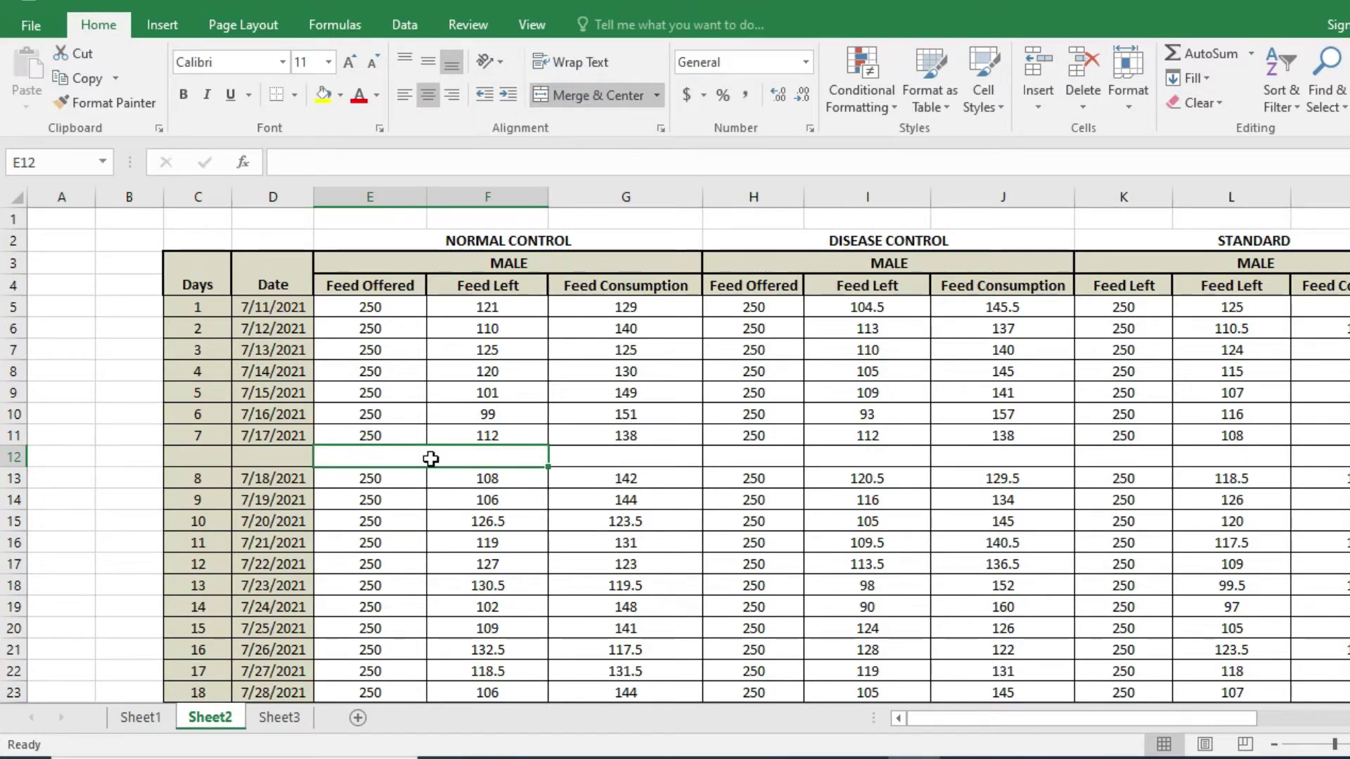
type("Mean")
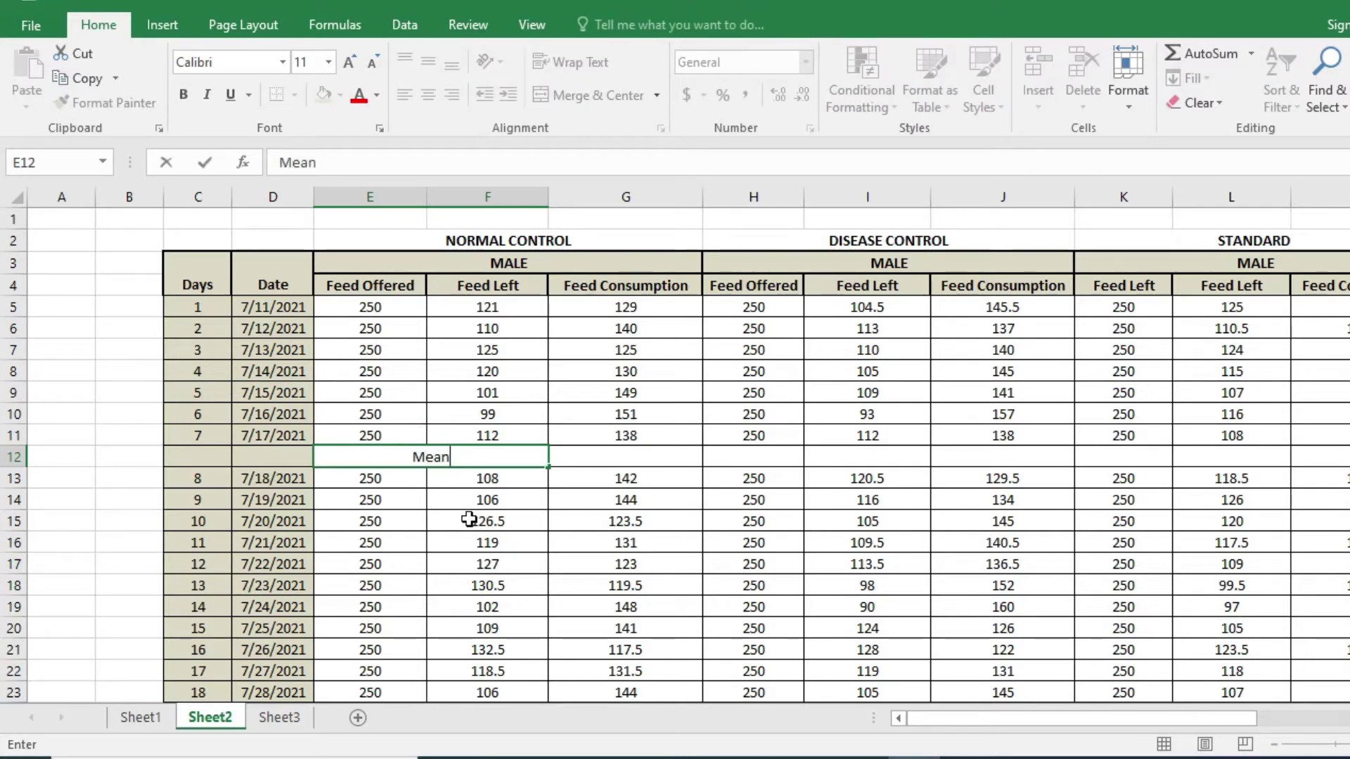
left_click(469, 520)
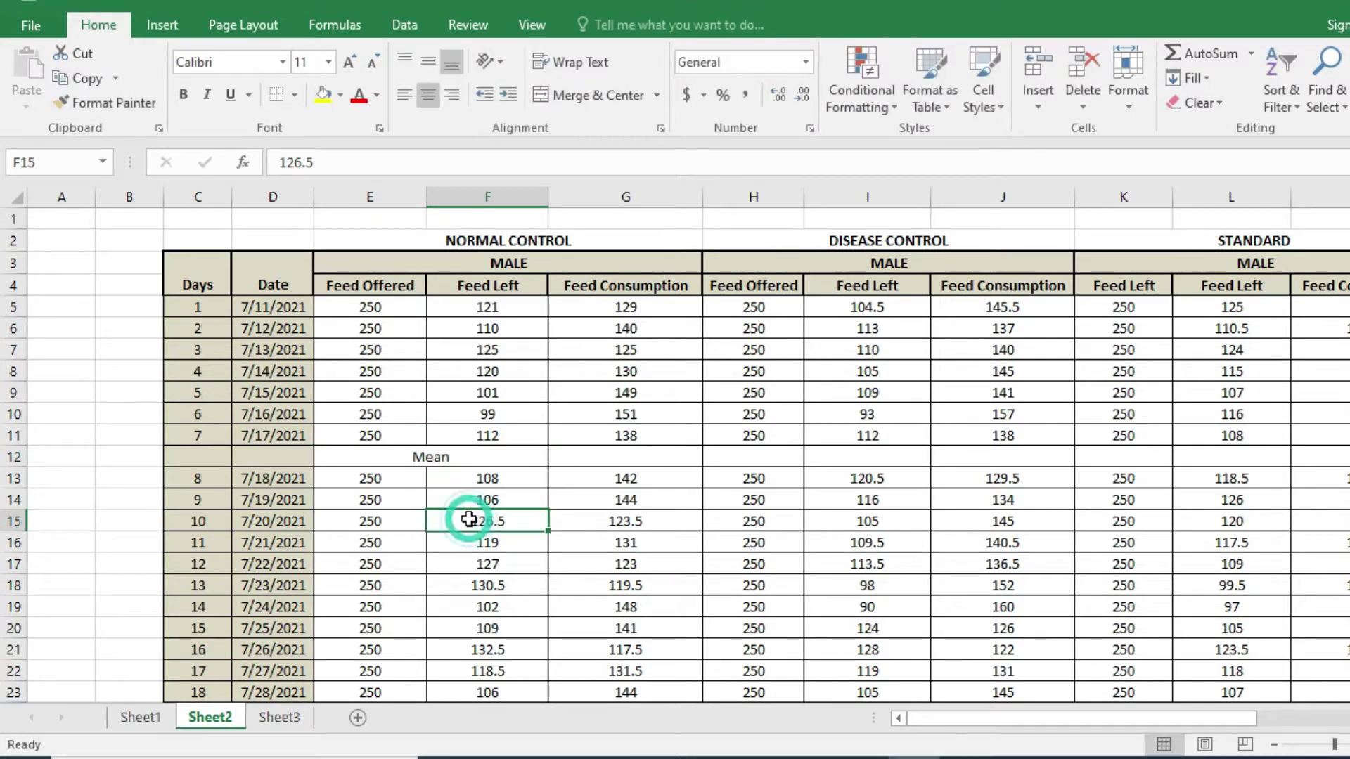
Step: Calculate the mean Normal Control feed consumption for days 1 to 7 in G12 with the function =AVERAGE(G5:G11)
left_click(594, 458)
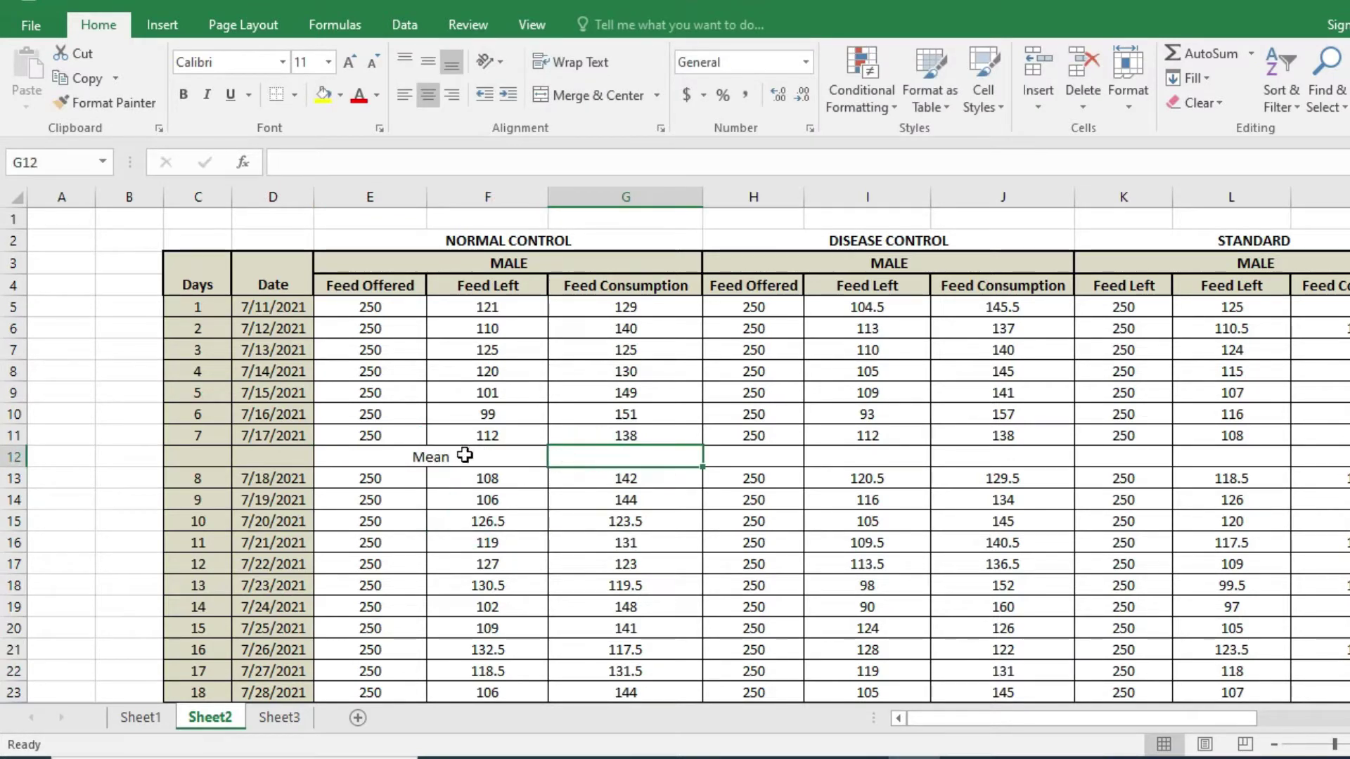
left_click(388, 456)
left_click(645, 458)
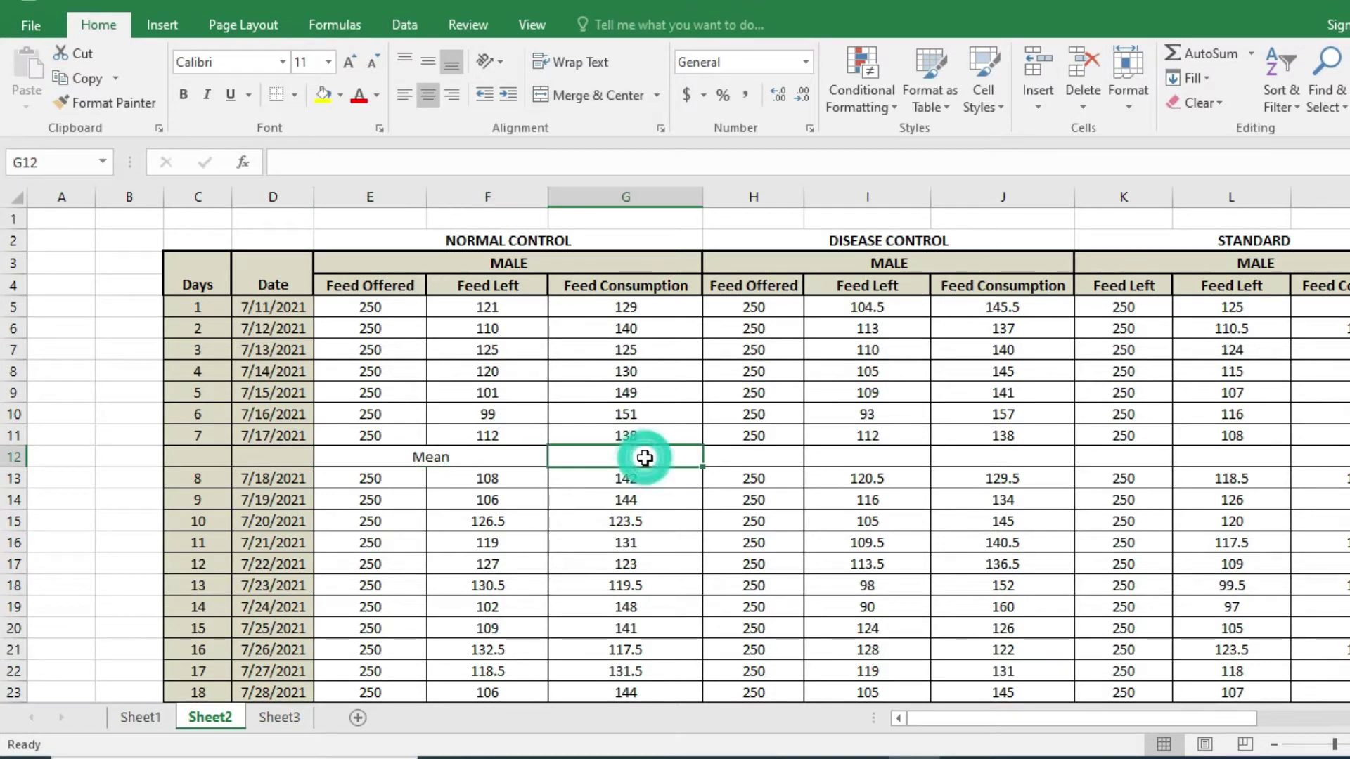
type("=")
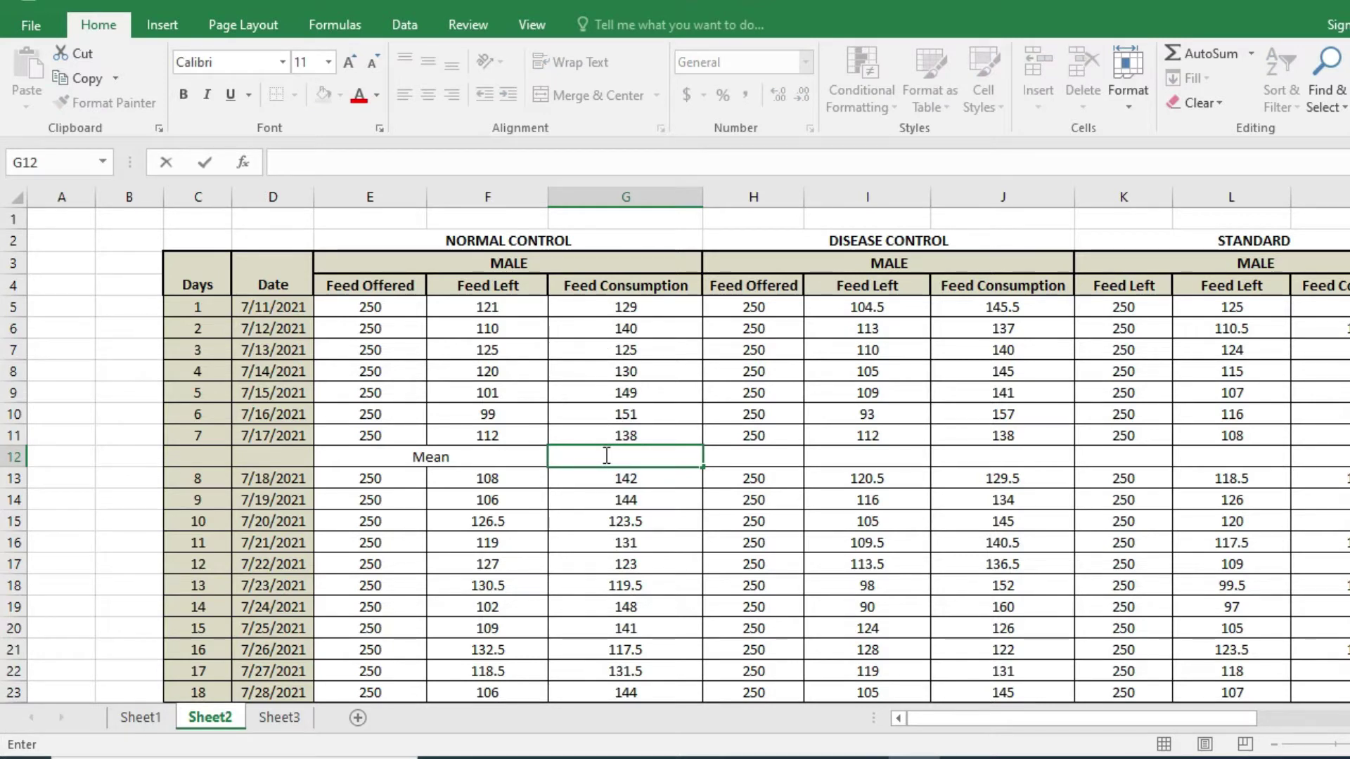
type("=")
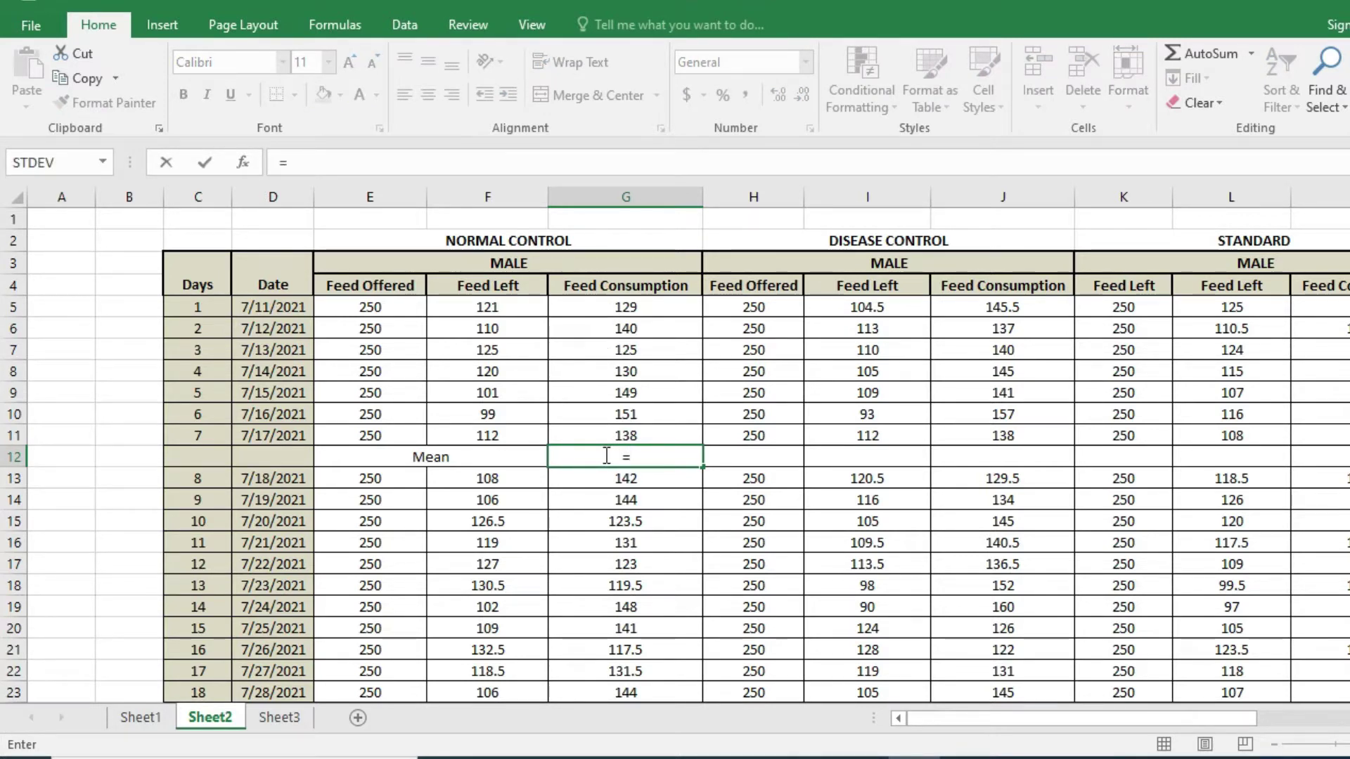
left_click(243, 163)
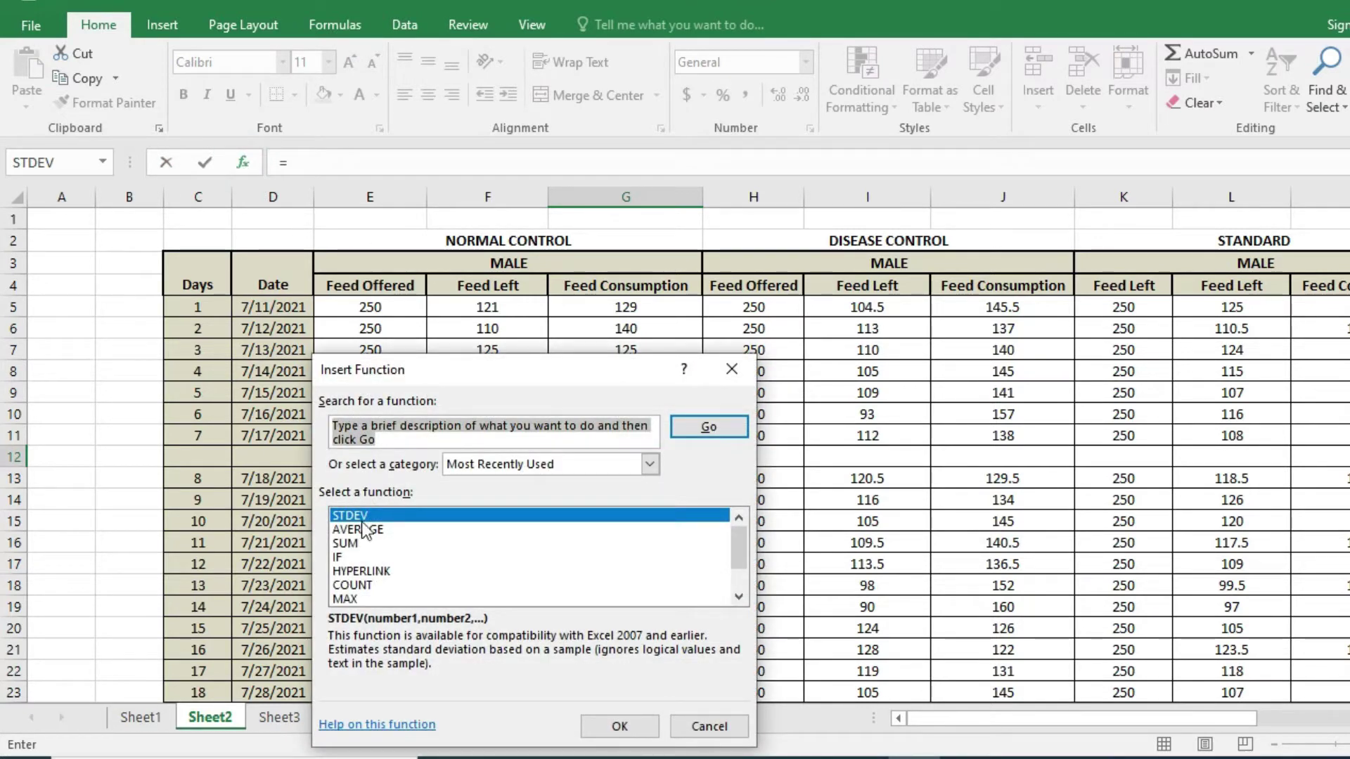
left_click(373, 532)
left_click(607, 726)
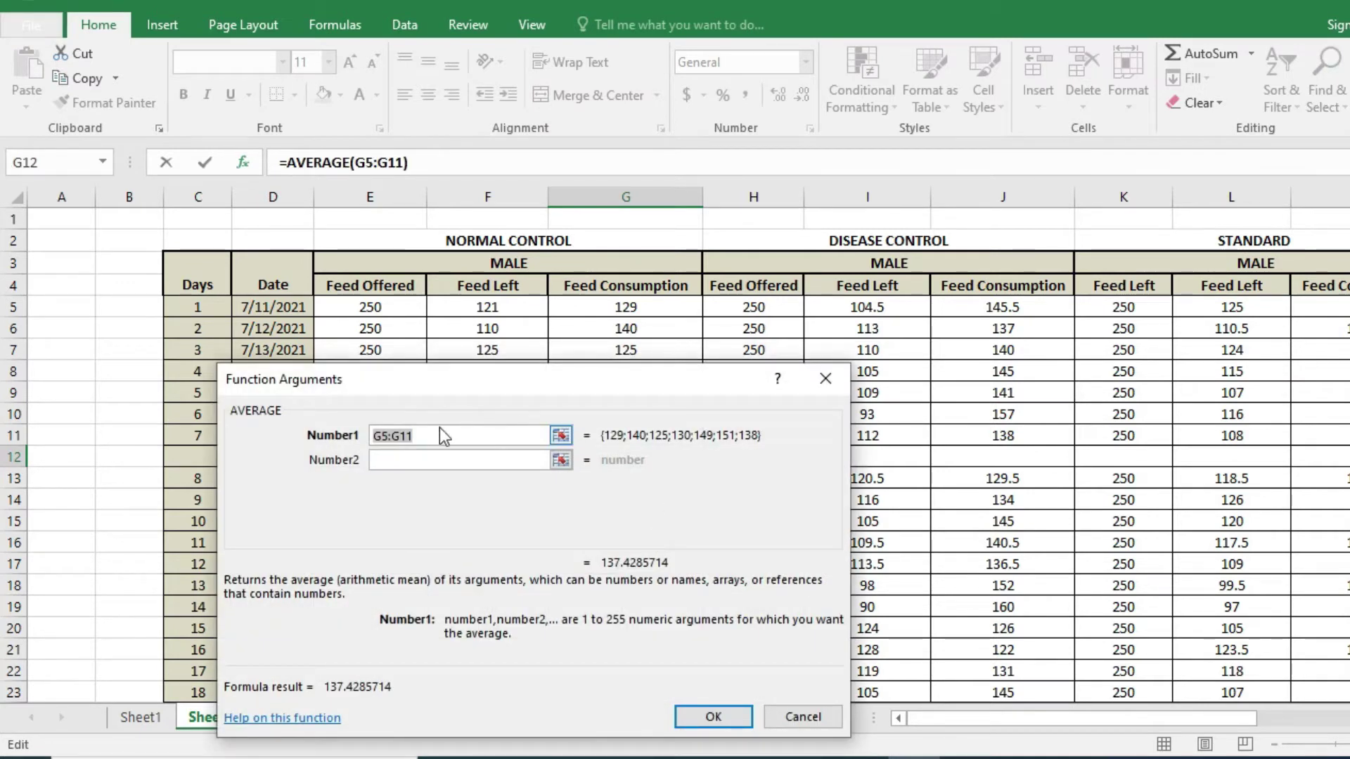
left_click(428, 435)
key("BackSpace")
key("BackSpace")
key("BackSpace")
key("BackSpace")
key("BackSpace")
key("BackSpace")
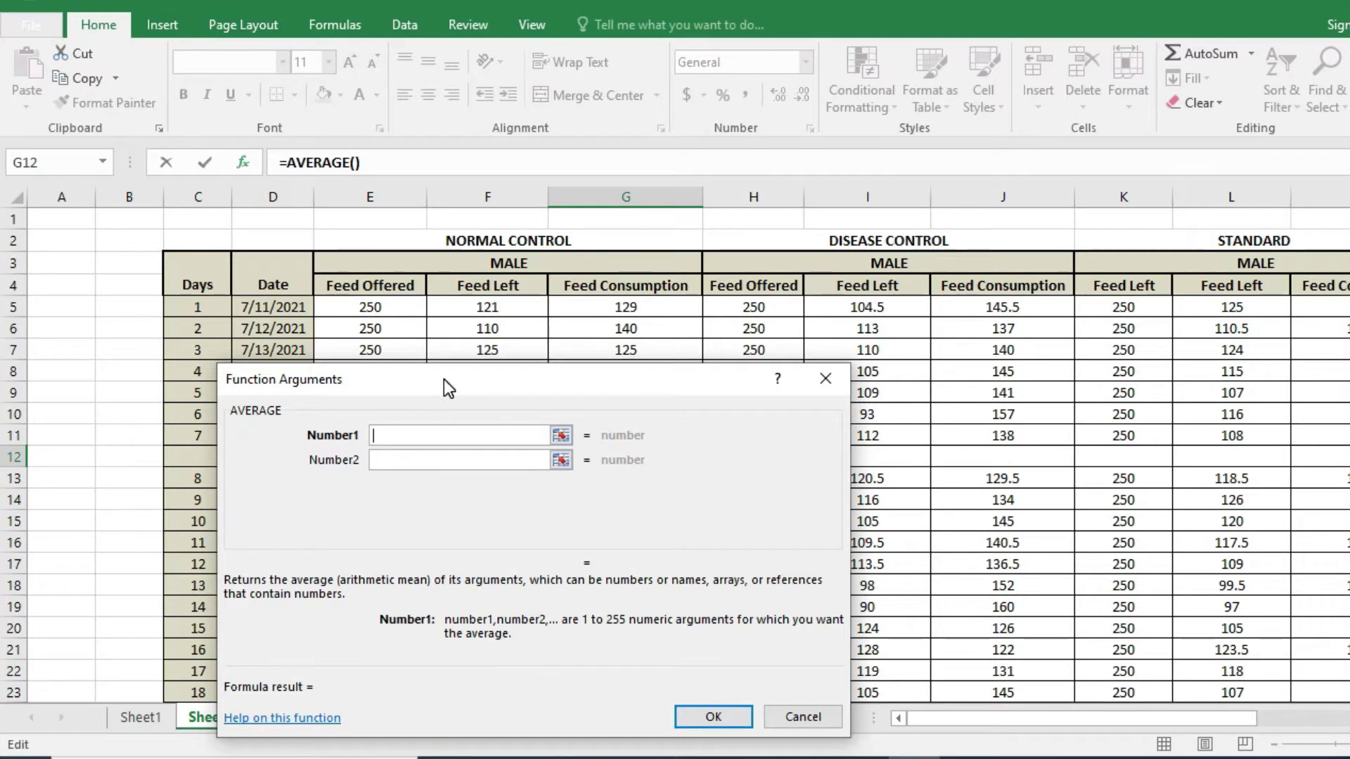
left_click_drag(444, 378, 402, 492)
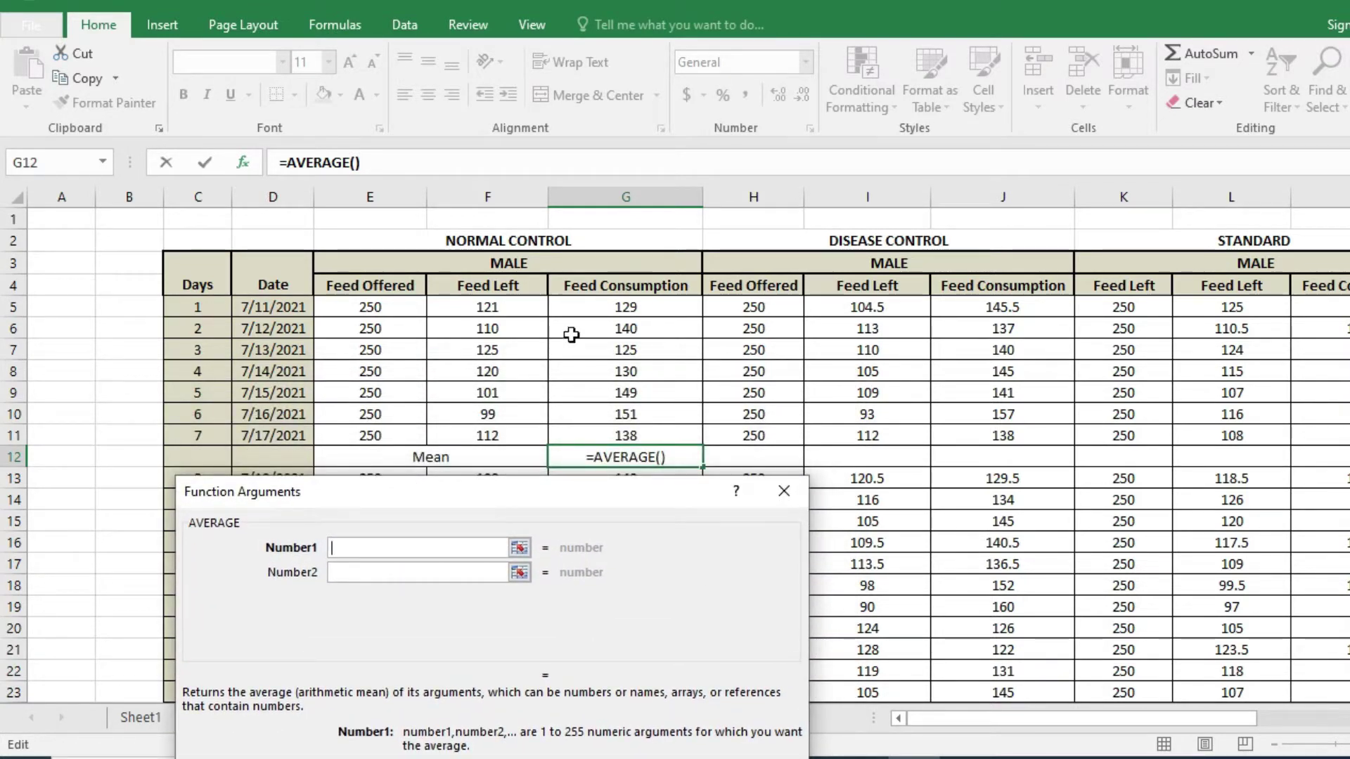
left_click(598, 310)
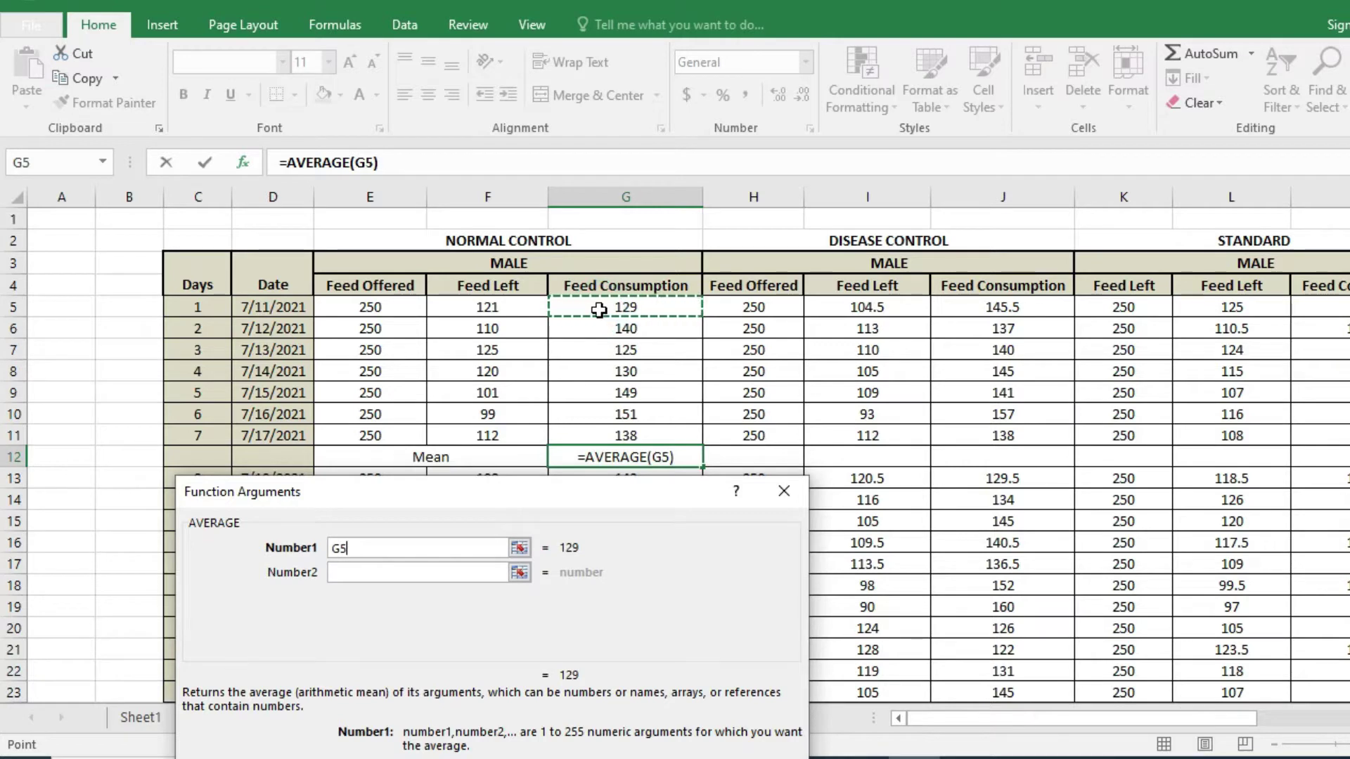
key("shift+Down")
key("shift+Down")
key("shift+Down")
key("shift+Down")
key("shift+Down")
key("shift+Down")
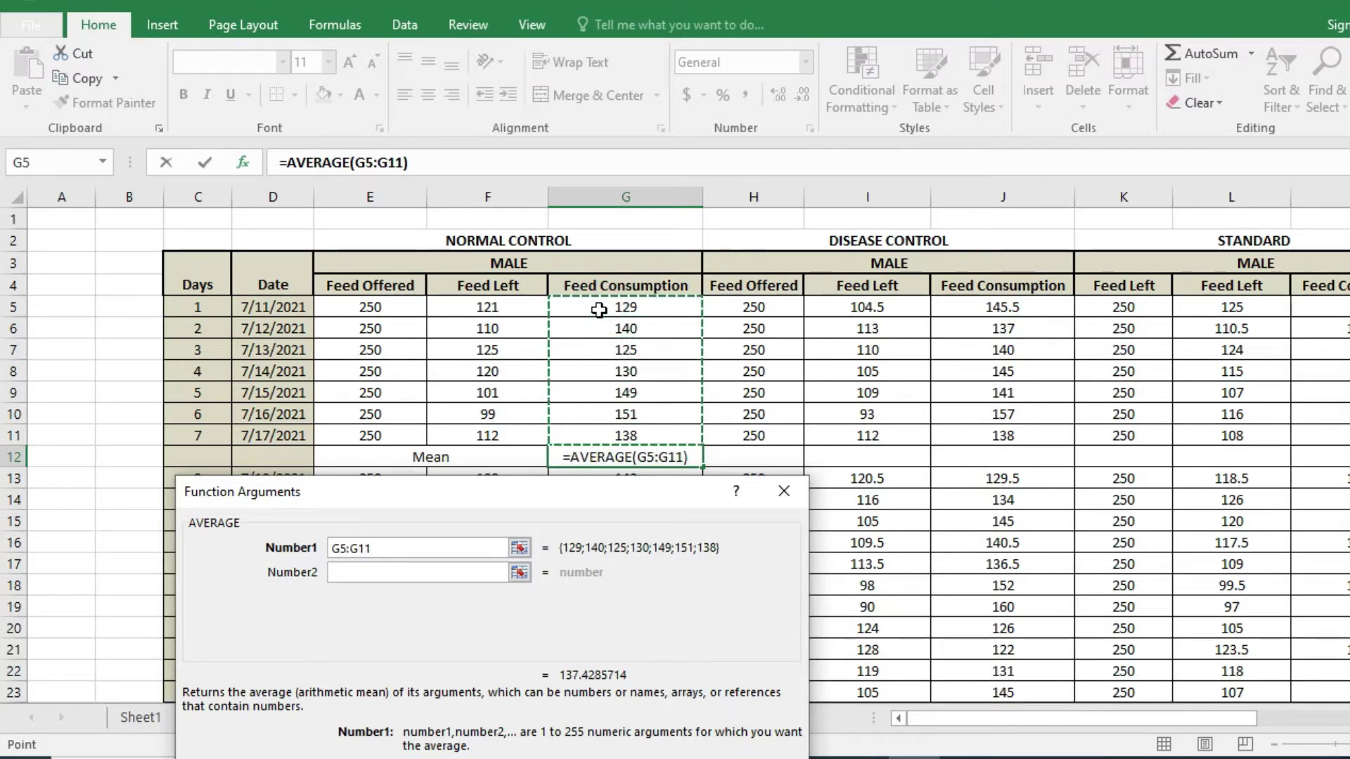
key("Return")
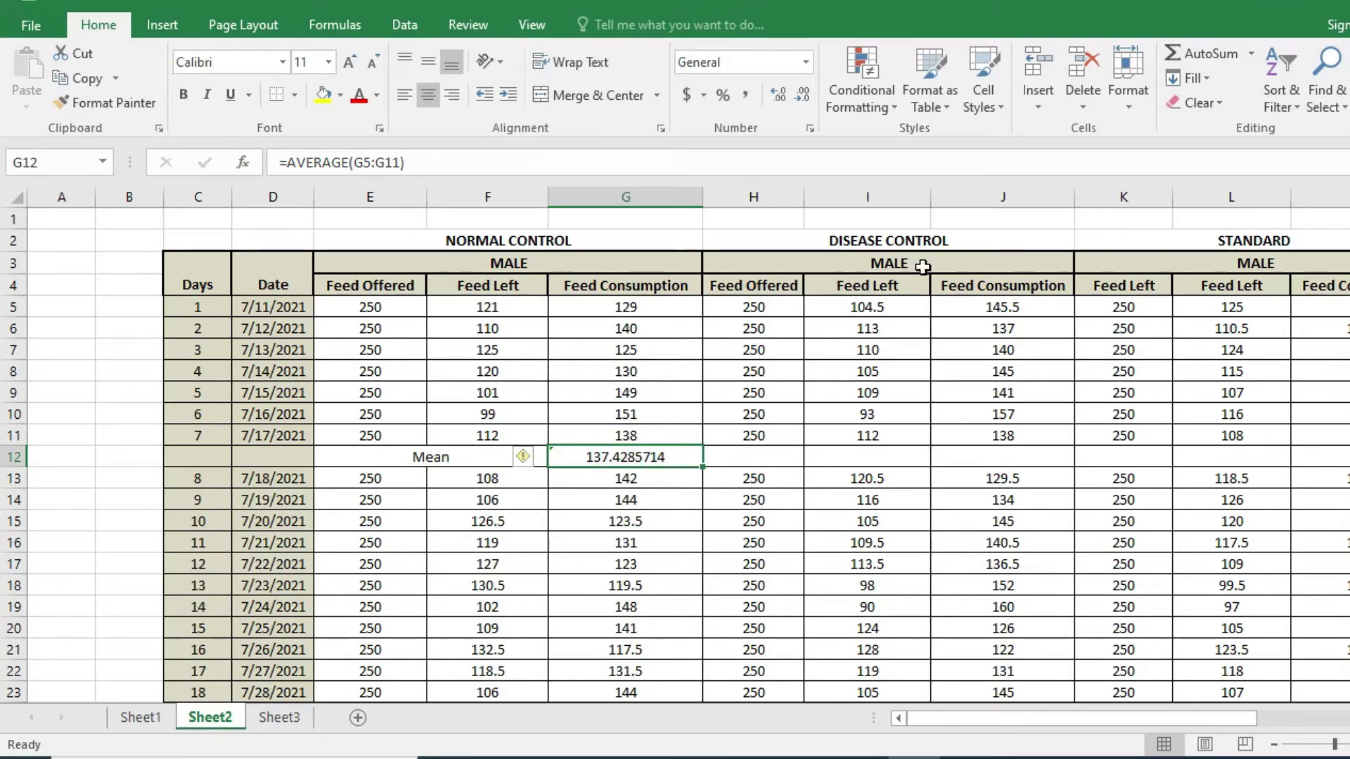
Step: Reduce the Normal Control mean in G12 to two decimal places
left_click(803, 94)
left_click(803, 95)
left_click(804, 95)
left_click(803, 95)
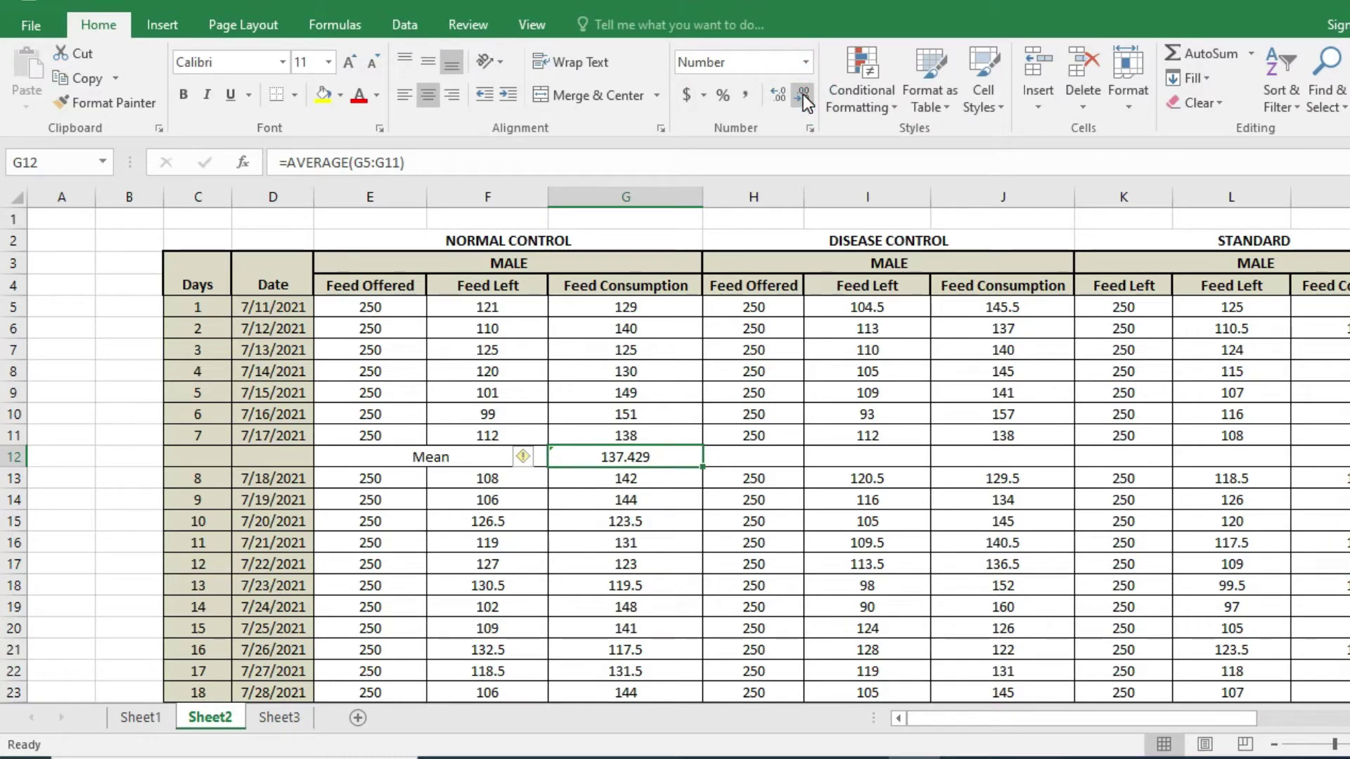
left_click(803, 97)
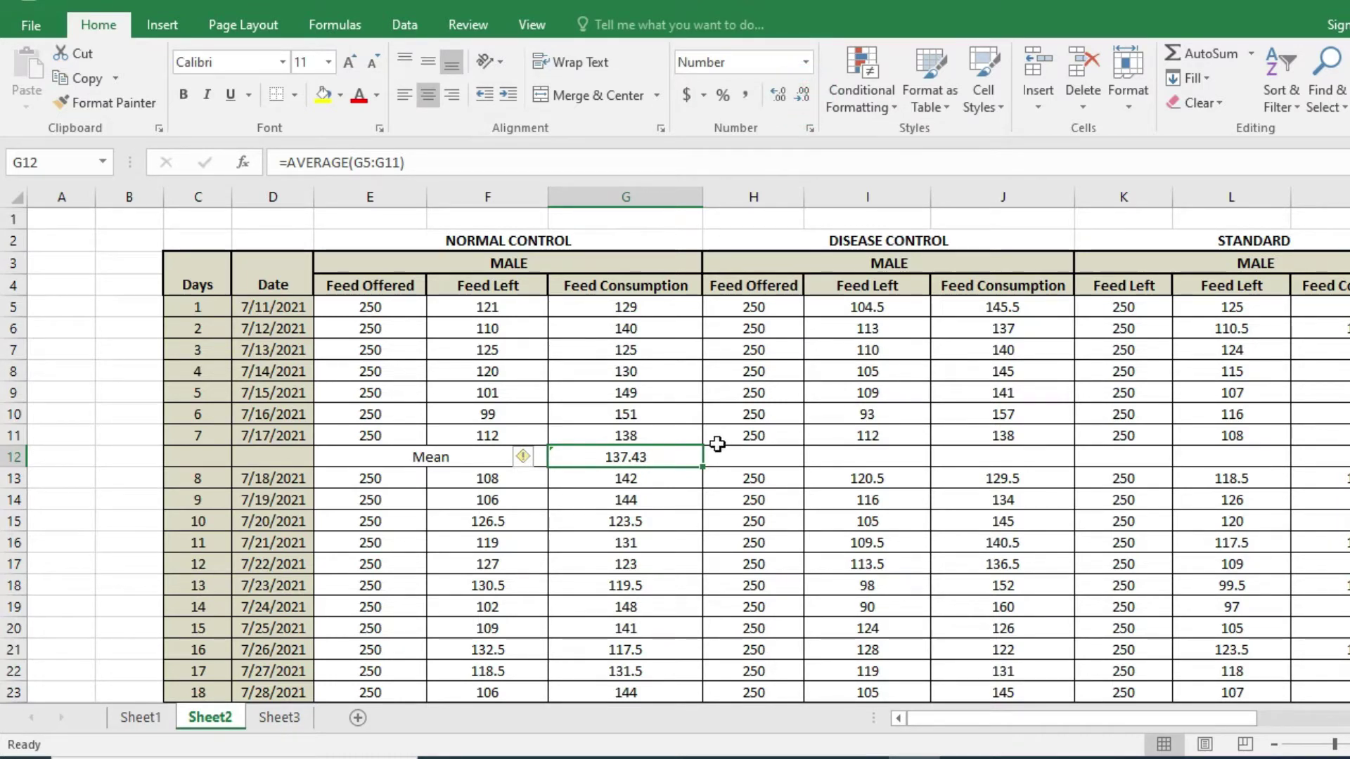
Step: Copy the Mean label and average formula from E12:G12 to the other groups, starting at H12, K12 and N12
left_click(422, 453)
key("shift+Right")
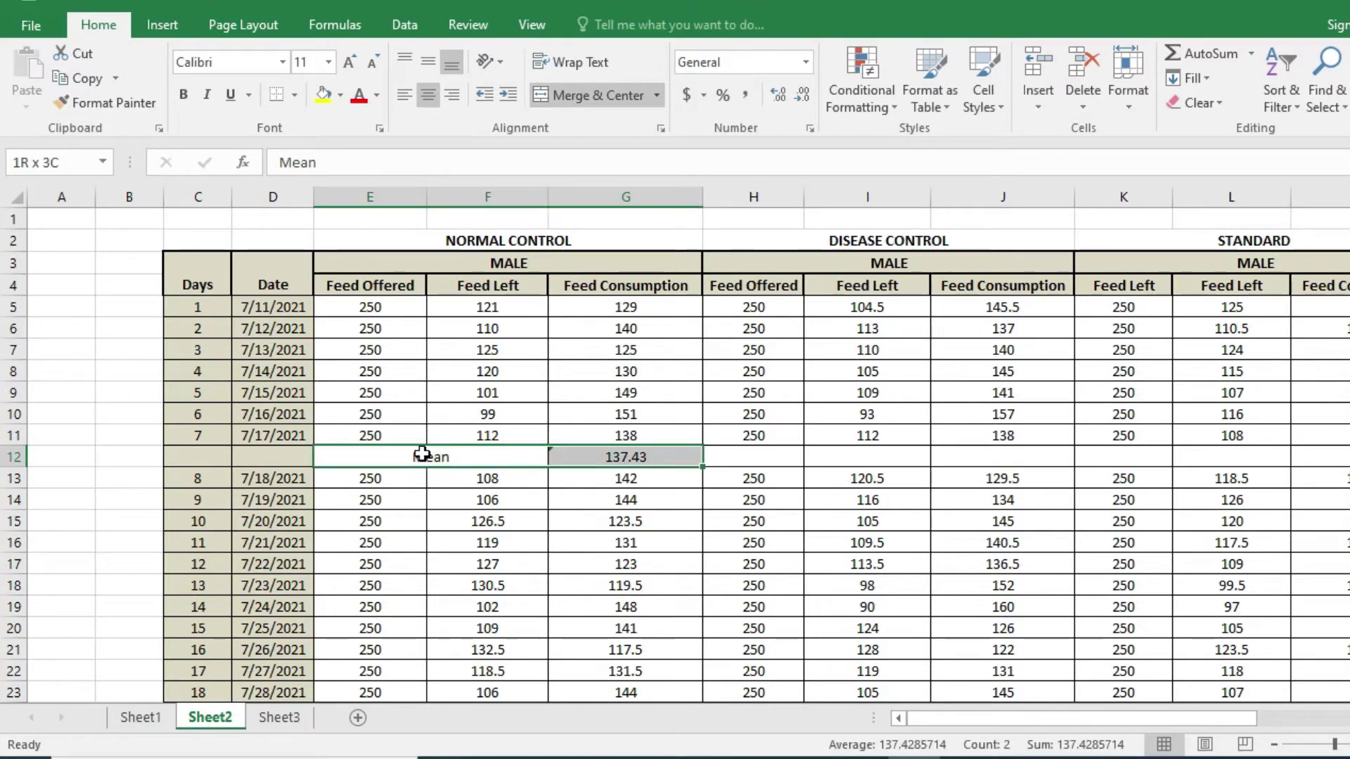
key("ctrl+c")
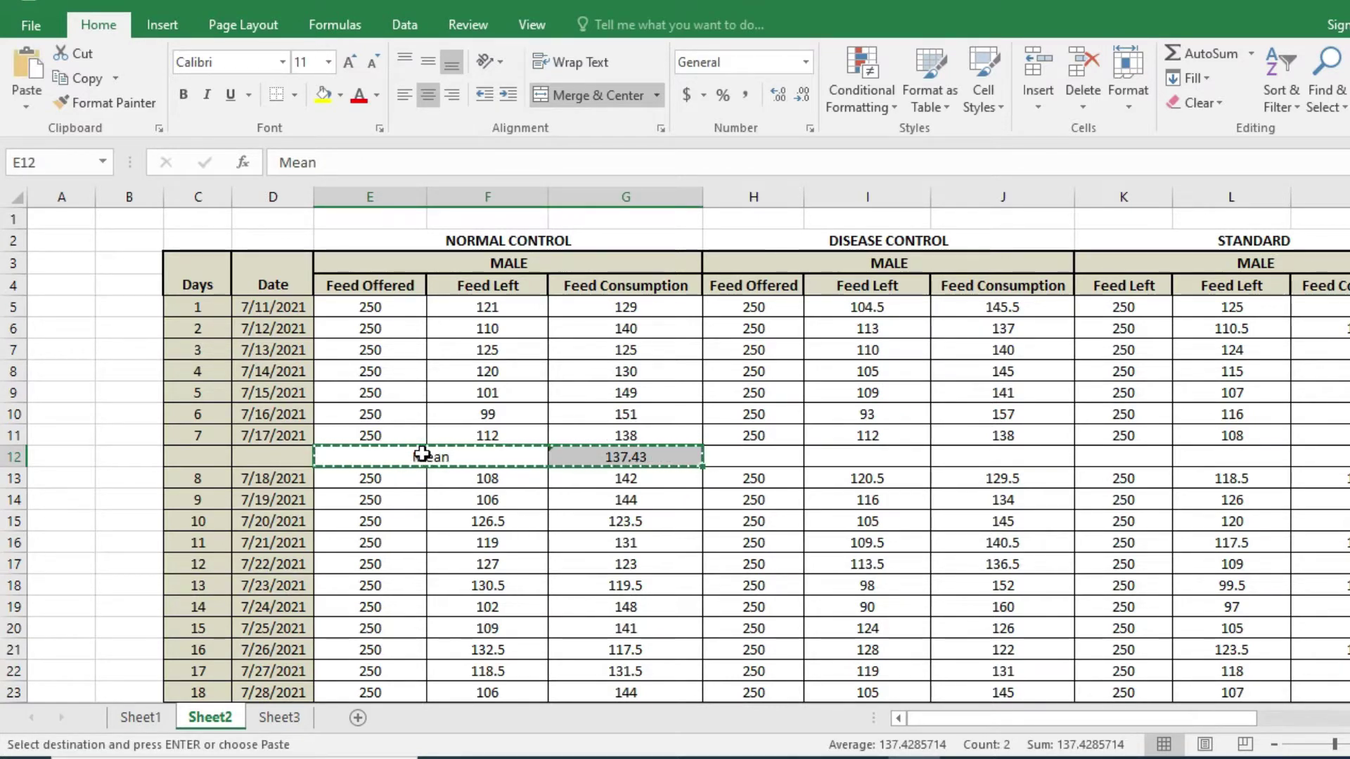
left_click(740, 453)
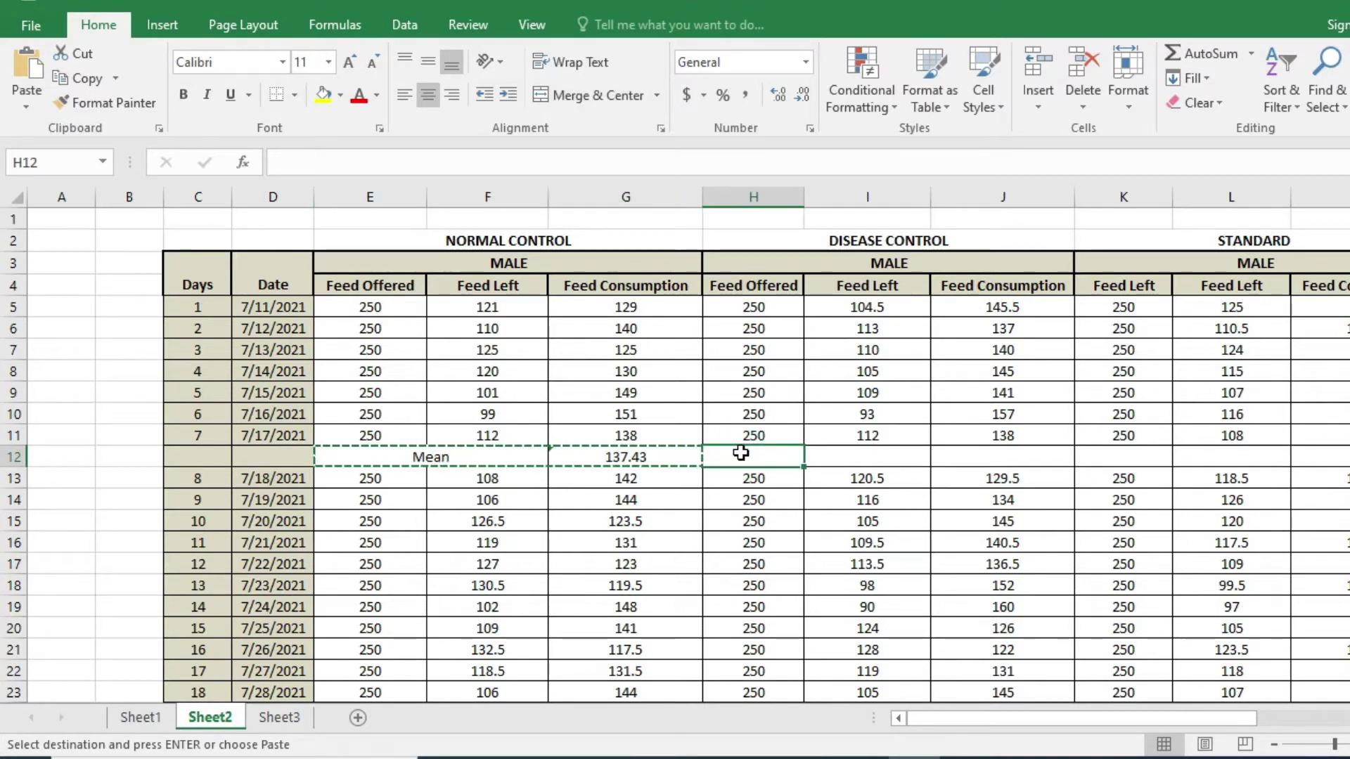
key("ctrl+v")
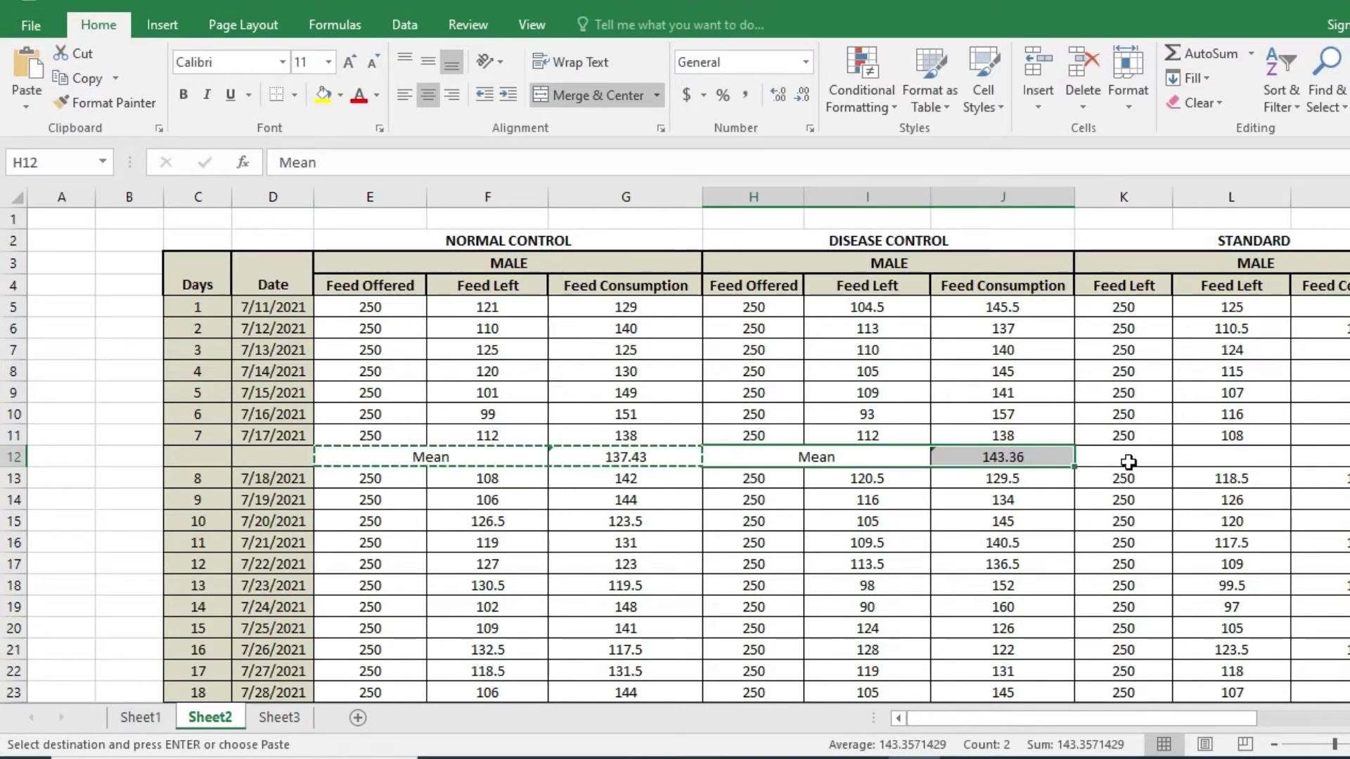
left_click(1128, 459)
key("ctrl+v")
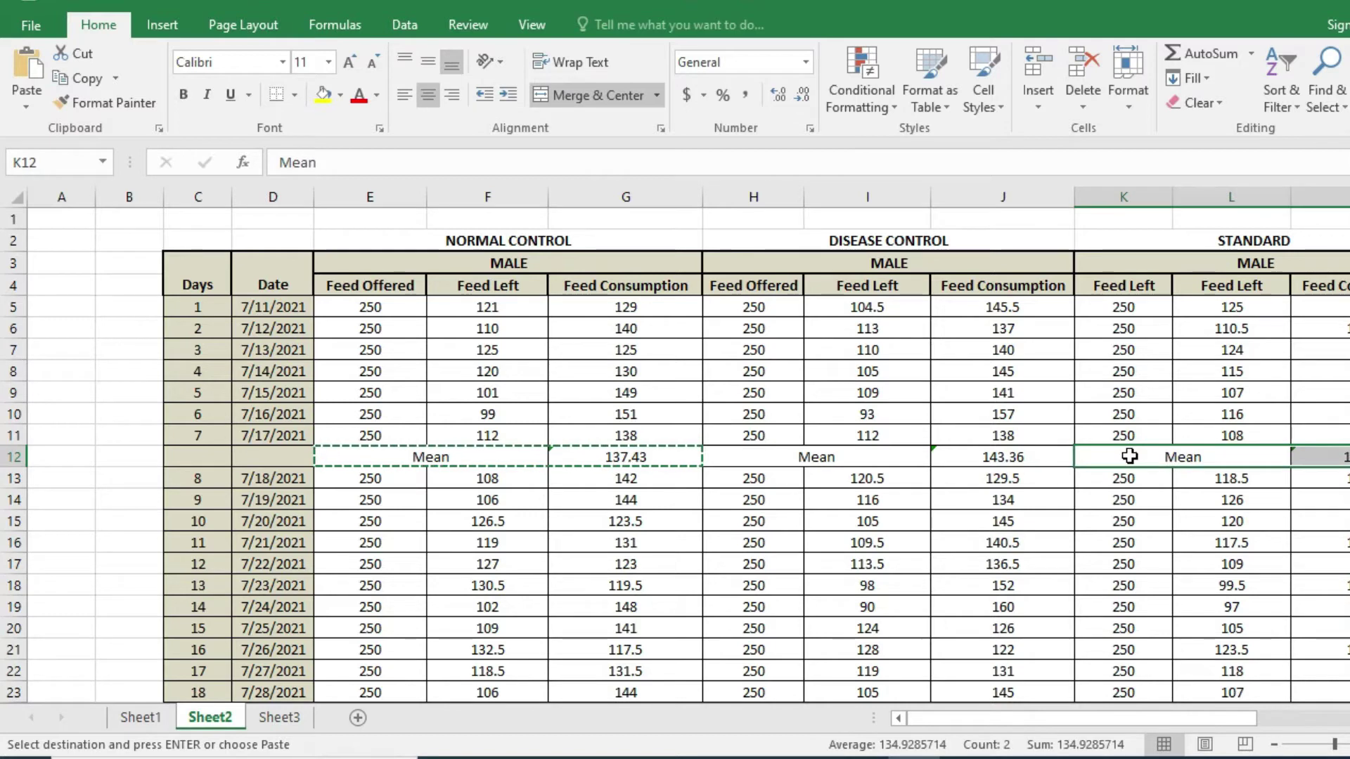
key("Right")
key("Right")
key("Right")
left_click(1169, 453)
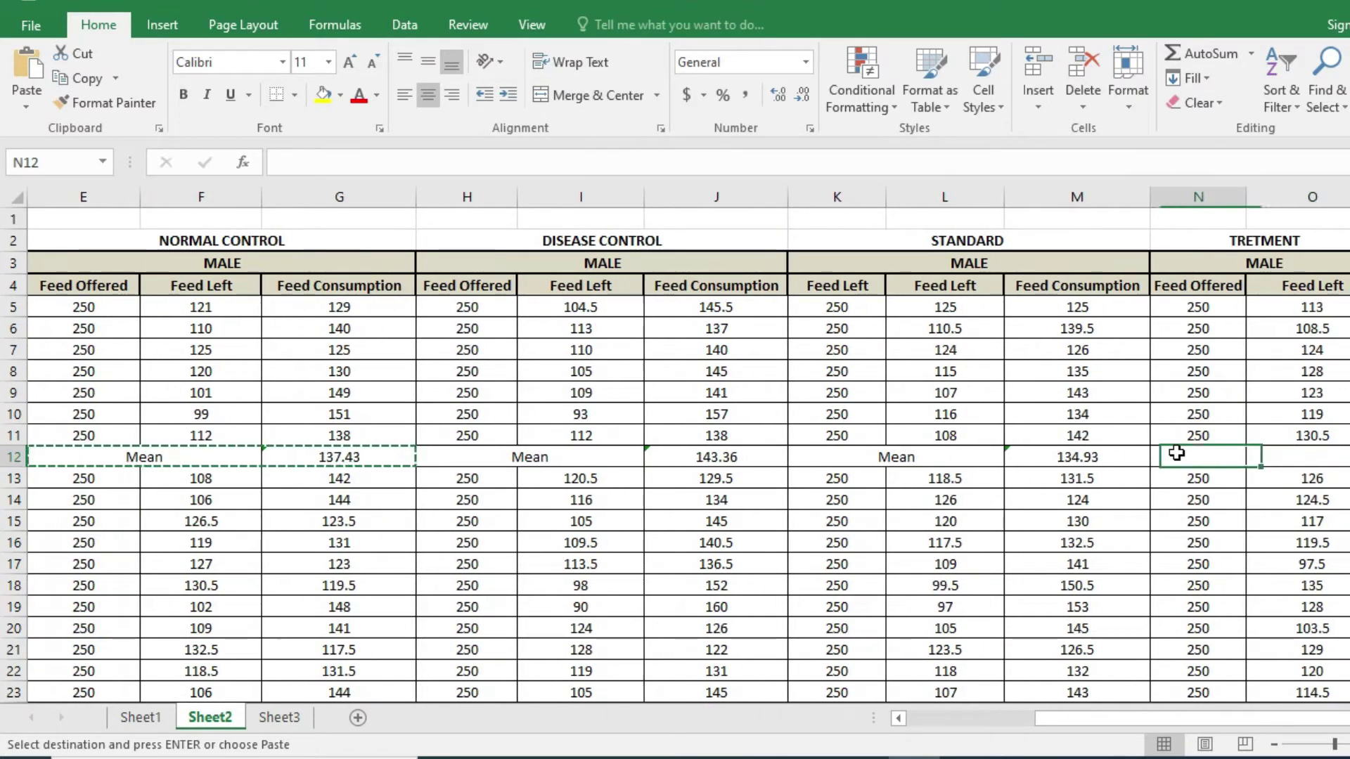
key("ctrl+v")
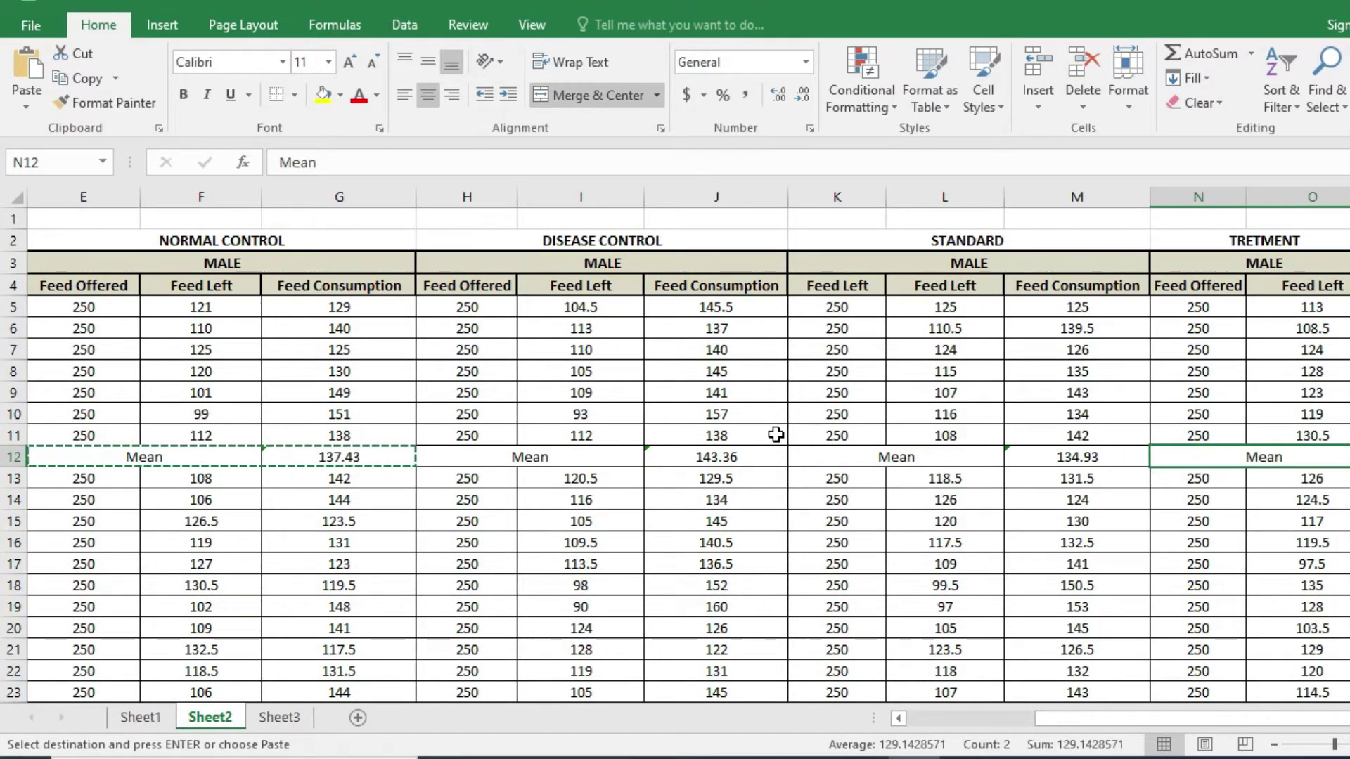
Step: Insert a blank row 20 between day 14 and day 15 of the feed table
key("Left")
key("Home")
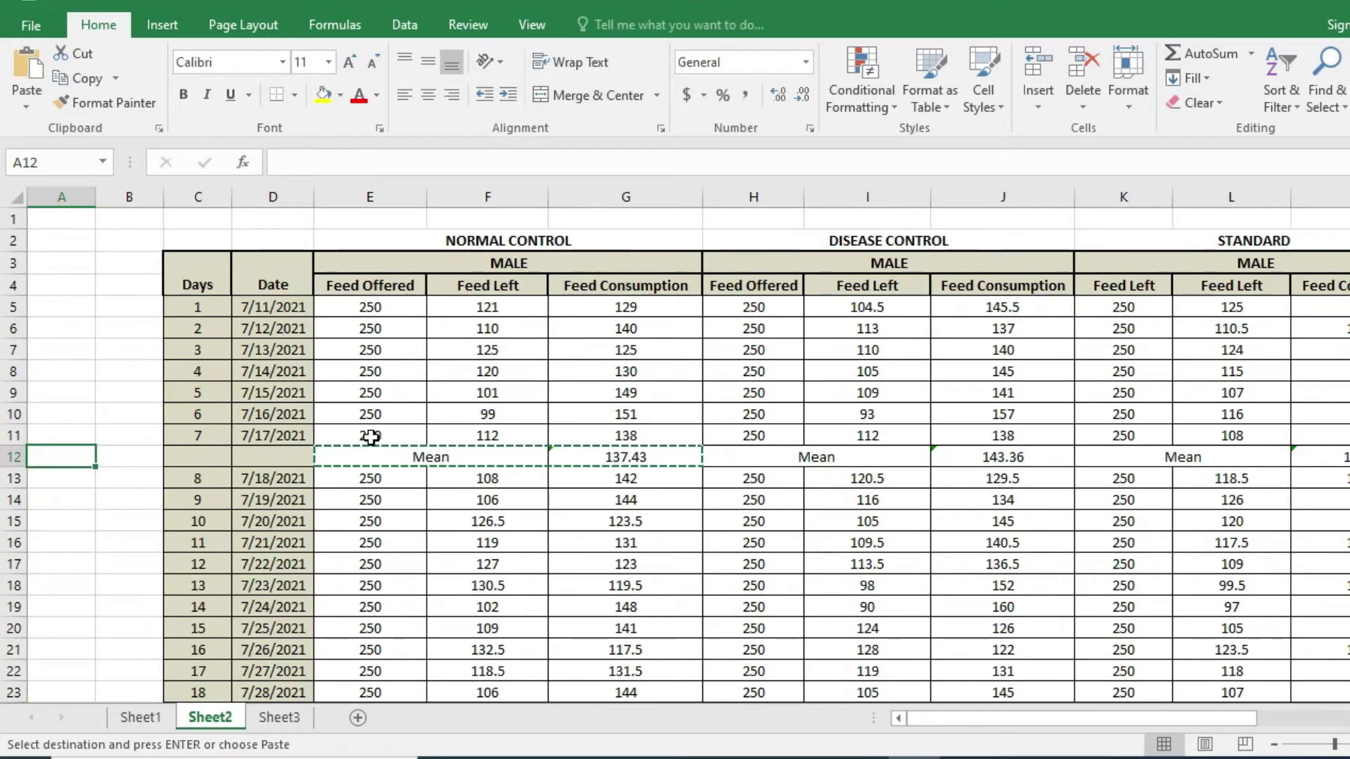
key("Down")
key("Down")
key("Down")
key("Down")
key("Down")
key("Down")
key("Down")
key("Down")
key("Down")
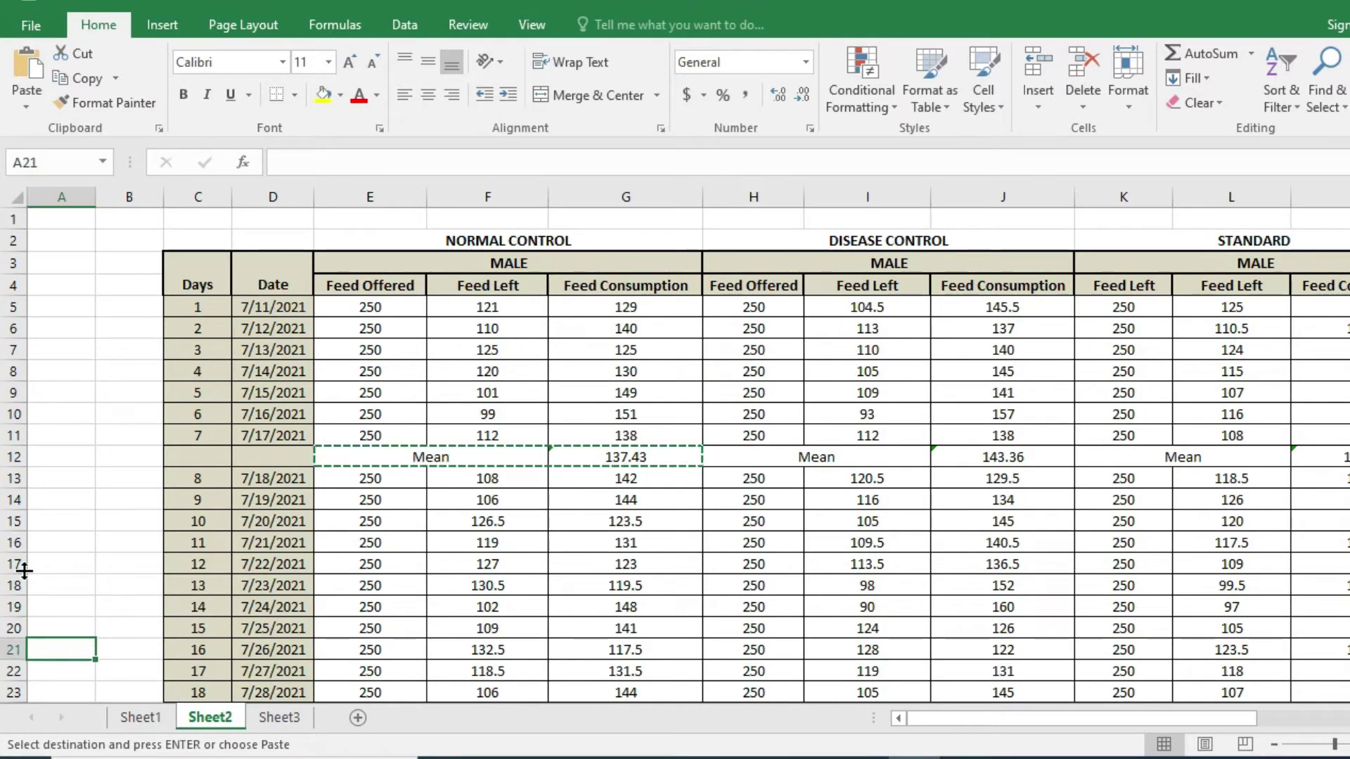
left_click(15, 628)
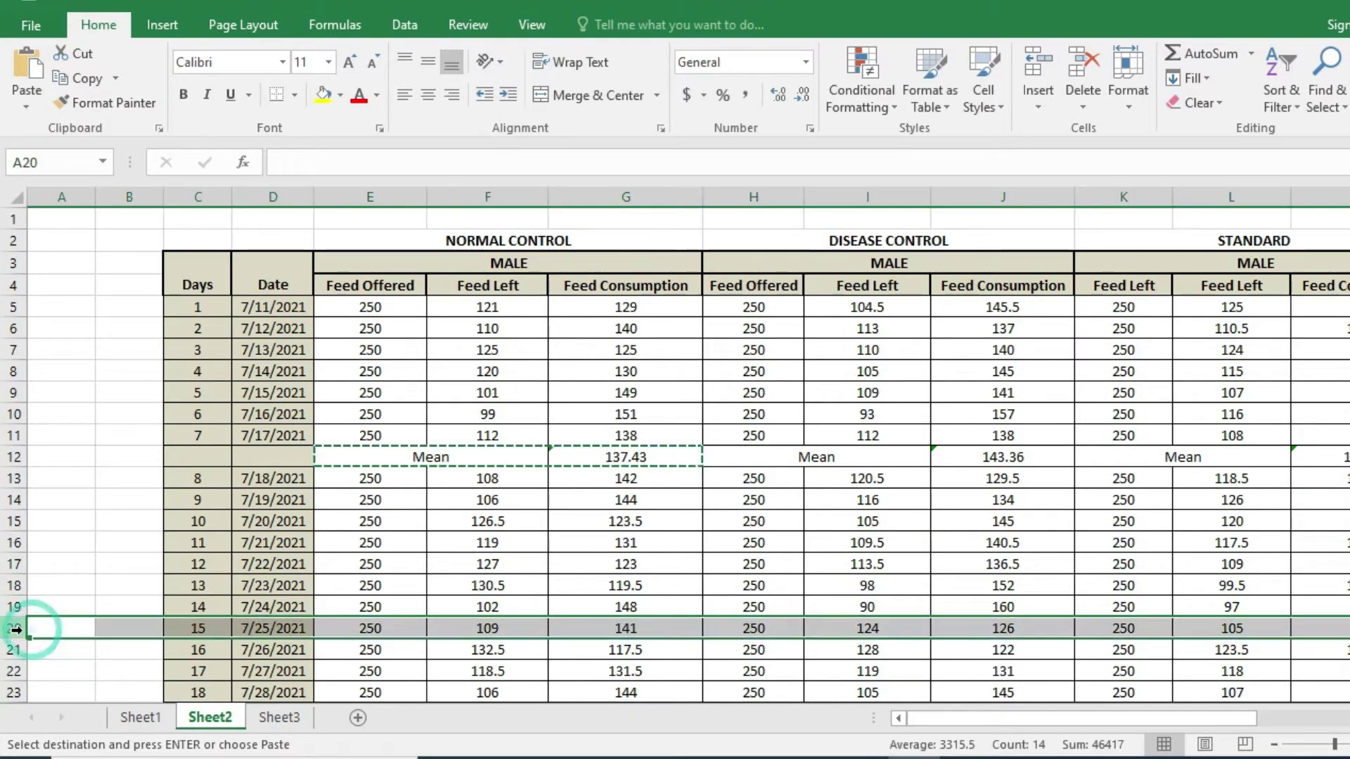
right_click(24, 635)
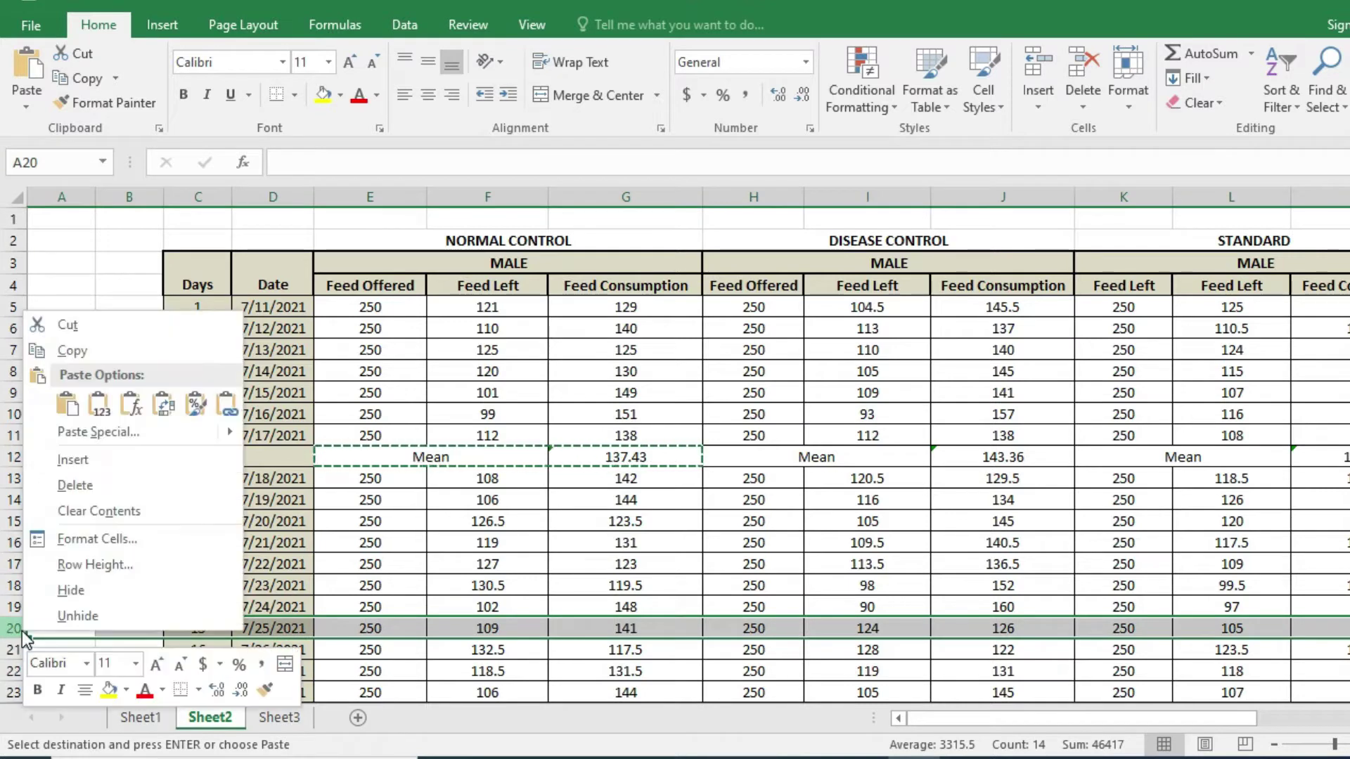
left_click(73, 460)
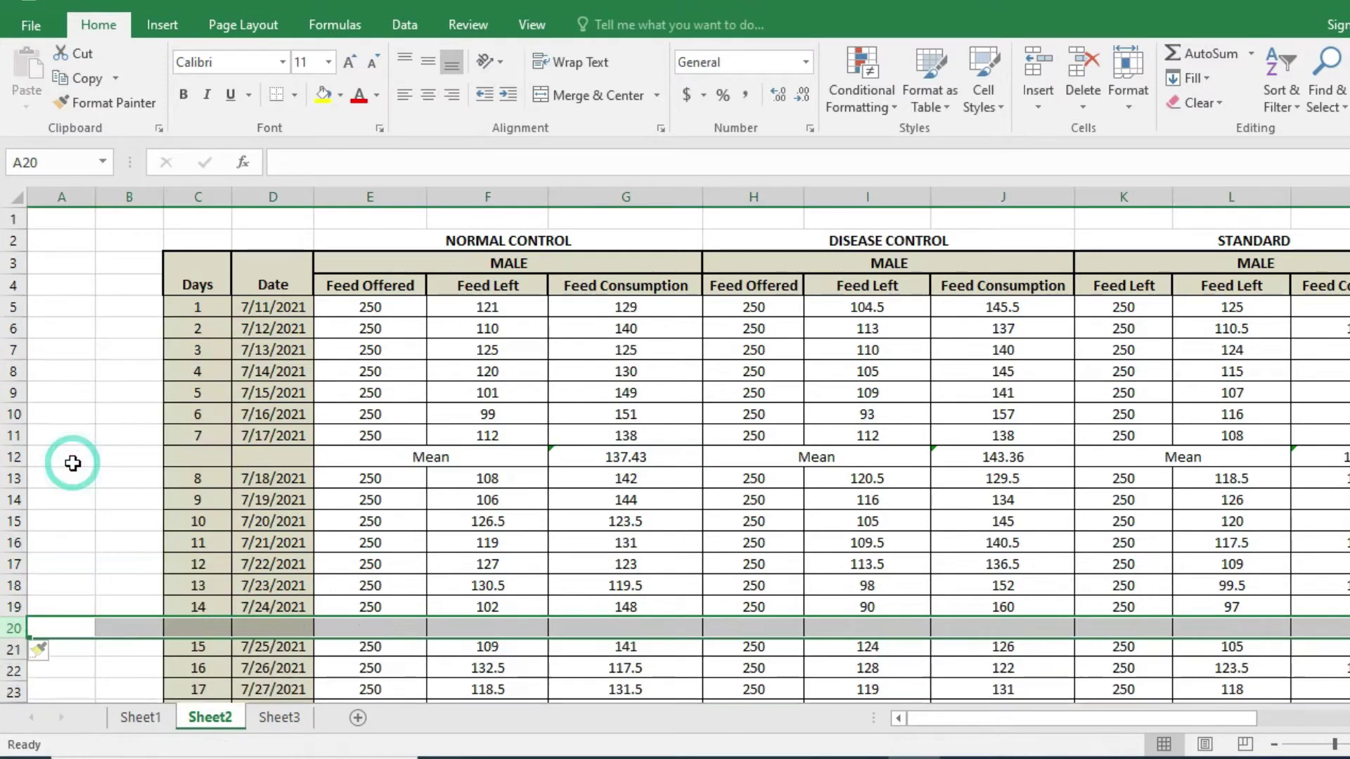
Step: Copy the Mean cells of all groups in row 12, from column C onward, into the blank row 20 starting at C20
left_click(188, 457)
key("shift+Right")
key("shift+Right")
key("shift+Right")
key("shift+Right")
key("shift+Right")
key("shift+Right")
key("shift+Right")
key("shift+Right")
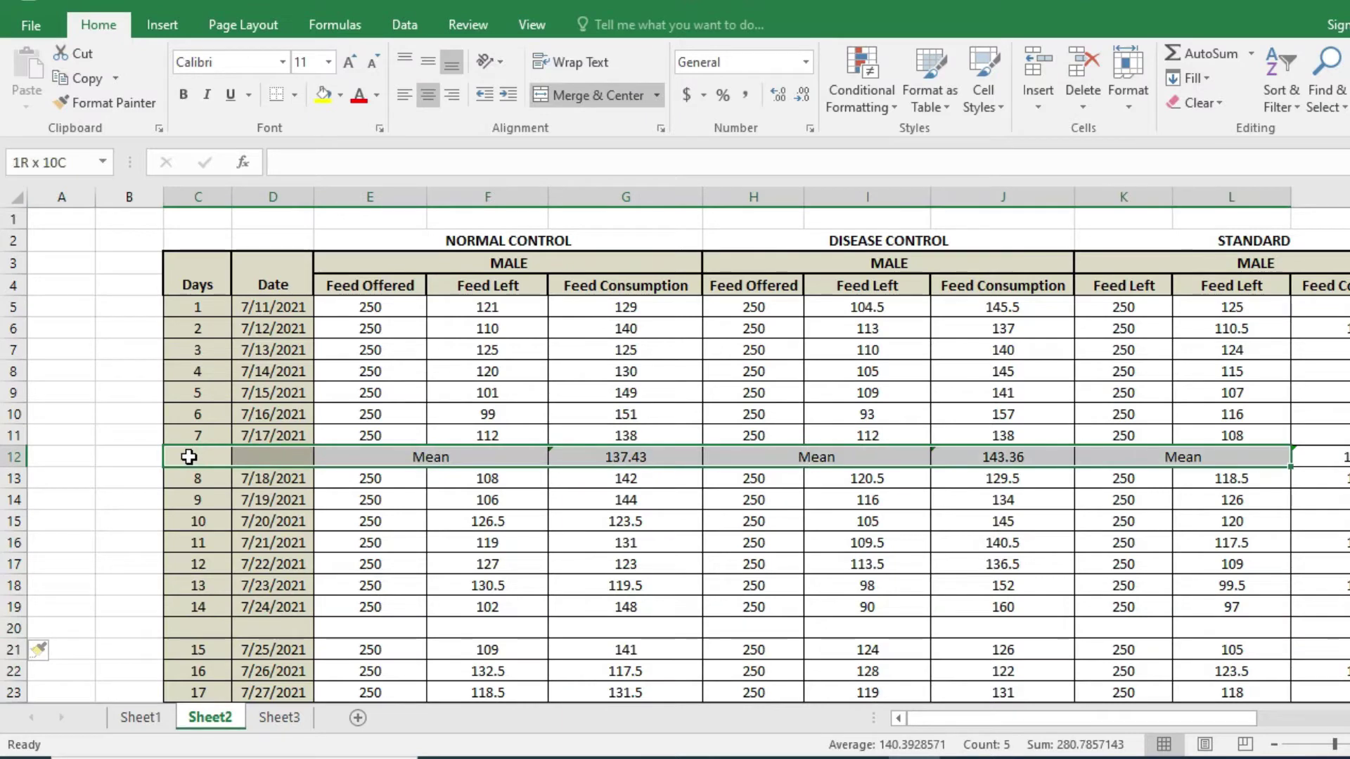
key("shift+Right")
key("shift+Right")
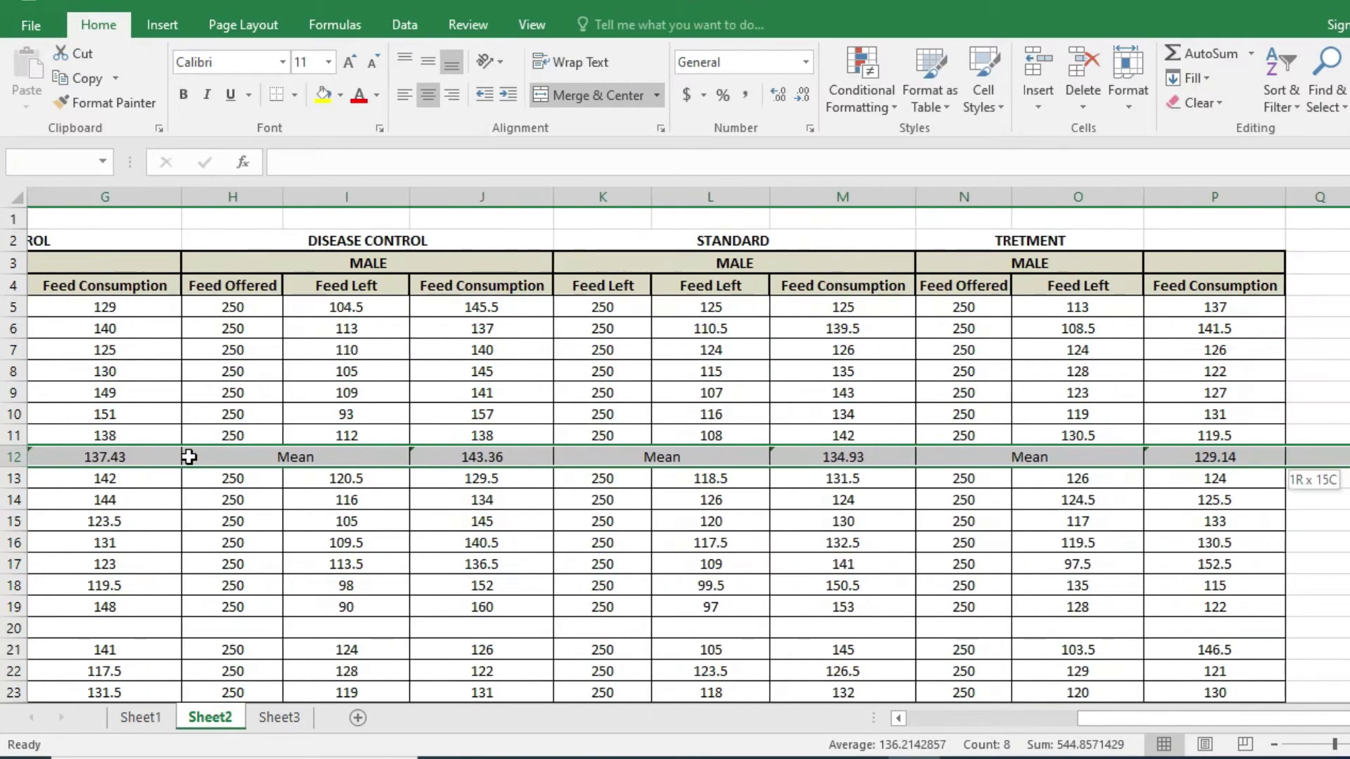
key("ctrl+c")
key("Left")
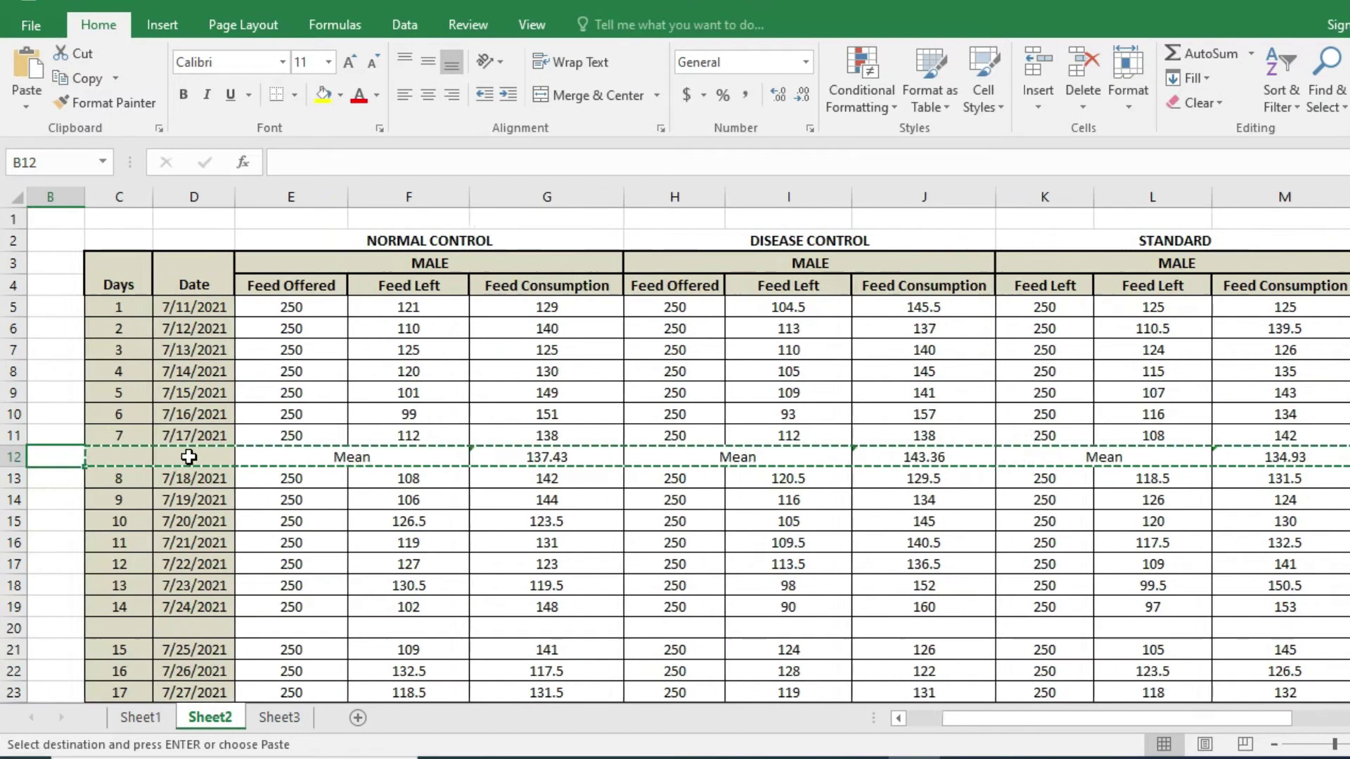
left_click(125, 627)
key("ctrl+v")
Step: Insert a blank row 28 between day 21 and day 22 of the feed table
key("Down")
key("Down")
key("Down")
key("Down")
key("Down")
key("Down")
key("Down")
key("Down")
key("Down")
key("Down")
key("Down")
key("Down")
key("Down")
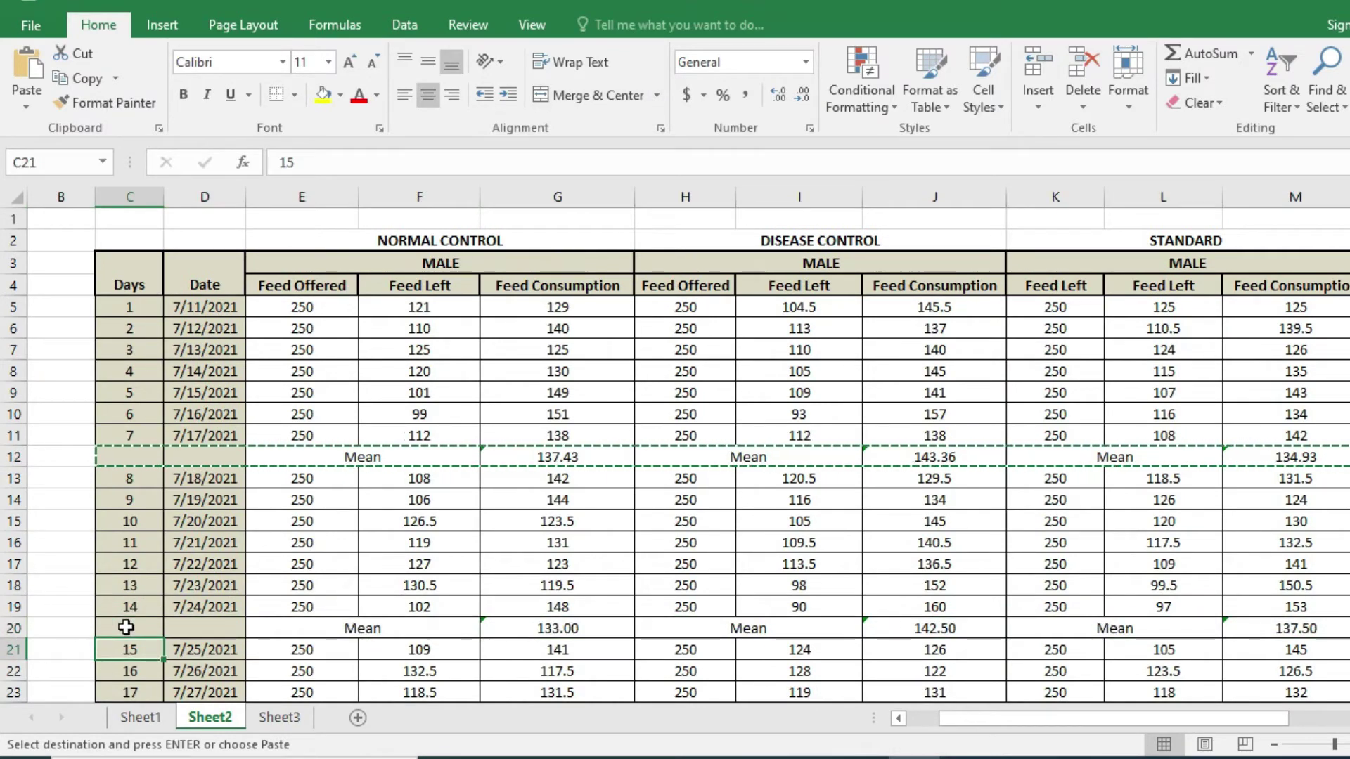
key("Down")
key("Down")
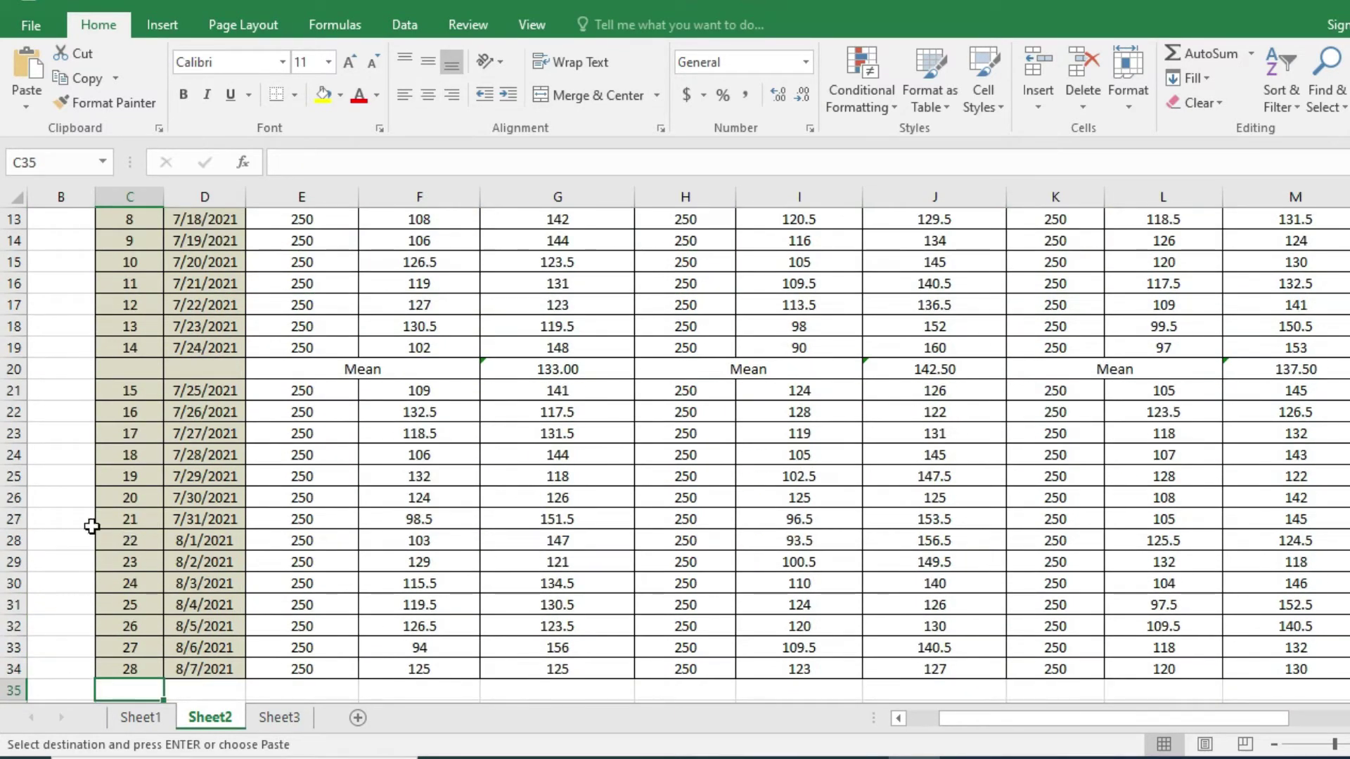
left_click(16, 541)
right_click(16, 541)
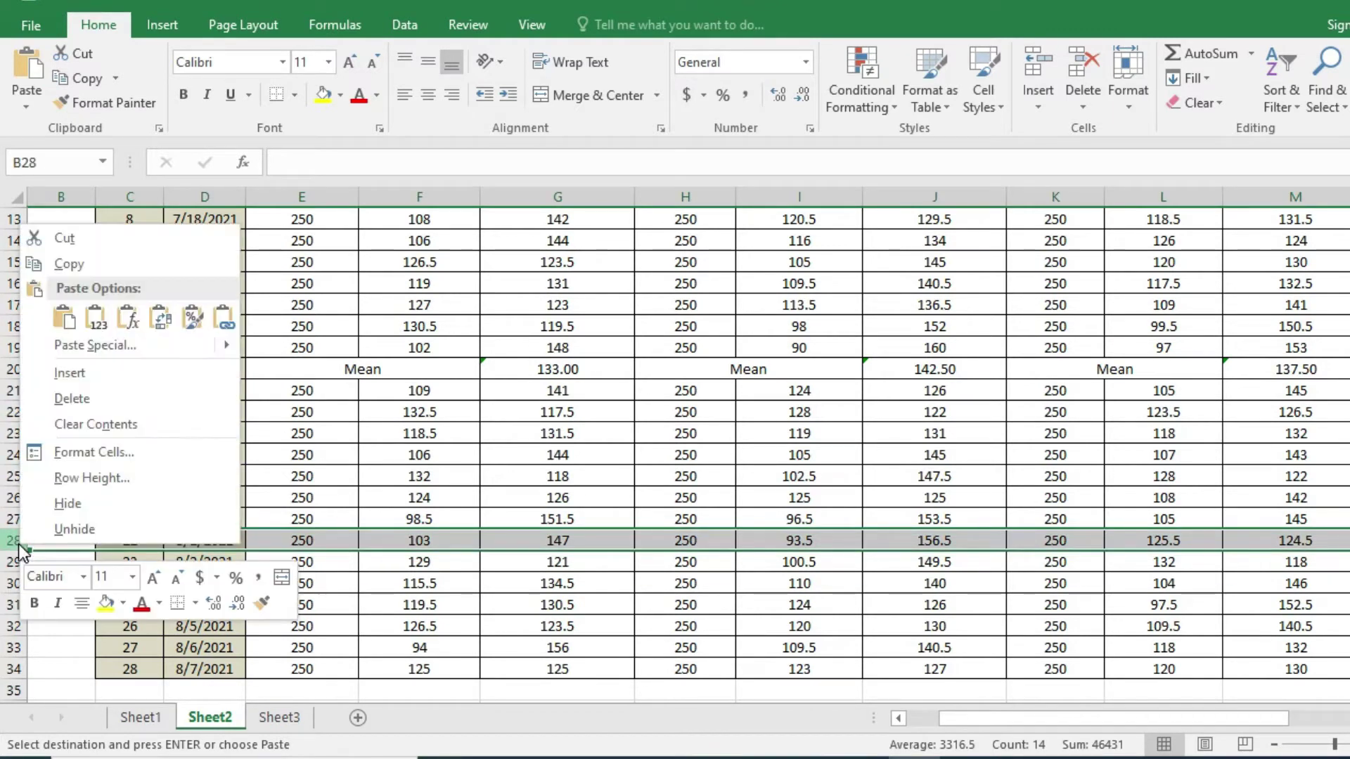
left_click(69, 374)
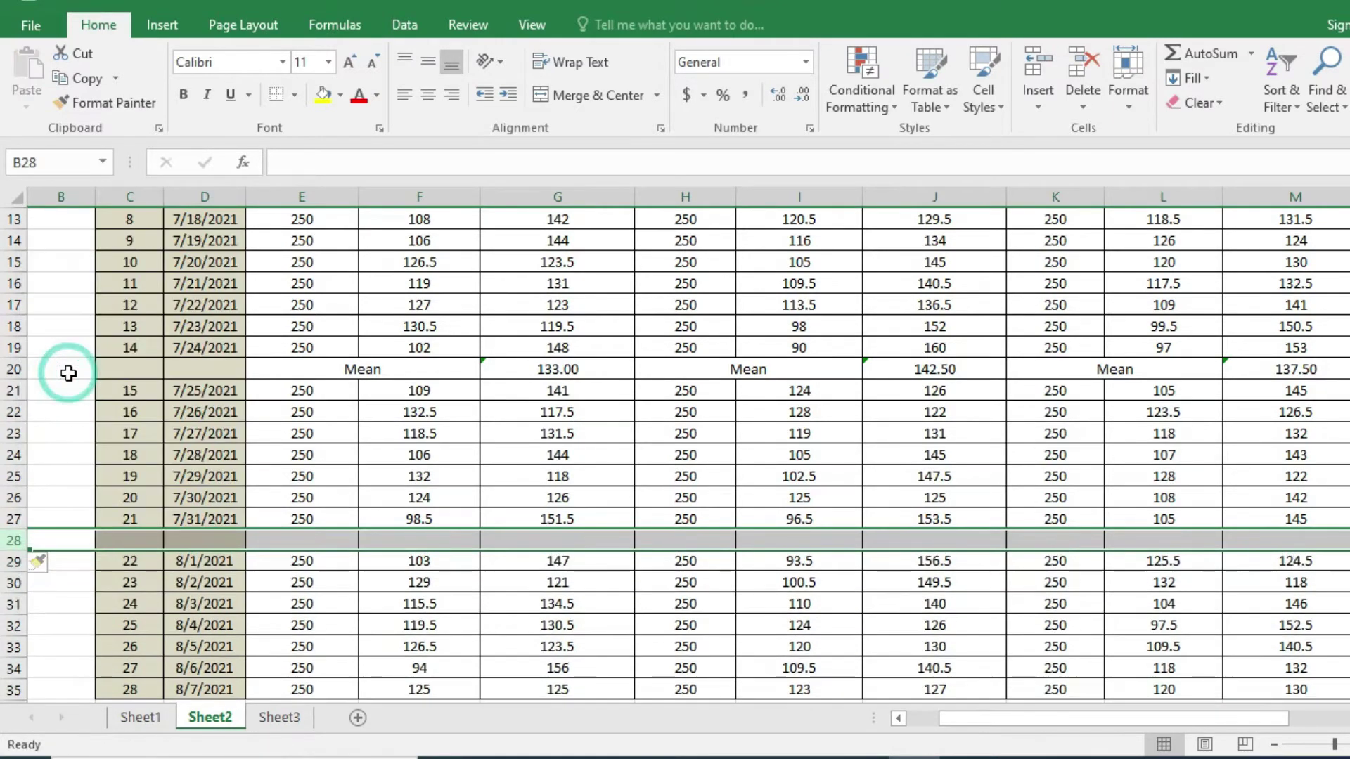
Step: Copy the Mean row C20:P20 into the blank row 28 starting at C28
left_click(125, 369)
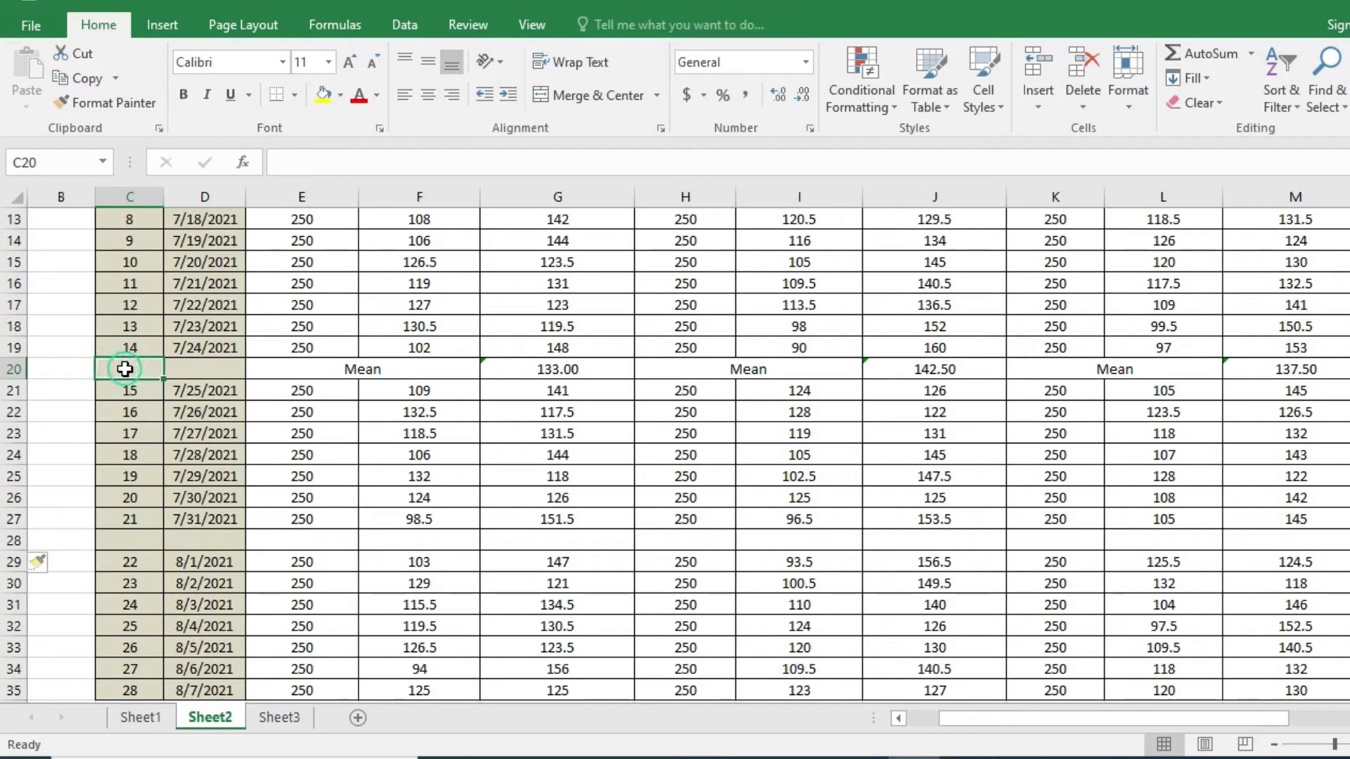
key("shift+Right")
key("shift+Right")
key("shift+Right")
key("shift+Right")
key("shift+Right")
key("shift+Right")
key("shift+Right")
key("shift+Right")
key("shift+Right")
key("shift+Right")
key("shift+Right")
key("shift+Right")
key("shift+Right")
key("shift+Right")
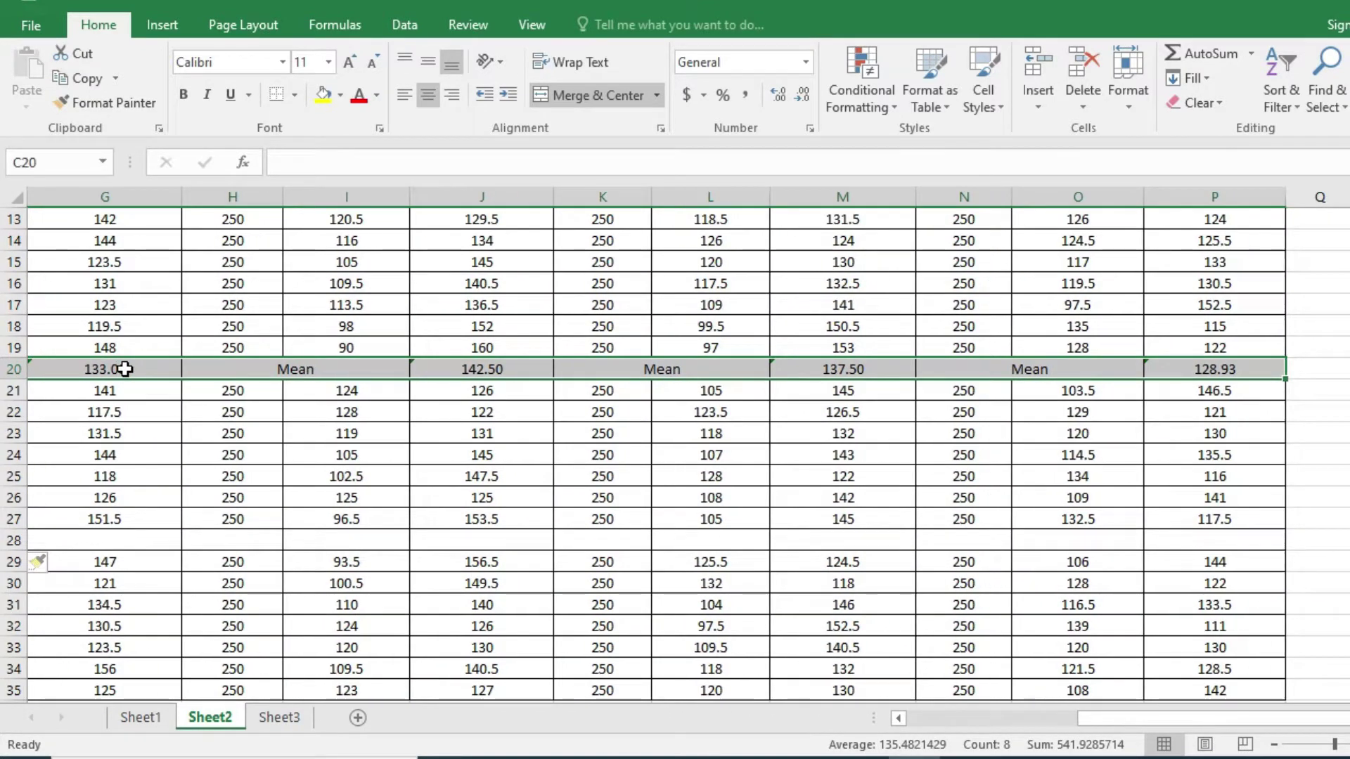
key("ctrl+c")
key("Left")
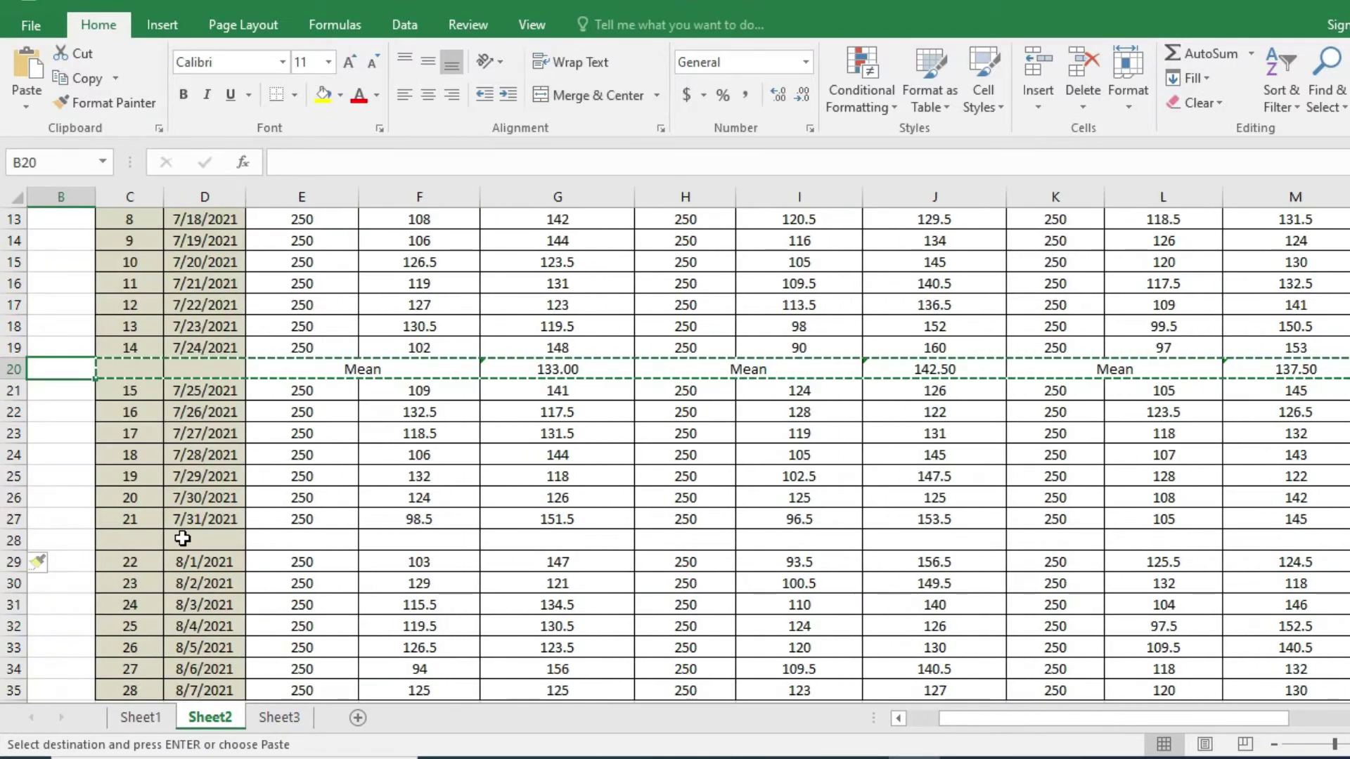
left_click(136, 546)
key("ctrl+v")
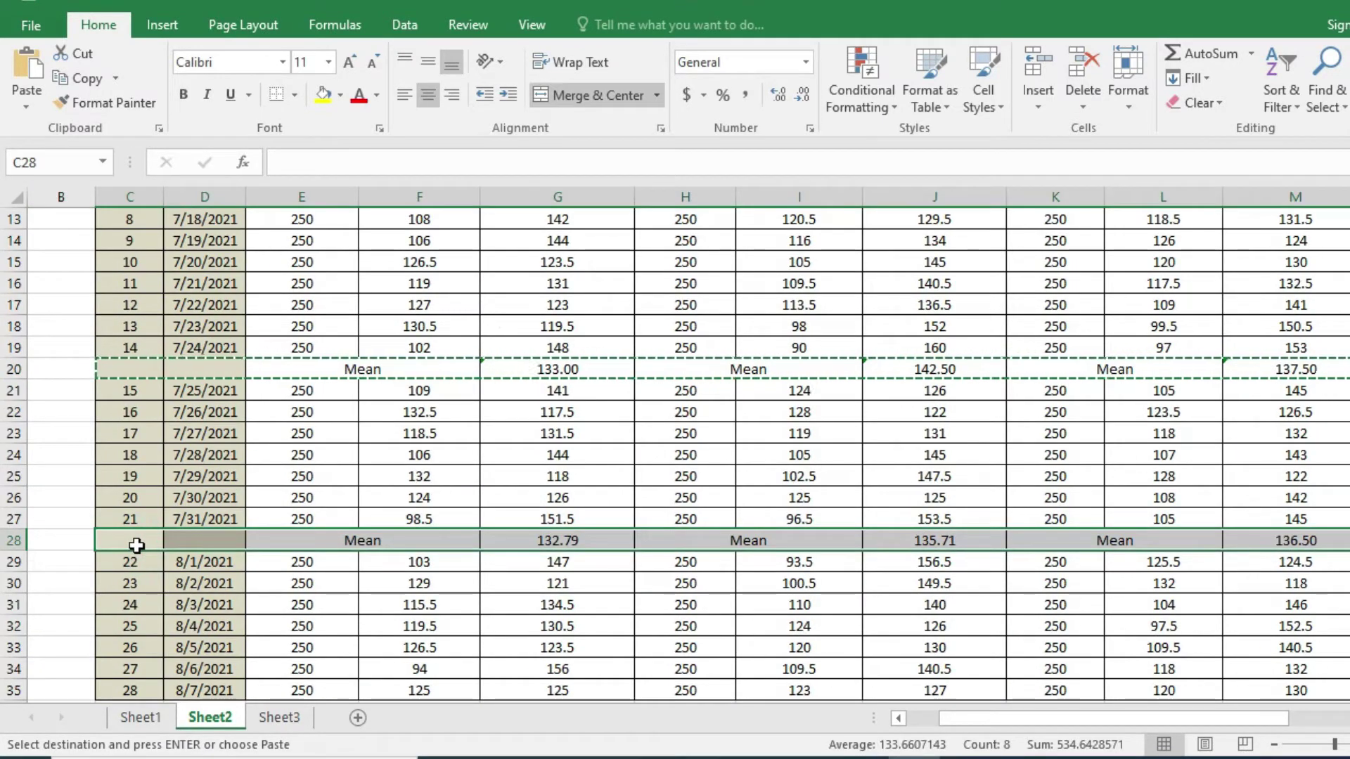
Step: Paste the copied Mean row below day 28, starting at C36
key("Down")
key("Down")
key("Down")
key("Down")
key("Down")
key("Down")
key("Down")
key("Down")
key("Down")
key("Down")
key("Down")
key("Down")
key("Down")
key("Down")
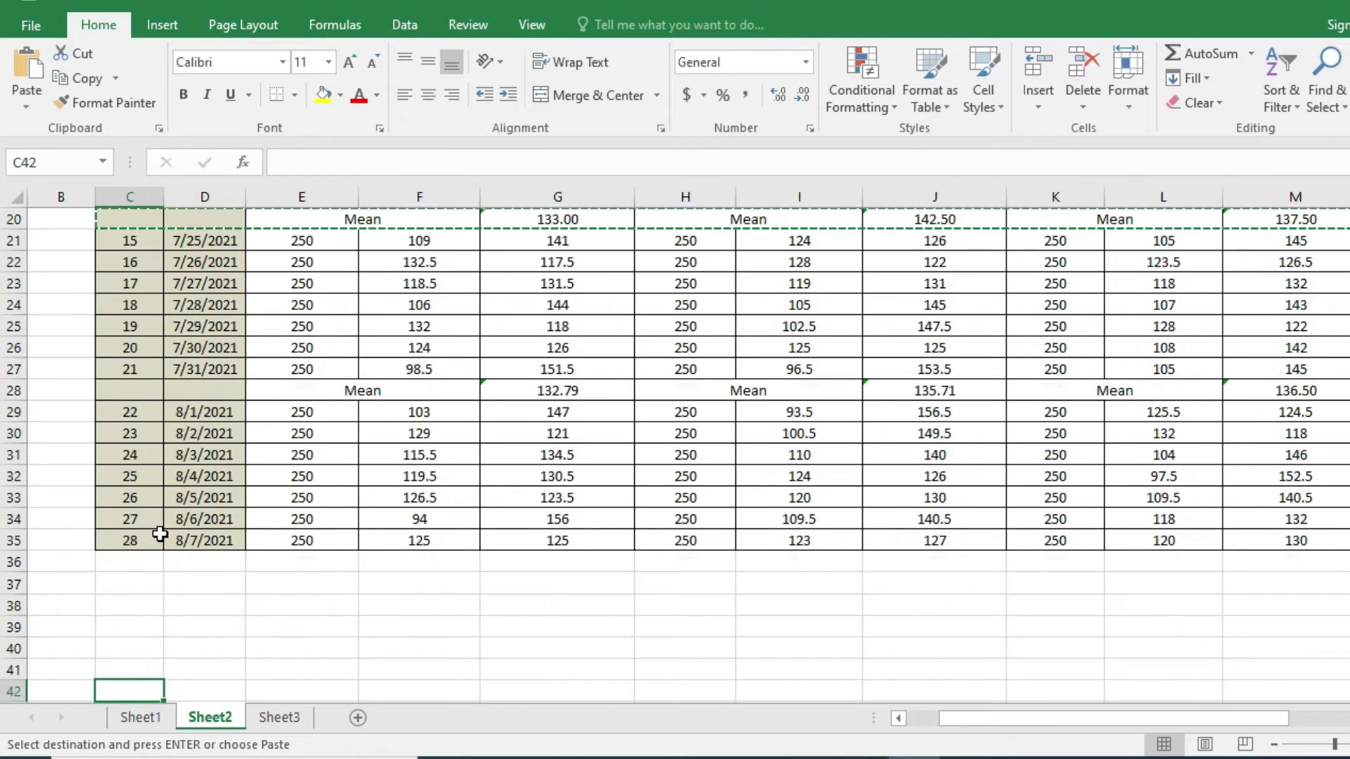
left_click(112, 560)
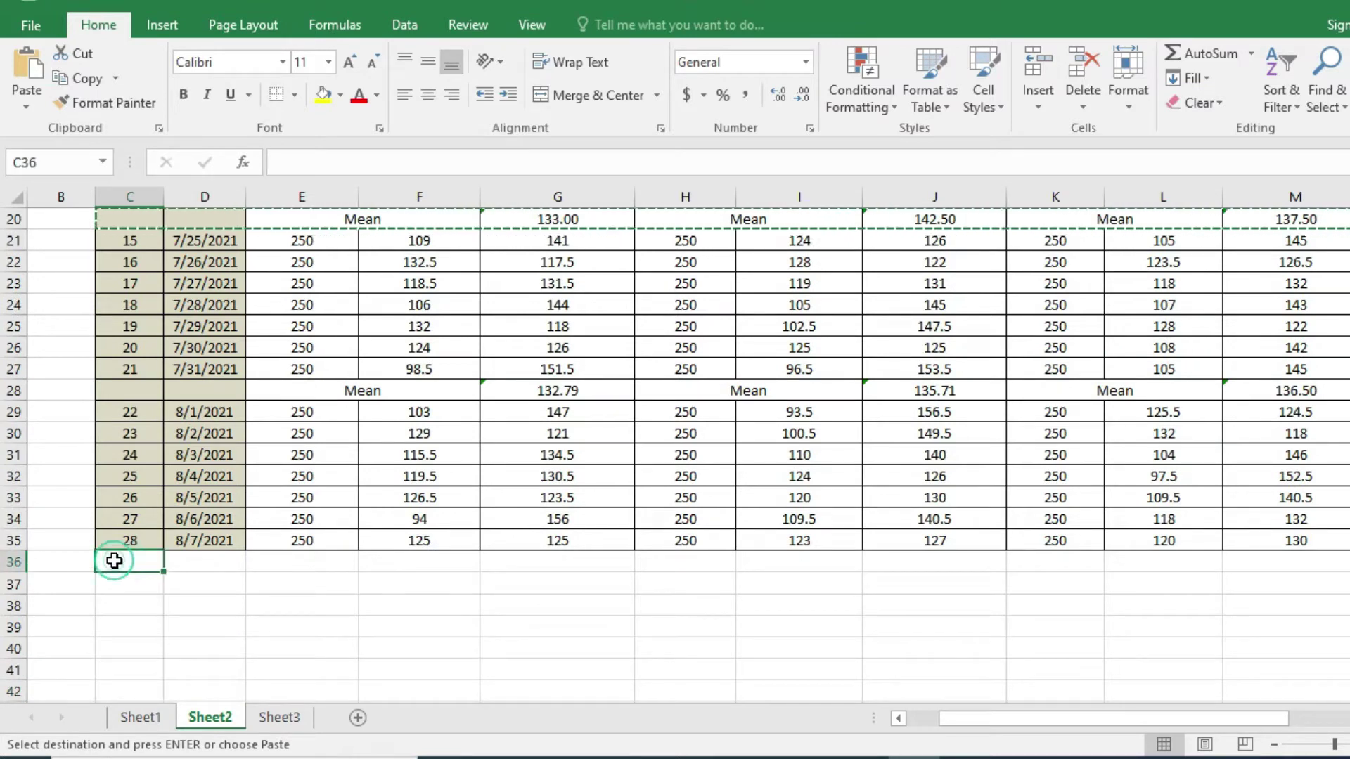
key("ctrl+v")
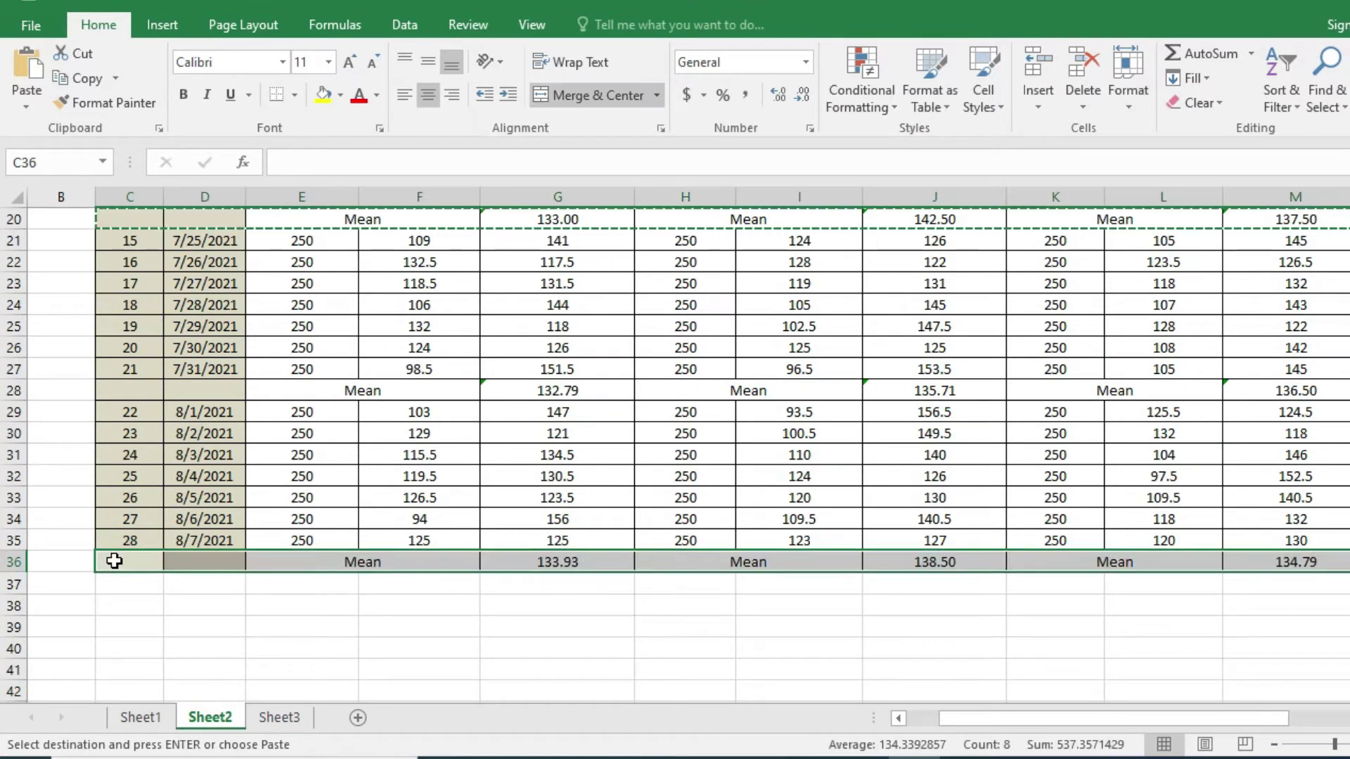
Step: Fill the Normal Control Mean cells E12:G12 with yellow
key("Up")
key("Up")
key("Up")
key("Up")
key("Up")
key("Up")
key("Up")
key("Up")
key("Up")
key("Up")
key("Up")
key("Up")
key("Up")
key("Up")
key("Up")
key("Up")
key("Up")
key("Up")
key("Up")
key("Up")
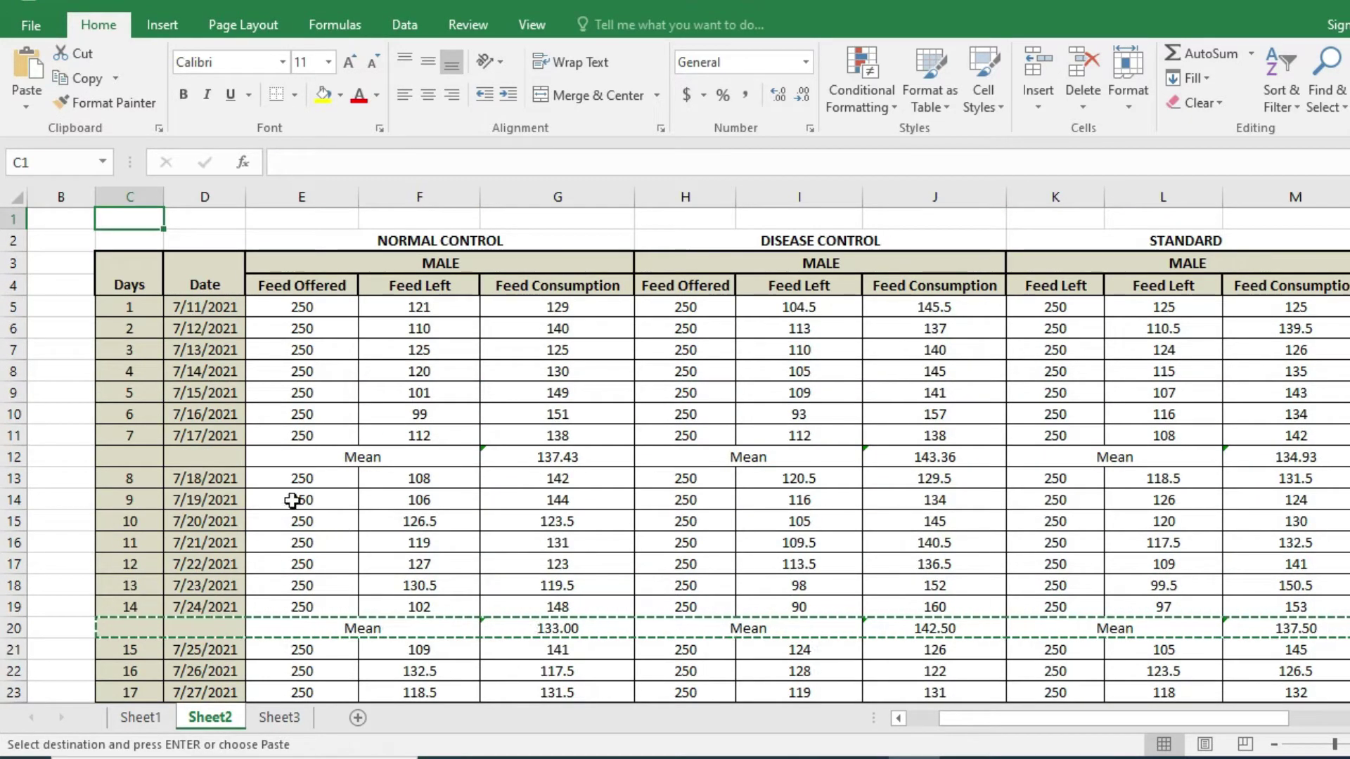
left_click(324, 457)
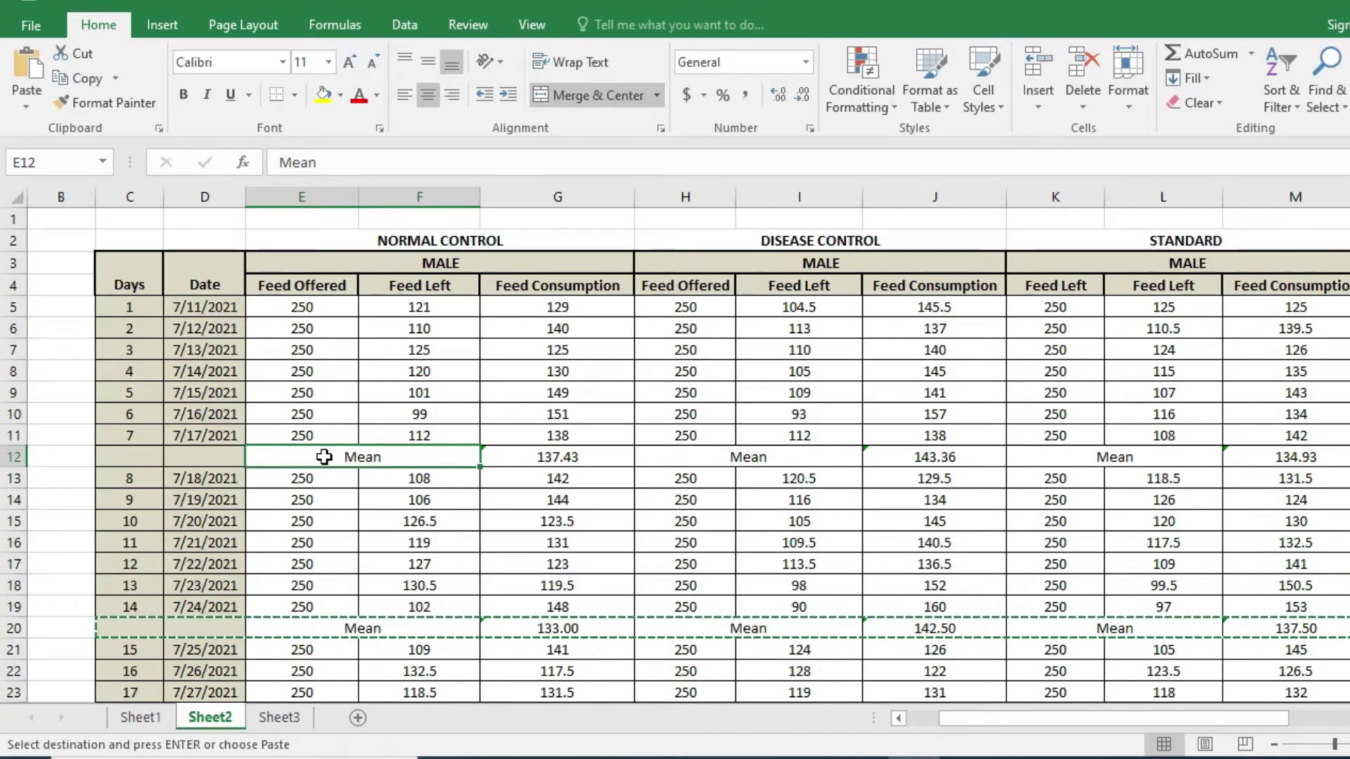
key("shift+Right")
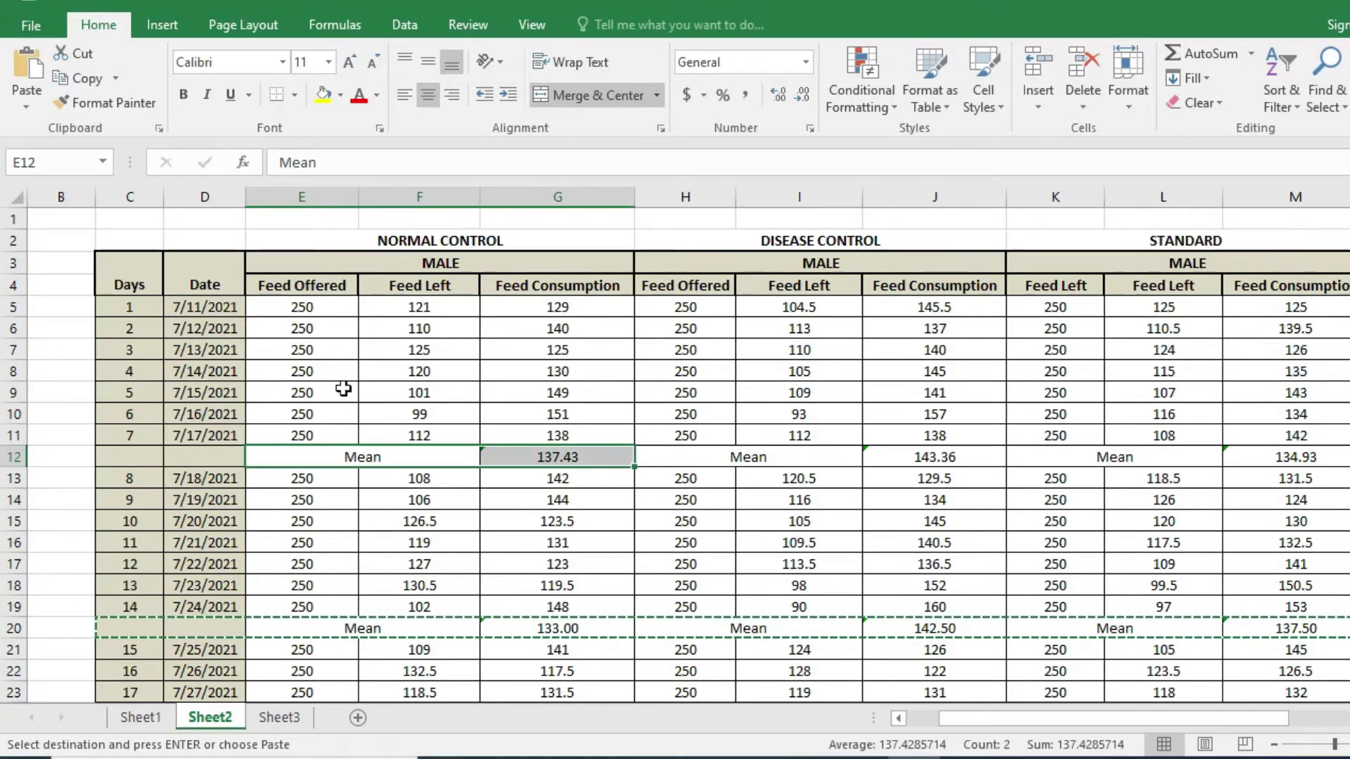
left_click(326, 100)
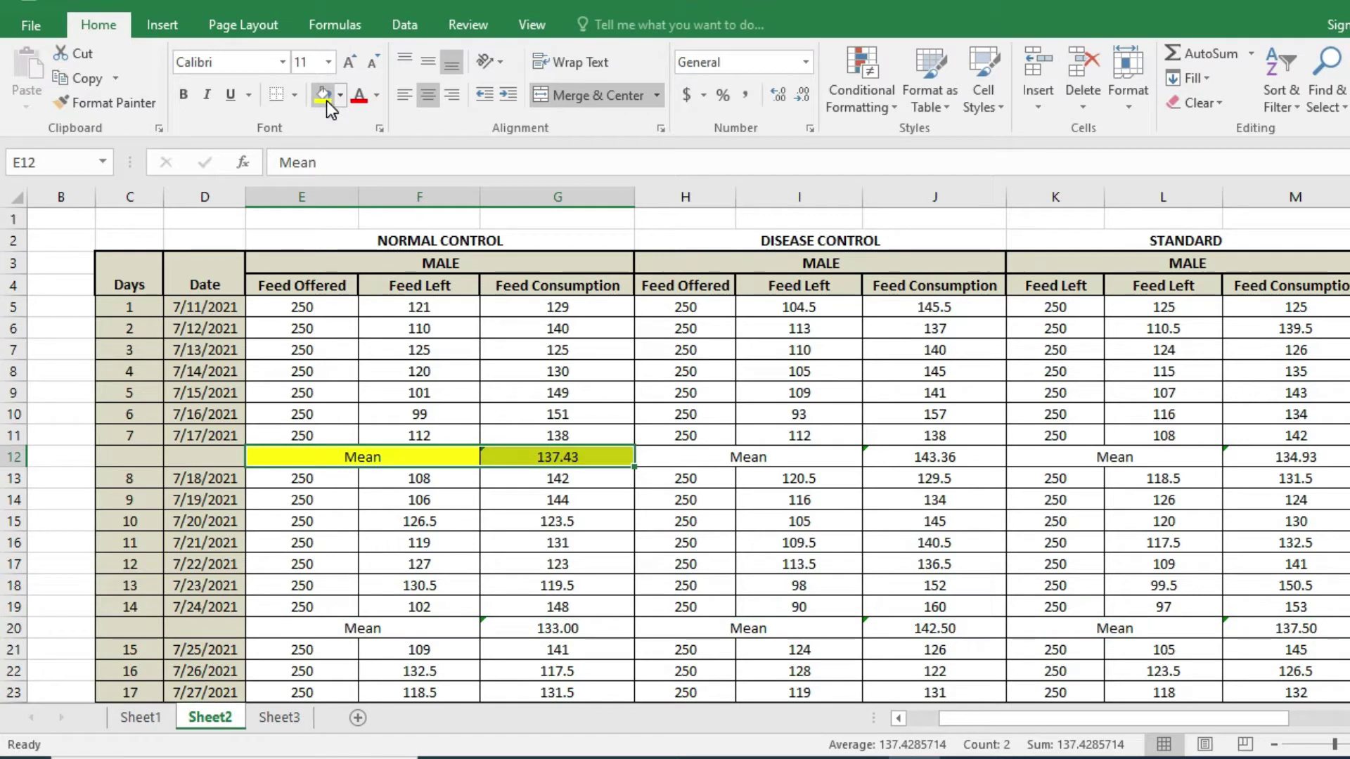
Step: Change the fill of the Normal Control mean value in G12 to light blue
left_click(510, 458)
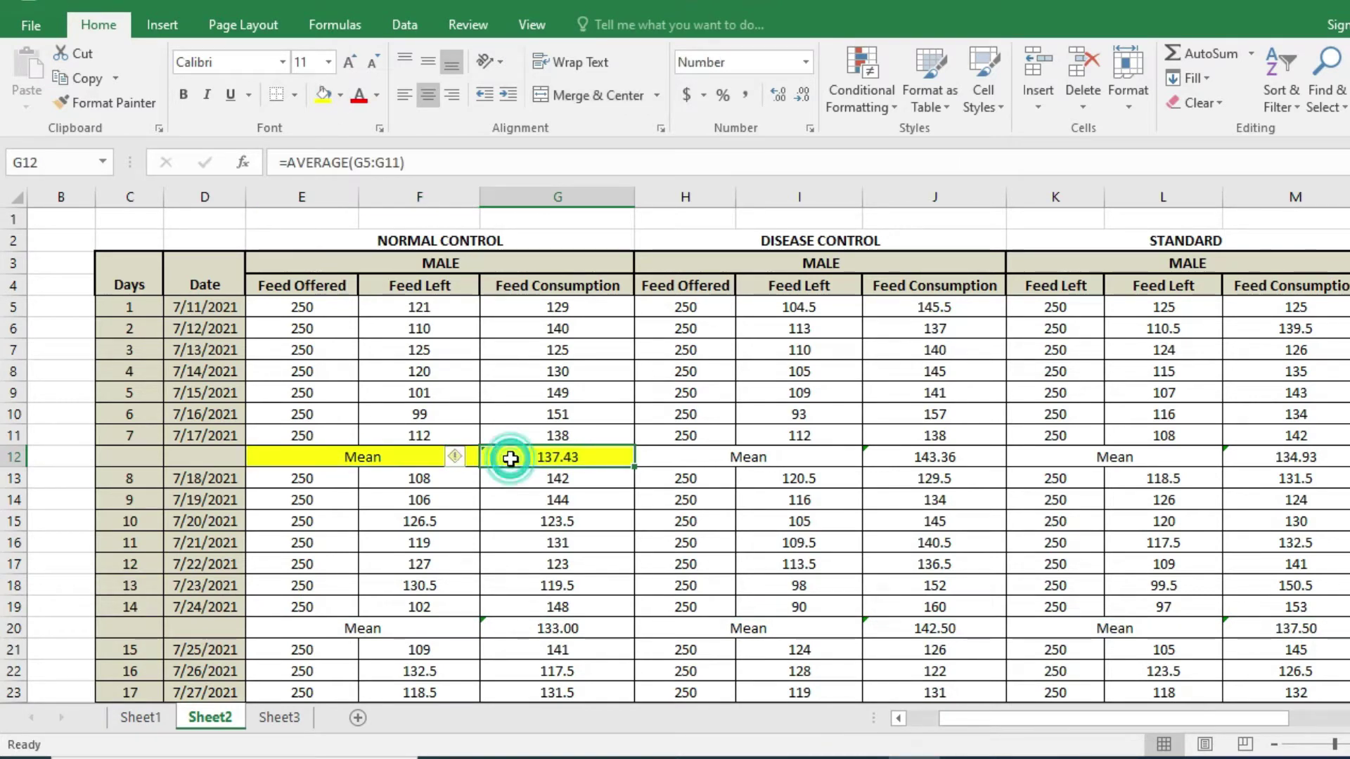
left_click(338, 99)
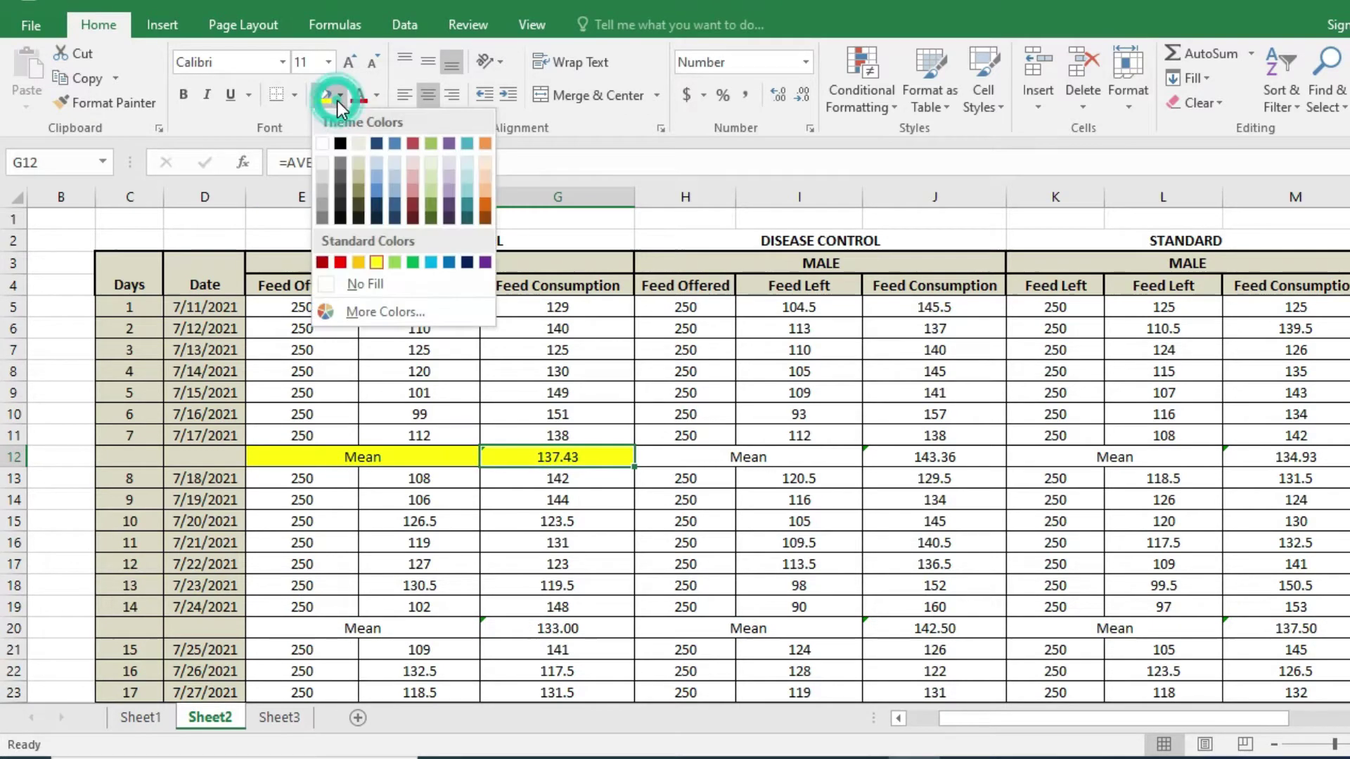
left_click(394, 177)
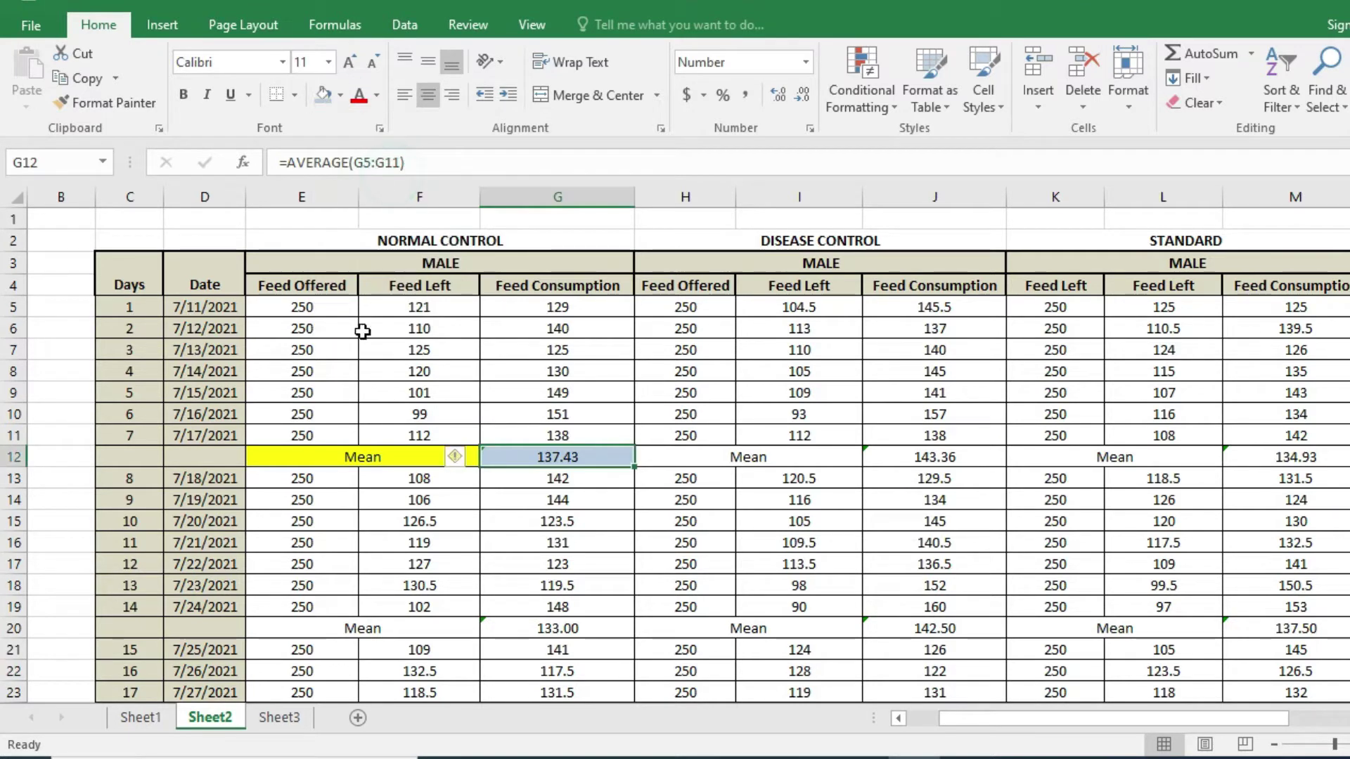
Step: Copy the formatting of the Normal Control mean cells E12:G12 onto the Disease Control, Standard and Treatment mean cells in row 12
left_click(278, 459)
key("shift+Right")
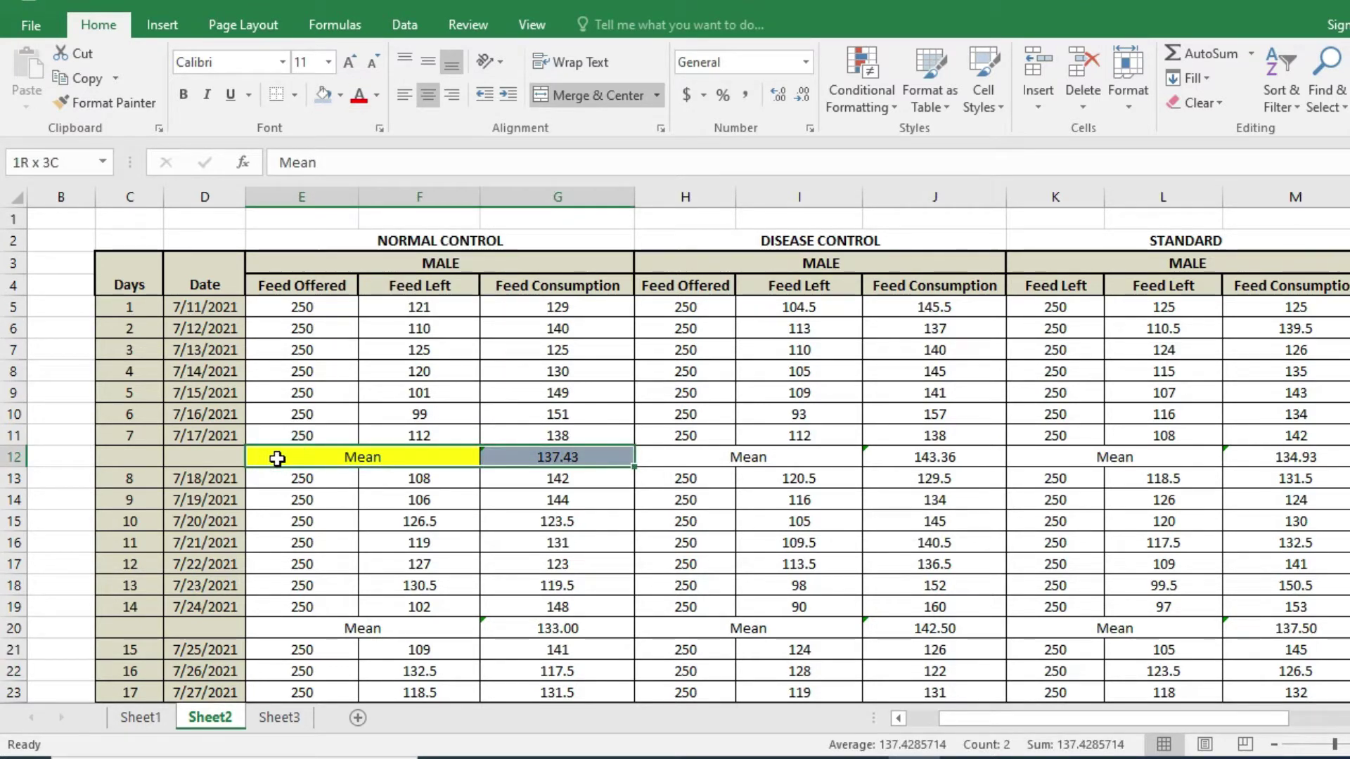
left_click(109, 107)
left_click(111, 107)
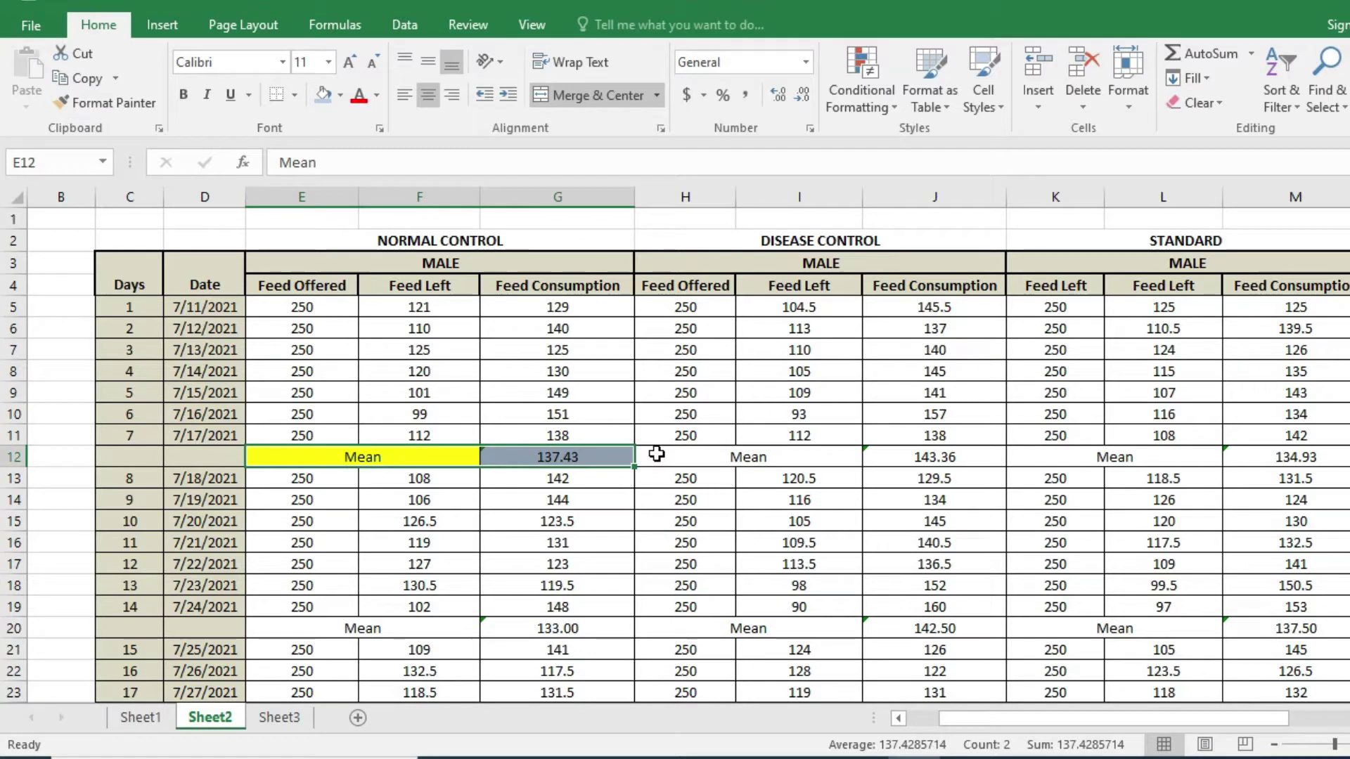
left_click(332, 460)
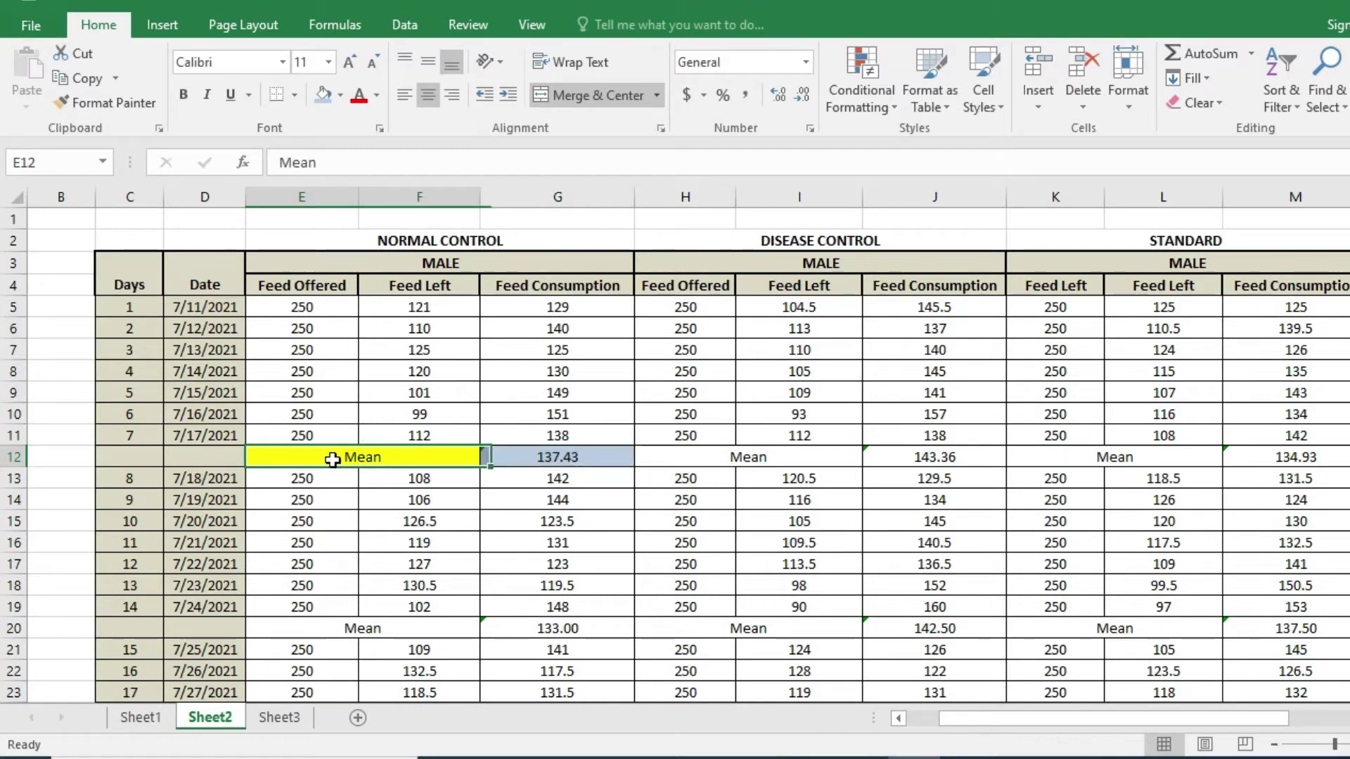
key("shift+Right")
left_click(142, 98)
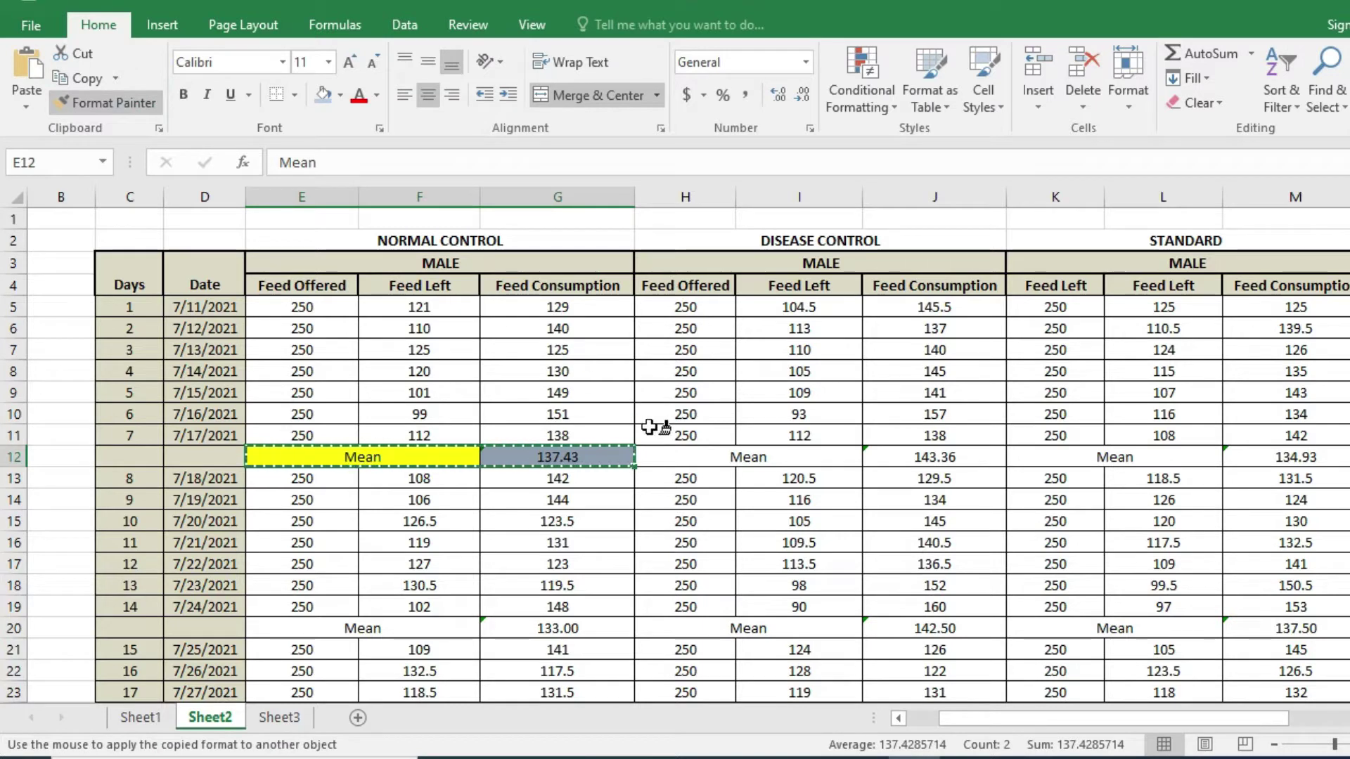
left_click(666, 457)
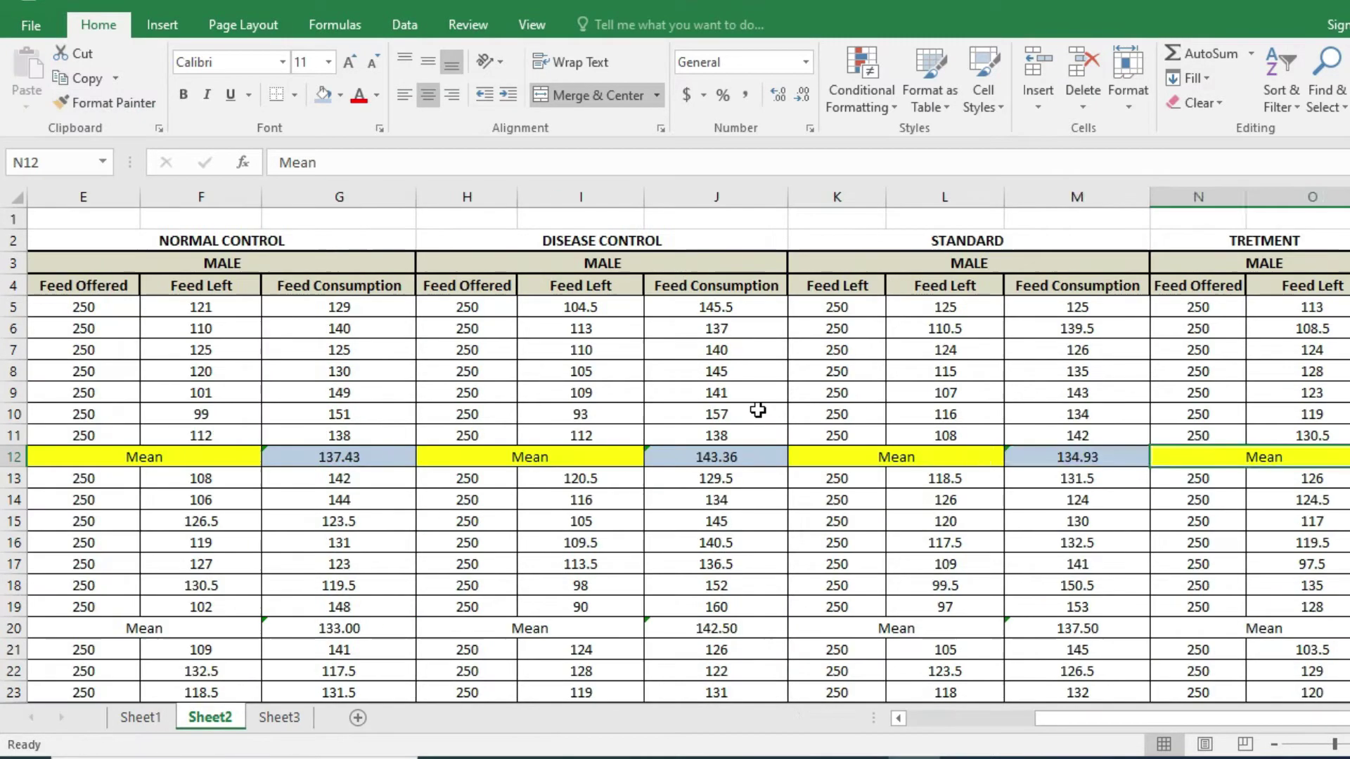
Step: Copy the coloured mean row E12:P12 and paste it over the Mean row for days 8 to 14, starting at E20
key("Left")
key("Home")
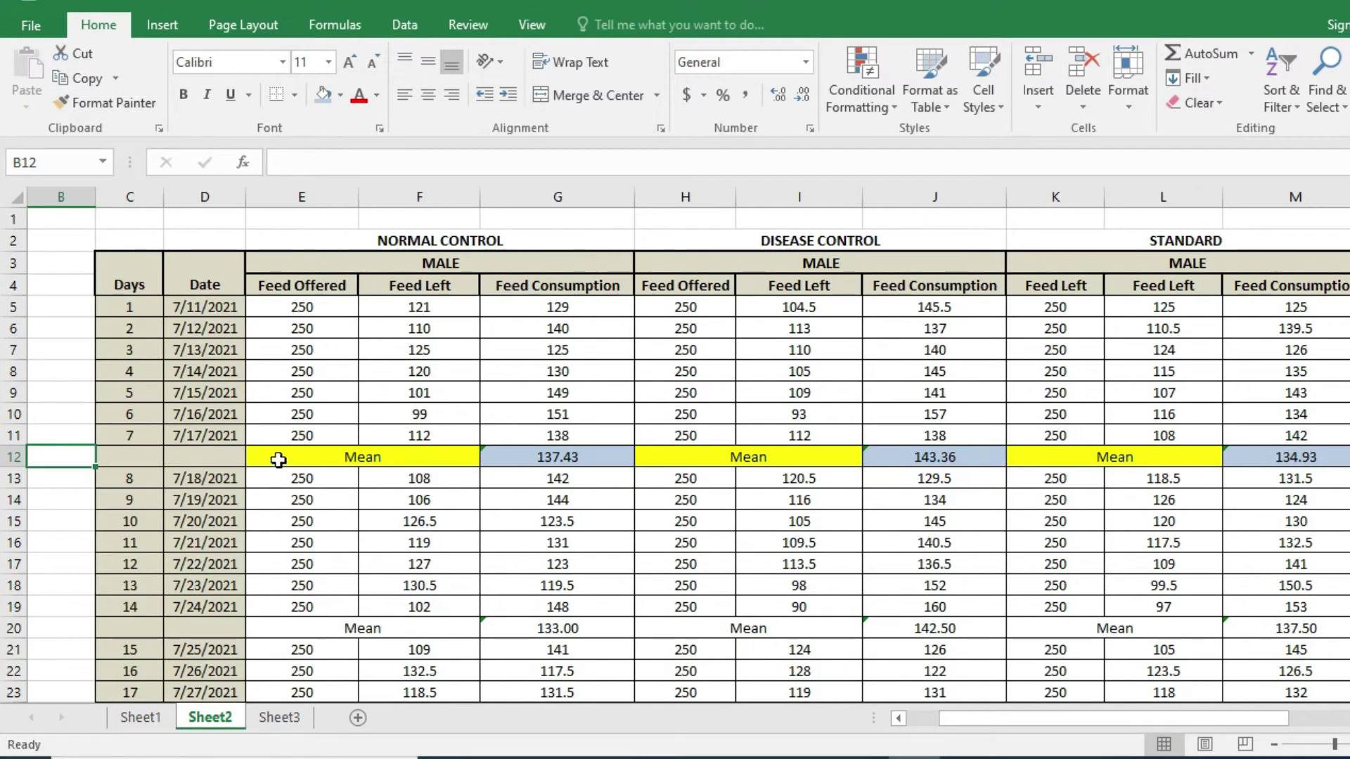
left_click(278, 460)
key("shift+Right")
key("shift+Right")
key("shift+Right")
key("shift+Right")
key("shift+Right")
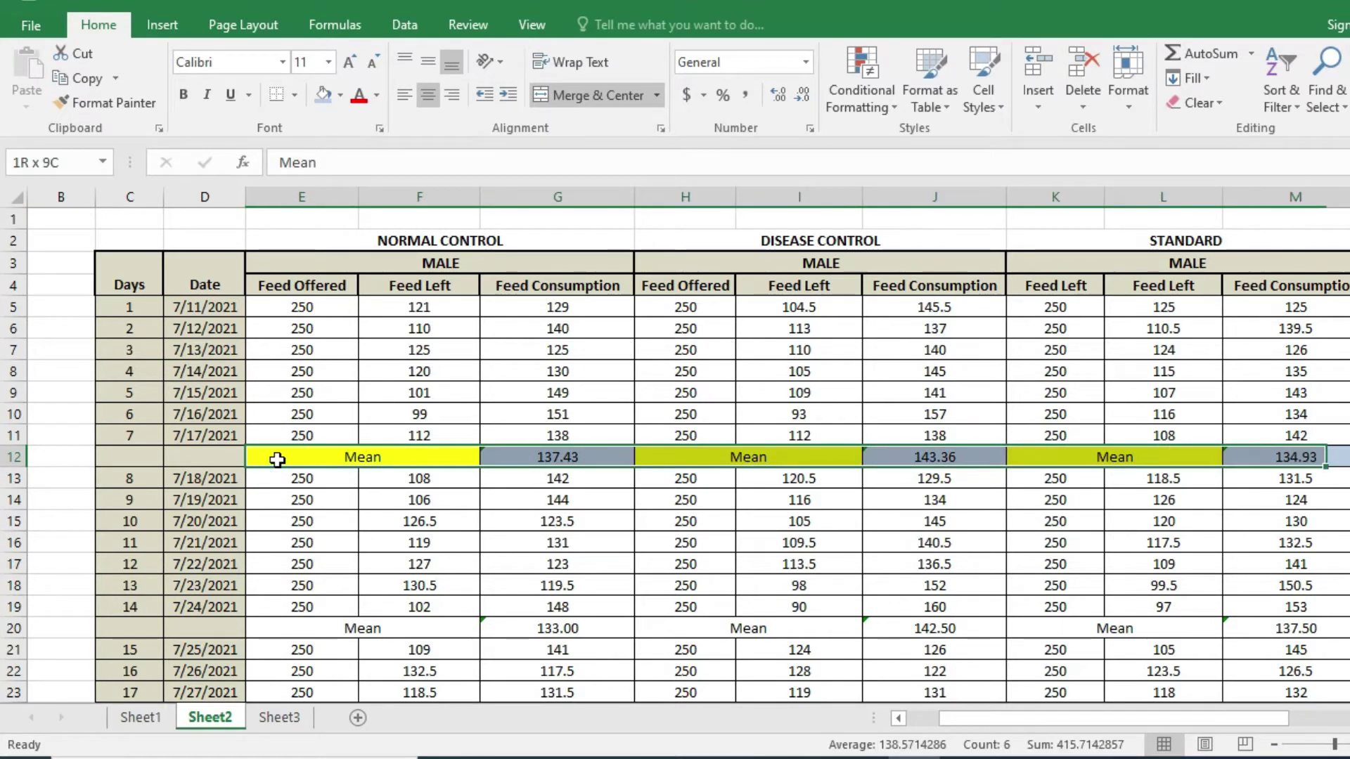
key("shift+Right")
key("ctrl+c")
scroll(159, 520, "down", 2)
left_click(159, 540)
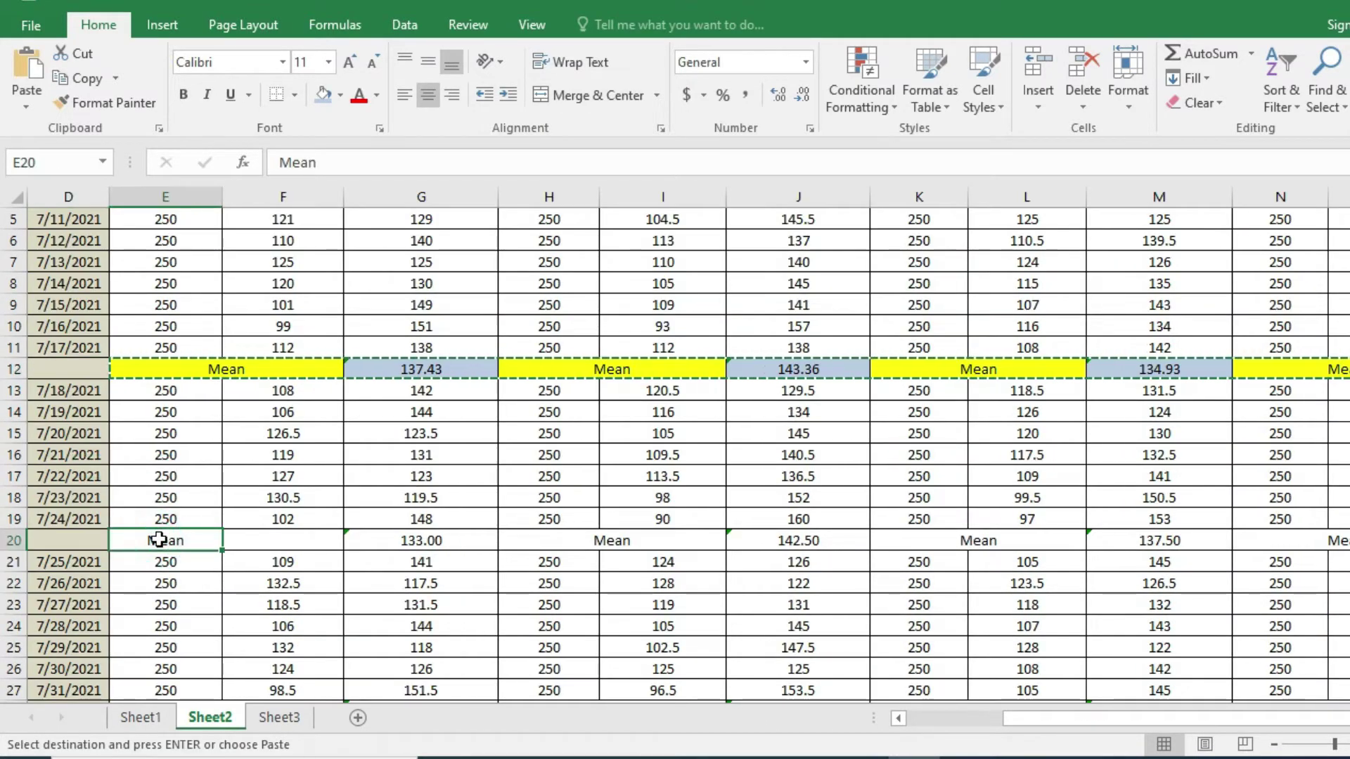
key("ctrl+v")
Step: Paste the copied mean row over the Mean row for days 15 to 21, starting at E28, replacing the existing data
key("Down")
key("Down")
key("Down")
key("Down")
key("Down")
key("Down")
key("Down")
key("Down")
key("Down")
key("Down")
left_click(164, 647)
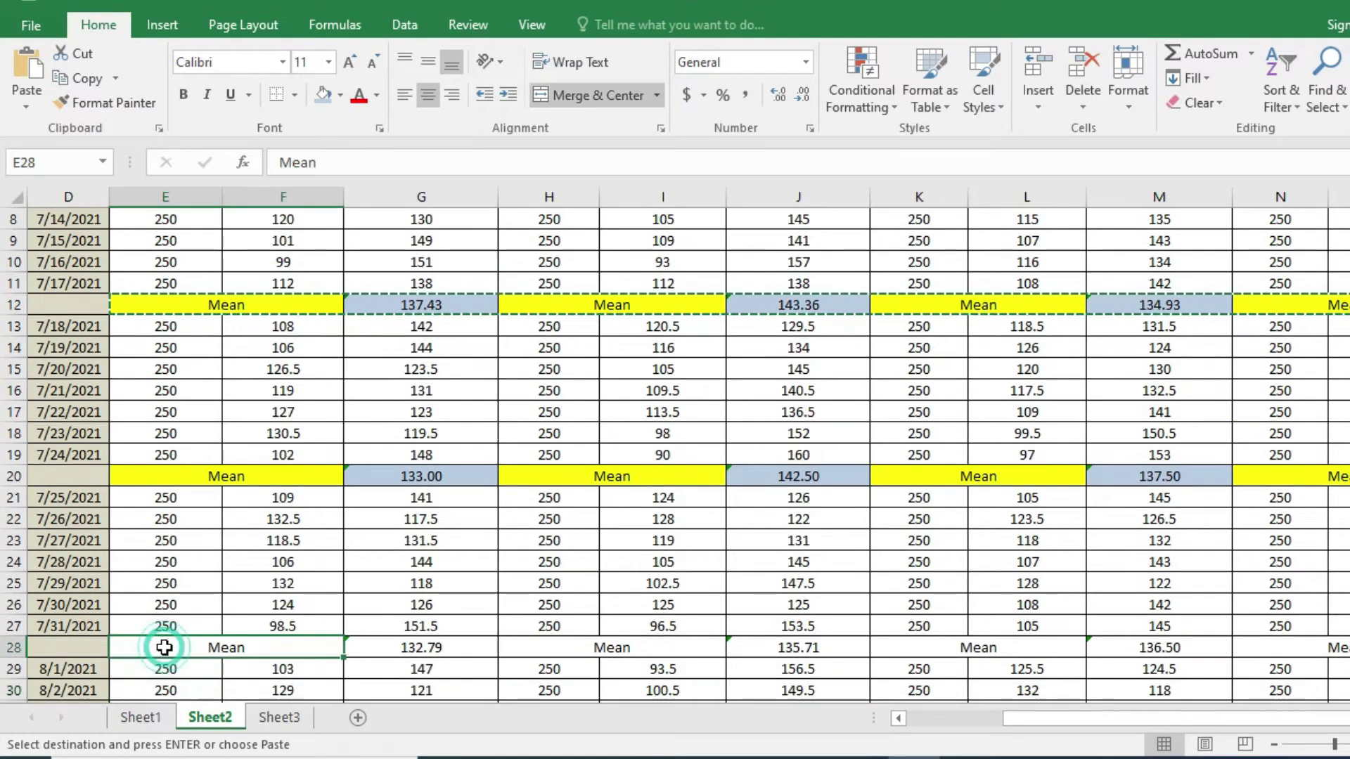
key("ctrl+v")
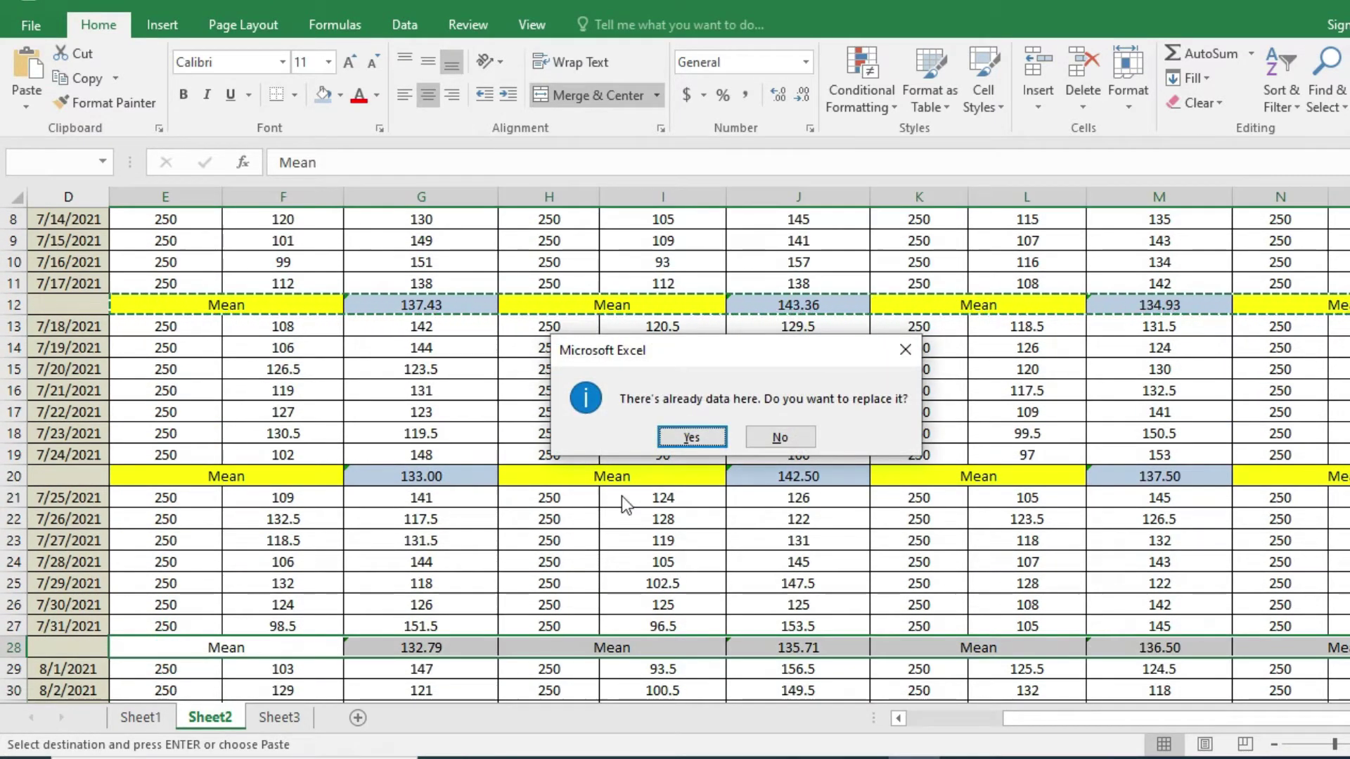
left_click(696, 437)
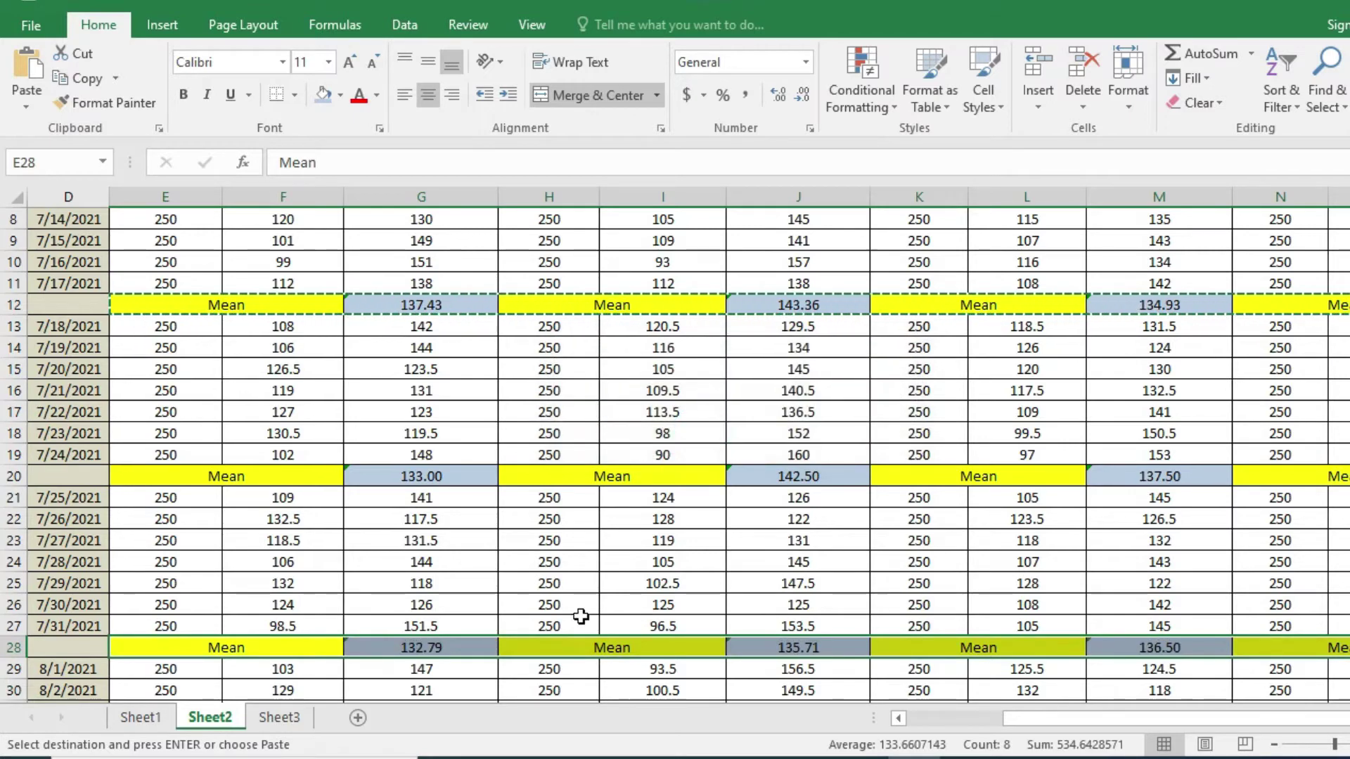
Step: Paste the copied mean row over the last Mean row, starting at E36, replacing the existing data
key("Down")
key("Down")
key("Down")
key("Down")
key("Down")
key("Down")
key("Down")
key("Down")
key("Down")
key("Down")
key("Down")
key("Down")
key("Down")
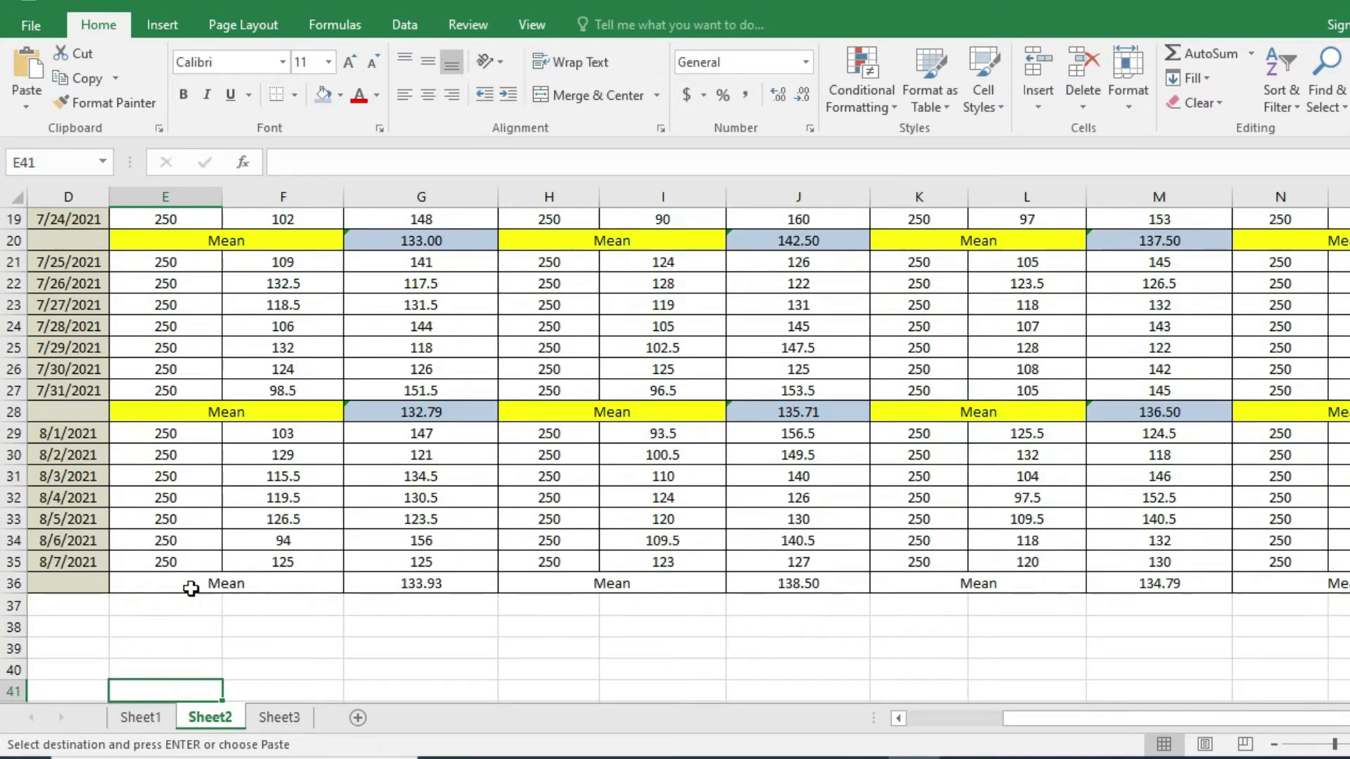
left_click(149, 583)
key("ctrl+v")
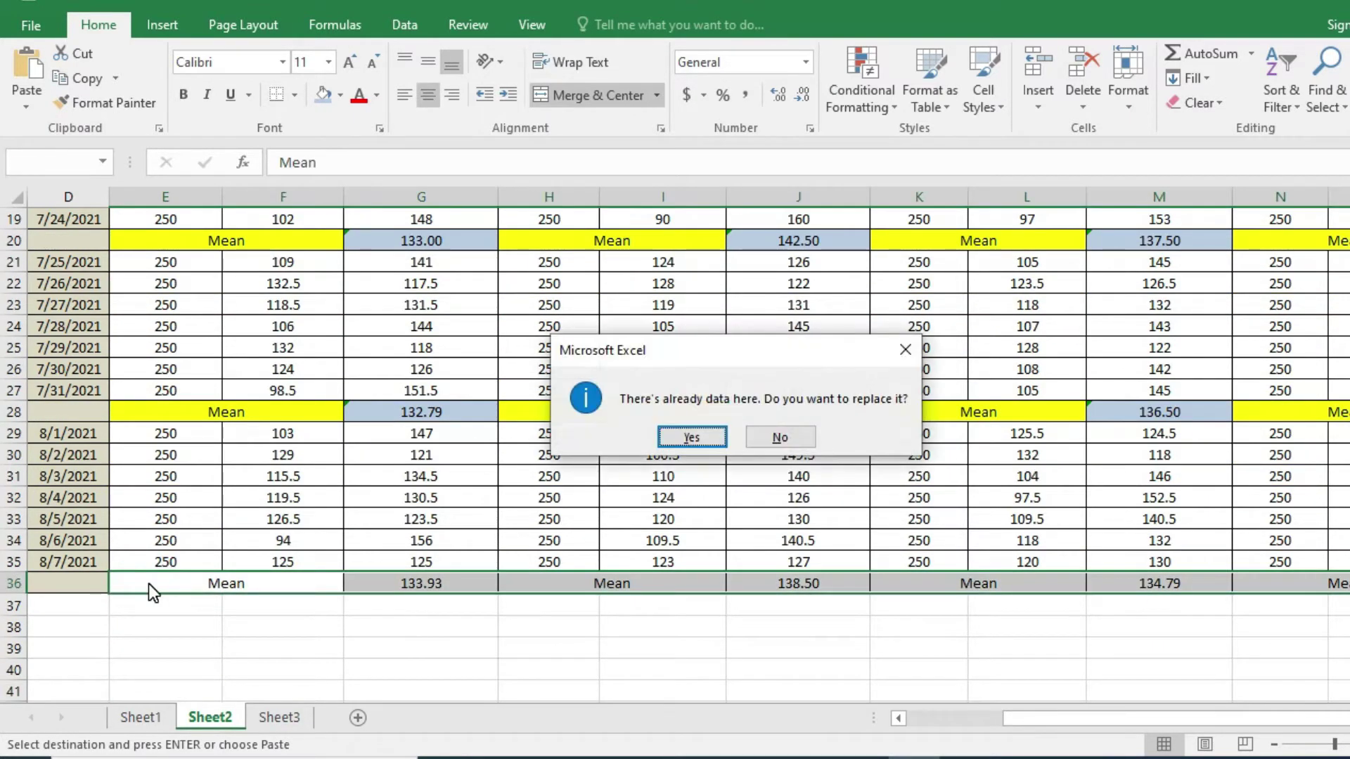
left_click(690, 437)
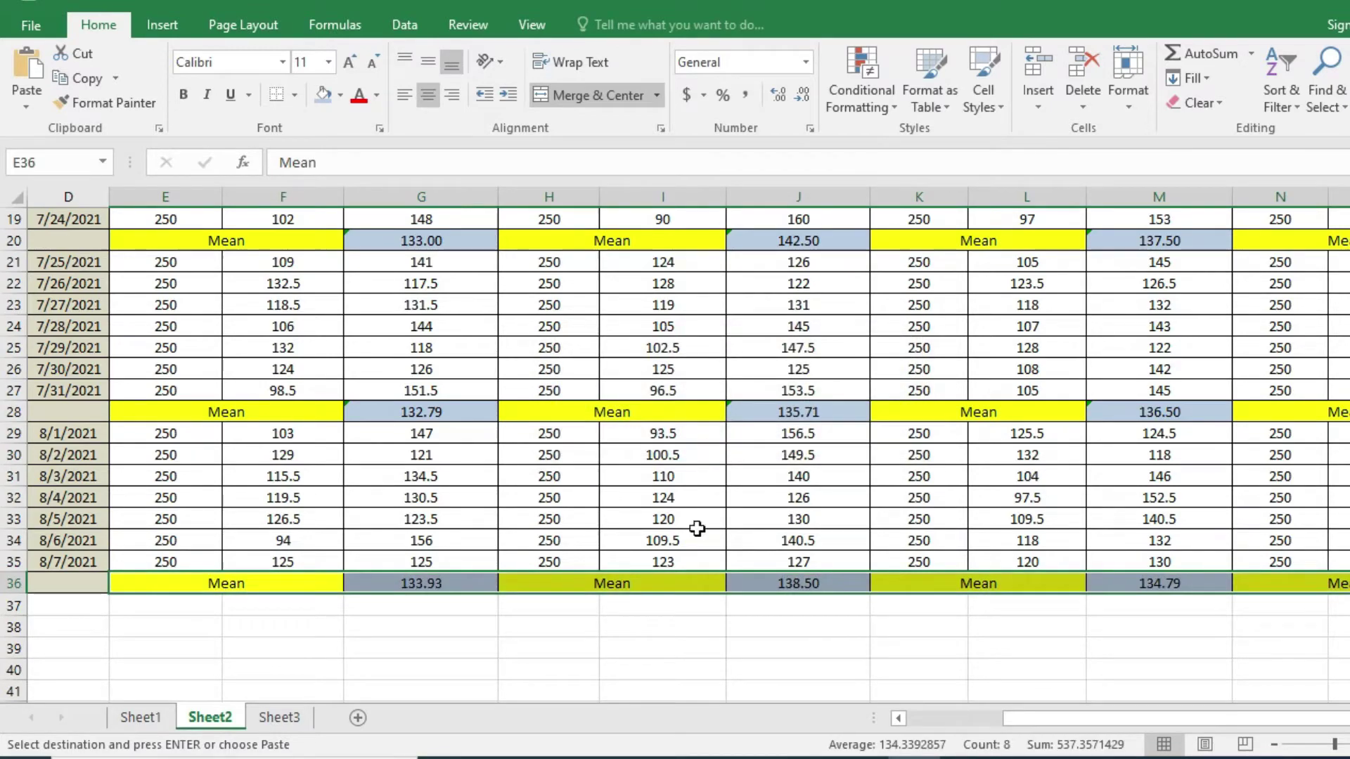
Step: Review the coloured weekly mean rows 12, 20, 28 and 36 across the whole feed table
left_click(692, 610)
key("Up")
key("Up")
key("Up")
key("Up")
key("Up")
key("Up")
key("Up")
key("Up")
key("Up")
key("Up")
key("Up")
key("Up")
key("Up")
key("Up")
key("Up")
key("Up")
key("Up")
key("Up")
key("Up")
key("Up")
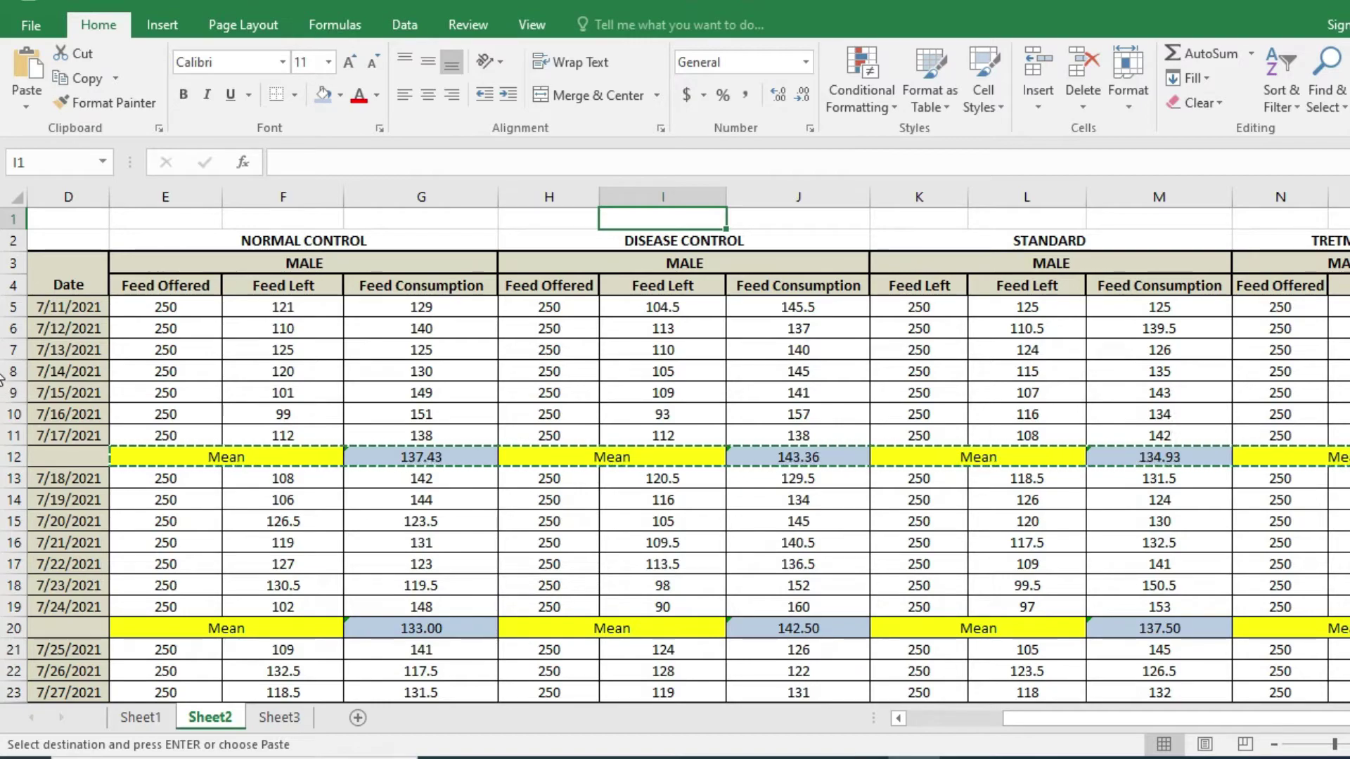
scroll(5, 555, "down", 4)
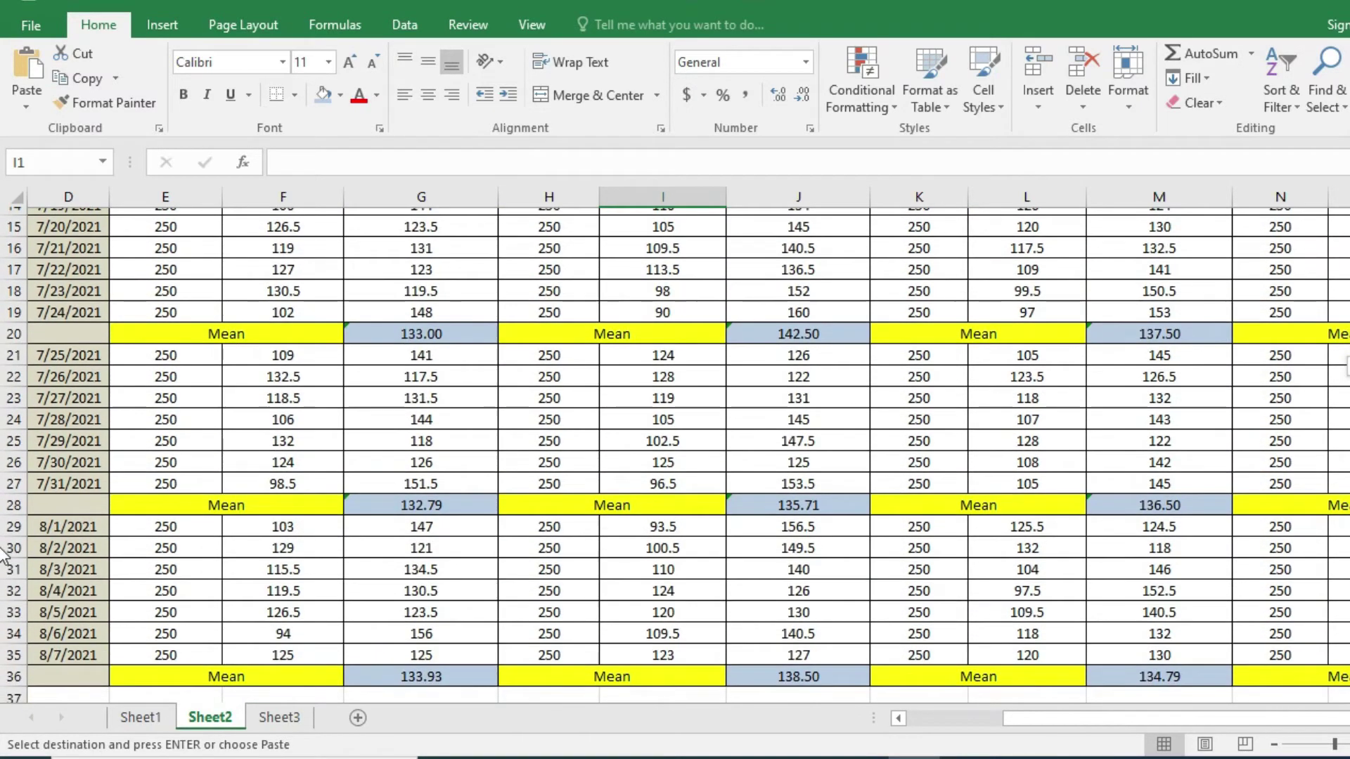
scroll(5, 555, "up", 4)
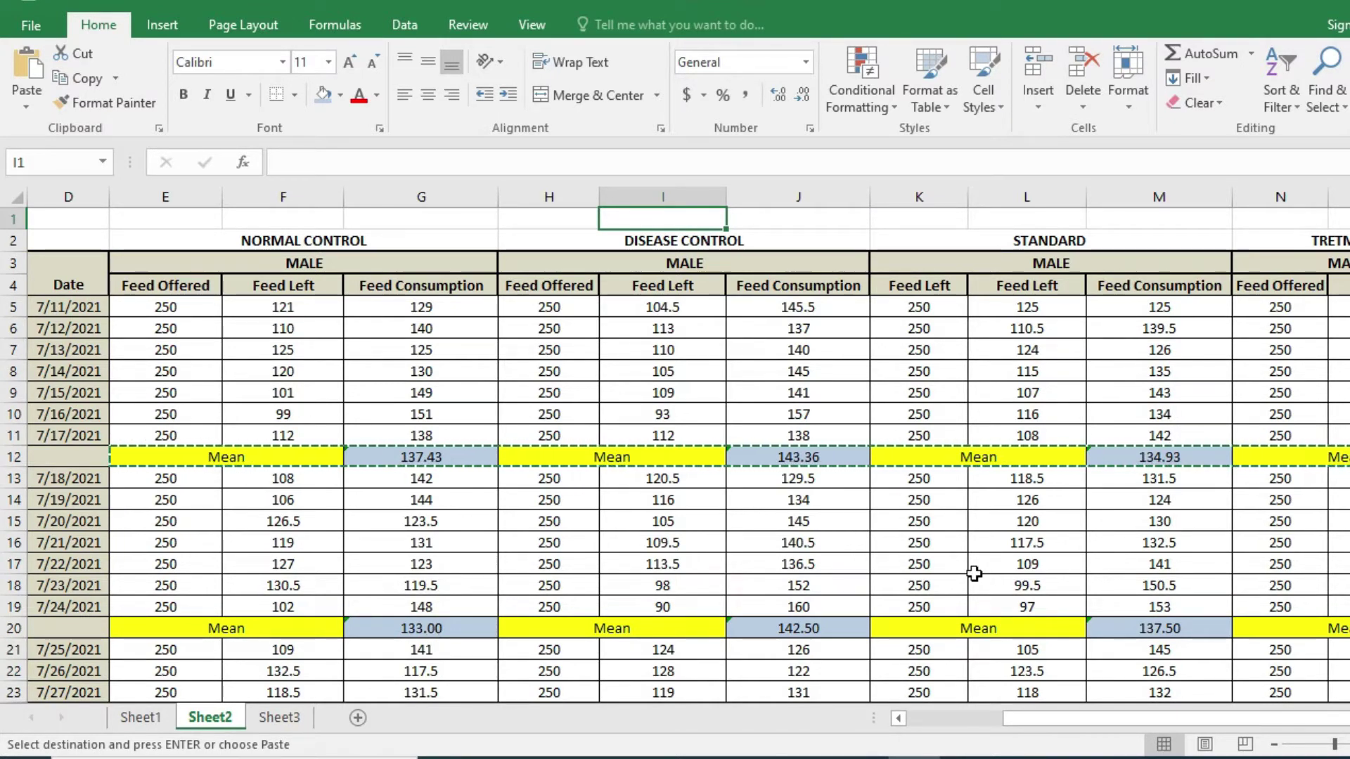
scroll(3, 443, "down", 5)
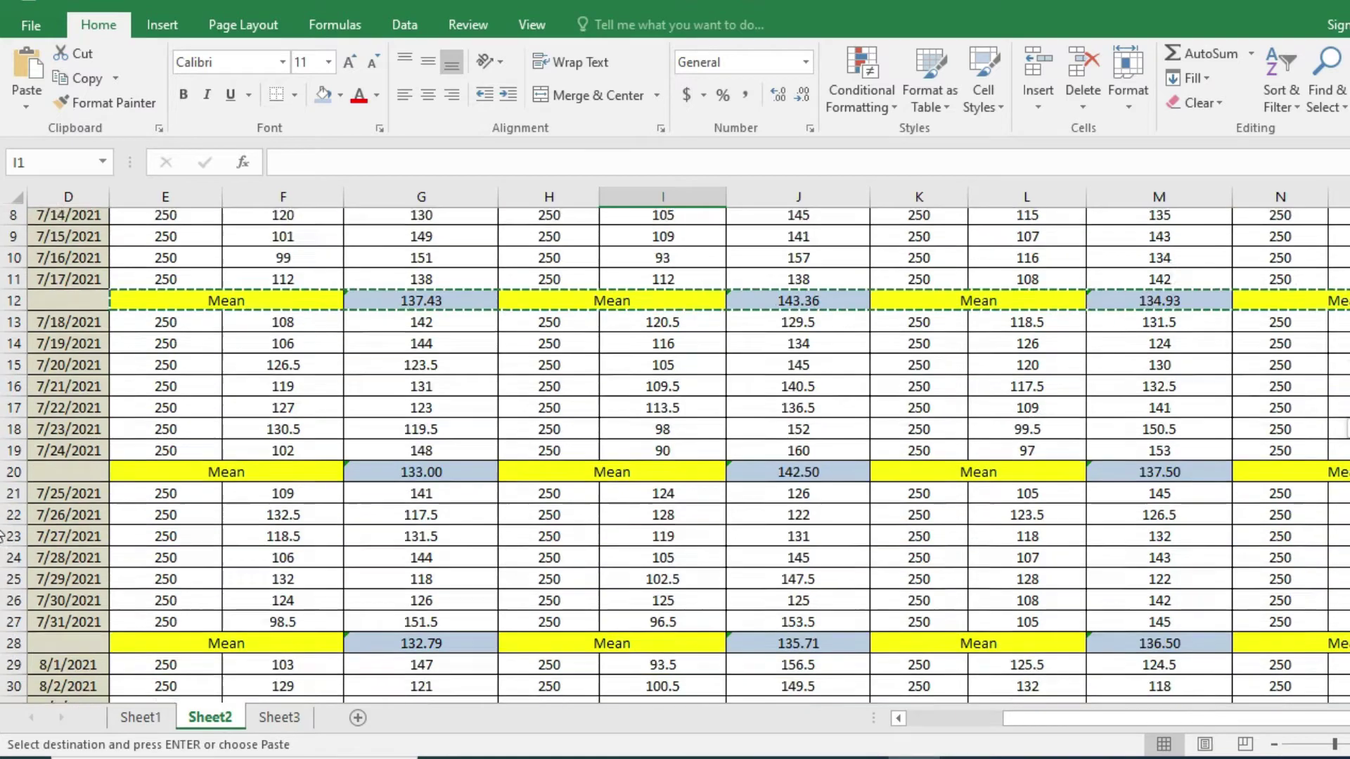
scroll(4, 468, "up", 4)
scroll(4, 470, "up", 1)
scroll(3, 492, "down", 2)
scroll(3, 509, "up", 3)
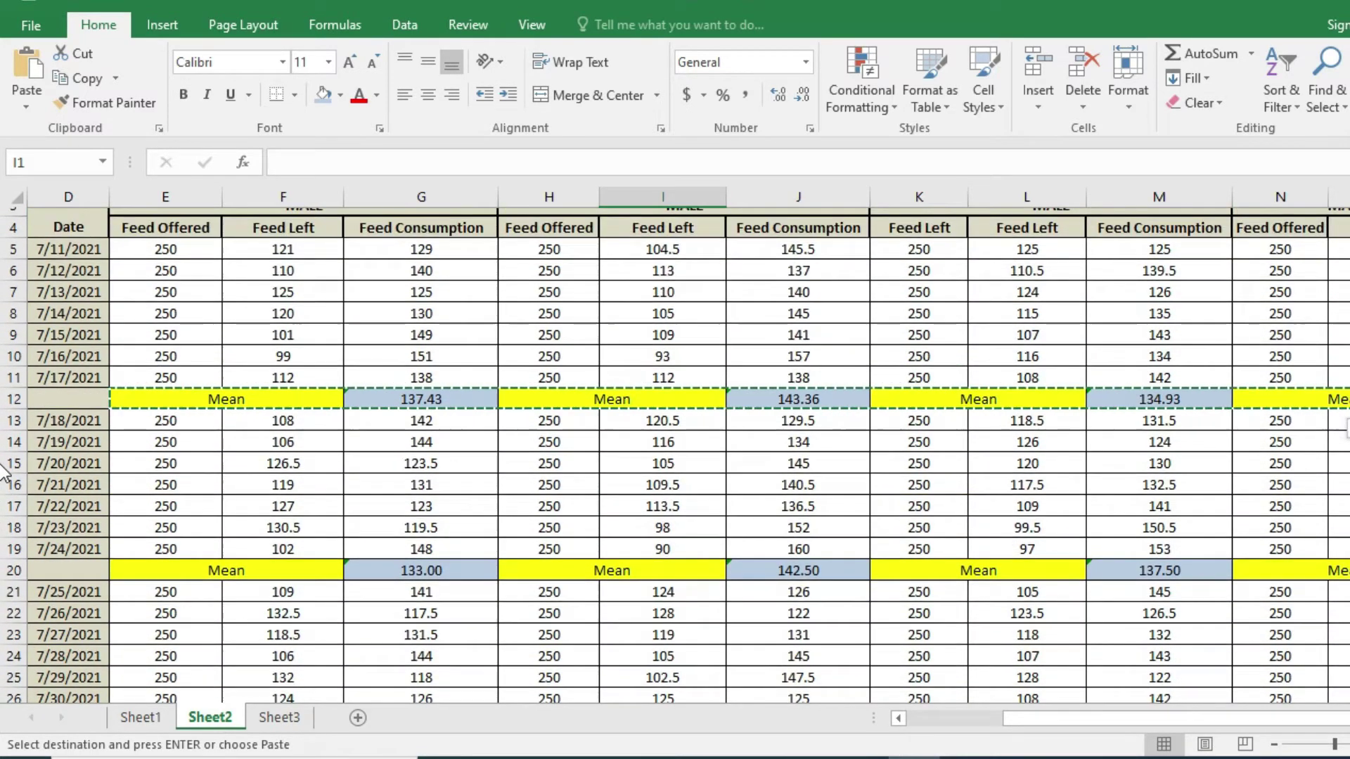
scroll(4, 471, "down", 4)
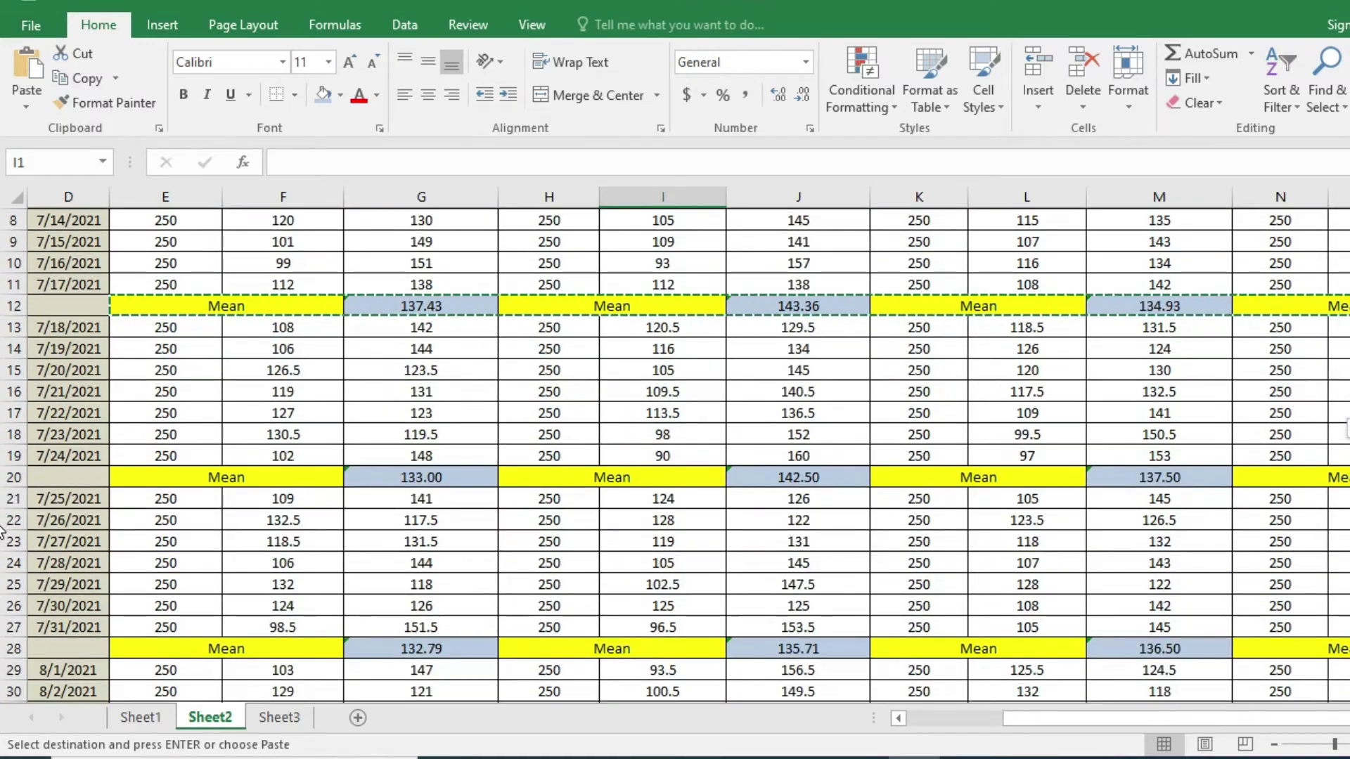
scroll(4, 562, "up", 5)
scroll(3, 499, "down", 1)
scroll(4, 499, "down", 4)
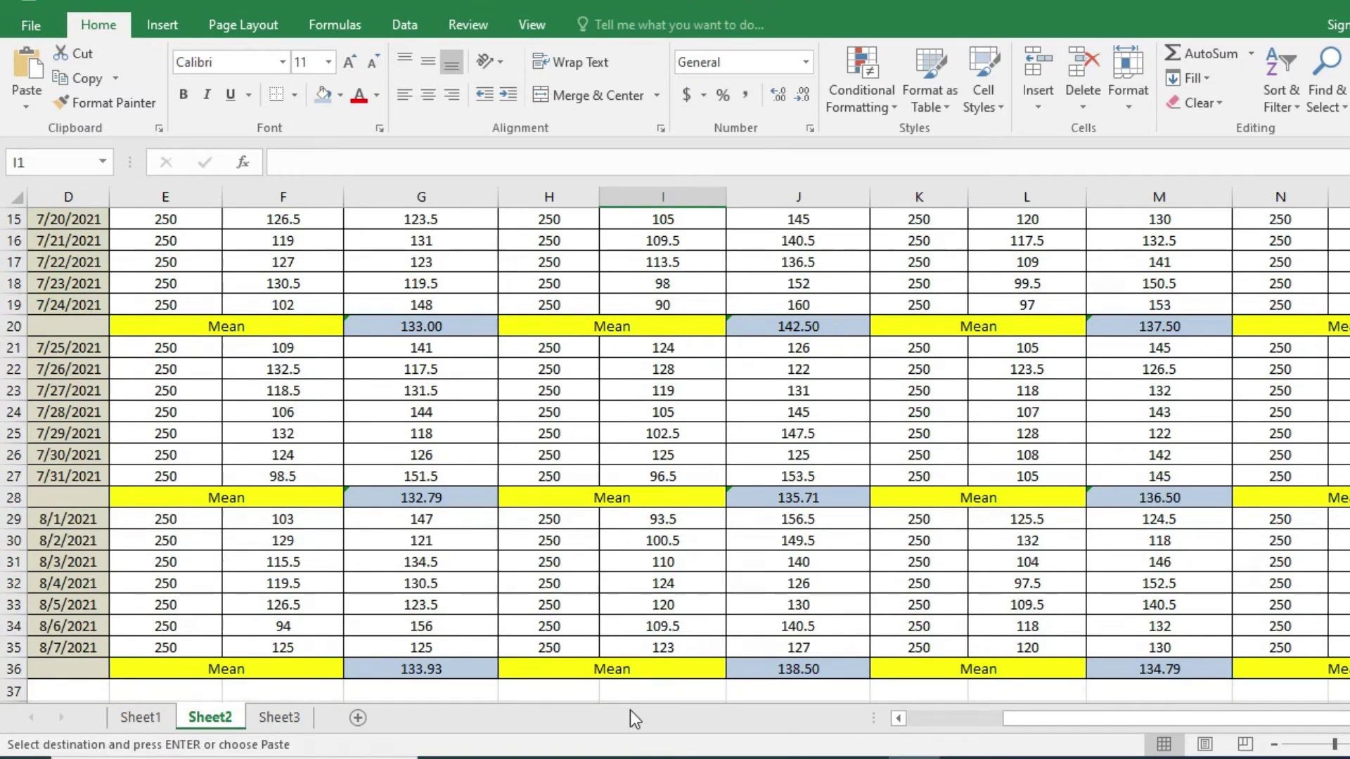
left_click(535, 693)
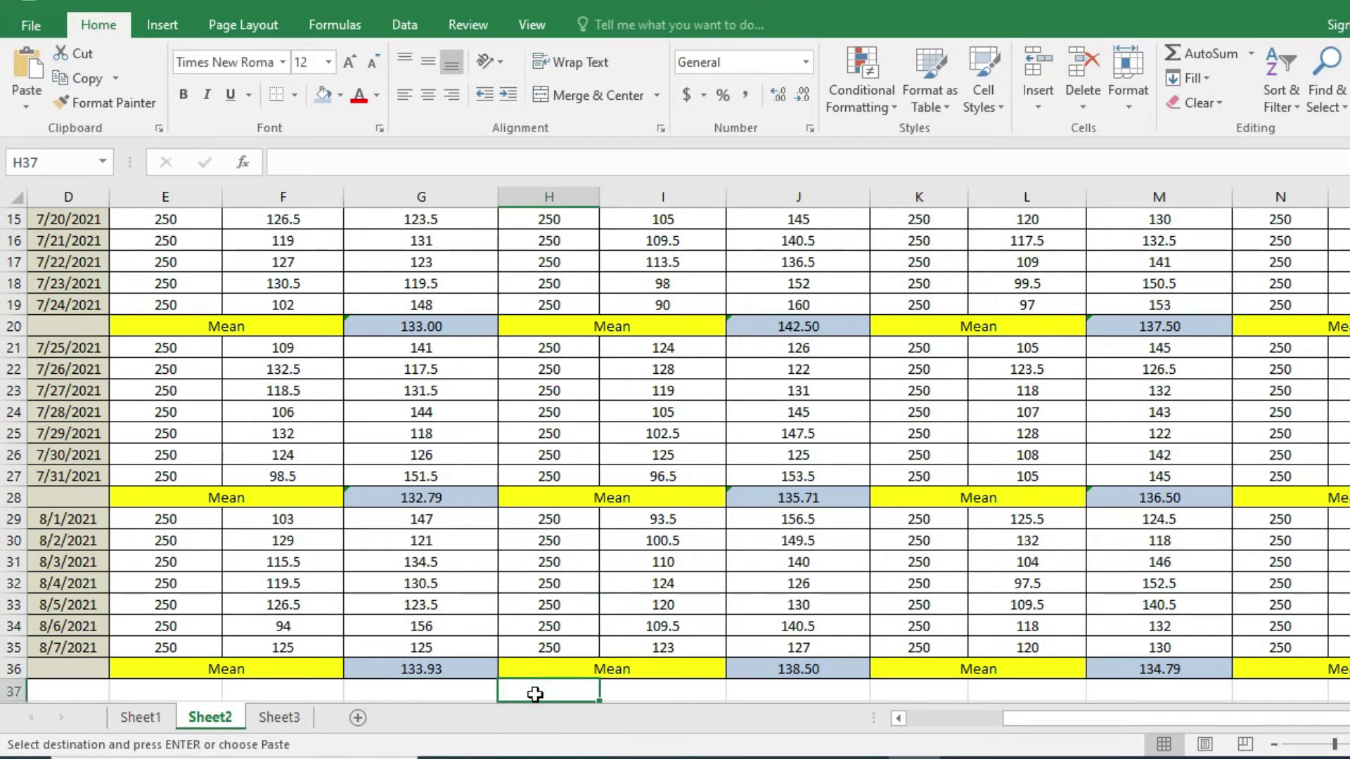
scroll(2, 436, "up", 5)
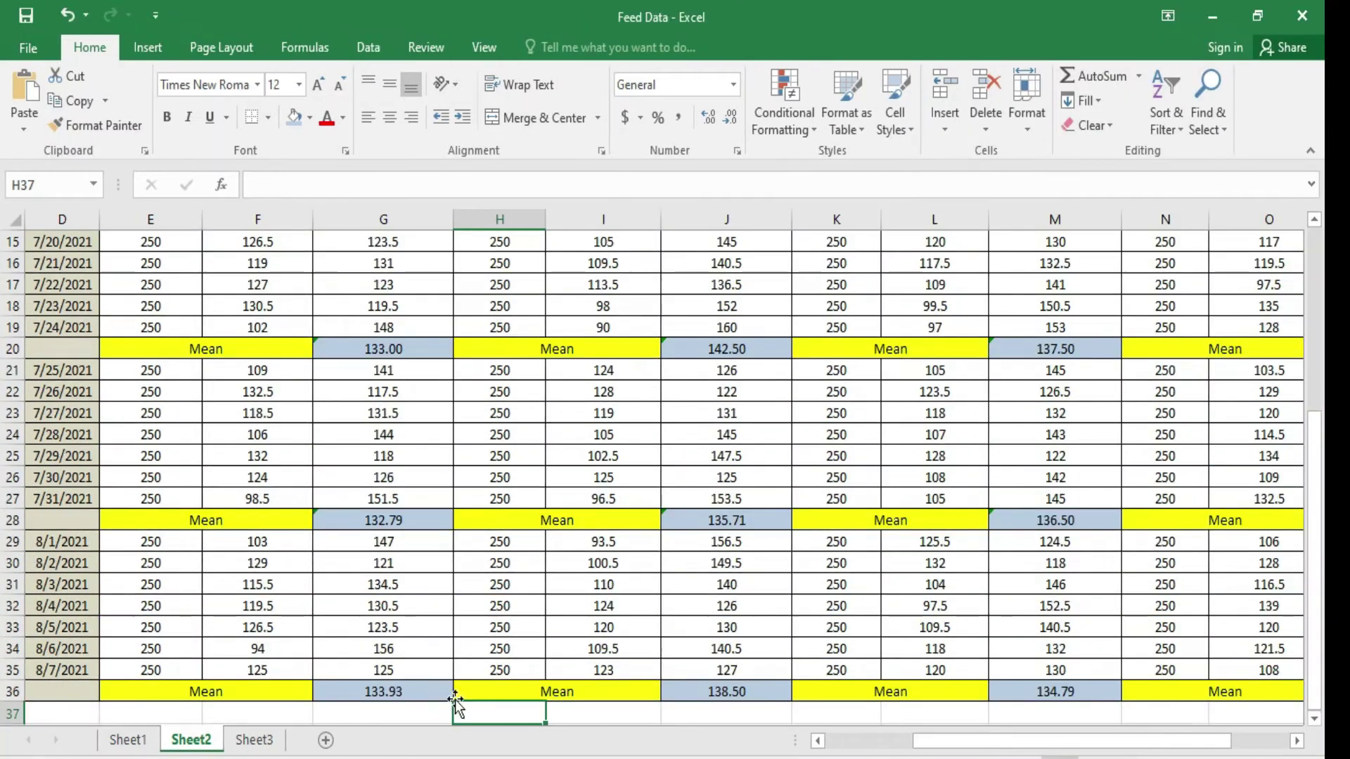
Step: Start a summary table below the feed table by entering the heading "Days" in F40
left_click(1317, 460)
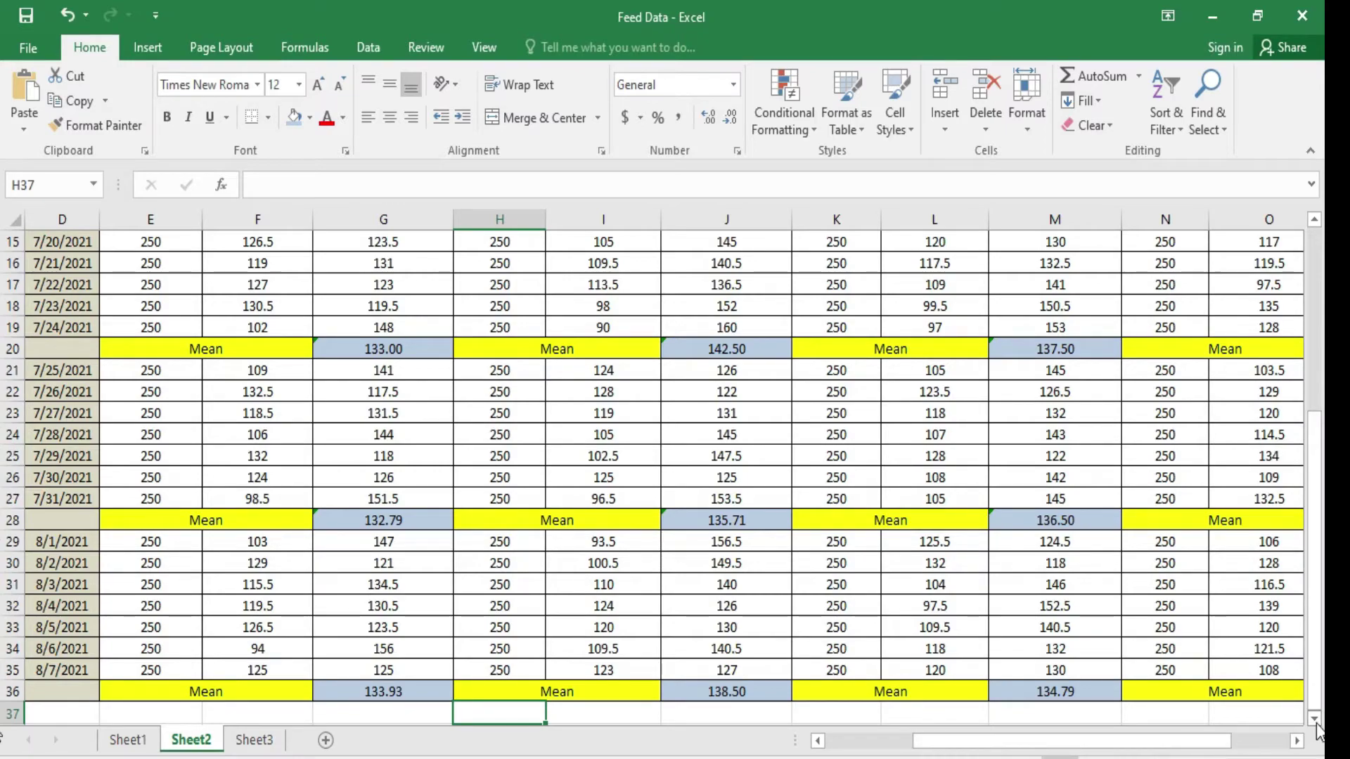
scroll(1317, 731, "down", 1)
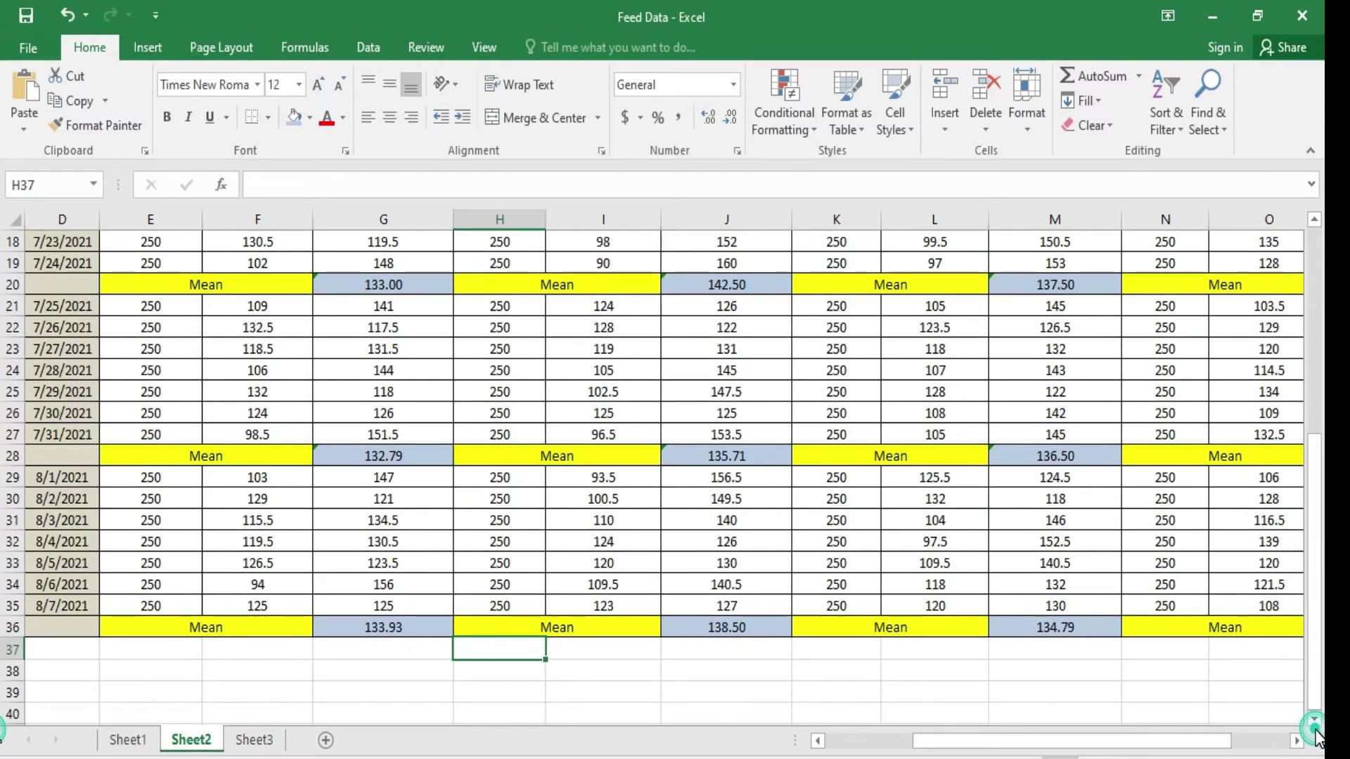
left_click(1315, 731)
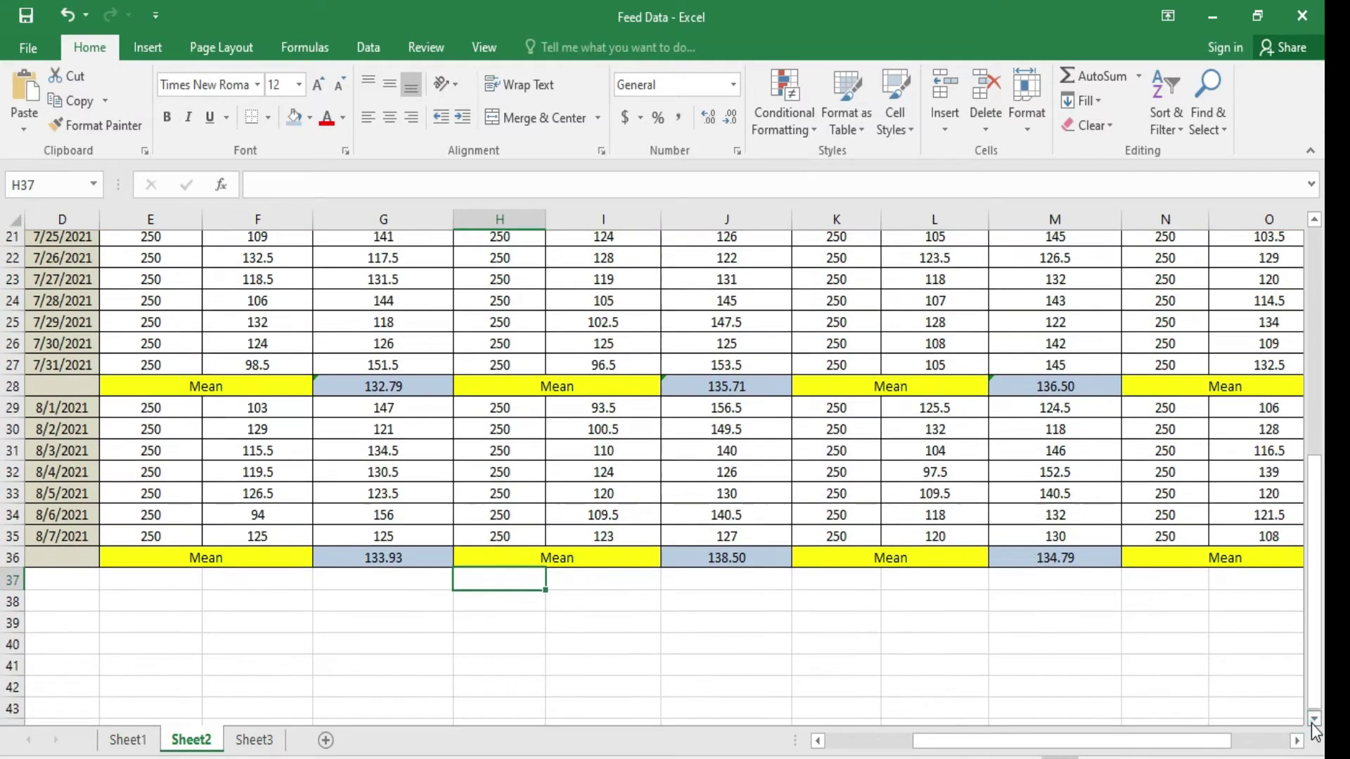
left_click(1314, 724)
left_click(1315, 724)
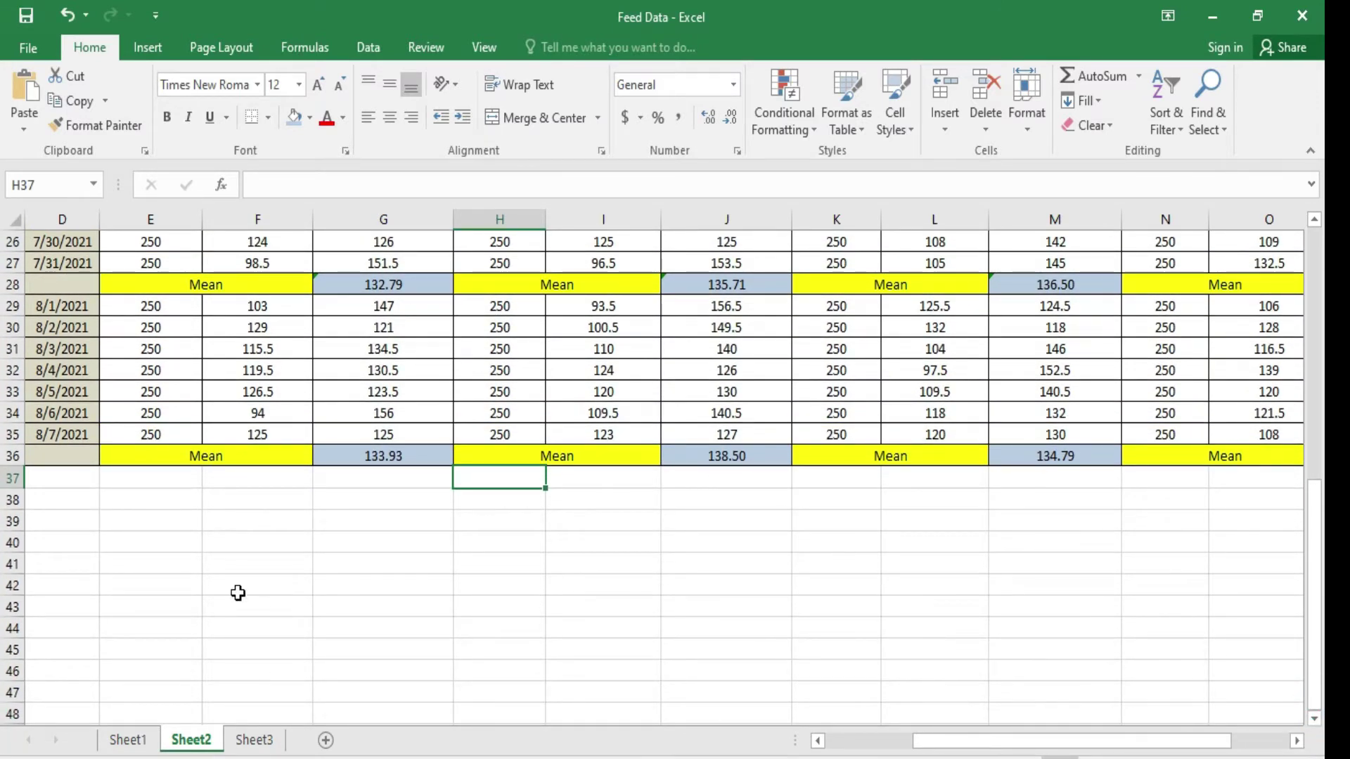
left_click(230, 540)
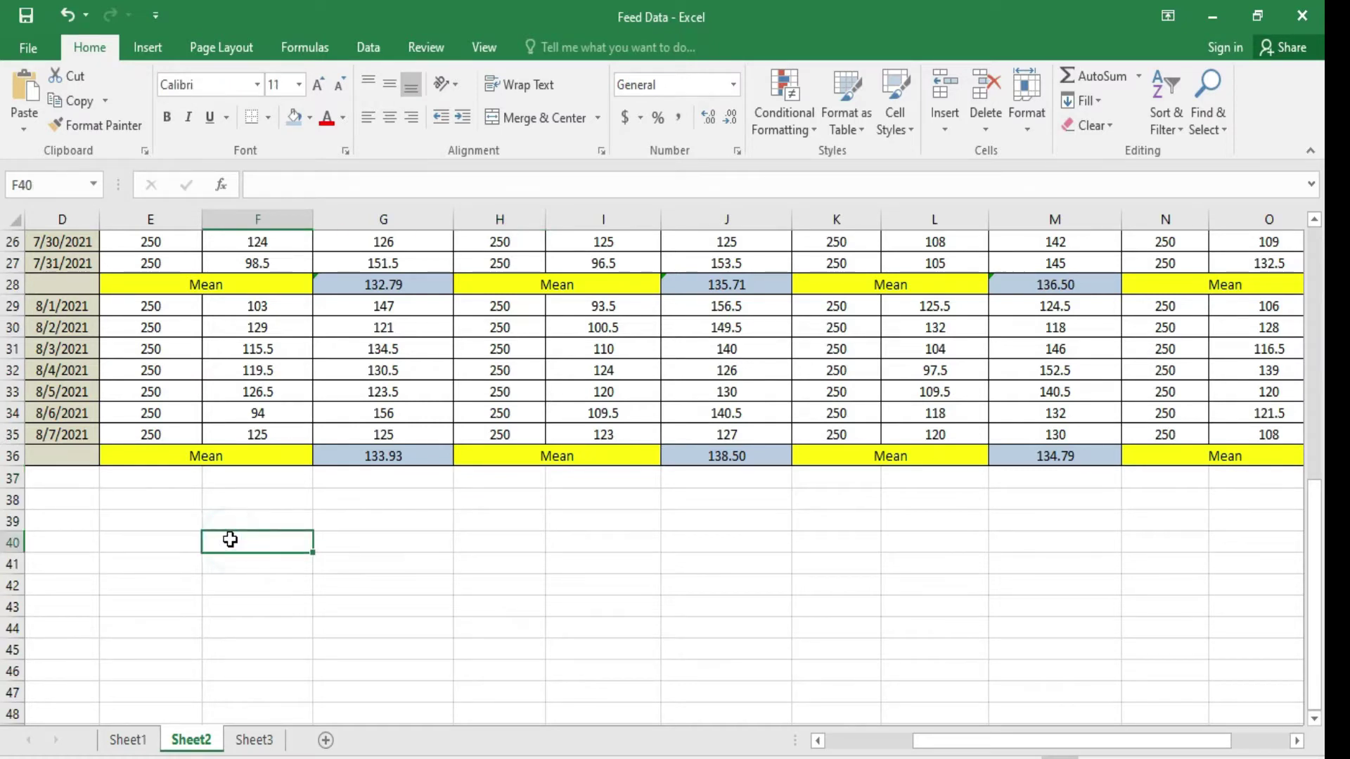
key("shift+Down")
key("shift+Down")
key("shift+Down")
key("shift+Down")
key("shift+Down")
key("shift+Down")
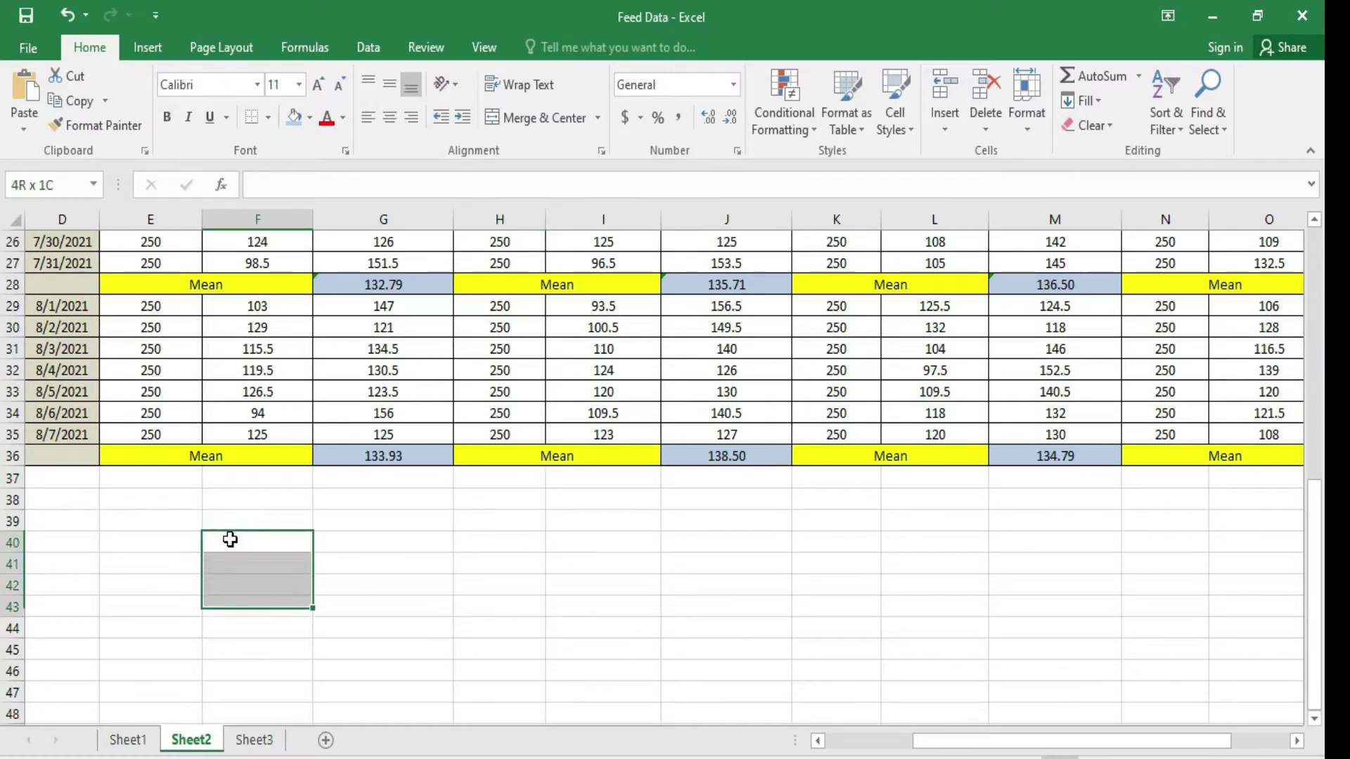
key("shift+Up")
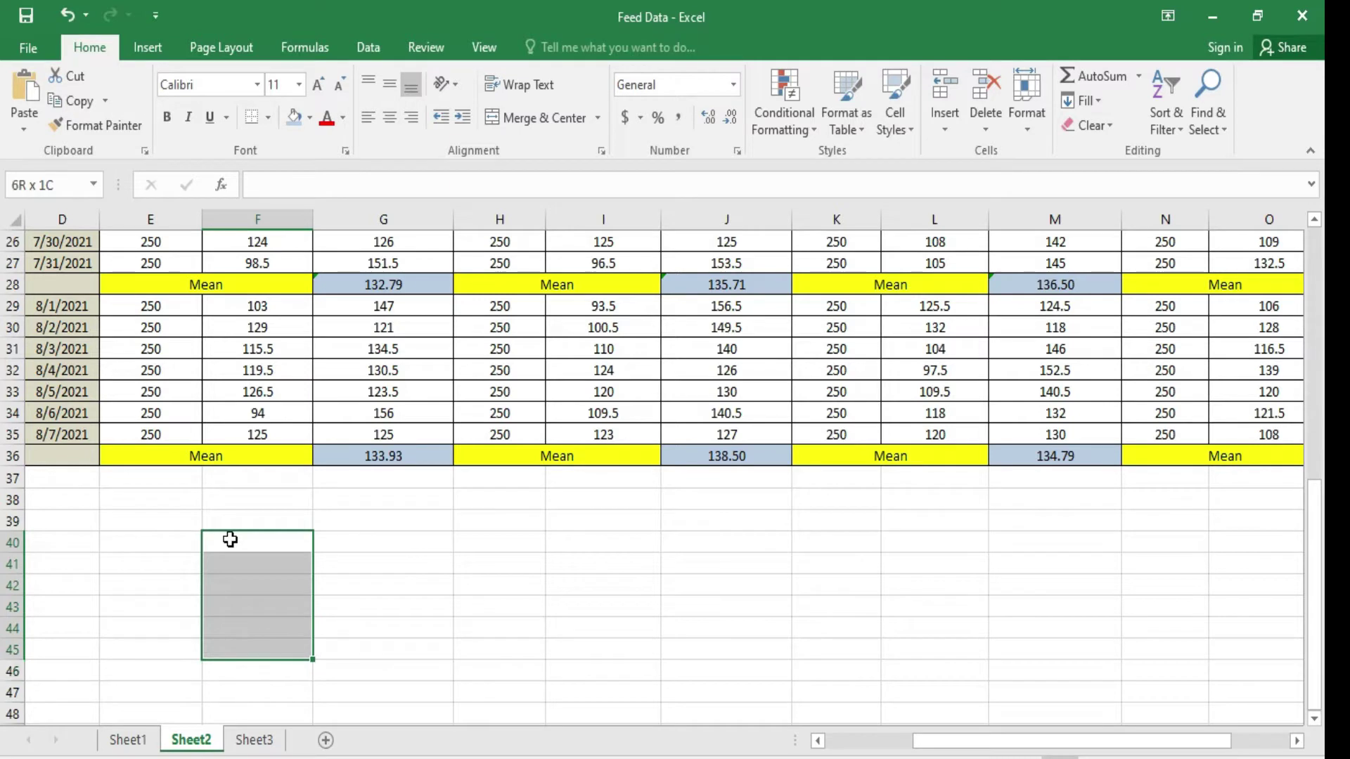
left_click(229, 539)
type("Days")
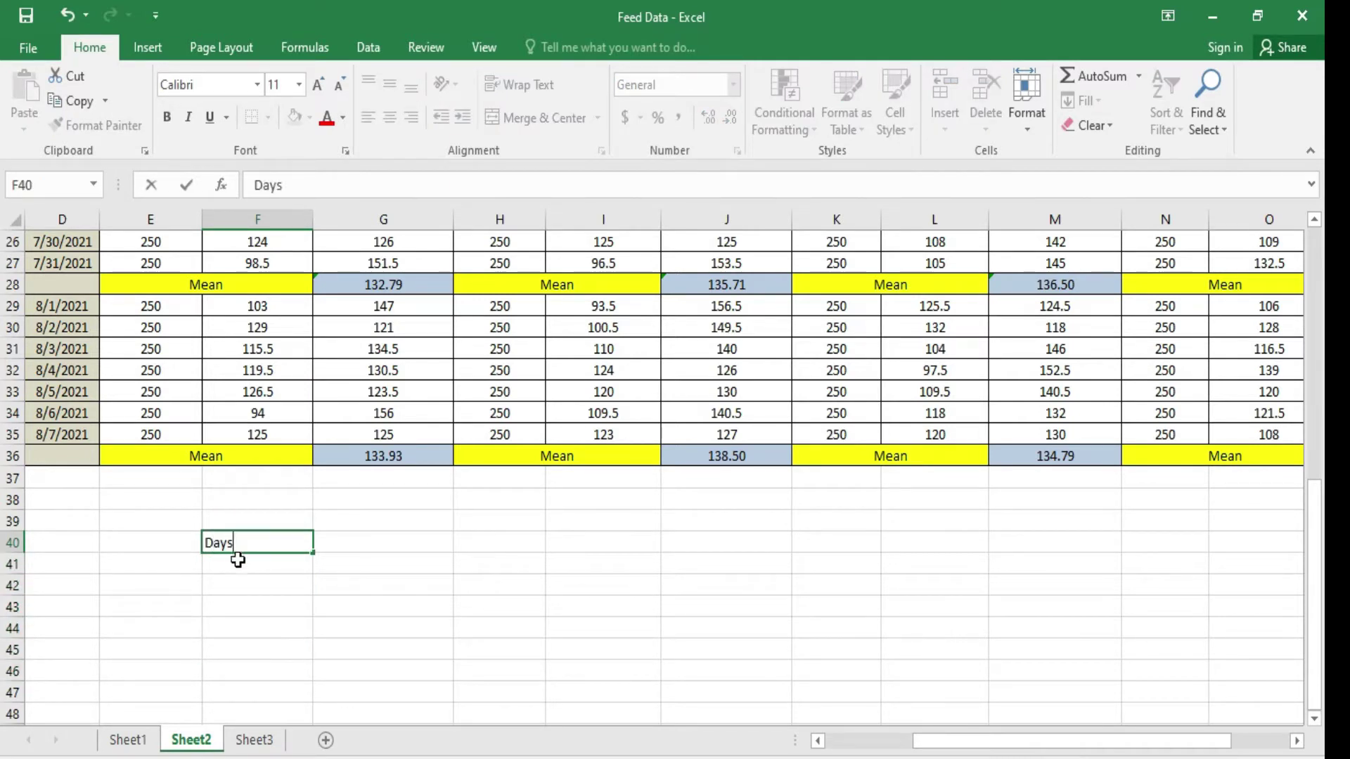
key("Return")
Step: Enter the row labels Day-1, Day-7, Day-14, Day-21 and Day-28 in F41:F45 under the Days heading
type("D")
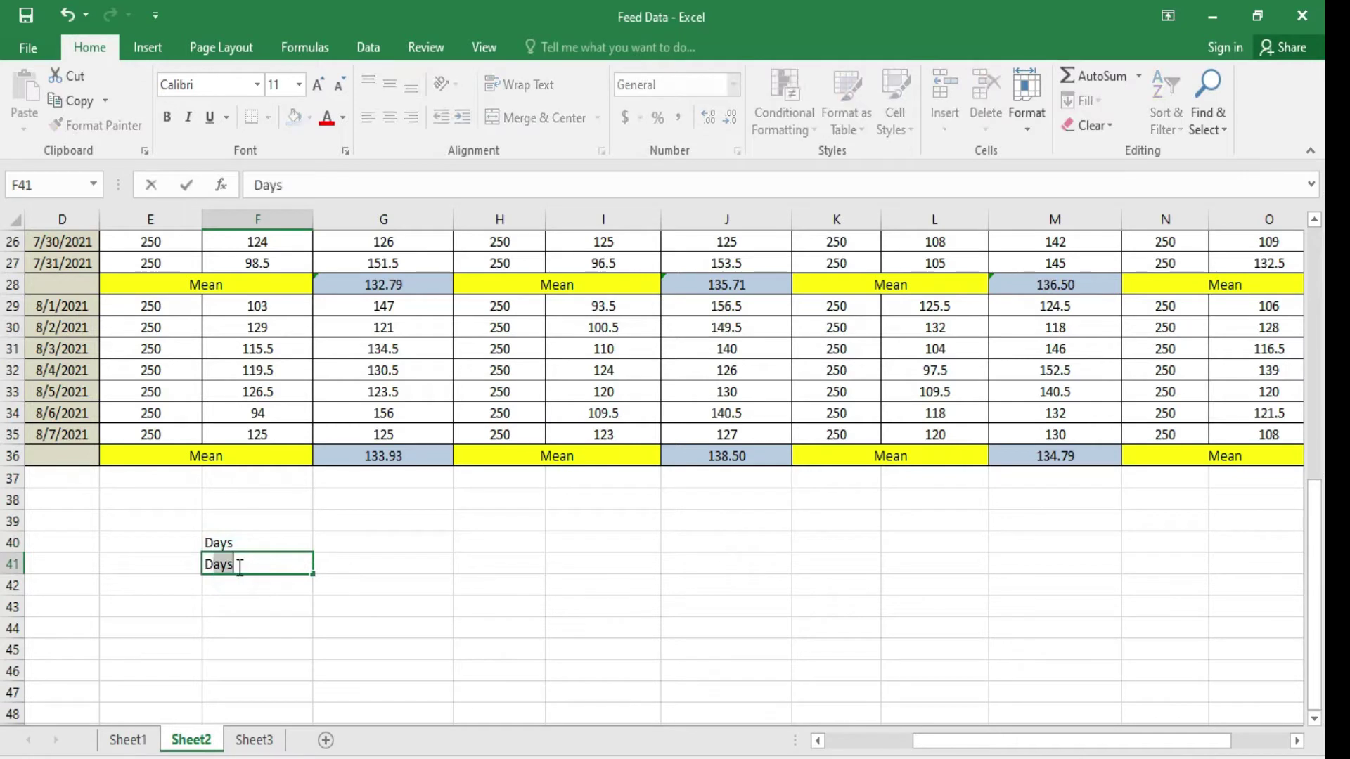
type("ay-1")
key("Return")
type("Day-7")
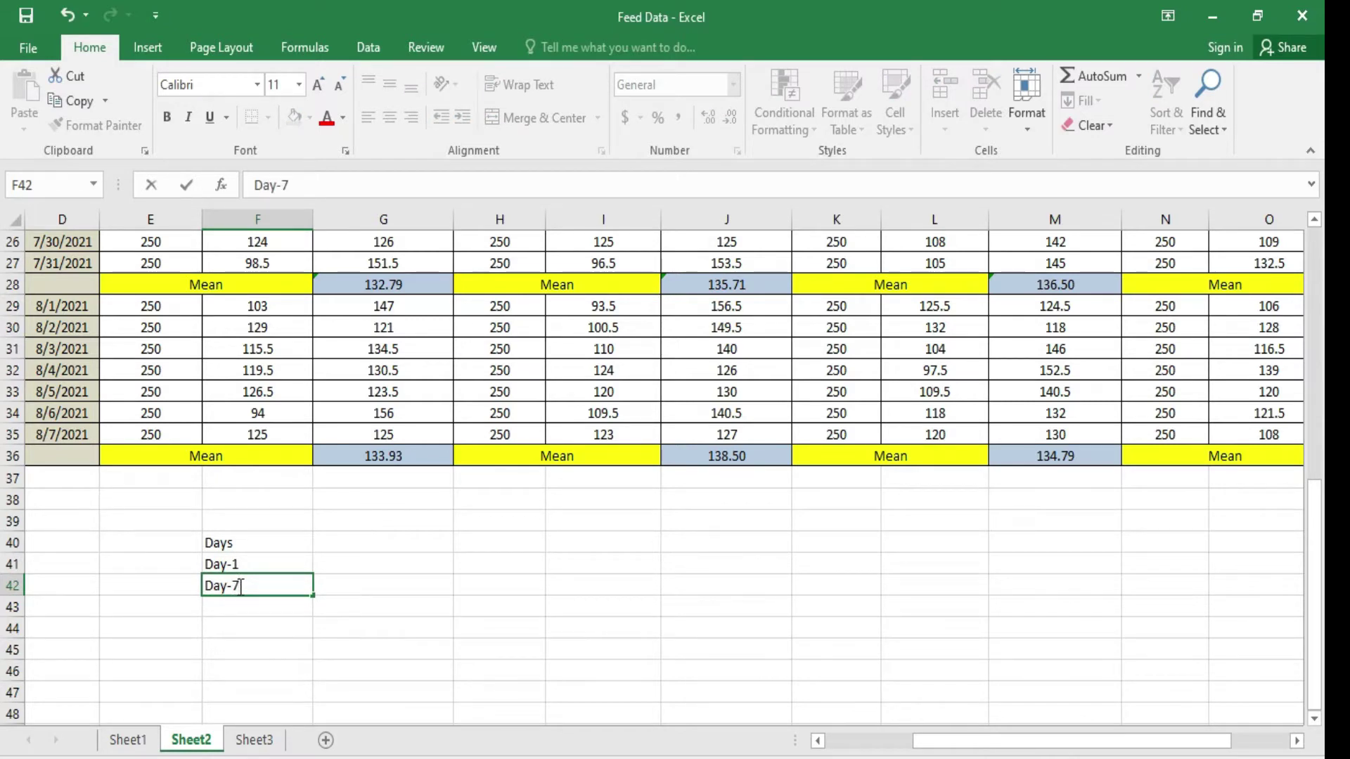
key("Return")
type("Day-14")
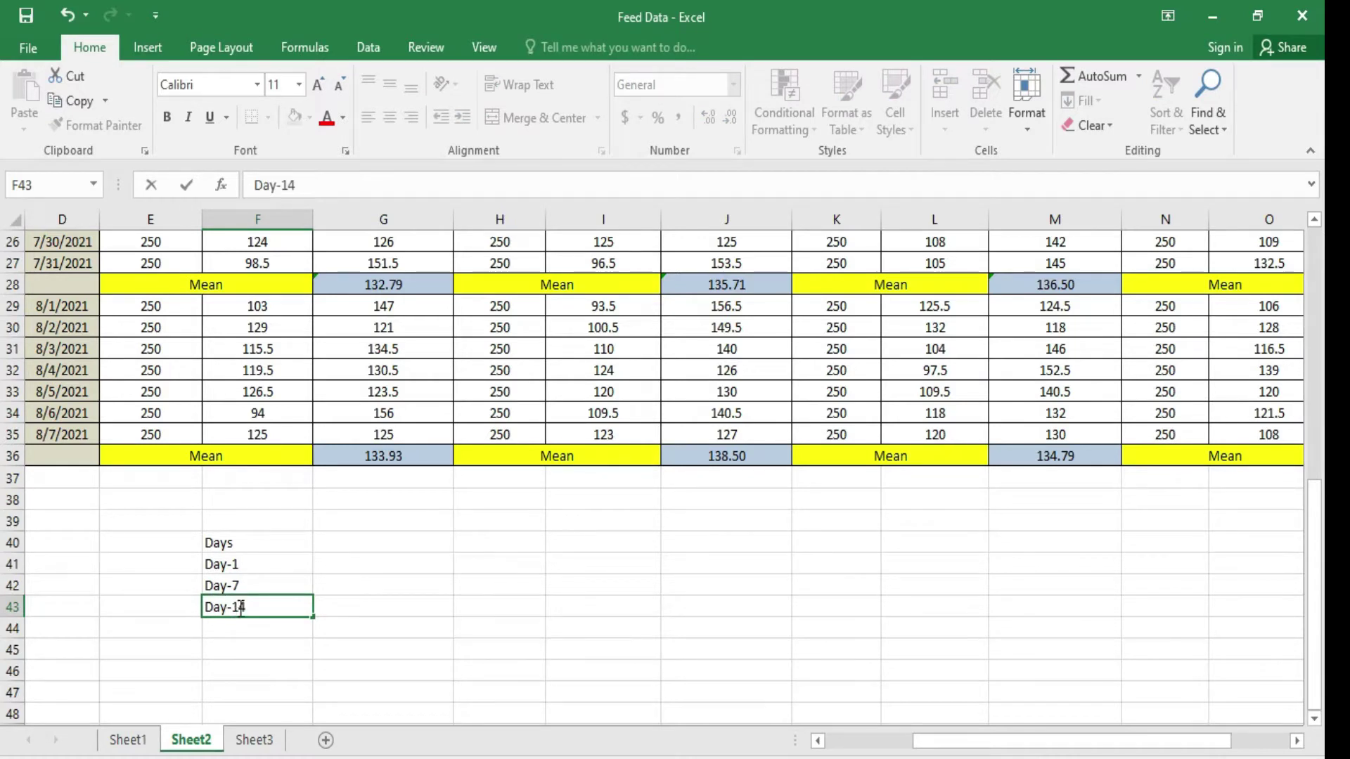
key("Return")
type("Day-21")
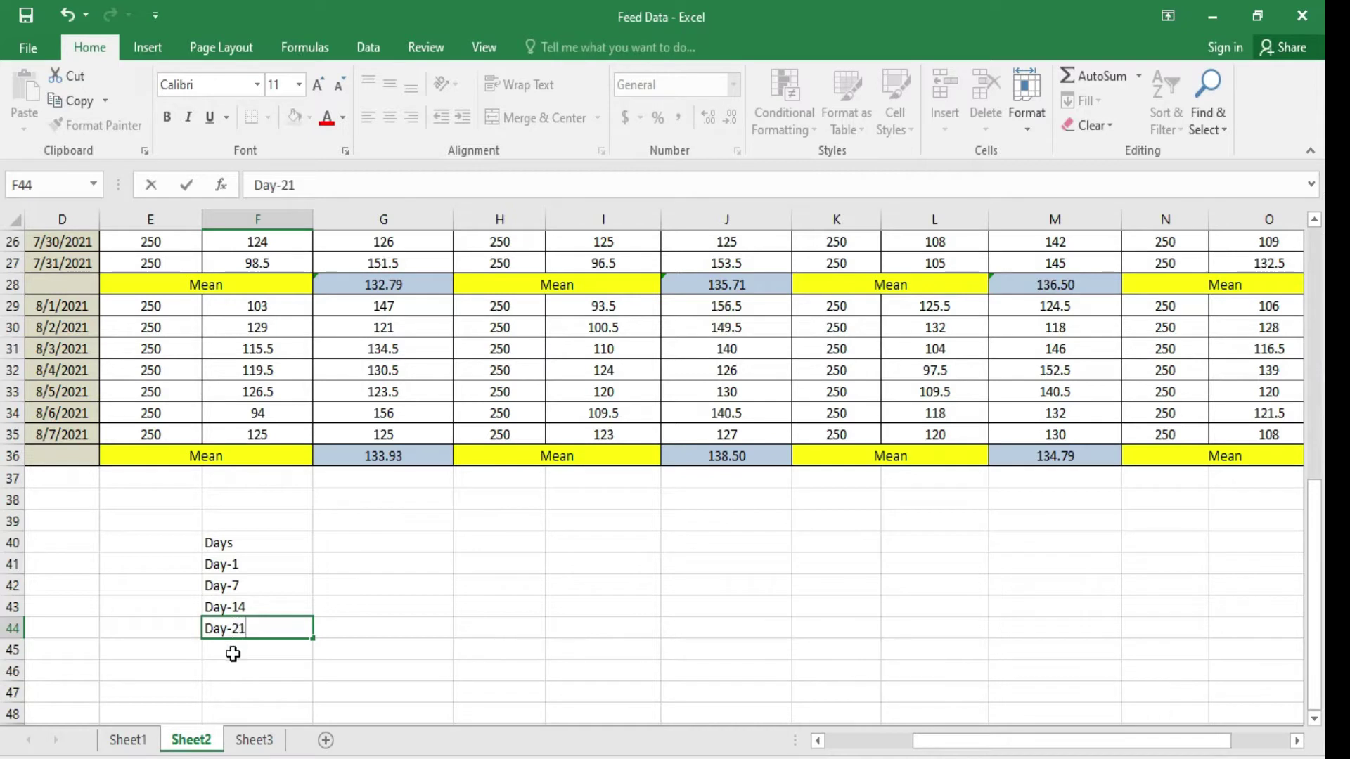
key("Return")
type("Day-28")
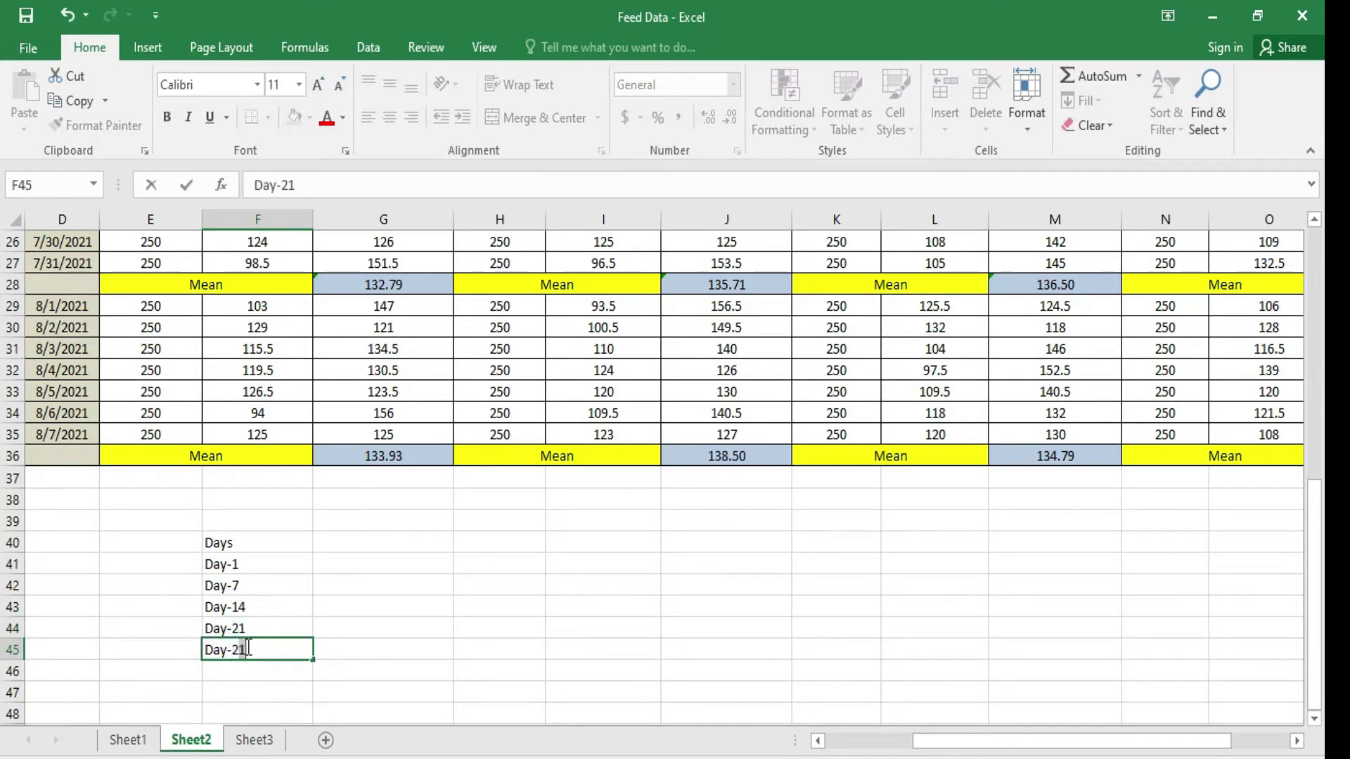
left_click(323, 647)
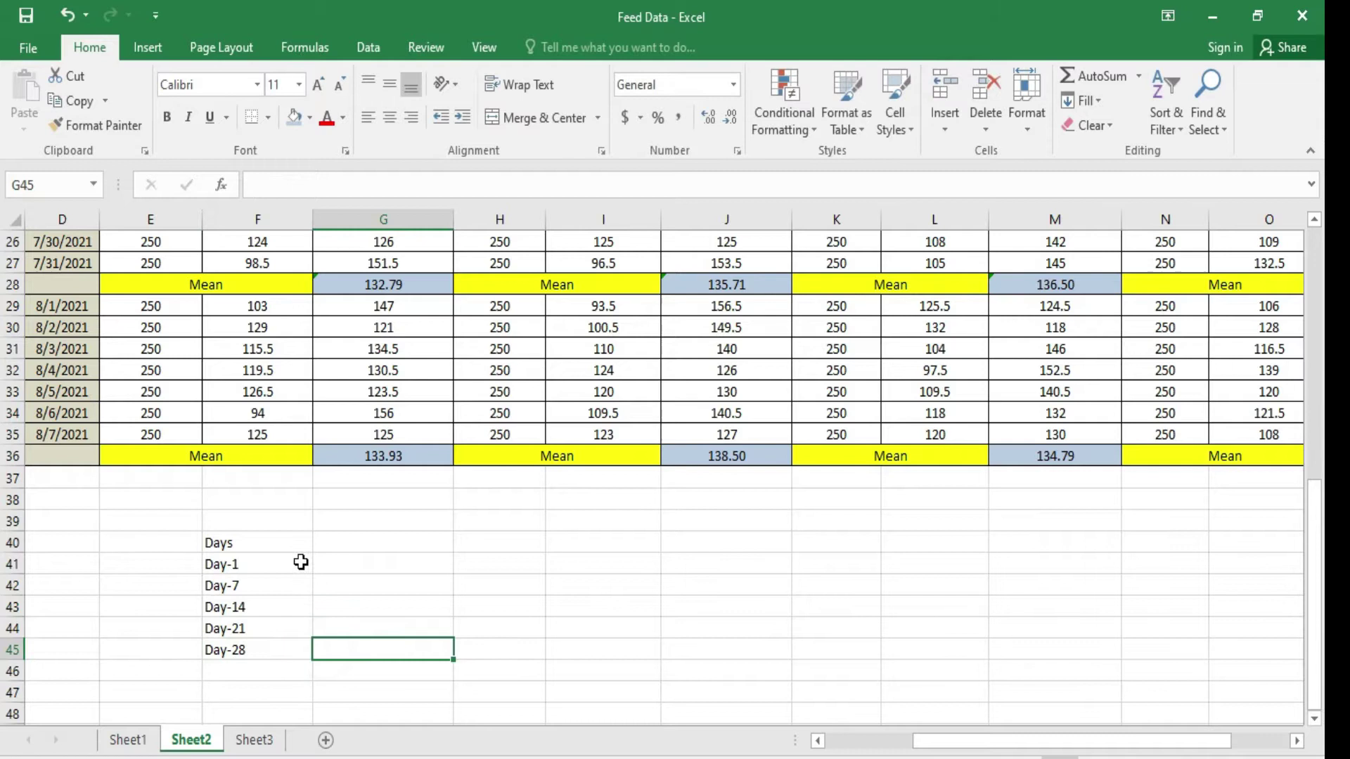
Step: Enter the group headings NC, DC, STD and TRTMNT in G40:J40 of the summary table
left_click(353, 544)
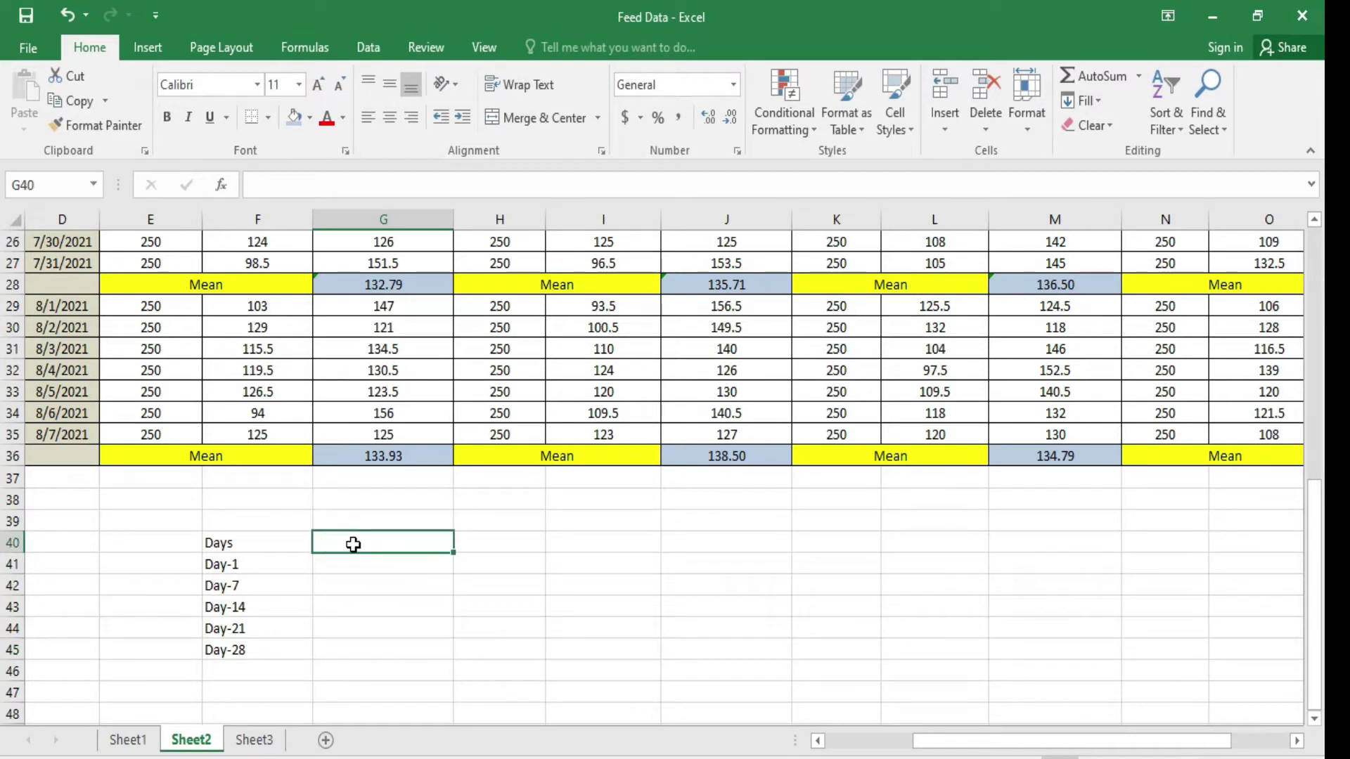
type("NC")
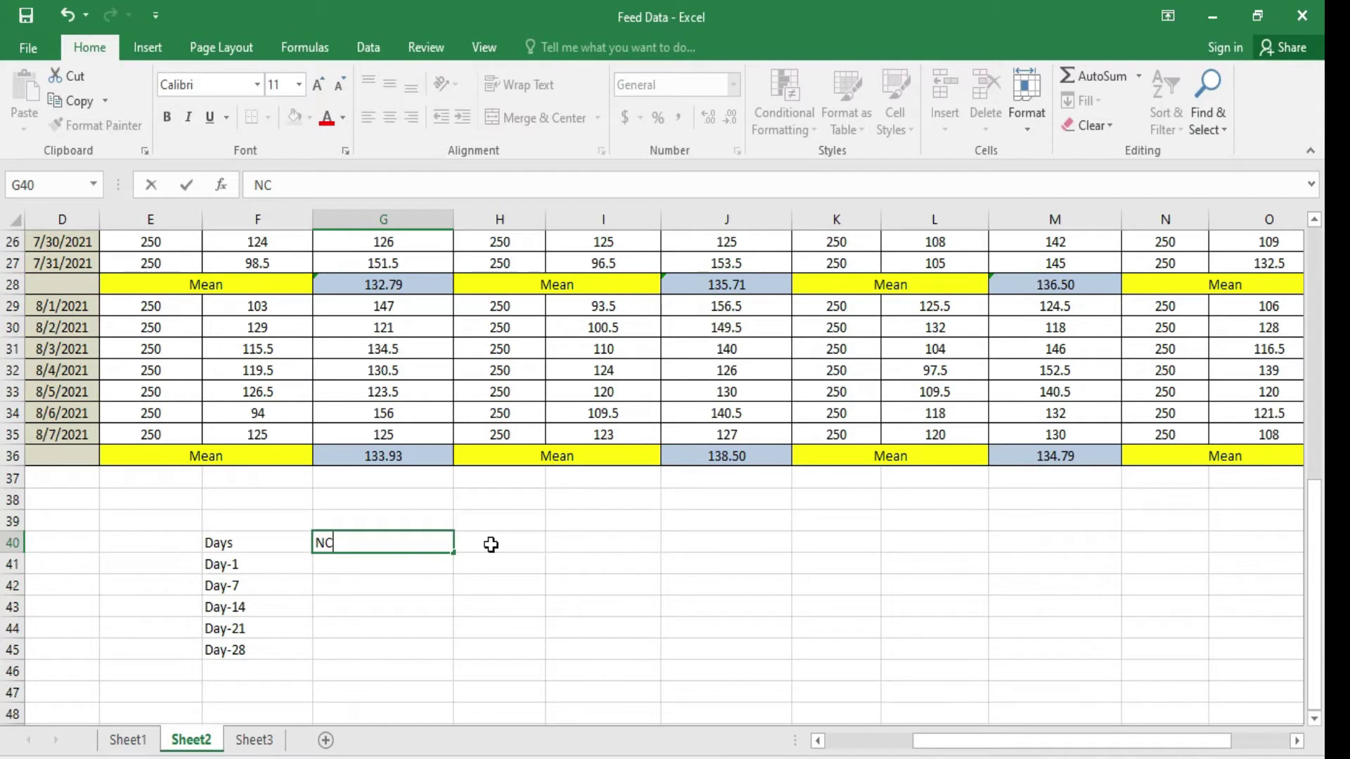
left_click(504, 541)
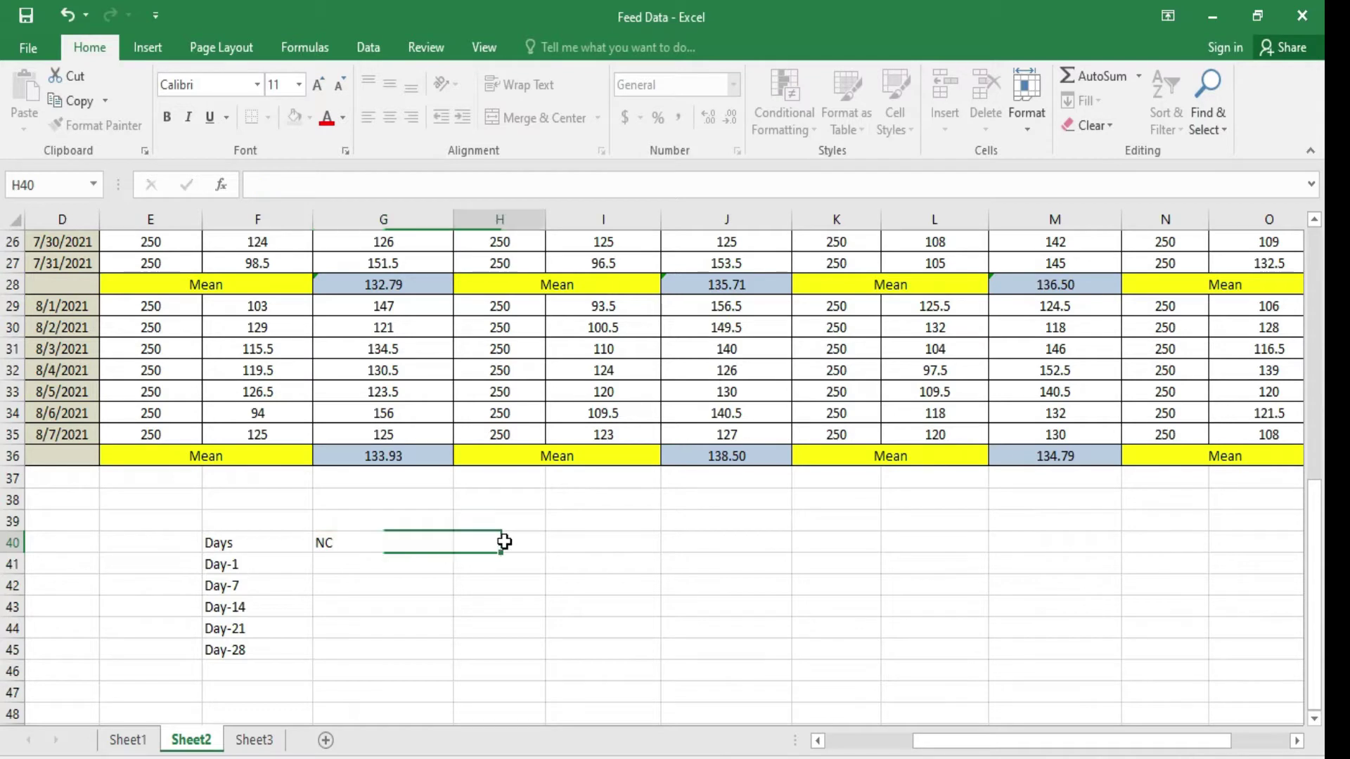
type("DC")
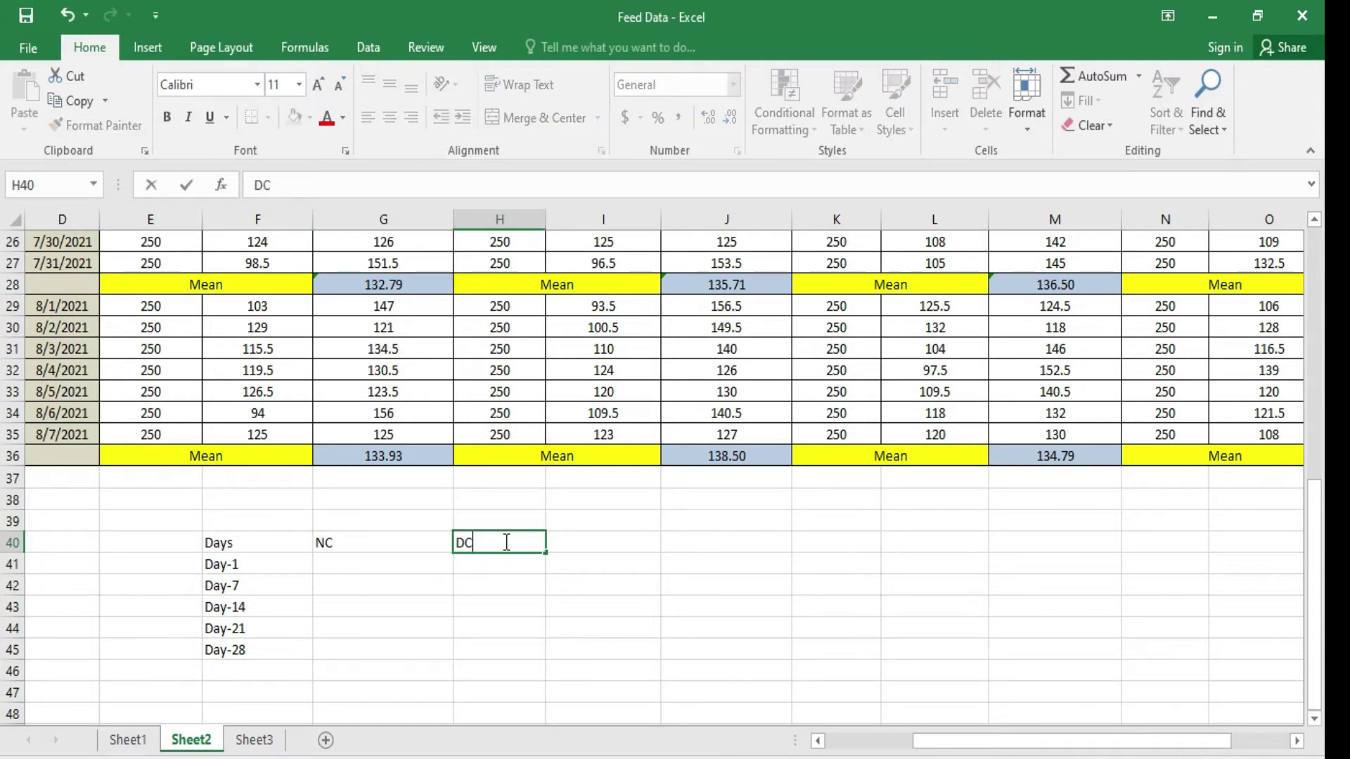
left_click(594, 538)
type("STD")
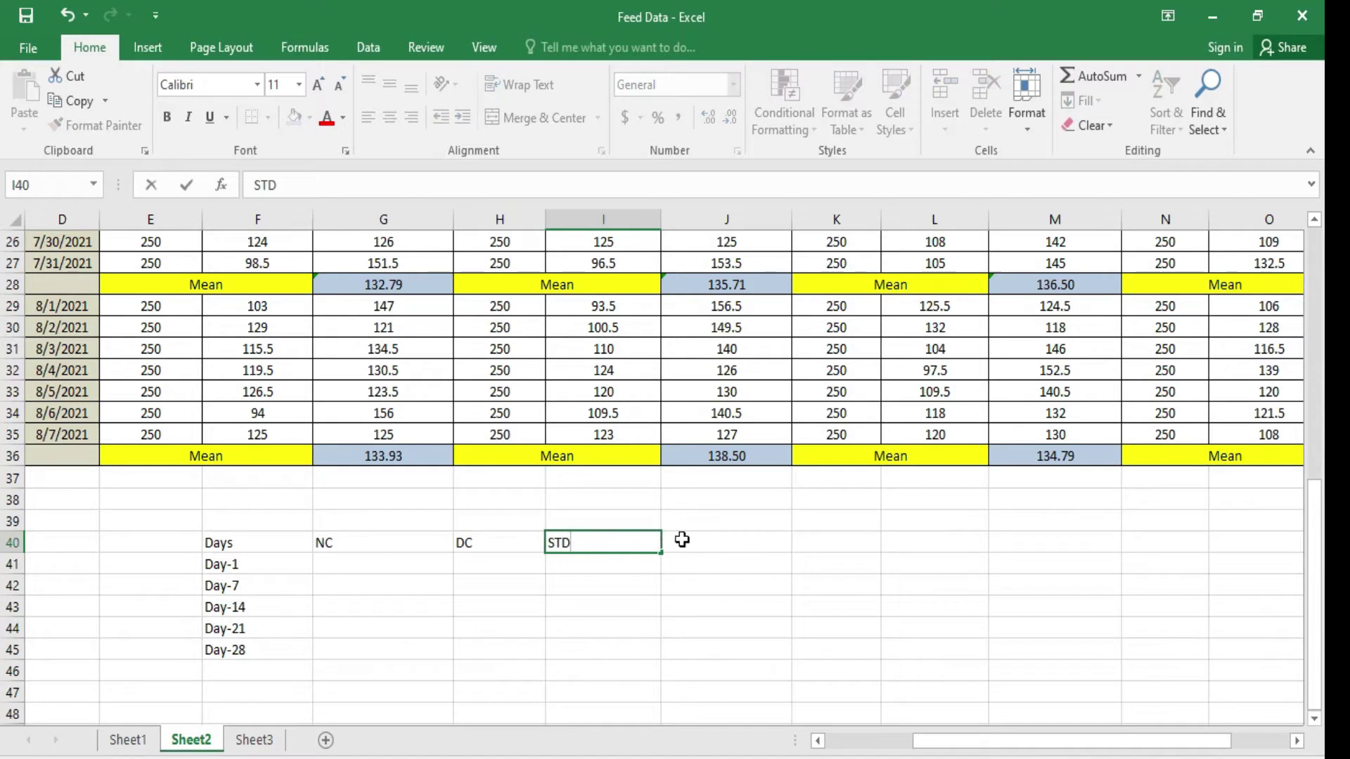
left_click(682, 539)
type("T")
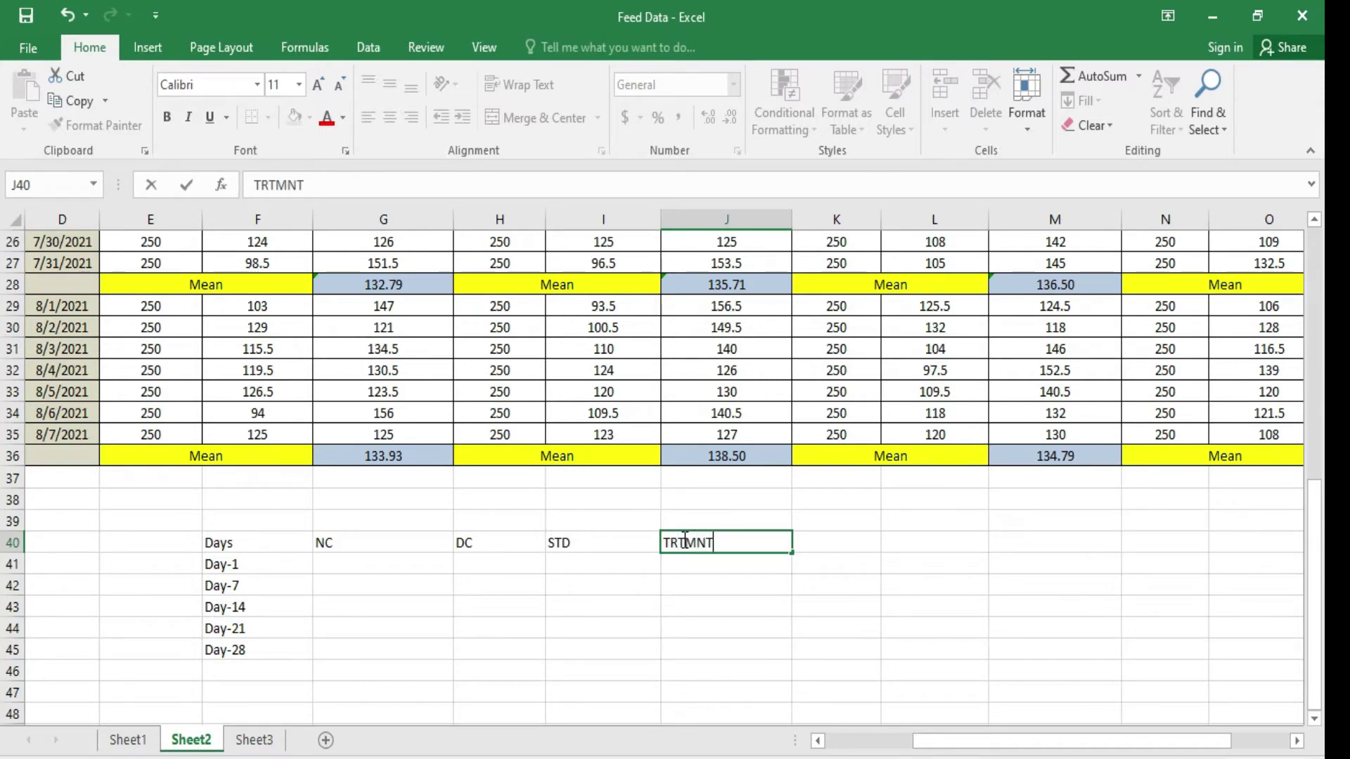
type("RTMNT")
left_click(689, 609)
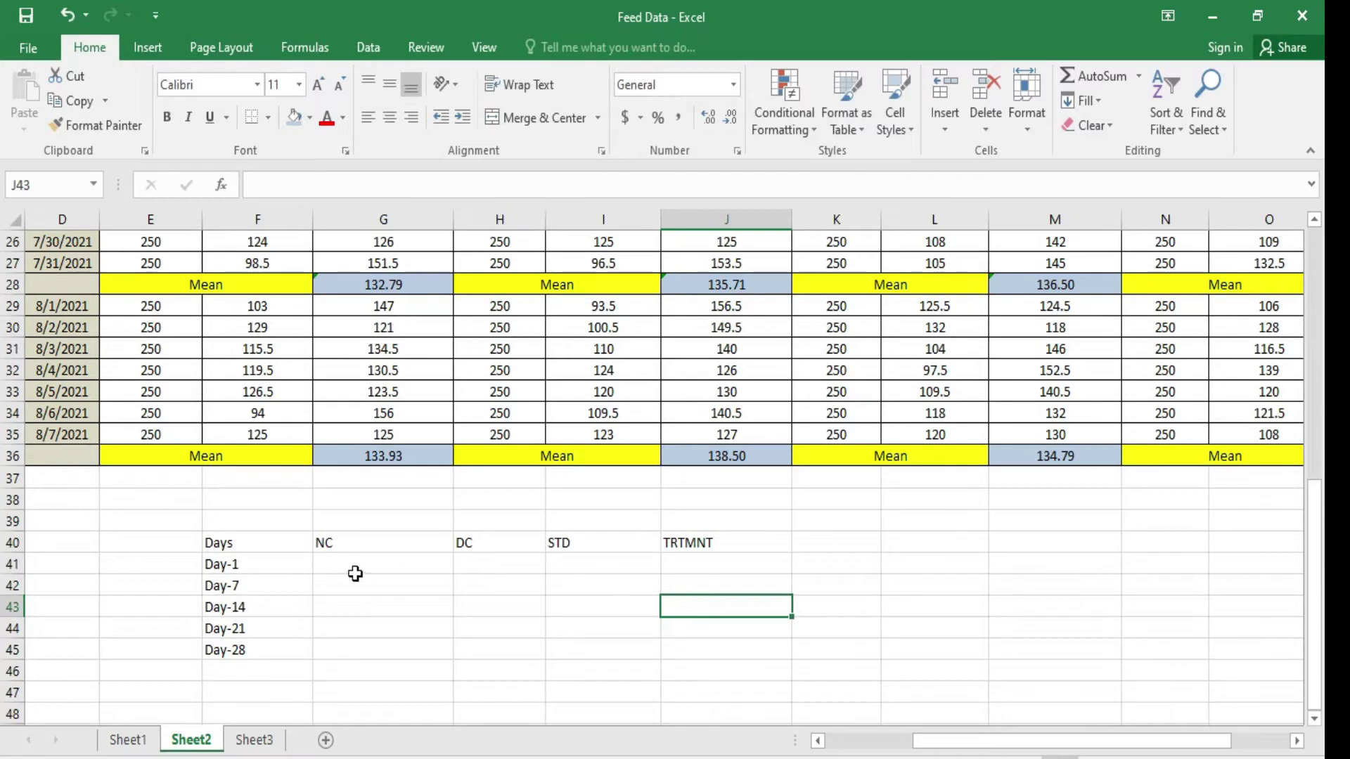
Step: Apply all borders to the summary table range F40:J45
left_click(331, 543)
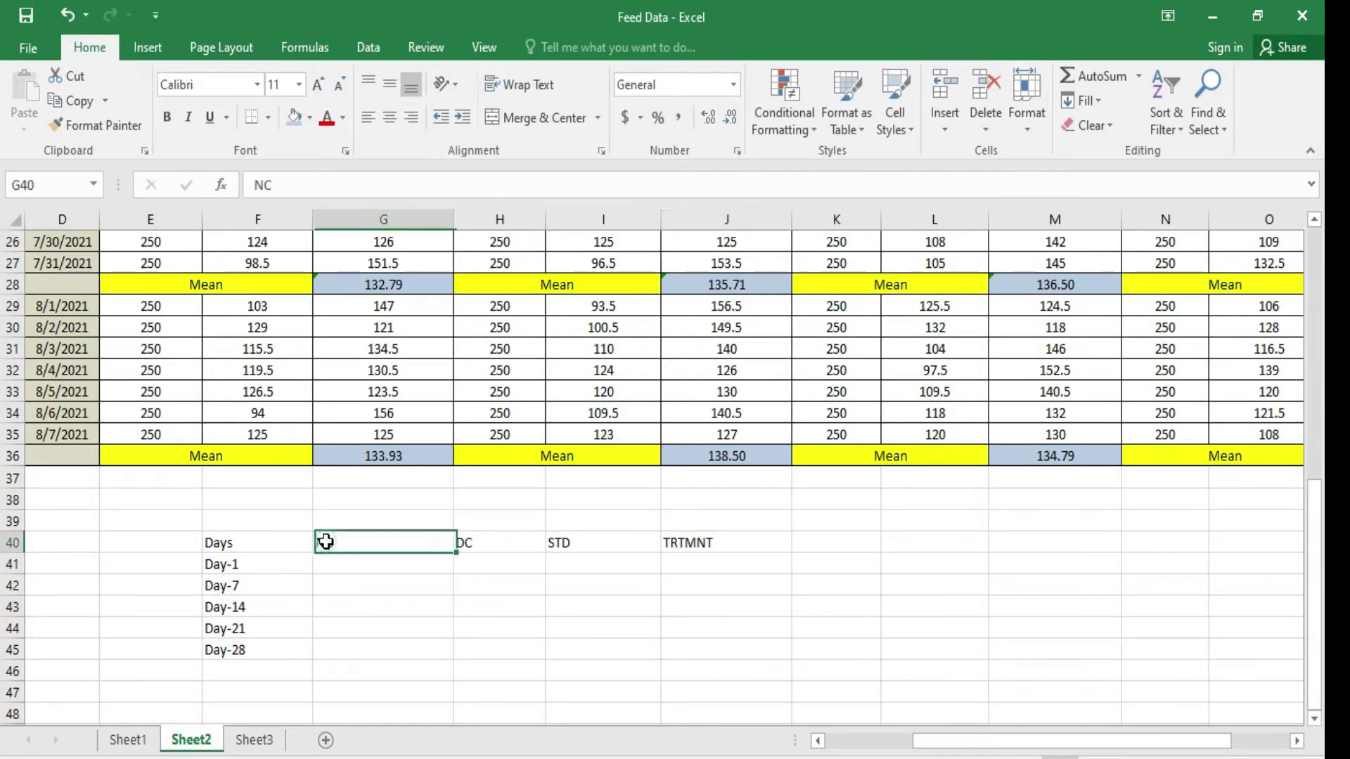
key("shift+Right")
key("shift+Right")
key("shift+Right")
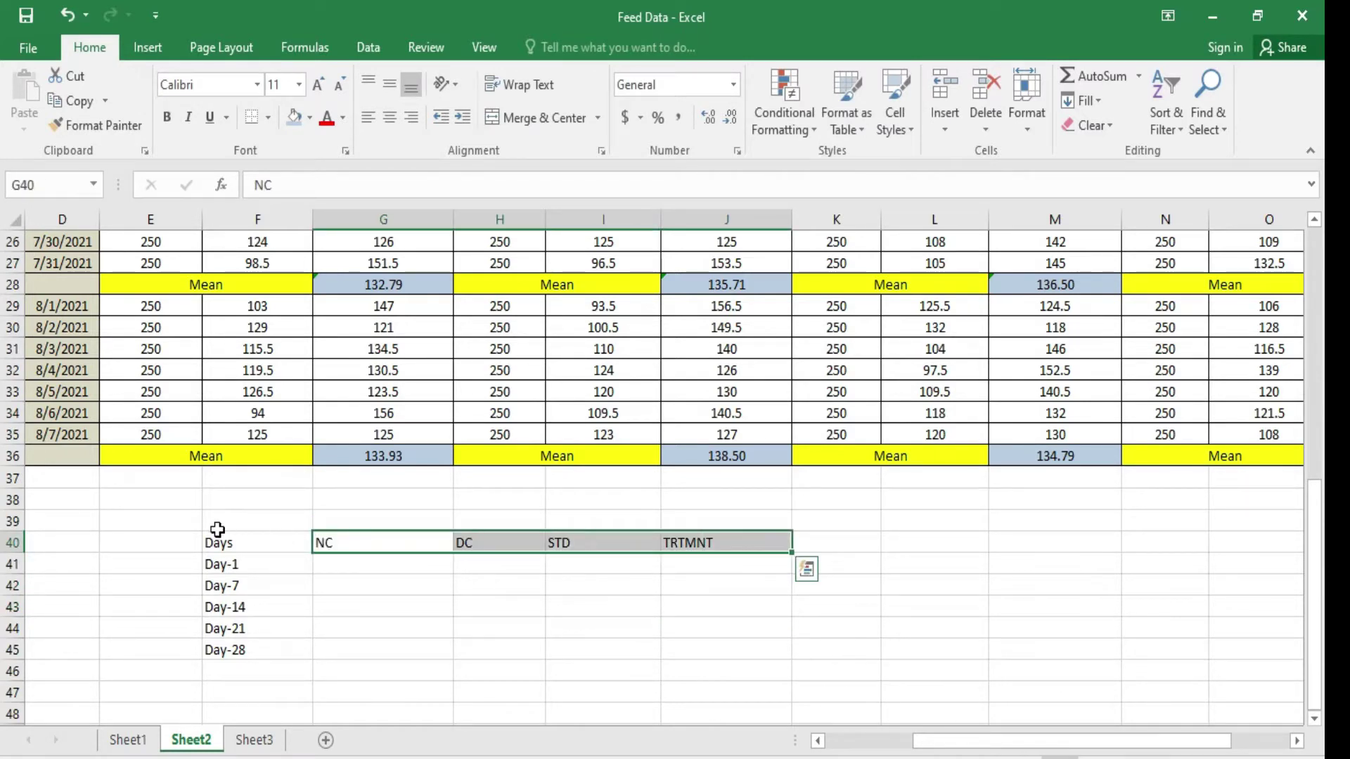
left_click(218, 542)
key("shift+Right")
key("shift+Right")
key("shift+Right")
key("shift+Right")
key("shift+Right")
key("shift+Left")
key("shift+Down")
key("shift+Down")
key("shift+Down")
key("shift+Down")
key("shift+Down")
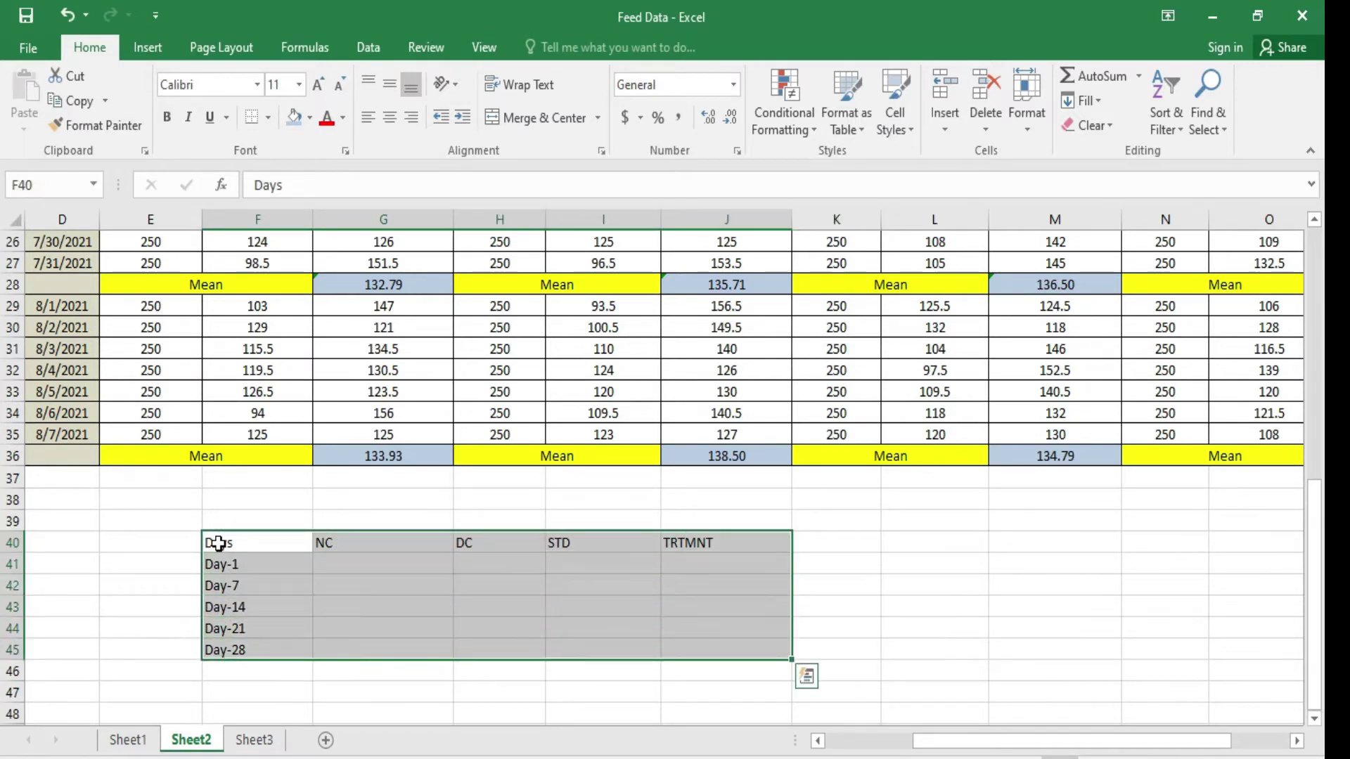
left_click(268, 119)
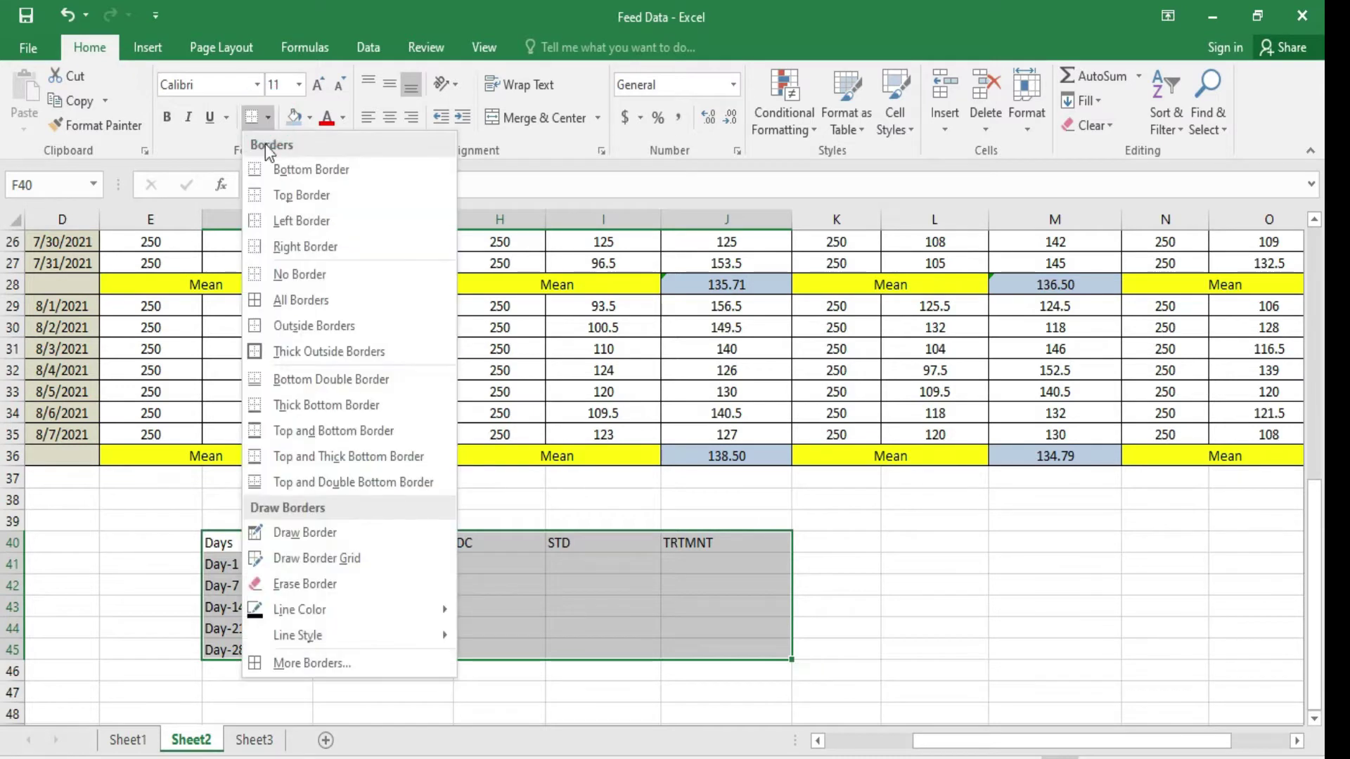
left_click(257, 300)
left_click(540, 588)
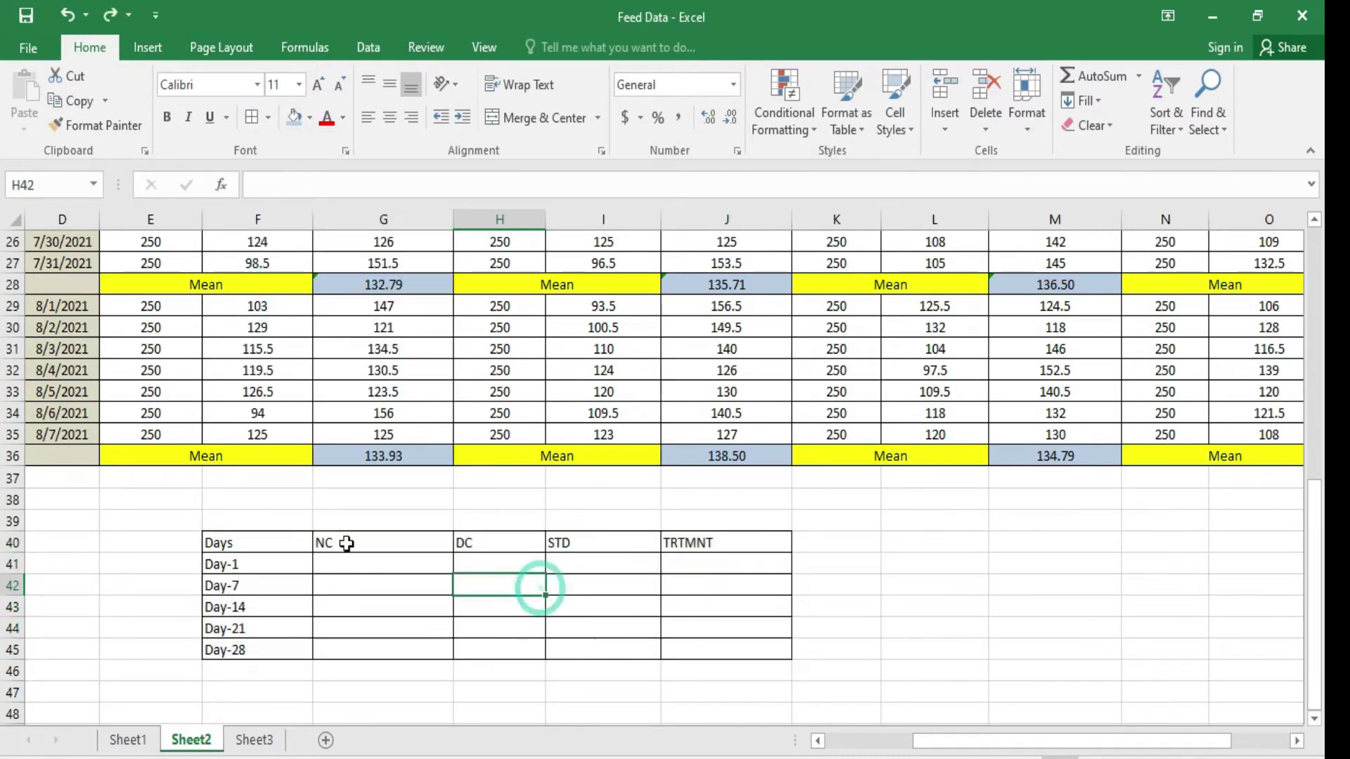
Step: Centre the group headings in G40:J40 horizontally
left_click(253, 542)
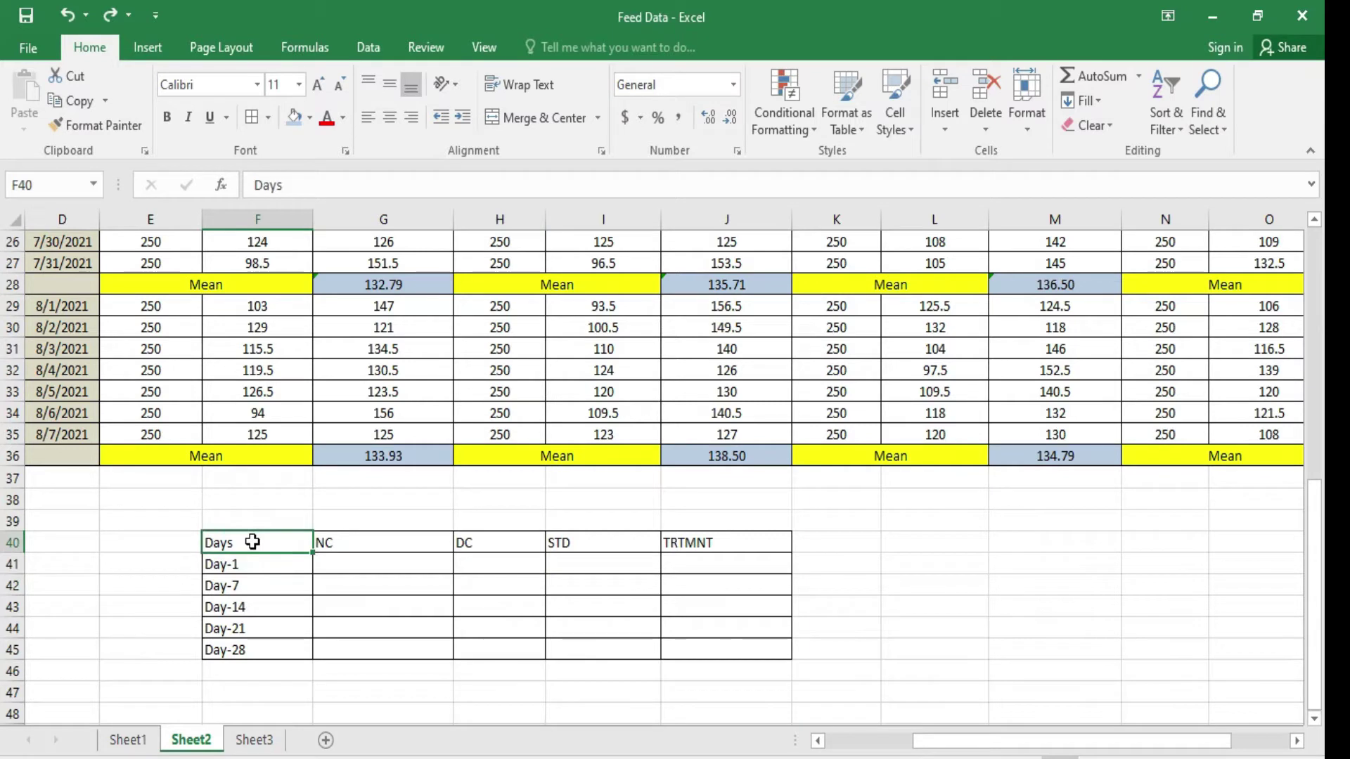
key("Right")
key("shift+Right")
key("shift+Right")
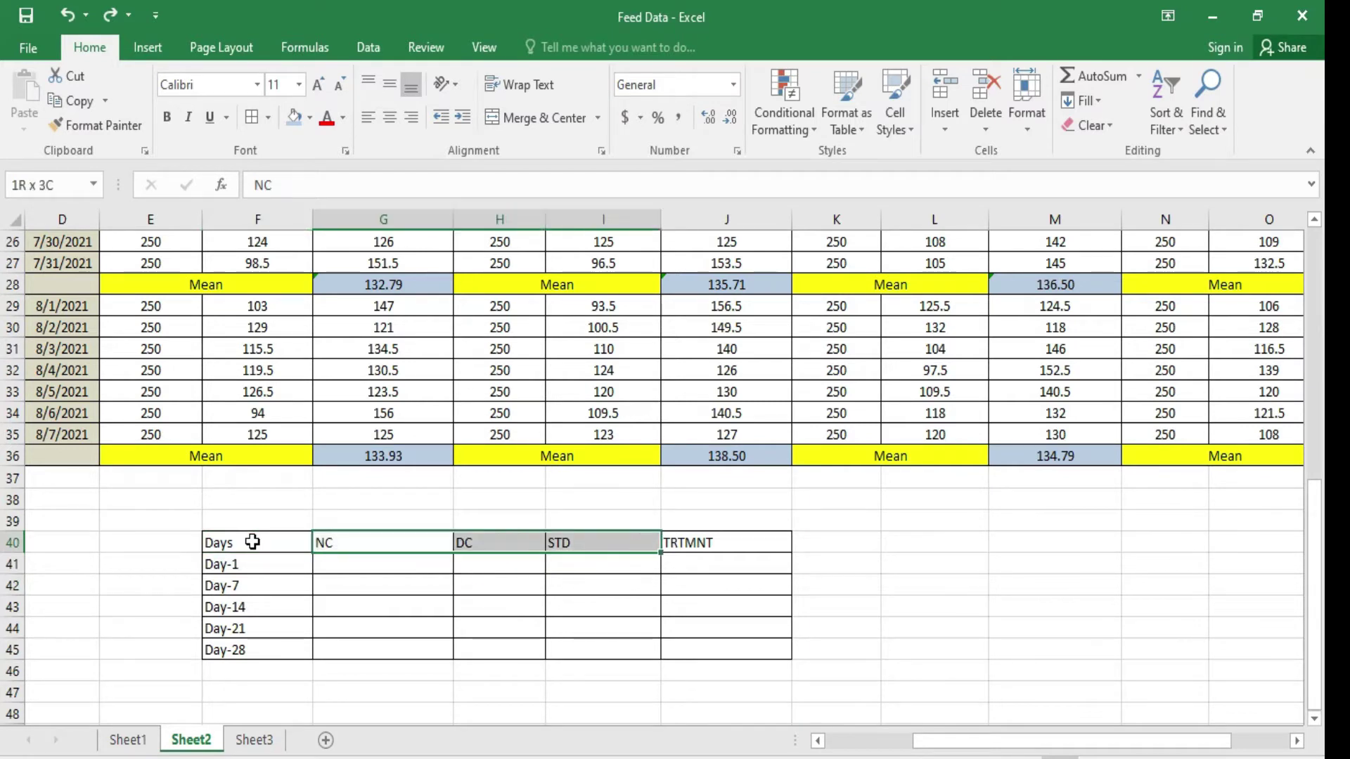
key("shift+Right")
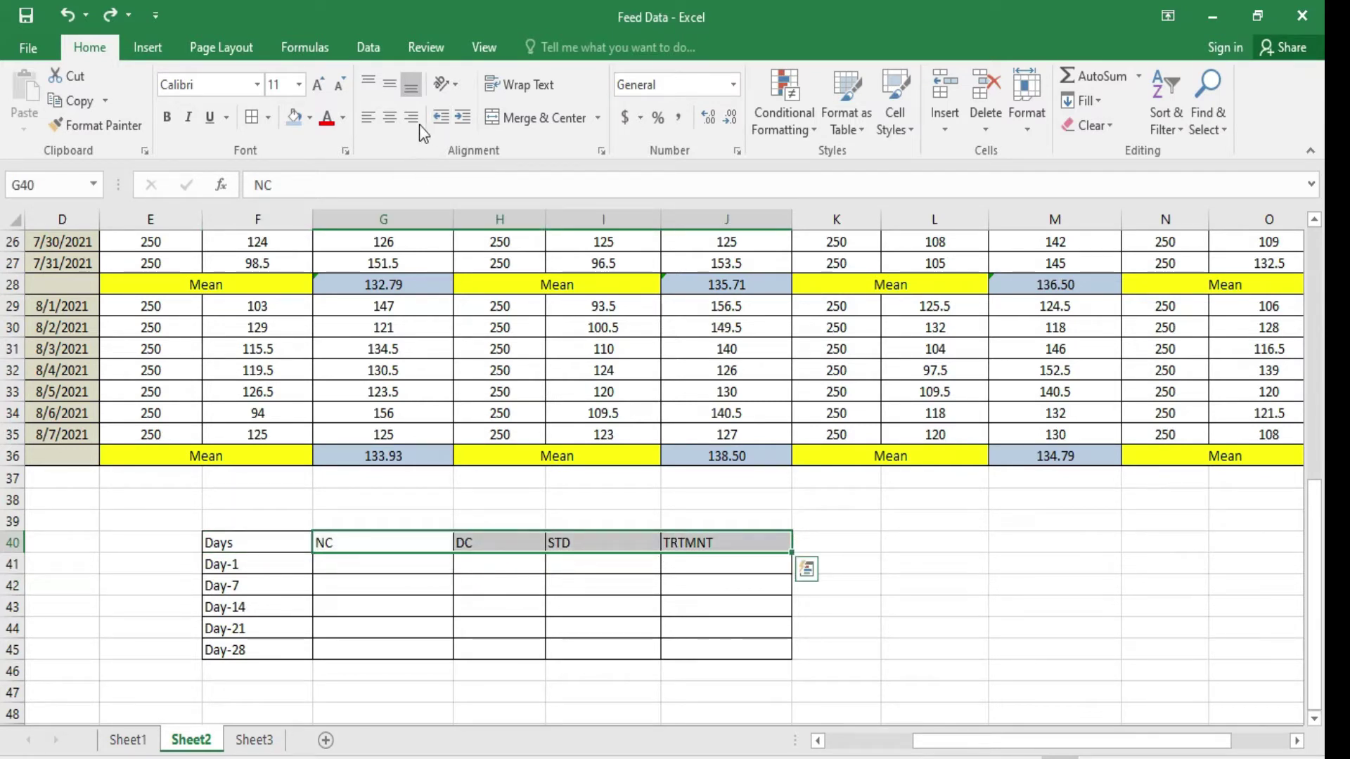
left_click(389, 117)
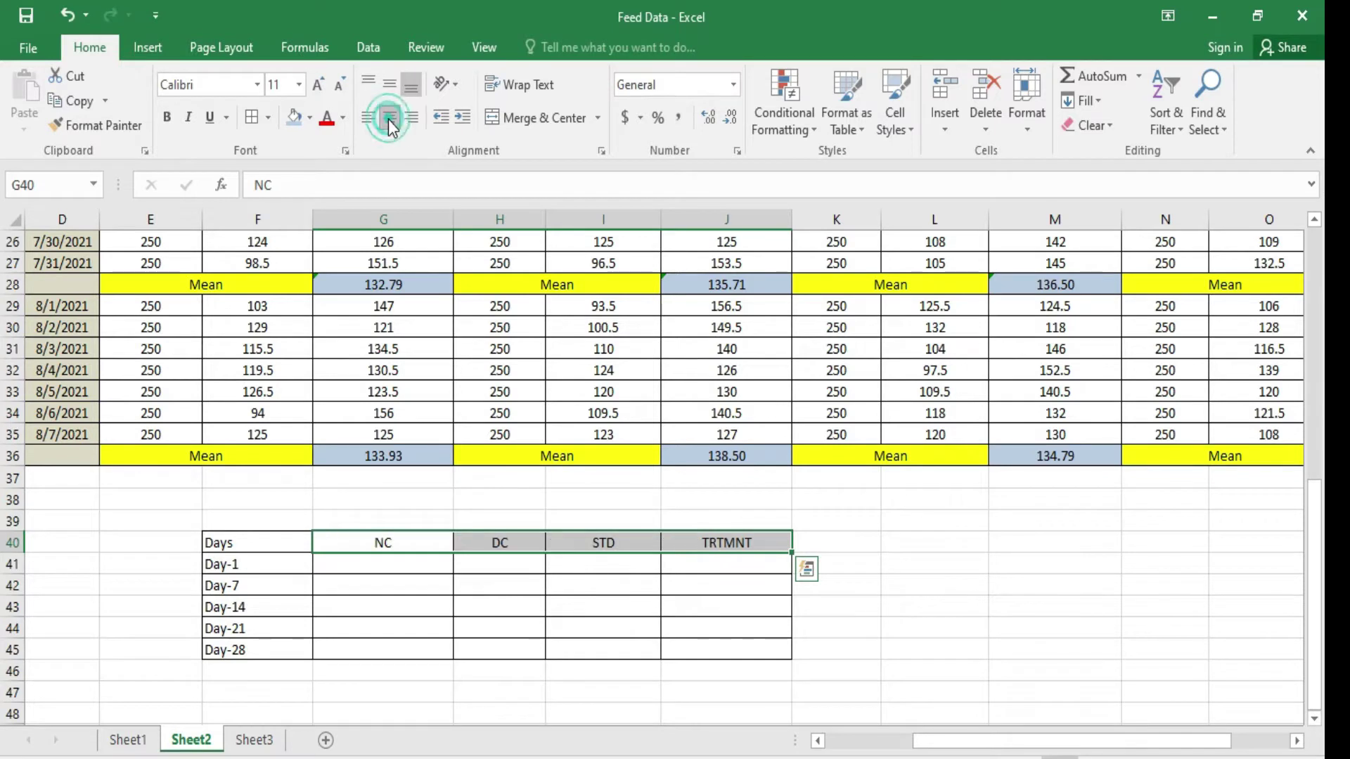
left_click(543, 584)
key("Down")
key("Down")
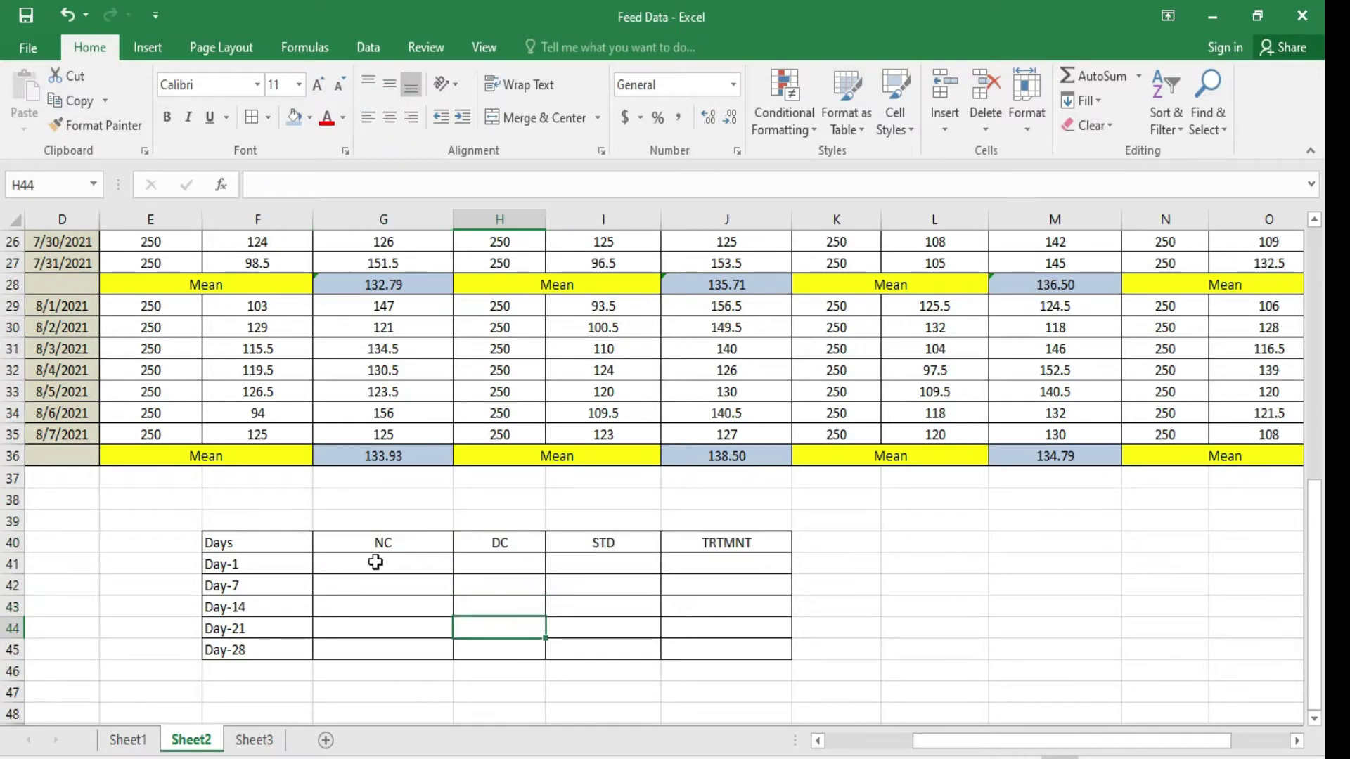
Step: Review the Normal Control feed consumption column and its weekly means from the top of the feed table down to the summary table
left_click(376, 563)
key("Up")
key("Up")
key("Up")
key("Up")
key("Up")
key("Up")
key("Up")
key("Up")
key("Up")
key("Up")
key("Up")
key("Up")
key("Up")
key("Up")
key("Up")
key("Up")
key("Up")
key("Up")
key("Up")
key("Up")
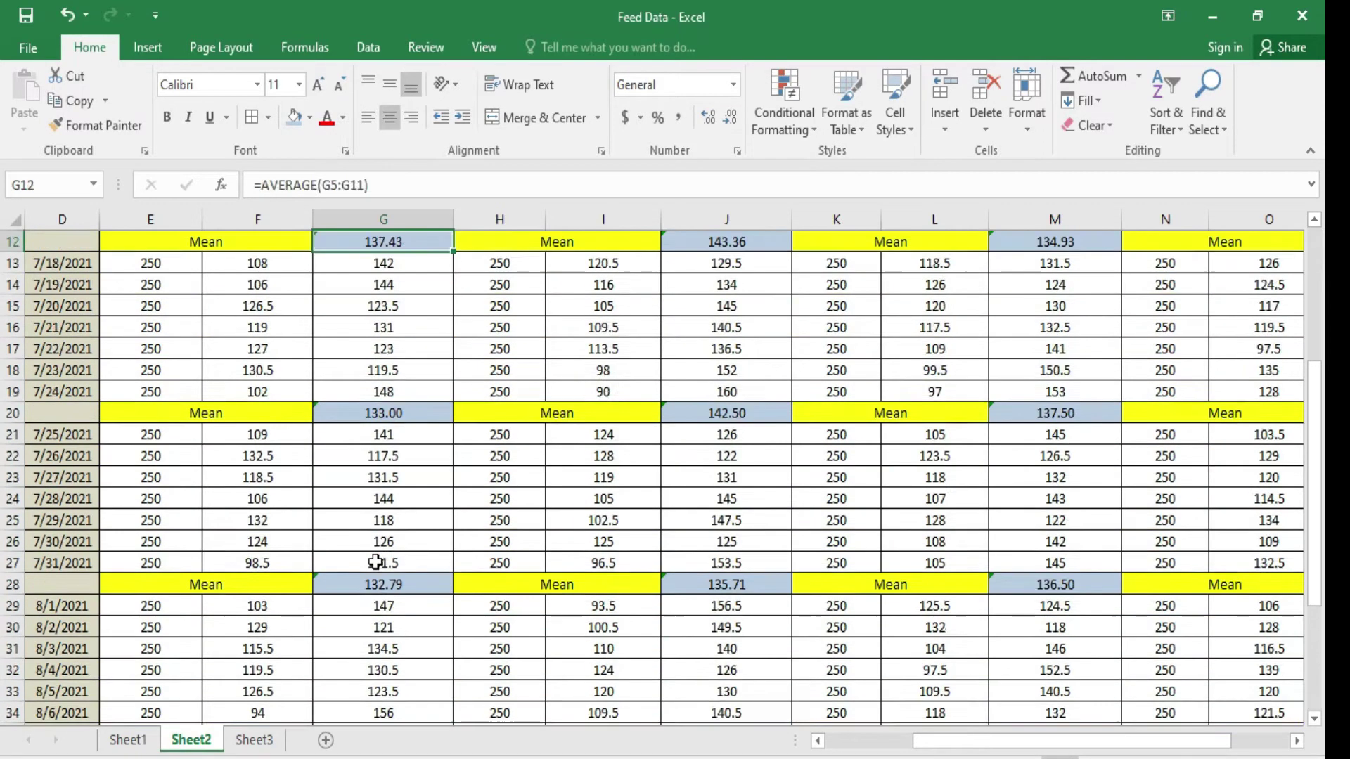
key("Up")
key("Up")
key("Up")
key("Up")
key("Up")
key("Up")
key("Up")
key("Up")
key("Up")
key("Up")
key("Up")
key("Down")
left_click(376, 562)
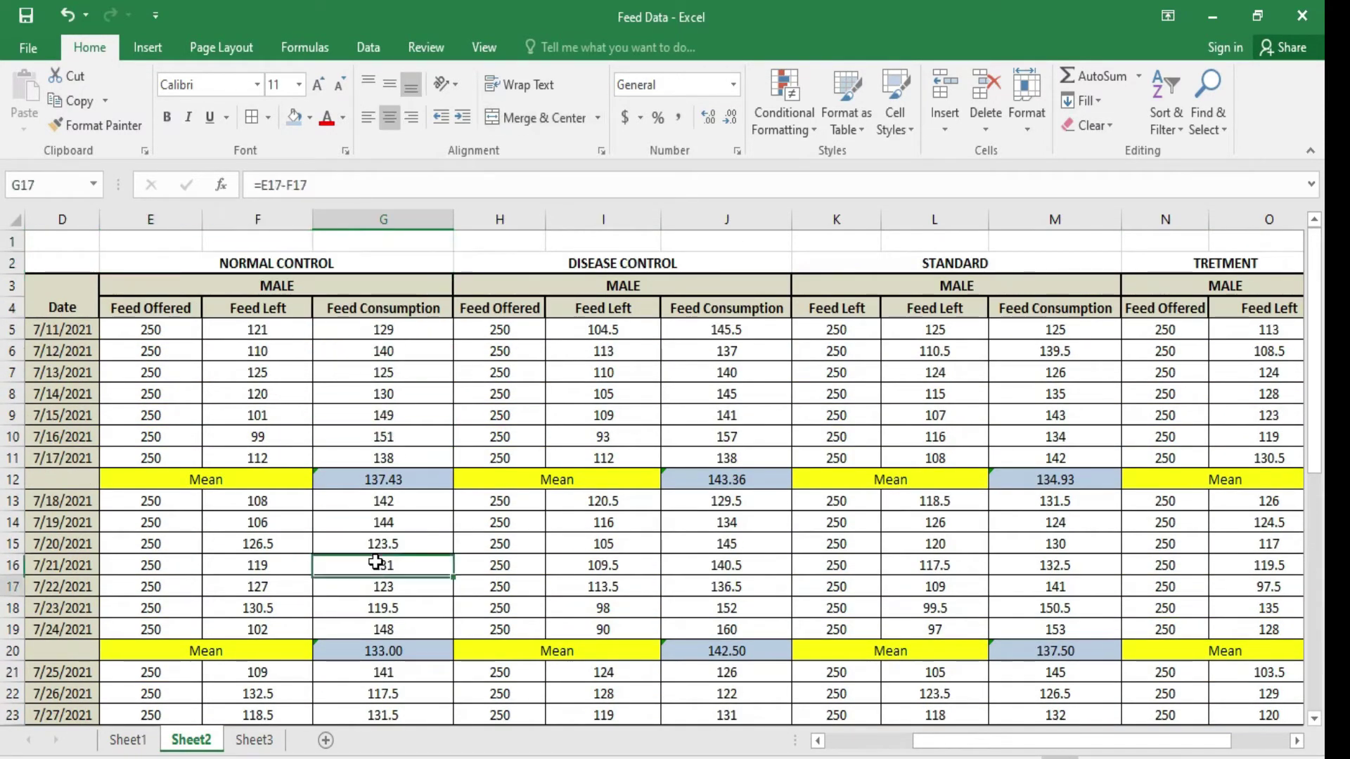
key("Down")
key("Down")
key("Down")
key("Down")
key("Down")
key("Down")
key("Down")
key("Down")
key("Down")
key("Down")
key("Down")
key("Down")
key("Down")
key("Down")
key("Down")
key("Down")
key("Down")
key("Down")
key("Down")
key("Down")
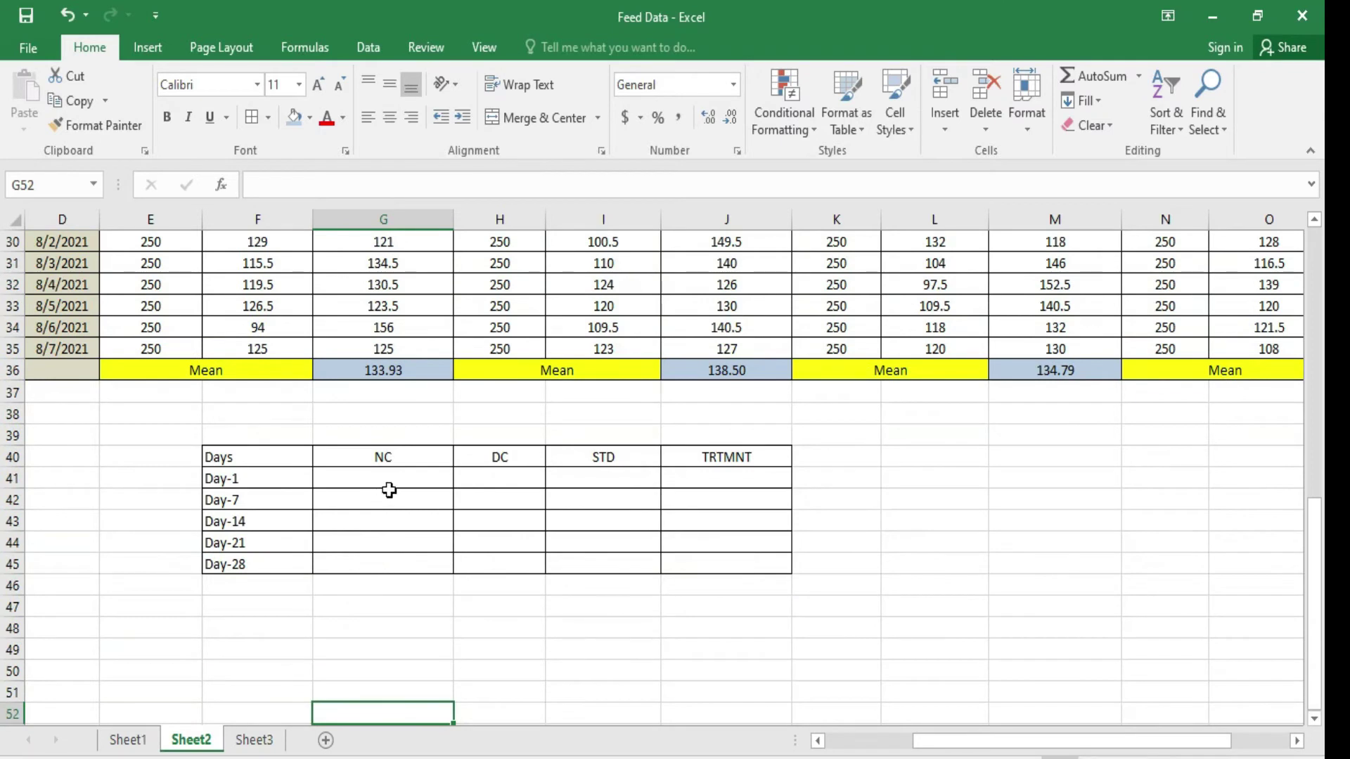
Step: Link the Day-1 NC cell G41 to the first Normal Control feed consumption value with the formula =G5
left_click(375, 481)
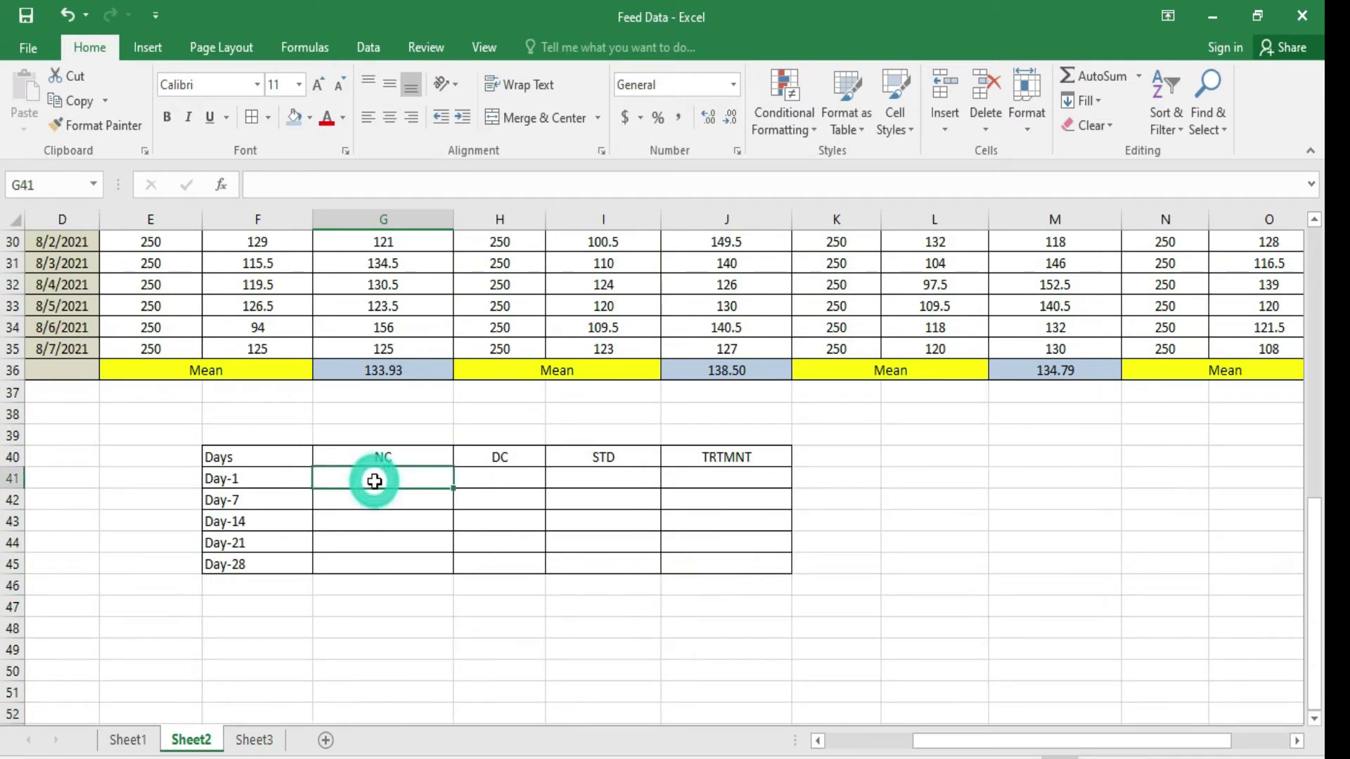
type("=")
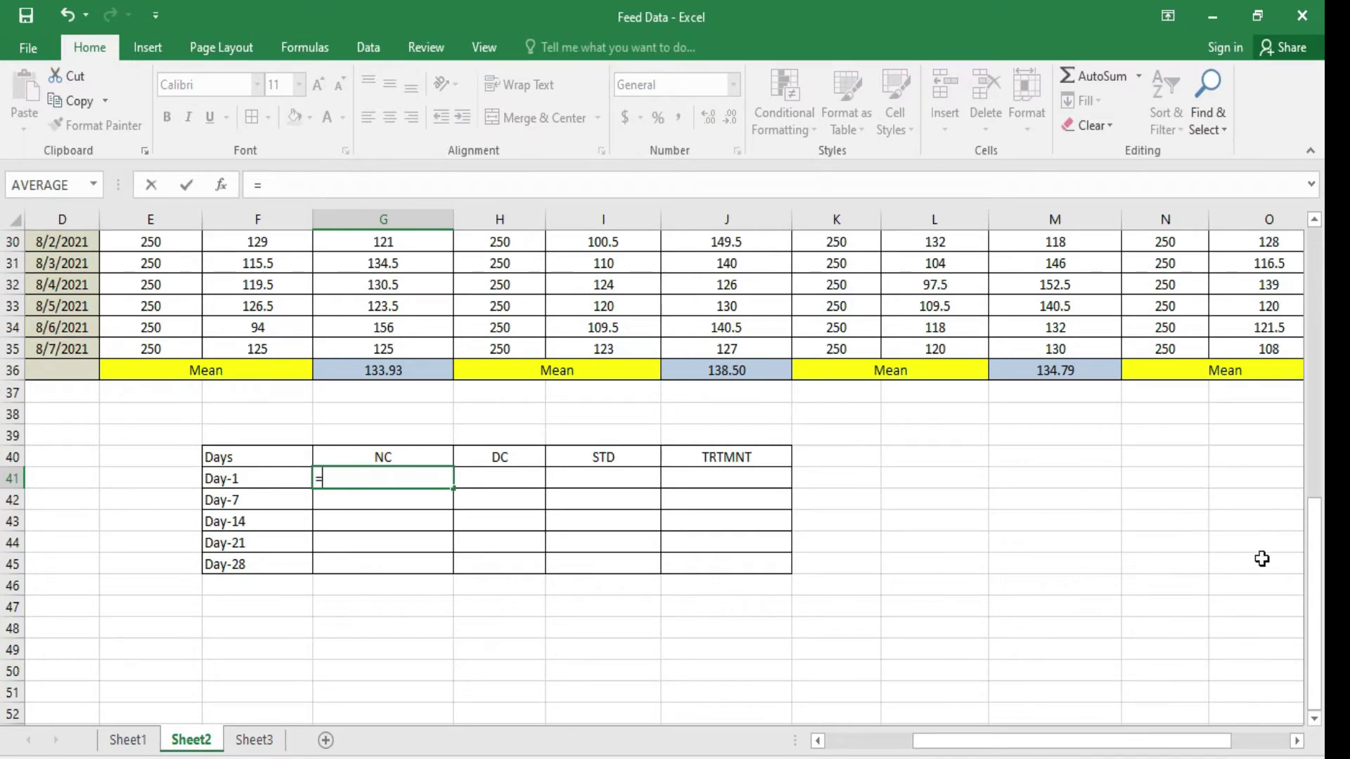
left_click_drag(1311, 566, 1312, 364)
left_click_drag(3, 375, 6, 302)
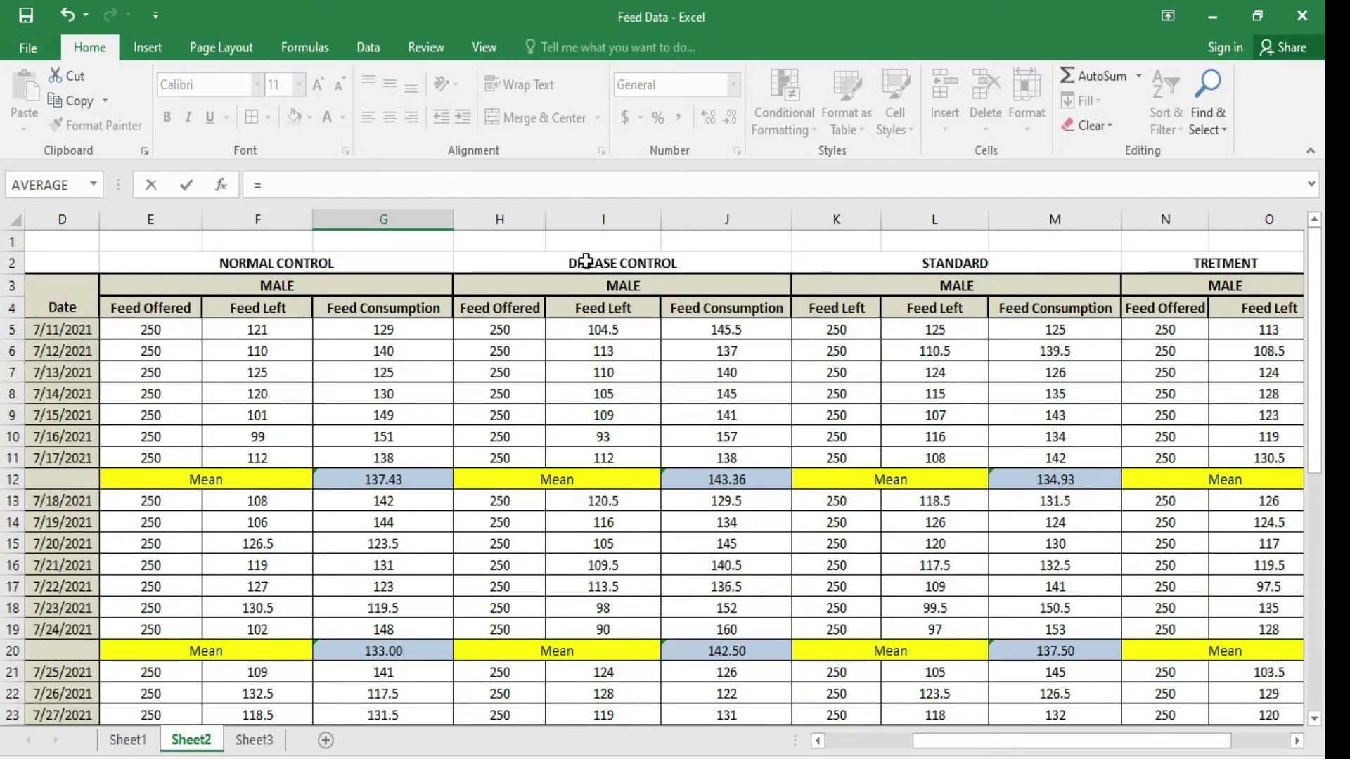
left_click(422, 337)
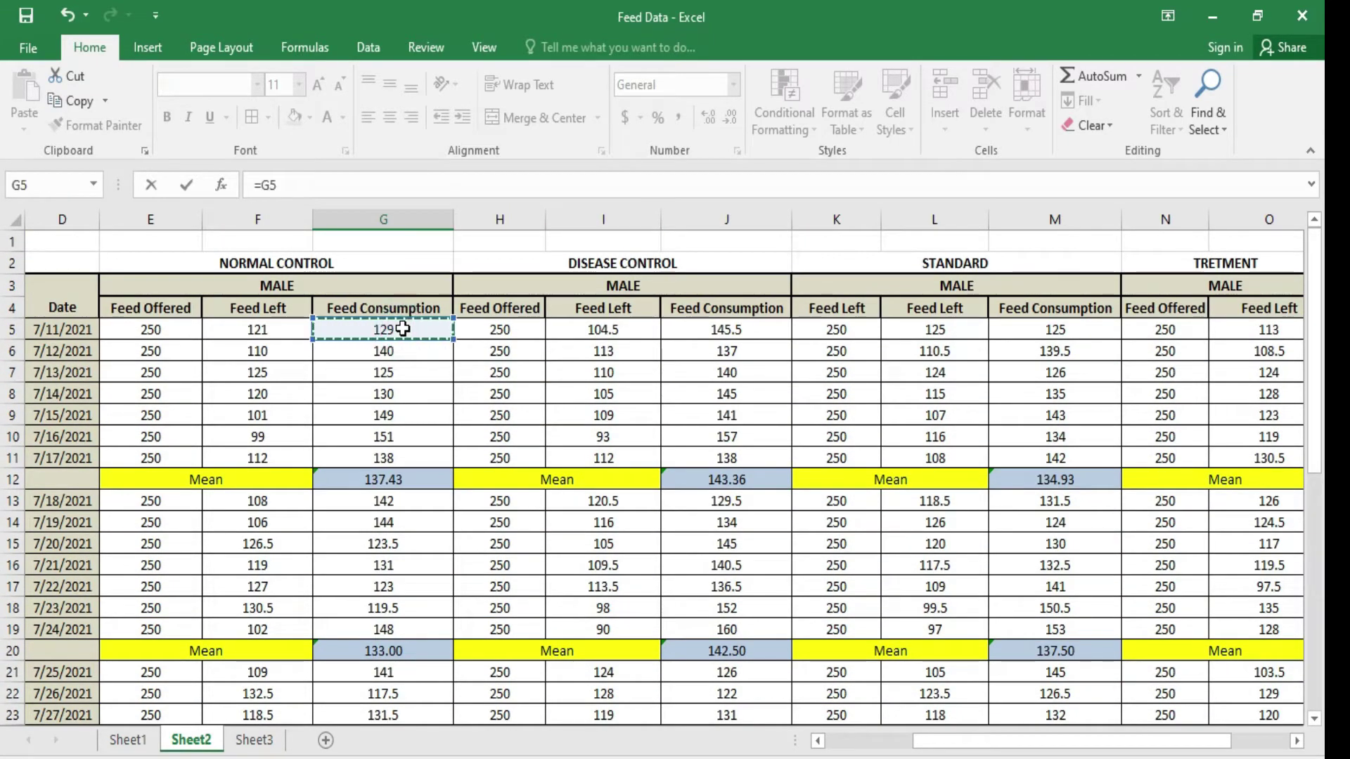
key("Escape")
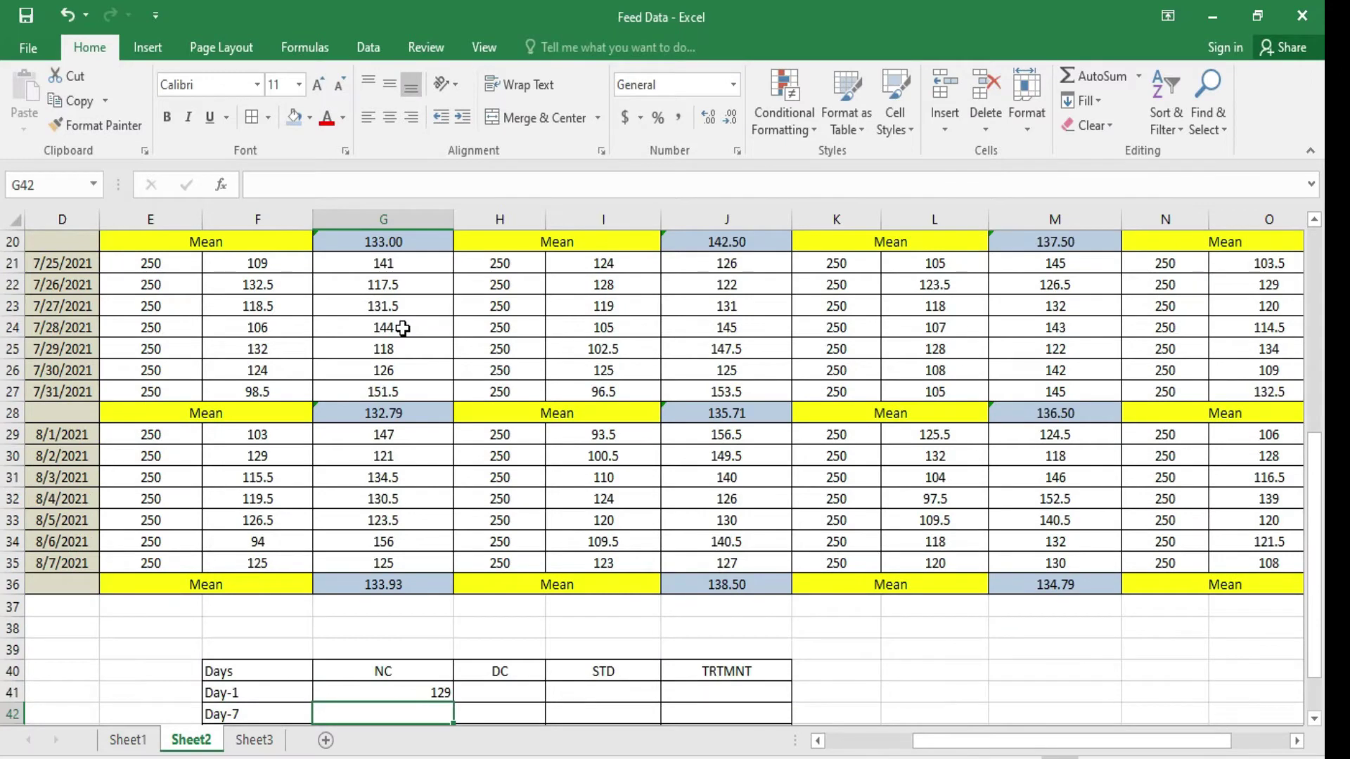
left_click(357, 695)
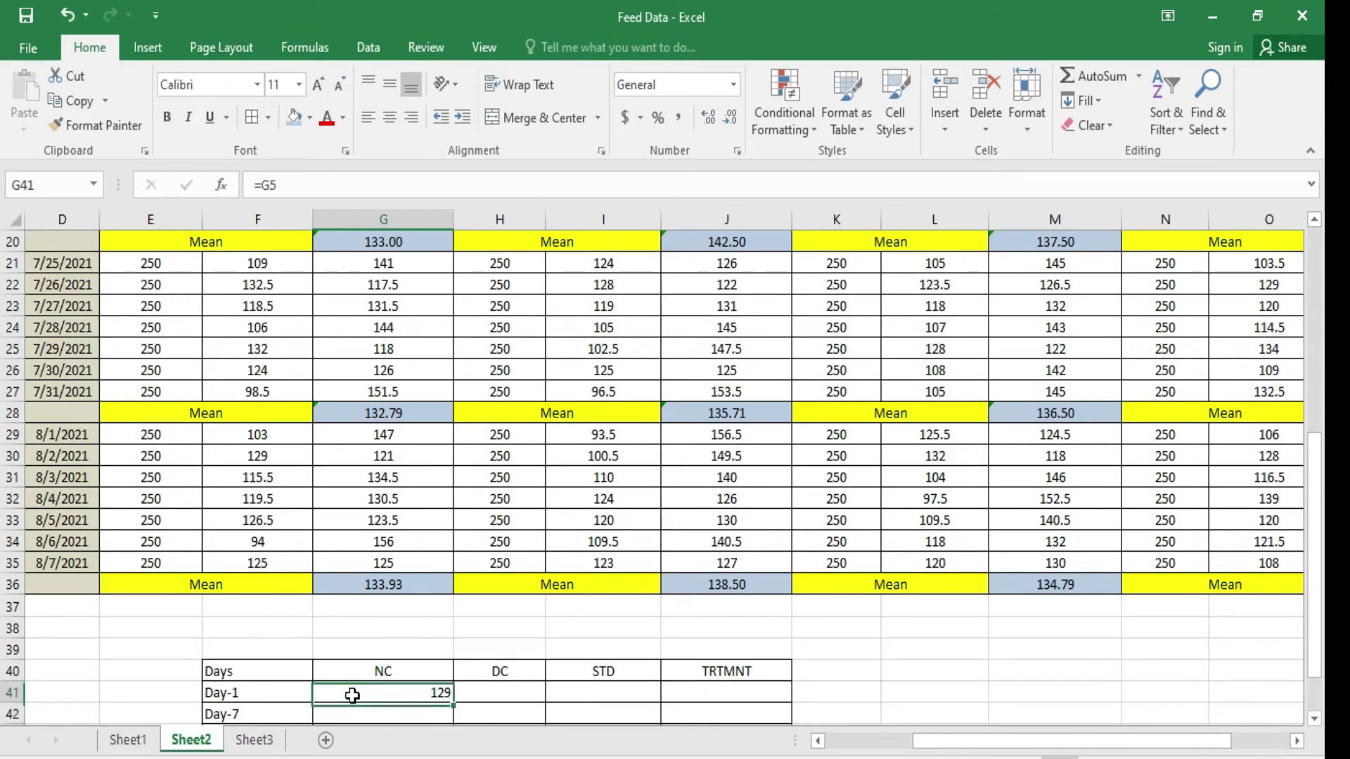
Step: Link the Day-7 NC cell G42 to the first Normal Control weekly mean with the formula =G12
left_click(343, 716)
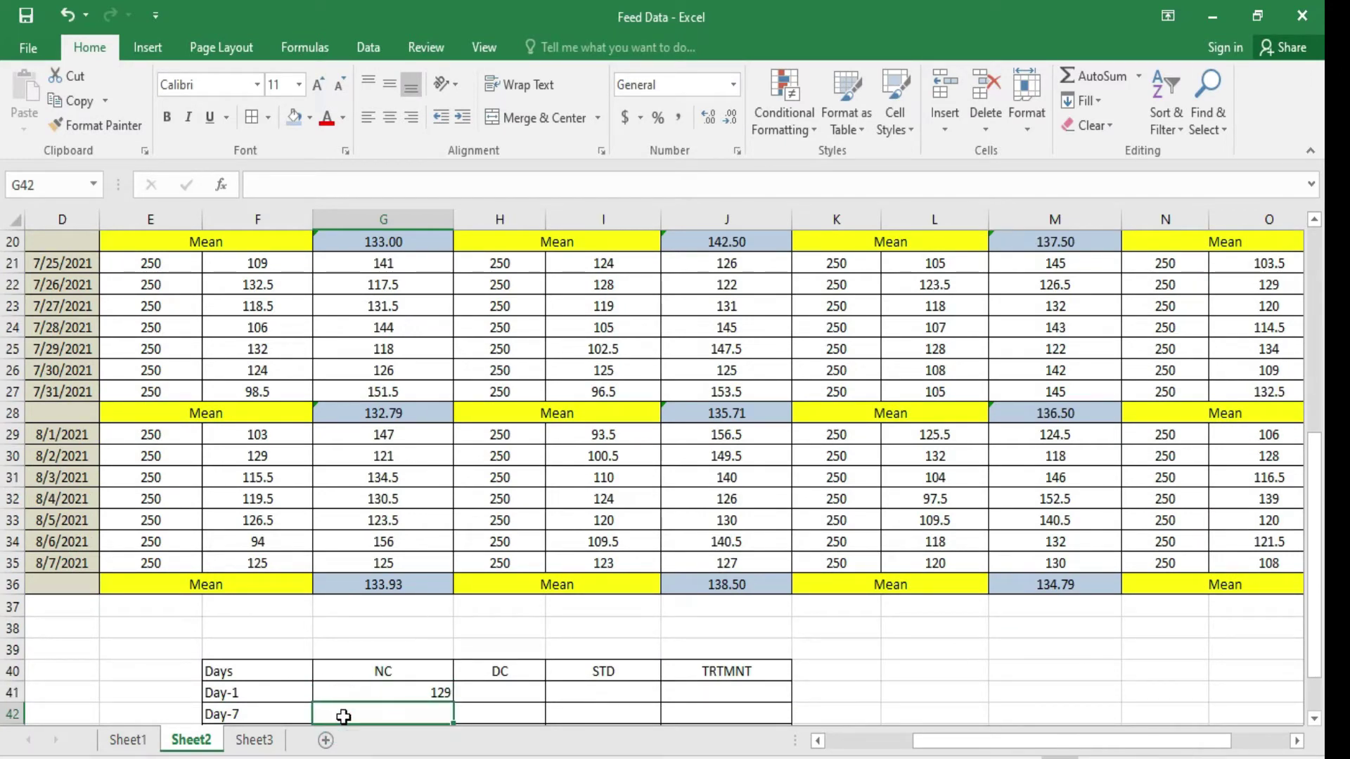
type("=")
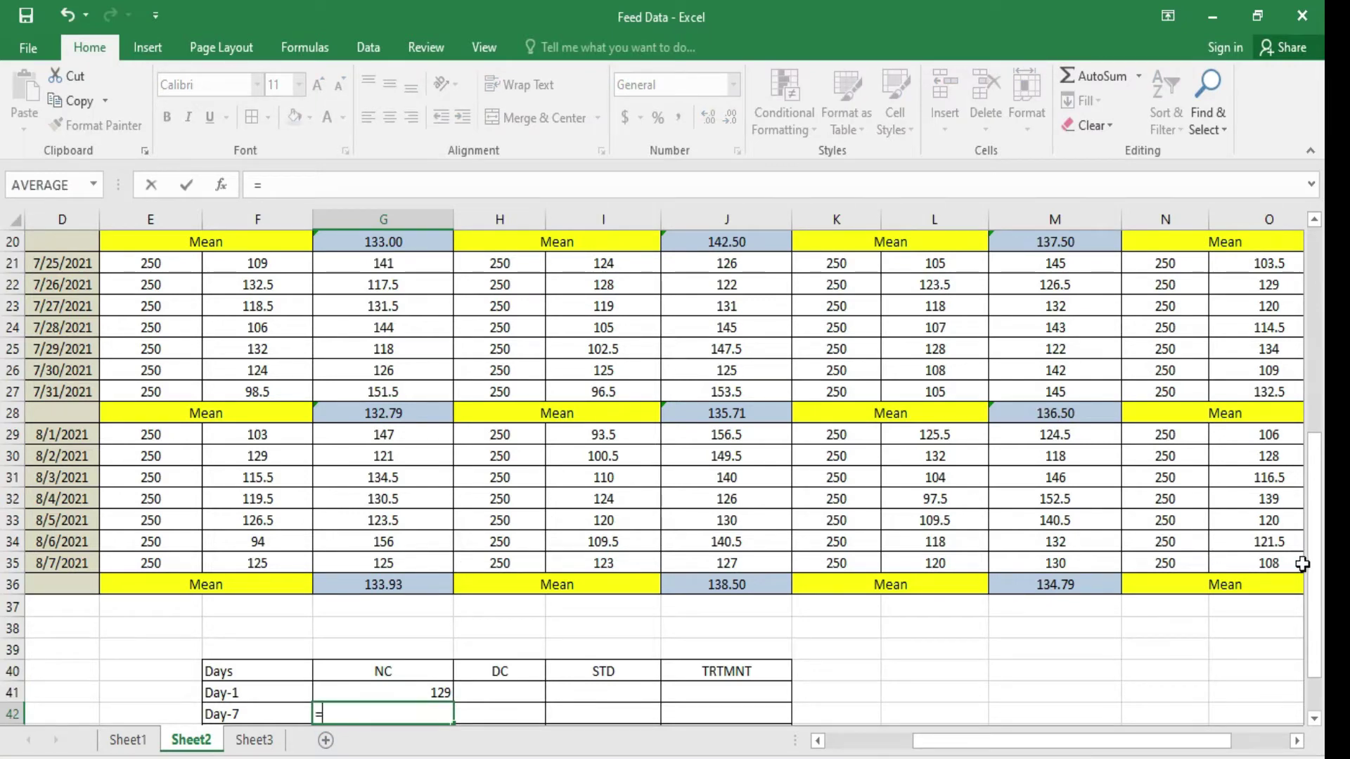
scroll(1316, 573, "up", 6)
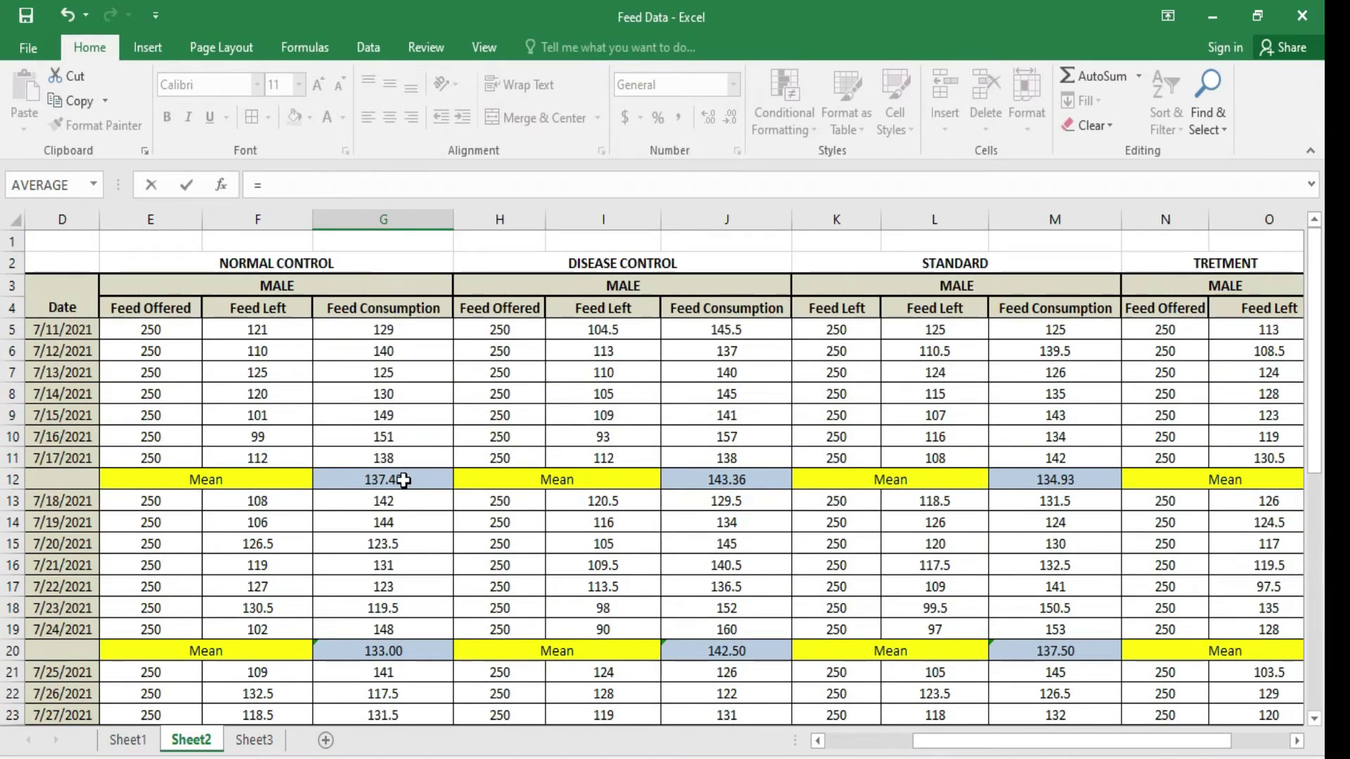
left_click(402, 480)
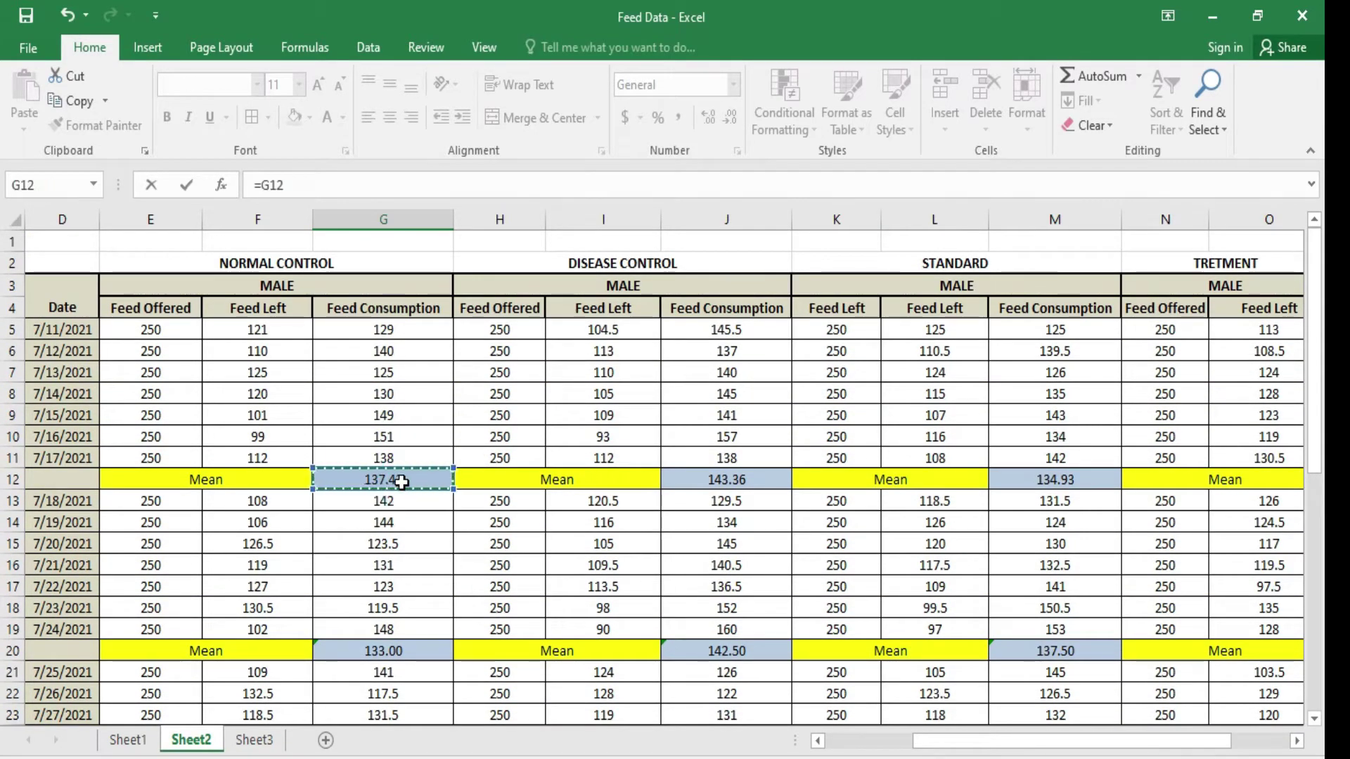
key("Return")
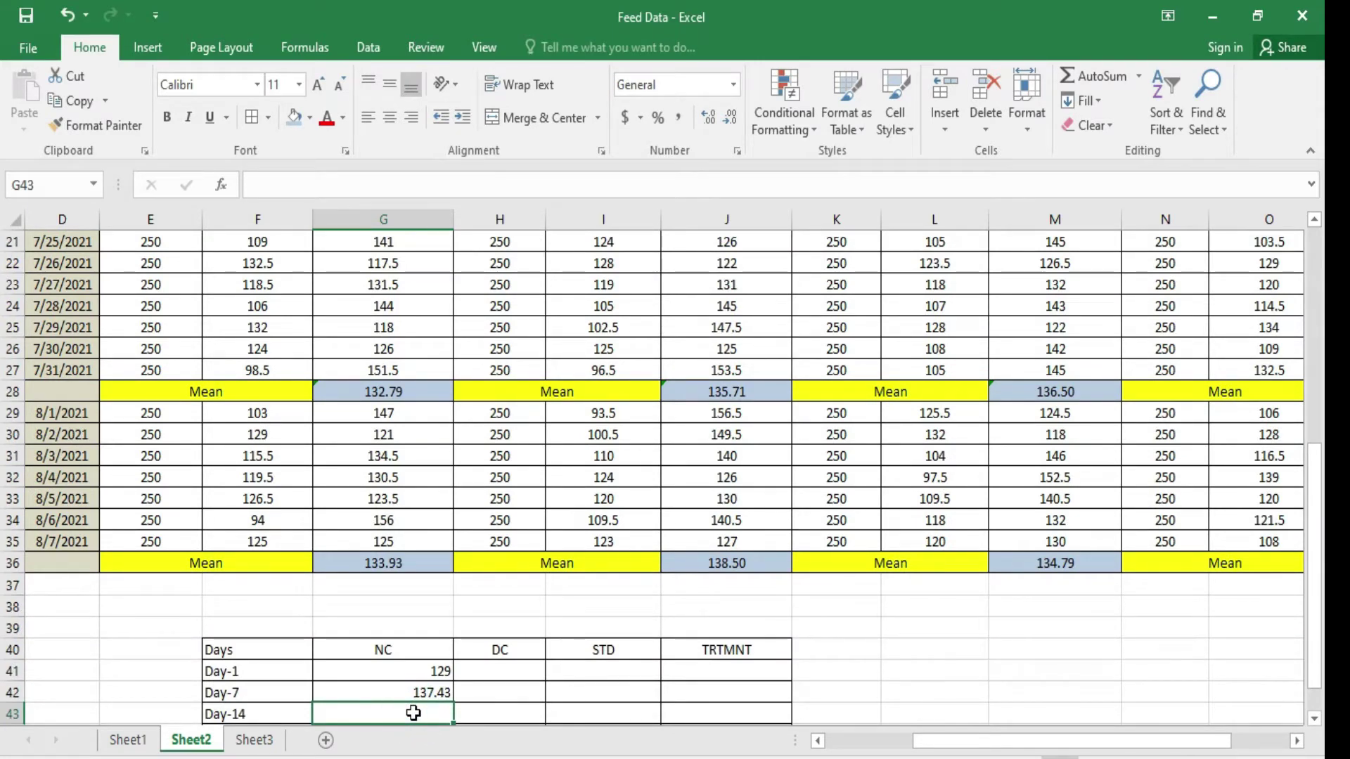
Step: Link the Day-14 NC cell G43 to the second Normal Control weekly mean with the formula =G20
type("=")
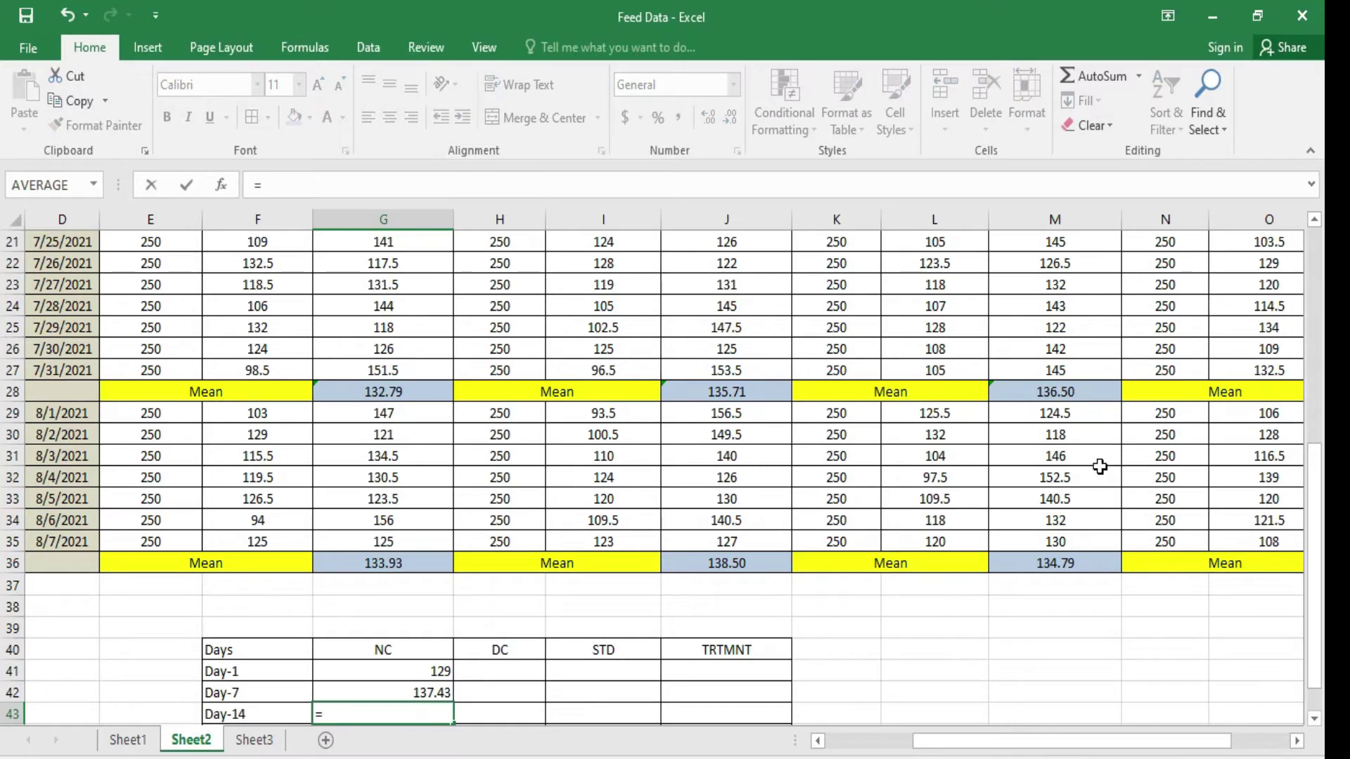
left_click_drag(1313, 530, 1320, 355)
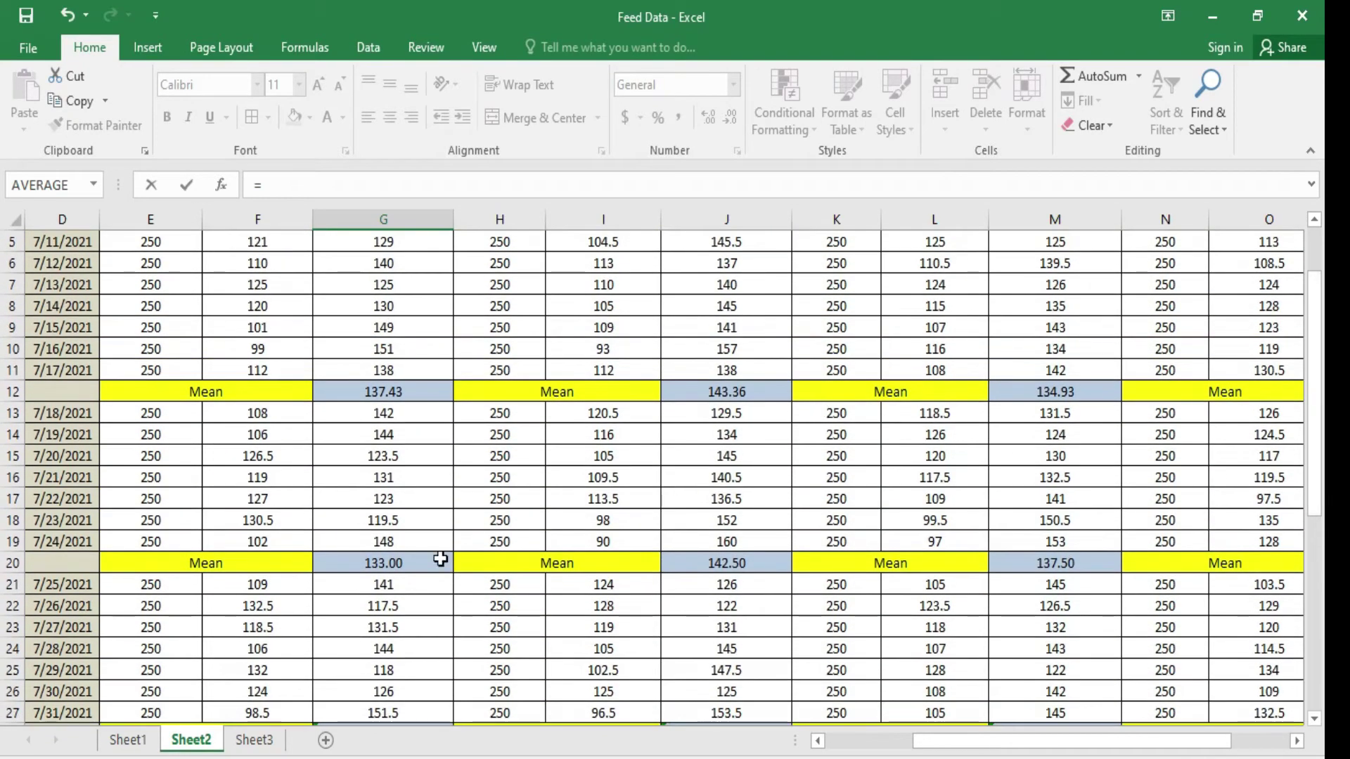
left_click(374, 563)
key("Return")
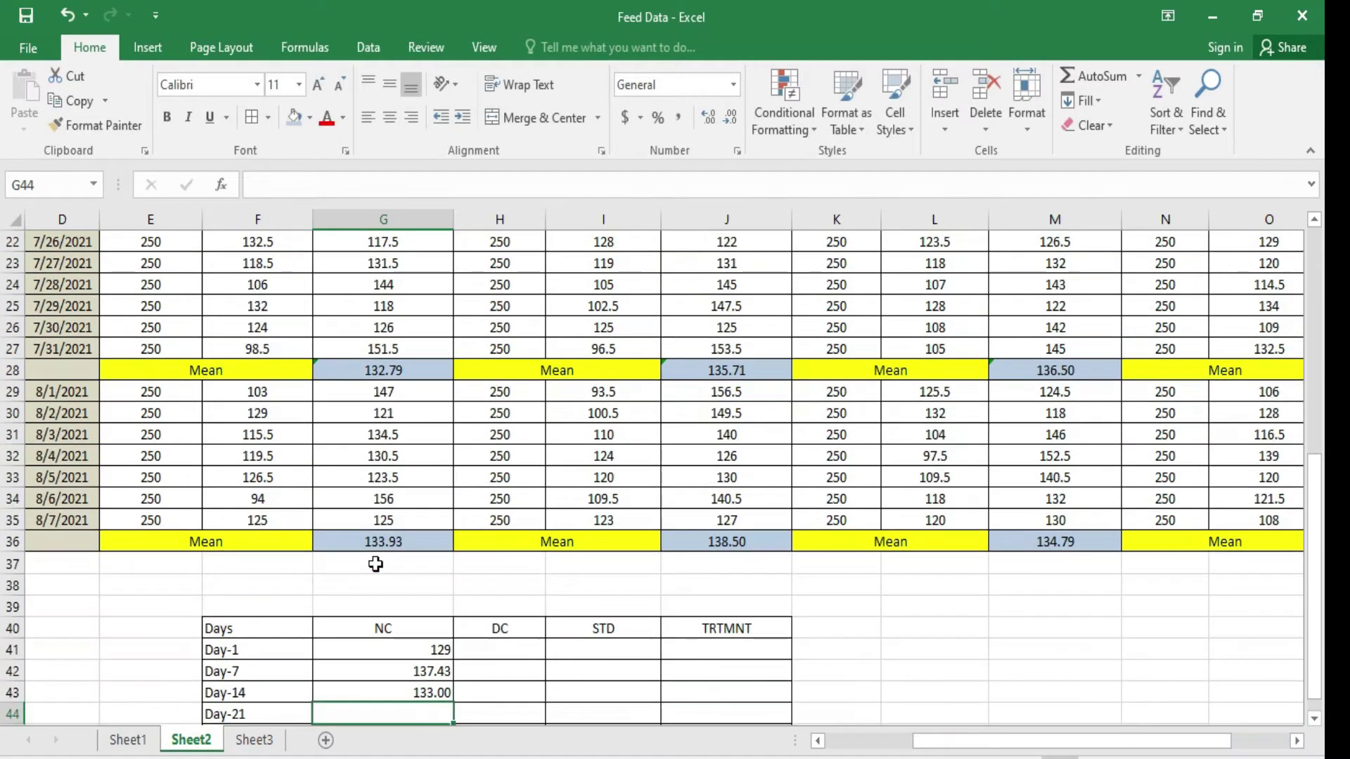
Step: Fill the Day-21 NC cell G44 with a link to the Normal Control mean in G20
left_click(402, 714)
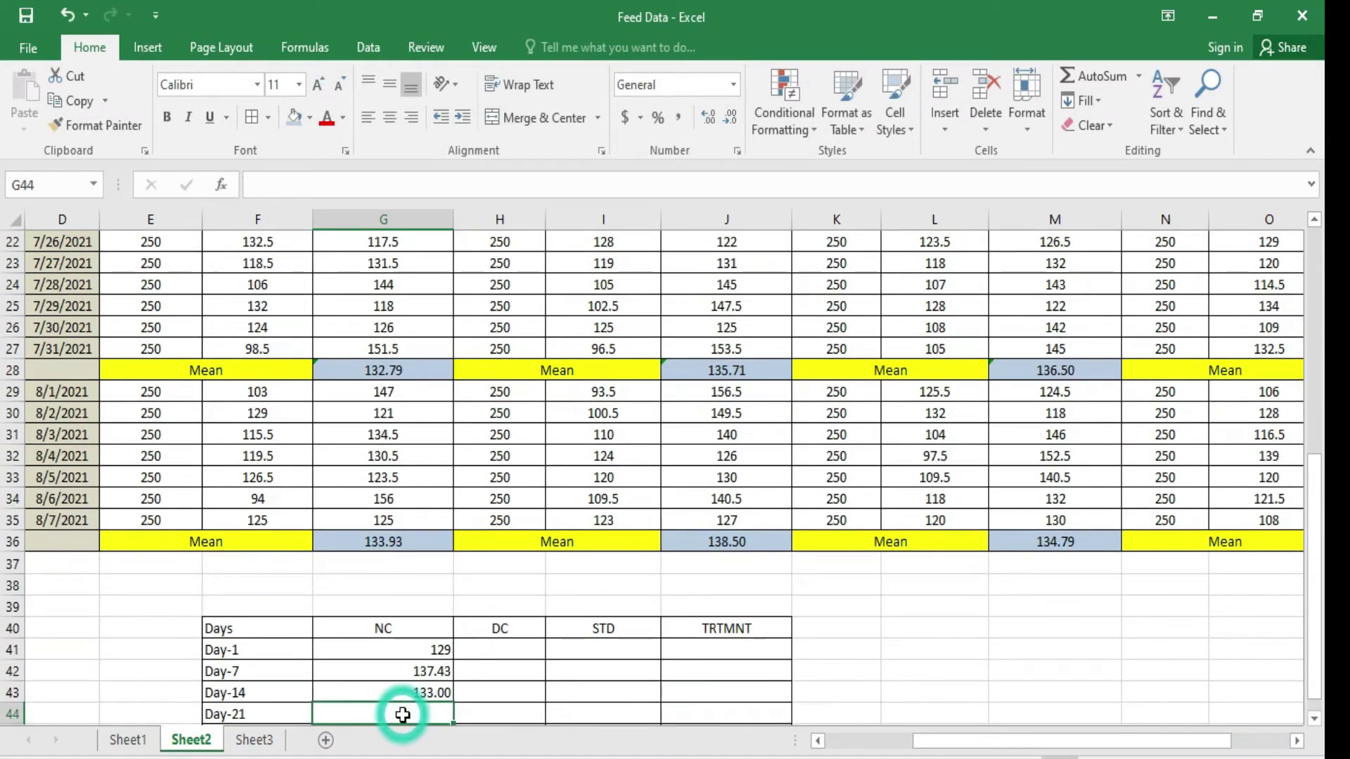
type("=")
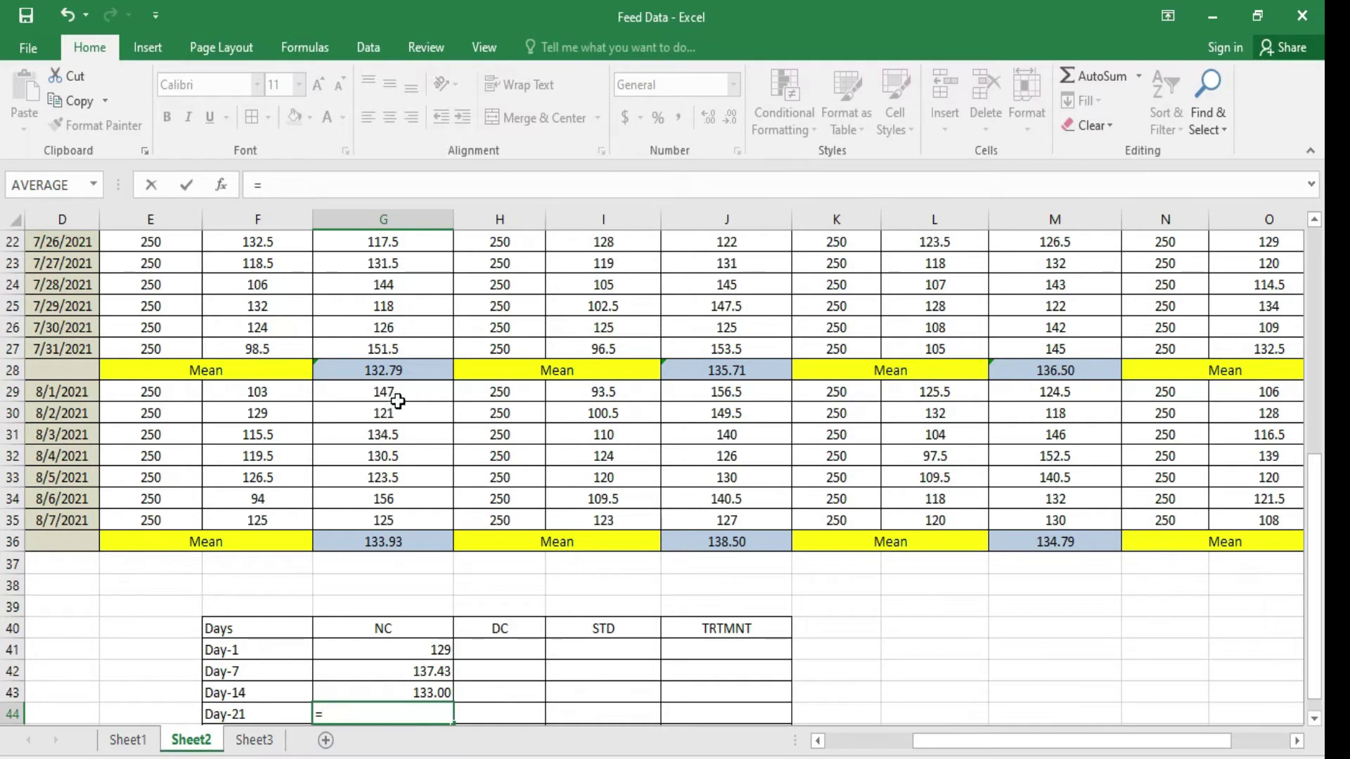
left_click(416, 371)
key("BackSpace")
key("BackSpace")
key("BackSpace")
scroll(994, 430, "up", 1)
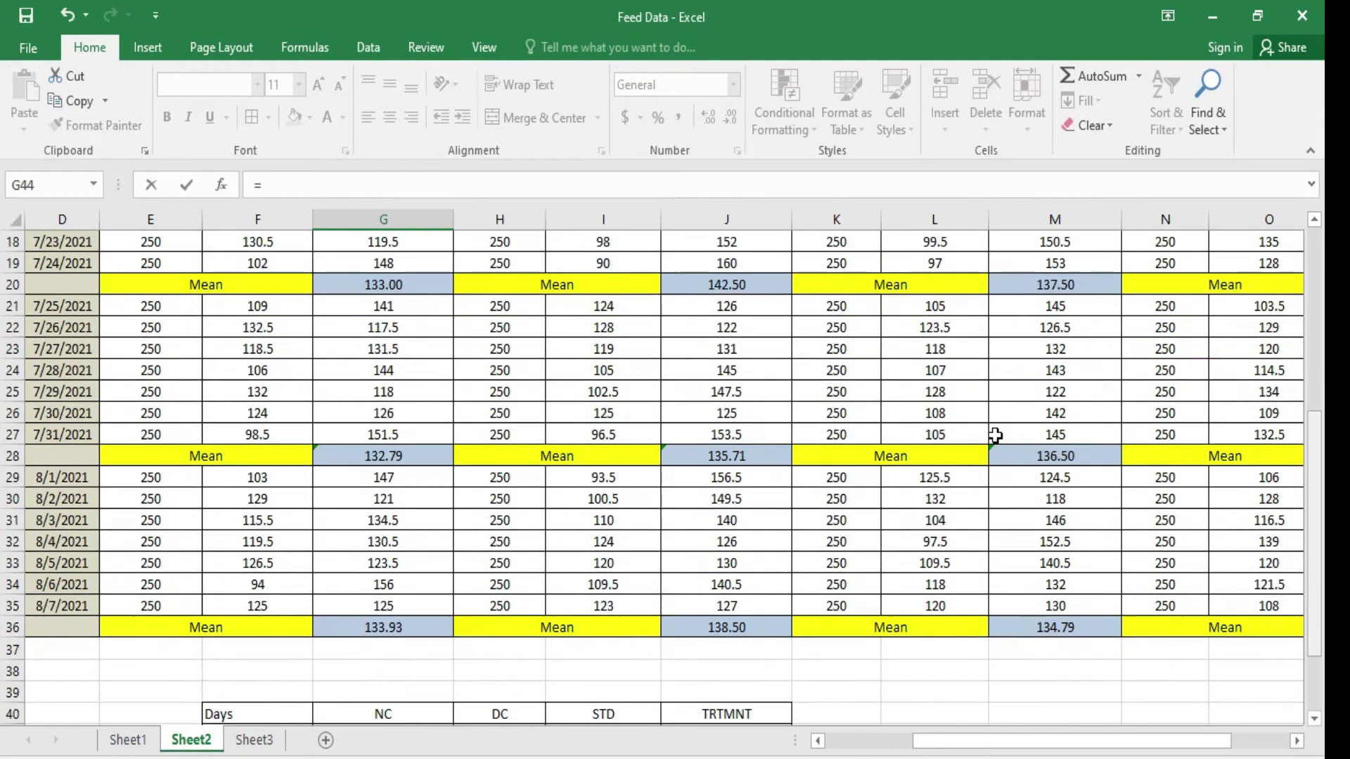
left_click(385, 284)
key("Return")
Step: Check the NC values in the summary table against the weekly means in the Normal Control feed consumption column
key("Up")
key("Down")
key("Up")
key("Up")
key("Up")
key("Up")
key("Up")
key("Up")
key("Up")
key("Up")
key("Up")
key("Up")
key("Up")
key("Up")
key("Up")
key("Up")
key("Up")
key("Up")
key("Up")
key("Up")
key("Up")
key("Up")
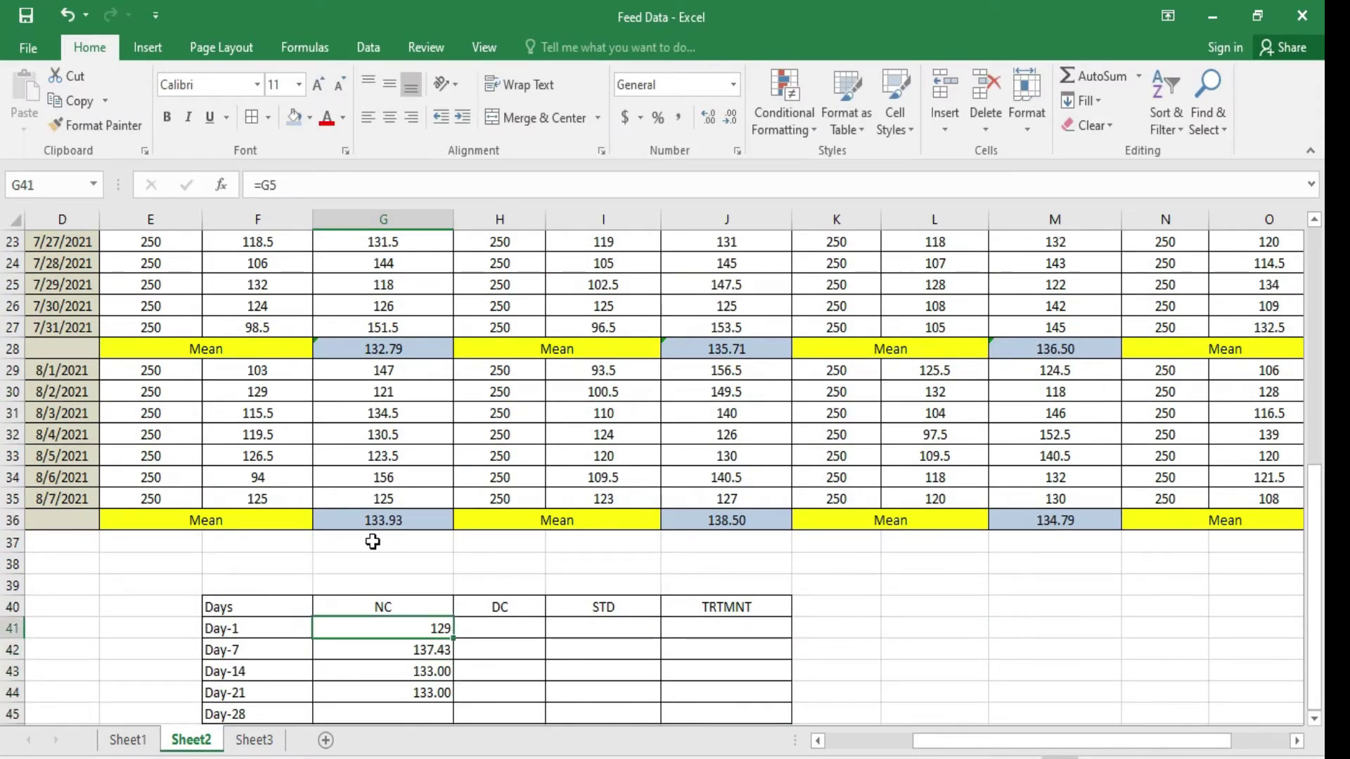
key("Down")
key("Down")
key("Down")
key("Down")
key("Down")
key("Down")
key("Up")
key("Up")
key("Up")
key("Up")
key("Up")
key("Up")
key("Up")
key("Up")
key("Up")
key("Down")
key("Down")
key("Down")
key("Down")
key("Down")
key("Down")
key("Down")
key("Down")
key("Down")
key("Down")
key("Down")
key("Down")
key("Down")
key("Down")
key("Down")
key("Down")
key("Down")
key("Down")
key("Down")
key("Down")
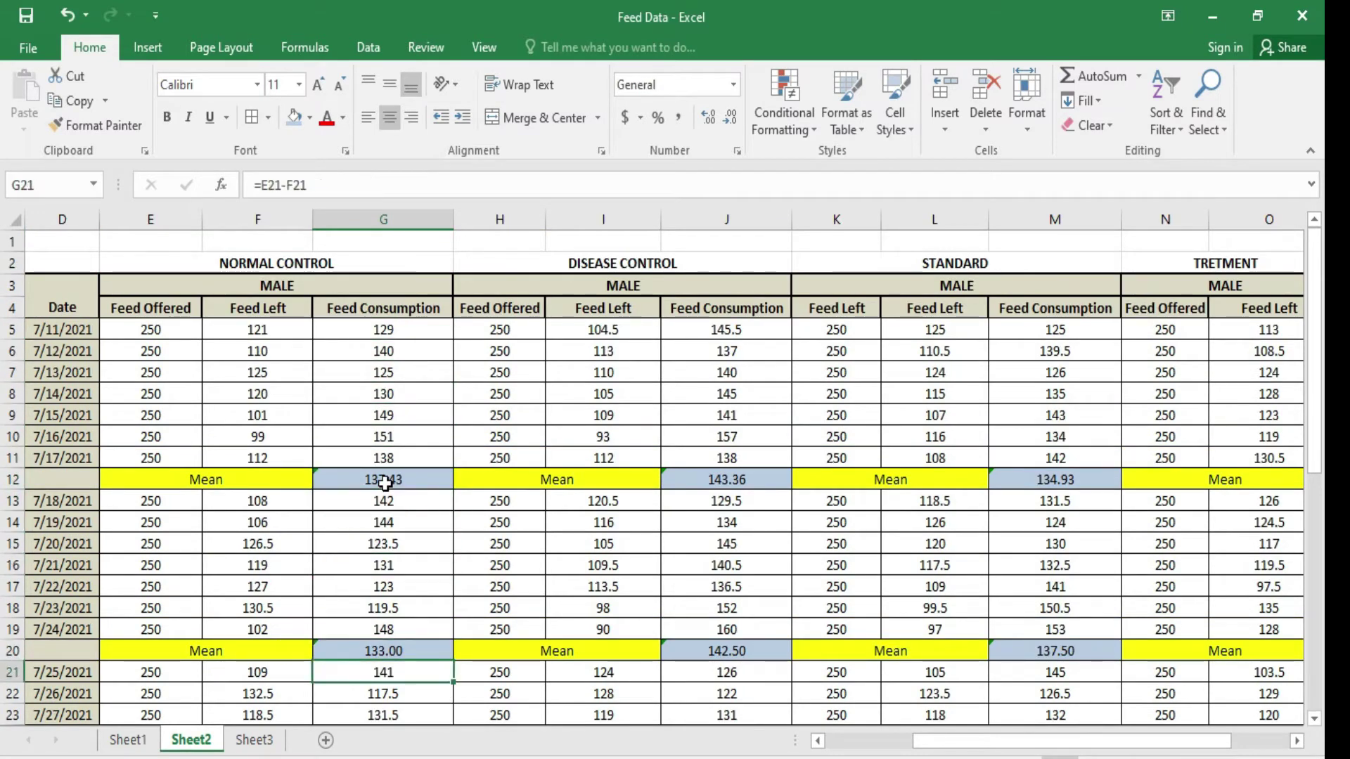
Step: Examine the day numbers and dates beside the weekly mean rows, comparing them with the summary table's day labels
key("Left")
key("Left")
key("Left")
key("Left")
key("Left")
key("Left")
key("Down")
key("Down")
key("Down")
key("Down")
key("Down")
key("Down")
key("Down")
key("Down")
key("Down")
key("Down")
key("Down")
key("Down")
key("Down")
key("Down")
key("Down")
key("Down")
key("Down")
key("Down")
key("Down")
key("Down")
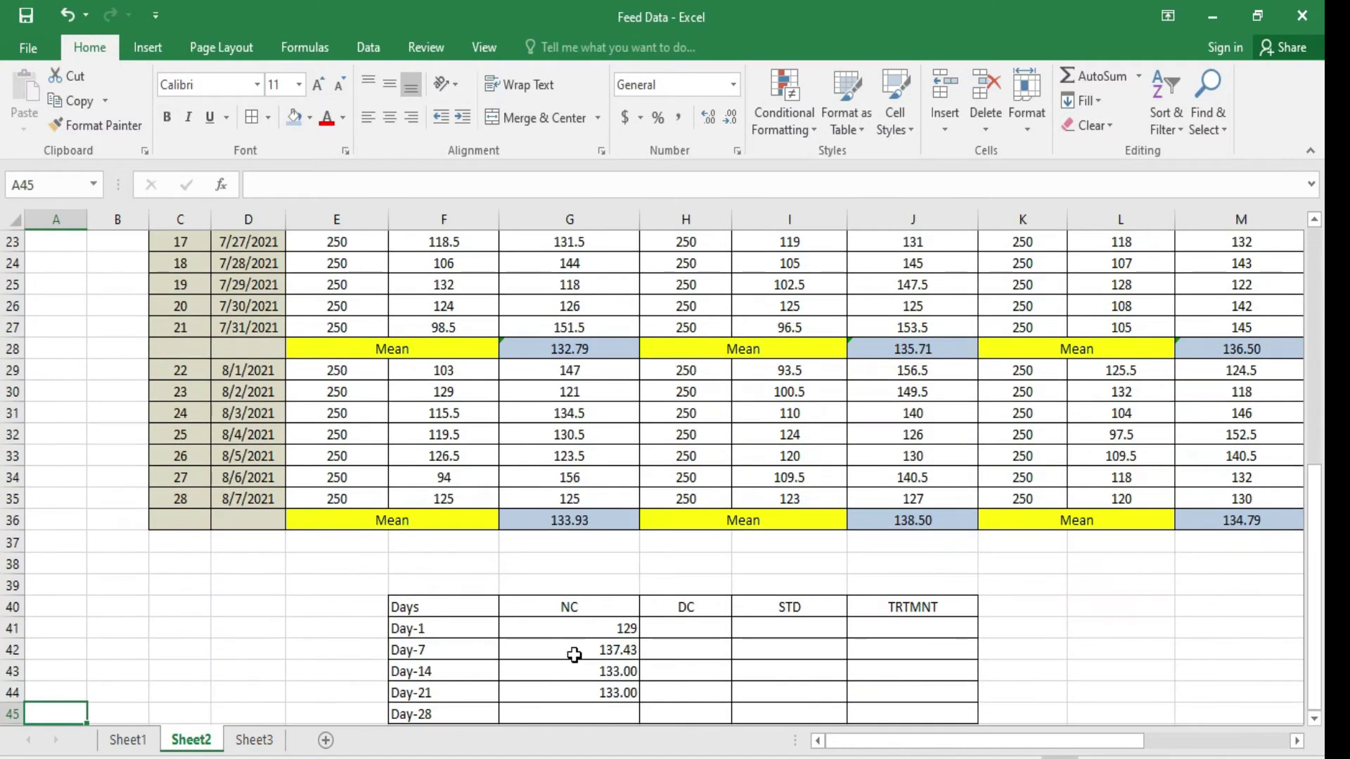
key("Up")
key("Up")
key("Up")
key("Up")
key("Up")
key("Up")
key("Up")
key("Up")
key("Up")
key("Up")
key("Up")
key("Up")
key("Up")
key("Up")
key("Up")
key("Up")
key("Up")
key("Up")
key("Up")
key("Up")
key("Up")
key("Up")
key("Up")
key("Up")
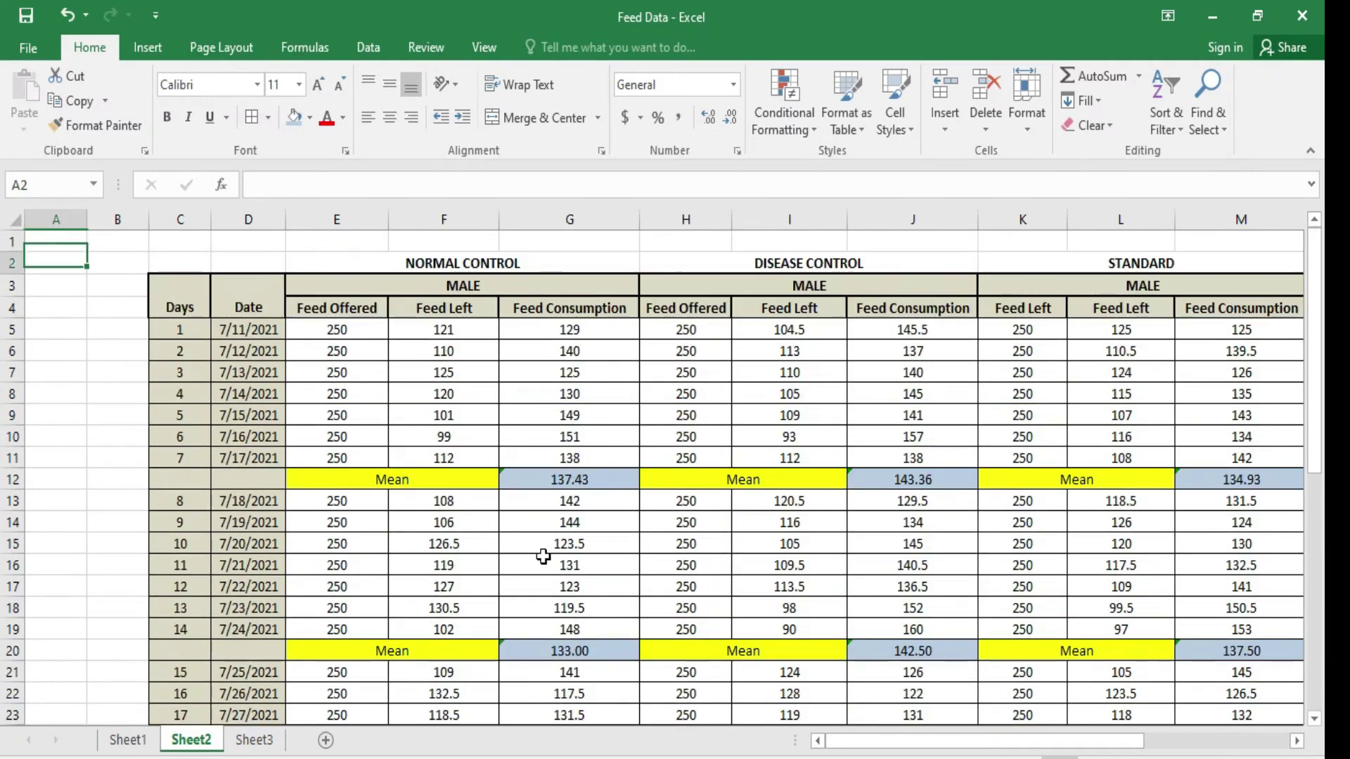
Step: Link the Day-28 NC cell G45 to the last Normal Control weekly mean with the formula =G36
key("Down")
key("Down")
key("Down")
key("Down")
key("Down")
key("Down")
key("Down")
key("Down")
key("Down")
key("Down")
key("Down")
key("Down")
key("Down")
key("Down")
key("Down")
key("Down")
key("Down")
key("Down")
key("Down")
key("Down")
key("Down")
key("Down")
key("Down")
key("Down")
key("Down")
key("Down")
key("Down")
key("Down")
key("Down")
key("Down")
key("Down")
key("Down")
key("Down")
key("Down")
key("Down")
double_click(608, 521)
key("Return")
left_click(611, 538)
left_click(581, 349)
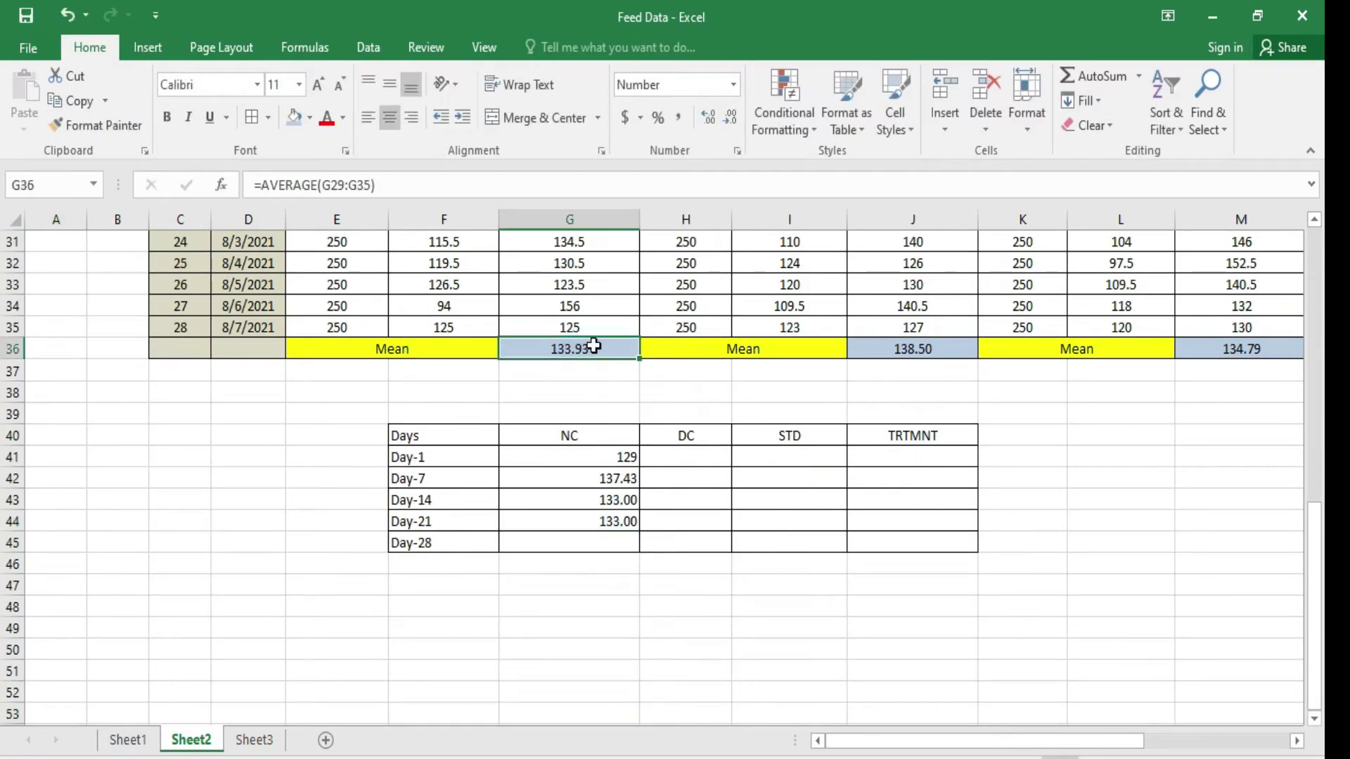
left_click(573, 543)
type("=")
left_click(588, 345)
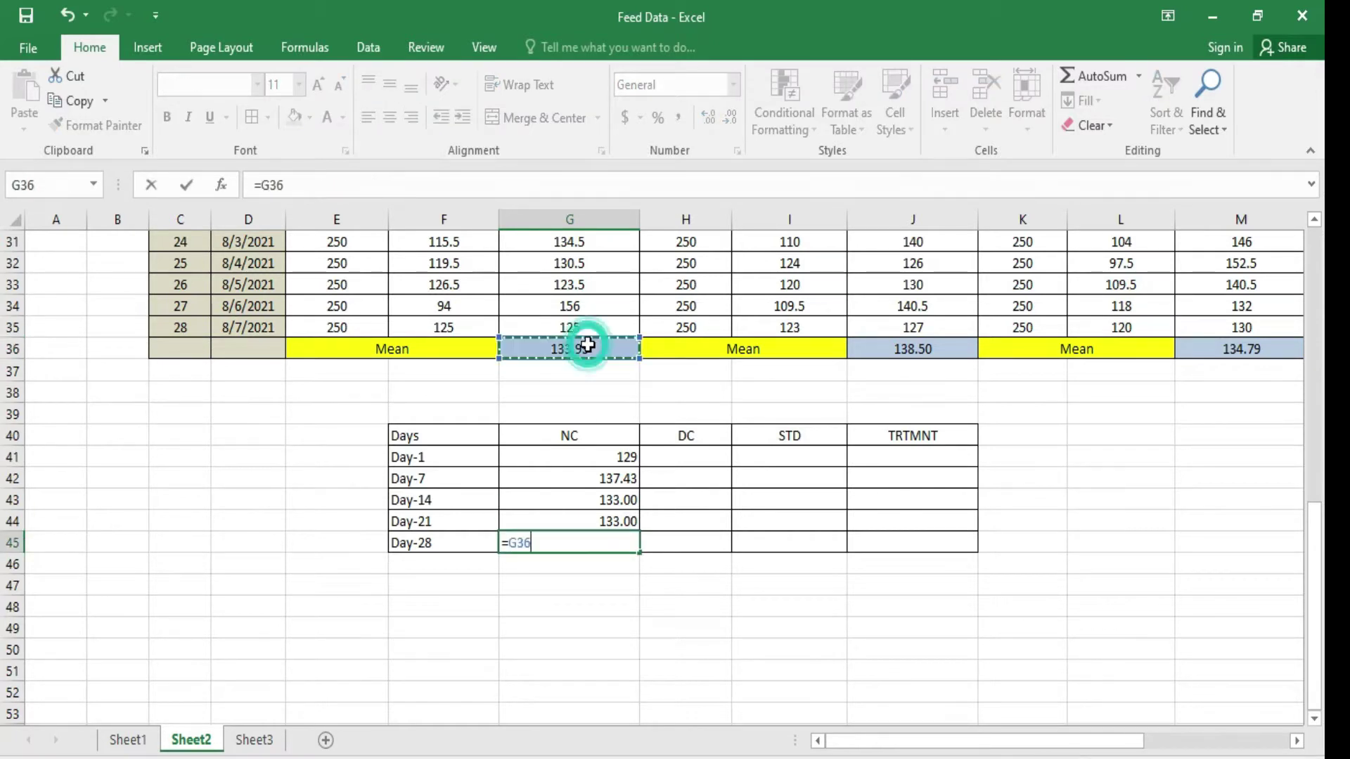
key("Return")
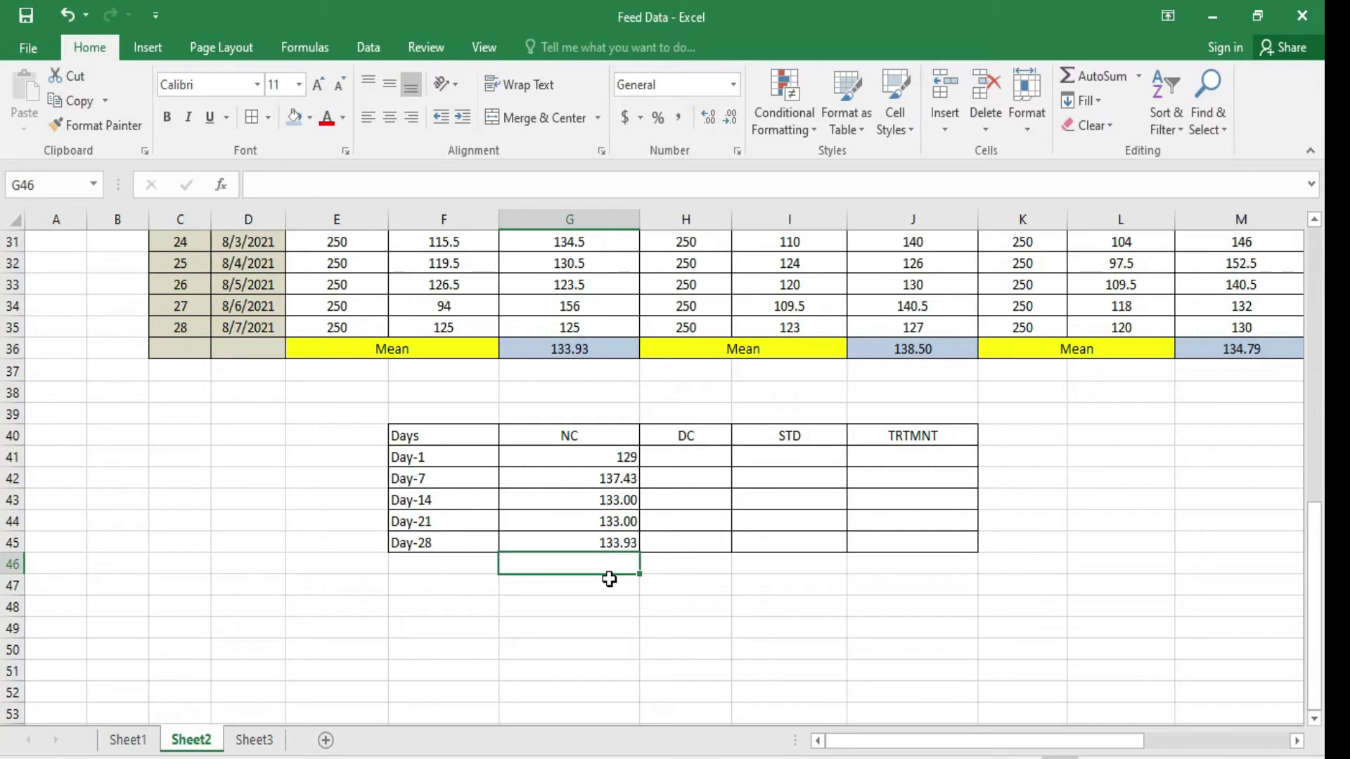
Step: Center the NC values for Day-1 through Day-28 in G41:G45 of the summary table
left_click(563, 455)
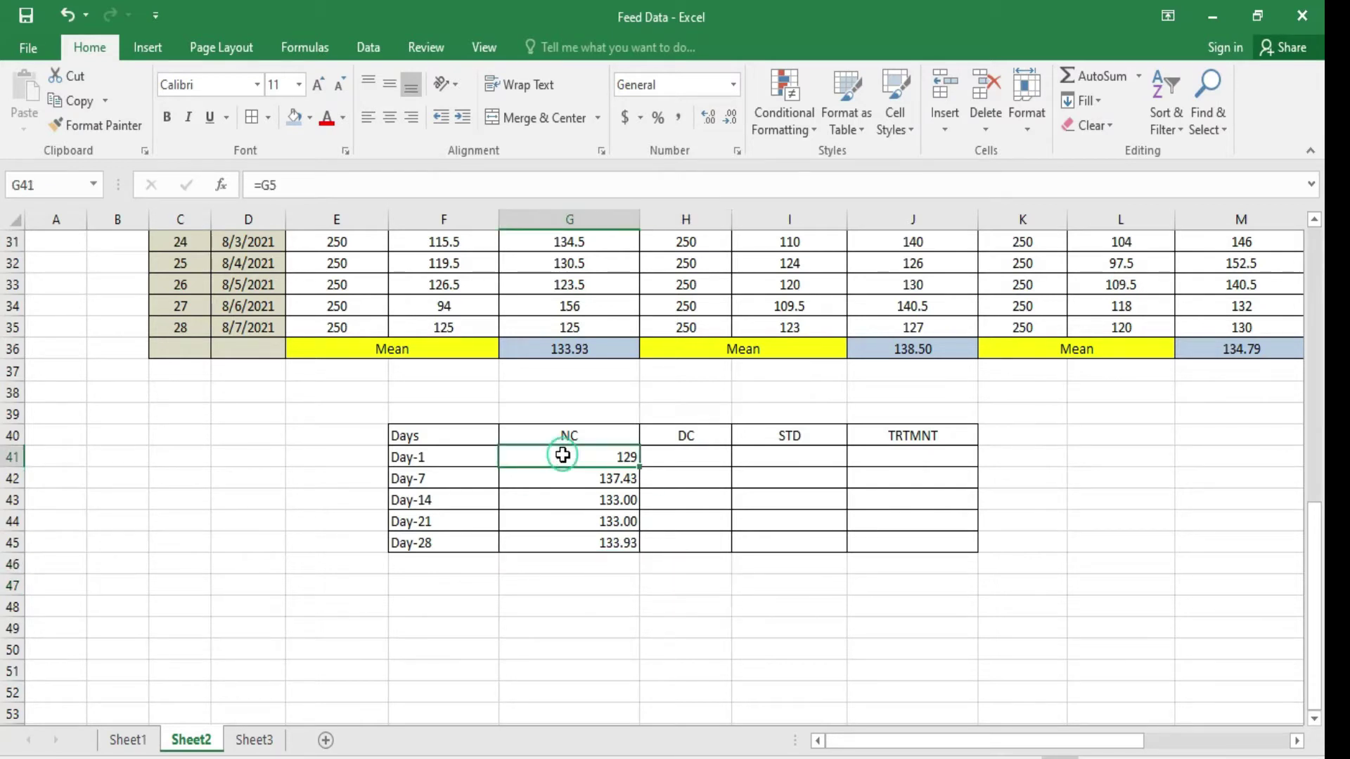
key("shift+Down")
key("shift+Down")
key("shift+Down")
key("shift+Down")
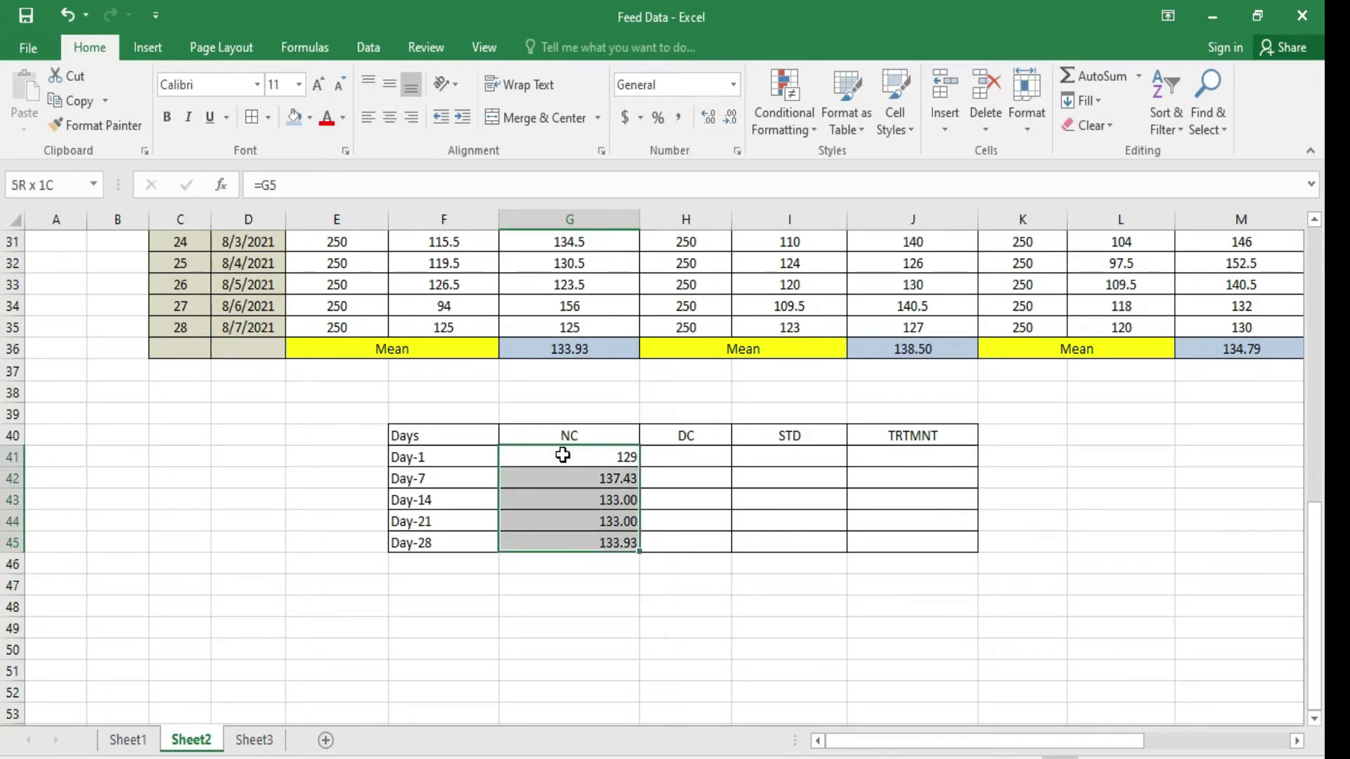
left_click(389, 125)
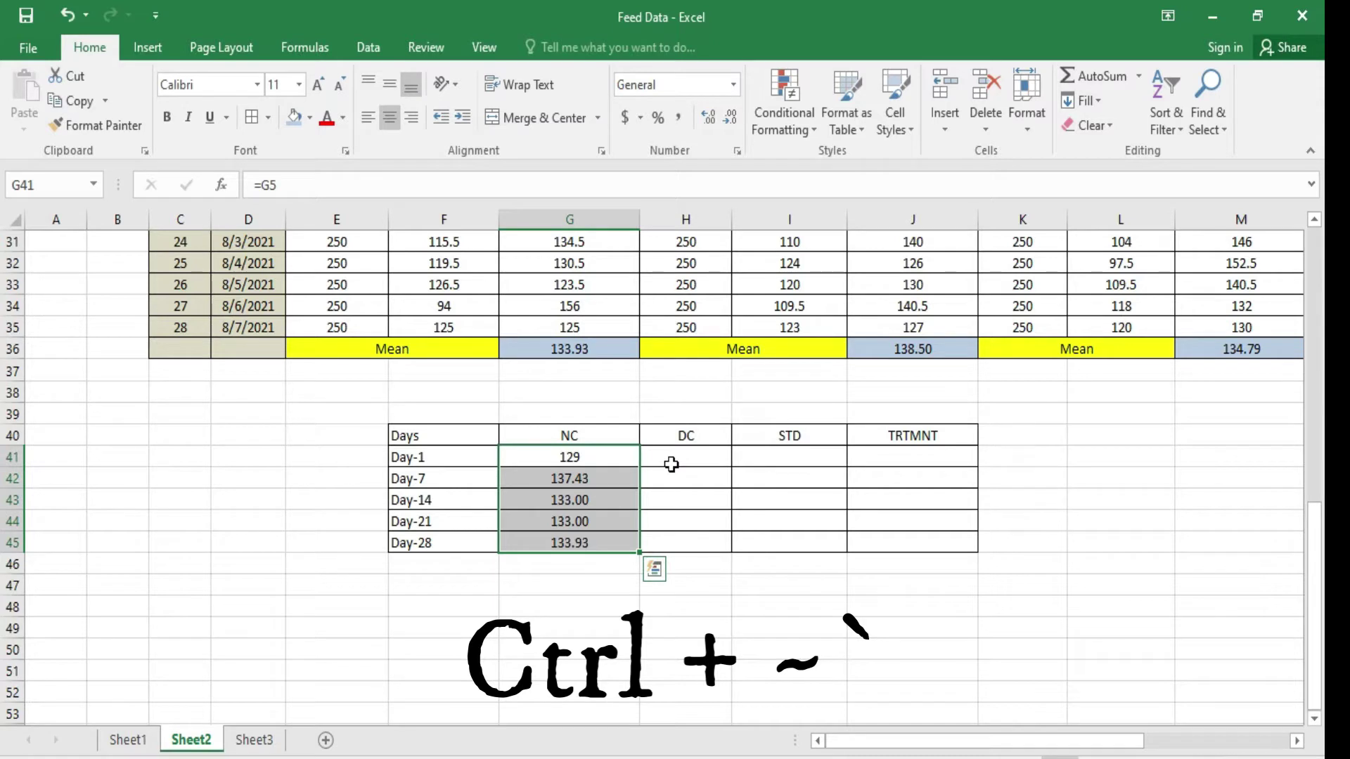
Step: Display the sheet's formulas instead of values and bring the summary table's group columns into view
key("ctrl+grave")
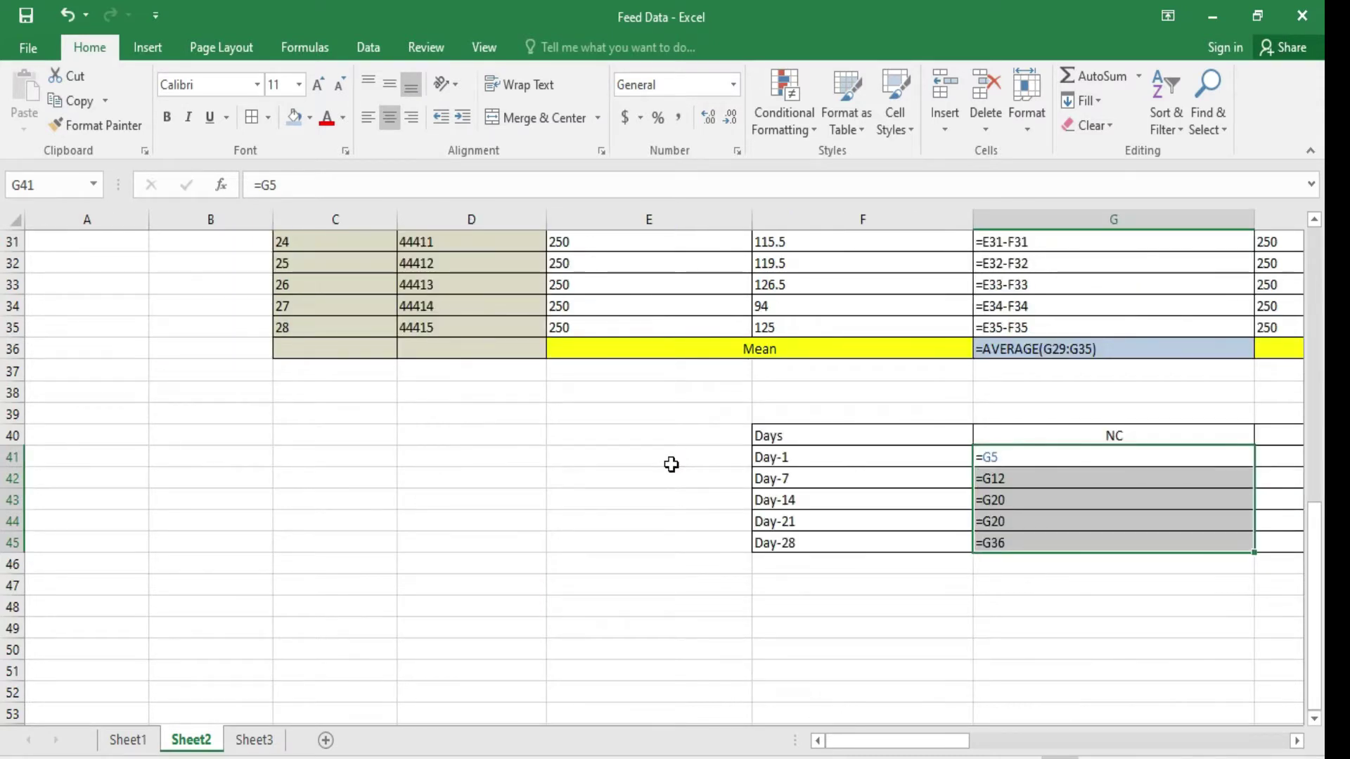
left_click(1295, 741)
left_click(1296, 741)
left_click(1296, 741)
left_click(1295, 741)
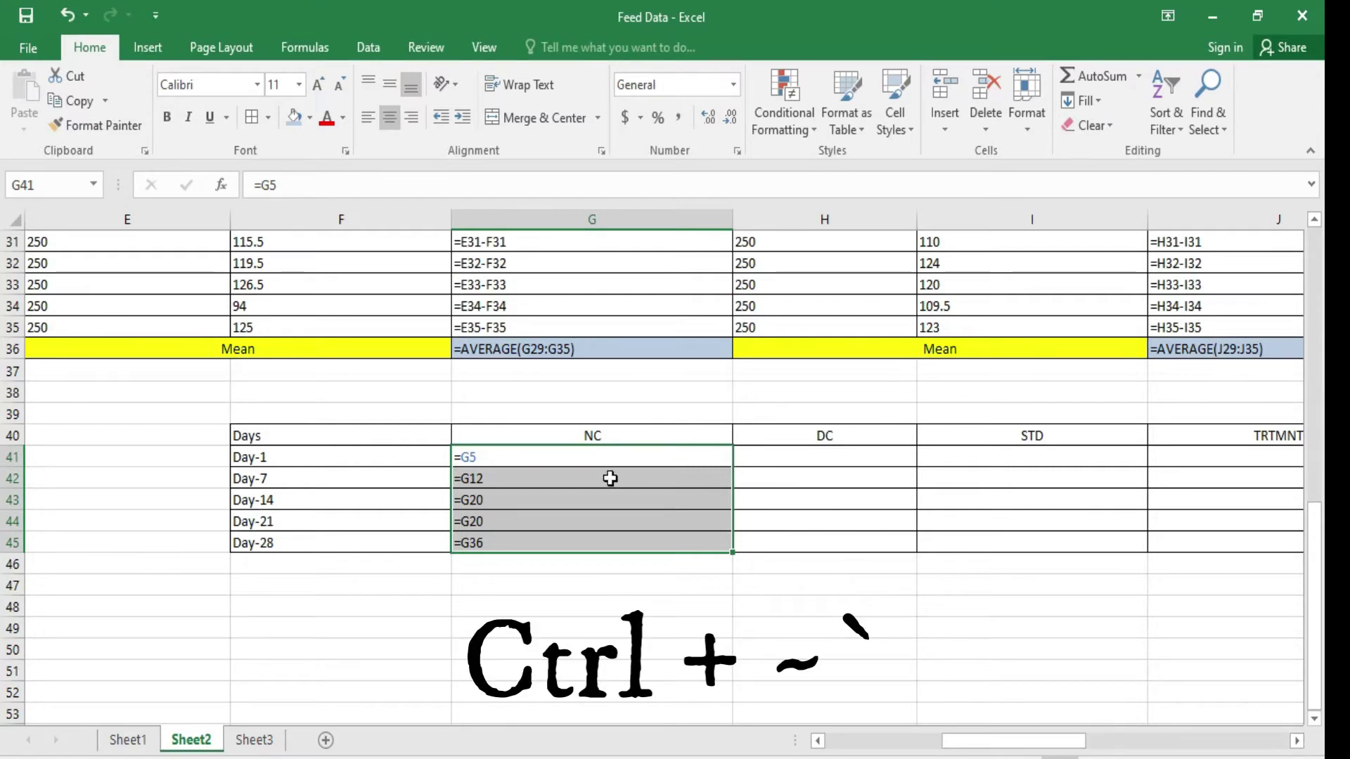
Step: Correct the Day-21 NC cell G44 to reference the third Normal Control weekly mean with =G28
left_click(498, 525)
double_click(499, 525)
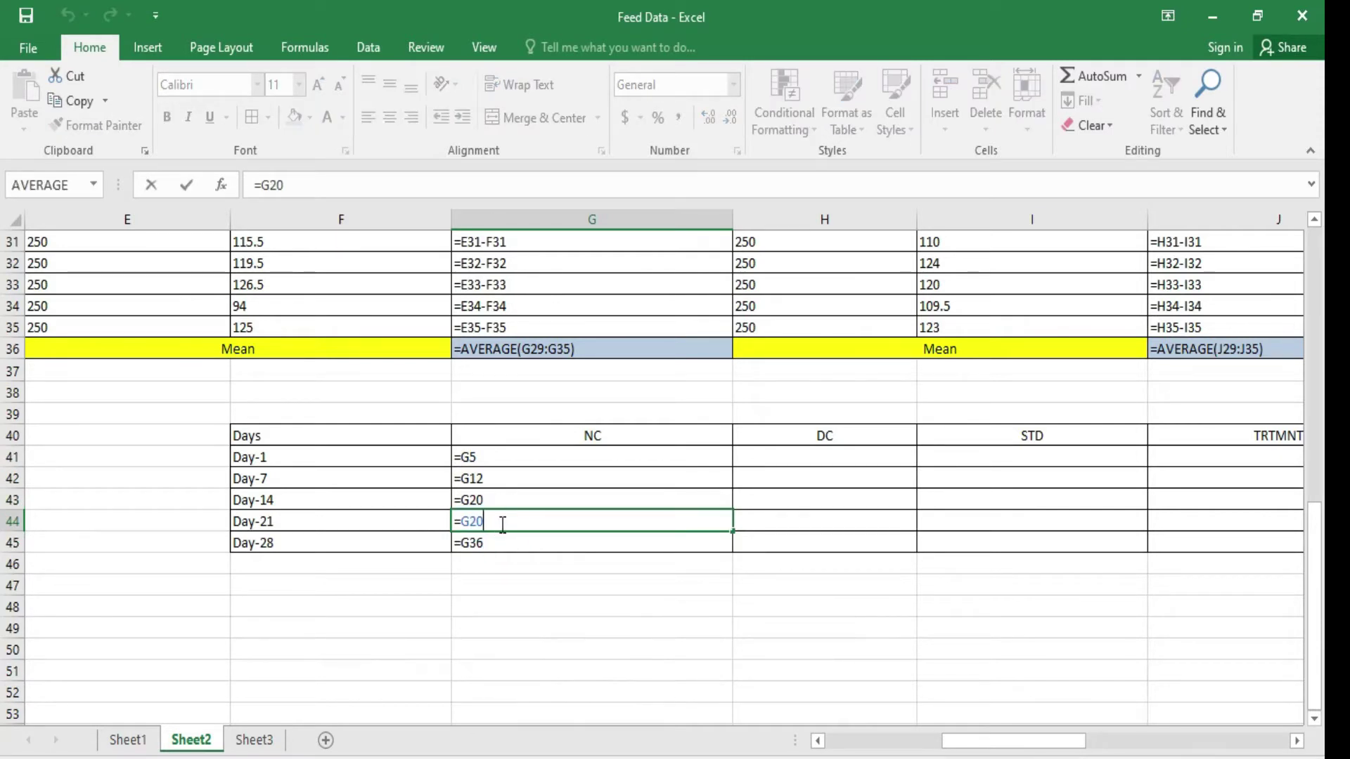
left_click_drag(1316, 554, 1316, 503)
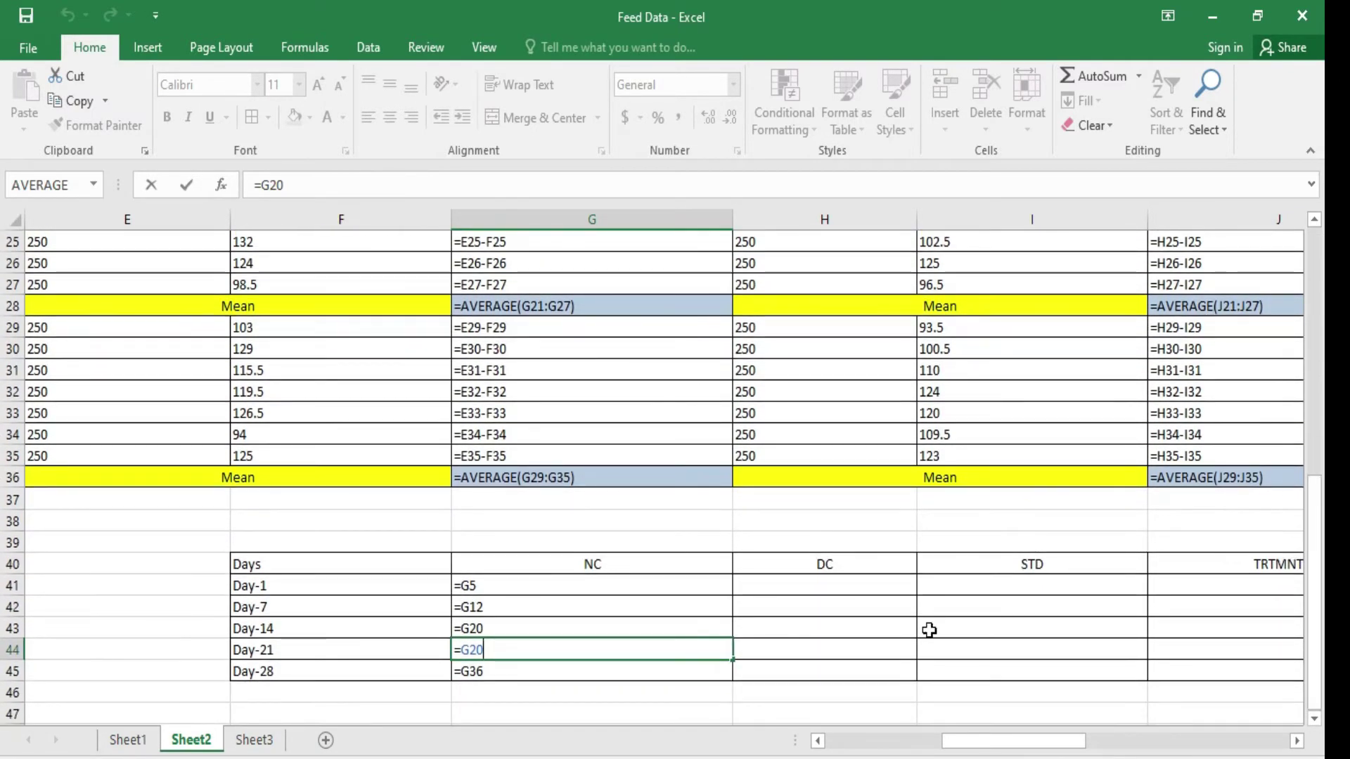
key("BackSpace")
type("8")
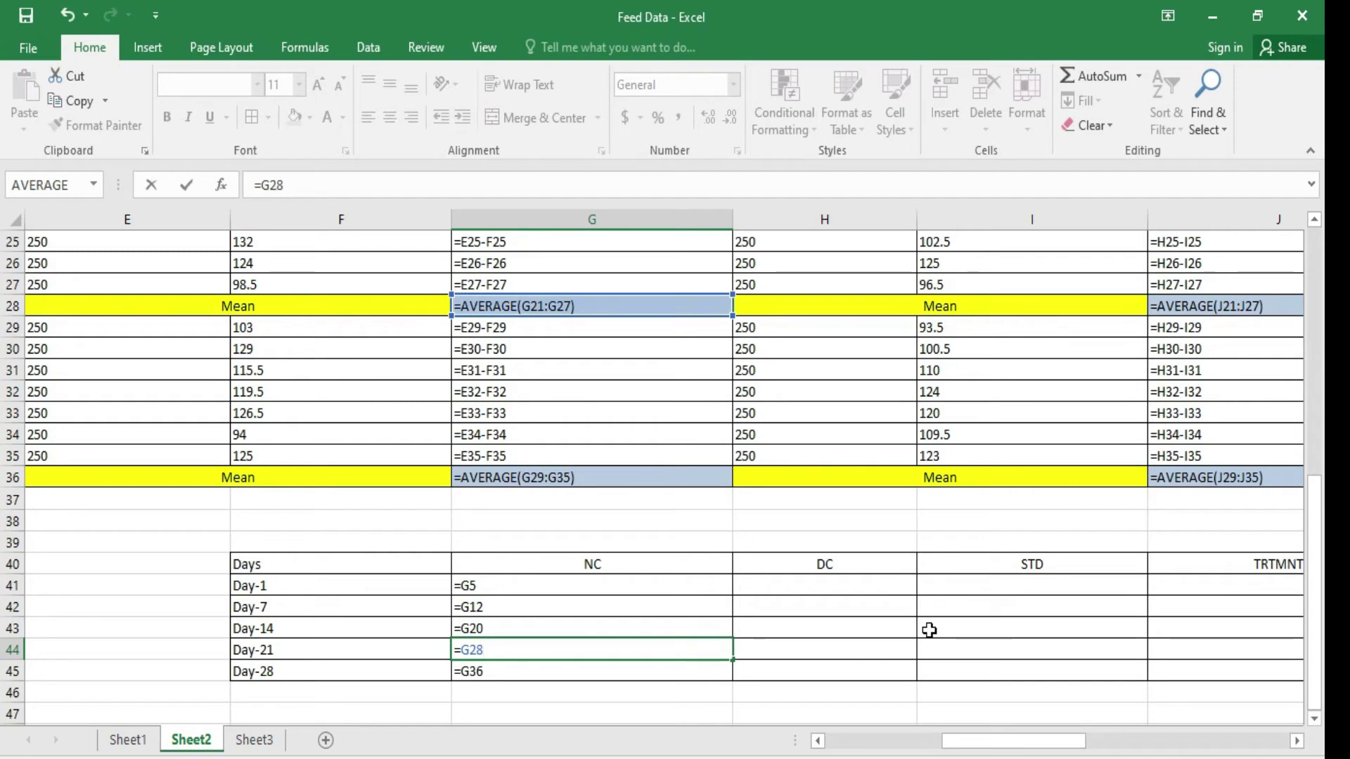
double_click(629, 668)
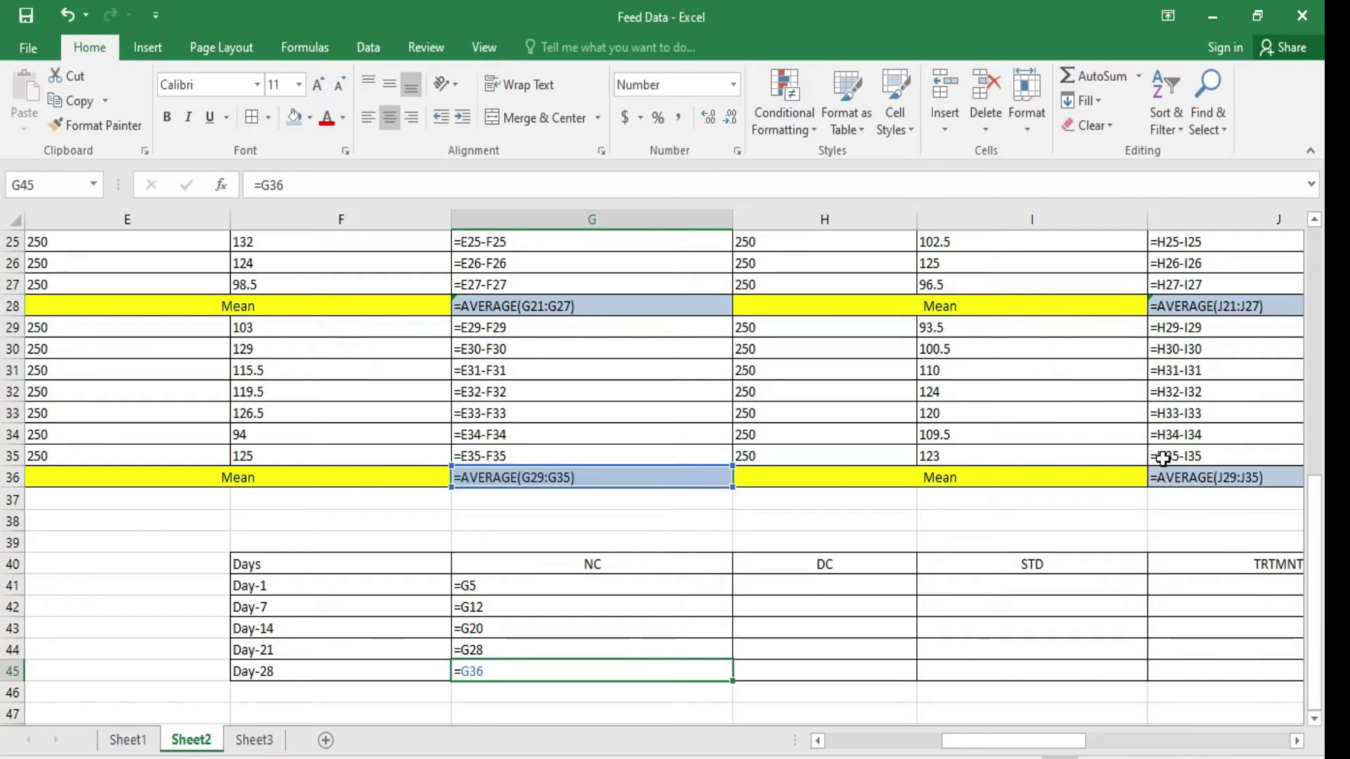
Step: Link the Day-1 DC cell H41 to the first Disease Control feed consumption value with the formula =J5
left_click(770, 585)
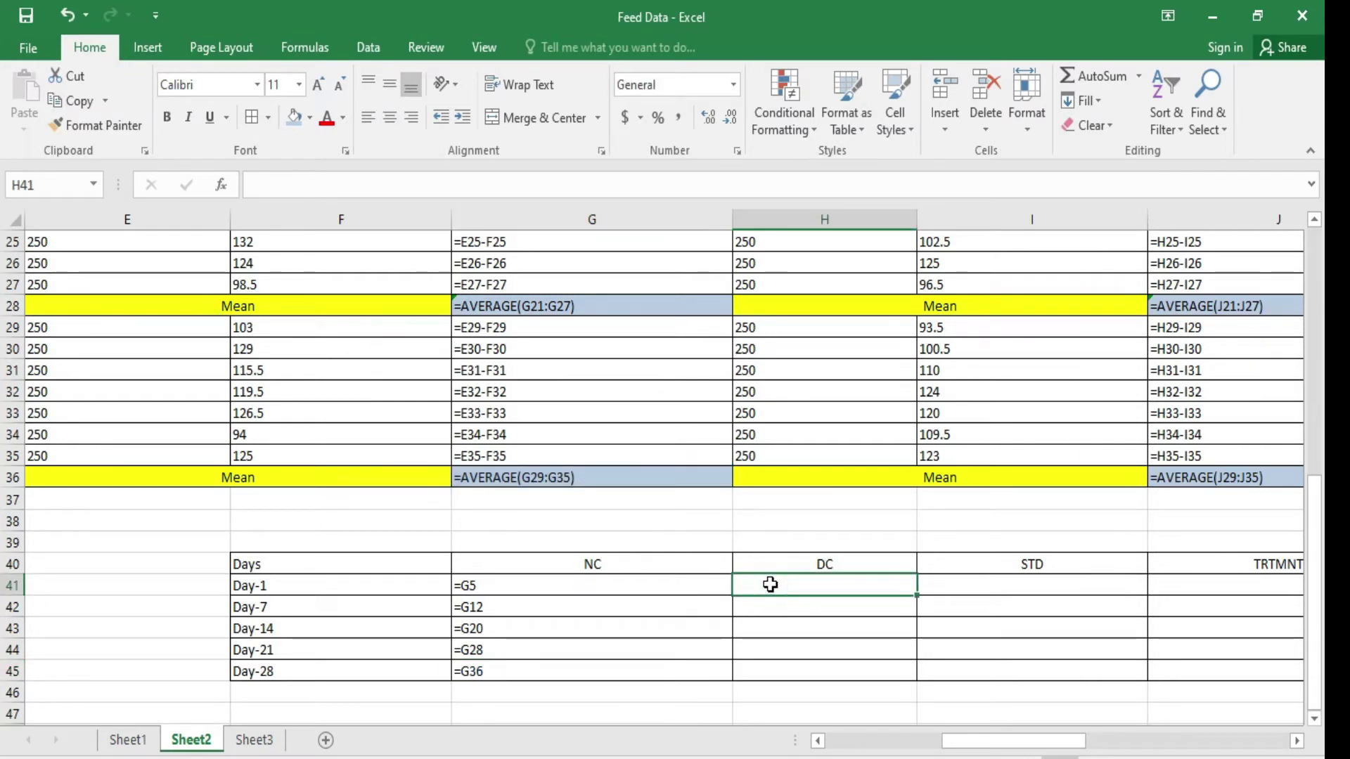
type("+=")
key("BackSpace")
key("BackSpace")
key("Escape")
type("=")
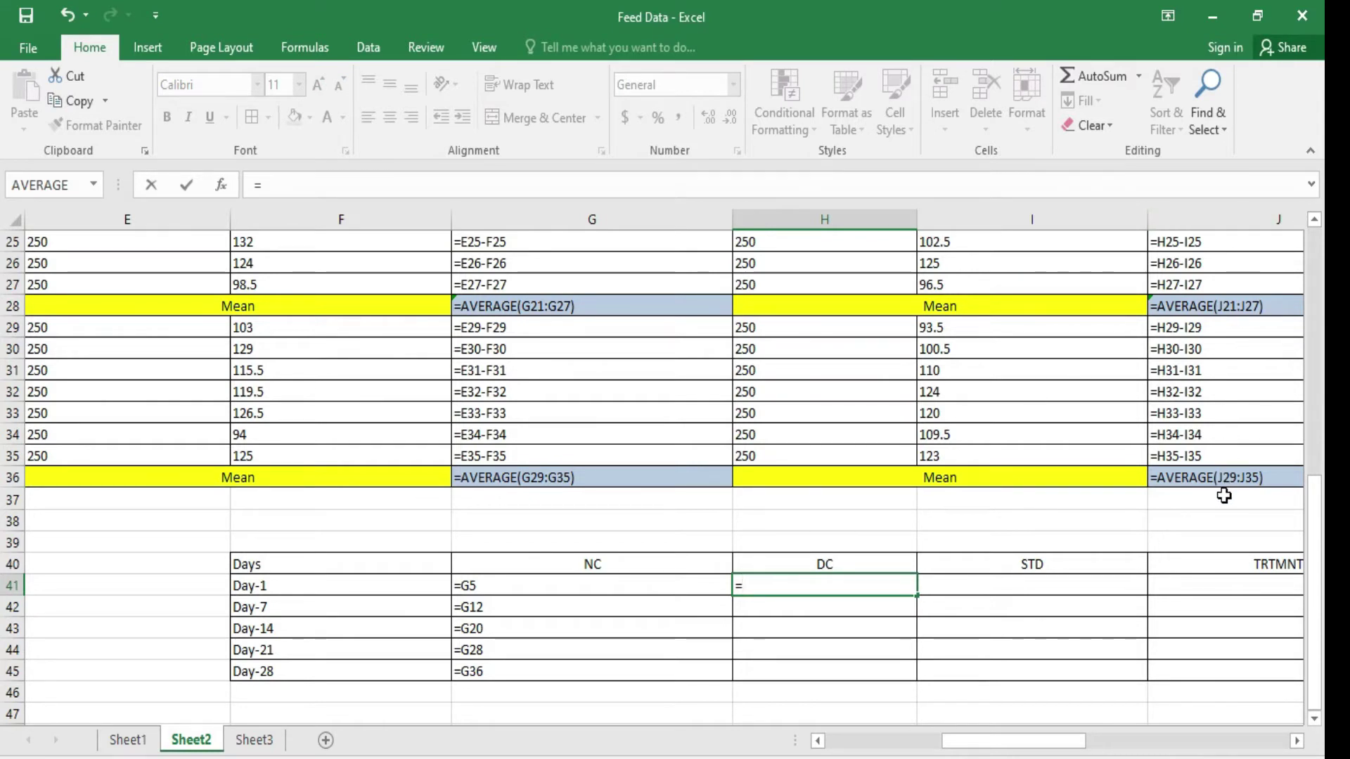
type("j5")
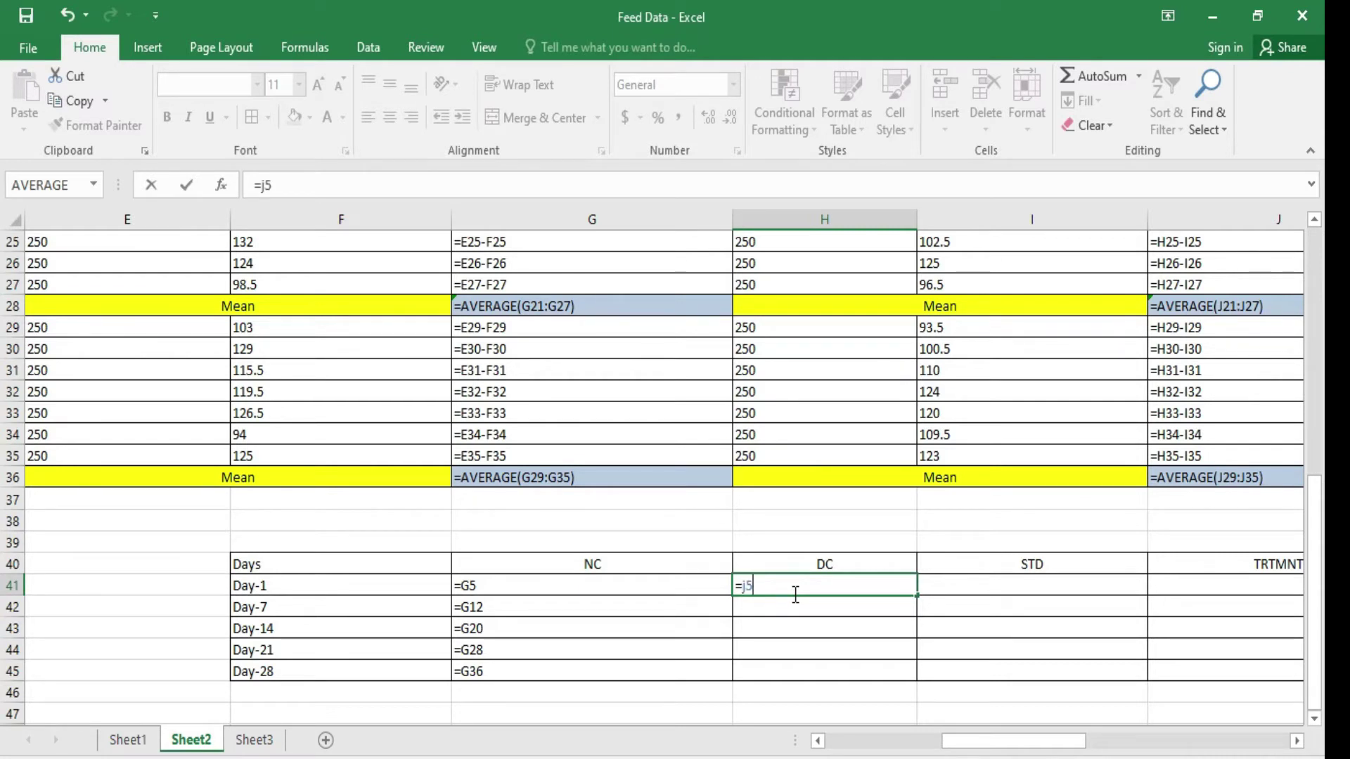
Step: Link the DC cells for Day-7 and Day-14 to the Disease Control weekly means with =J12 and =J20
left_click(772, 611)
type("=")
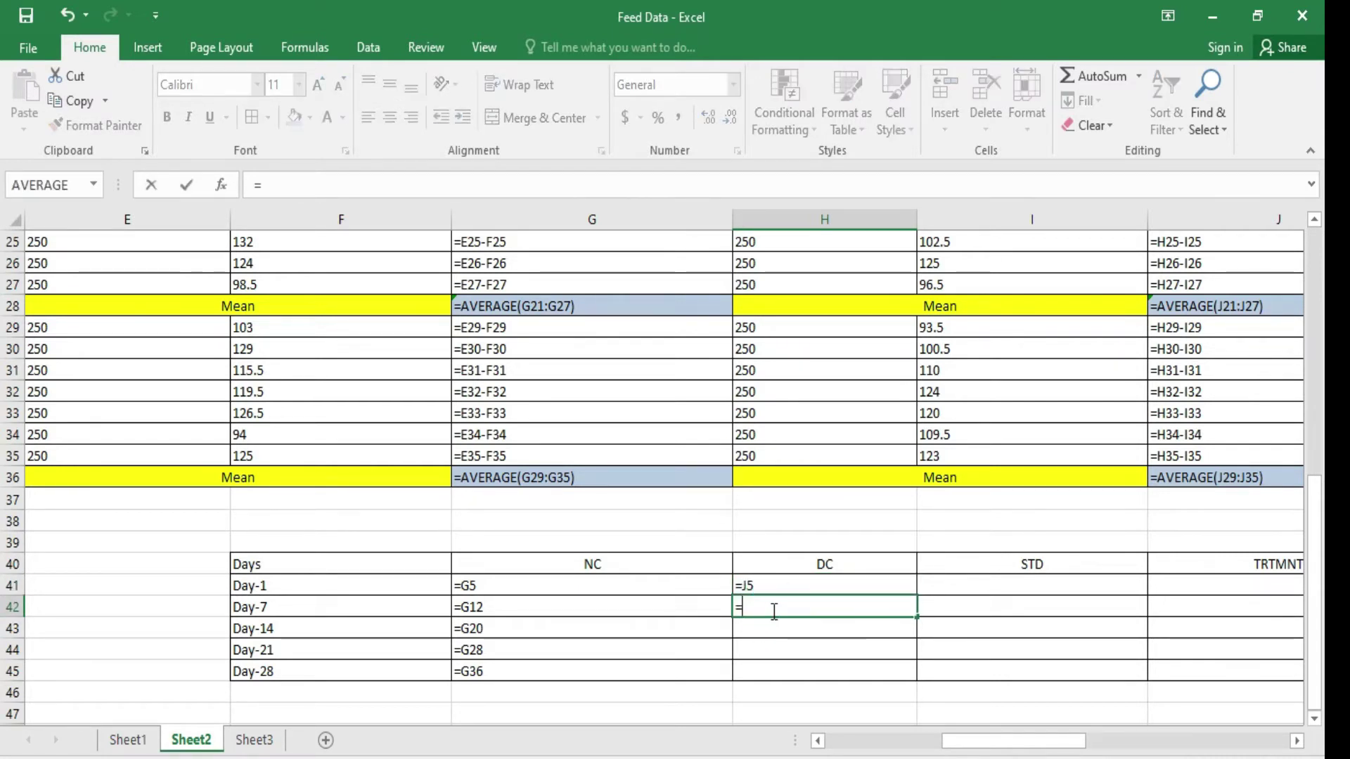
type("j")
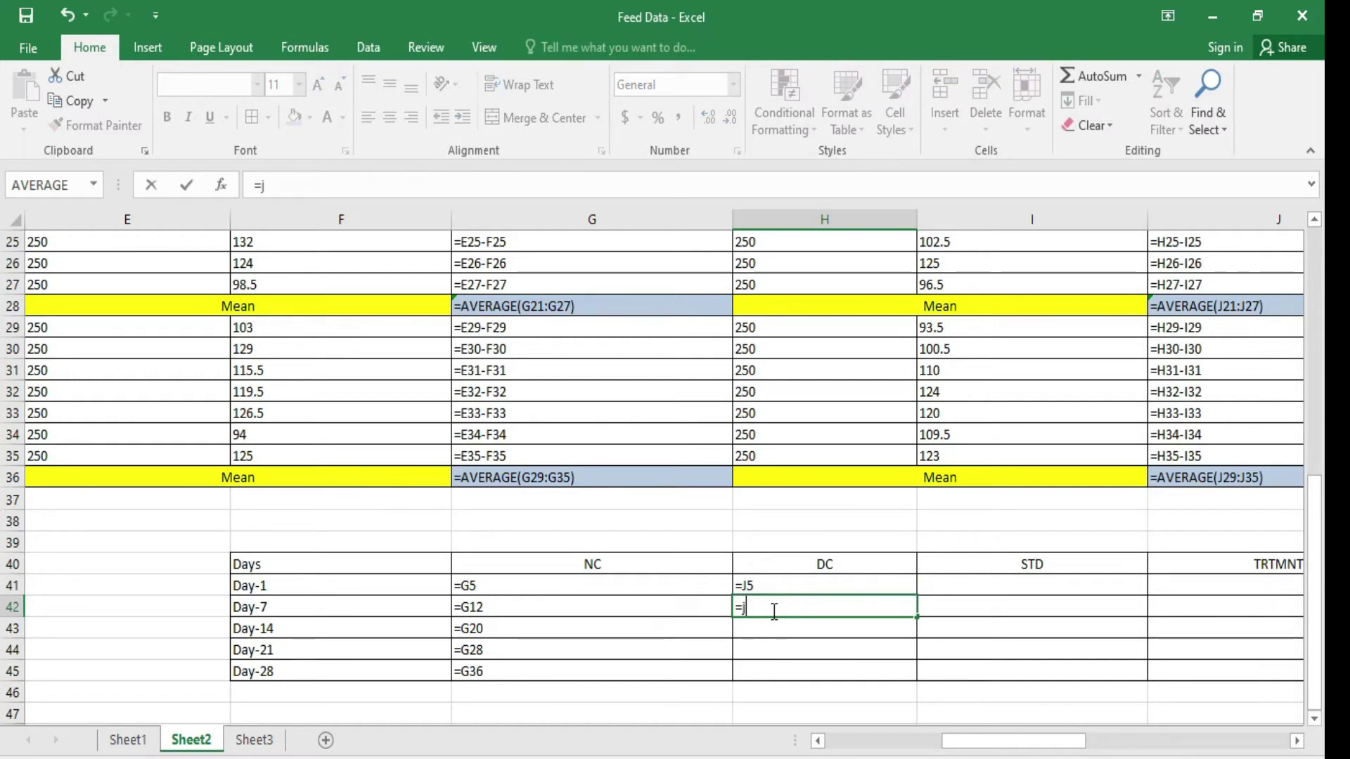
type("12")
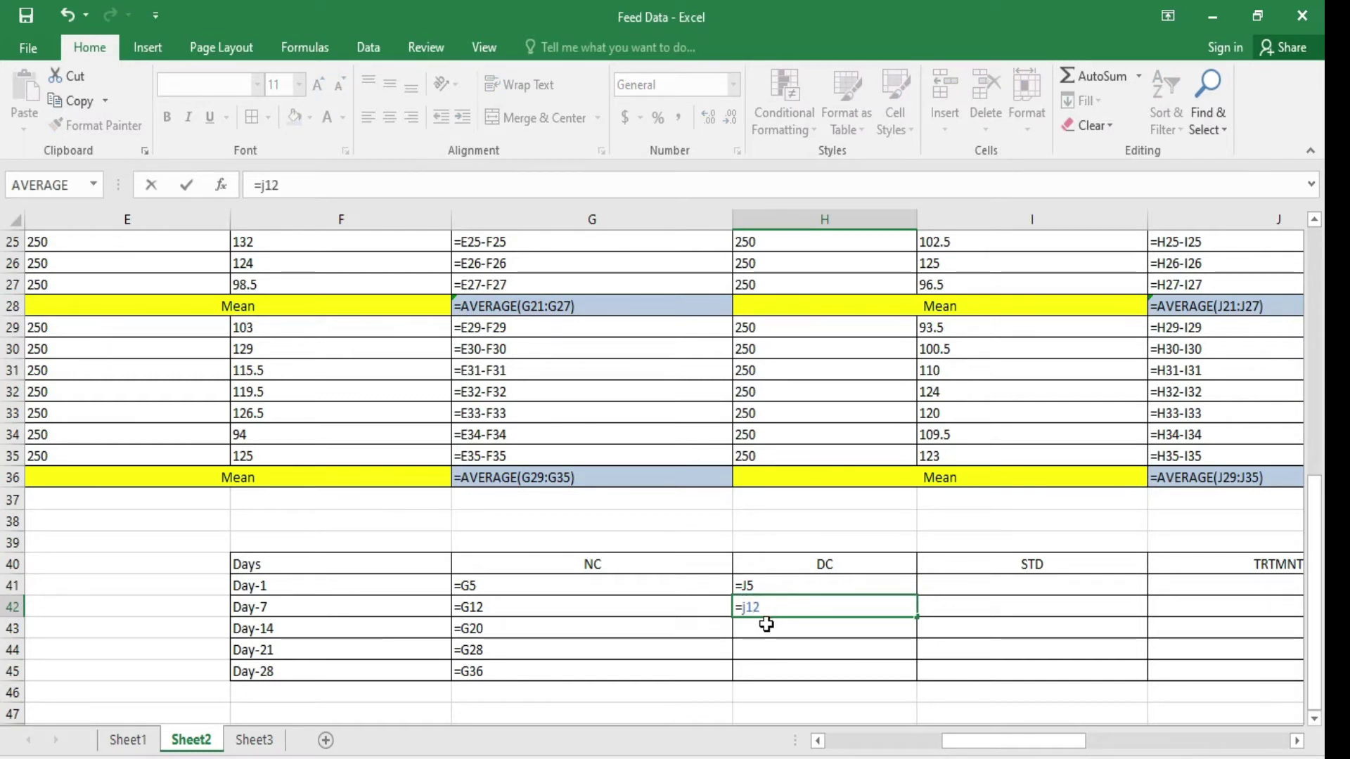
left_click(765, 626)
type("=")
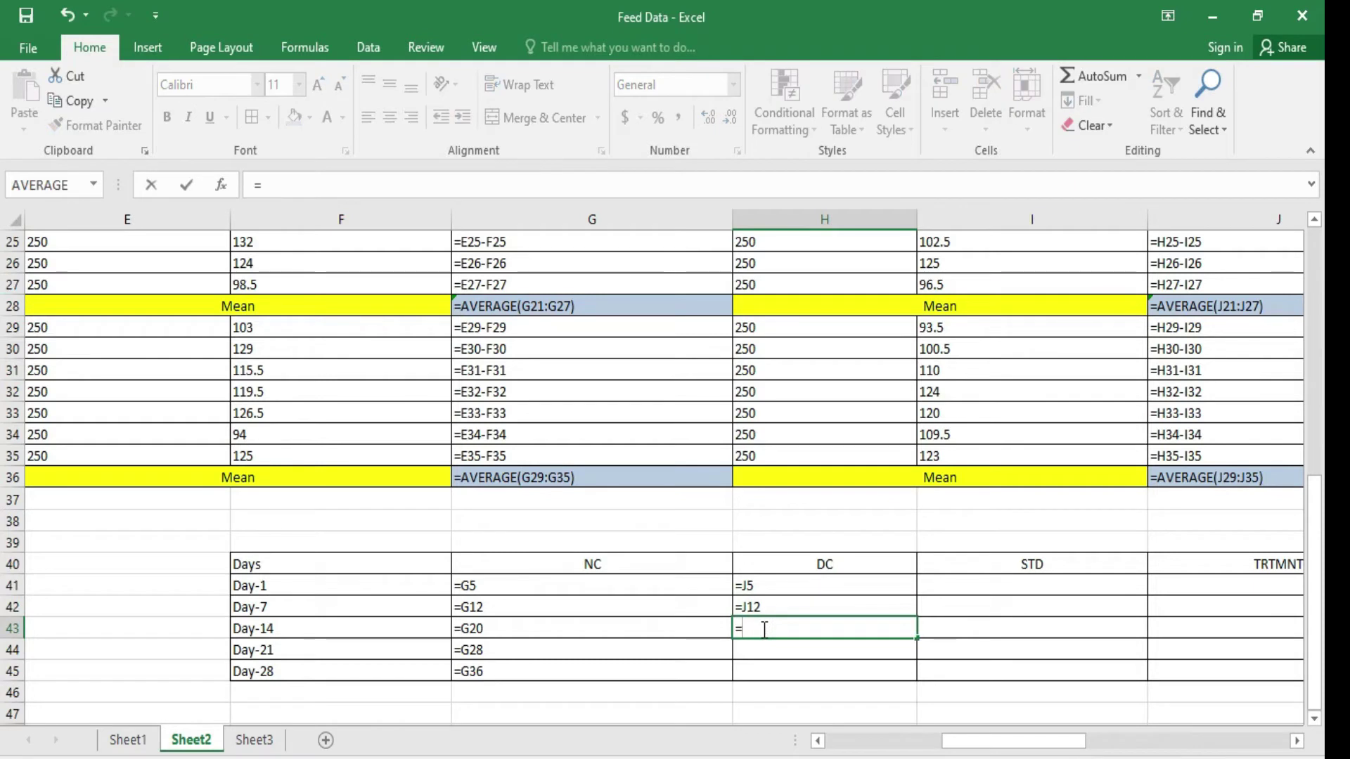
type("j")
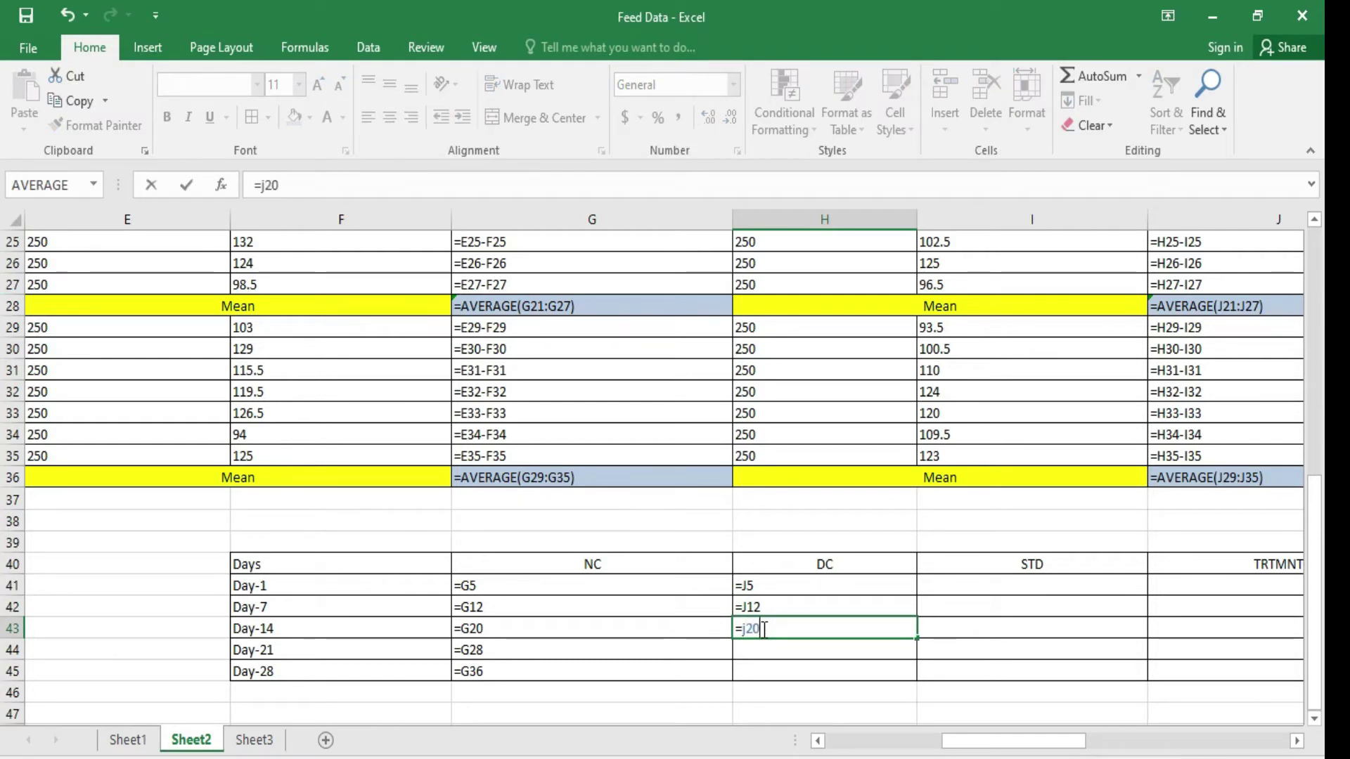
type("20")
Step: Link the DC cells for Day-21 and Day-28 to the Disease Control weekly means with =J28 and =J36
left_click(754, 649)
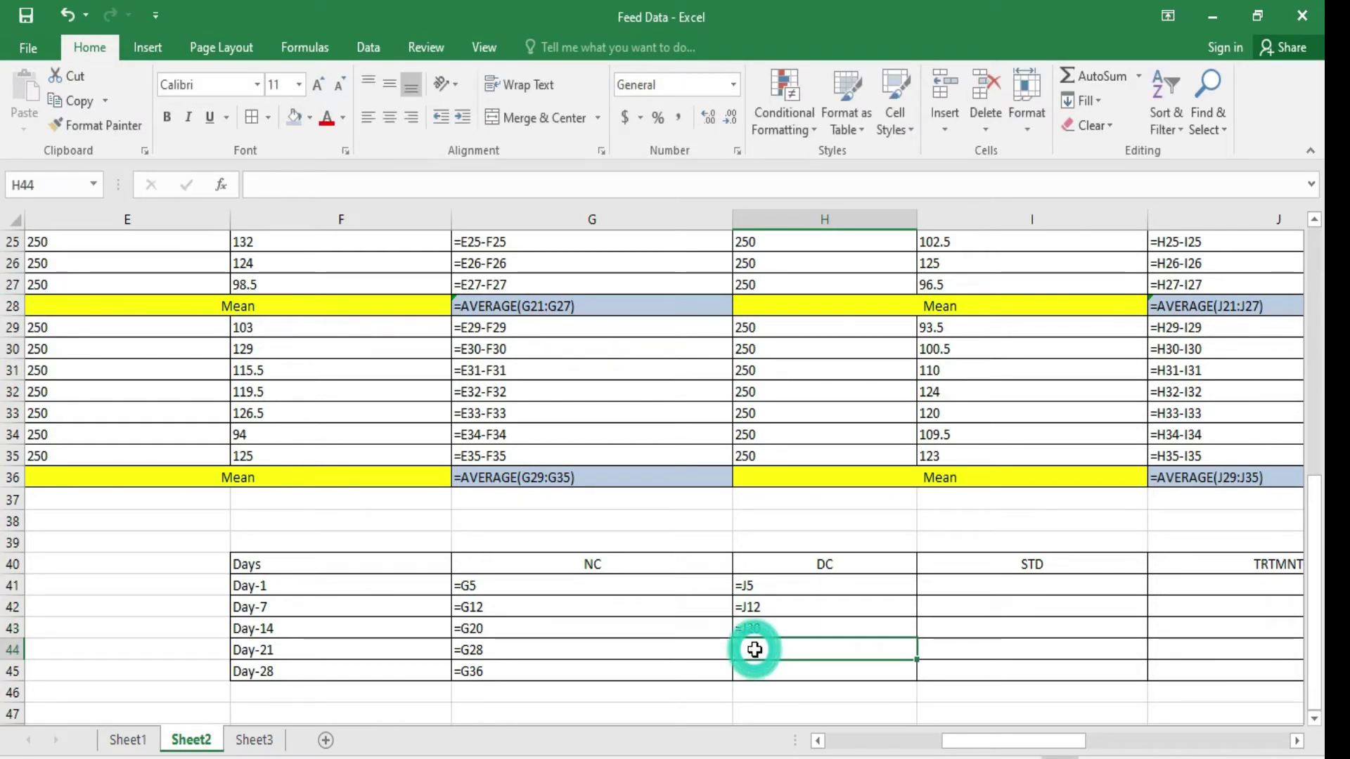
type("=j")
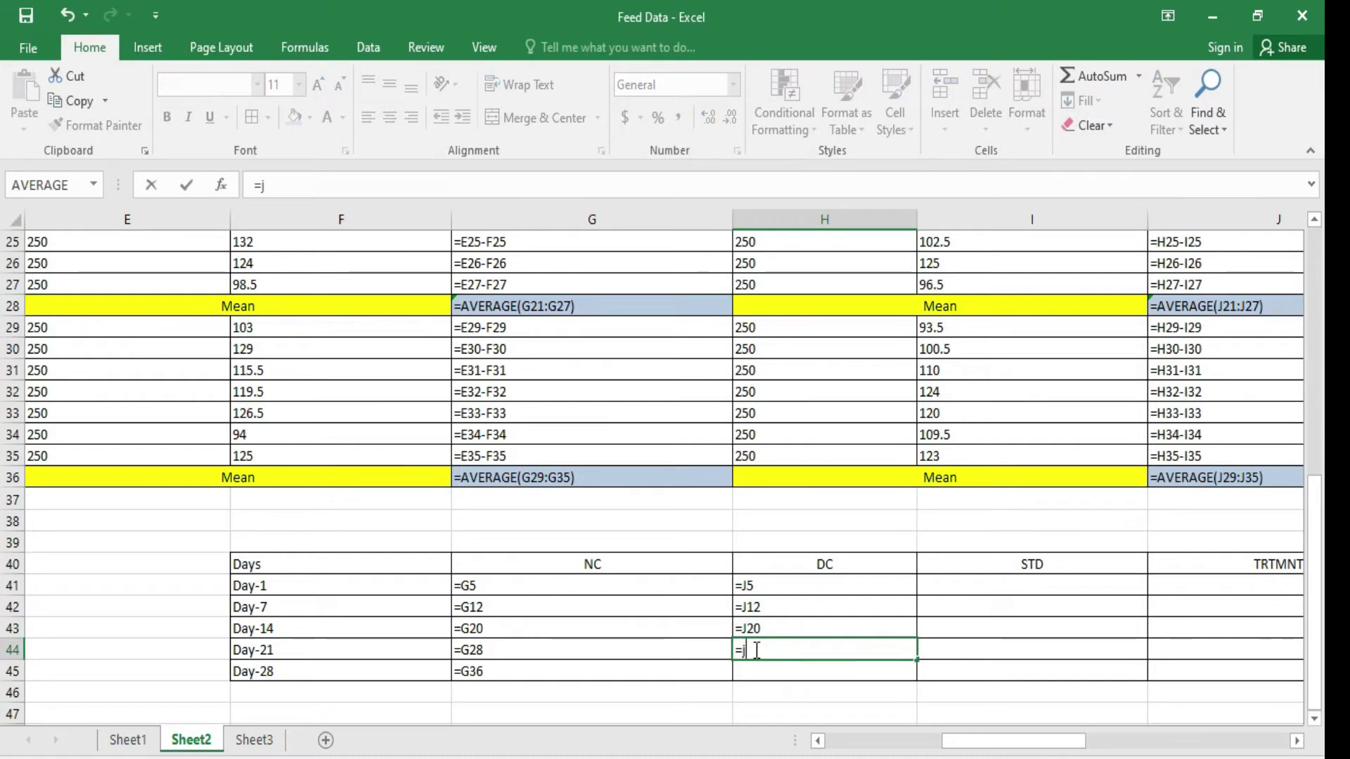
type("28")
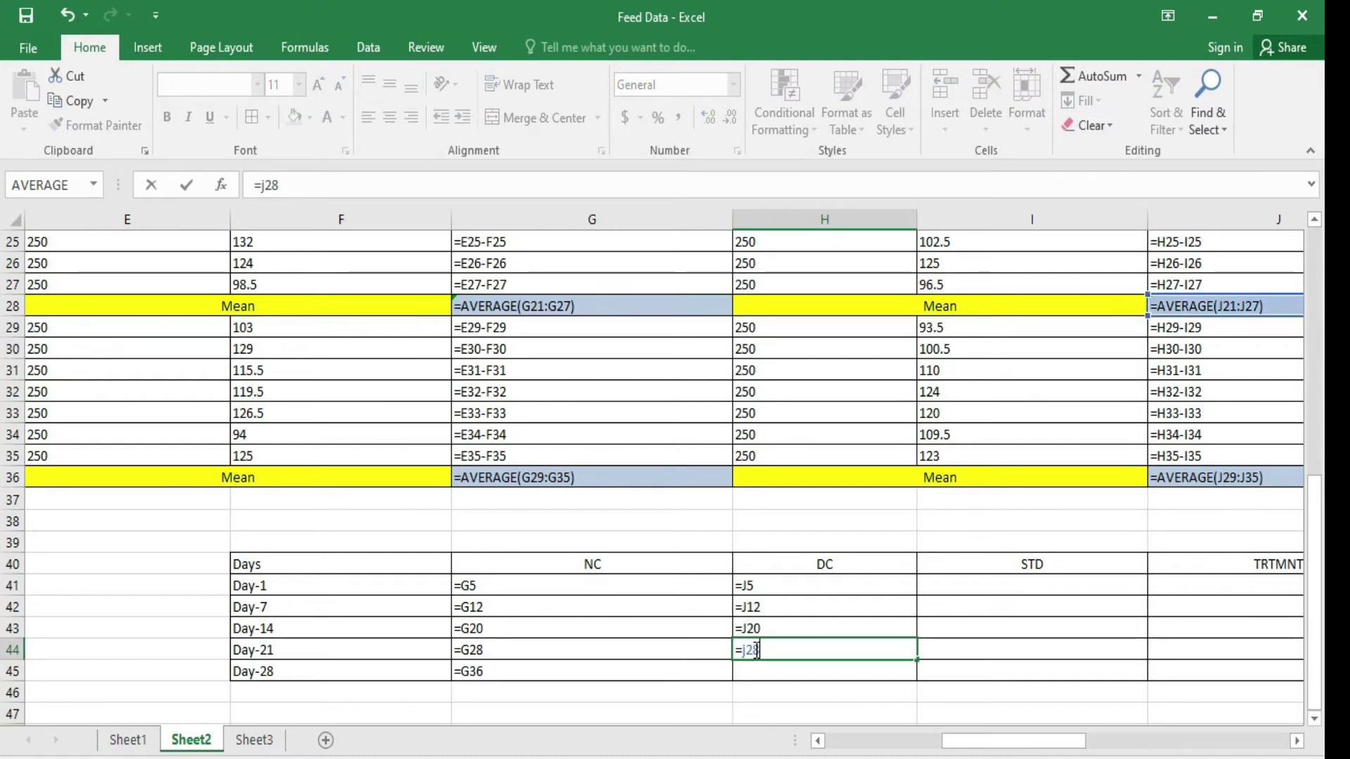
left_click(751, 671)
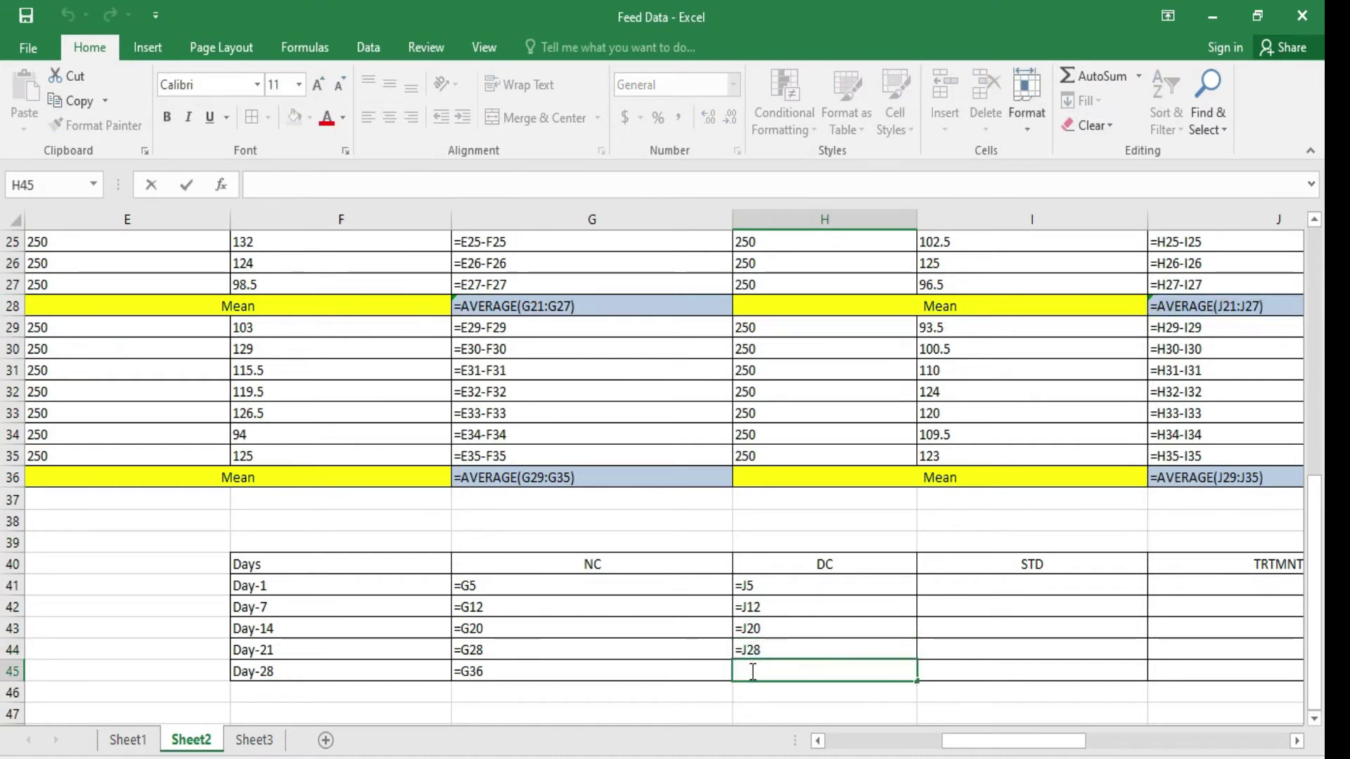
type("=j36")
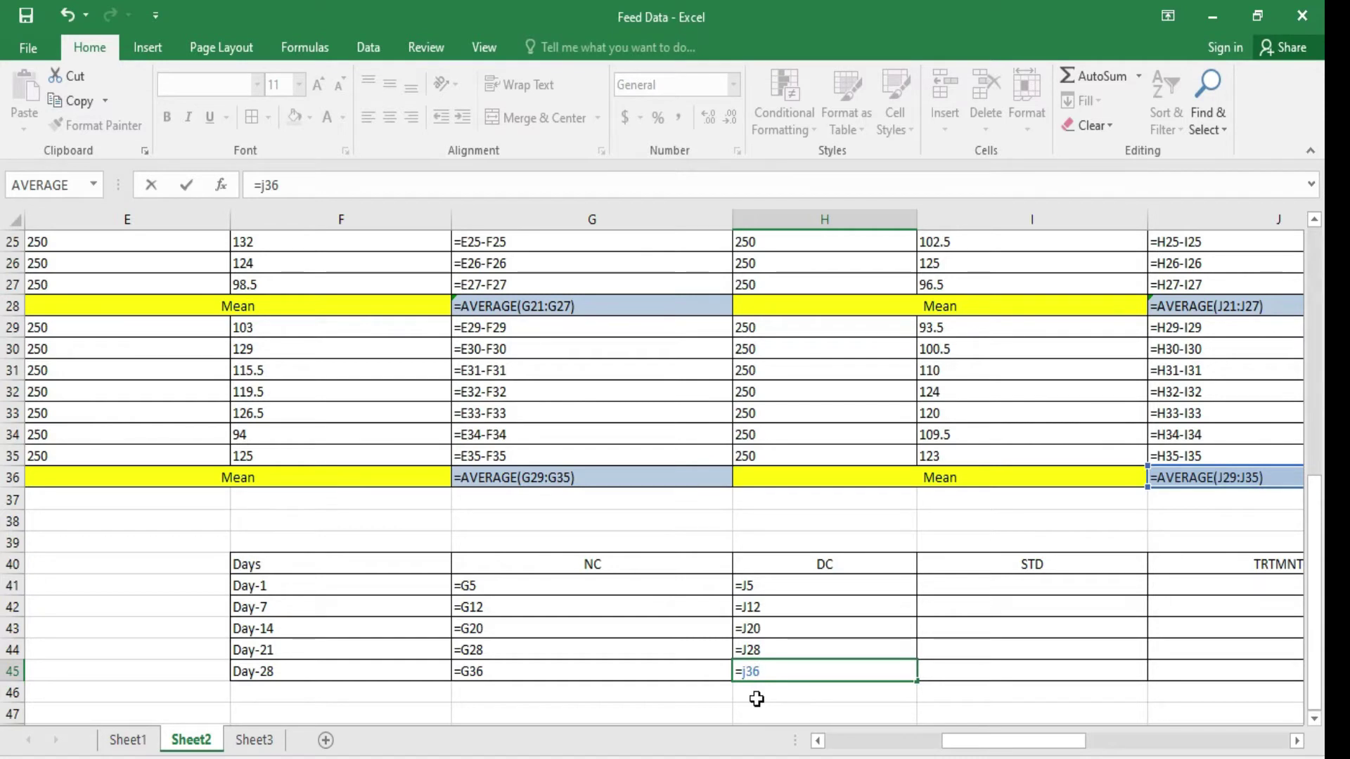
key("Return")
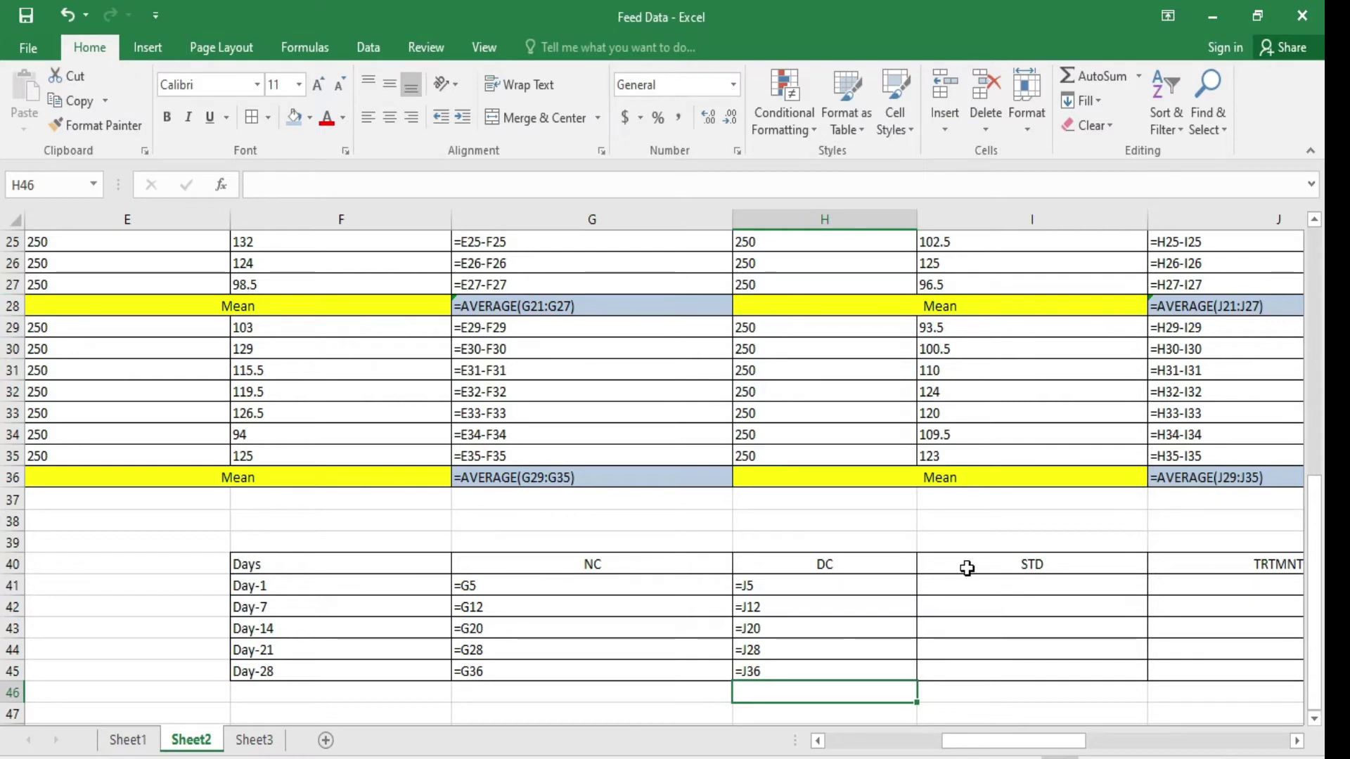
Step: Examine the Standard group's feed consumption column and weekly mean rows, comparing the formula display with the value display
left_click(1295, 740)
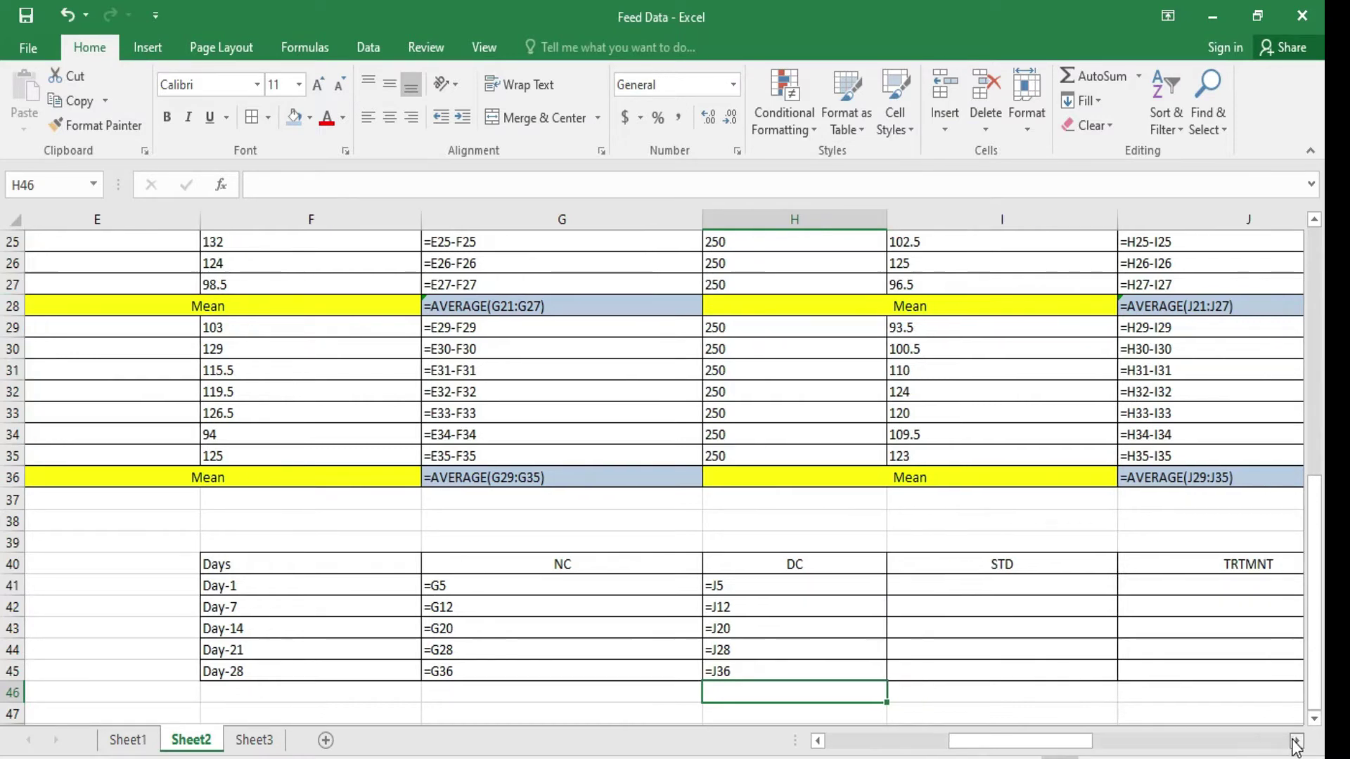
left_click(1296, 740)
left_click_drag(1319, 624, 1321, 390)
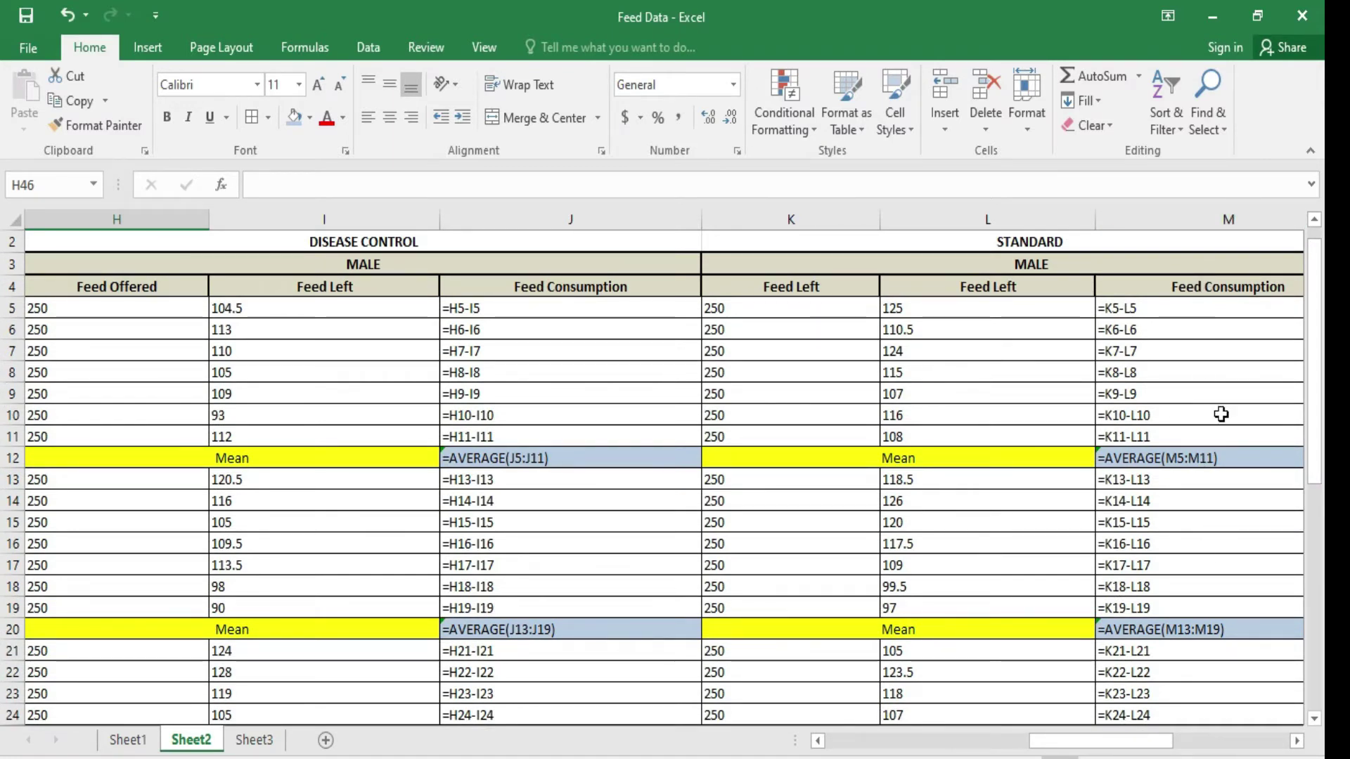
left_click_drag(1318, 357, 1317, 546)
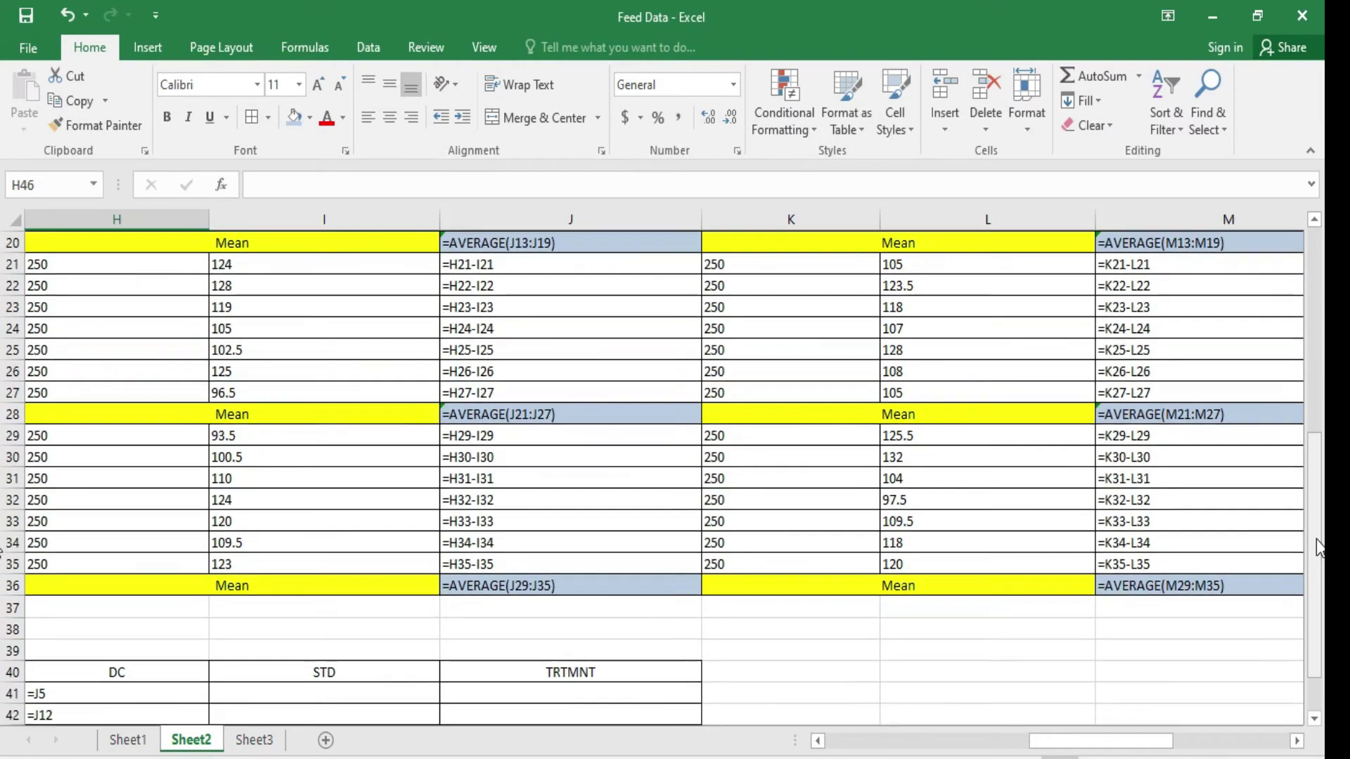
key("ctrl+grave")
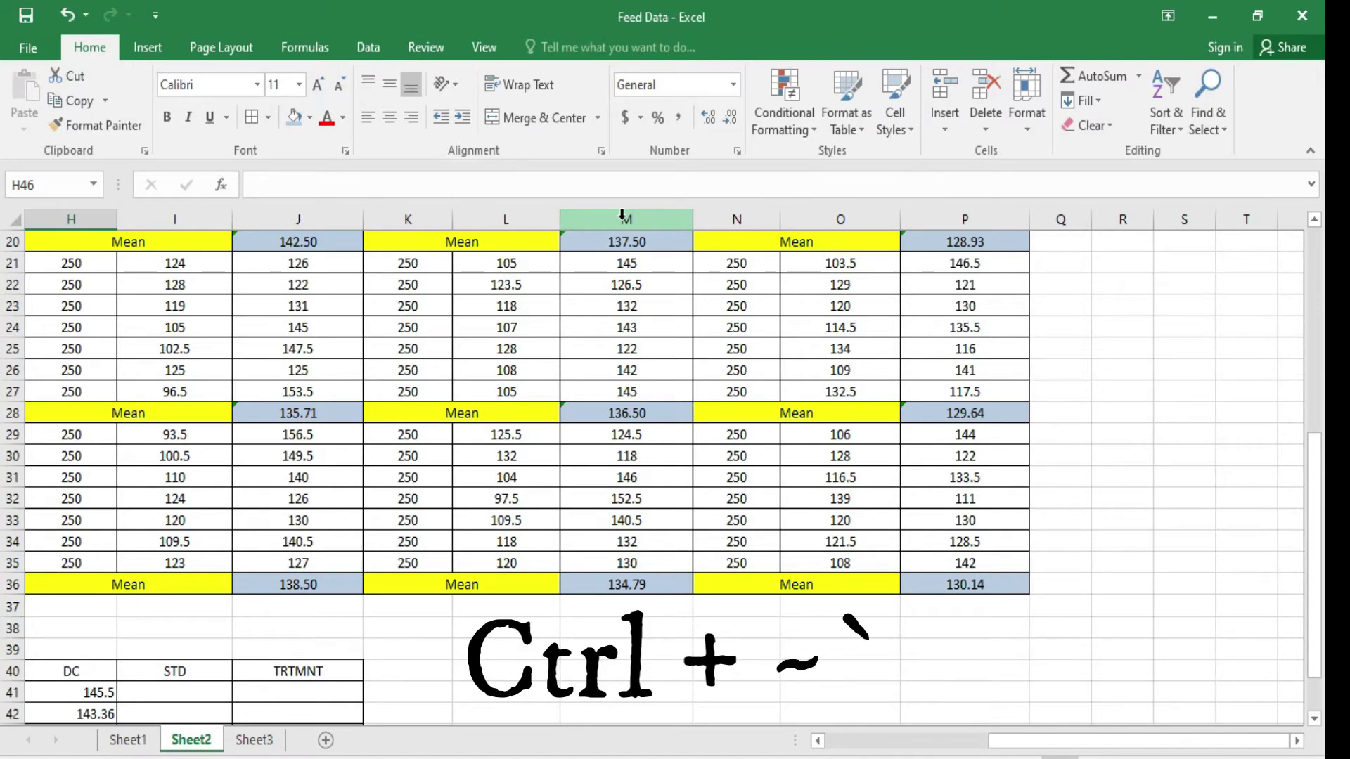
key("ctrl+grave")
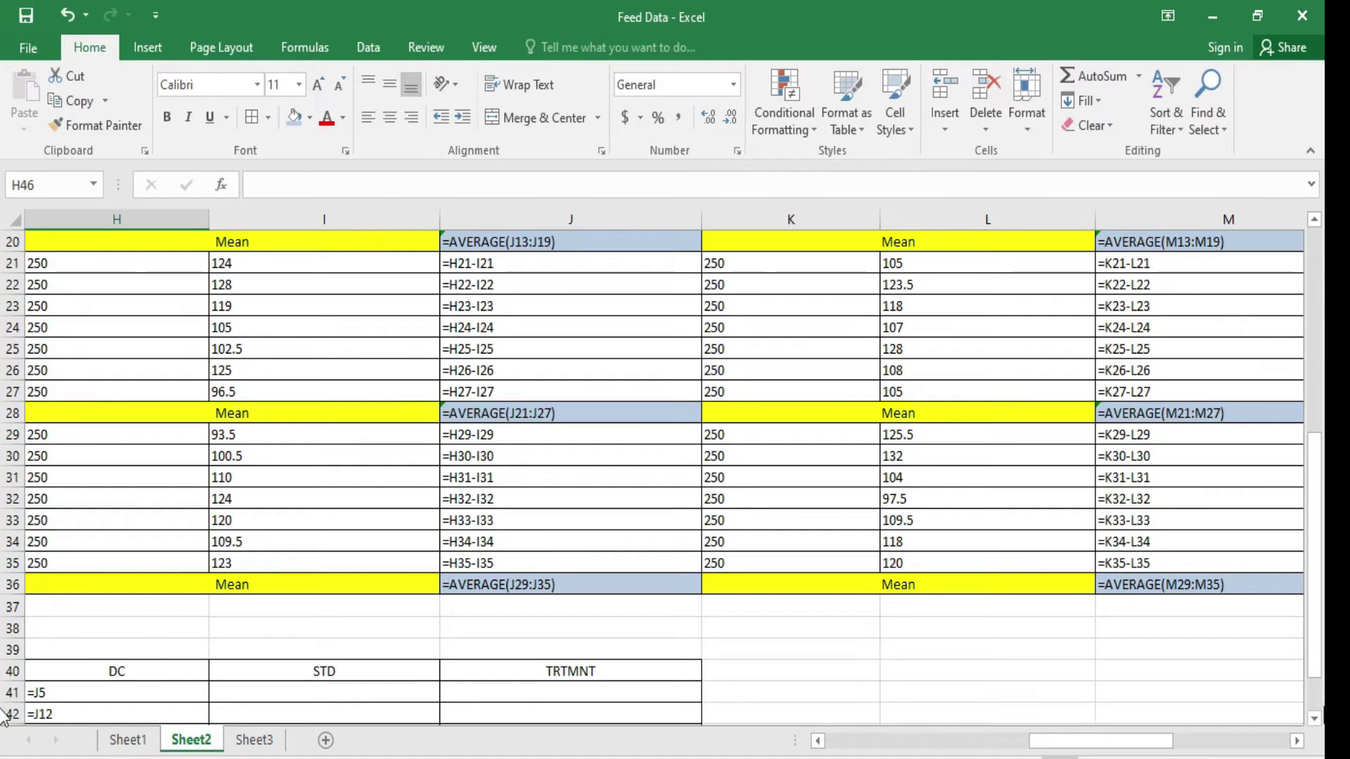
left_click_drag(1318, 661, 1319, 694)
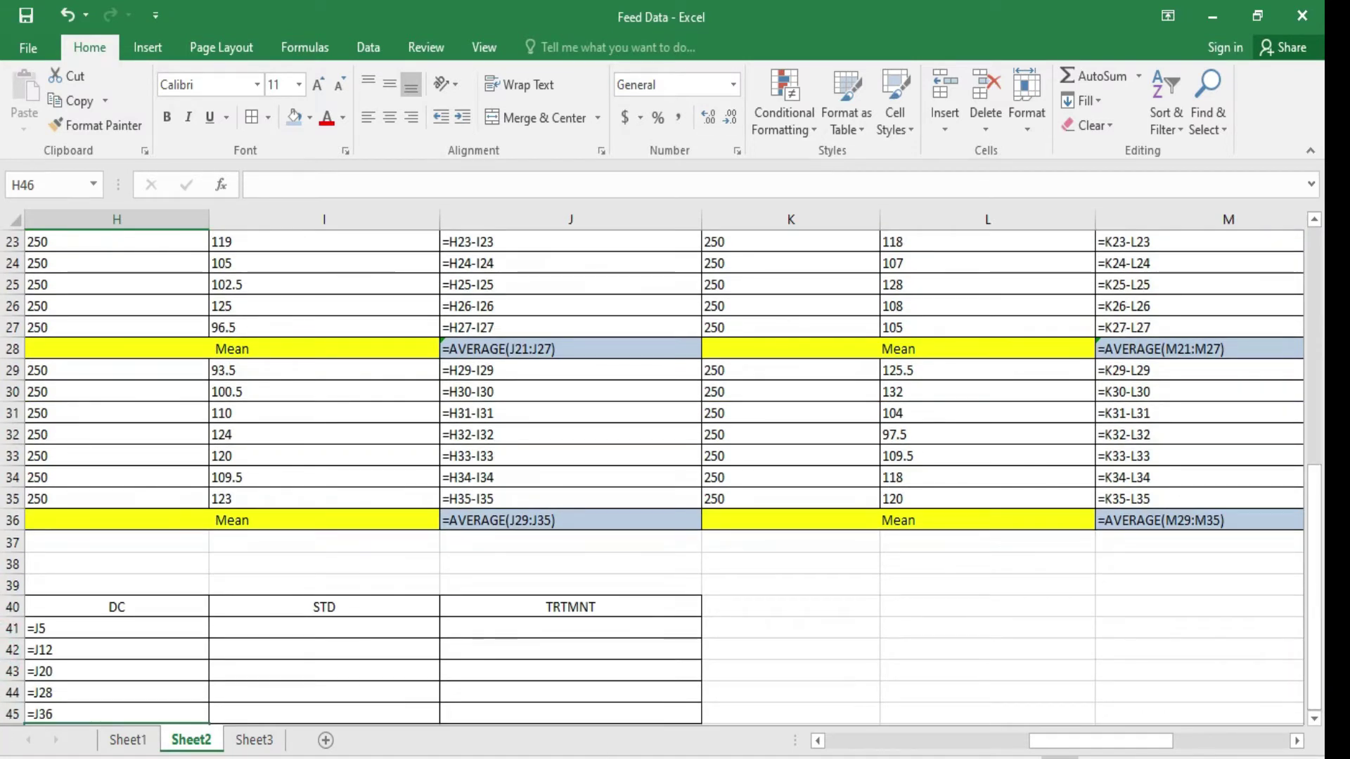
left_click_drag(1043, 747, 1000, 741)
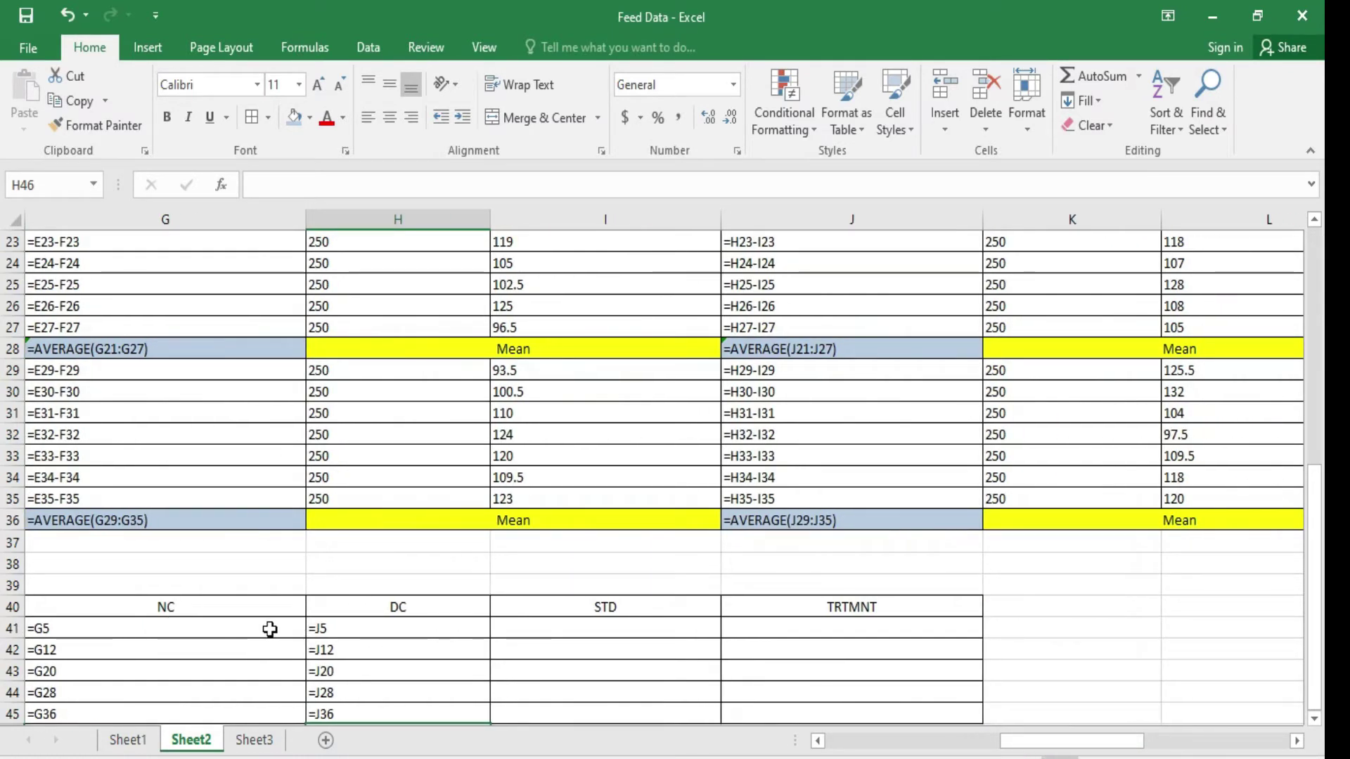
Step: Link the STD cells for Day-1 and Day-7 to the Standard feed consumption column with =M5 and =M12
type("=")
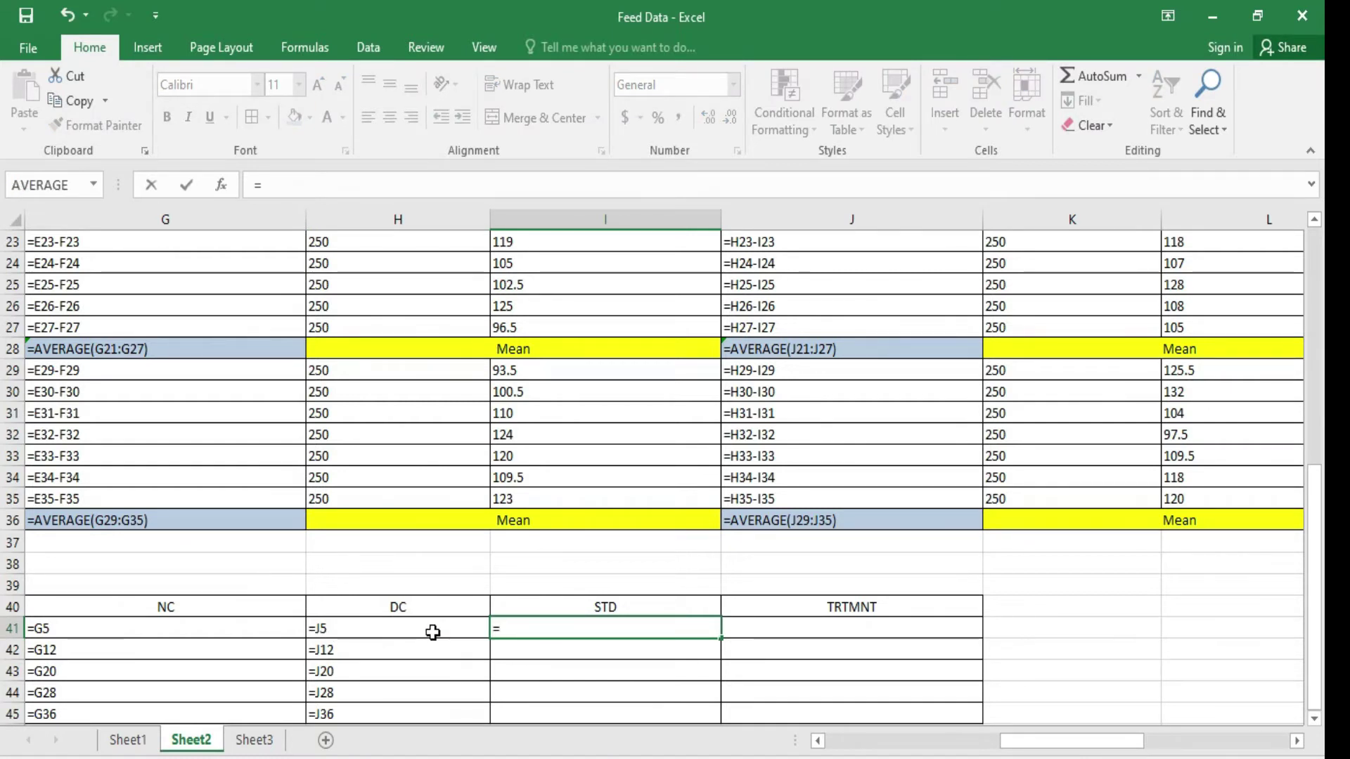
type("m")
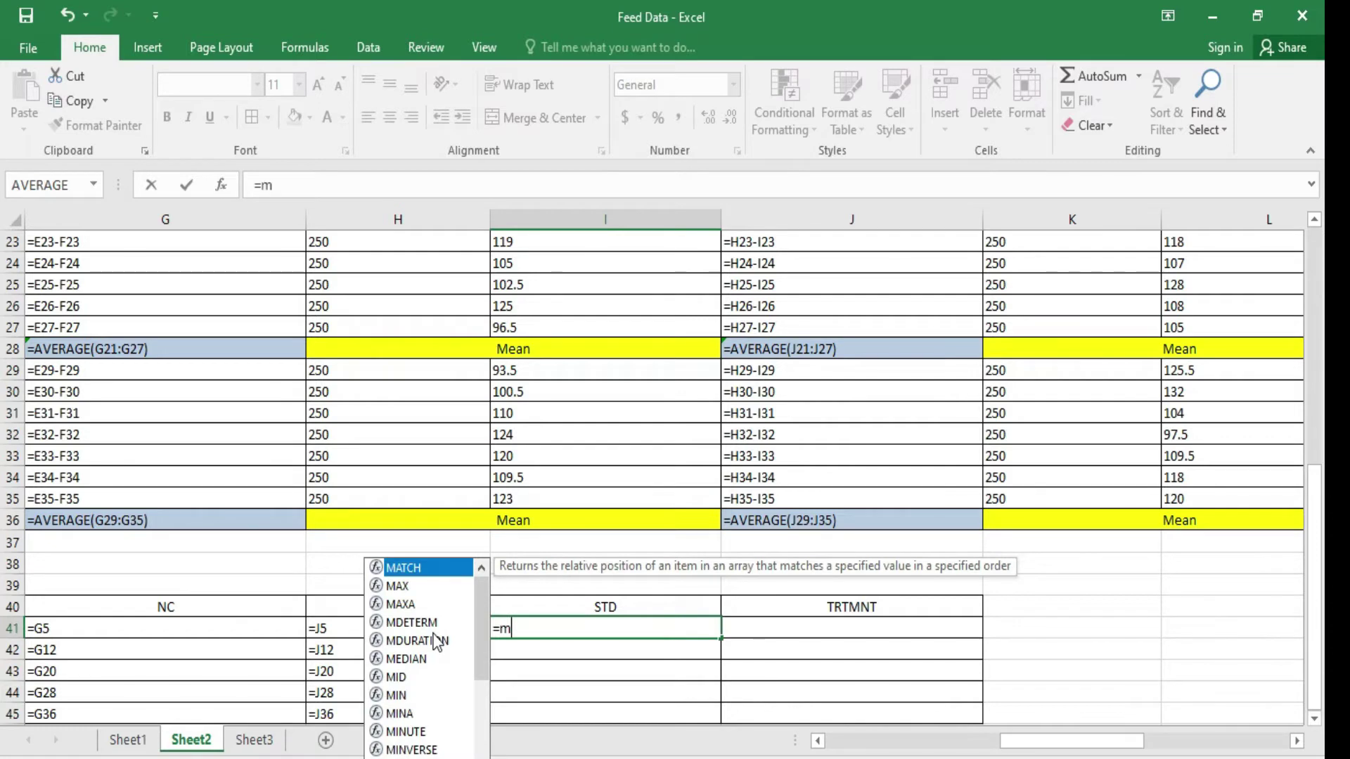
type("5")
left_click(508, 655)
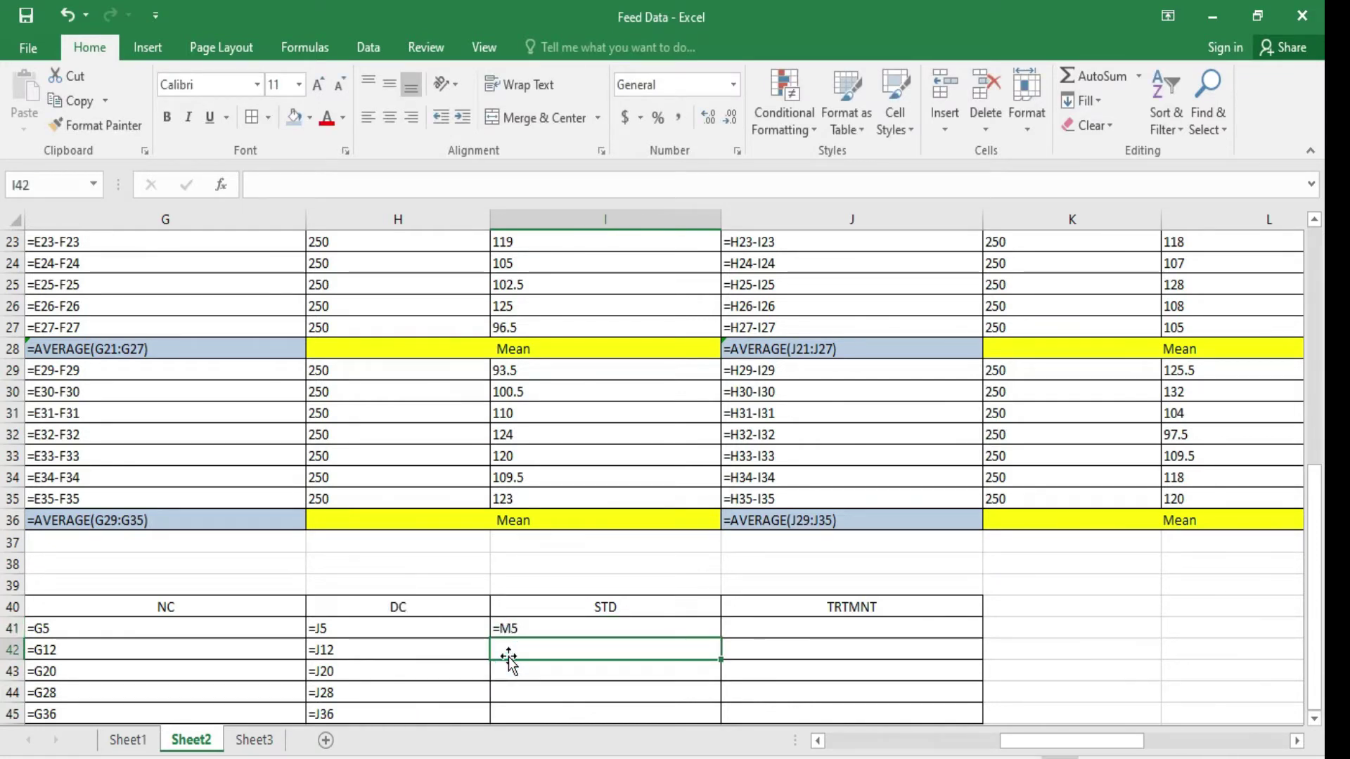
type("=m12")
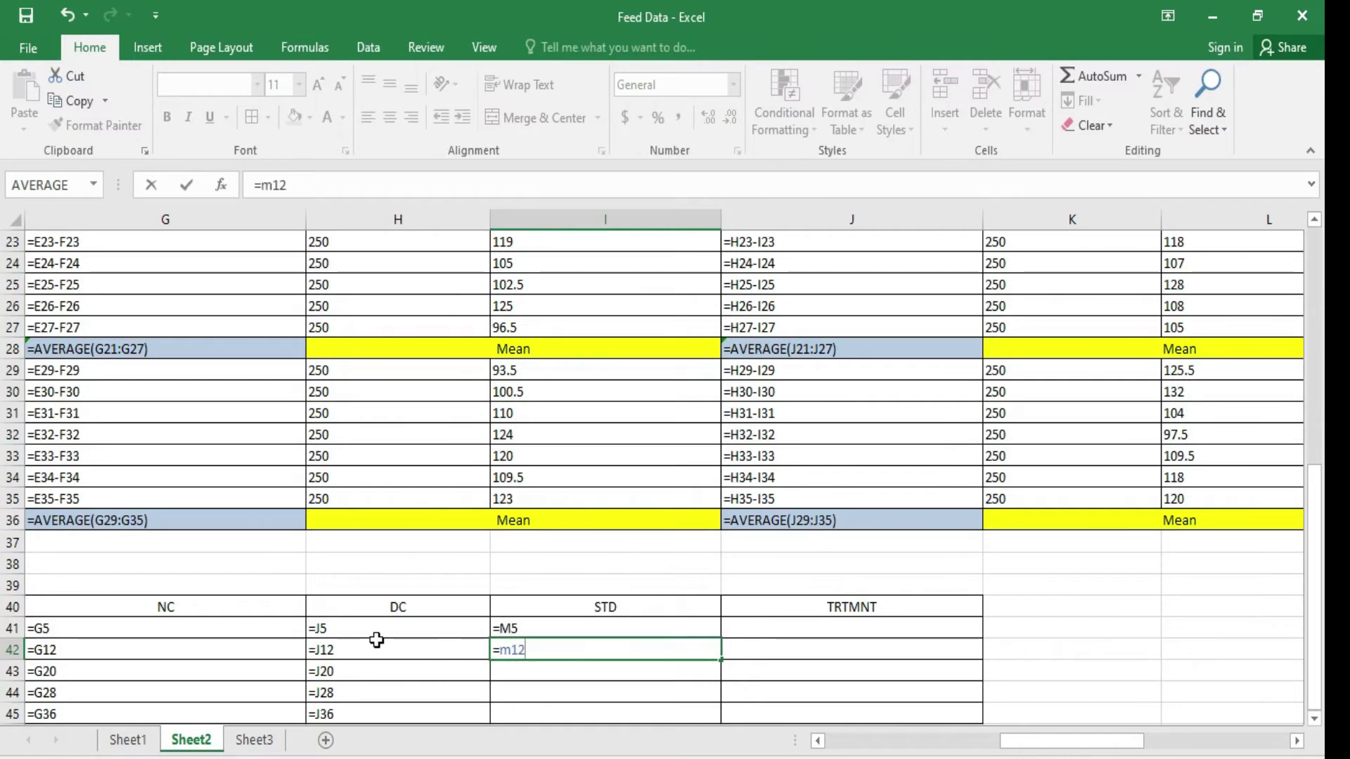
key("Return")
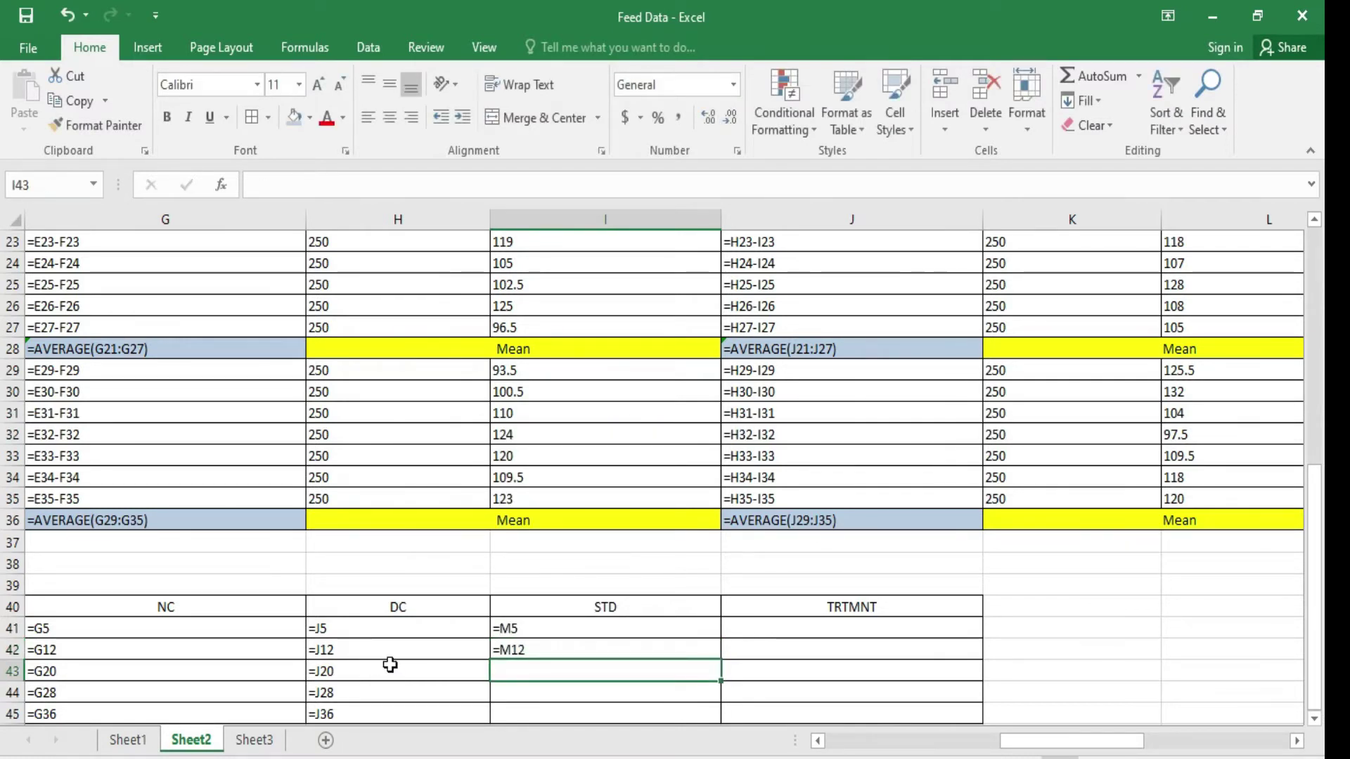
Step: Link the STD cells for Day-14 and Day-21 to the Standard weekly means with =M20 and =M28
left_click(508, 673)
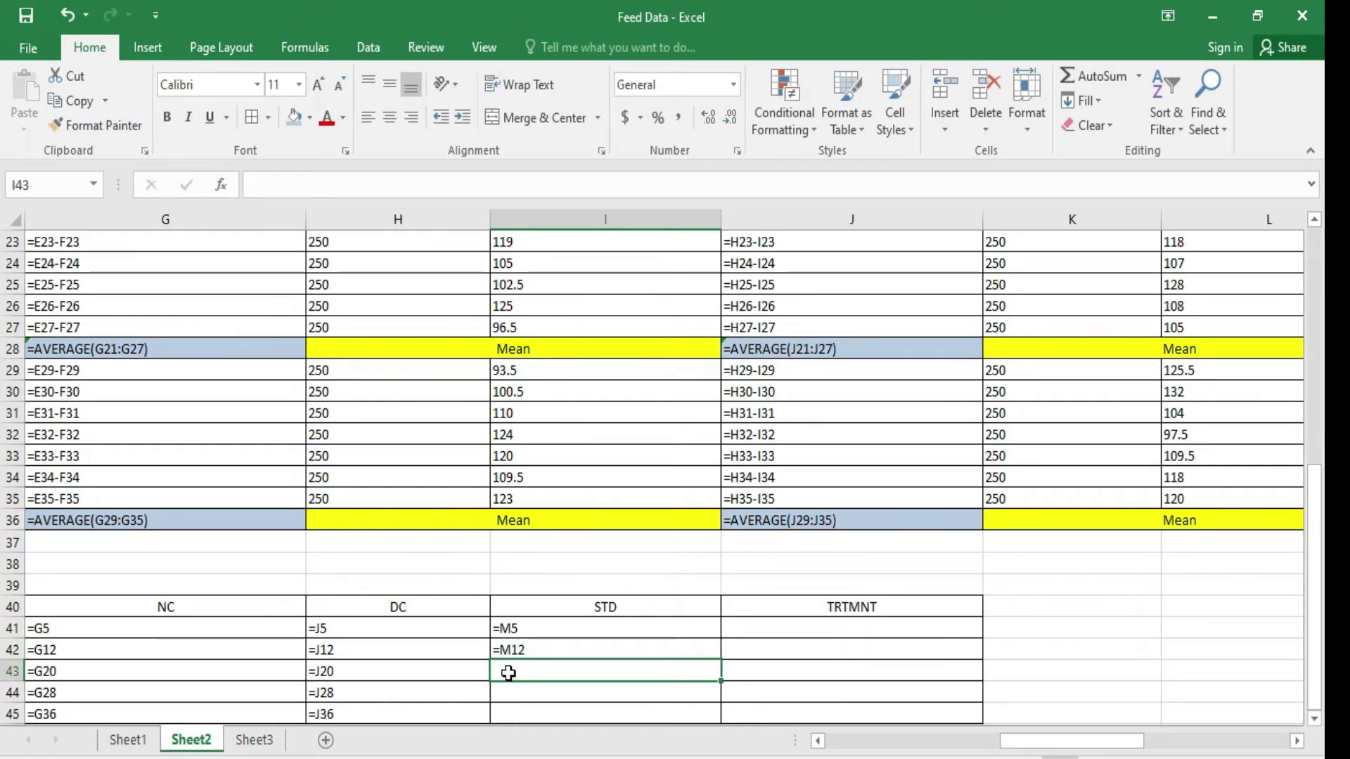
type("=")
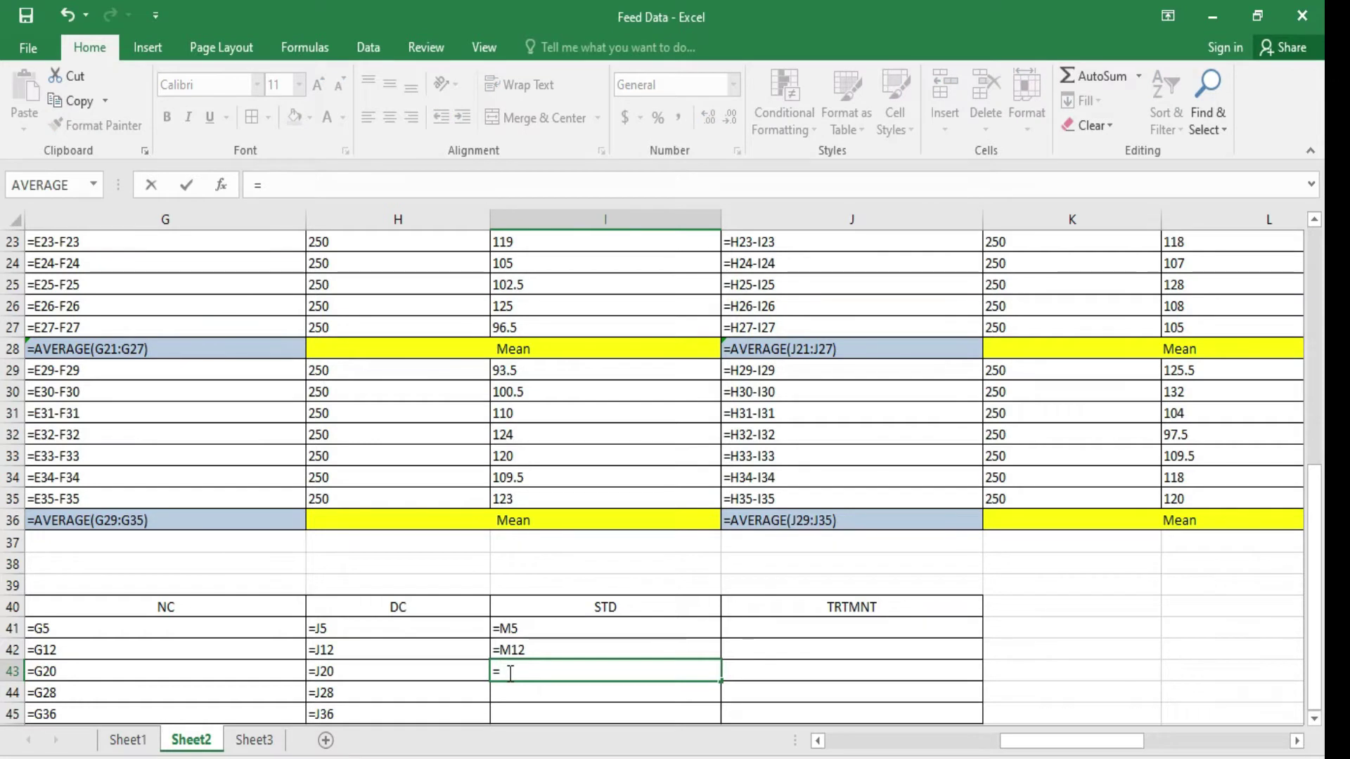
type("m20")
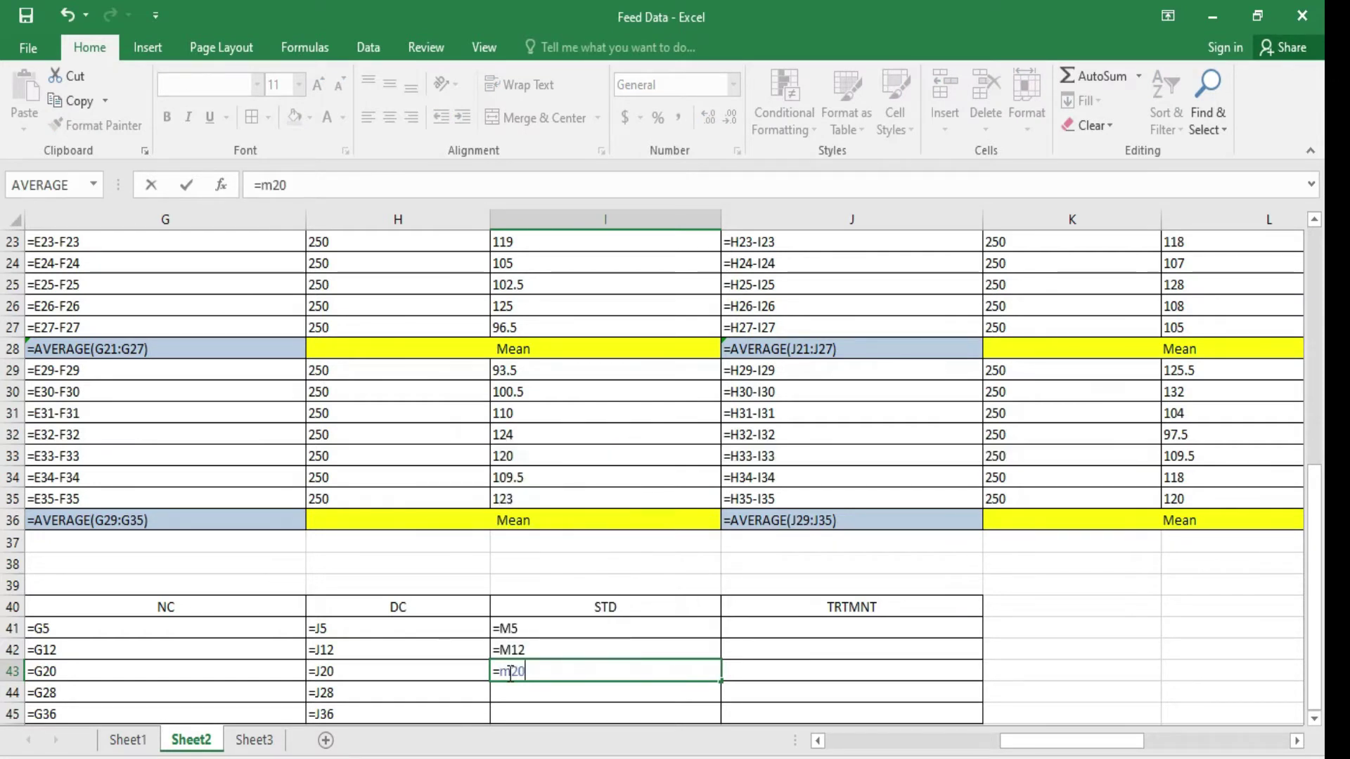
key("Return")
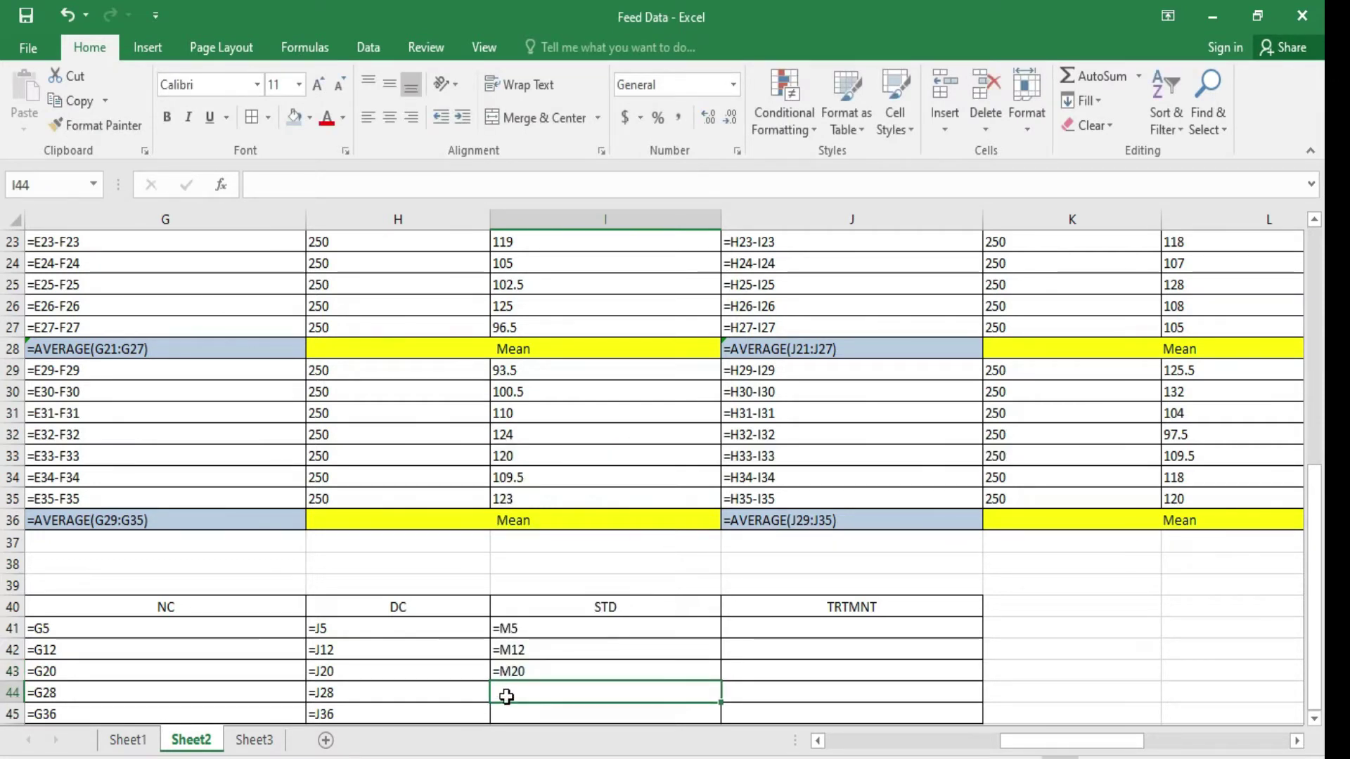
left_click(506, 693)
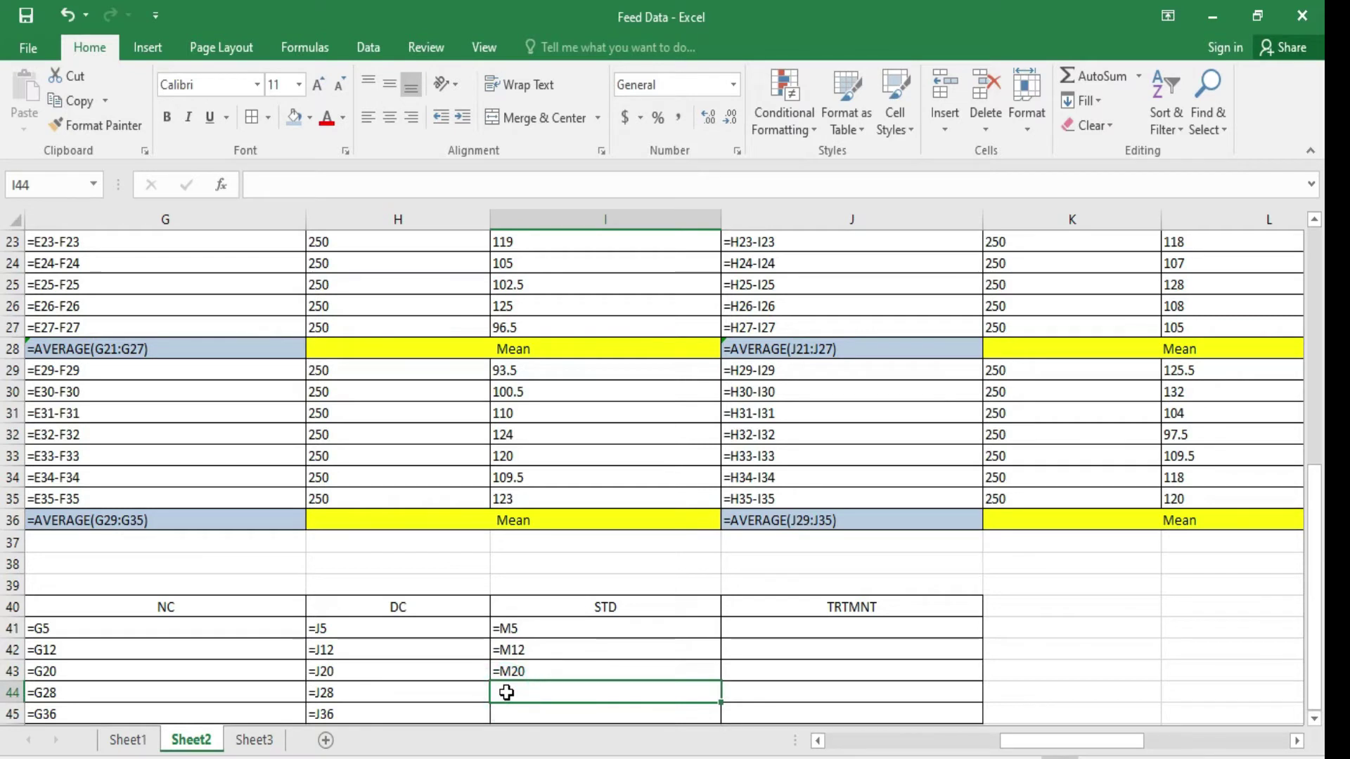
left_click(499, 693)
type("=m28")
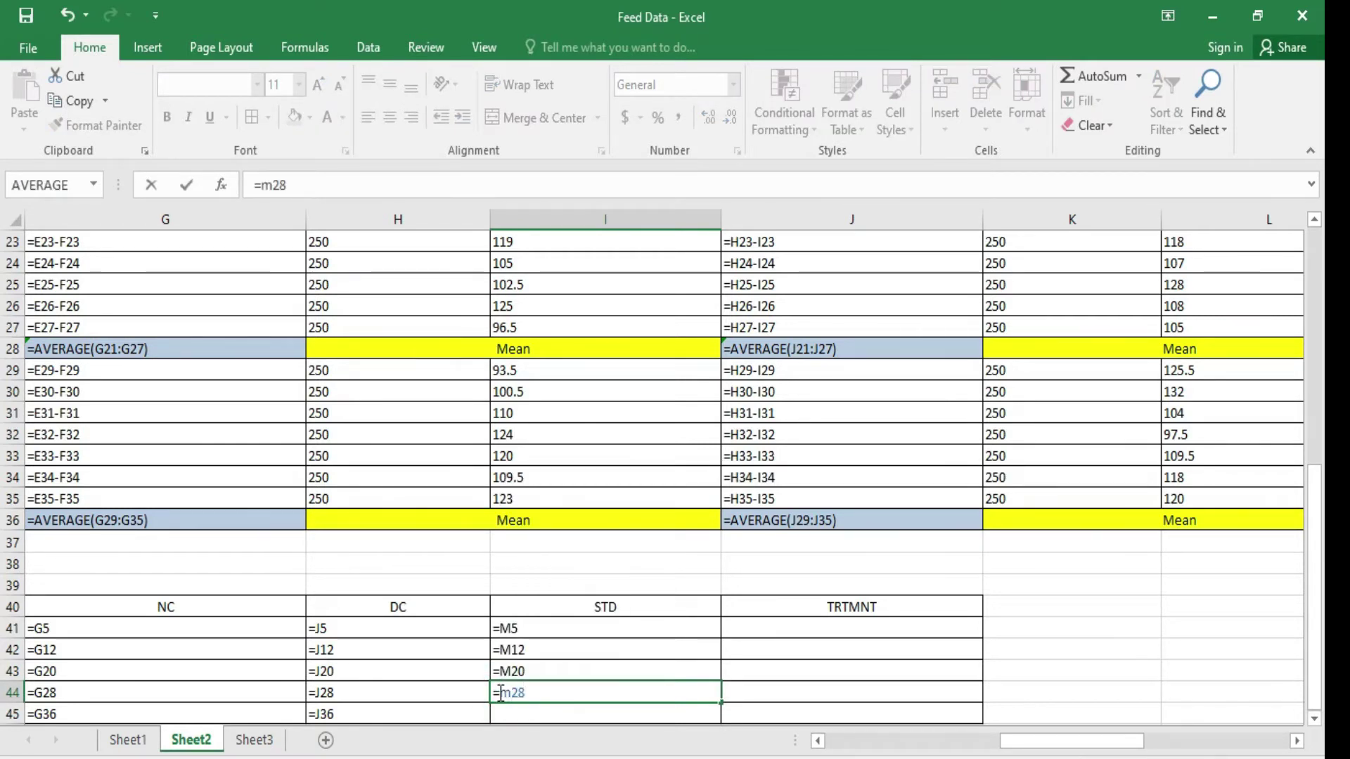
key("Return")
Step: Link the Day-28 STD cell I45 to the last Standard weekly mean with the formula =M36
left_click(501, 714)
type("=")
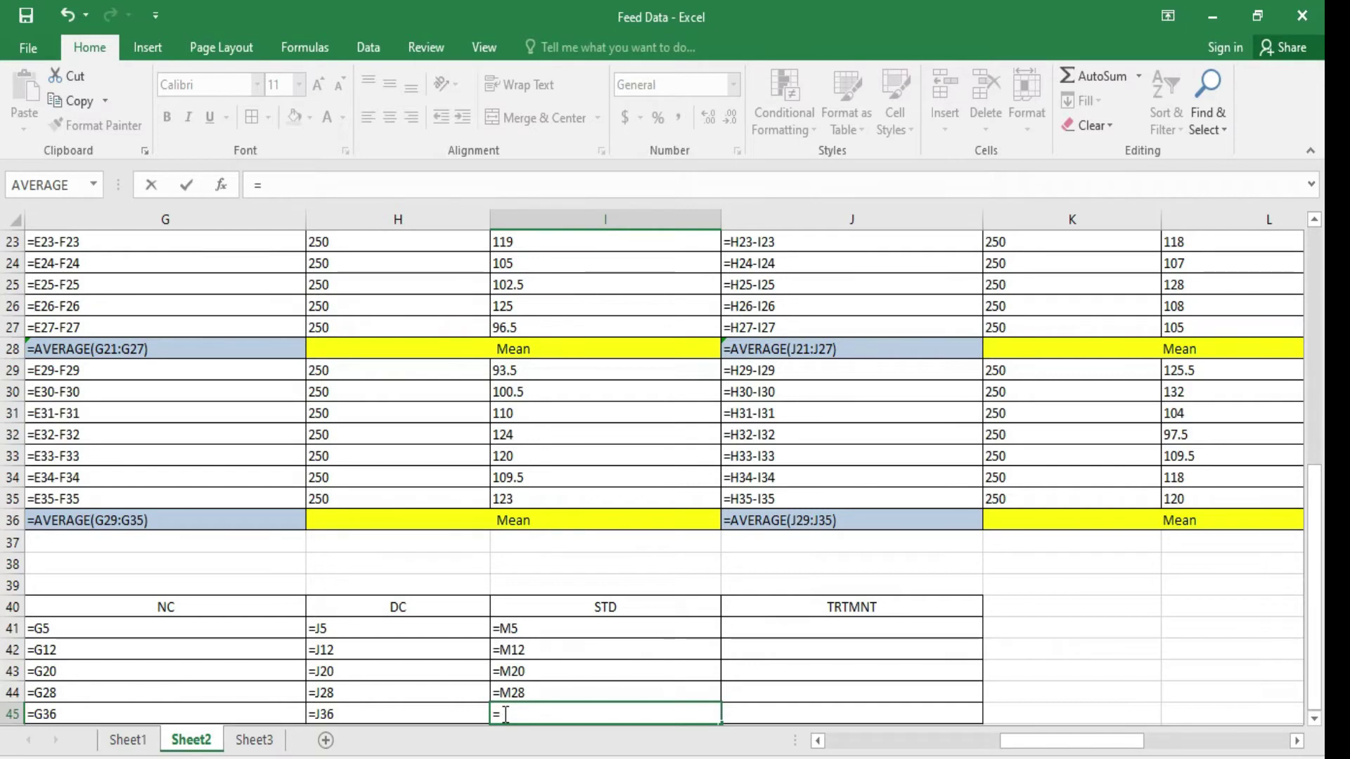
type("m")
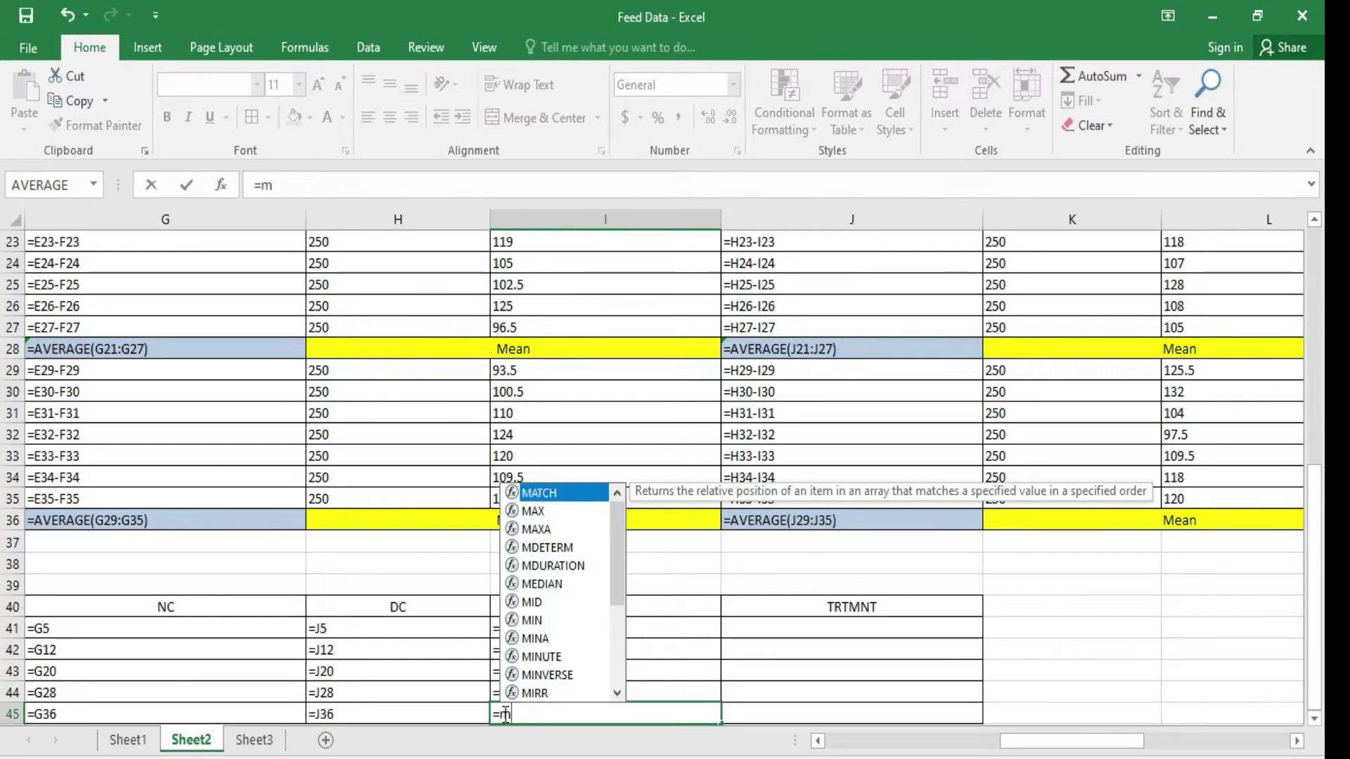
type("36")
key("Return")
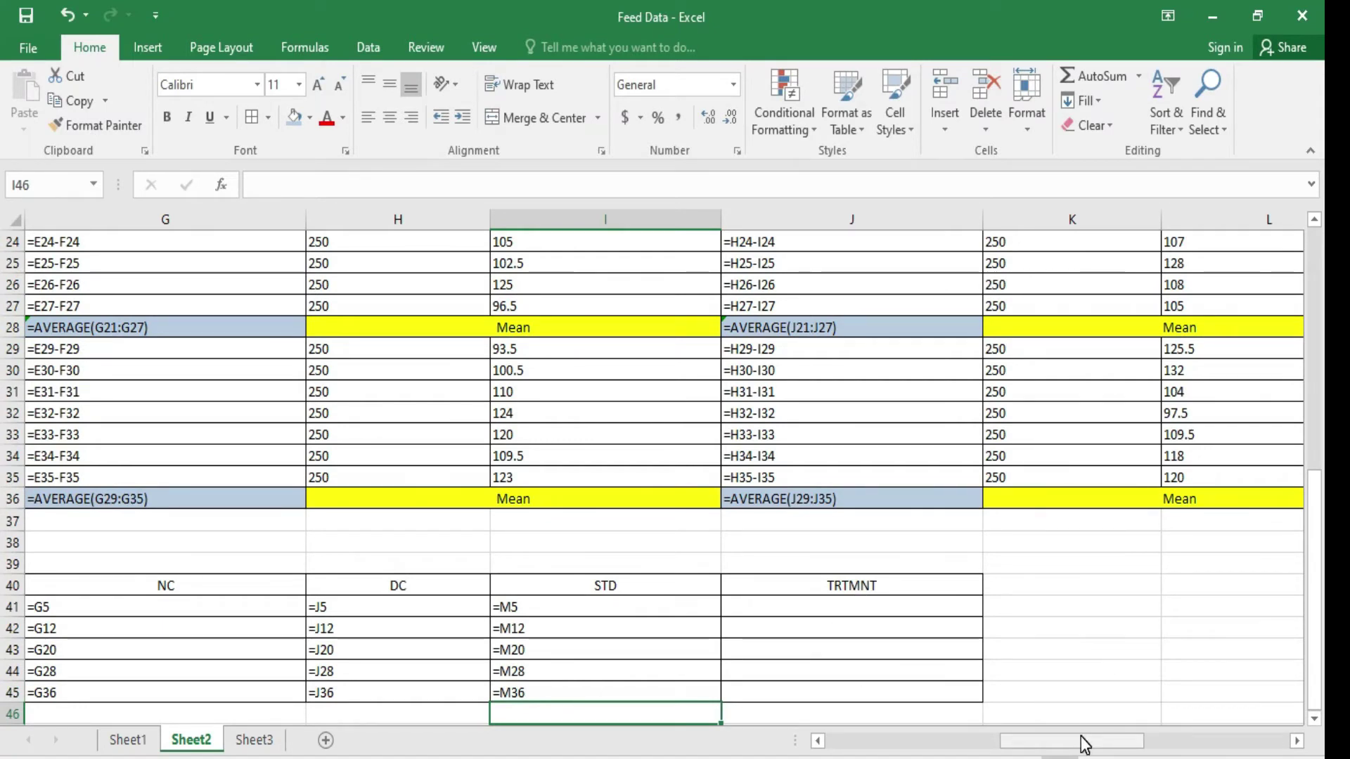
Step: Examine the Treatment group's feed consumption column and weekly mean rows in value display, then return to the summary table in formula display
left_click_drag(1086, 748, 1172, 750)
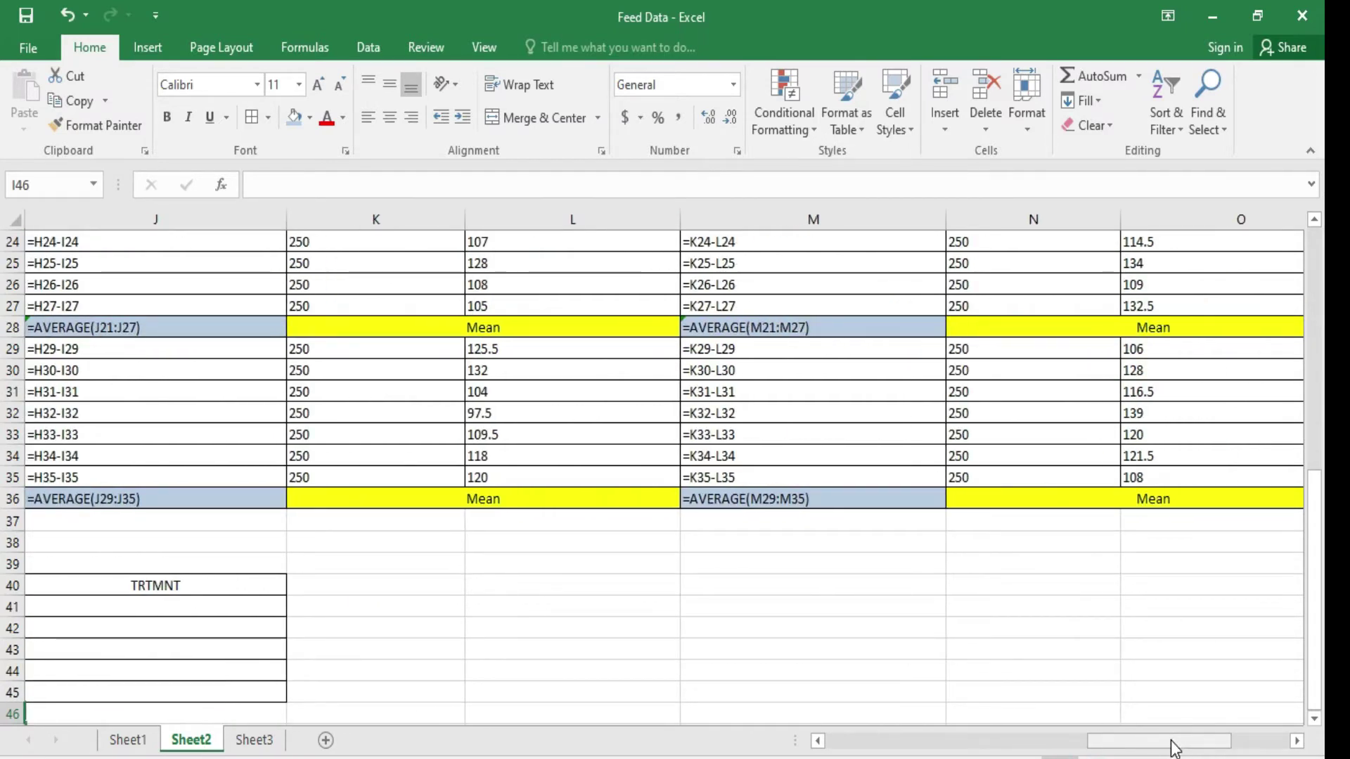
key("ctrl+grave")
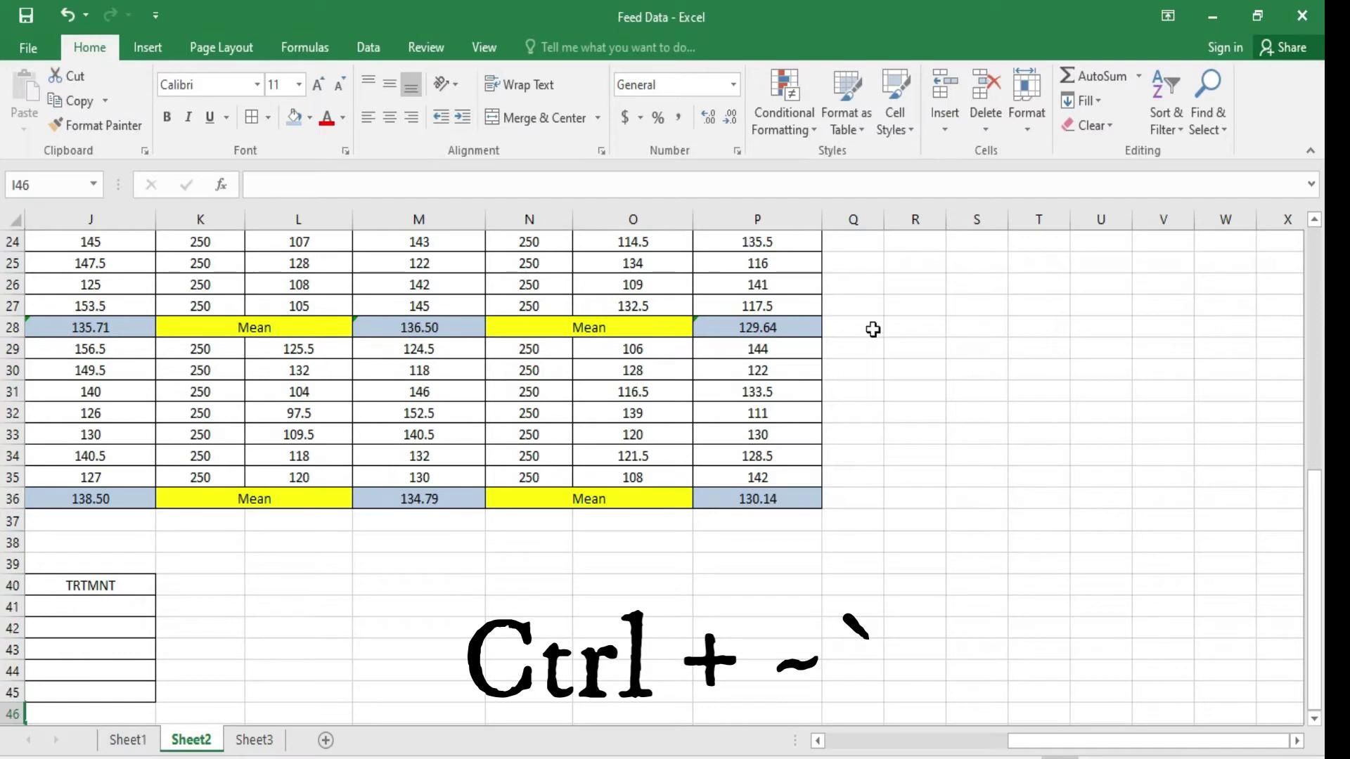
left_click_drag(1312, 551, 1312, 345)
left_click_drag(3, 344, 3, 302)
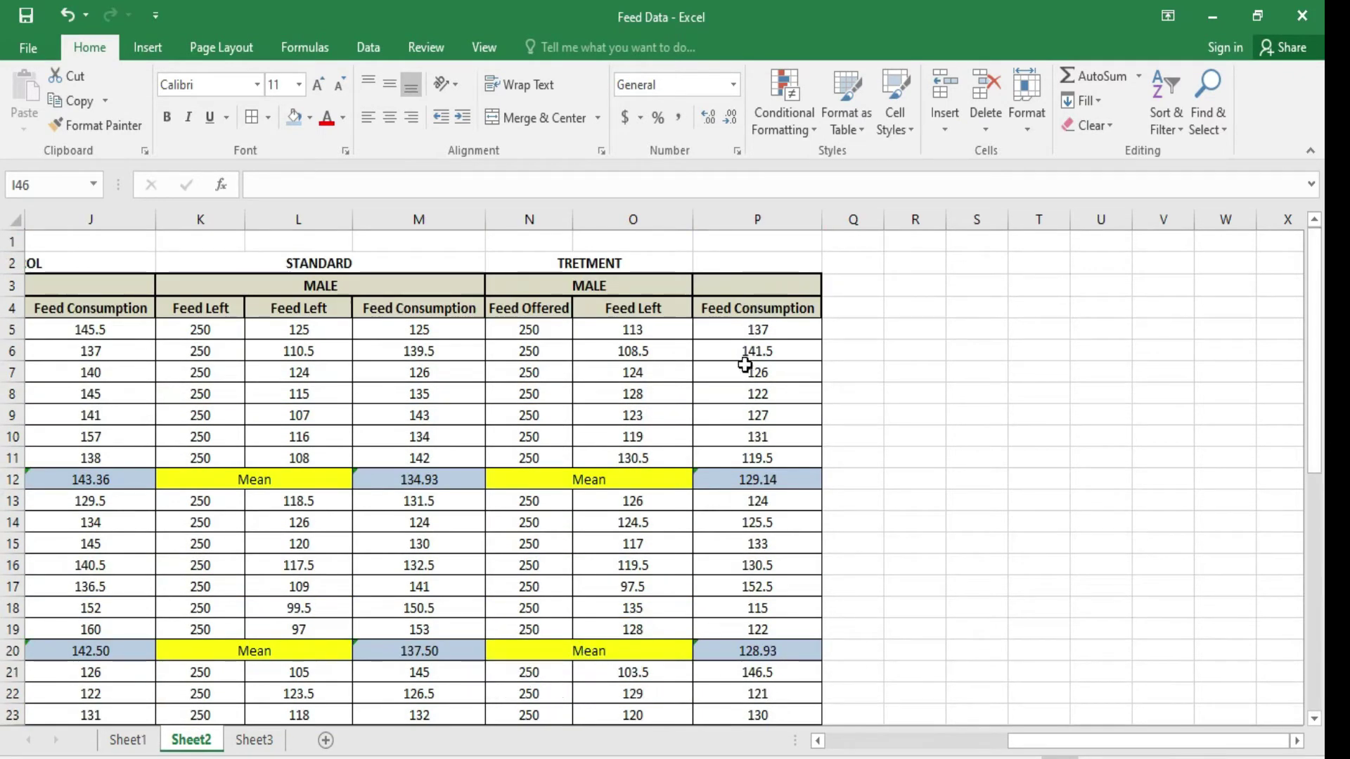
left_click_drag(1310, 457, 1318, 708)
left_click_drag(1090, 743, 988, 747)
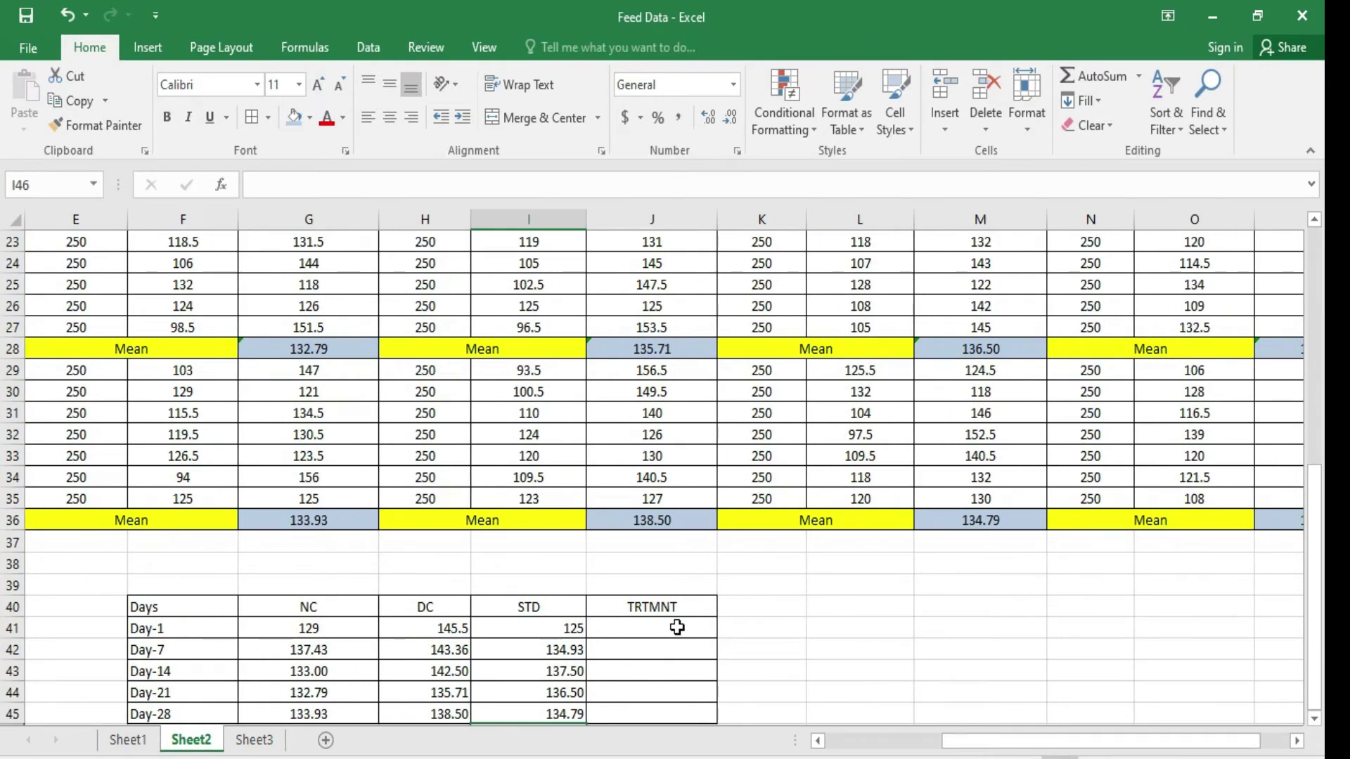
key("ctrl+grave")
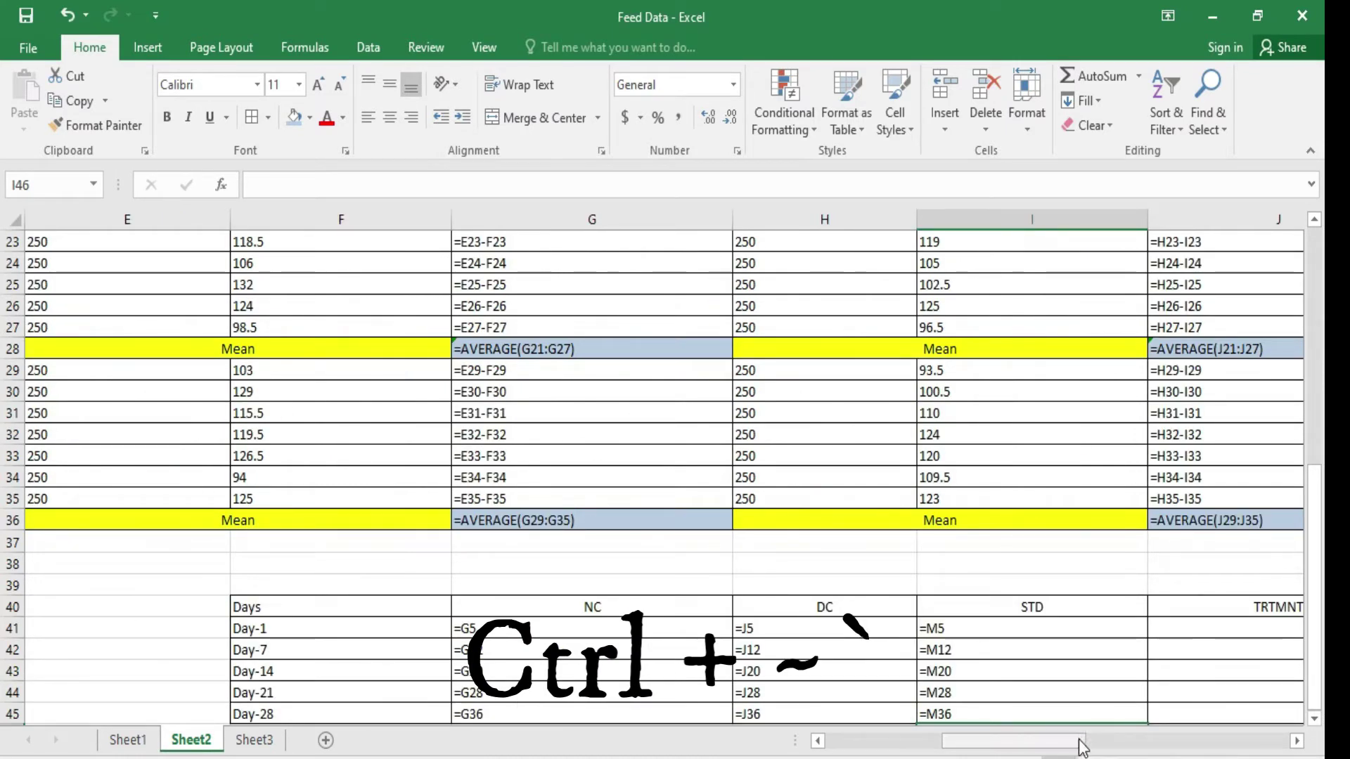
left_click_drag(1069, 744, 1128, 745)
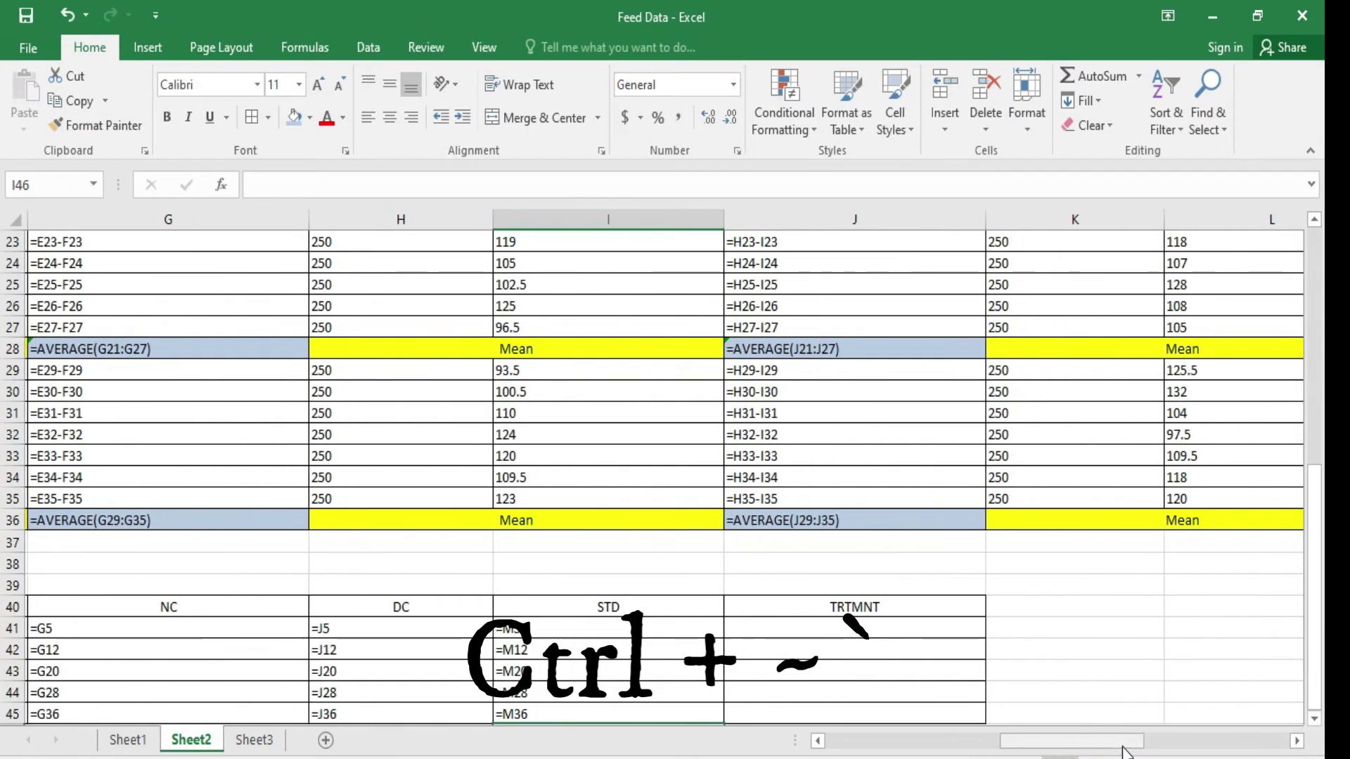
Step: Link the Day-1 TRTMNT cell J41 to the first Treatment feed consumption value with the formula =P5
left_click(832, 632)
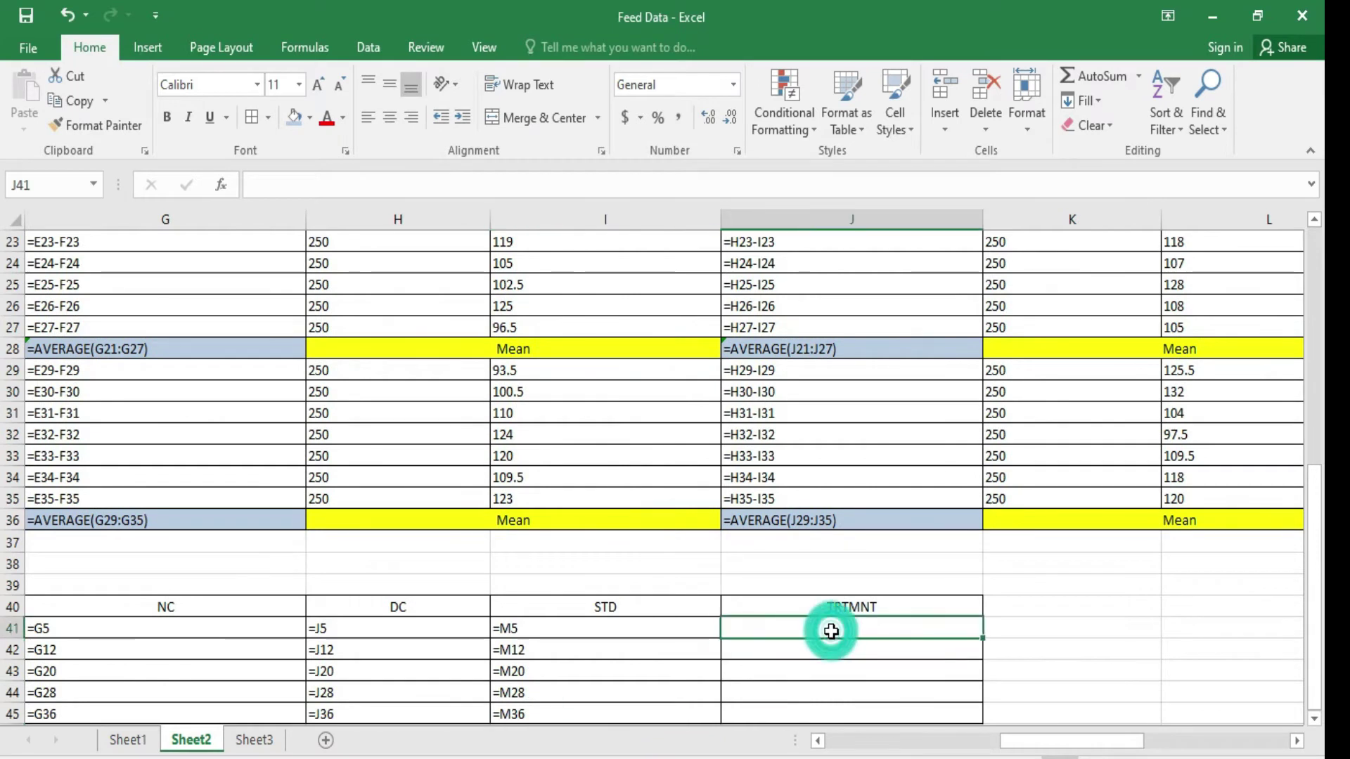
type("=")
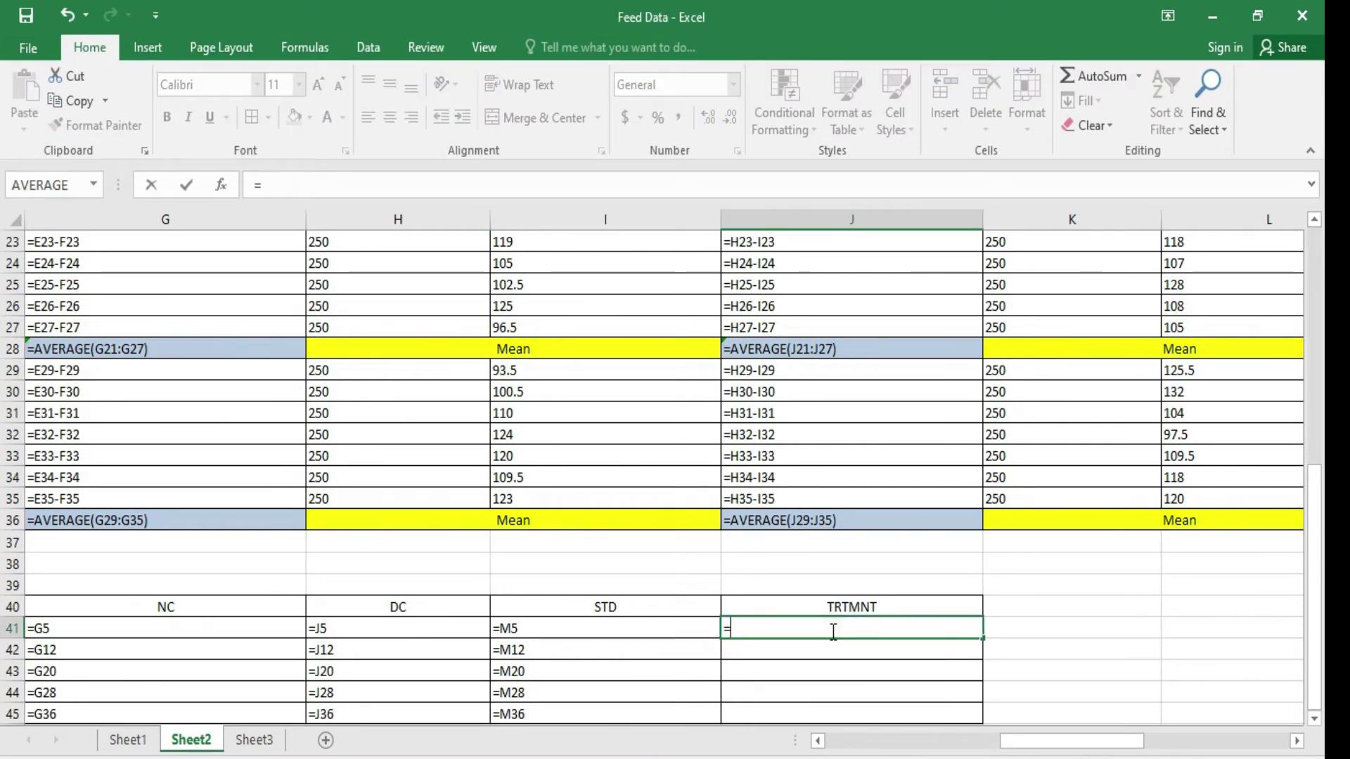
type("p5")
key("Return")
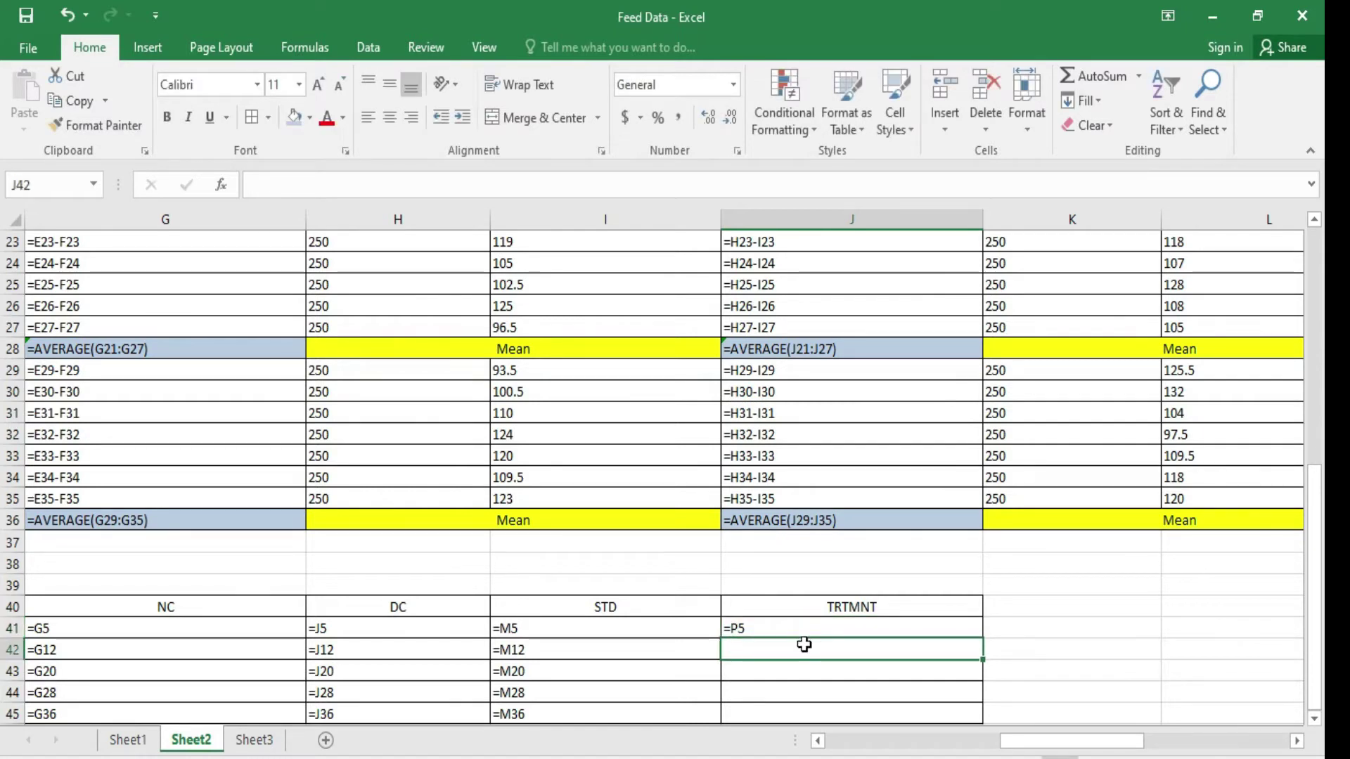
Step: Begin the link formula in the Day-7 TRTMNT cell J42
left_click(794, 648)
type("=")
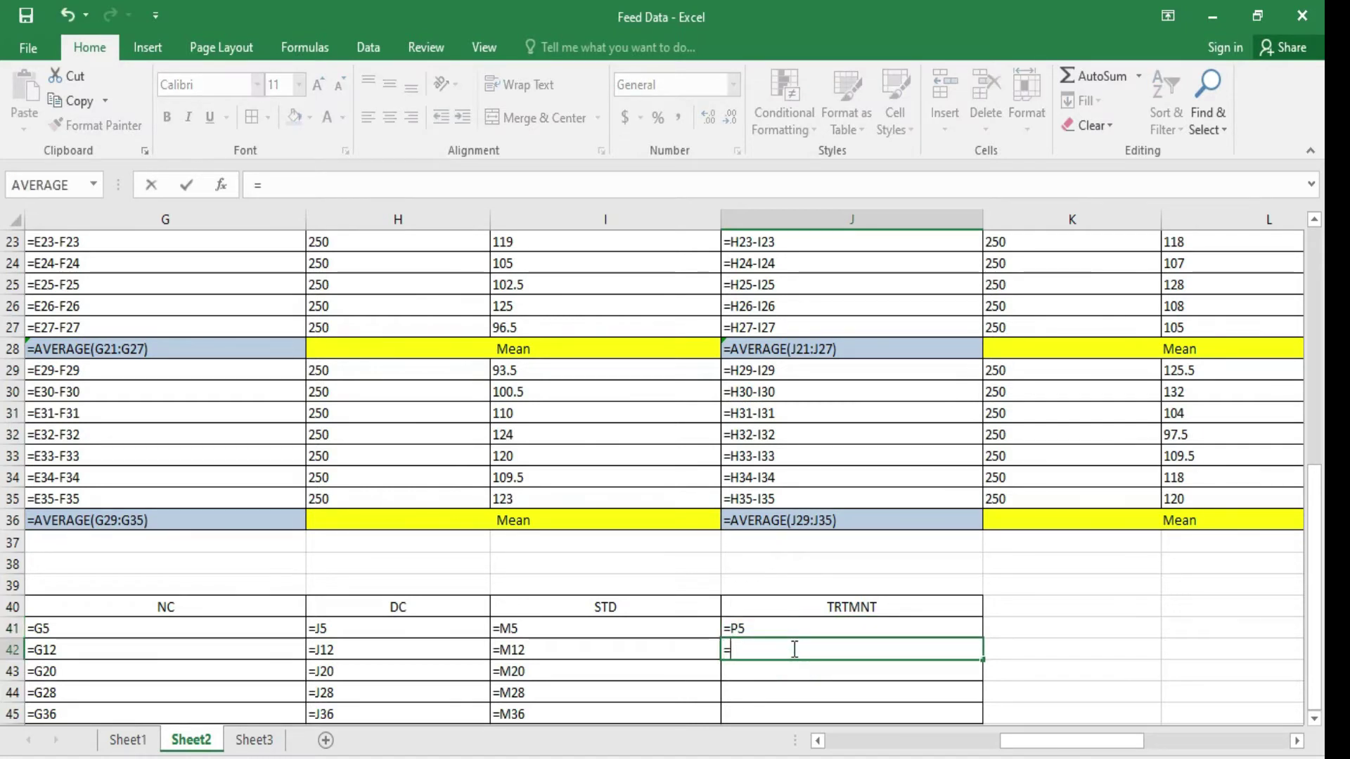
Step: Complete the TRTMNT column of the summary table by entering =P12, =P20, =P28 and =P36 in J42:J45
type("p12")
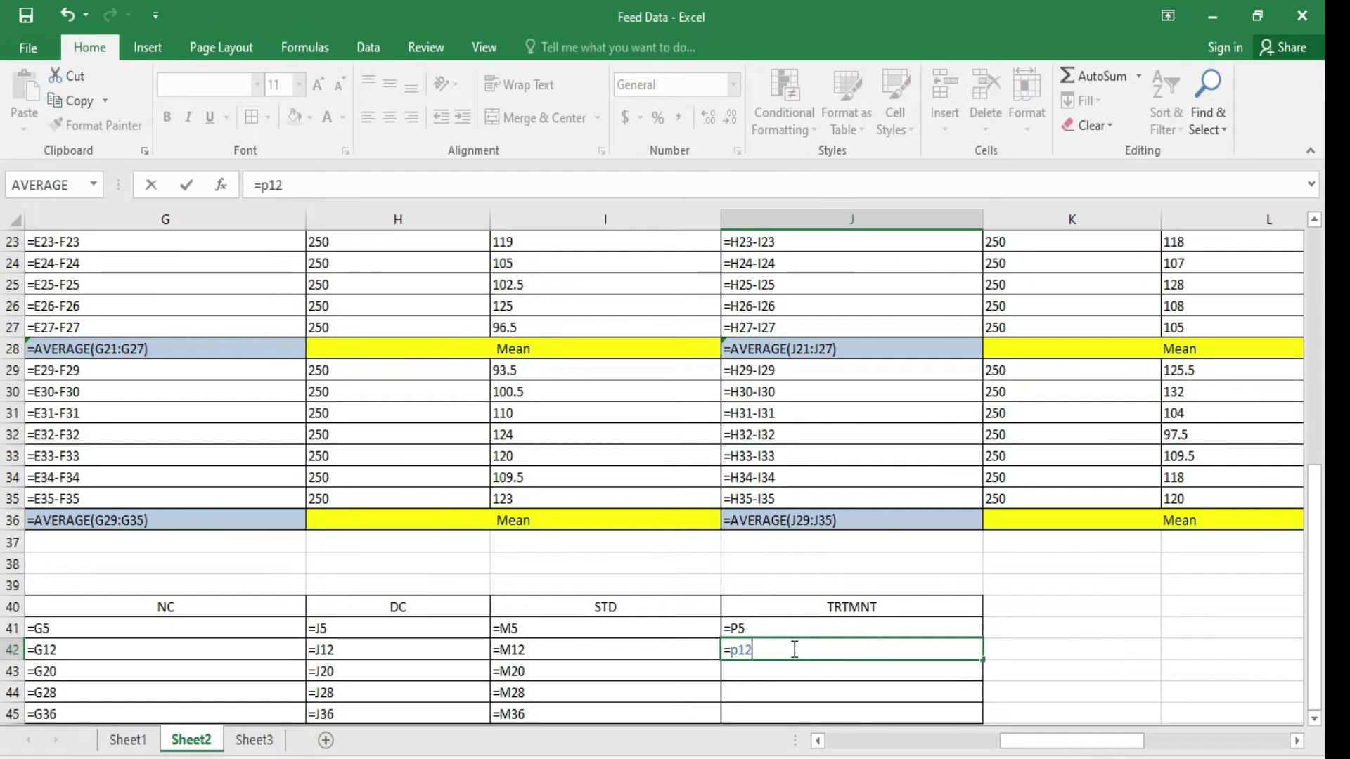
key("Return")
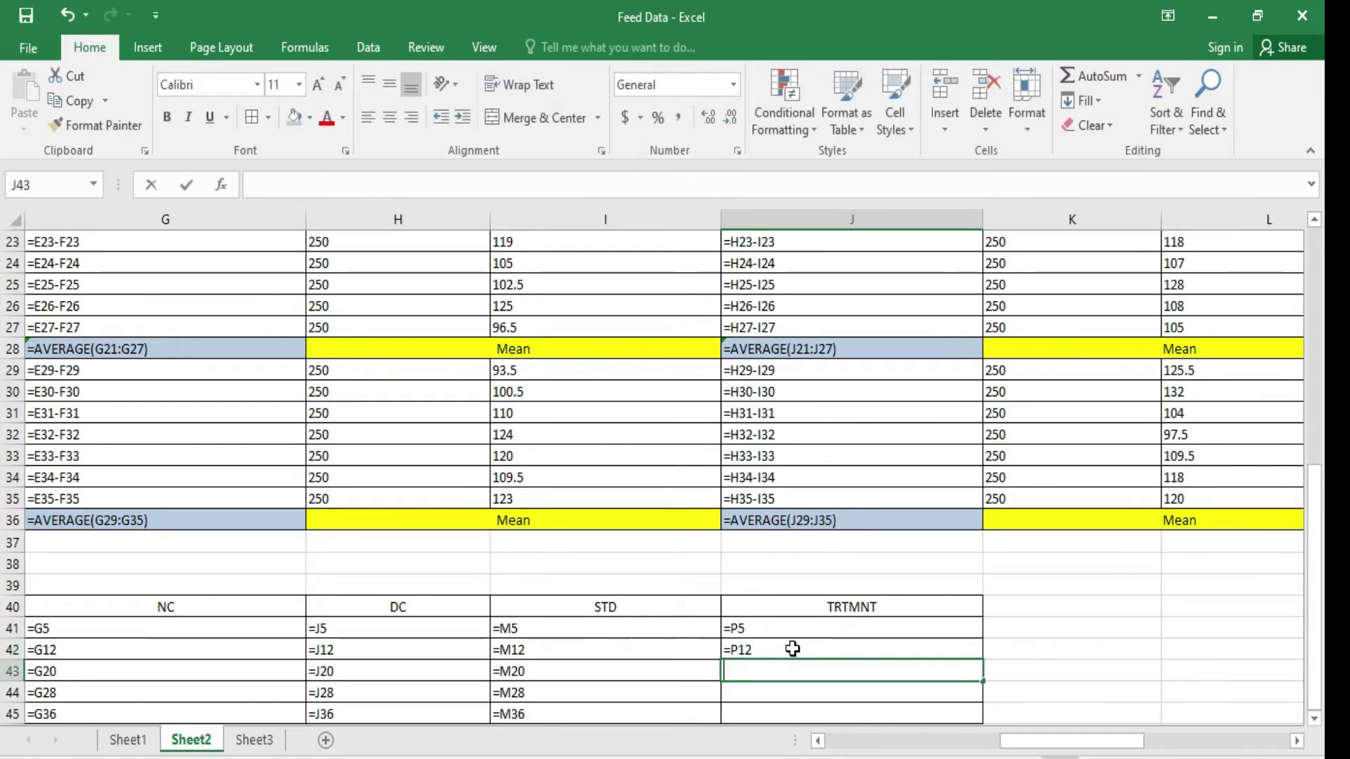
type("=")
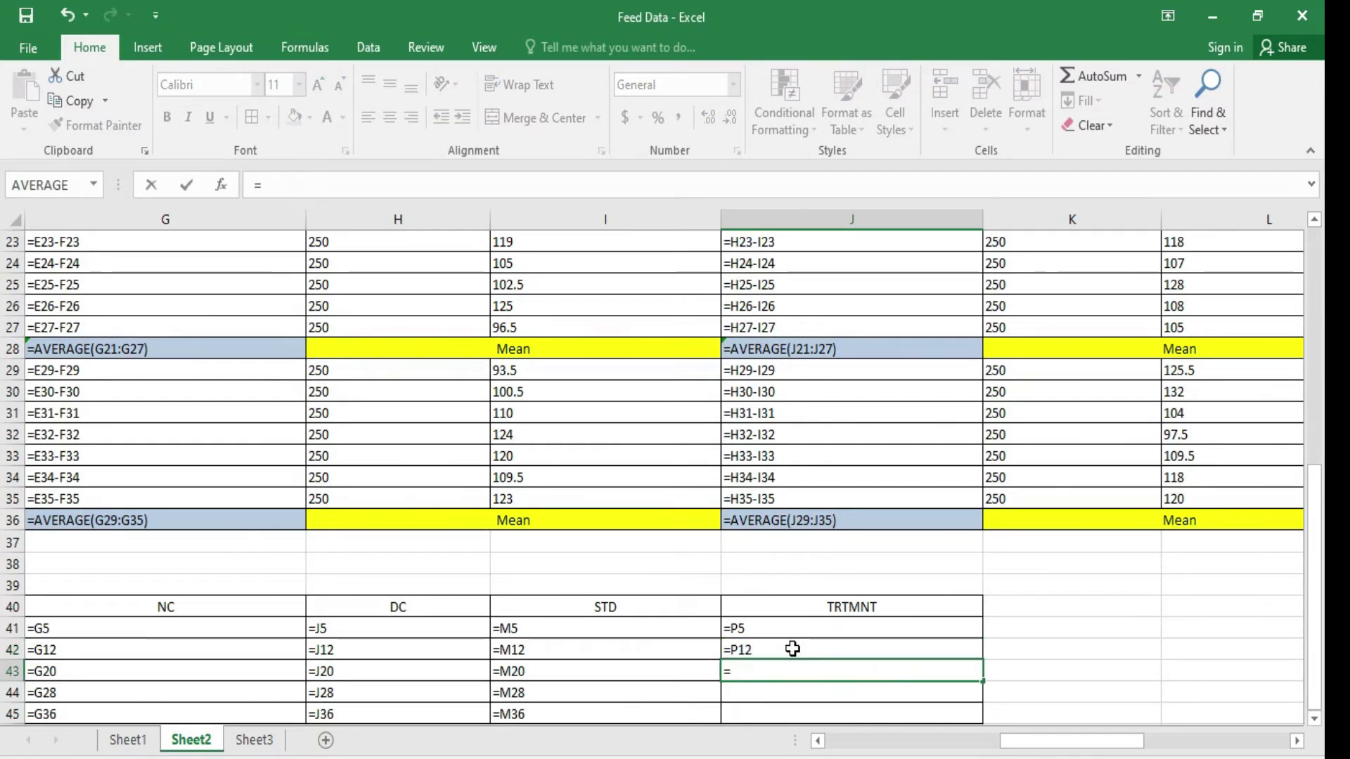
type("p")
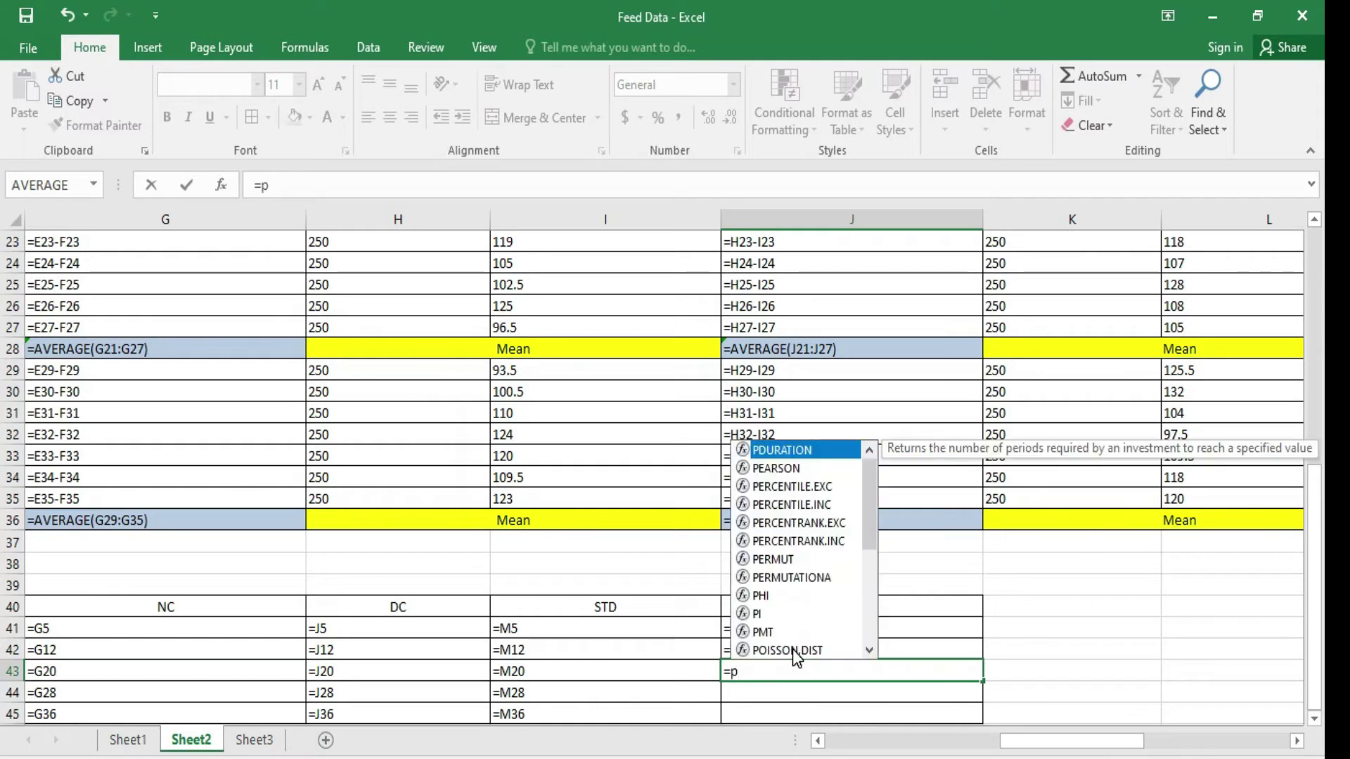
type("20")
key("Return")
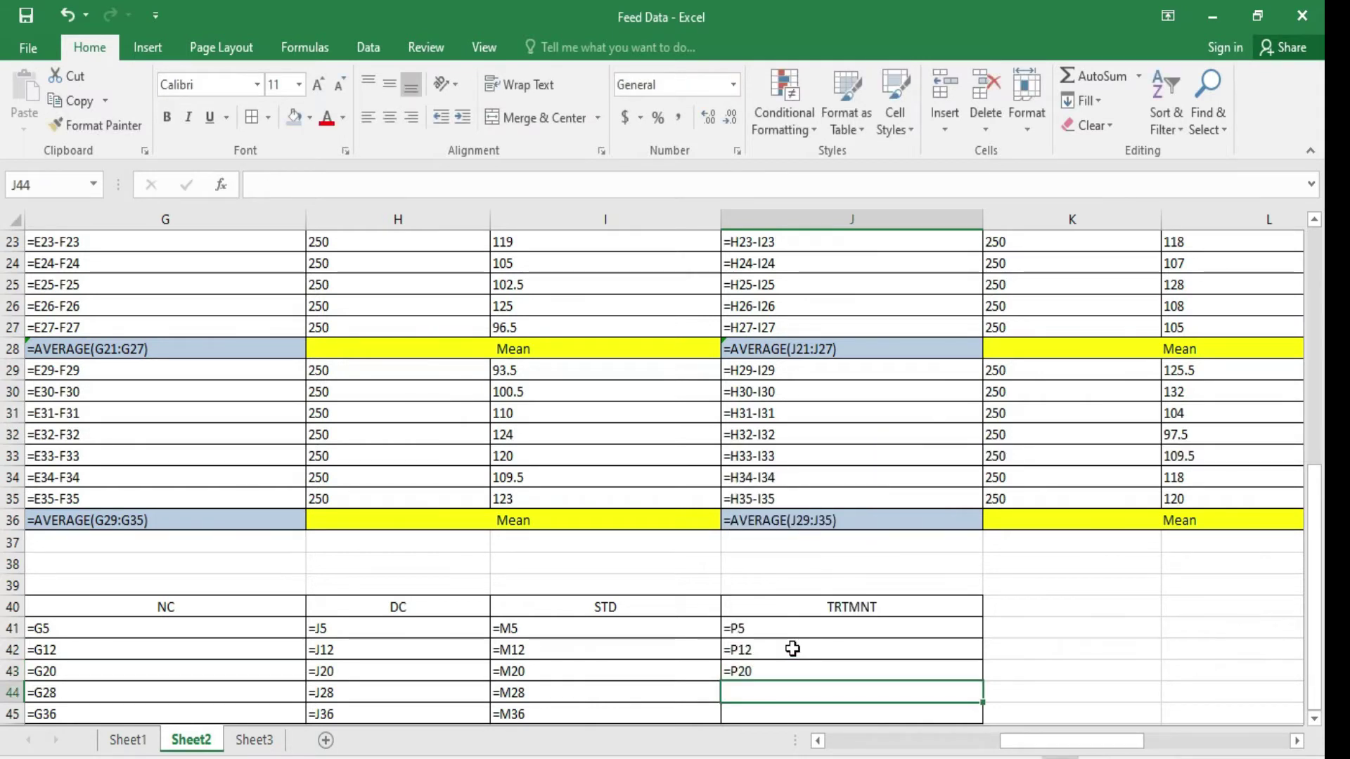
type("=p28")
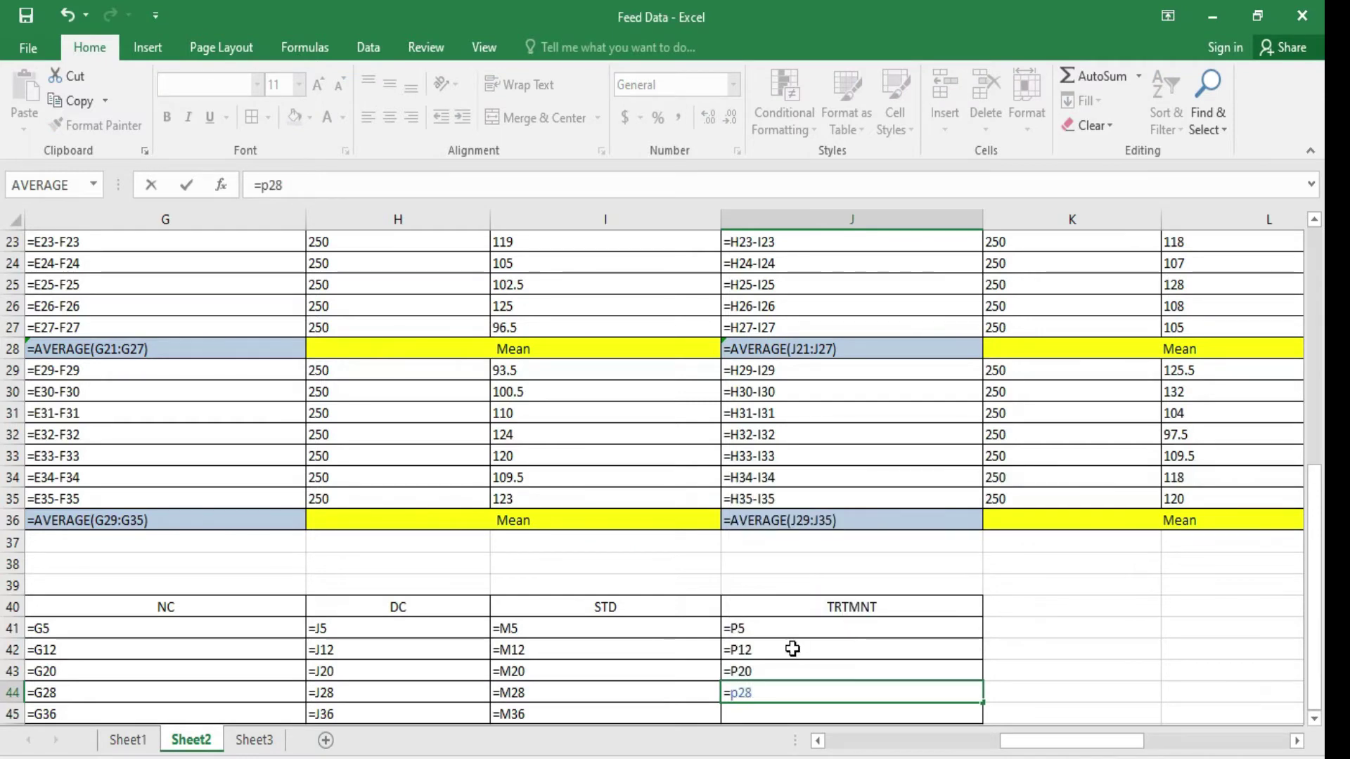
key("Return")
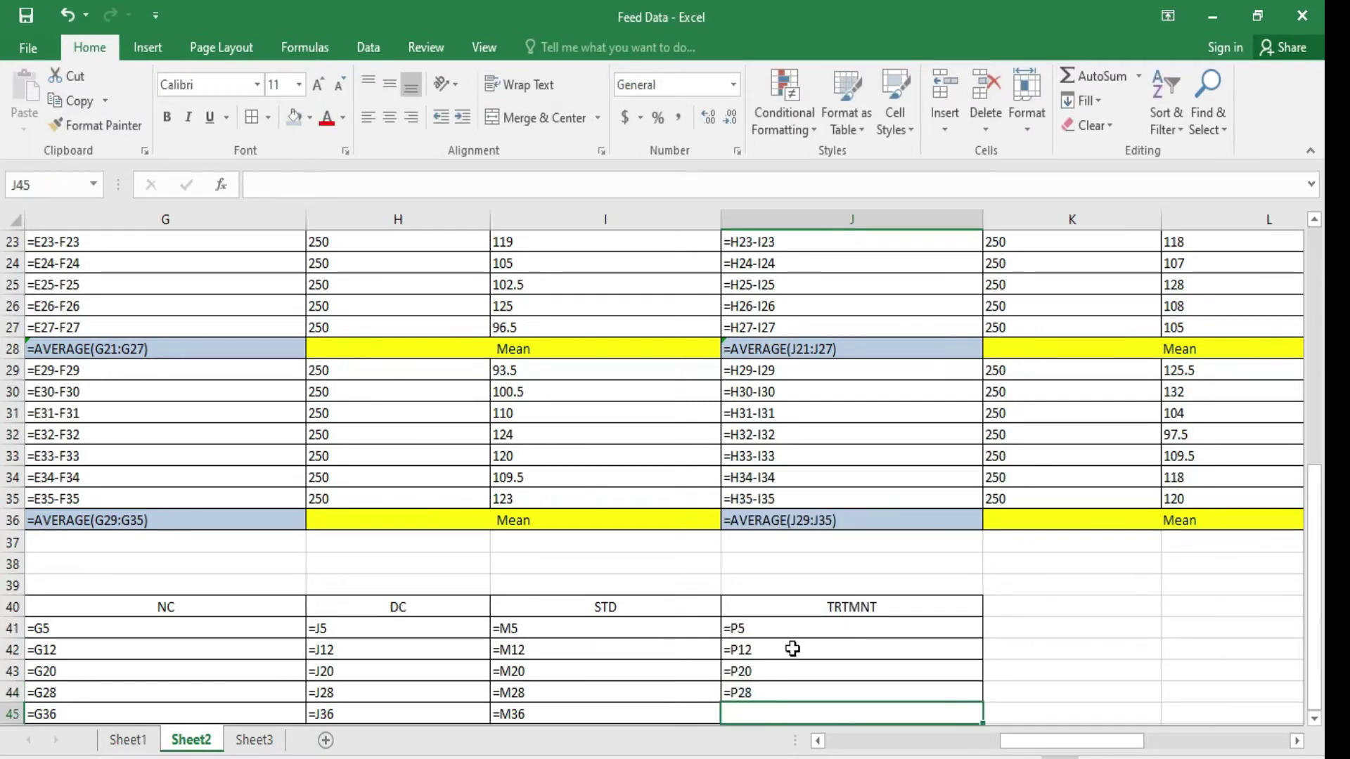
type("=p")
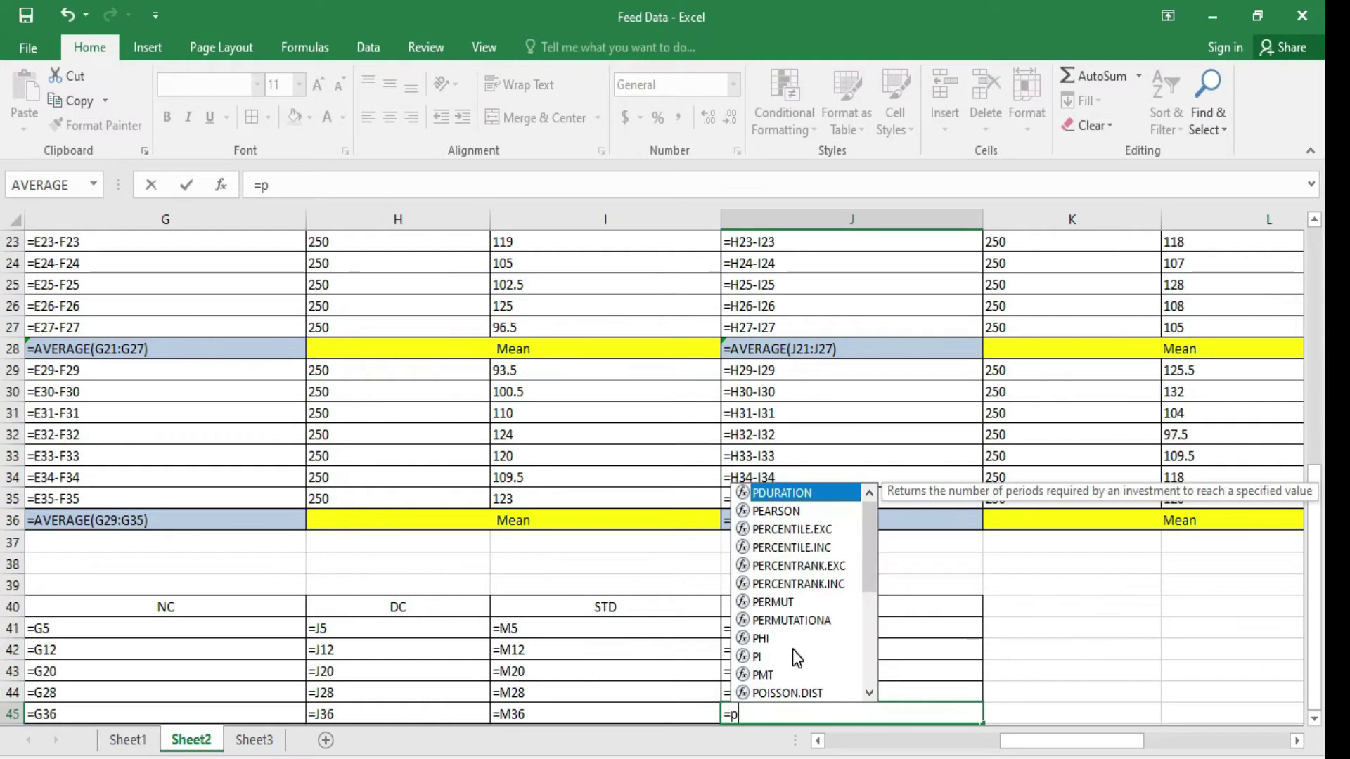
type("36")
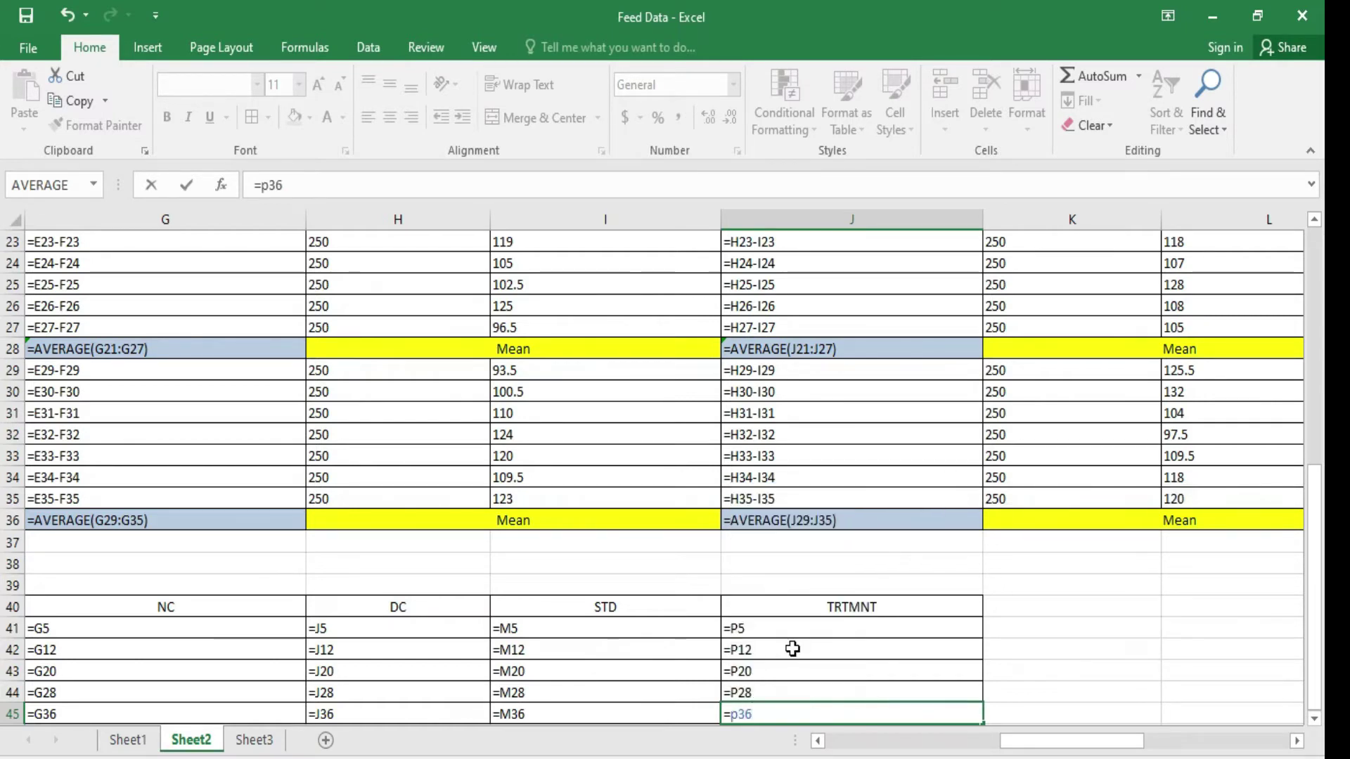
key("Return")
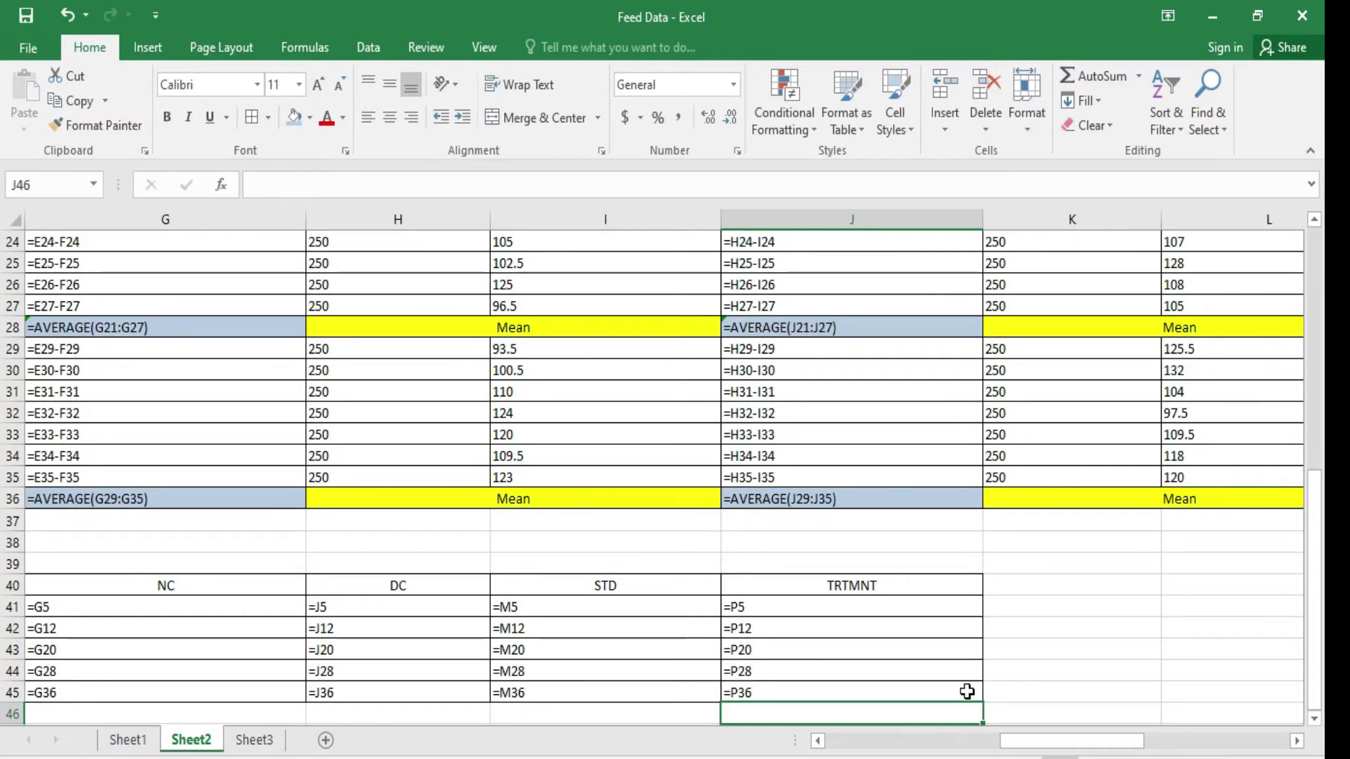
Step: Turn off formula display so the worksheet shows calculated values instead of formulas
key("ctrl+grave")
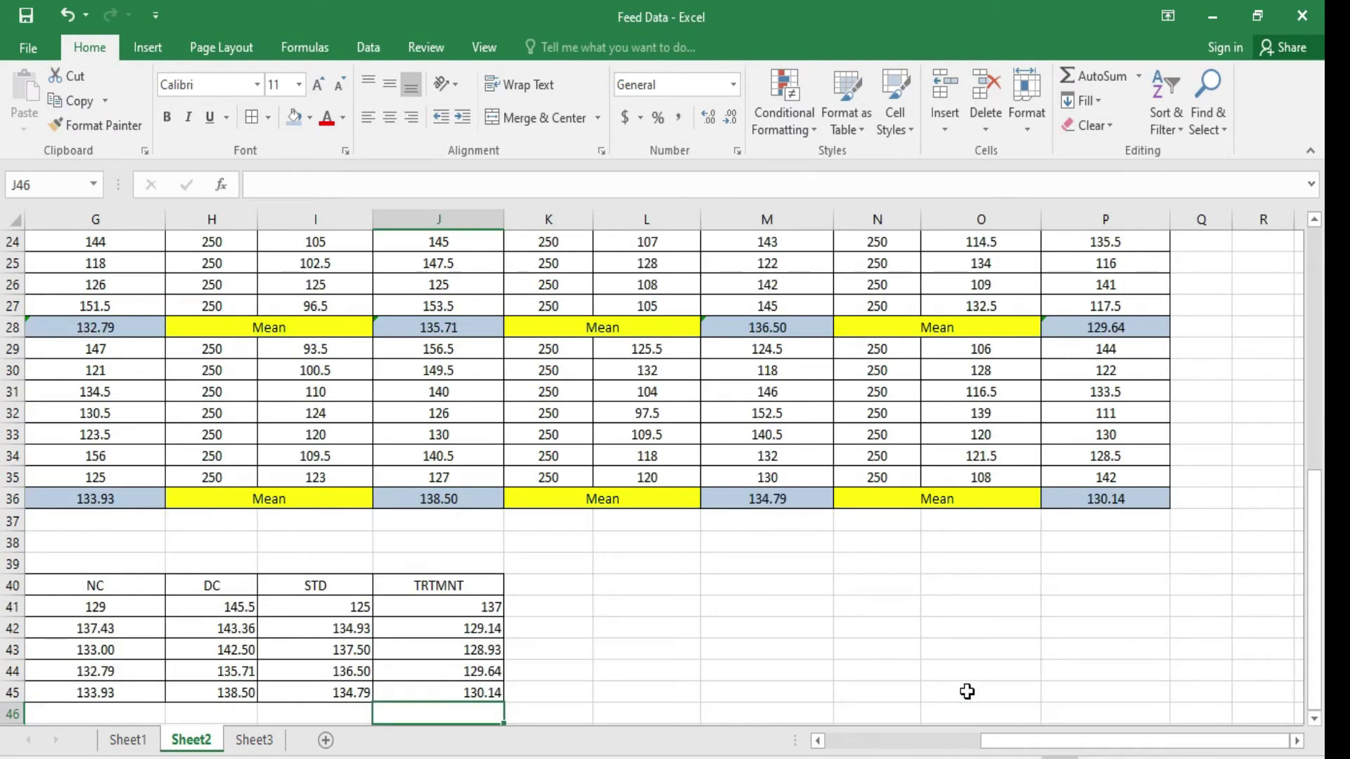
key("Left")
key("Left")
key("Left")
key("Left")
key("Left")
key("Left")
key("Left")
key("Left")
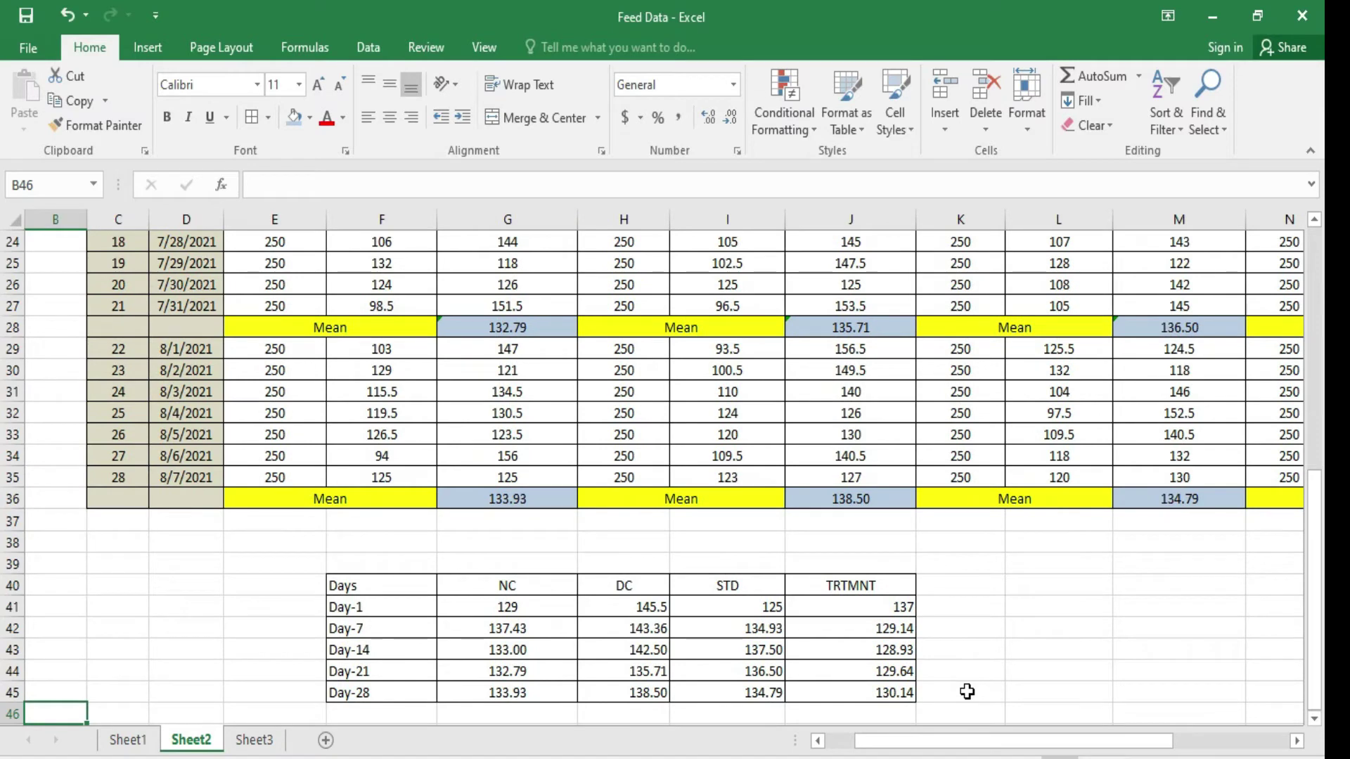
Step: Centre the summary table values in G41:J45 both horizontally and vertically
left_click(503, 608)
key("shift+Down")
key("shift+Down")
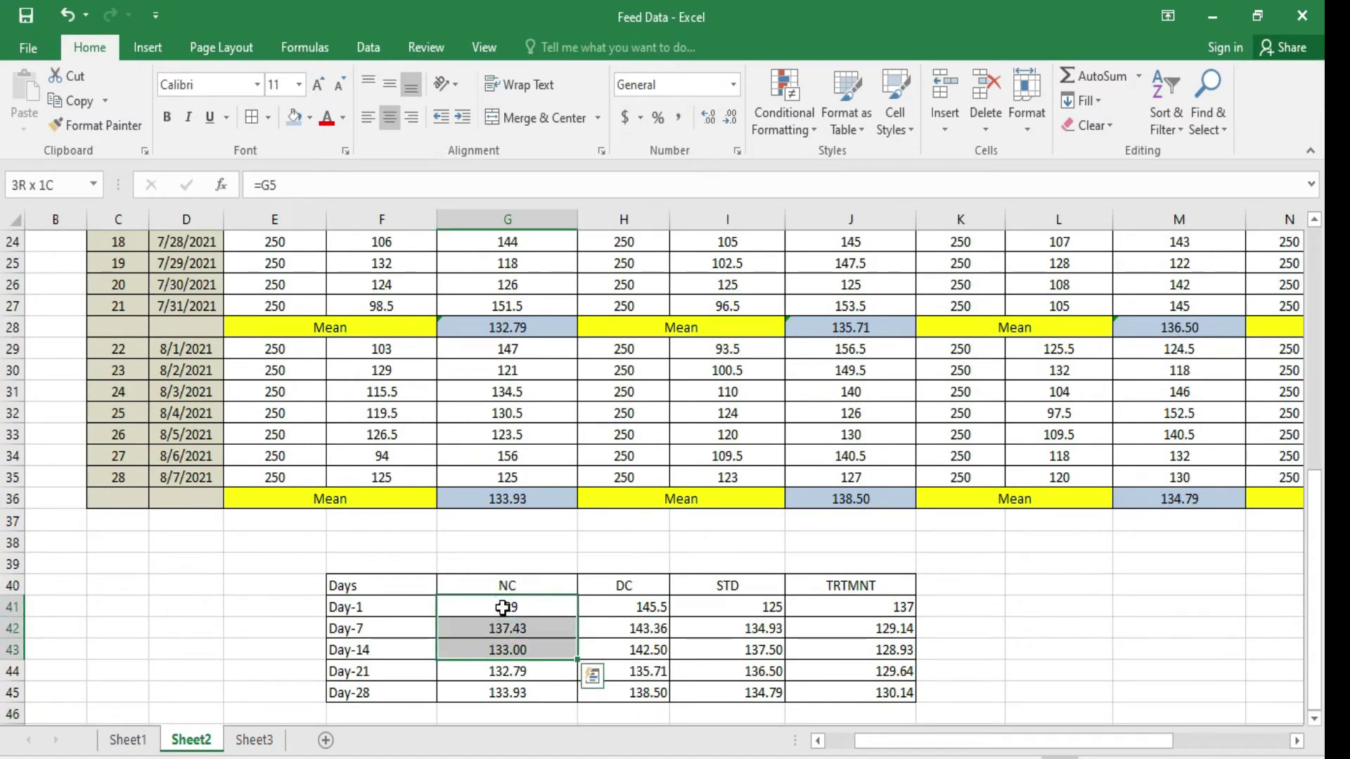
key("shift+Down")
key("shift+Down")
key("shift+Right")
key("shift+Right")
key("shift+Right")
key("shift+Right")
key("shift+Left")
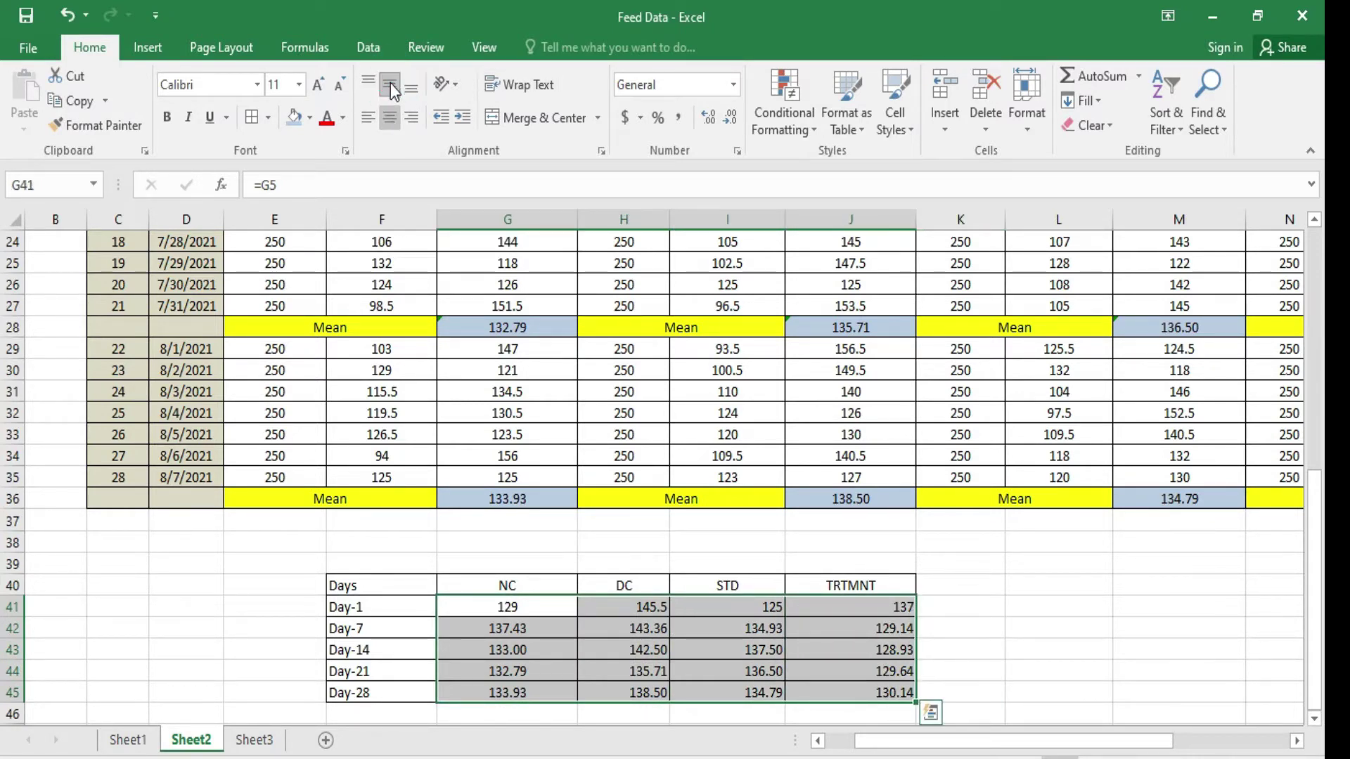
left_click(388, 117)
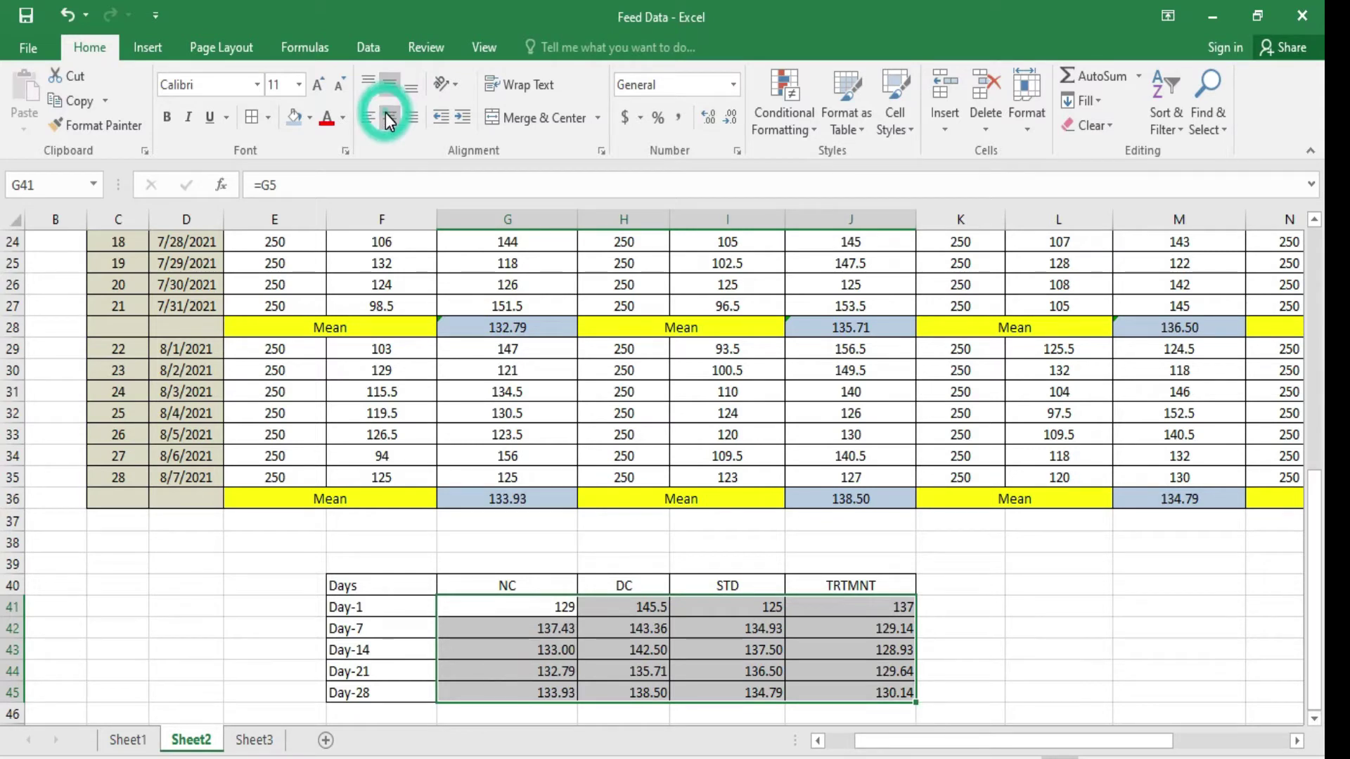
left_click(389, 117)
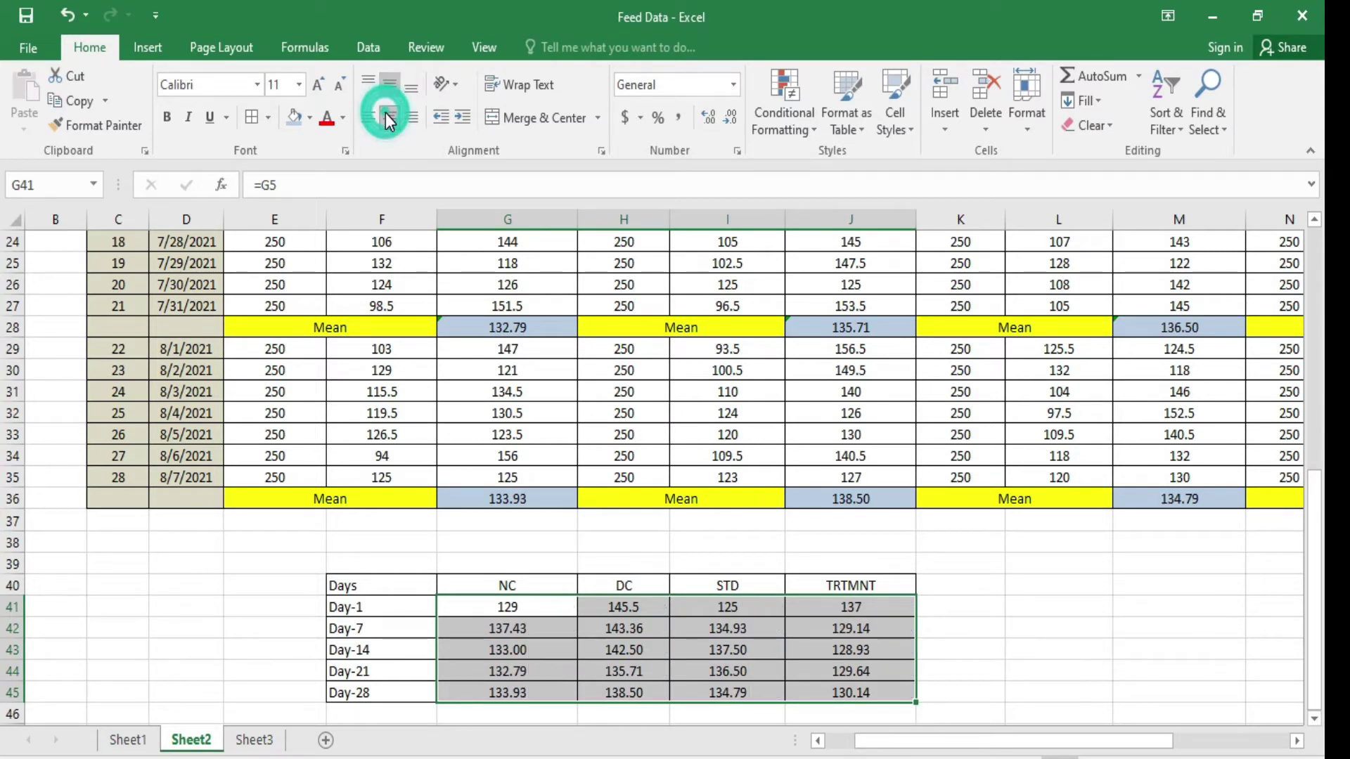
Step: Examine the summary table of mean feed consumption and compare it with the daily feed data above it
left_click(967, 625)
key("Down")
key("Down")
key("Down")
key("Down")
key("Down")
key("Down")
key("Down")
key("Down")
key("Down")
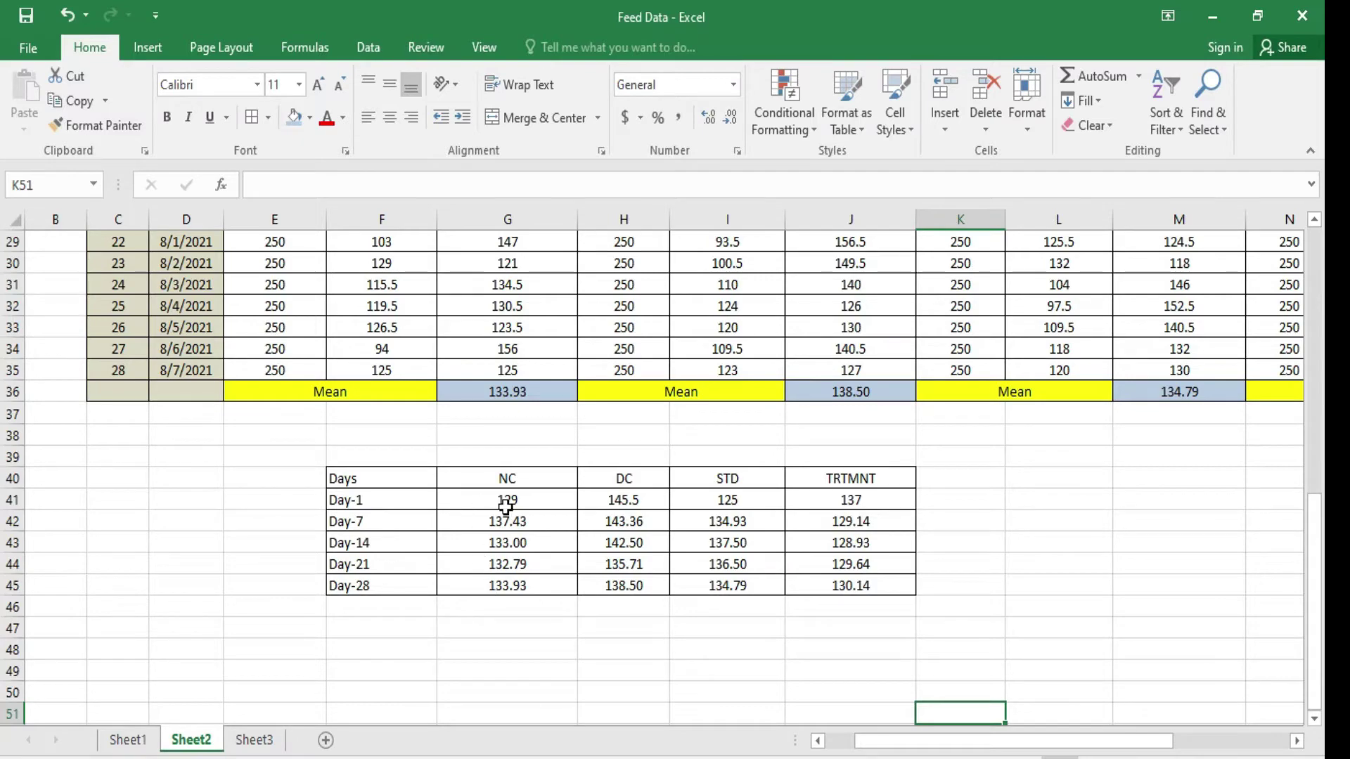
left_click_drag(1316, 570, 1316, 330)
left_click_drag(6, 330, 6, 309)
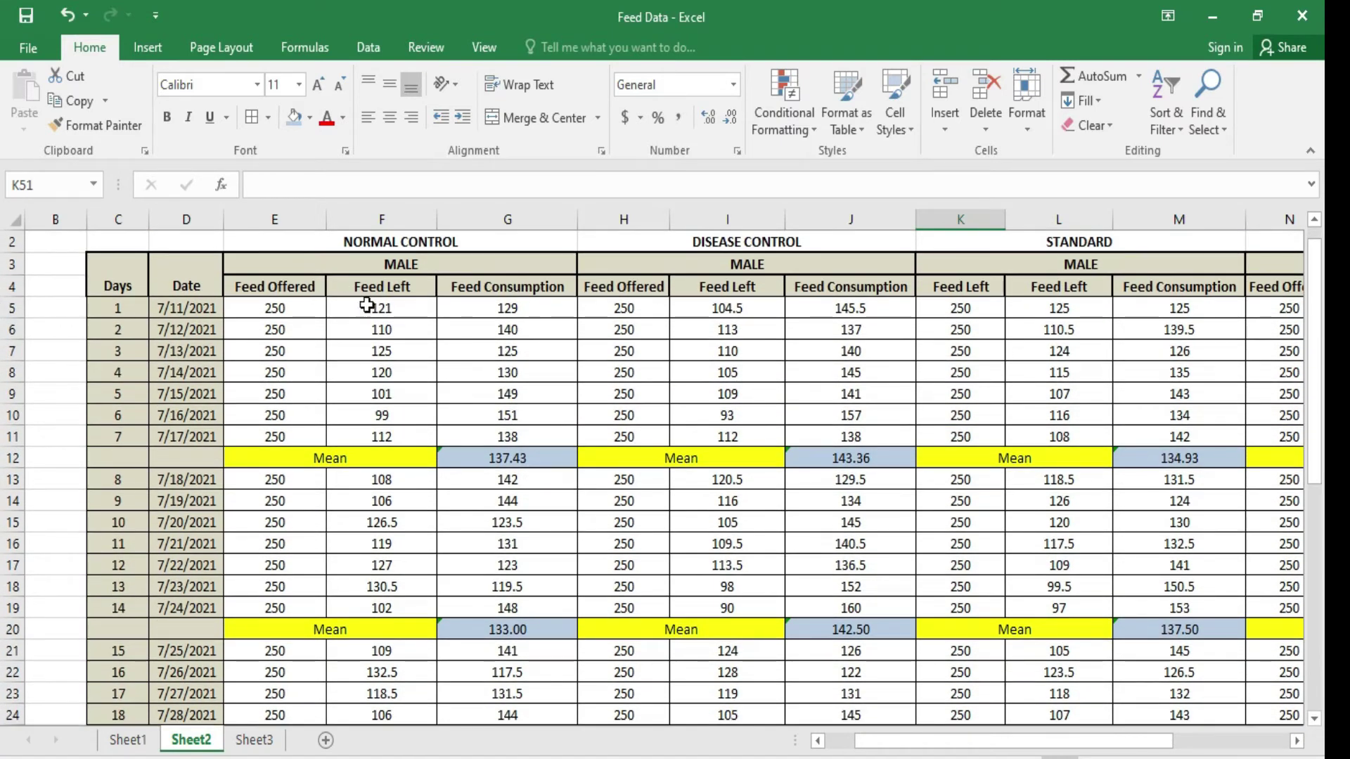
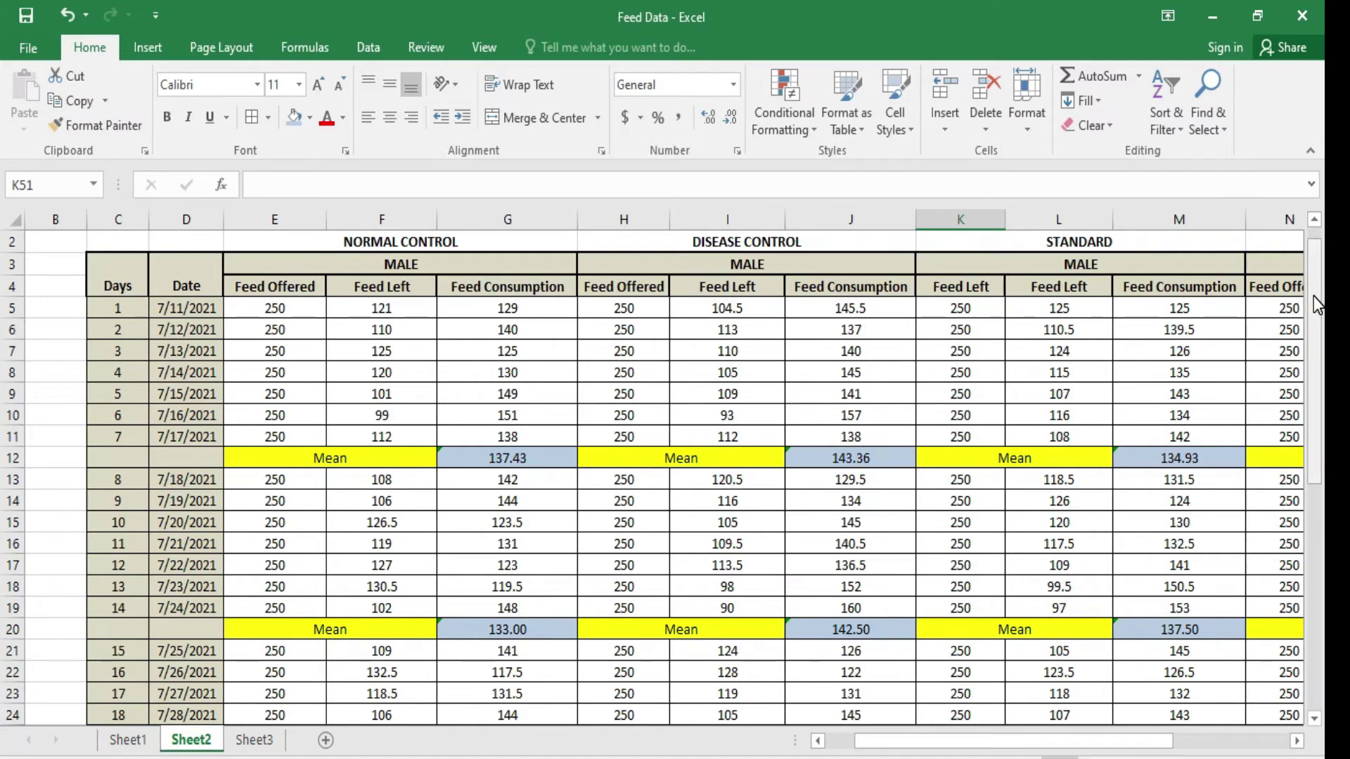
left_click_drag(1316, 306, 1322, 606)
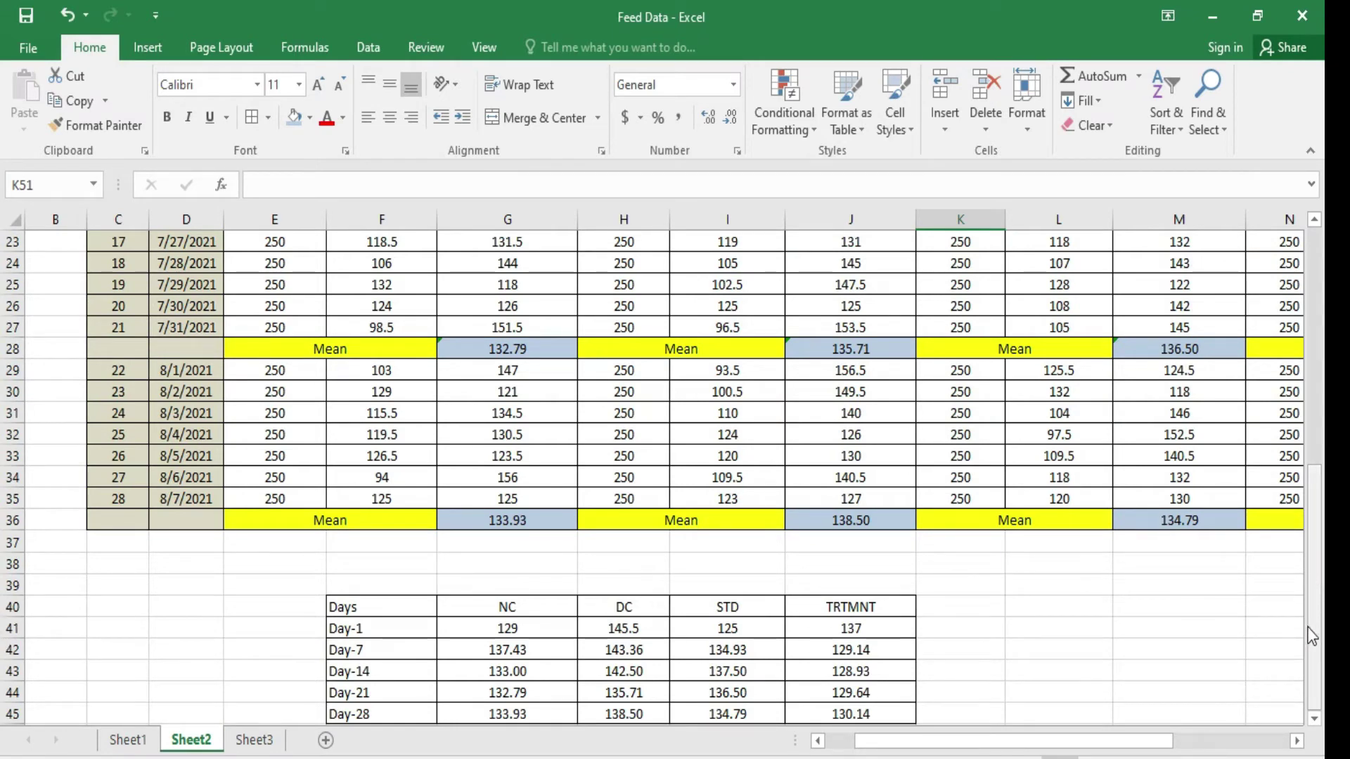
Step: Copy the whole summary table F40:J45, including its headings, and paste the duplicate starting at F47
left_click(377, 606)
key("shift+Down")
key("shift+Down")
key("shift+Down")
key("shift+Down")
key("shift+Down")
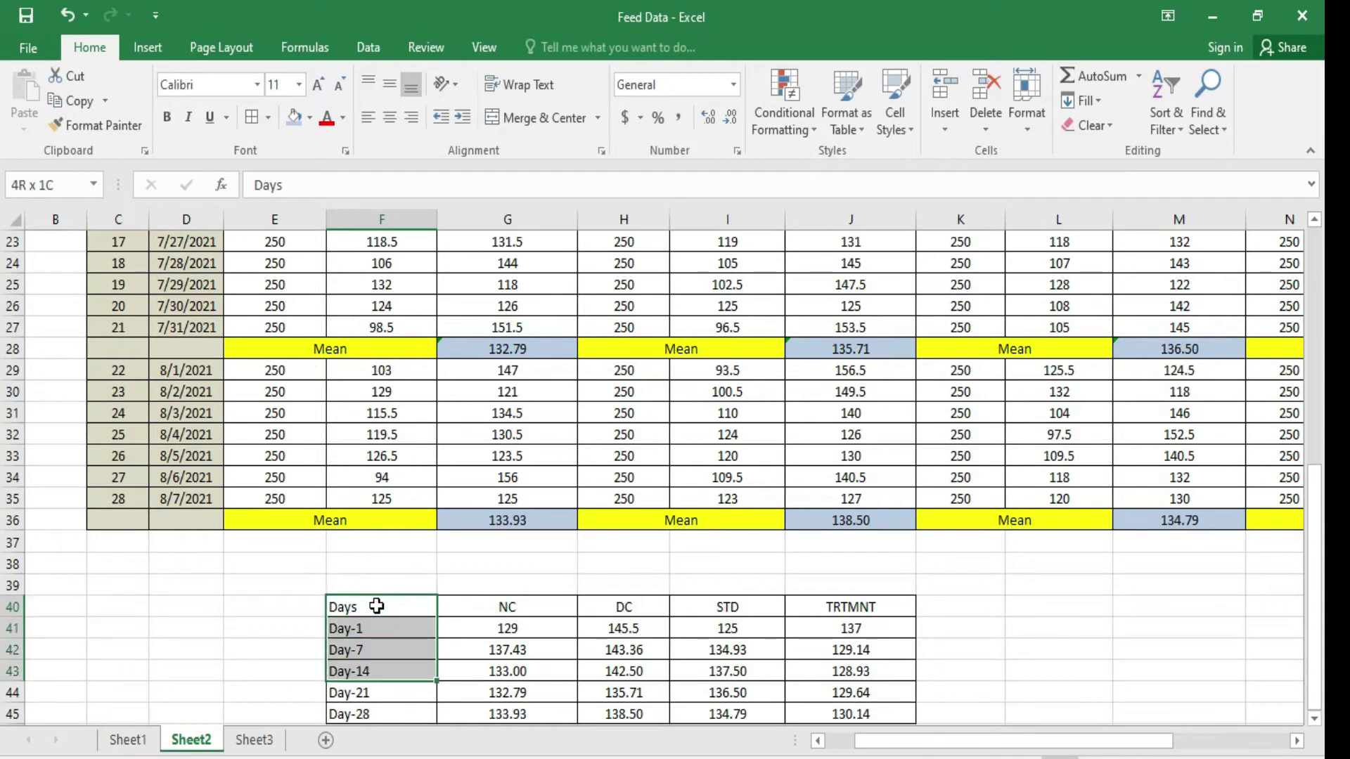
key("shift+Right")
key("shift+Right")
key("shift+Right")
key("shift+Right")
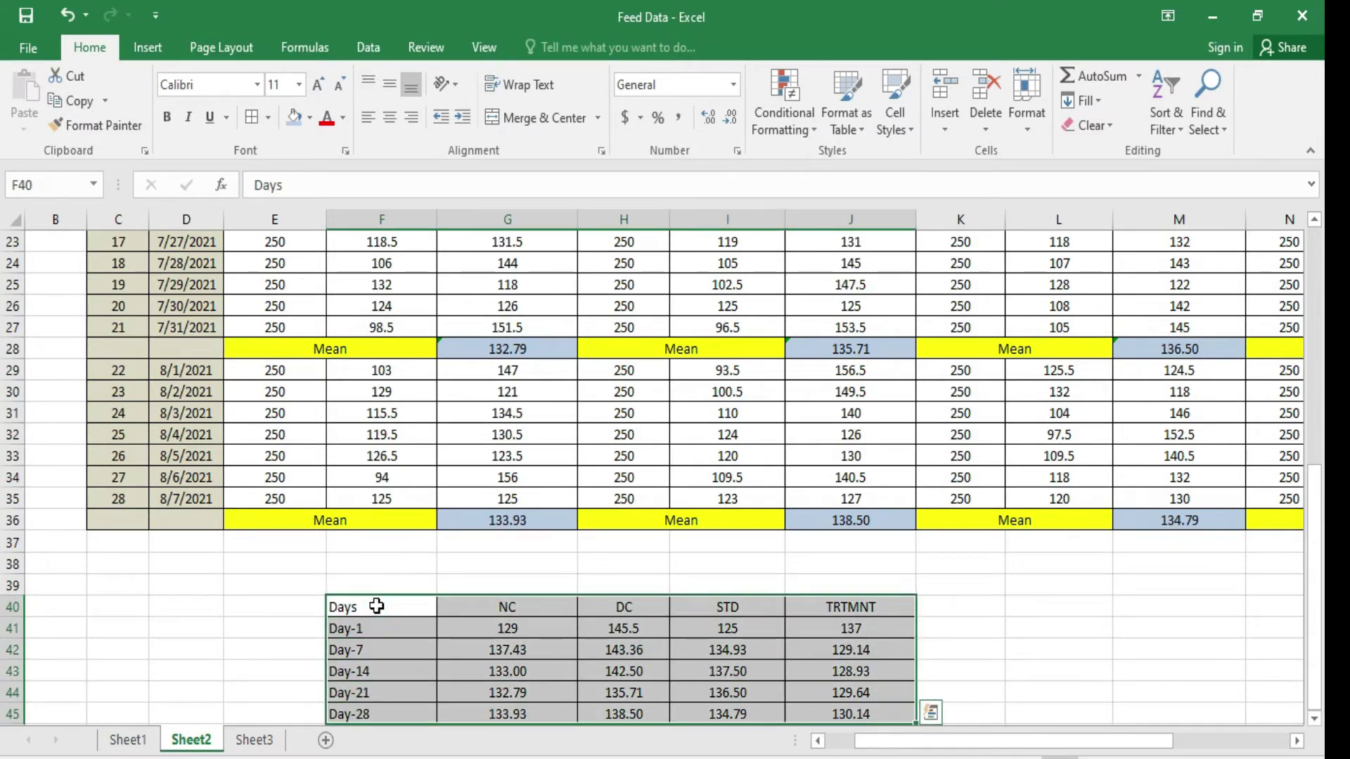
key("ctrl+c")
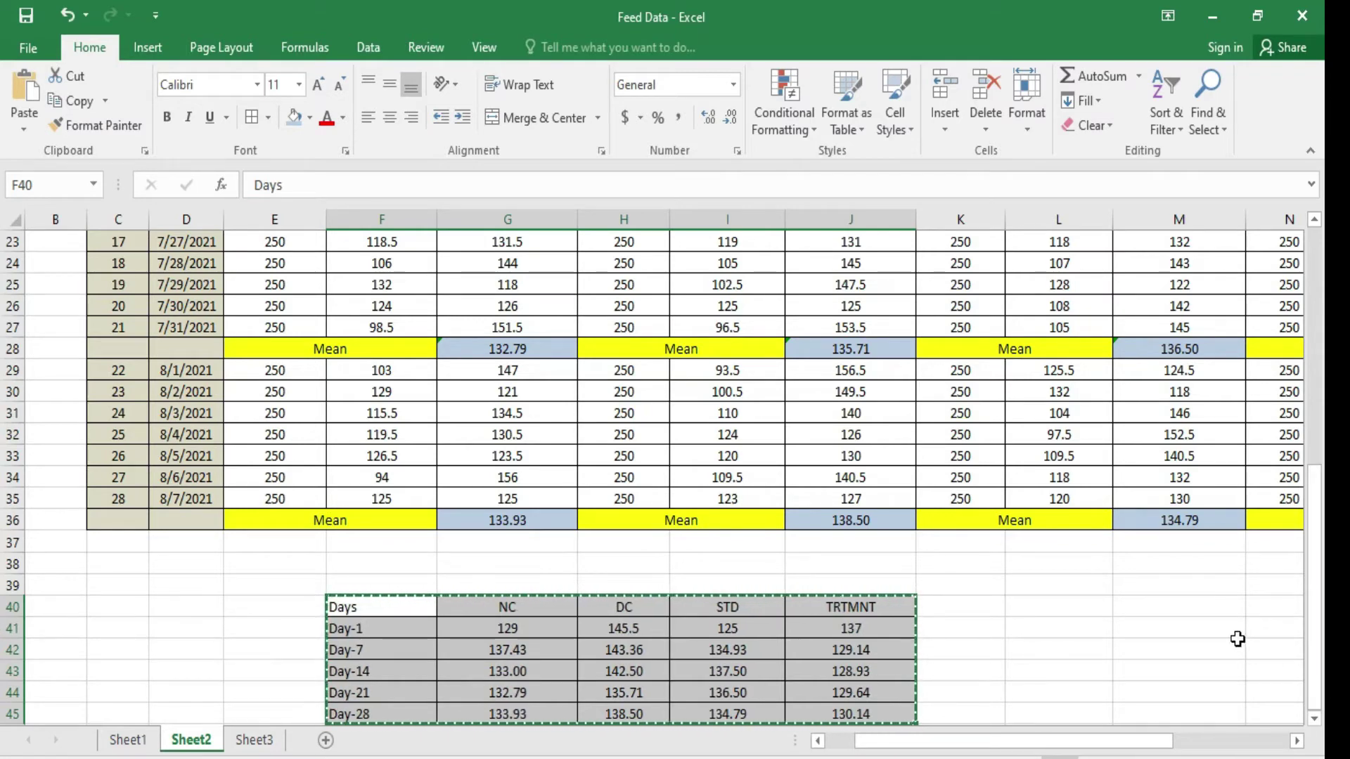
left_click(1314, 718)
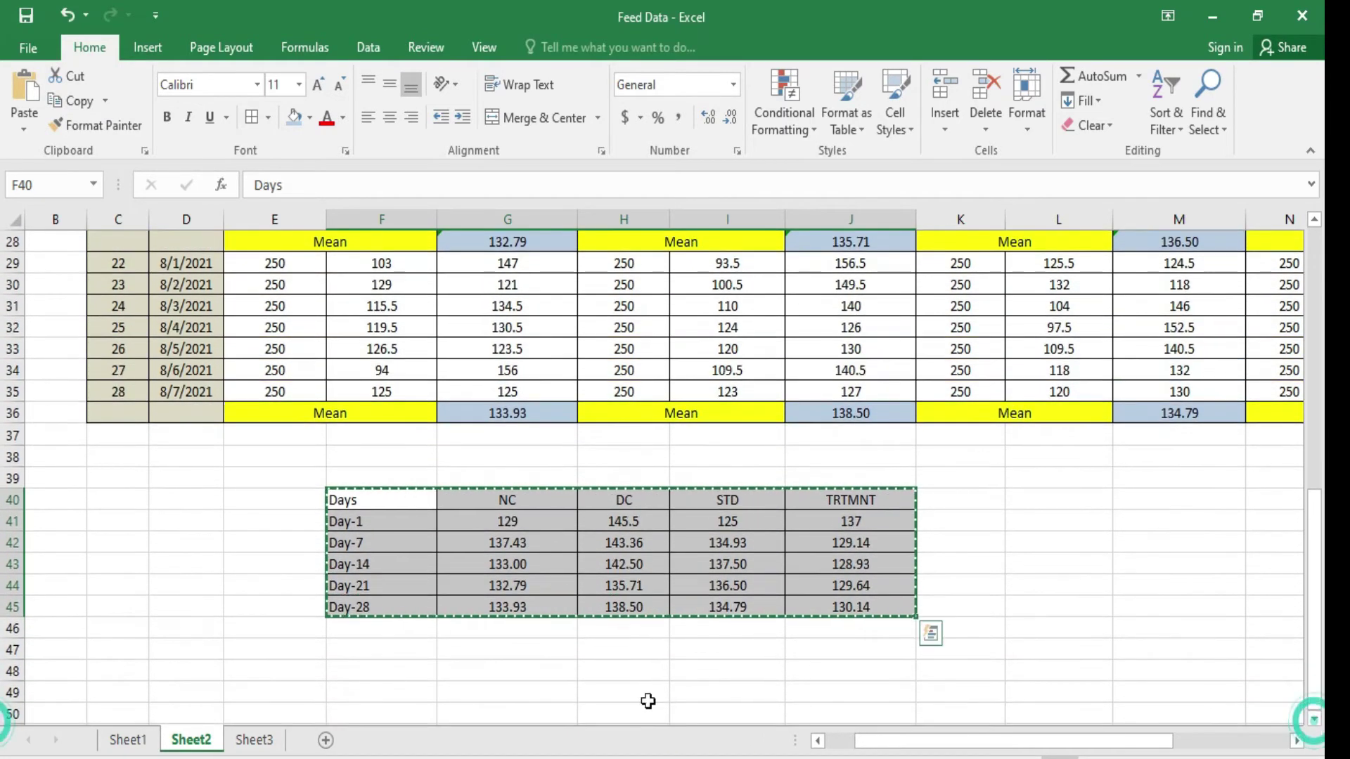
left_click(376, 648)
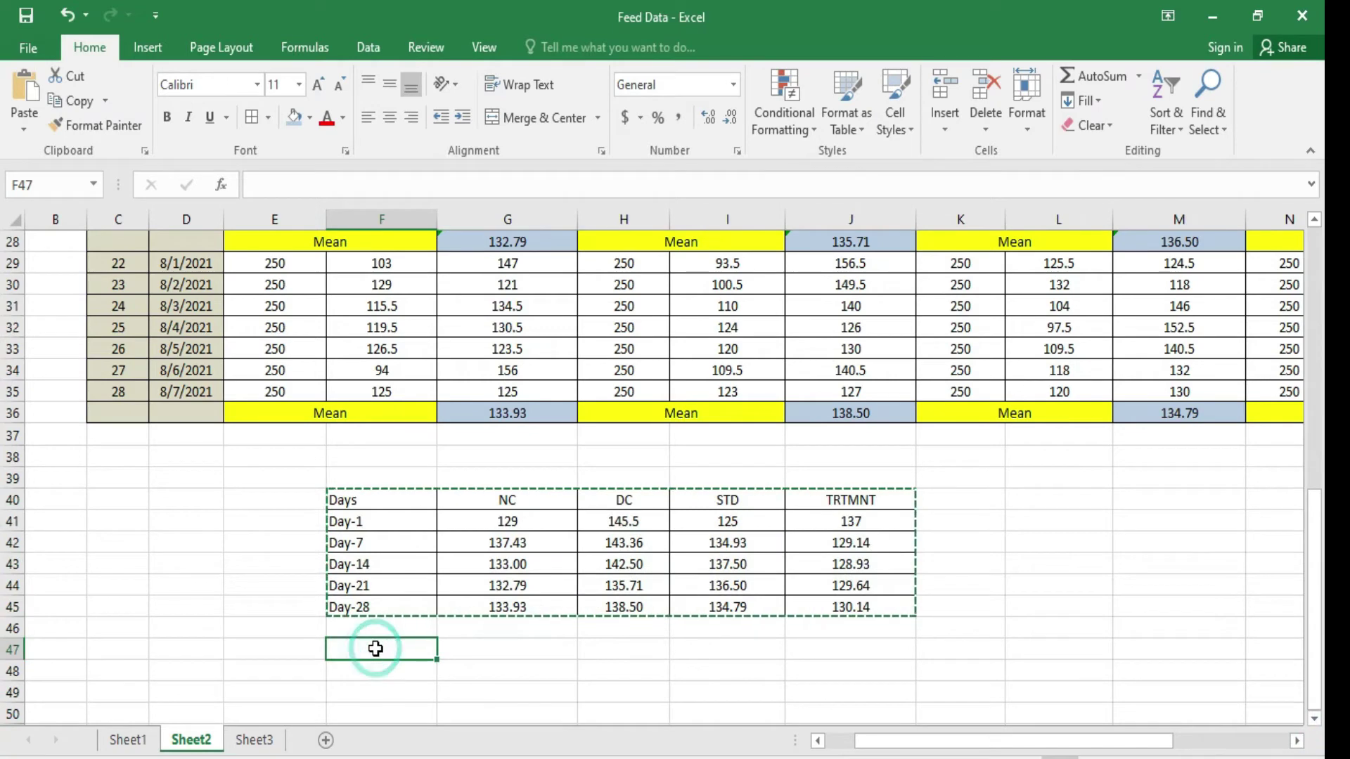
key("ctrl+v")
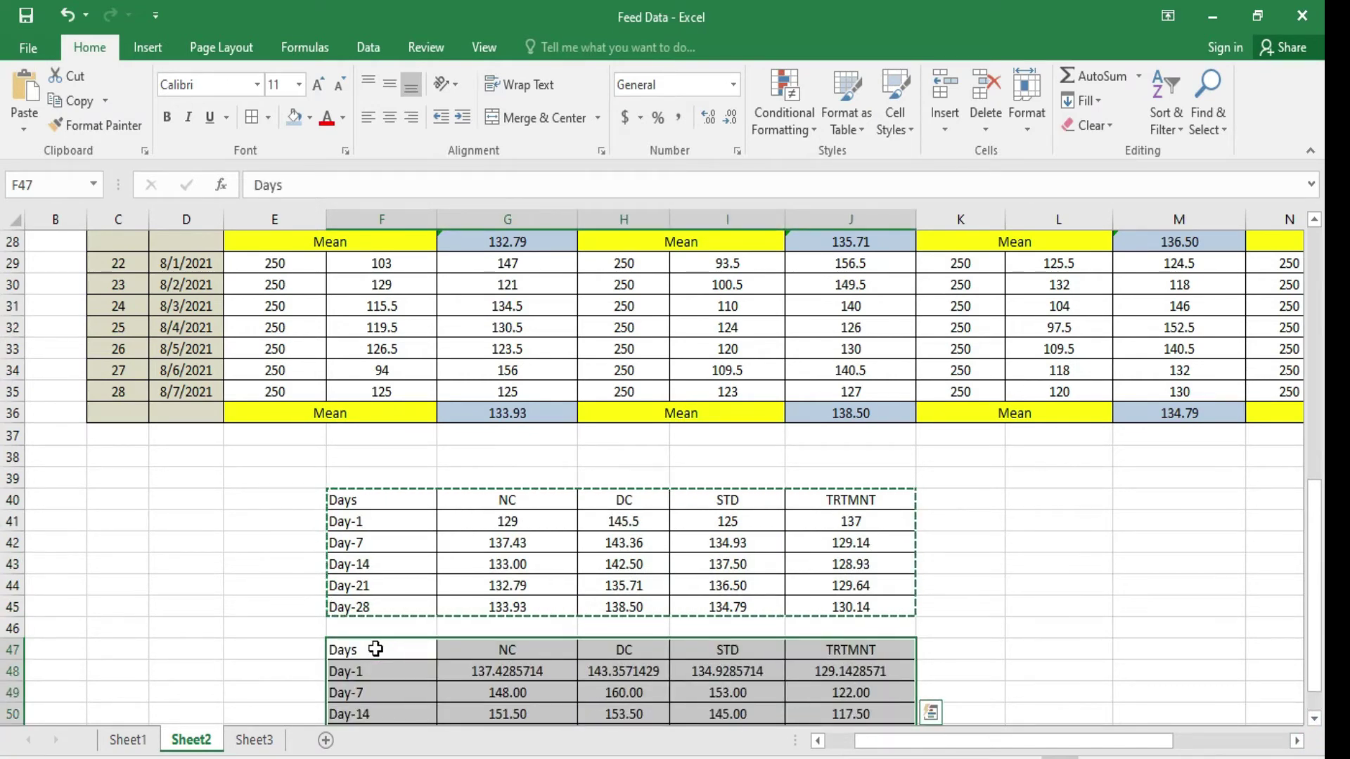
Step: Clear the pasted values in G48:J52, keeping the duplicate table's day labels and group headings
scroll(375, 648, "down", 2)
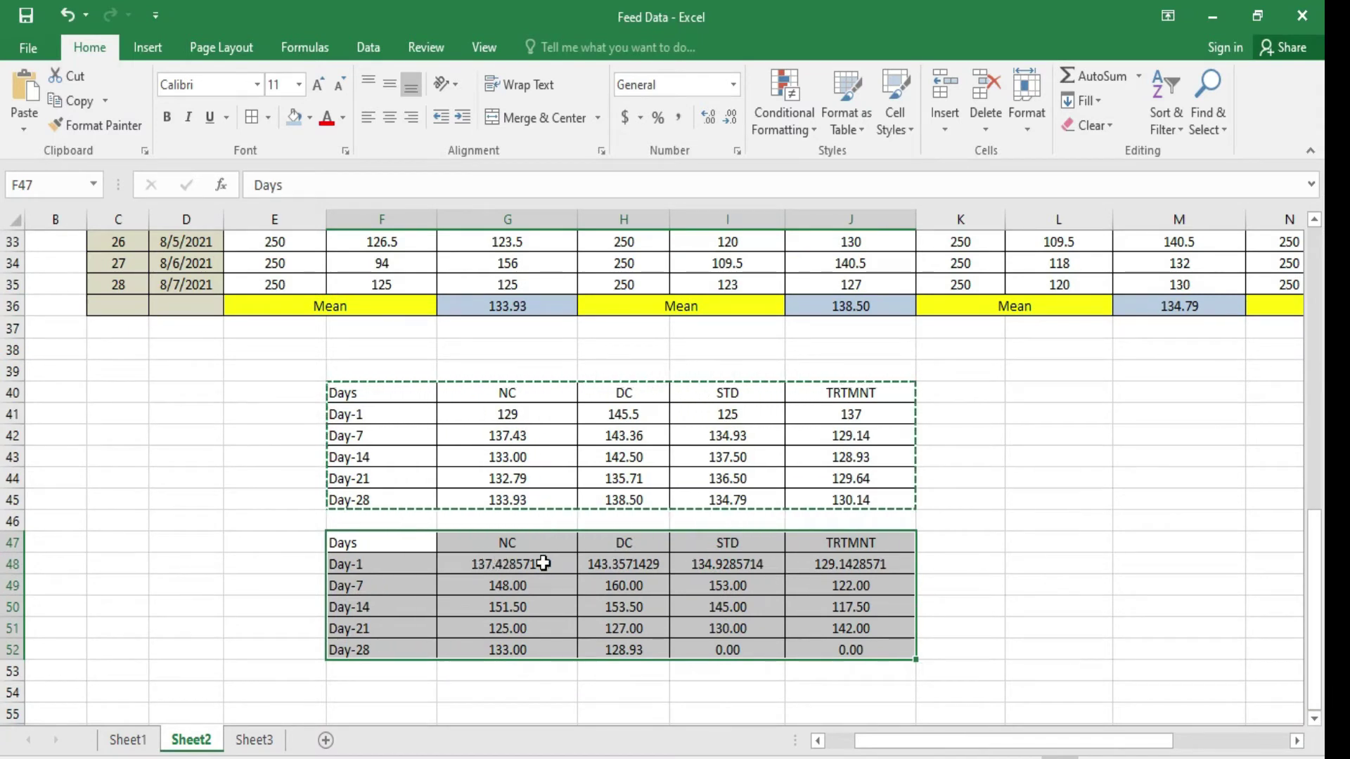
left_click_drag(468, 564, 469, 564)
key("shift+Down")
key("shift+Down")
key("shift+Down")
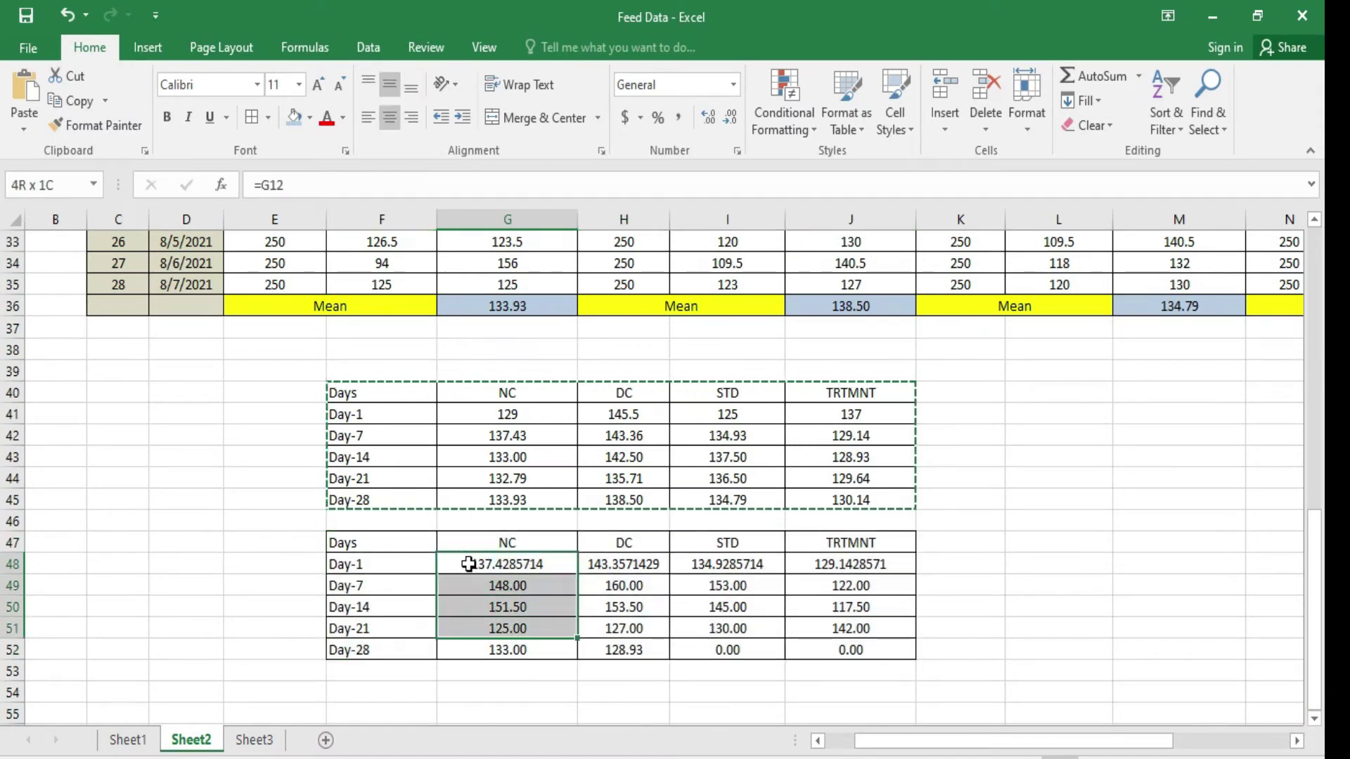
key("shift+Right")
key("shift+Right")
key("shift+Right")
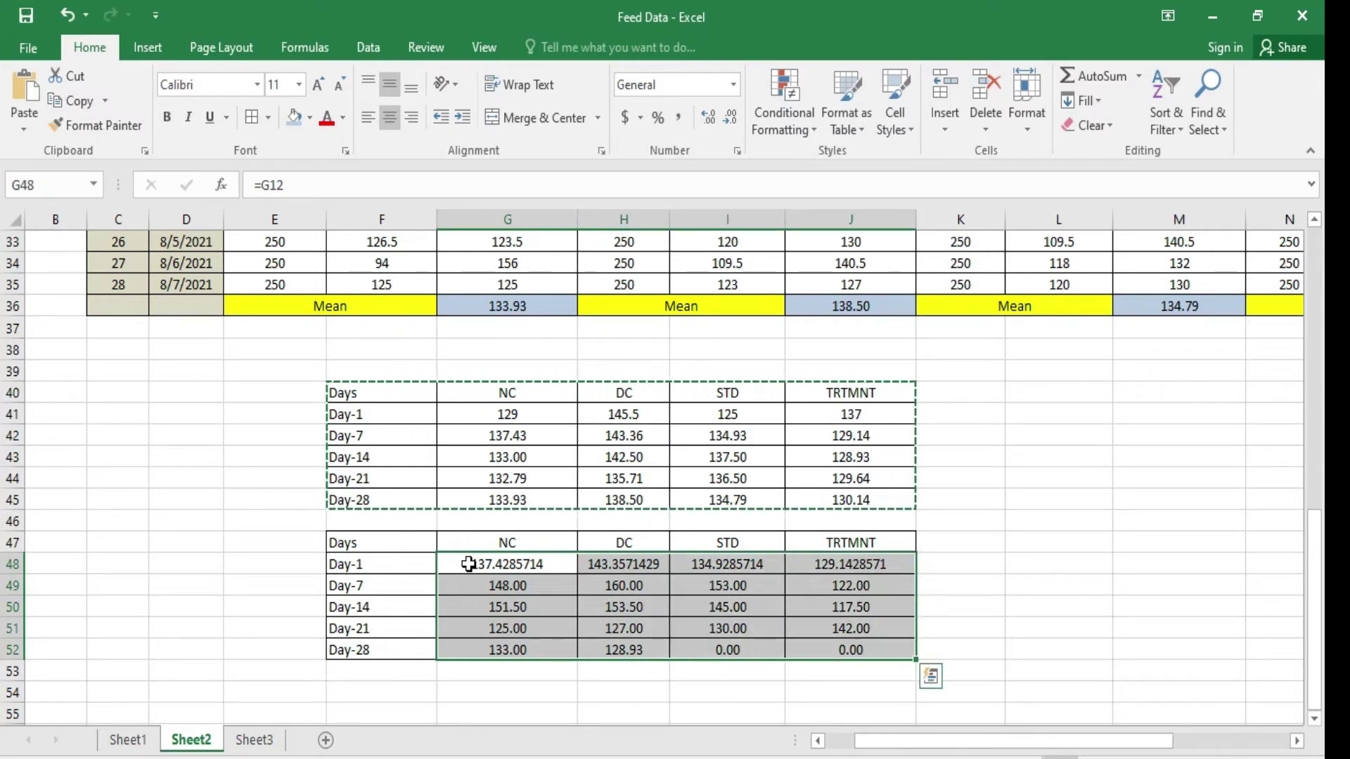
key("Delete")
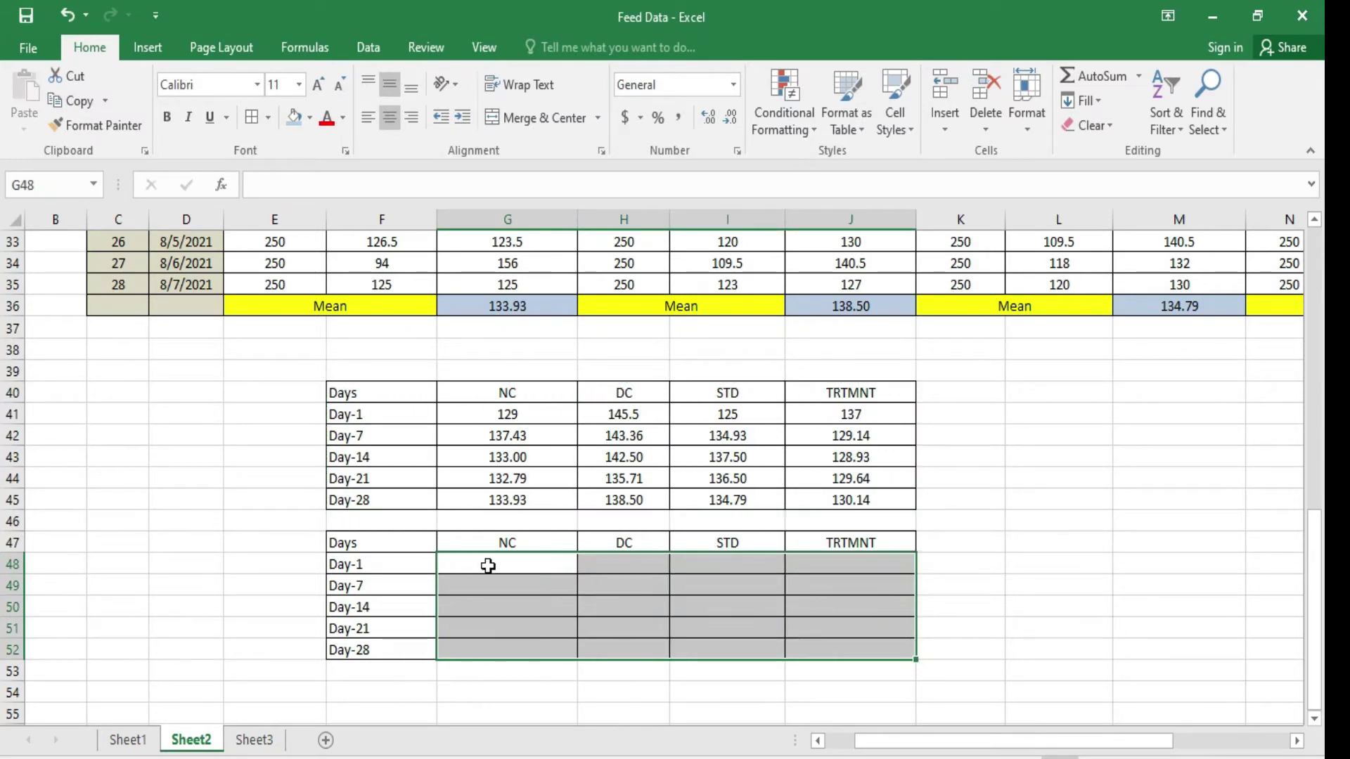
Step: Enter the formula =G41/5 in G48 for the Day-1 NC value of the second table
double_click(500, 564)
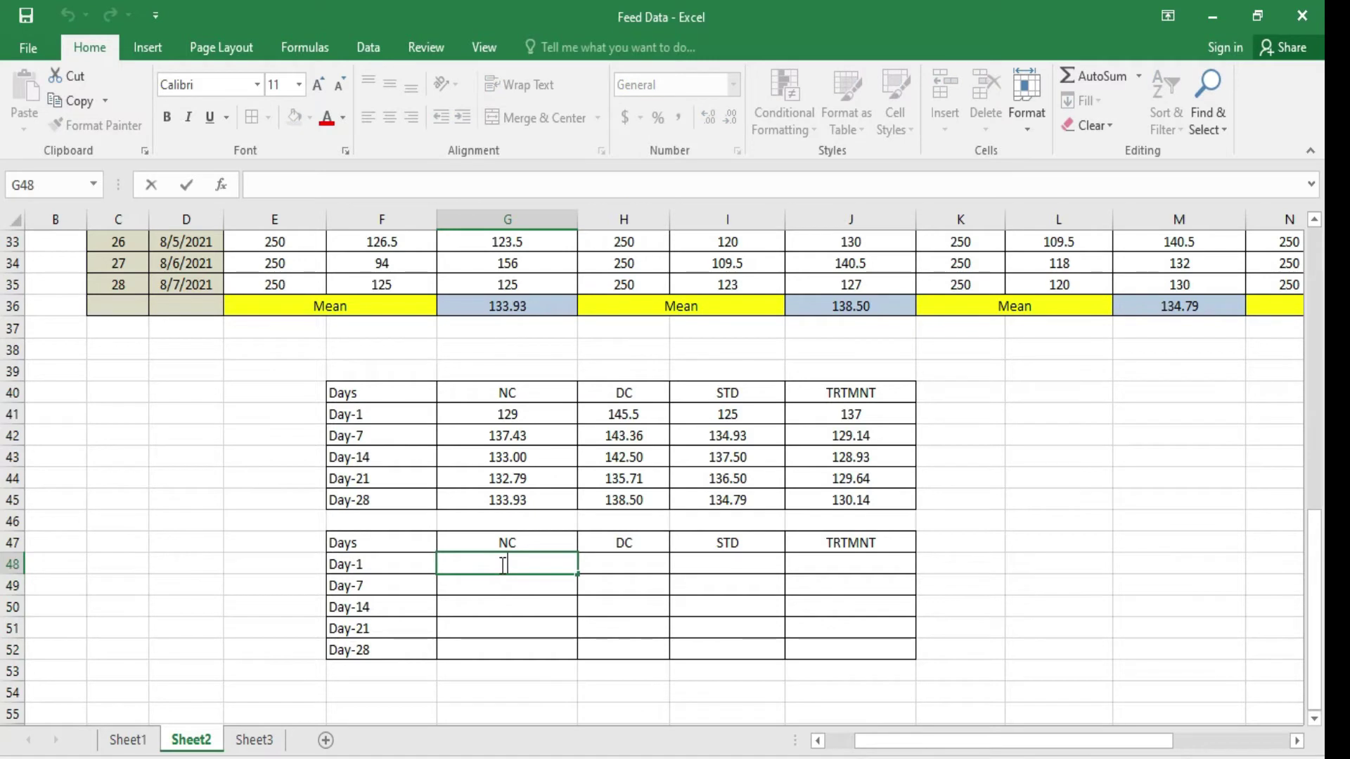
type("=")
key("Escape")
type("=")
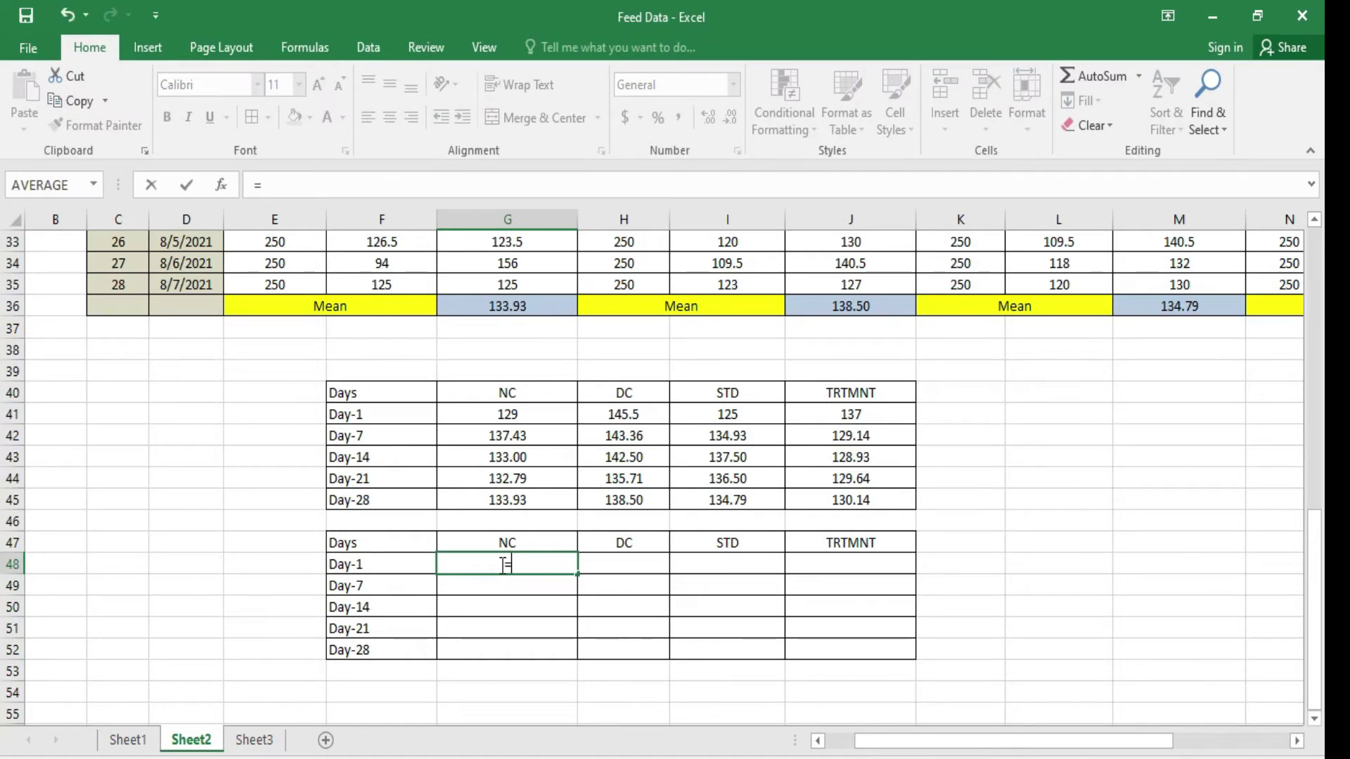
left_click(537, 417)
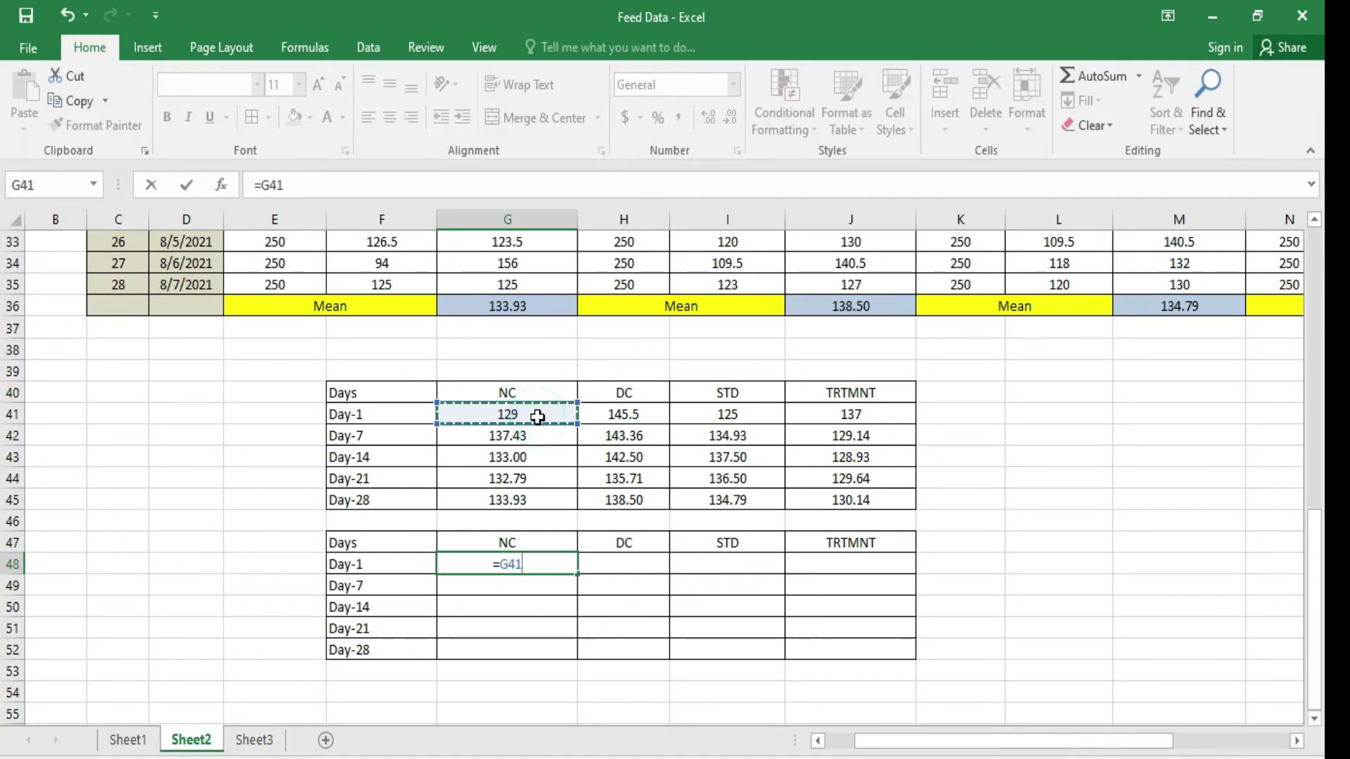
type("/5")
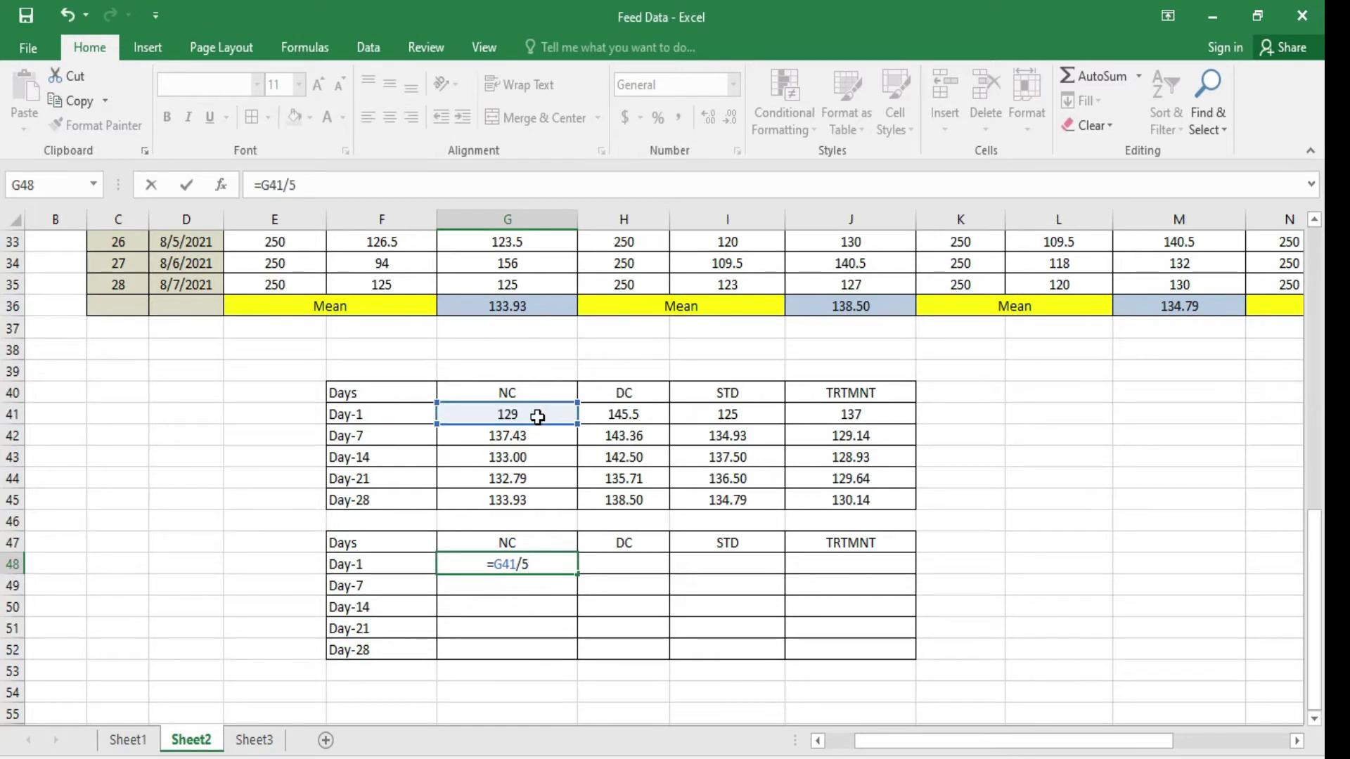
key("Return")
left_click(526, 564)
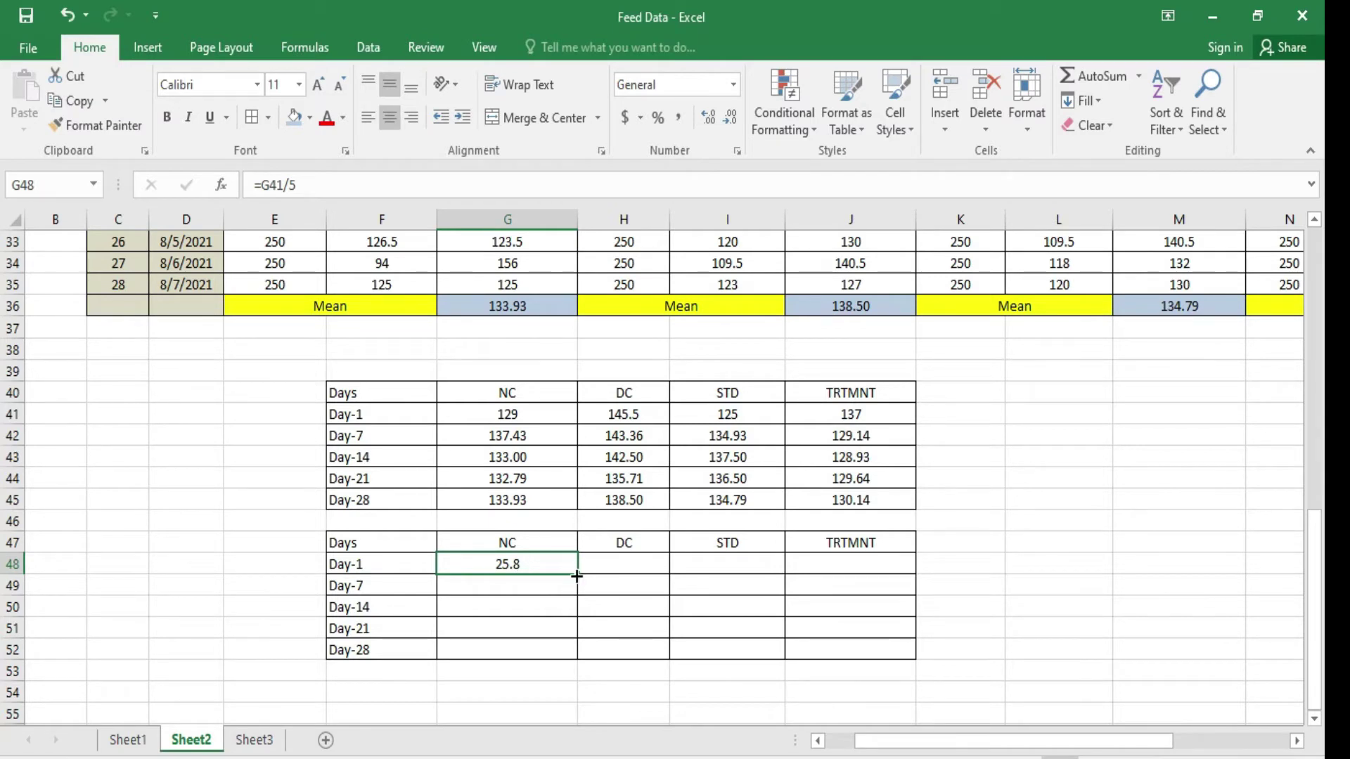
Step: Fill the G48 divide-by-5 formula across G48:J52 and display the results with two decimal places
left_click_drag(576, 574, 583, 657)
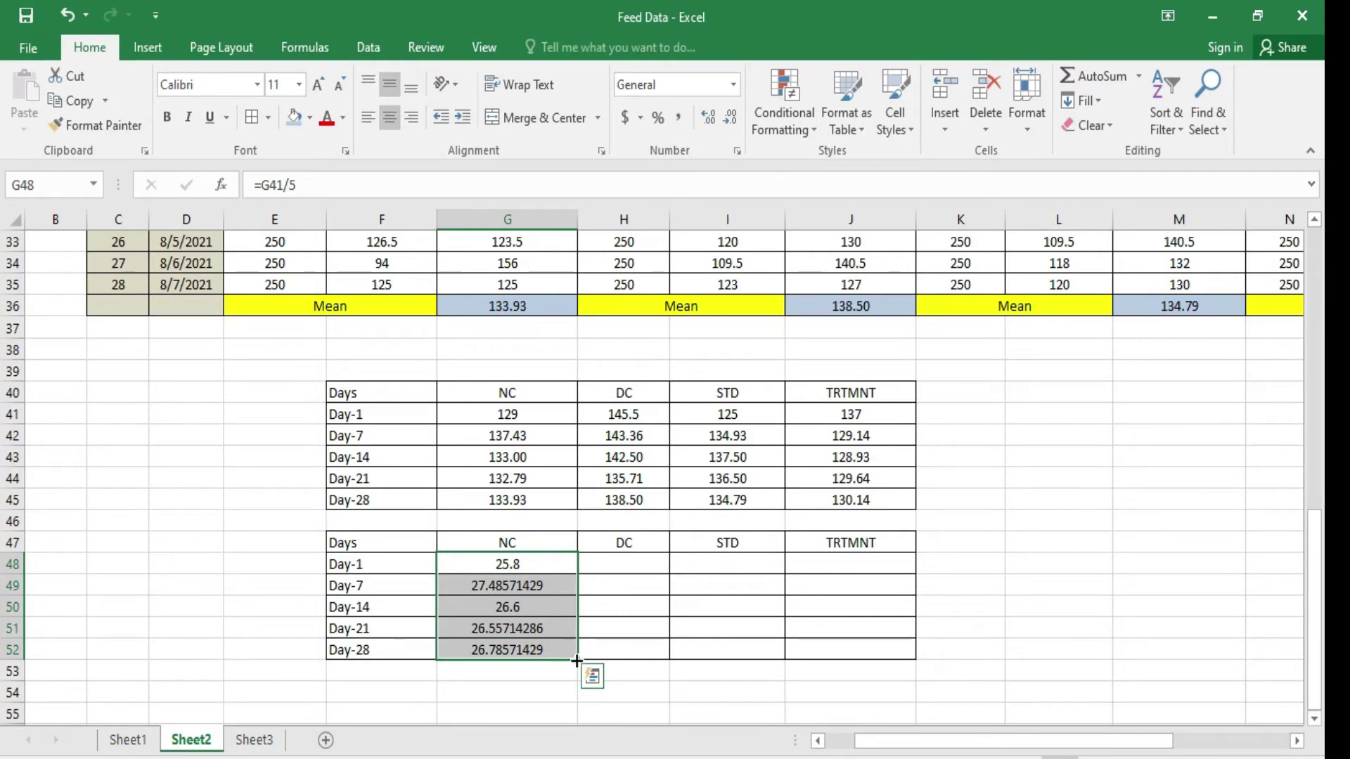
left_click_drag(576, 660, 859, 647)
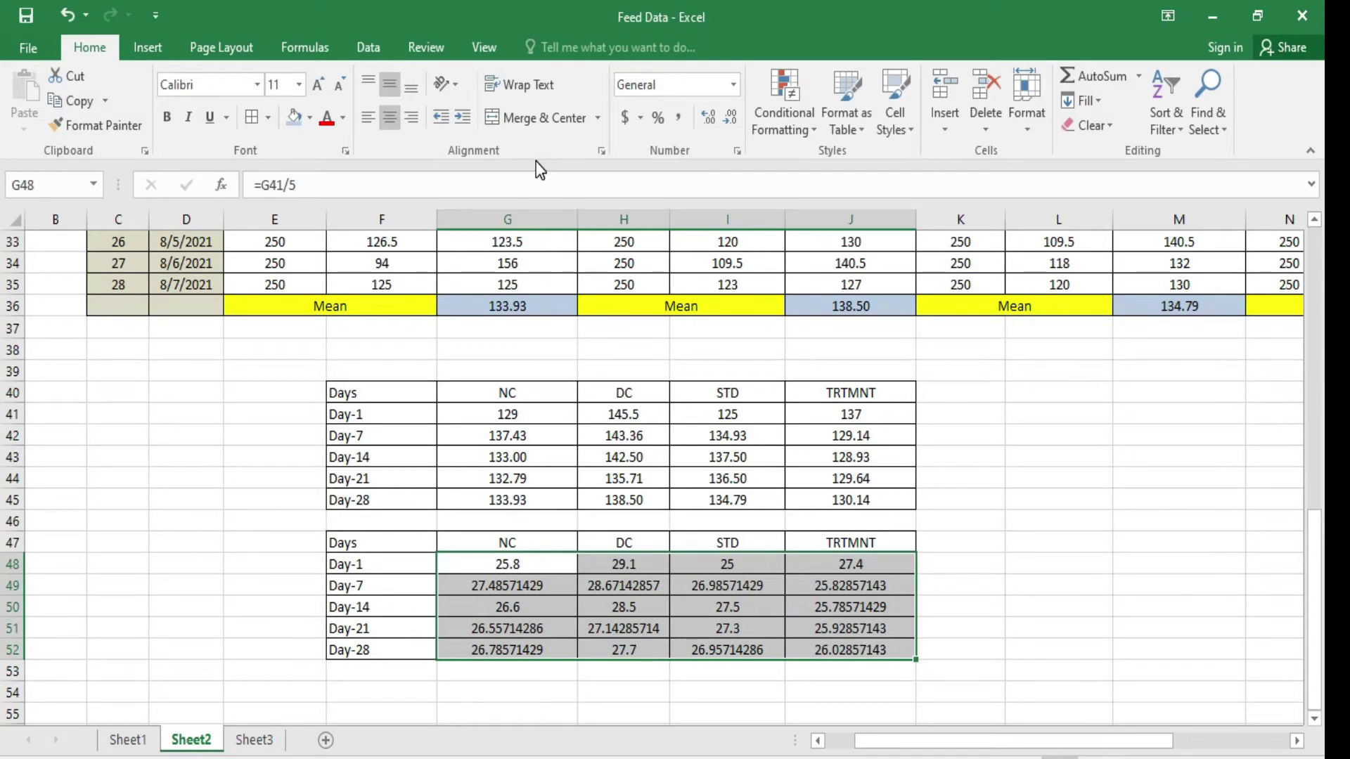
left_click(731, 125)
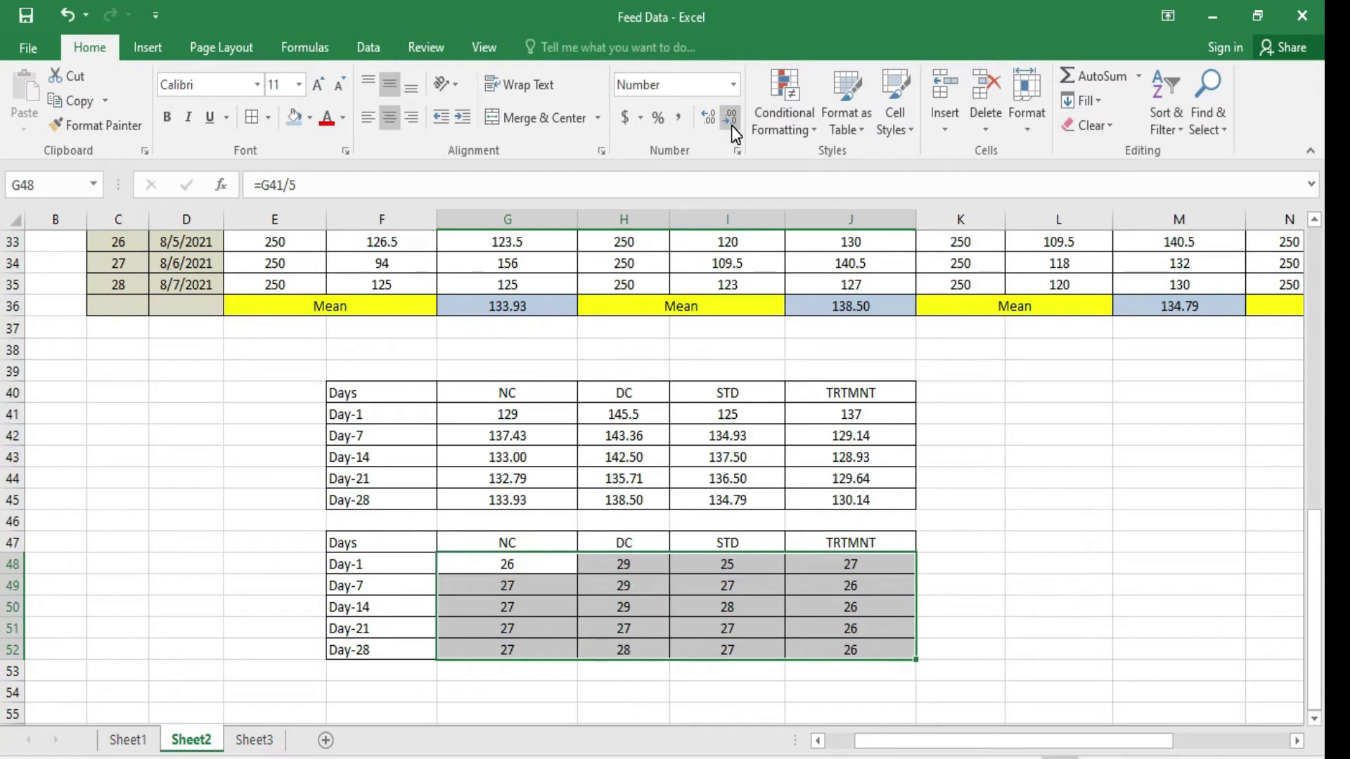
left_click(707, 120)
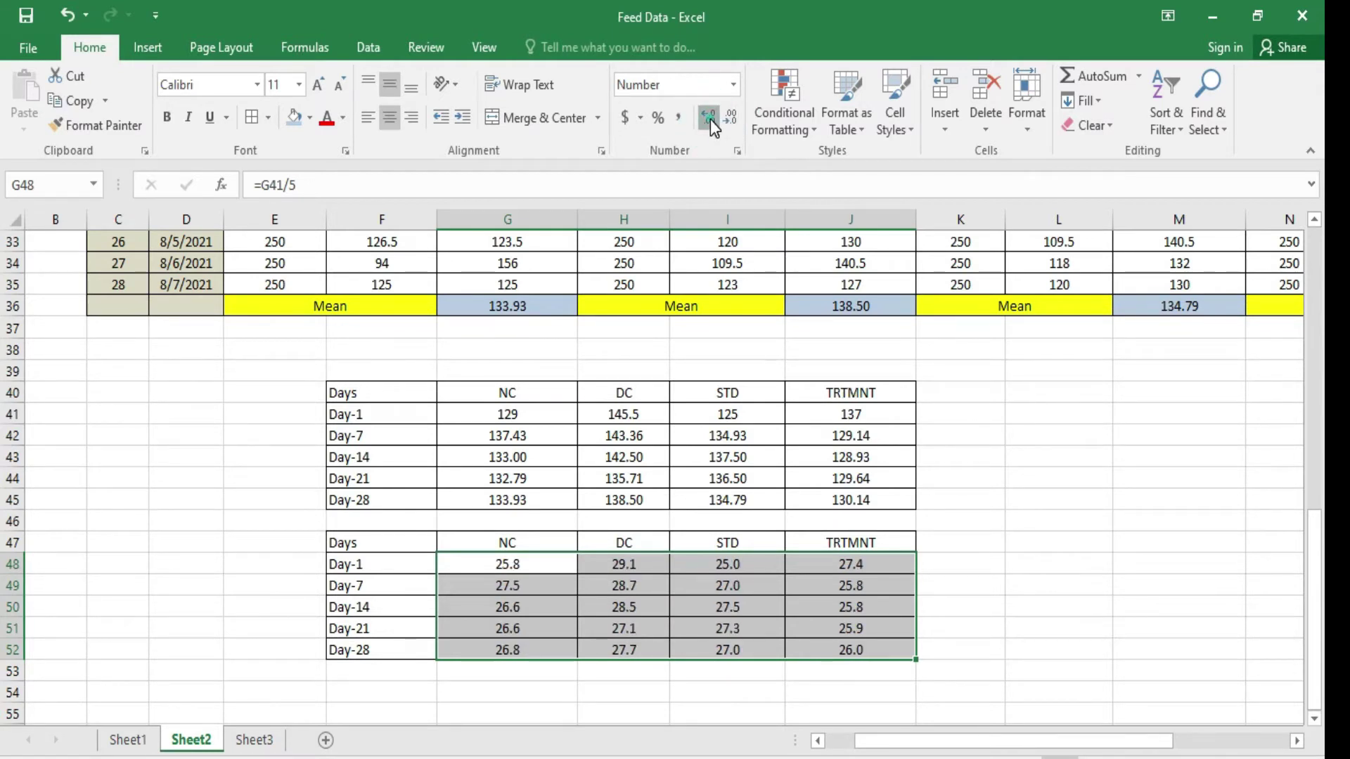
left_click(709, 118)
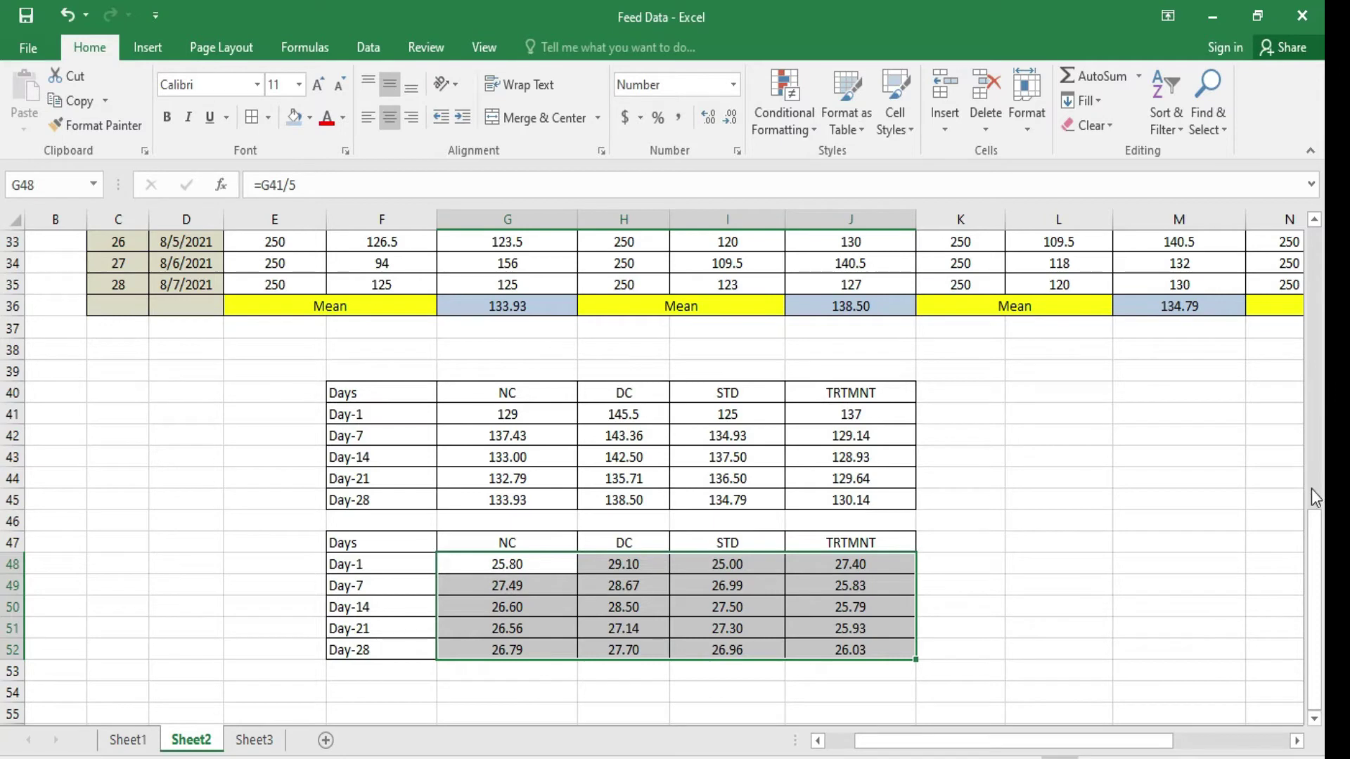
Step: Copy the Days heading and day labels in F47:F52 and paste them starting at F56
left_click(1317, 538)
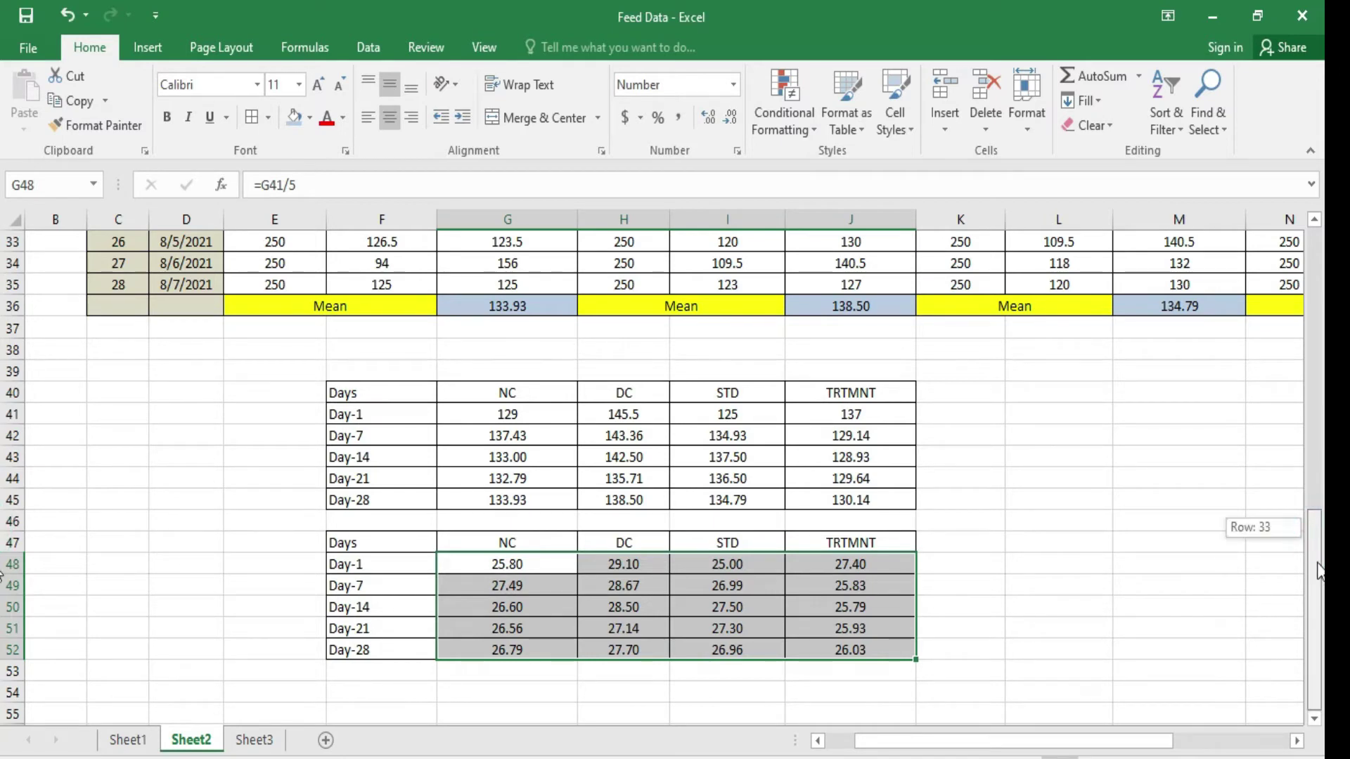
left_click(1313, 719)
left_click(1314, 720)
left_click(1314, 719)
left_click(1314, 720)
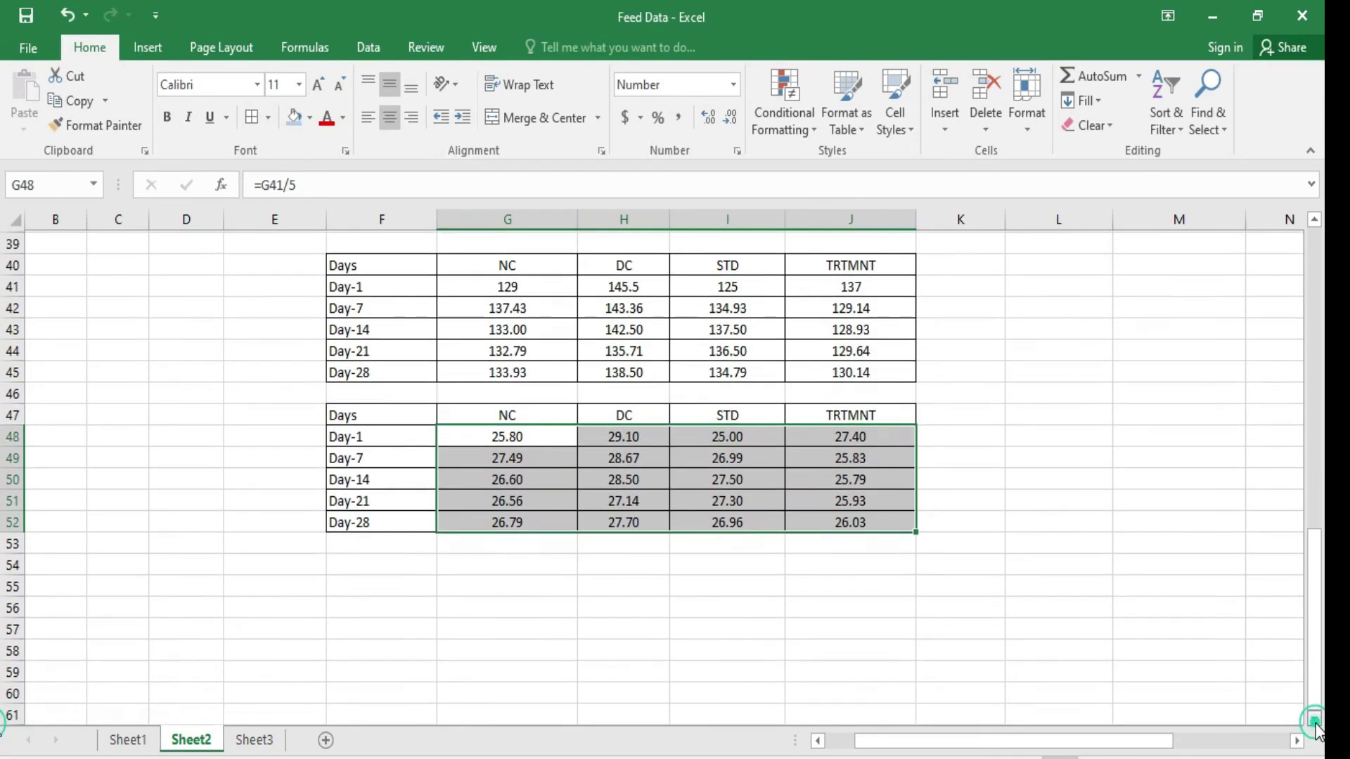
left_click(1314, 720)
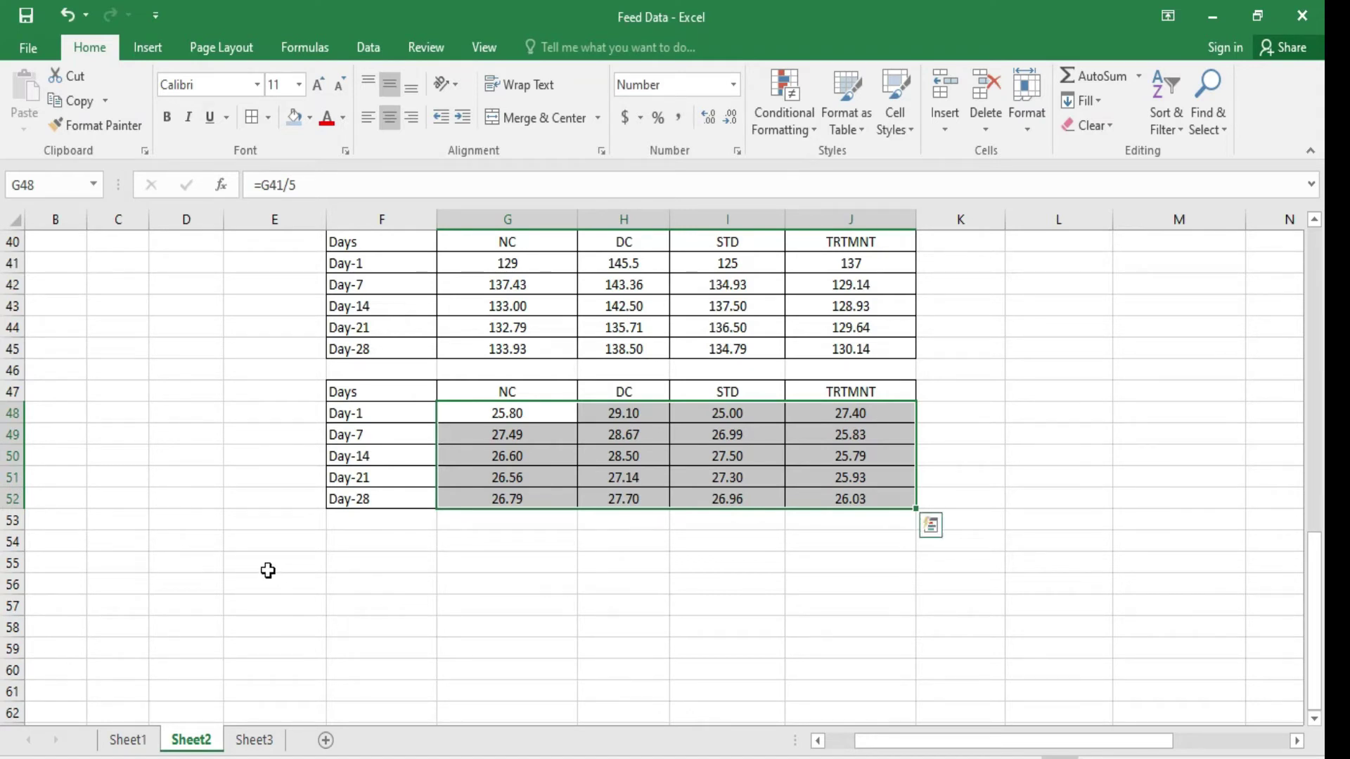
left_click(374, 392)
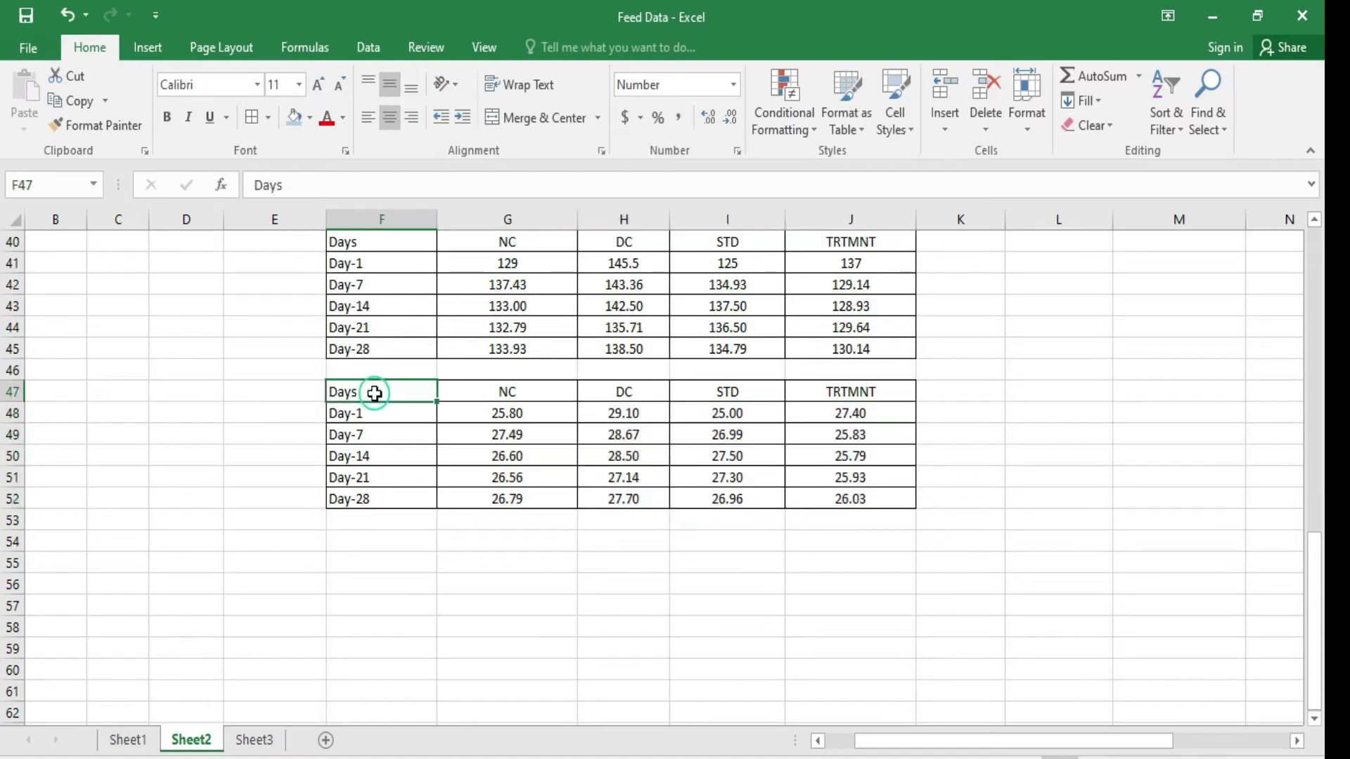
key("shift+Down")
key("shift+Down")
key("shift+Down")
key("shift+Down")
key("shift+Down")
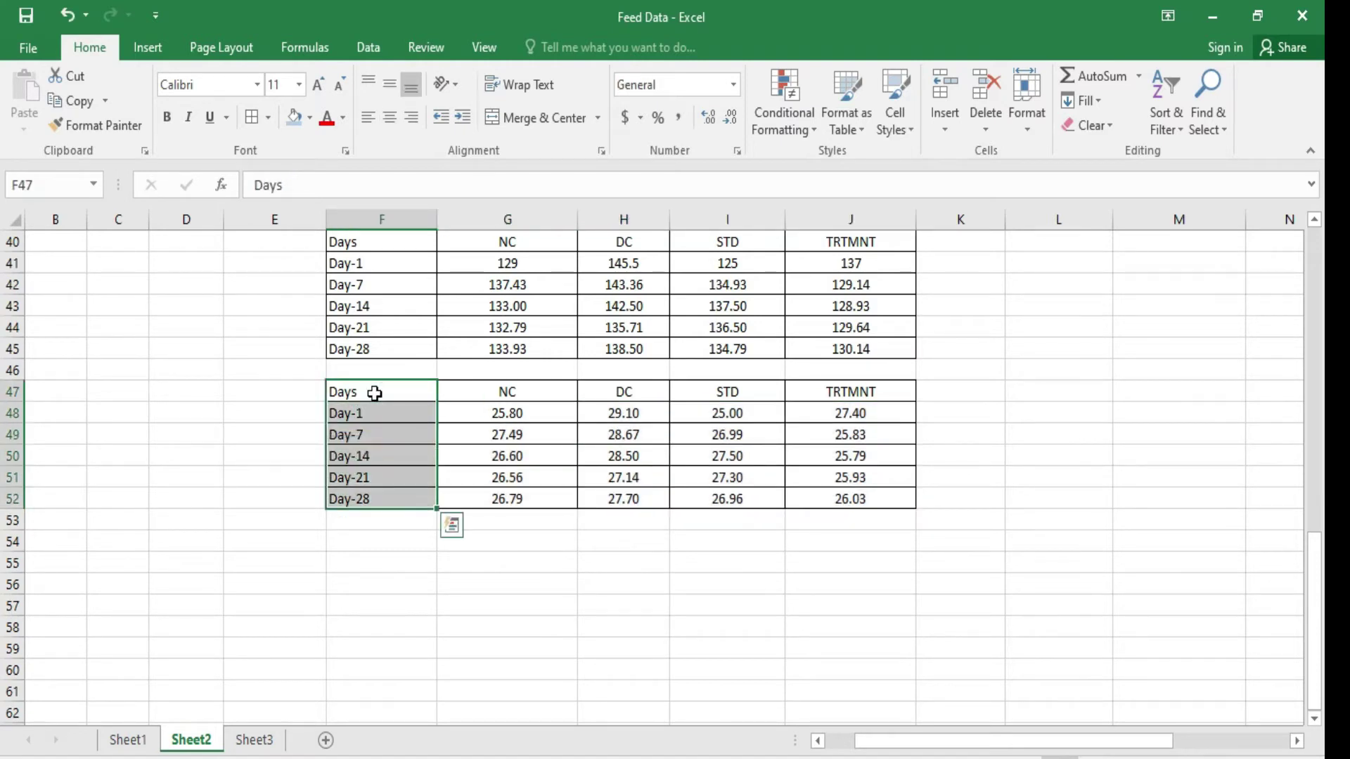
key("ctrl+c")
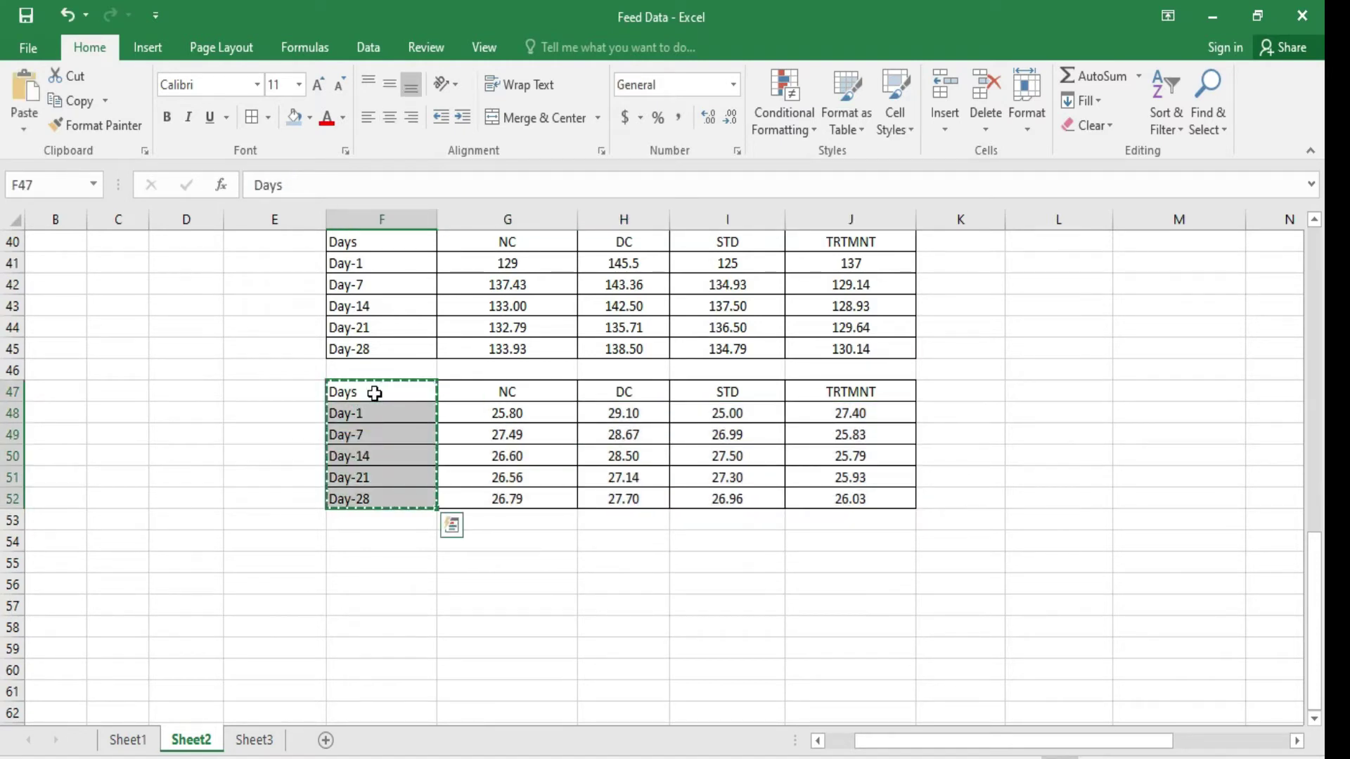
left_click(367, 587)
key("ctrl+v")
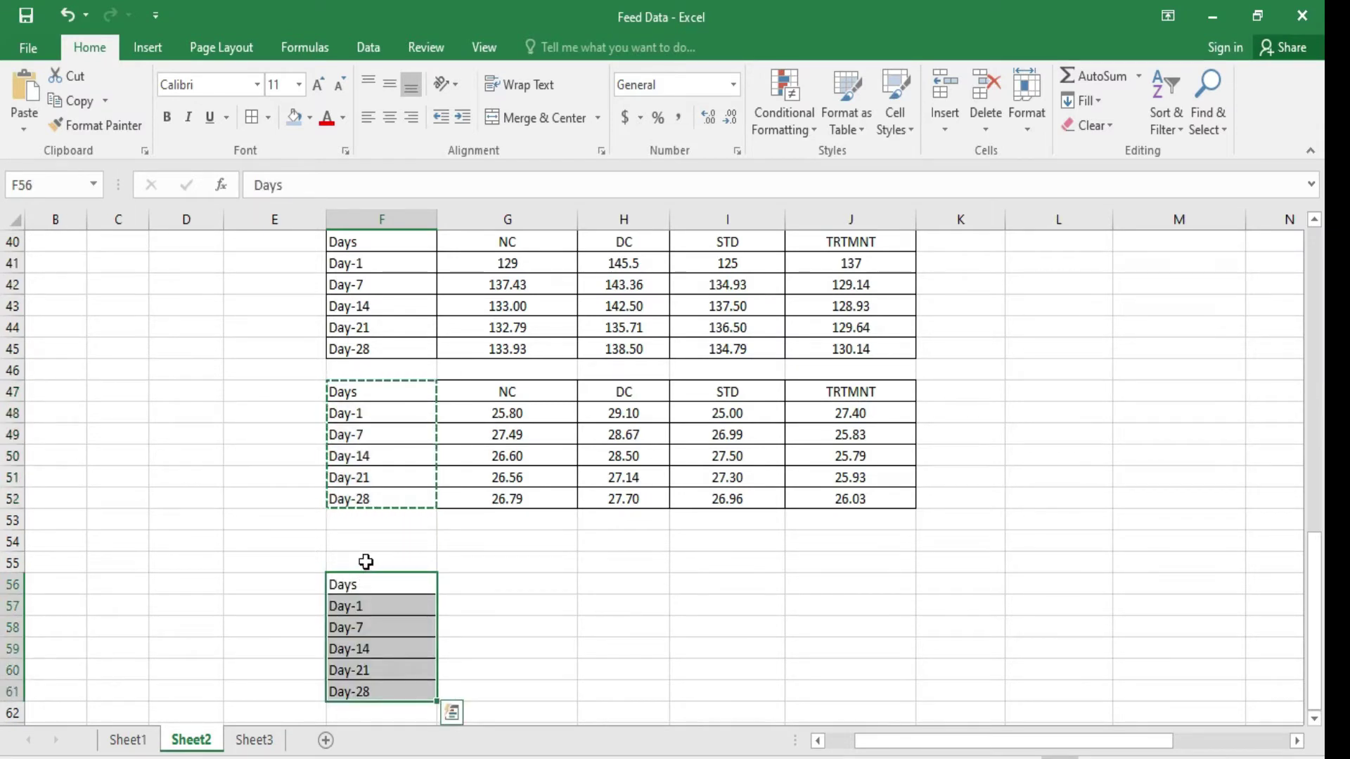
Step: Enter the label Treatment in F55, above the pasted Days heading
left_click(366, 563)
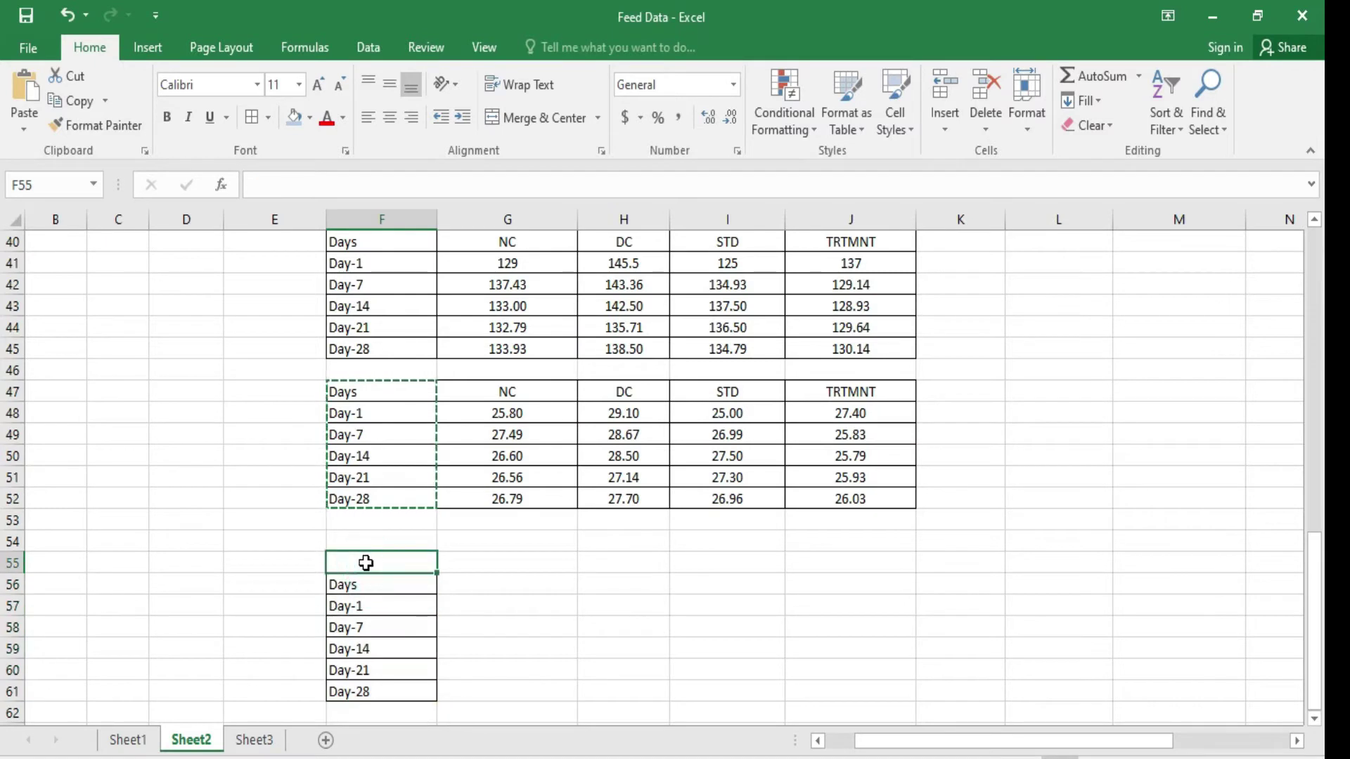
type("Tretment")
key("BackSpace")
key("BackSpace")
key("BackSpace")
key("BackSpace")
key("BackSpace")
type("atment")
Step: Merge and center G55:I55 and enter NC as the group heading
left_click(452, 563)
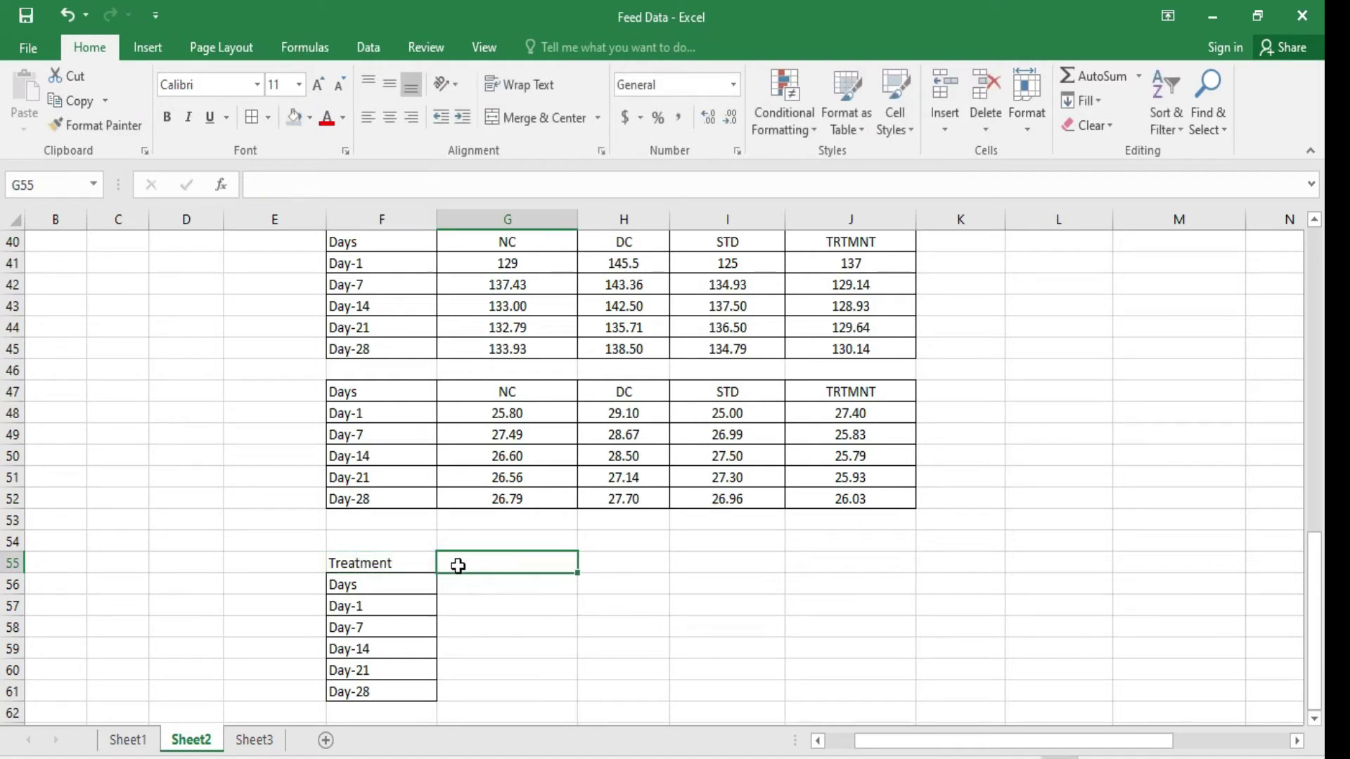
key("shift+Right")
key("shift+Right")
left_click(536, 118)
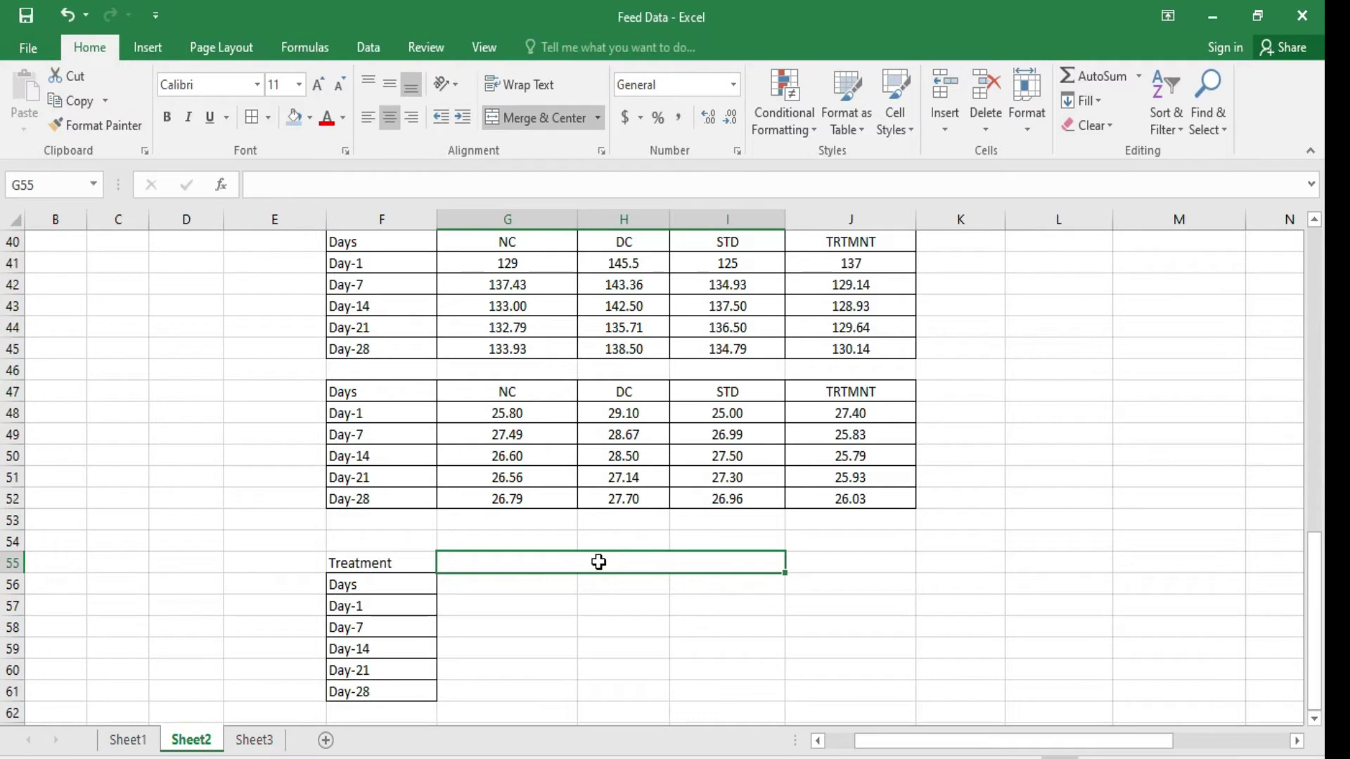
type("NC")
Step: Enter the column headings Mean, SEM and N in G56, H56 and I56 under the NC heading
left_click(536, 585)
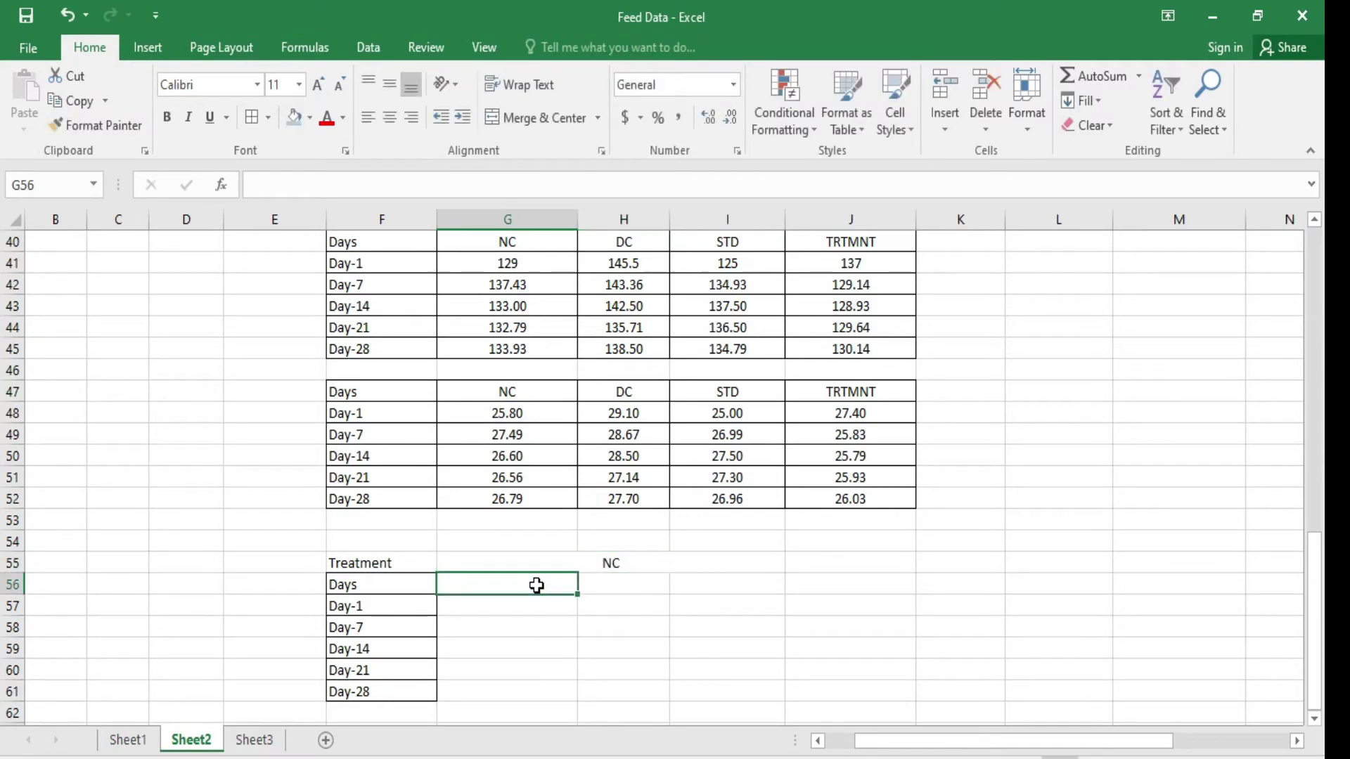
type("Mean")
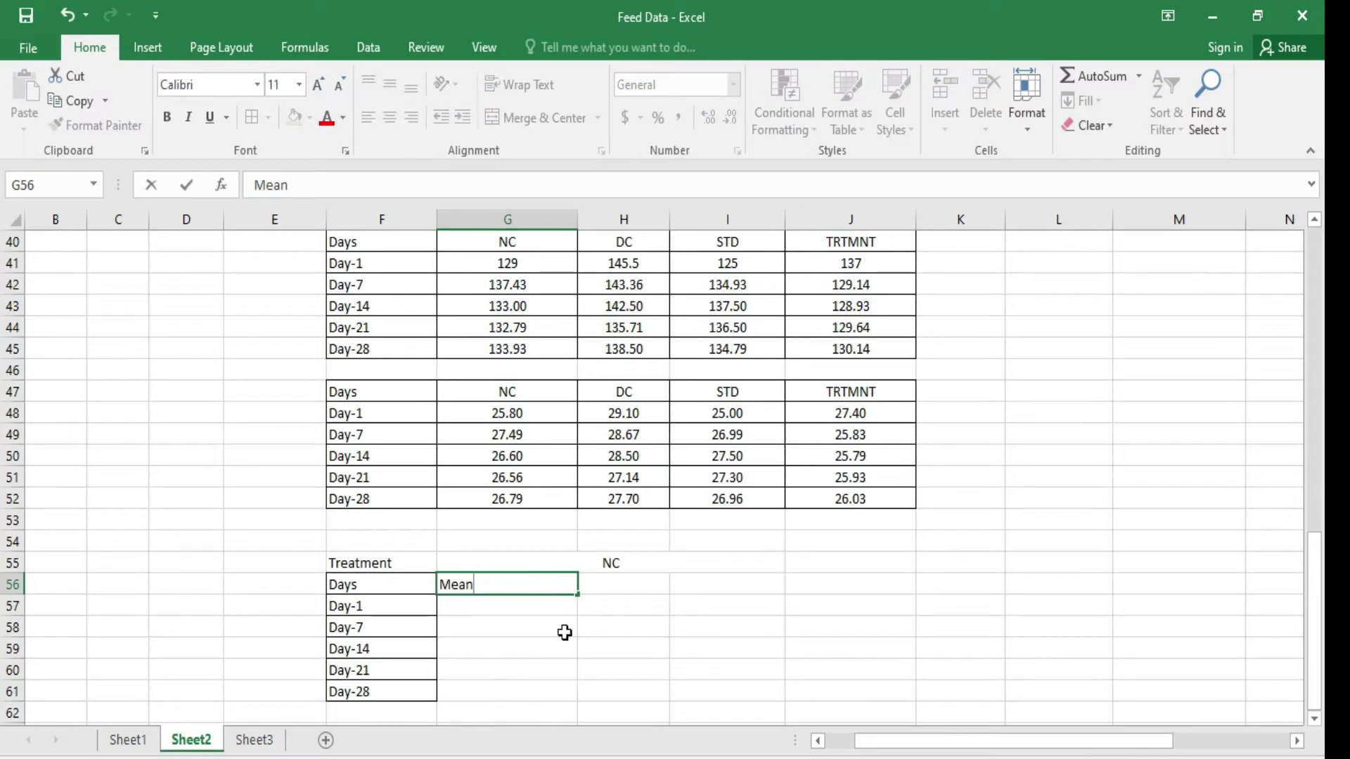
left_click(564, 630)
left_click(621, 584)
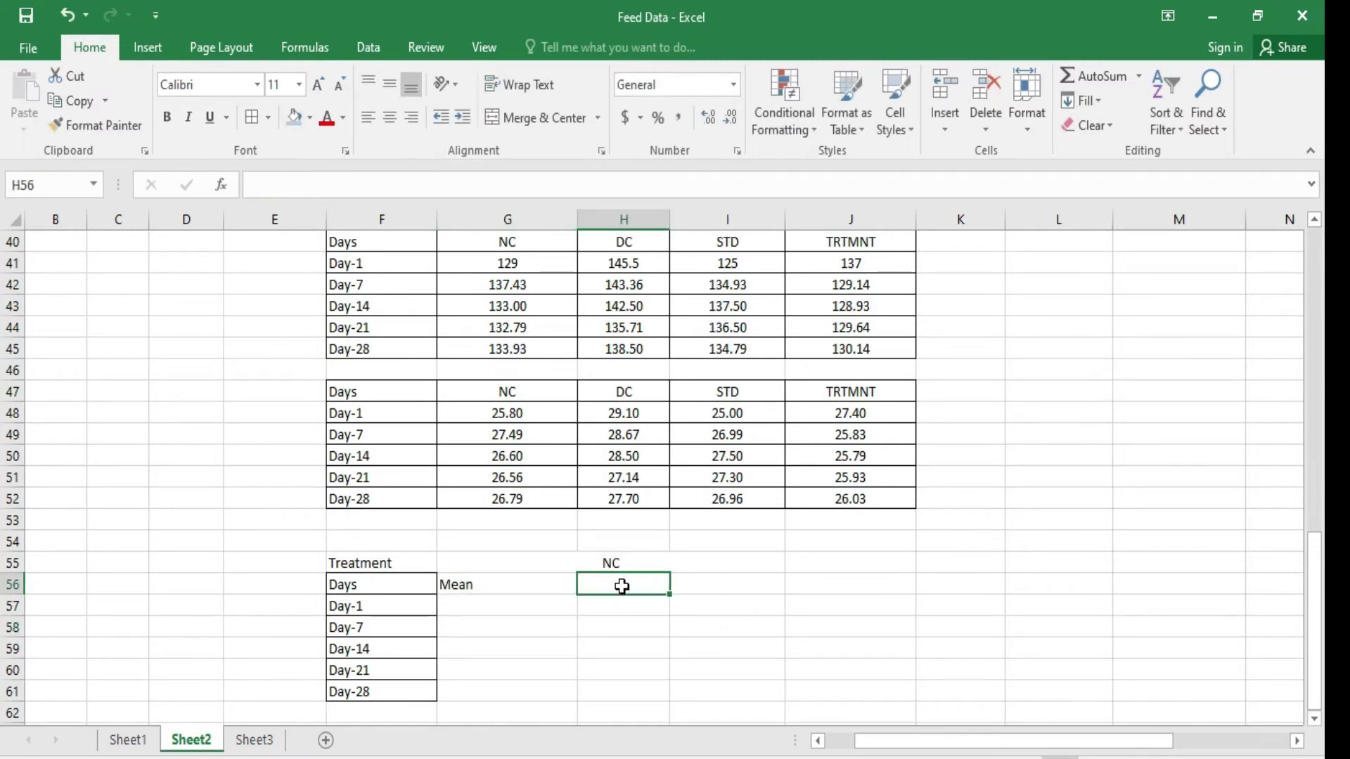
type("SEM")
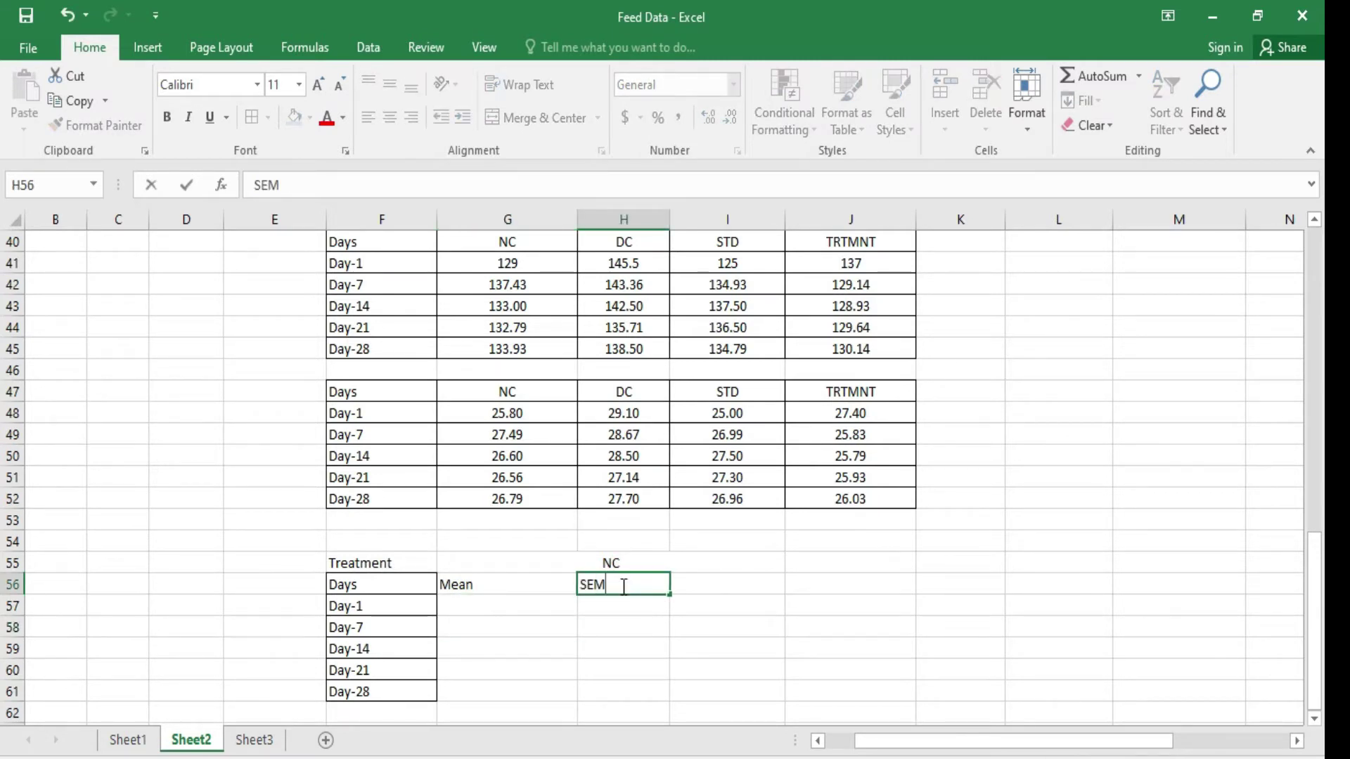
left_click(720, 585)
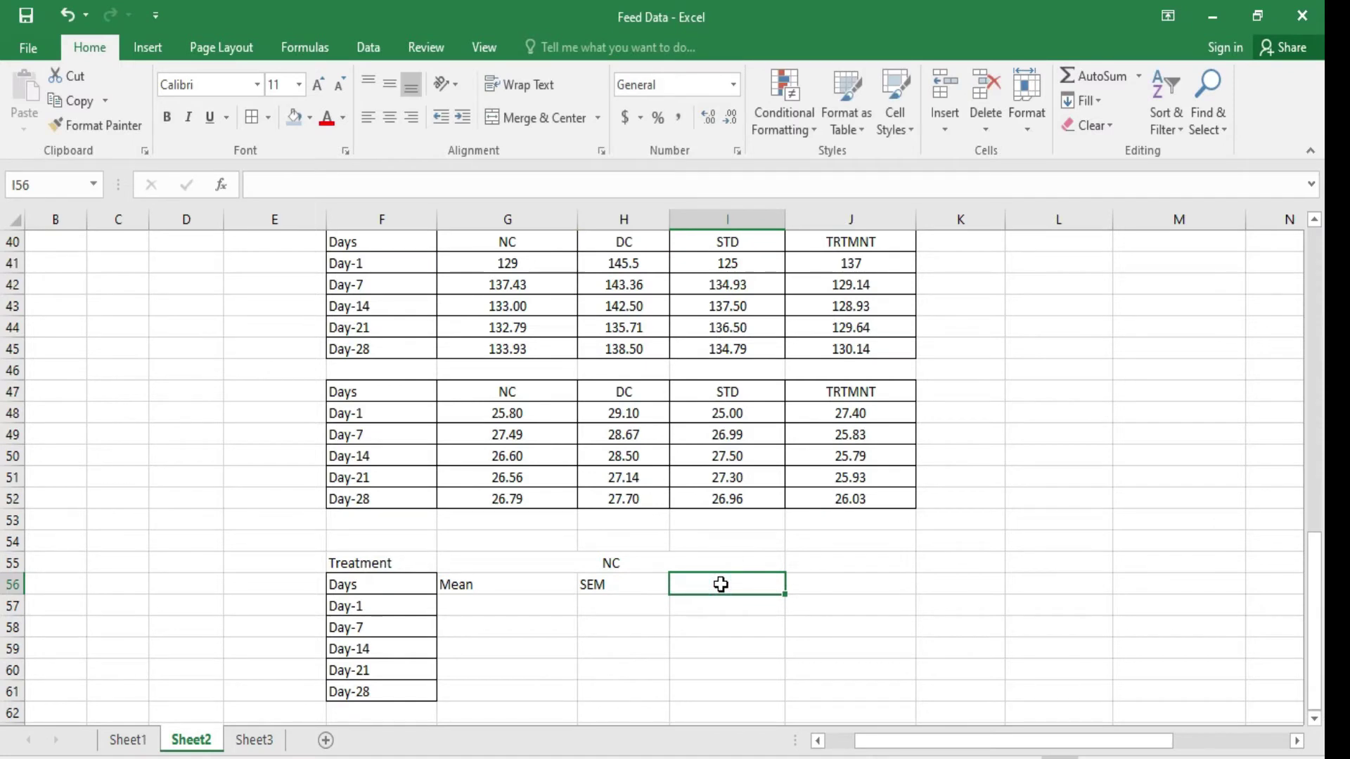
type("N")
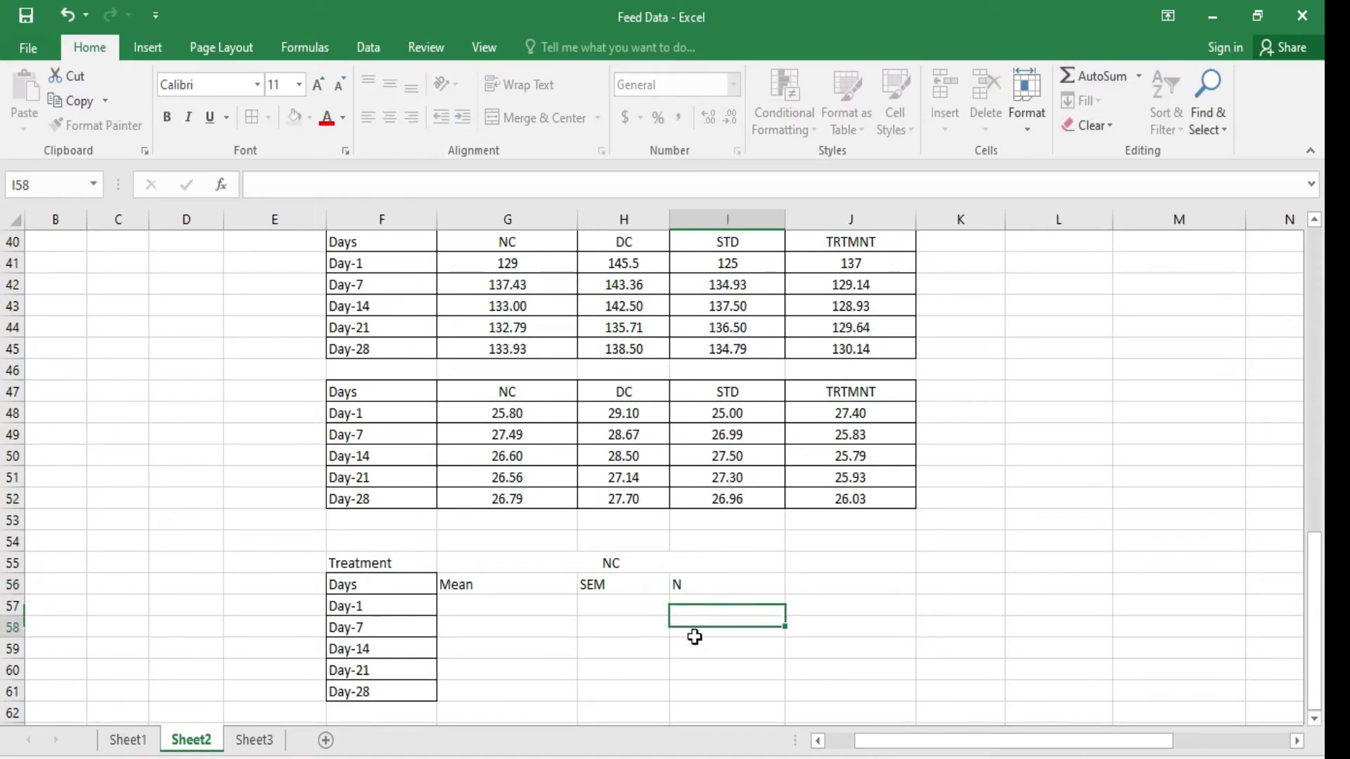
left_click(693, 629)
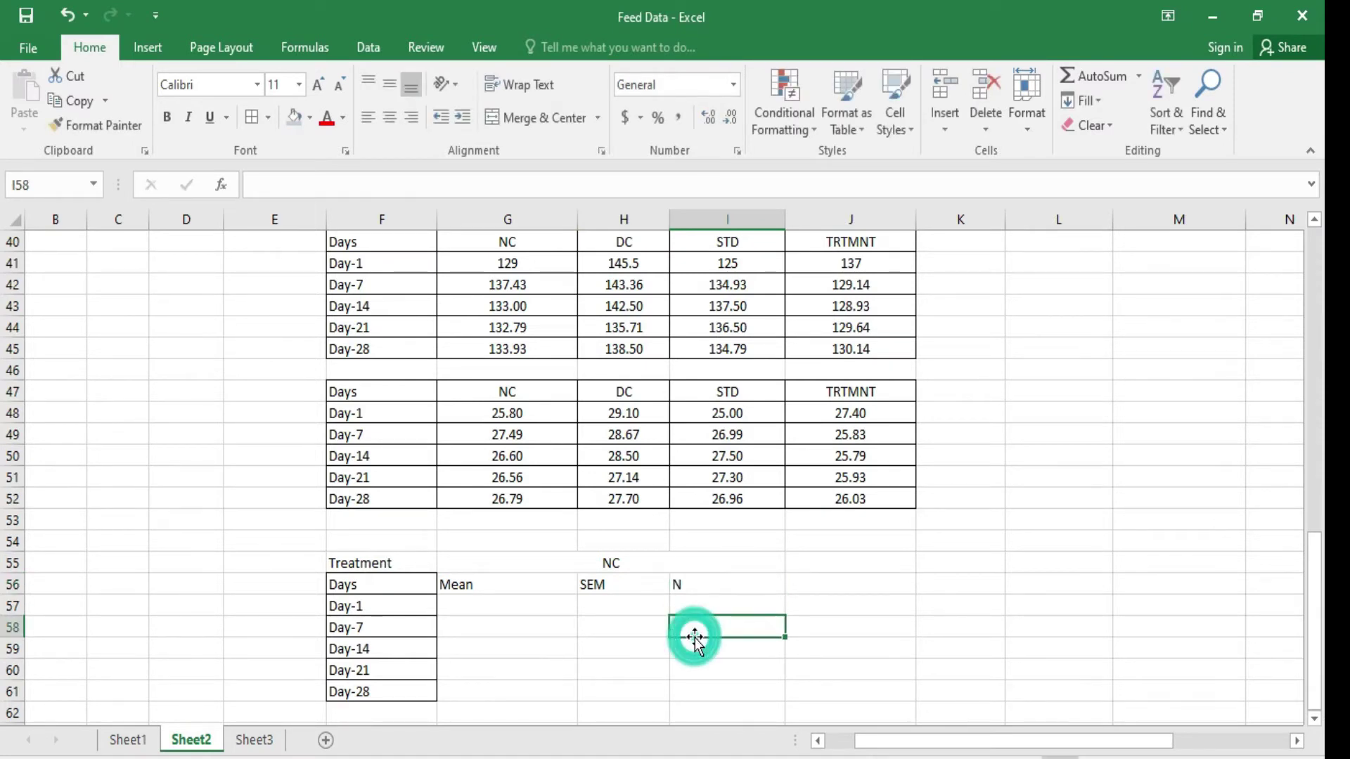
Step: Center the Mean, SEM and N headings in G56:I56 horizontally
left_click(460, 584)
key("shift+Right")
key("shift+Right")
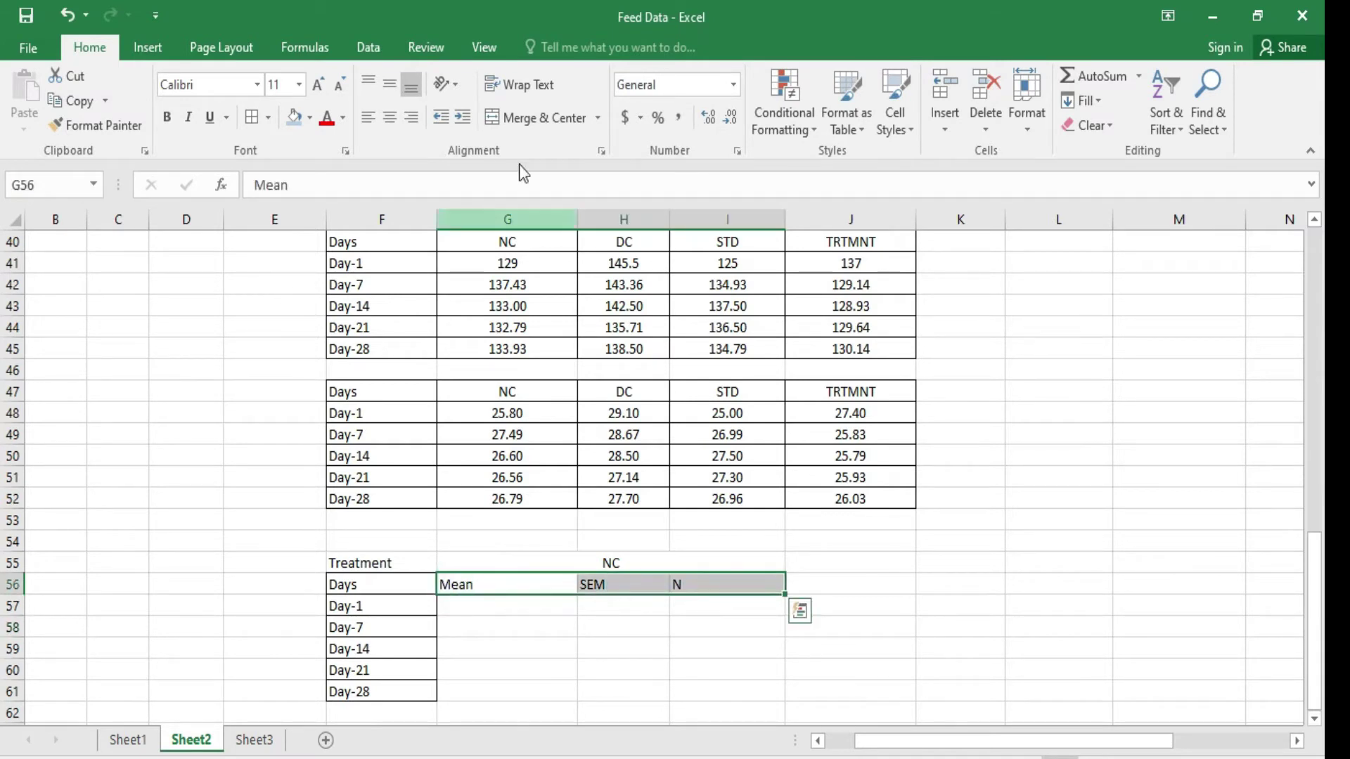
left_click(391, 120)
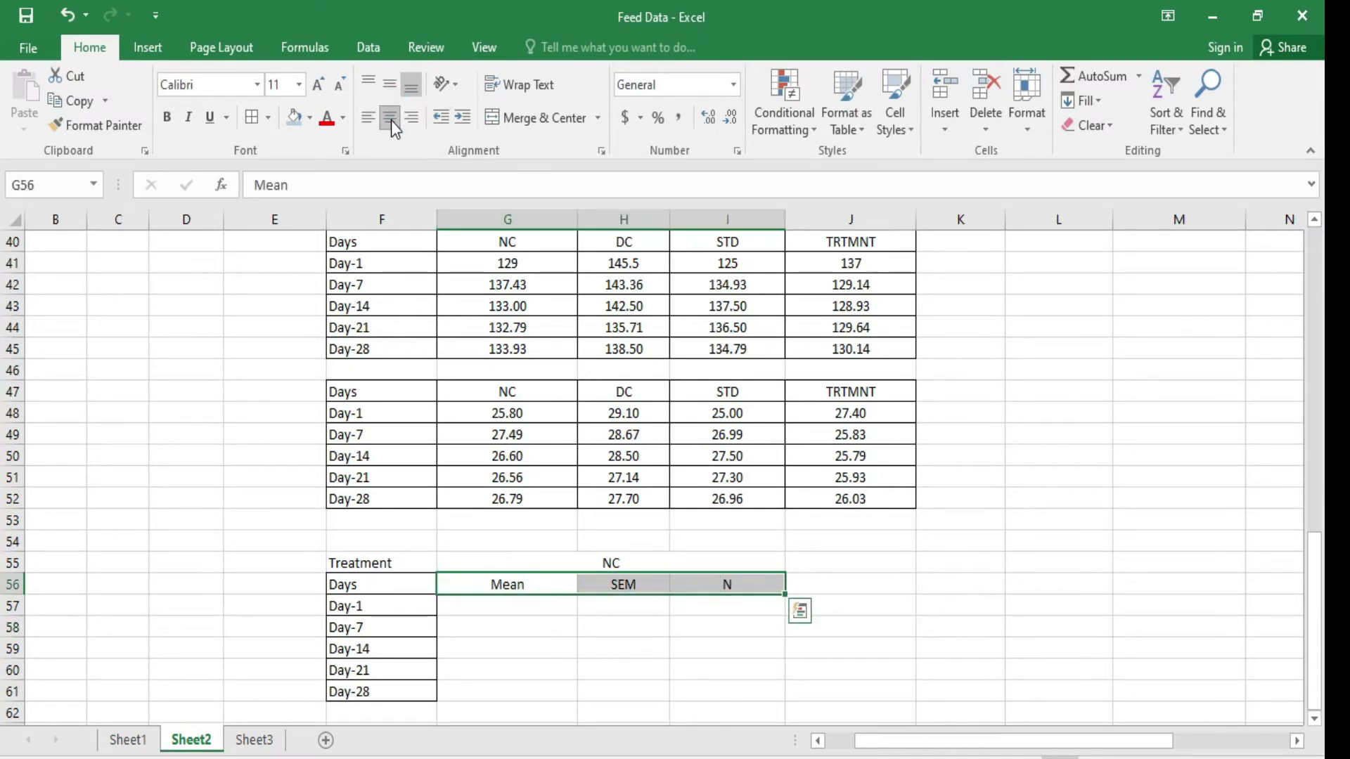
Step: Apply all borders to the new treatment table F55:I61
left_click(526, 608)
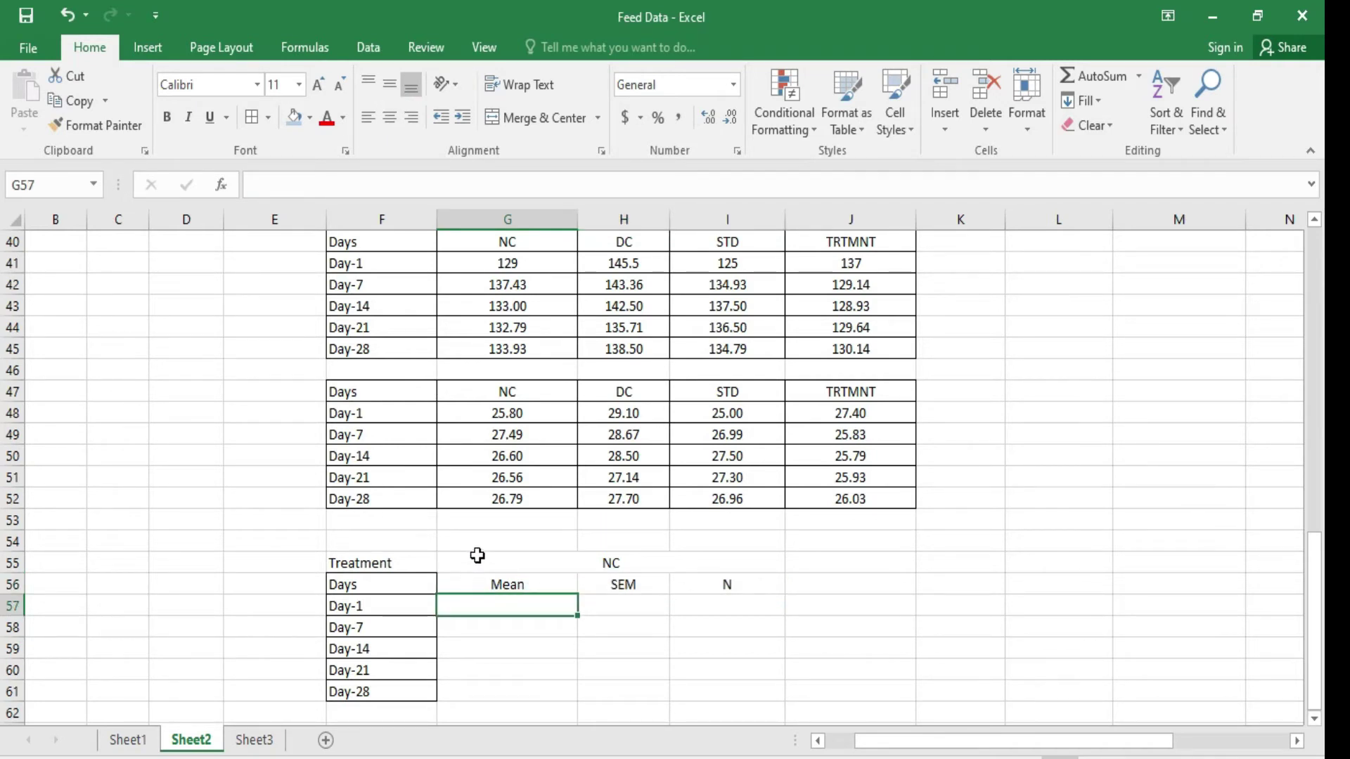
left_click(476, 556)
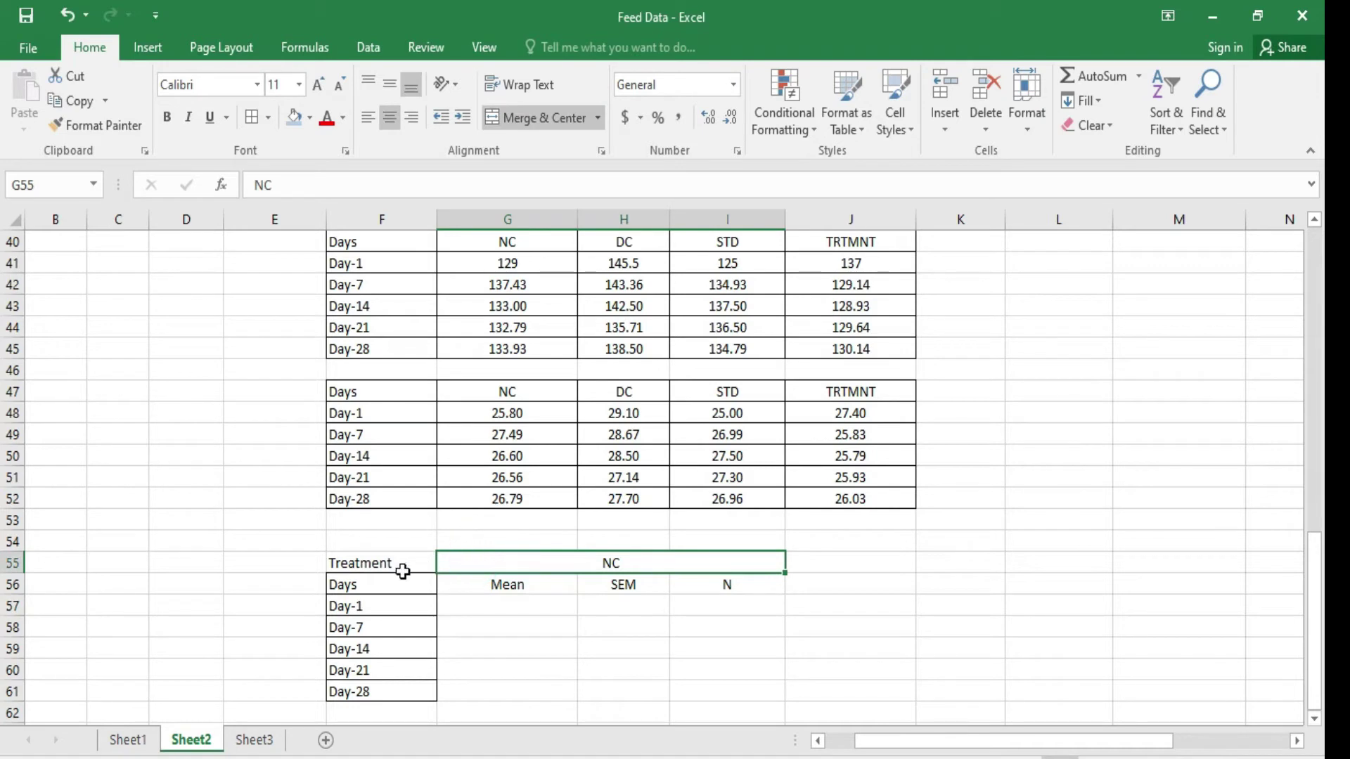
left_click(354, 566)
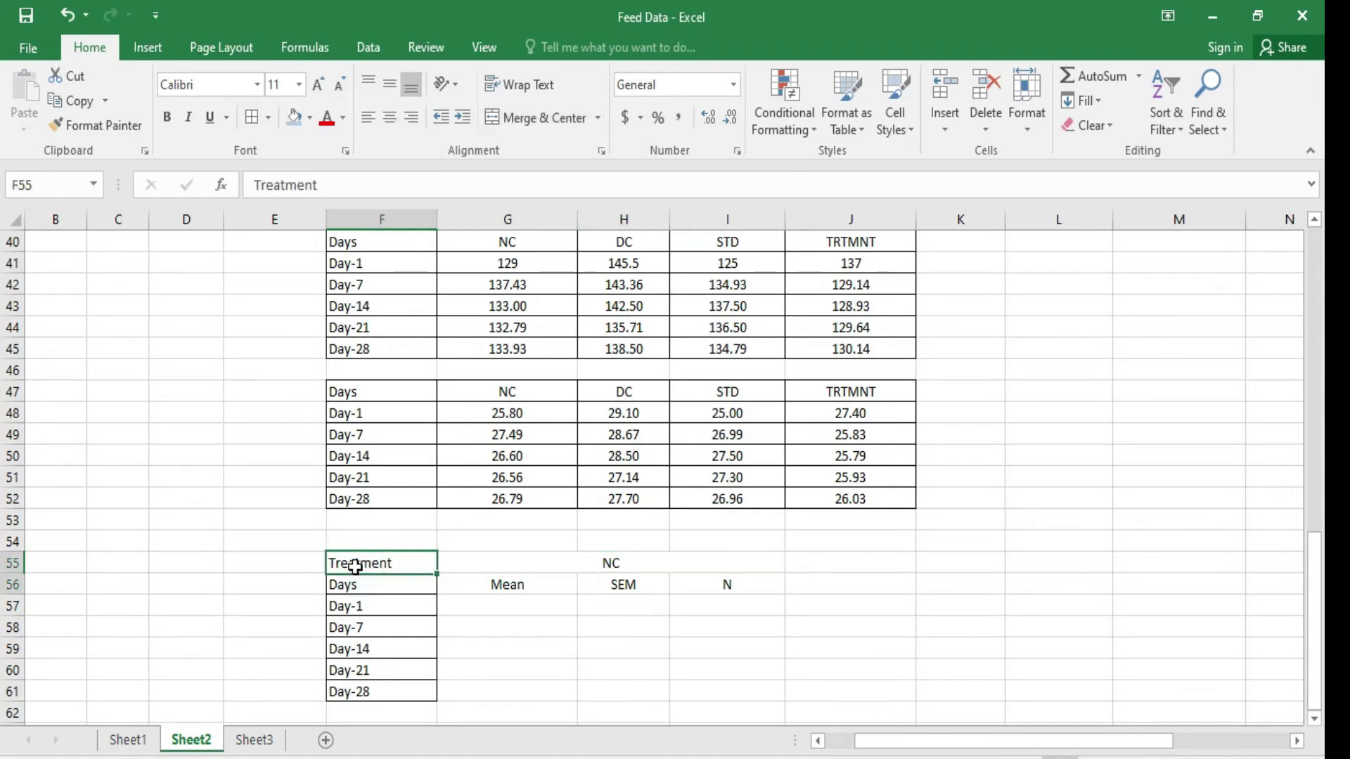
key("shift+Down")
key("shift+Down")
key("shift+Down")
key("shift+Down")
key("shift+Down")
key("shift+Down")
key("shift+Right")
key("shift+Right")
key("shift+Left")
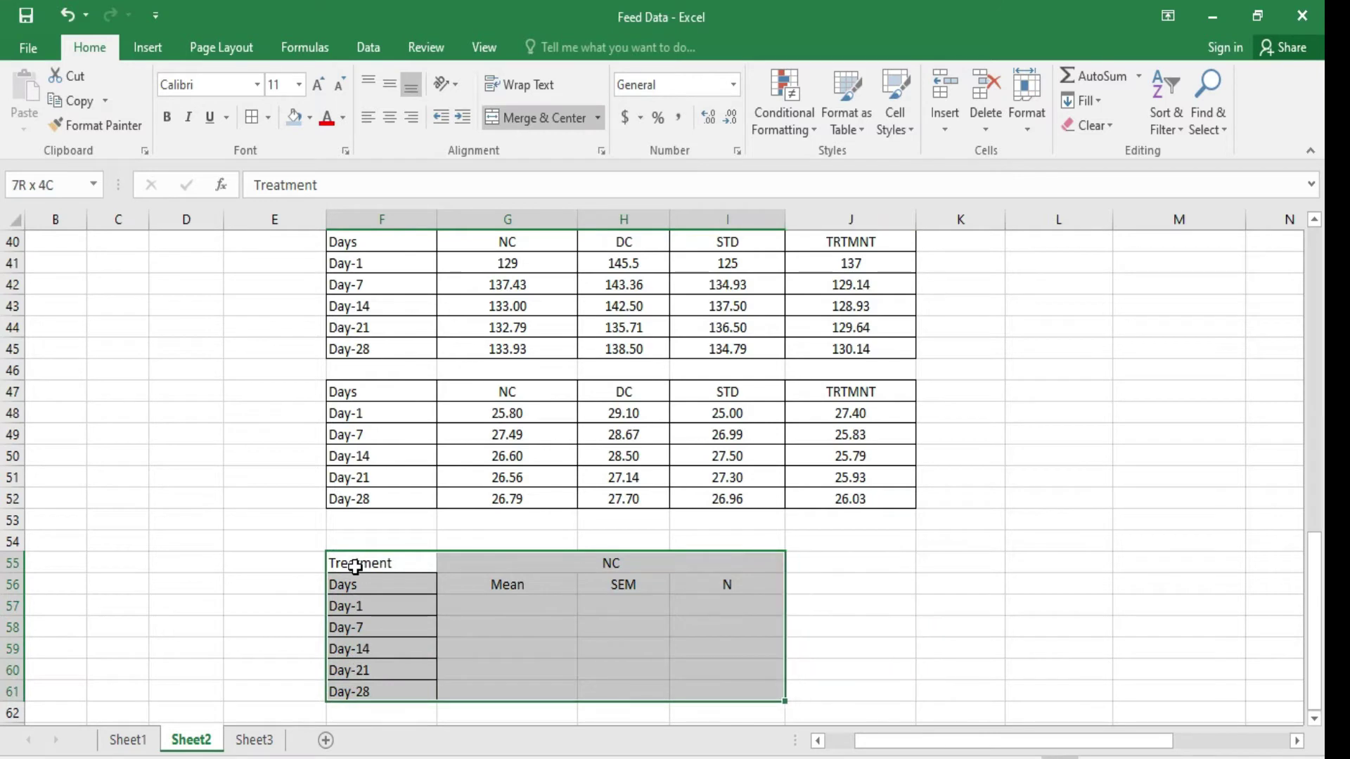
left_click(252, 117)
Step: Enter the formula =G48 in G57 to link the Day-1 NC mean from the table above
left_click(520, 606)
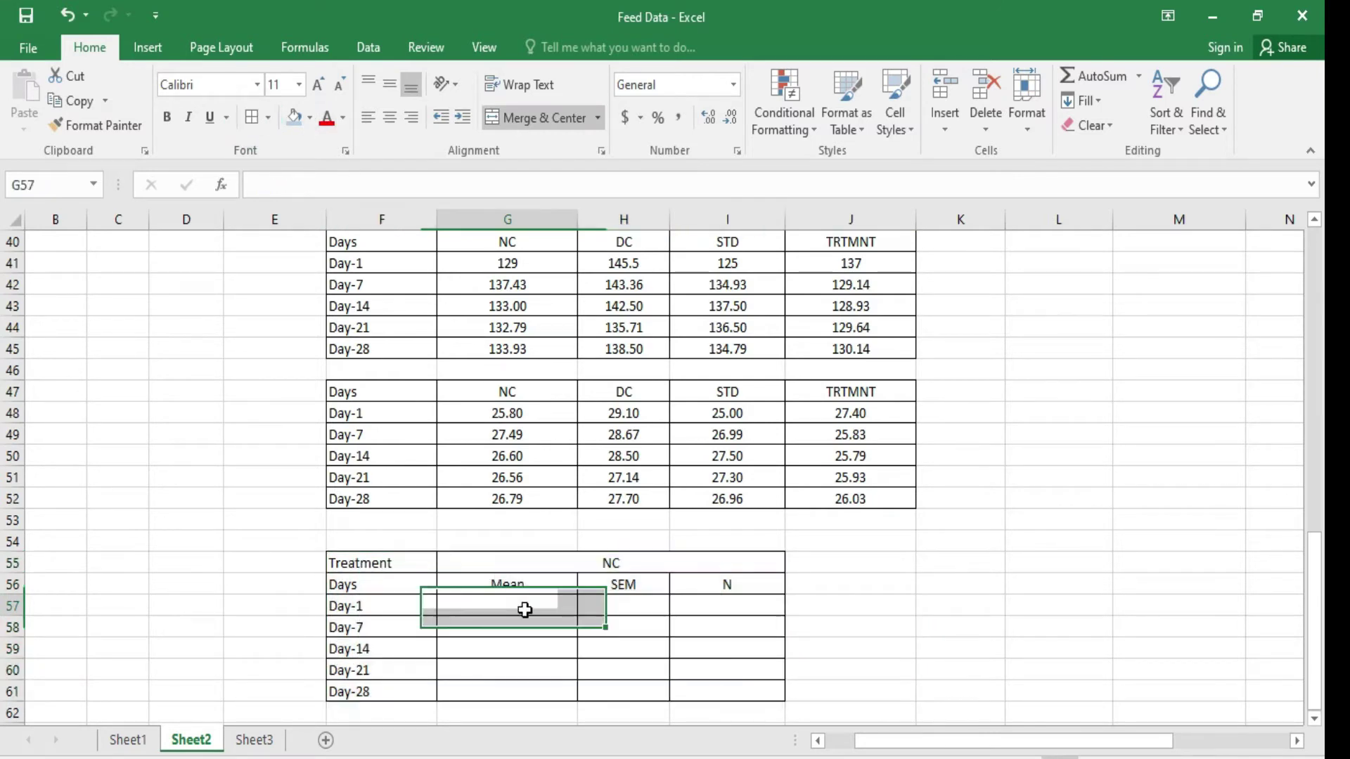
left_click(524, 609)
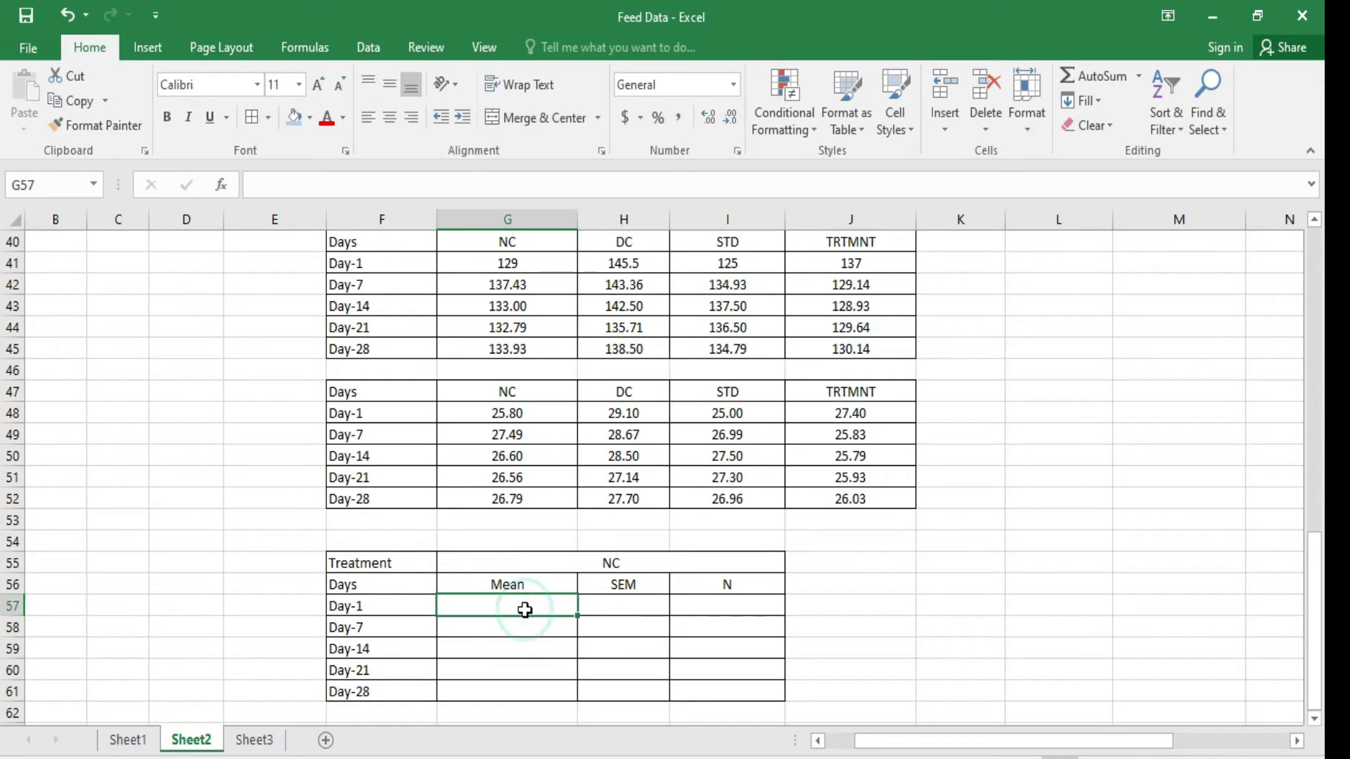
type("+=")
key("Escape")
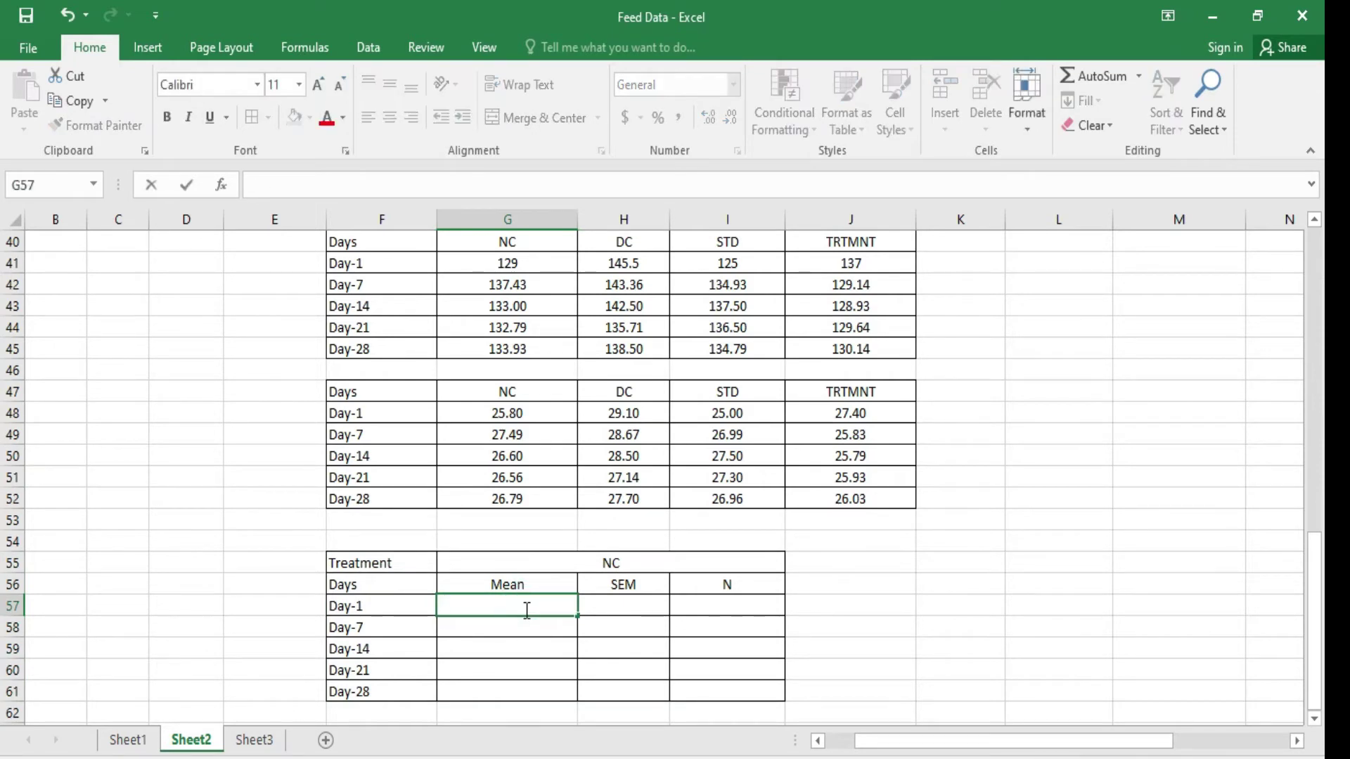
type("=")
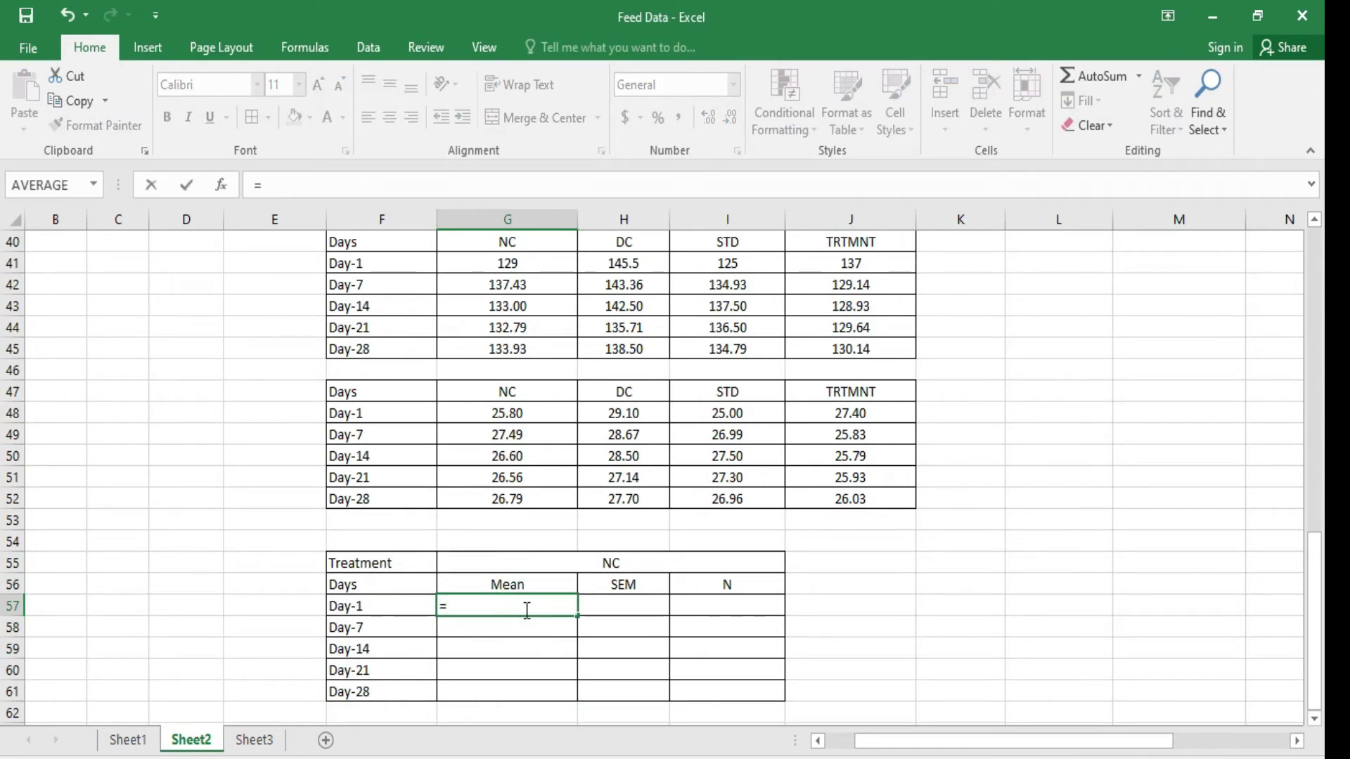
left_click(540, 417)
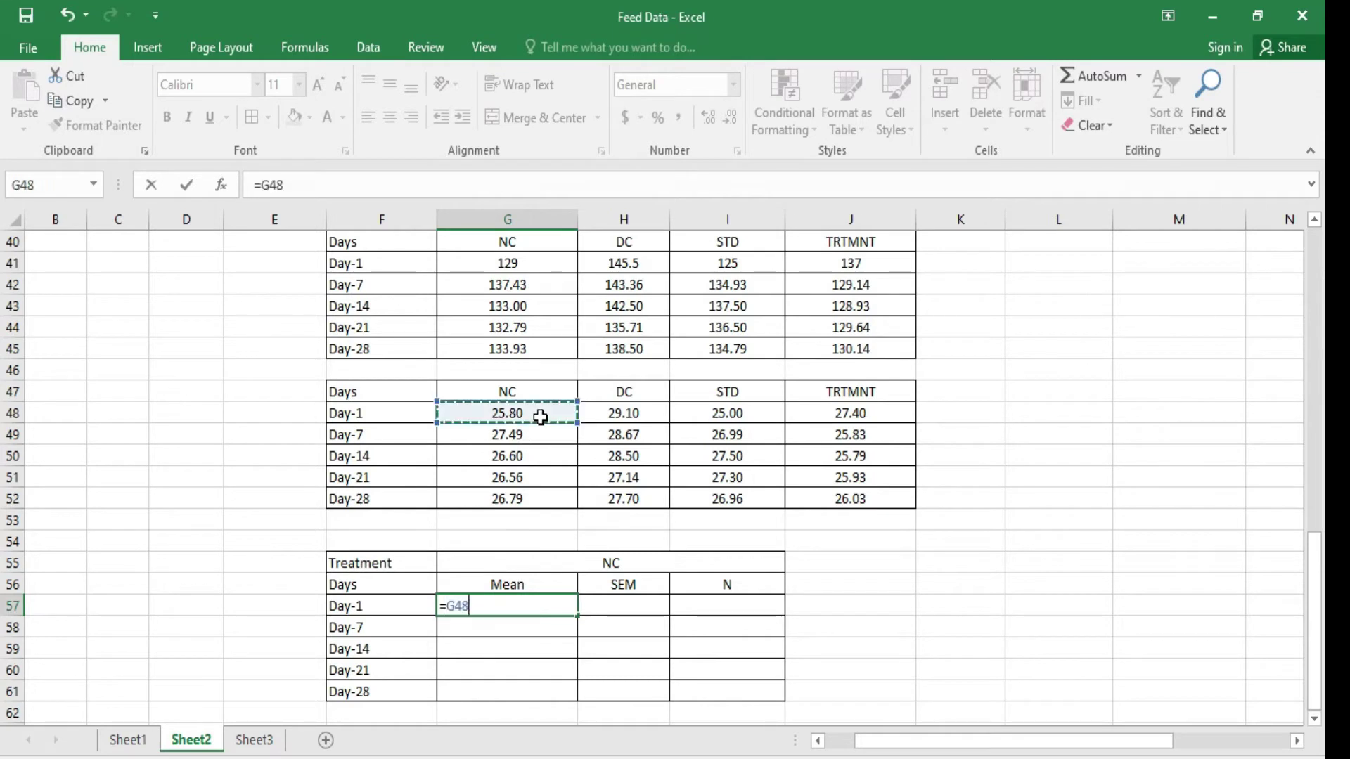
key("Return")
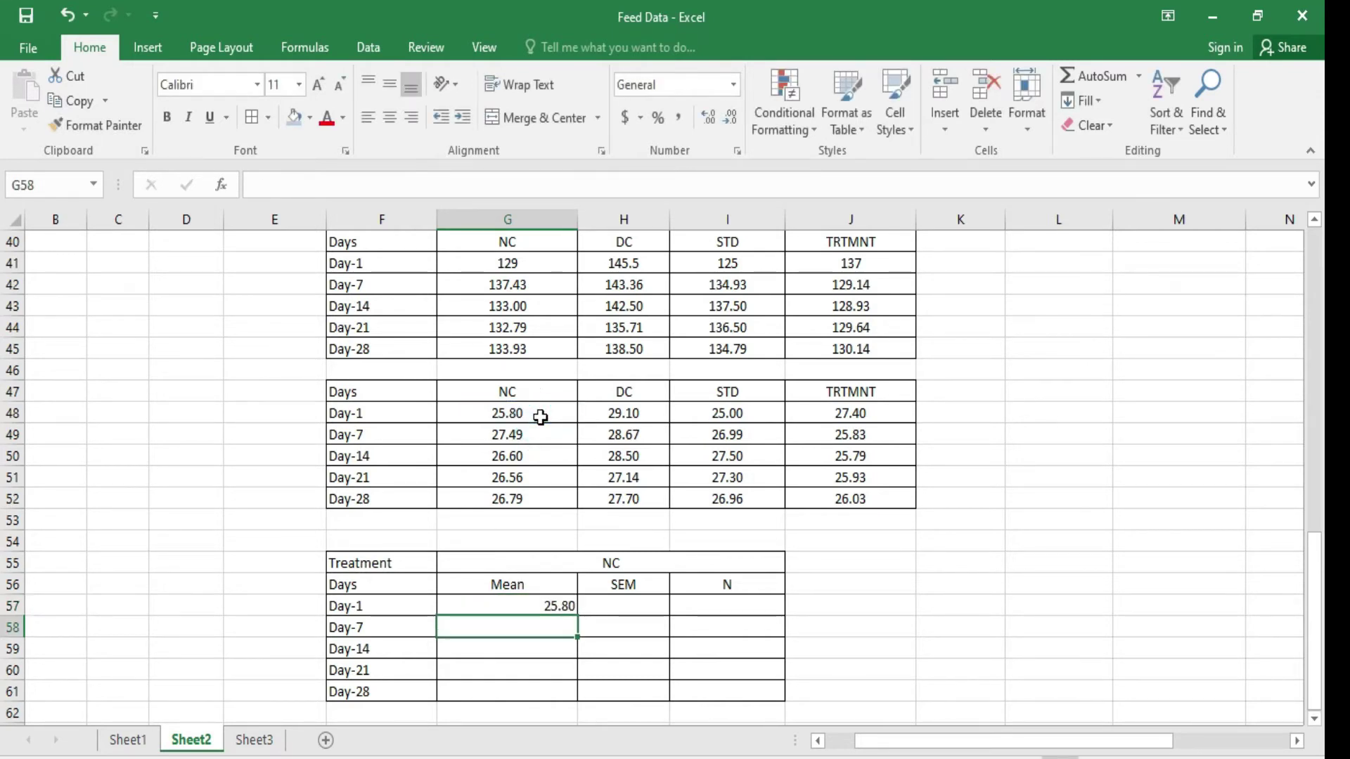
Step: Link the NC means for Day-7 through Day-28 in G58:G61 to cells G49, G50, G51 and G52
type("=")
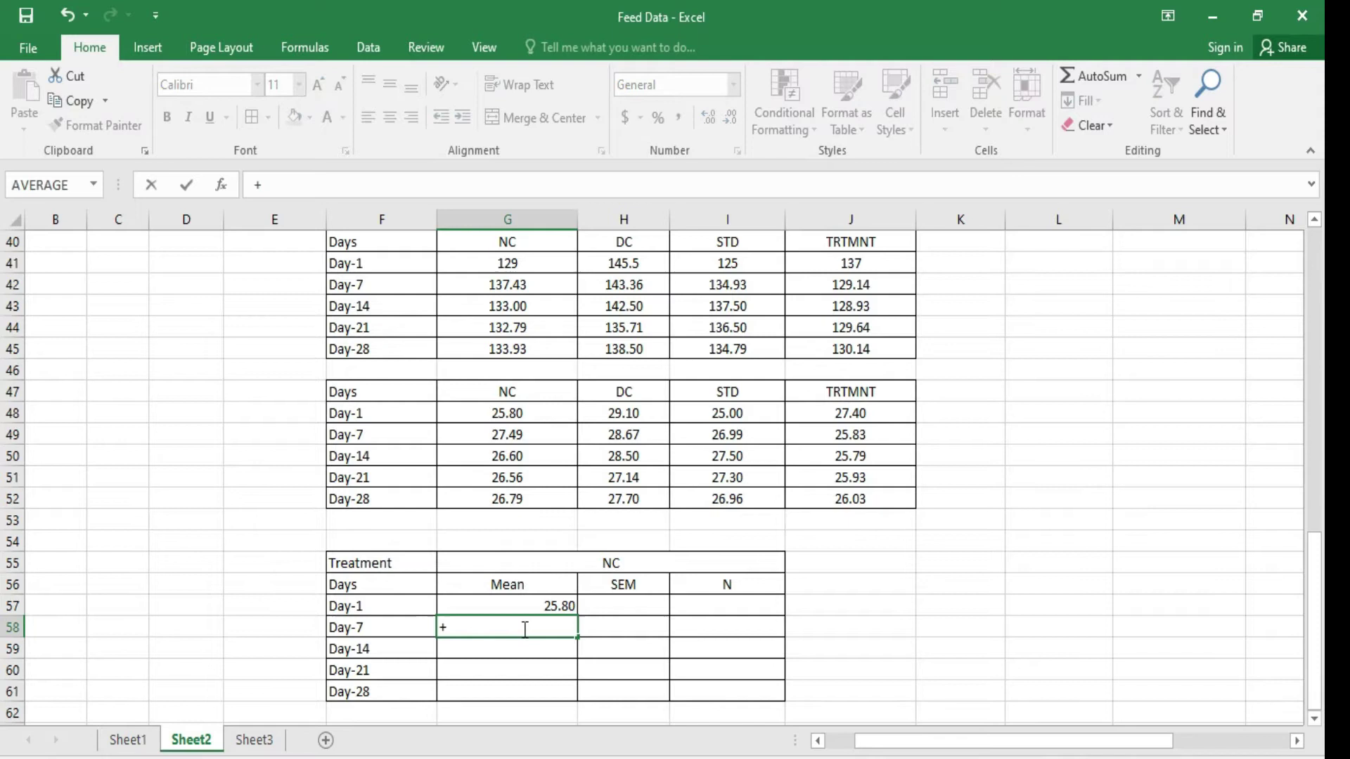
left_click(540, 435)
key("Return")
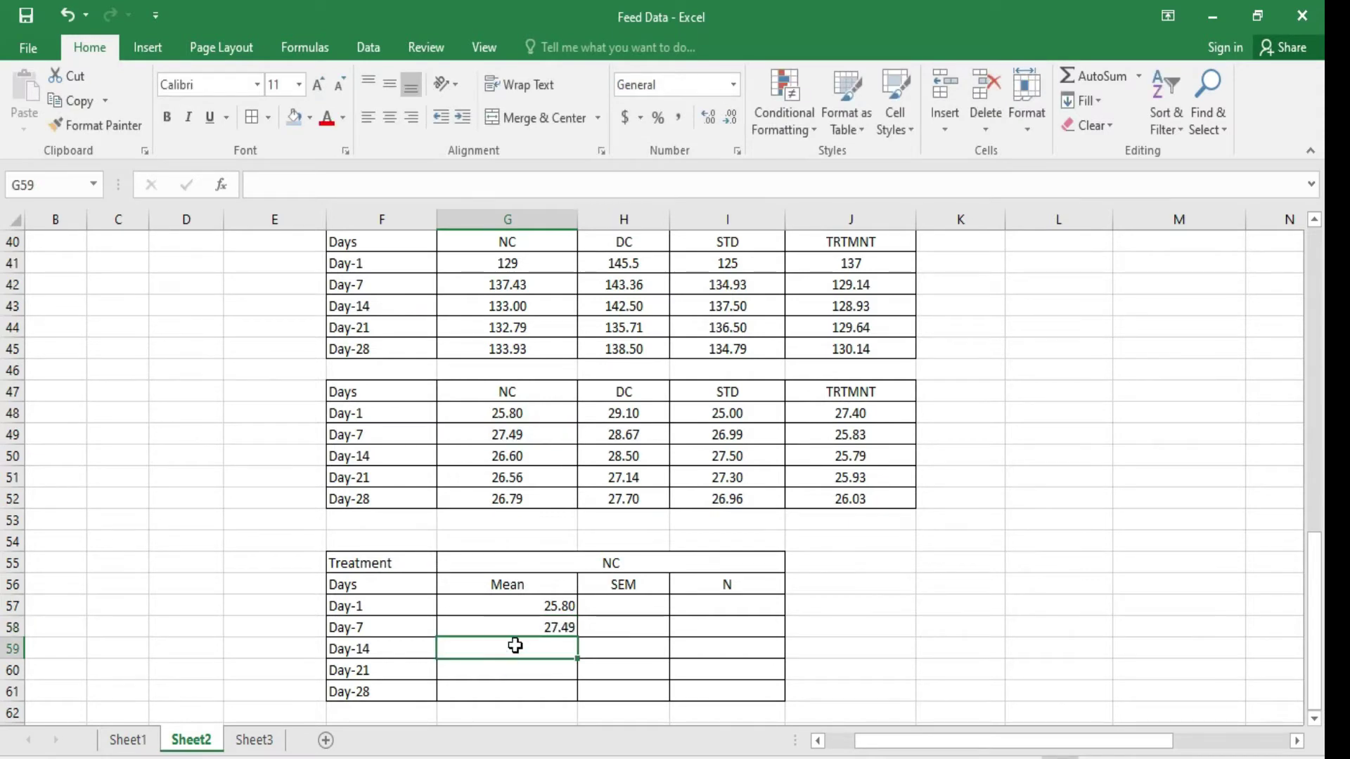
type("=")
left_click(521, 453)
key("Return")
type("=")
left_click(519, 476)
key("Return")
type("=")
left_click(504, 499)
key("Return")
Step: Center the NC Mean heading and its values in G56:G61 horizontally
left_click(507, 606)
key("Up")
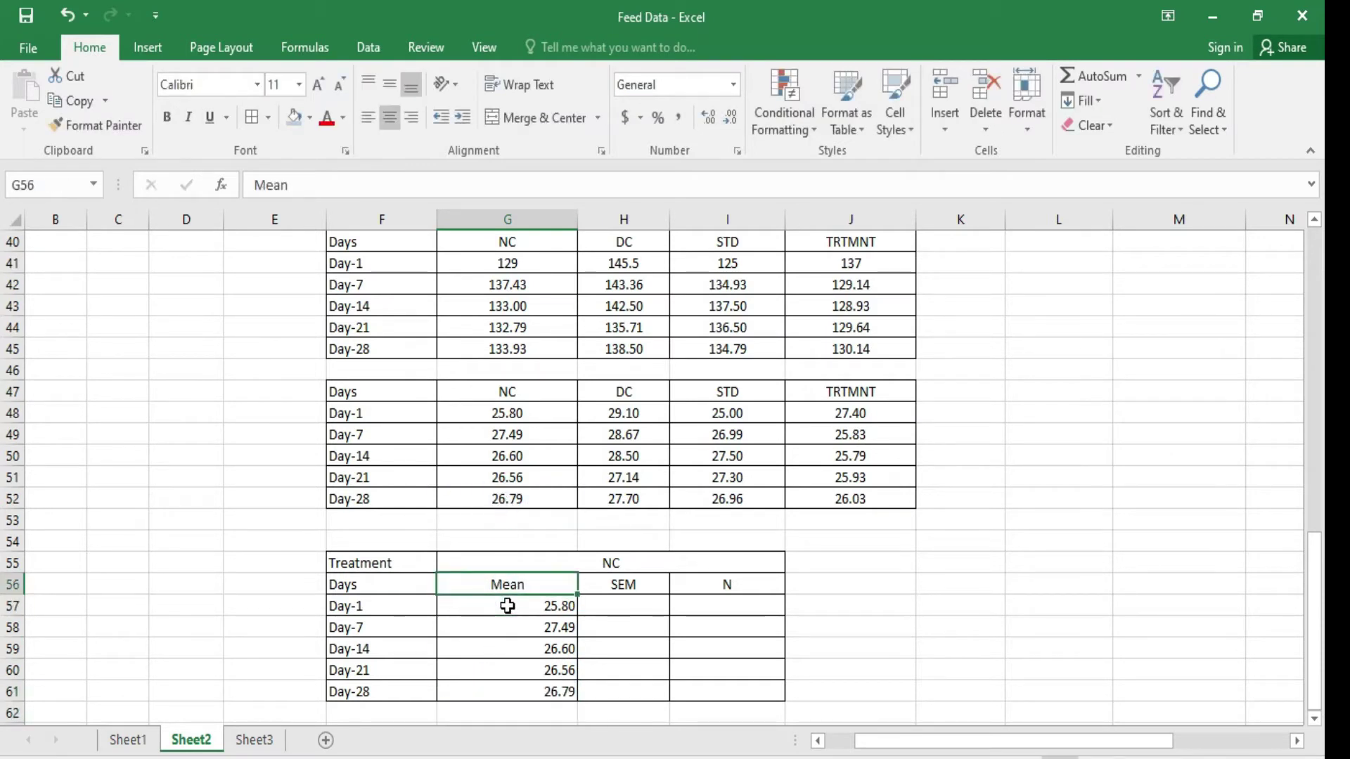
key("shift+Down")
key("shift+Down")
key("shift+Down")
key("shift+Down")
key("shift+Down")
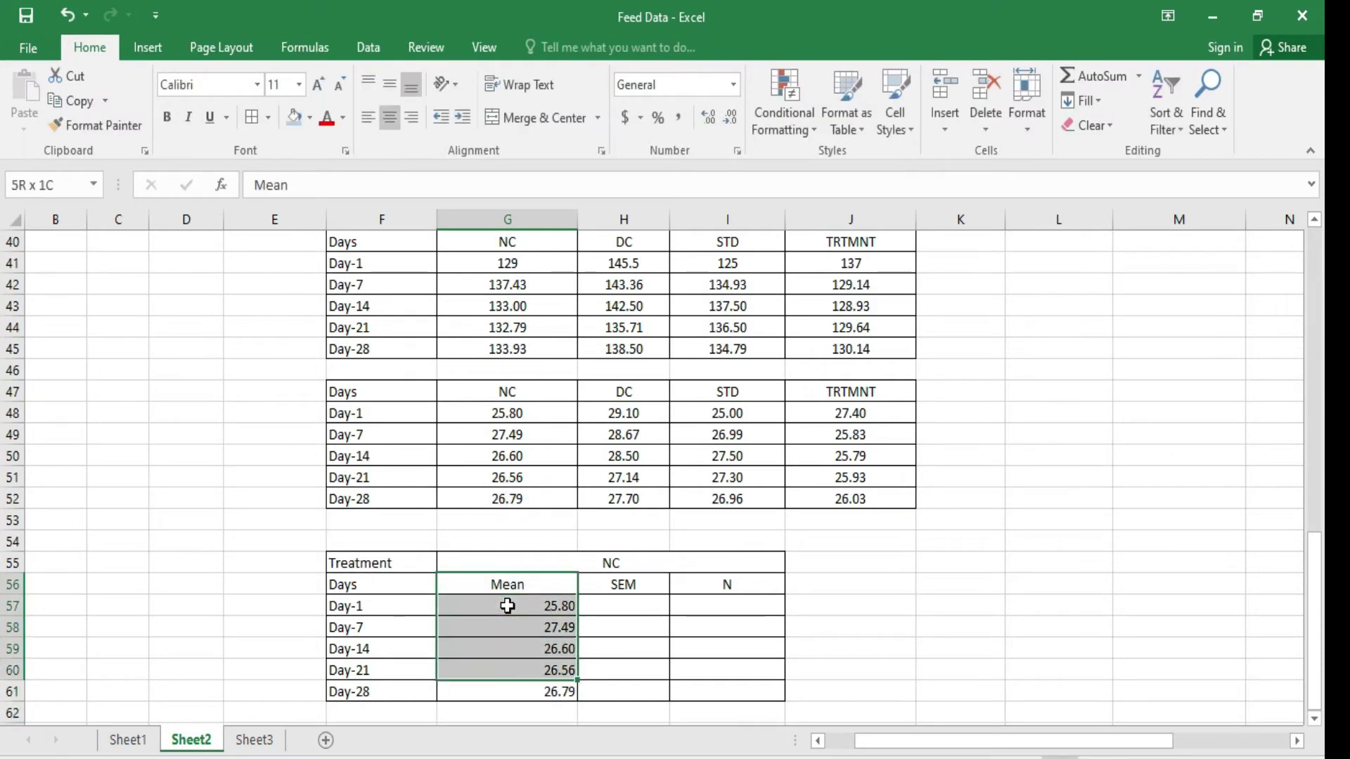
left_click(412, 118)
left_click(413, 119)
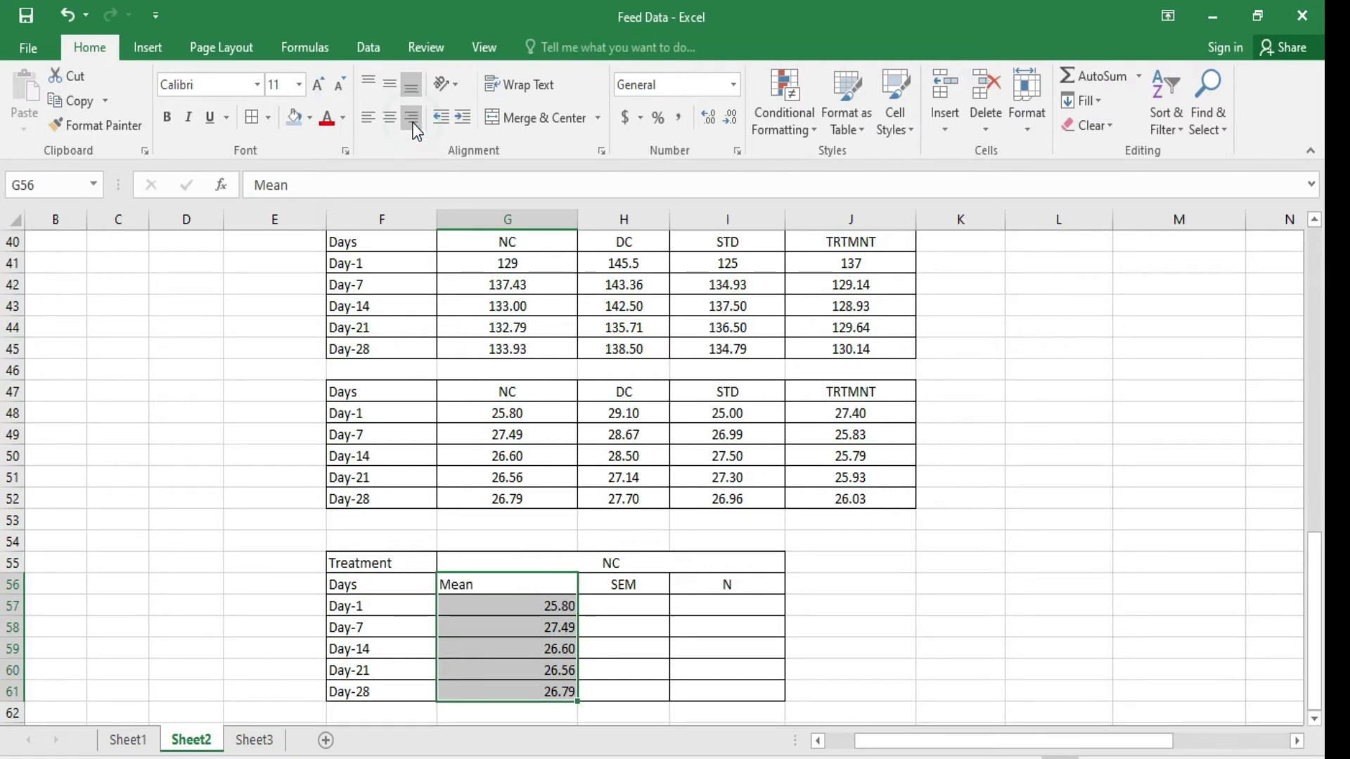
left_click(413, 124)
left_click(391, 116)
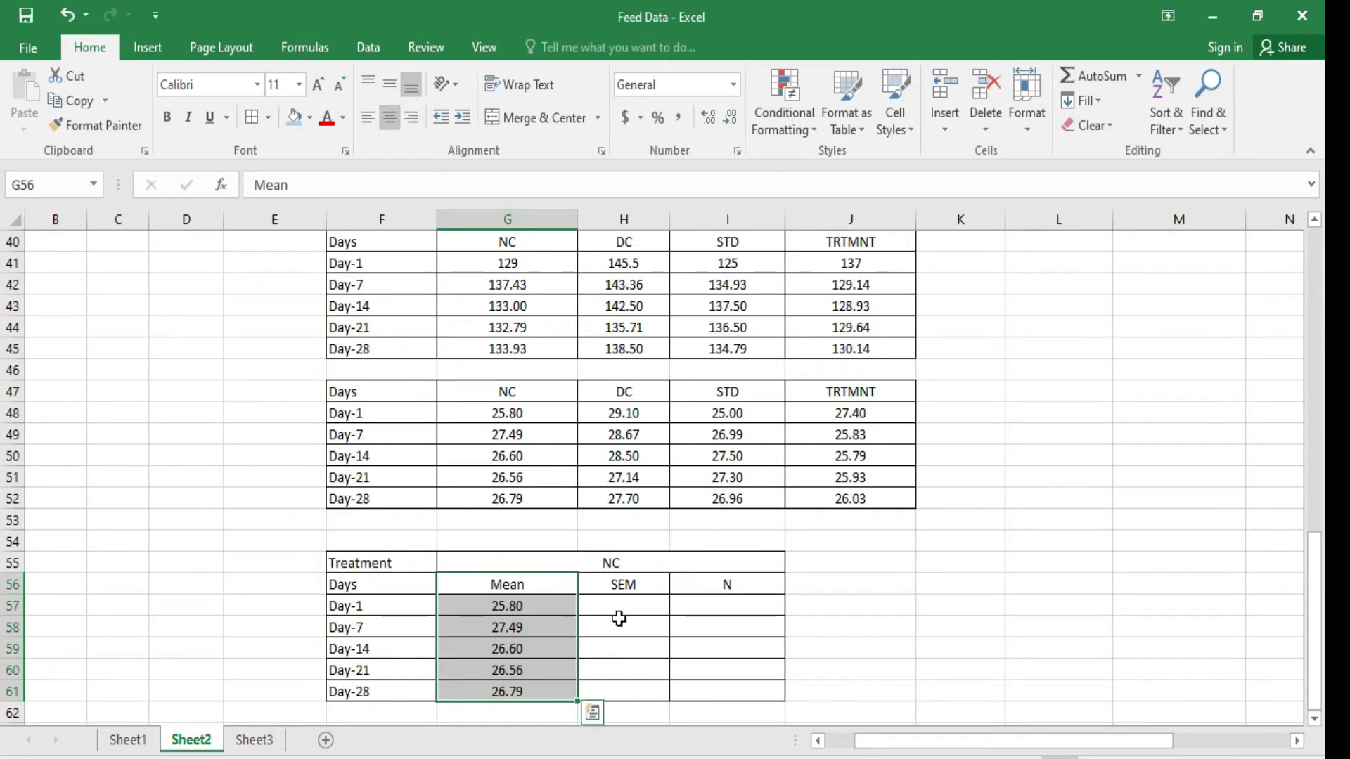
Step: Copy the NC block G55:I61 and paste it alongside, starting at J55
left_click(522, 562)
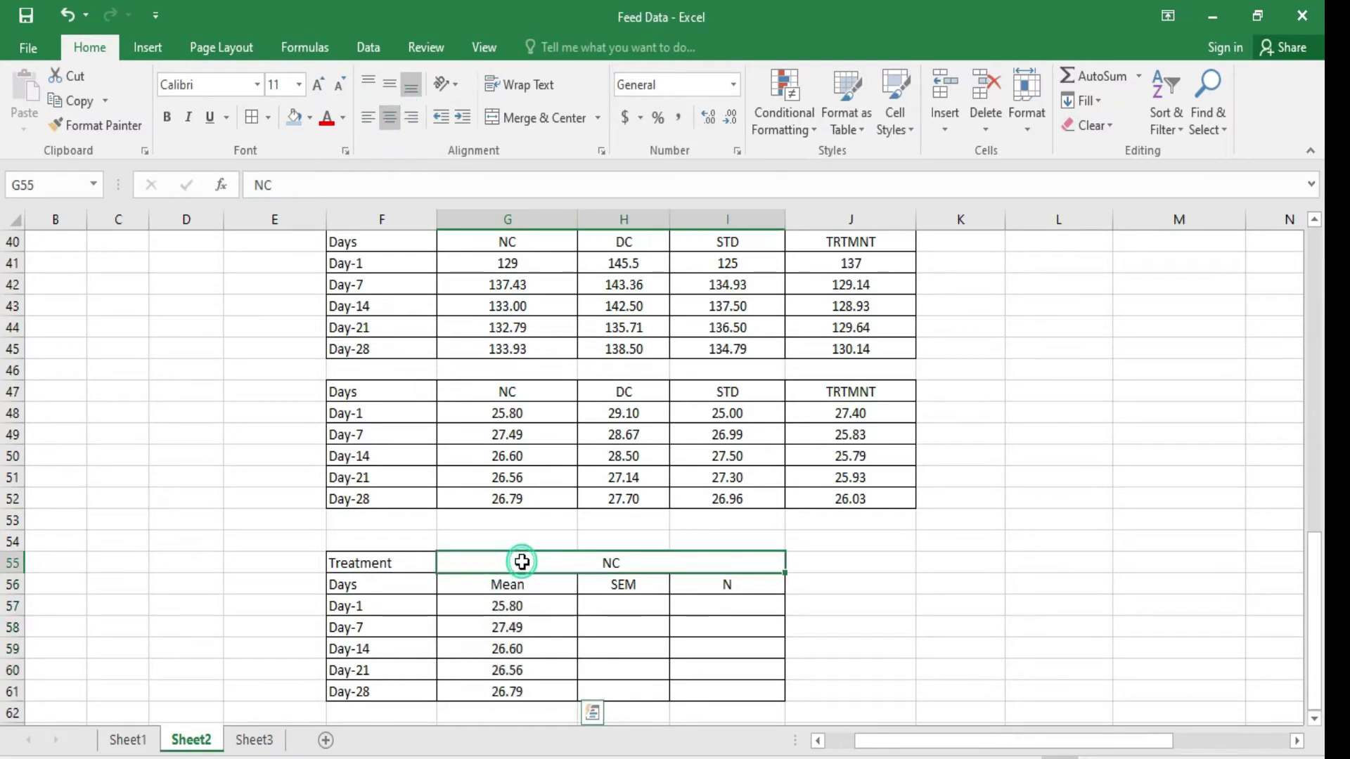
key("shift+Down")
key("shift+Down")
key("shift+Down")
key("shift+Down")
key("shift+Down")
key("shift+Down")
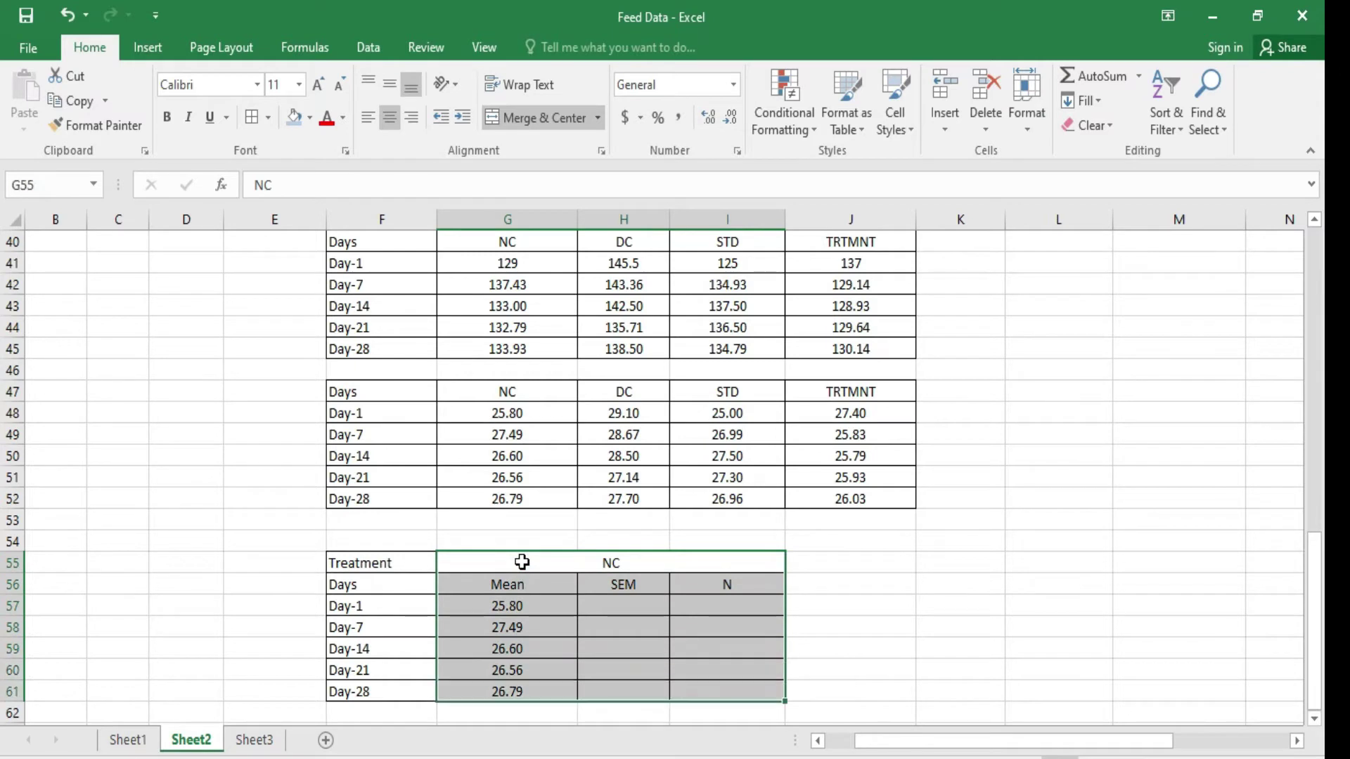
key("ctrl+c")
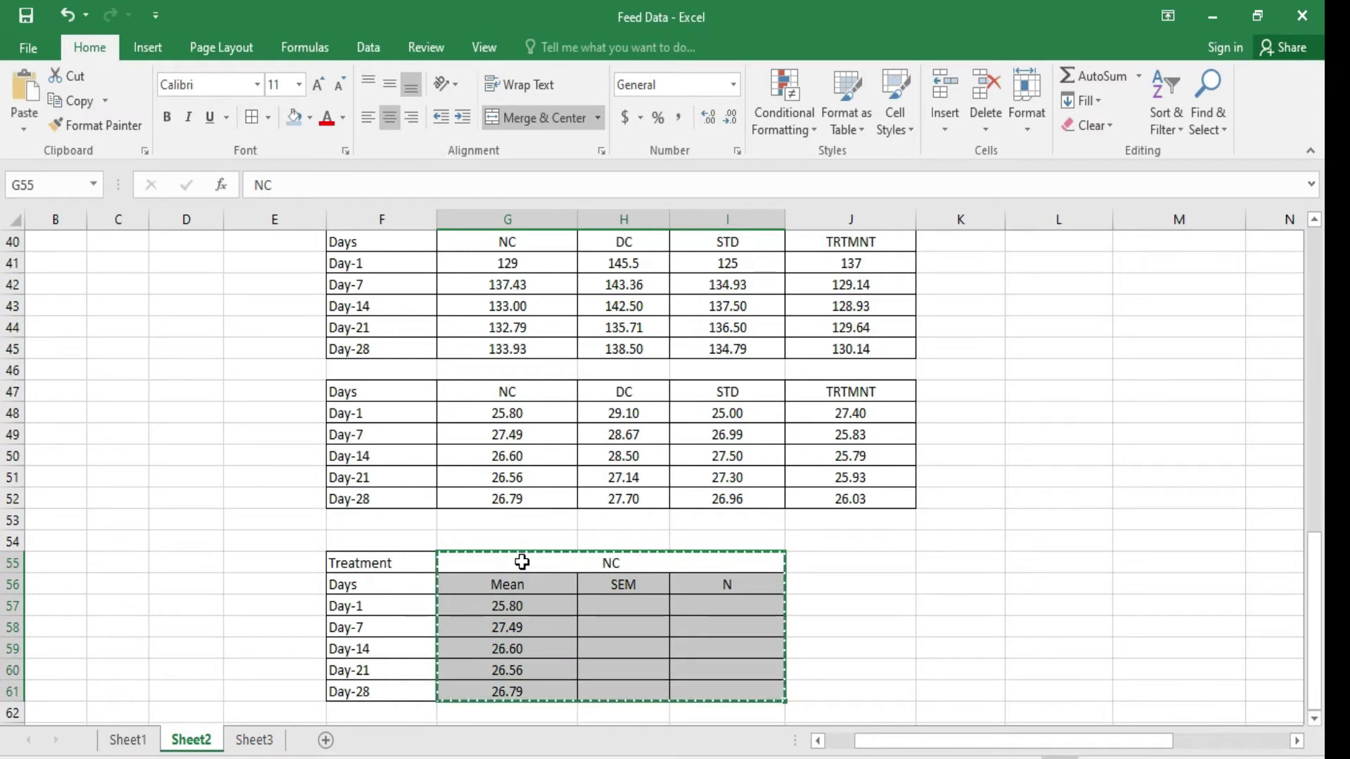
left_click(839, 559)
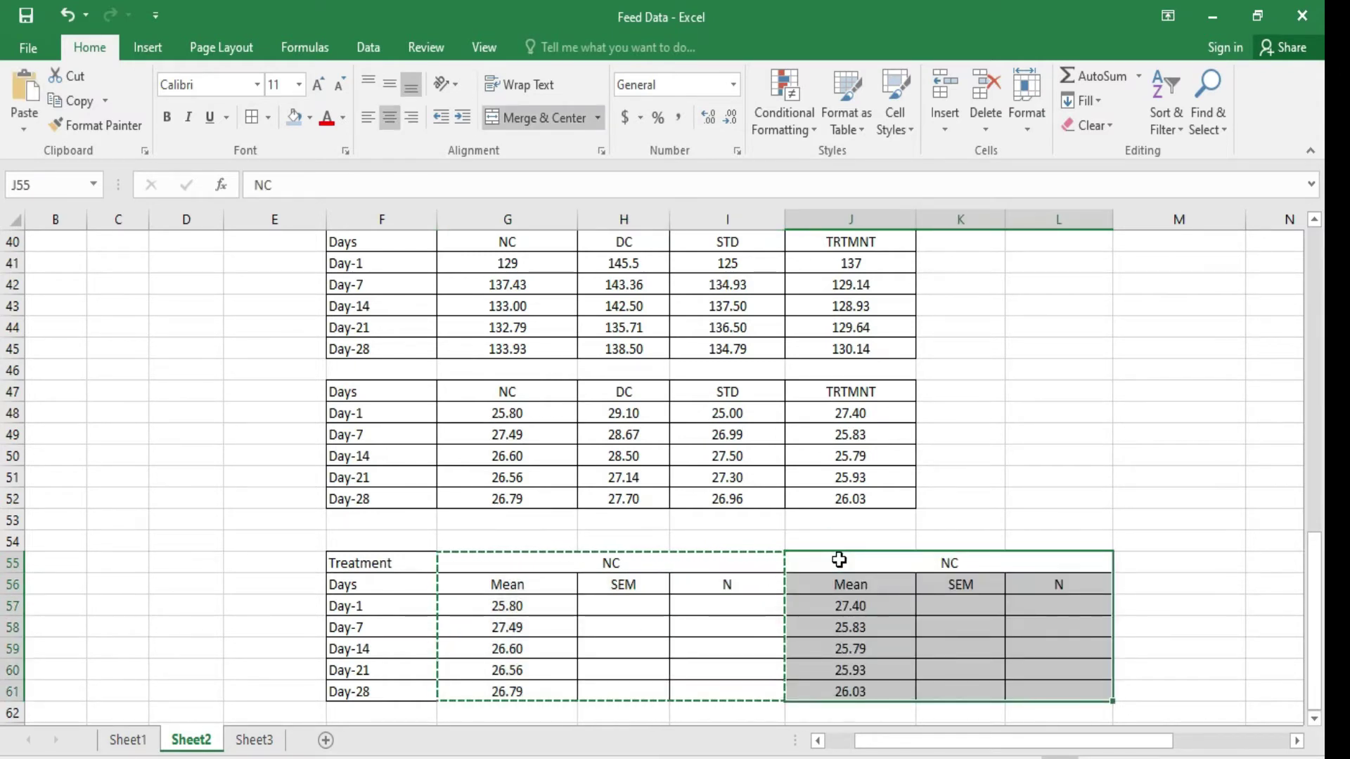
Step: Change the heading of the pasted block in J55 to DC
double_click(952, 562)
key("BackSpace")
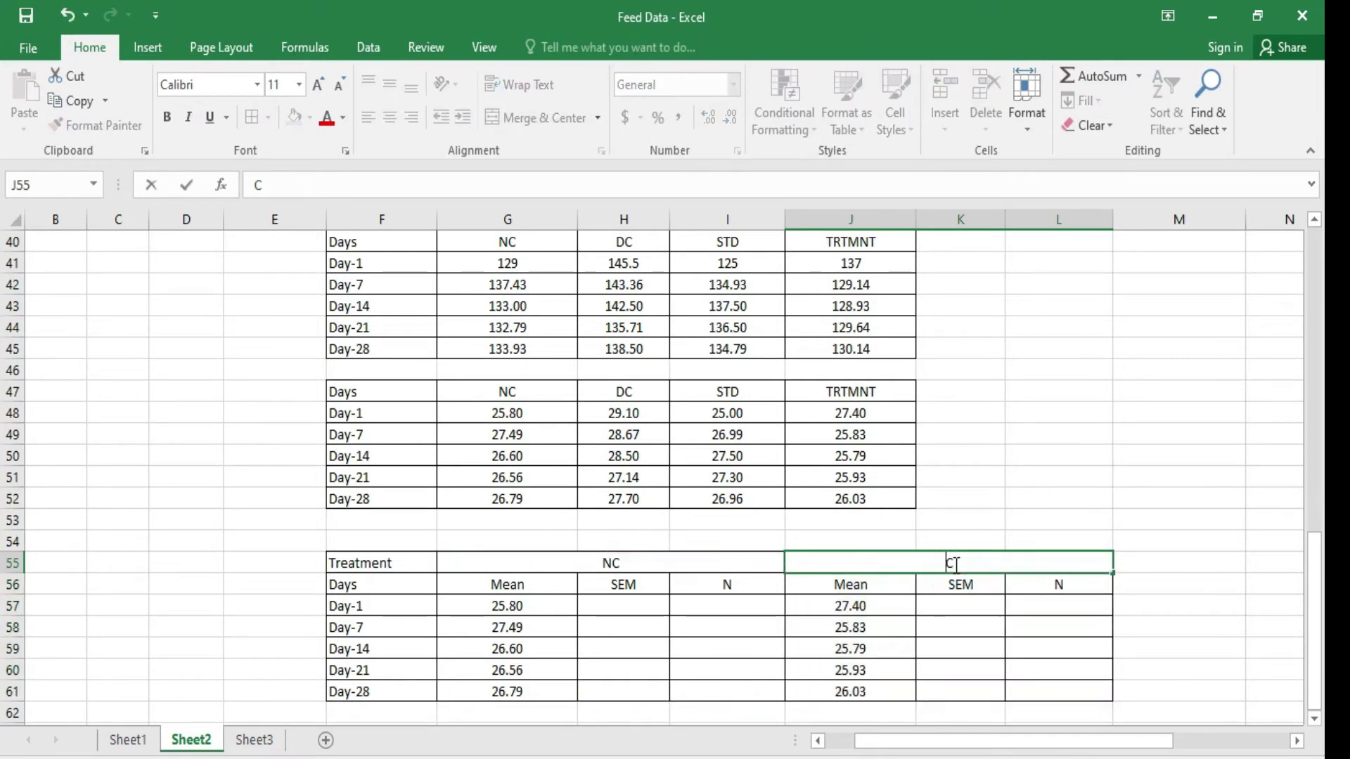
type("D")
left_click(867, 604)
key("shift+Down")
key("shift+Down")
key("shift+Down")
key("shift+Down")
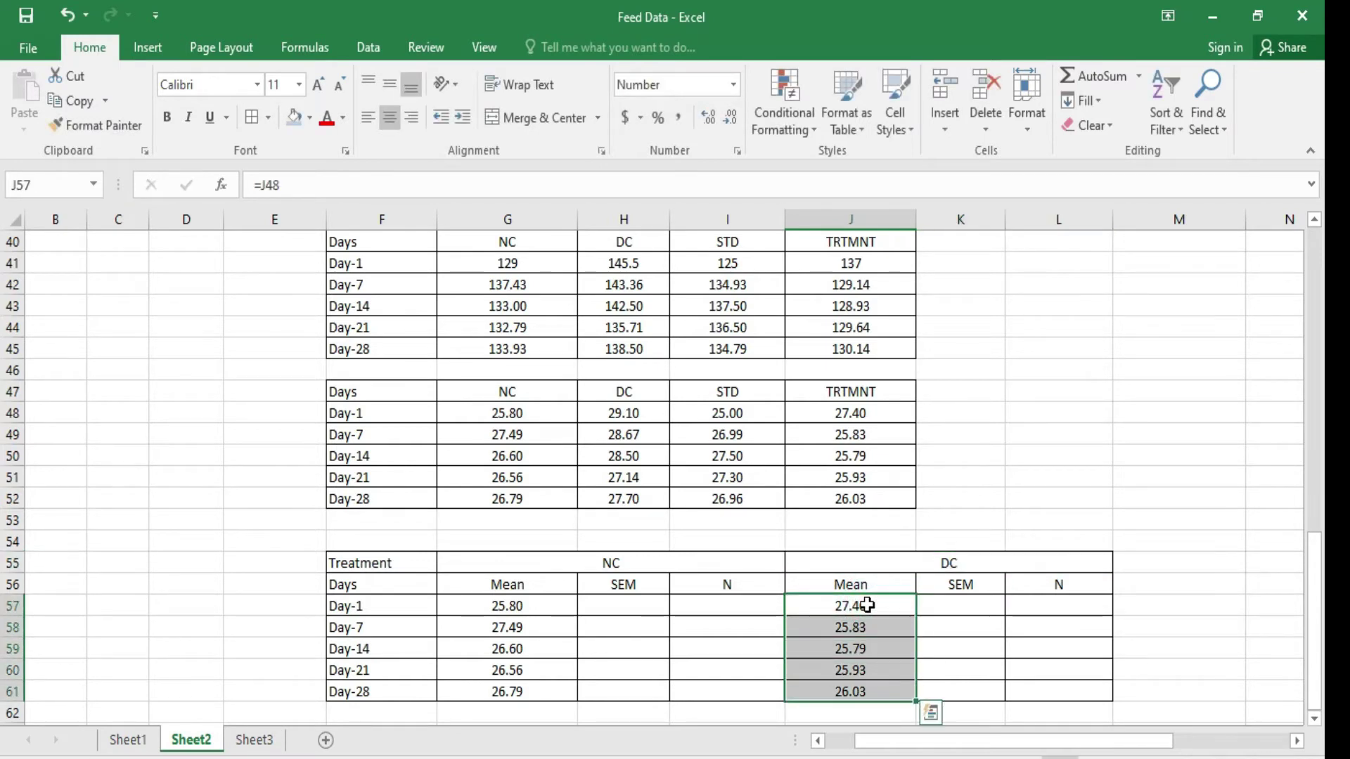
key("Delete")
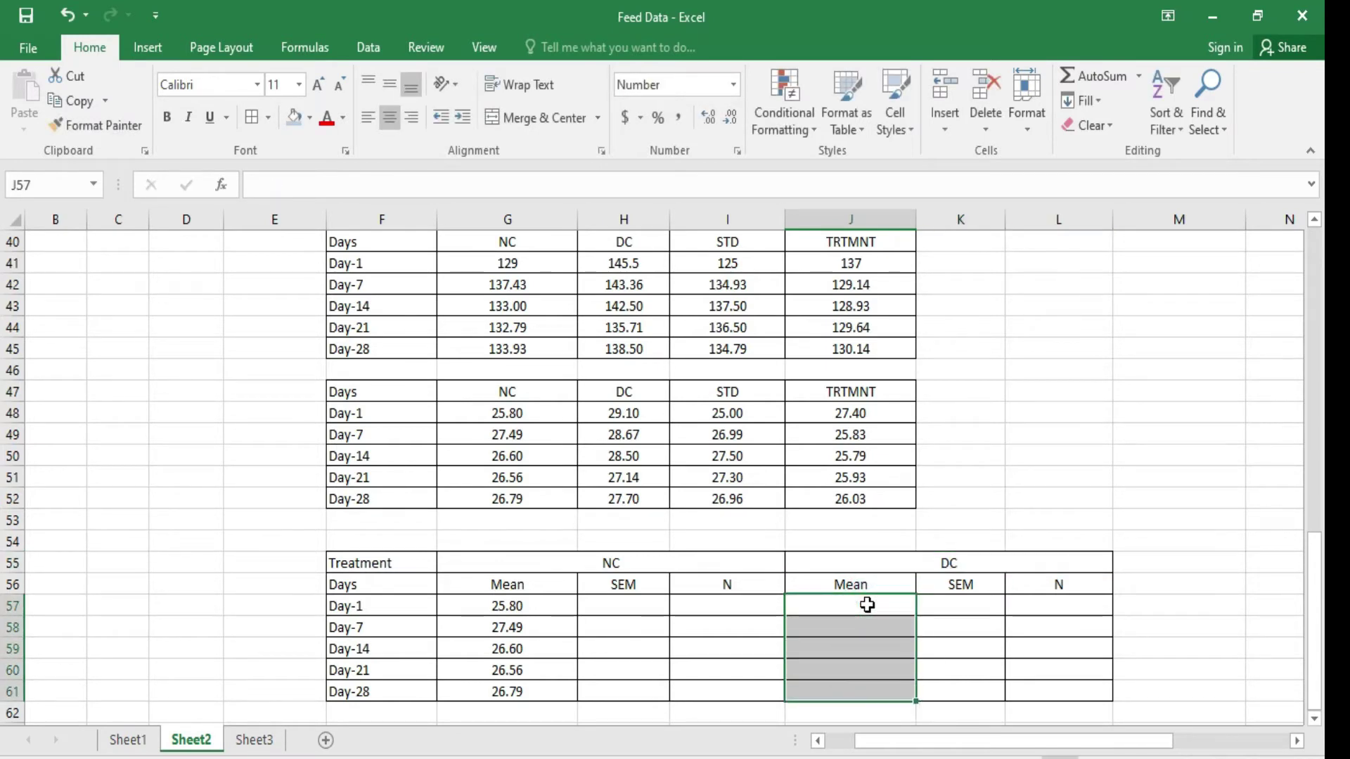
key("ctrl+z")
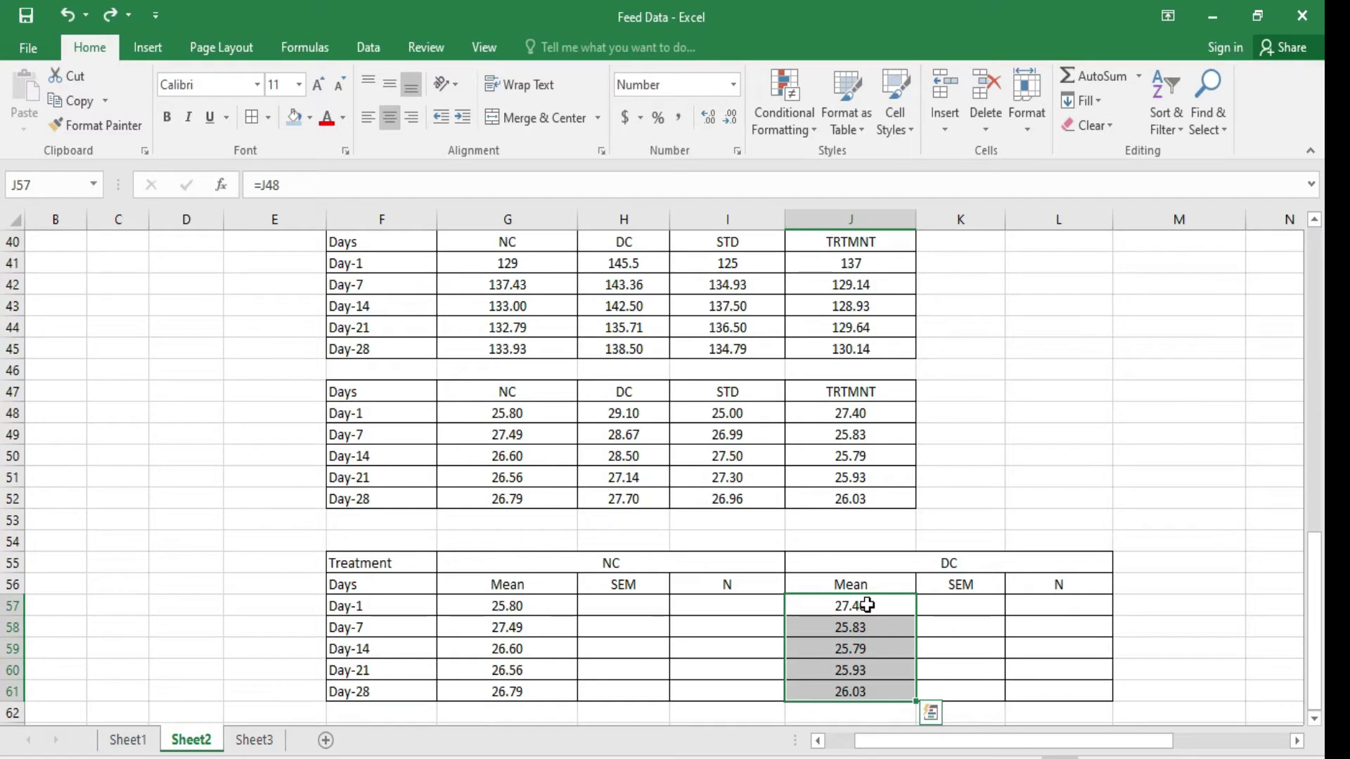
Step: Show the sheet's formulas and examine which cells the NC and DC Mean columns refer to
key("ctrl+grave")
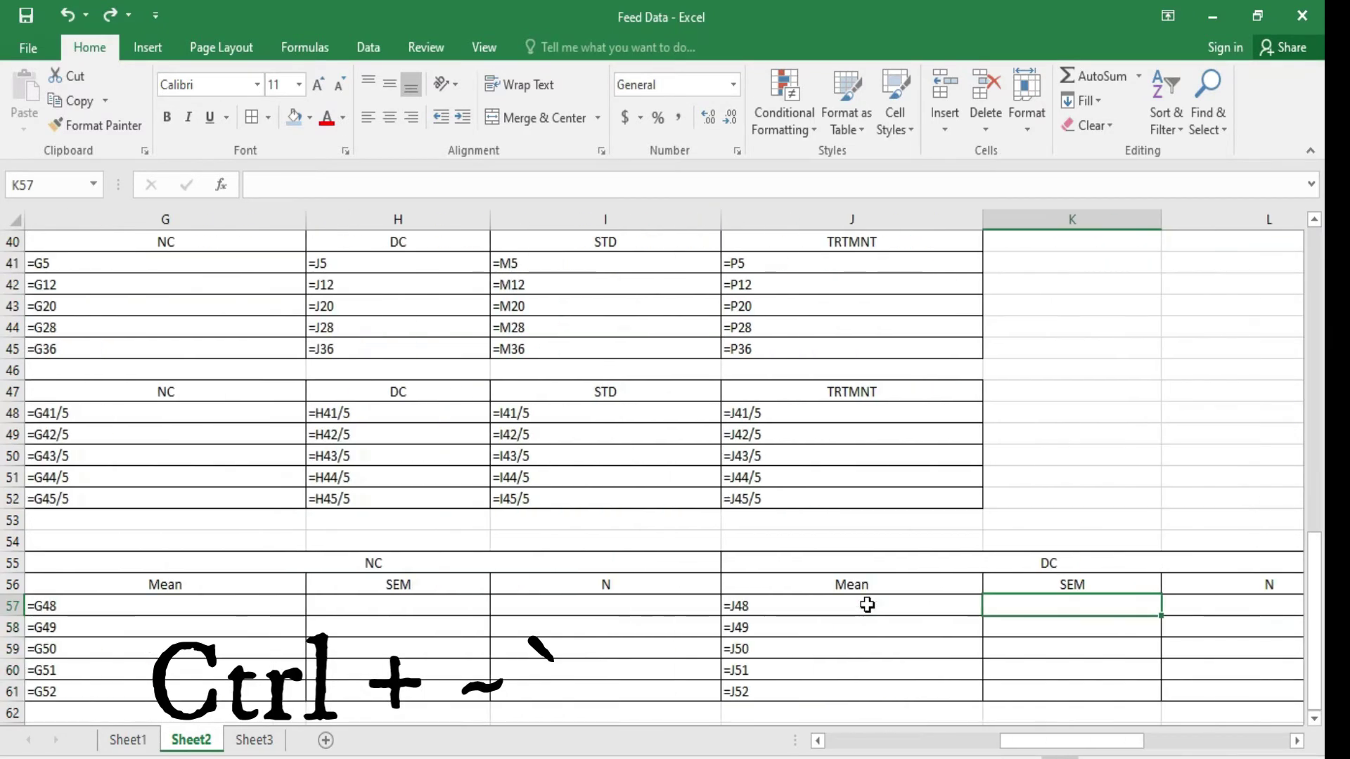
key("Left")
key("Left")
key("Left")
key("Left")
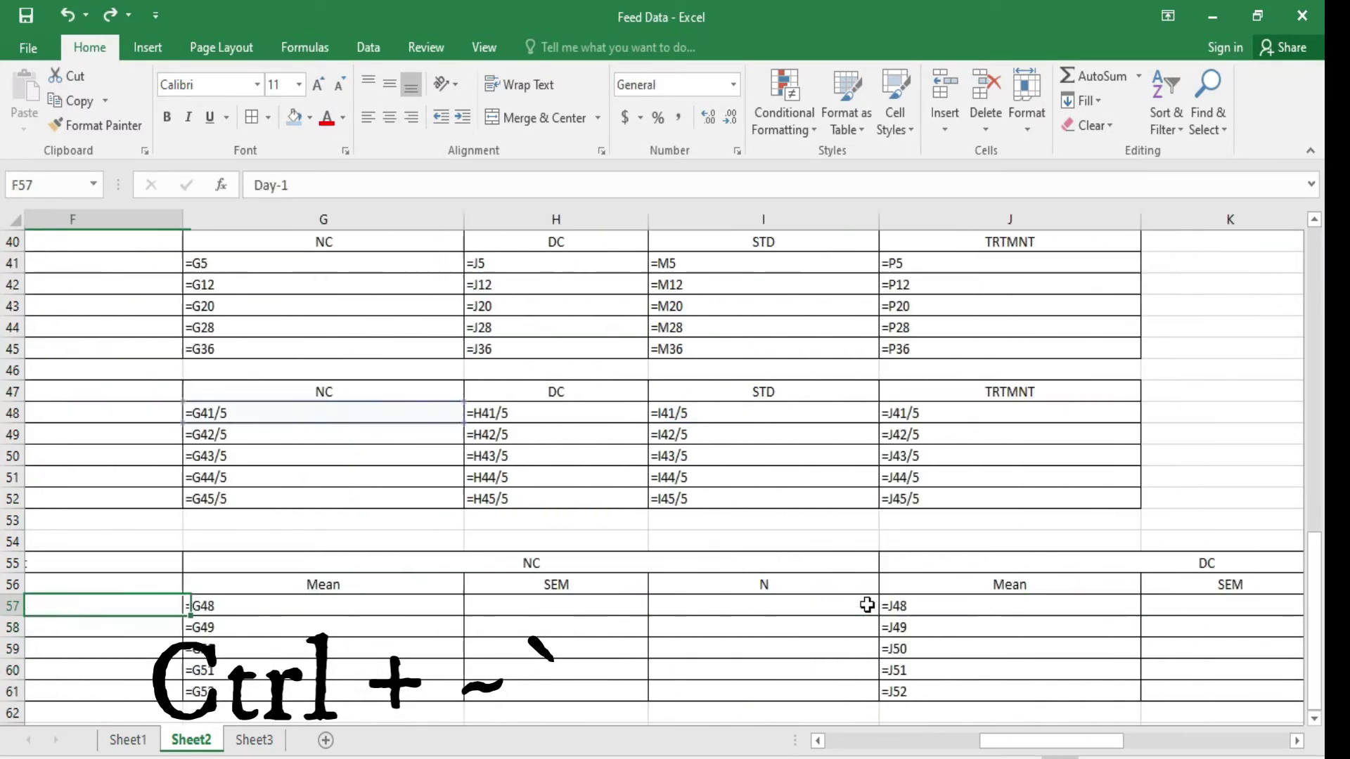
key("Right")
key("Left")
Step: Copy the NC Mean formulas in G57:G61 and switch the sheet back to showing values
double_click(511, 604)
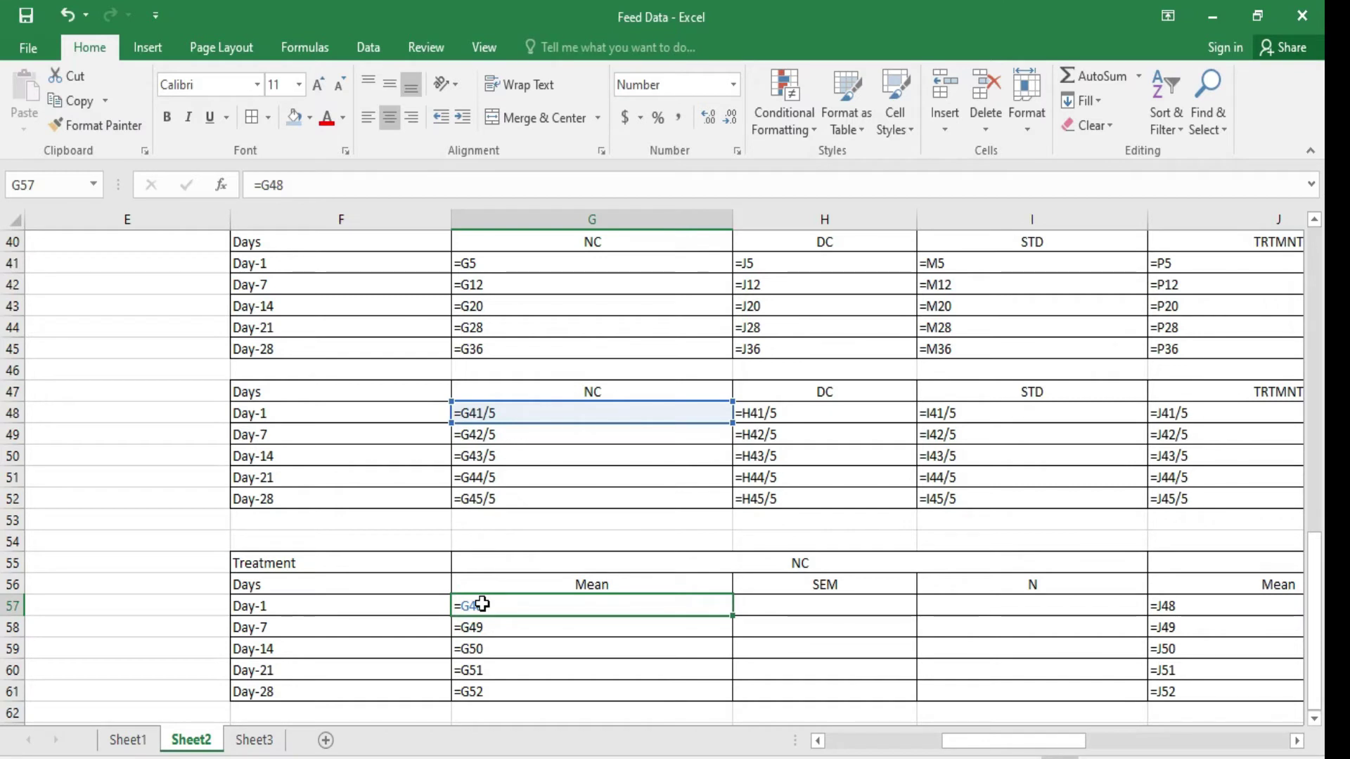
key("shift+Down")
key("shift+Down")
key("shift+Down")
key("shift+Down")
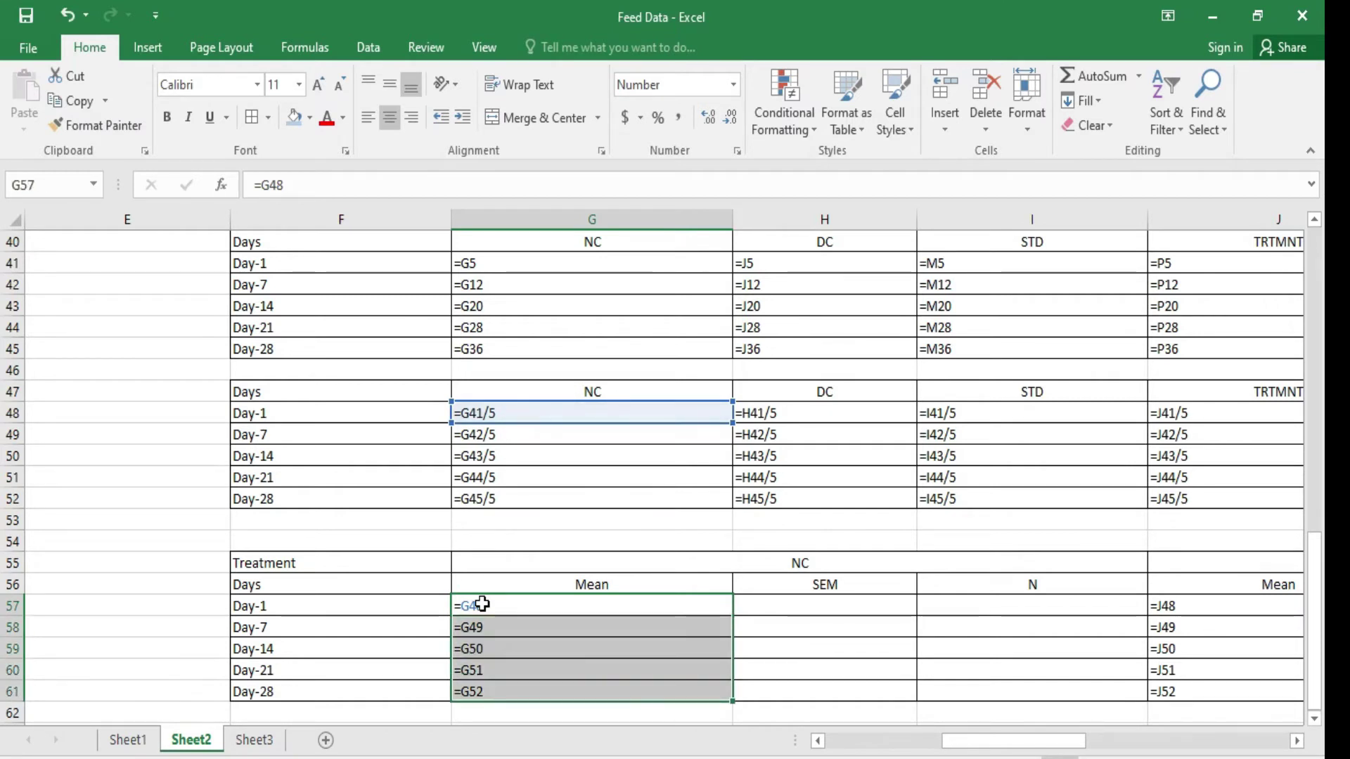
key("ctrl+c")
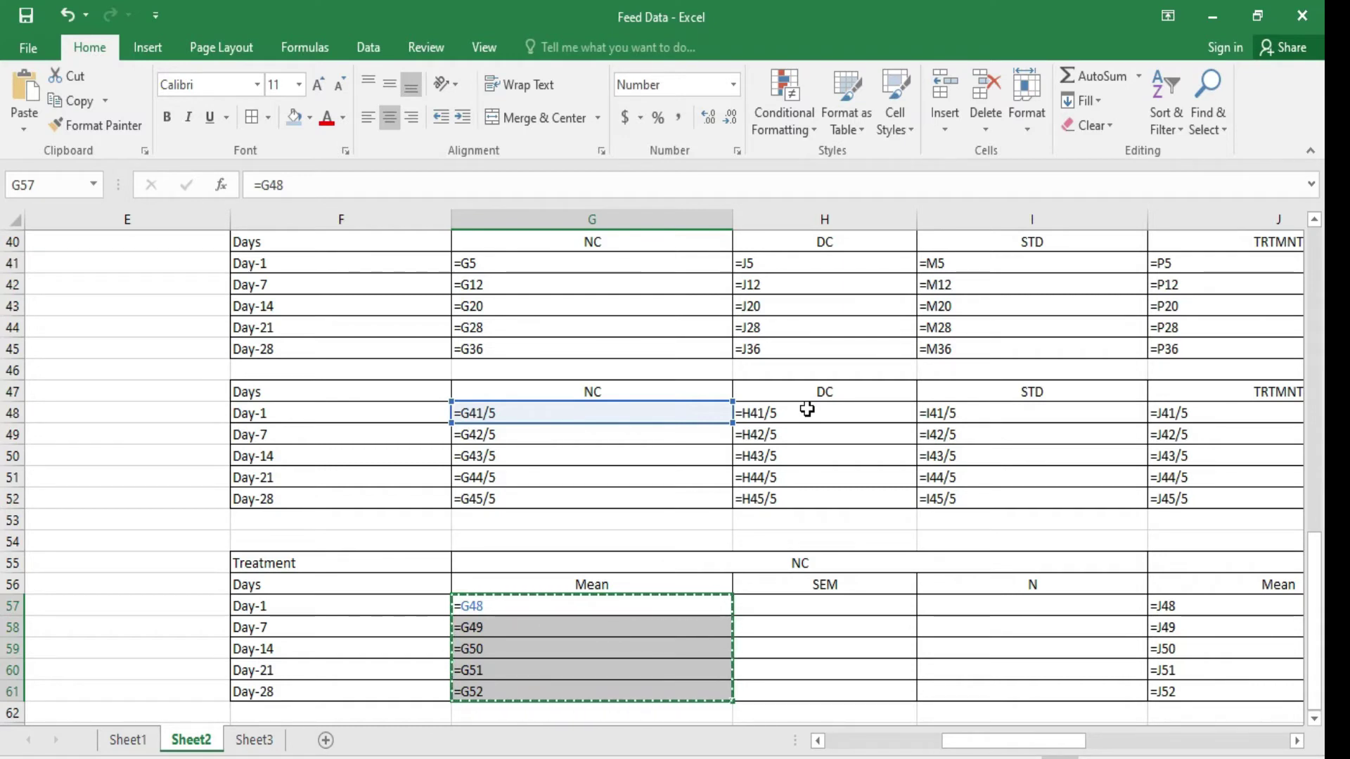
key("ctrl+grave")
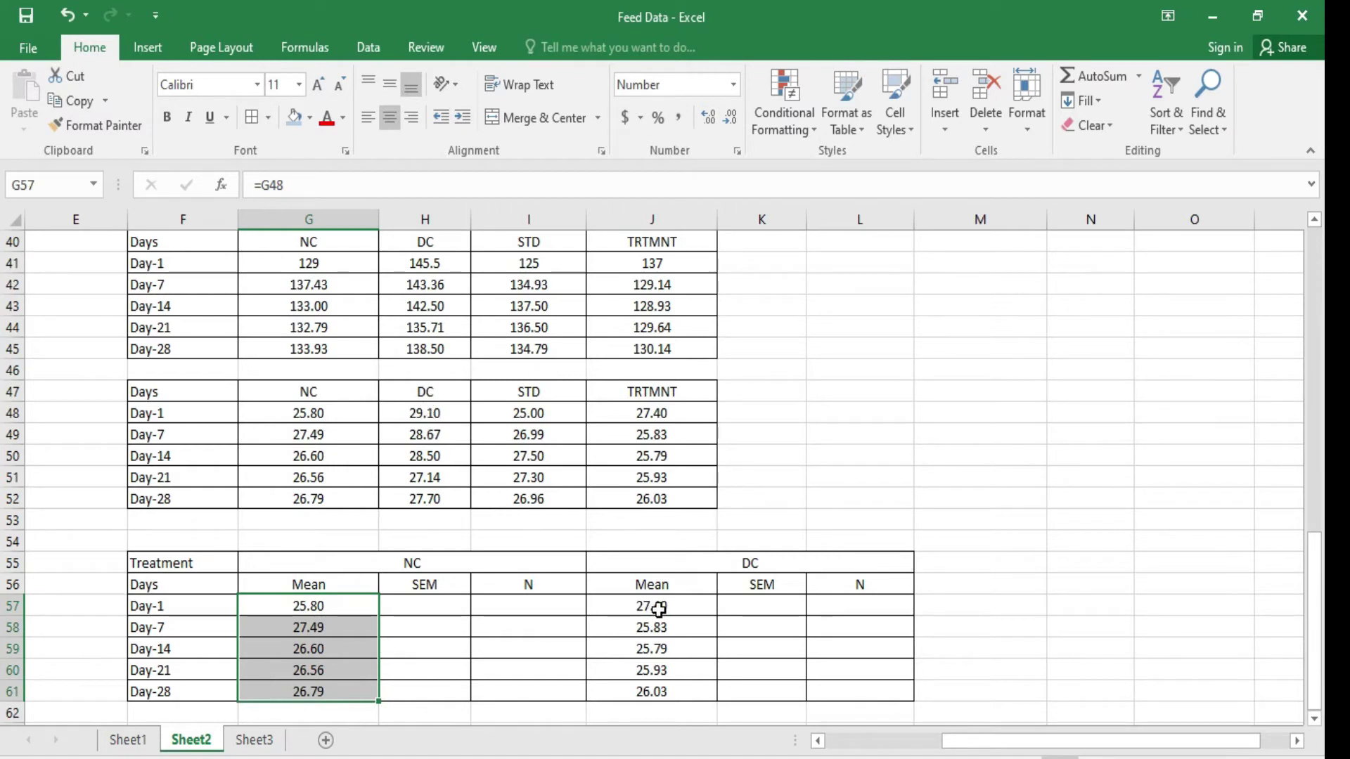
left_click(674, 609)
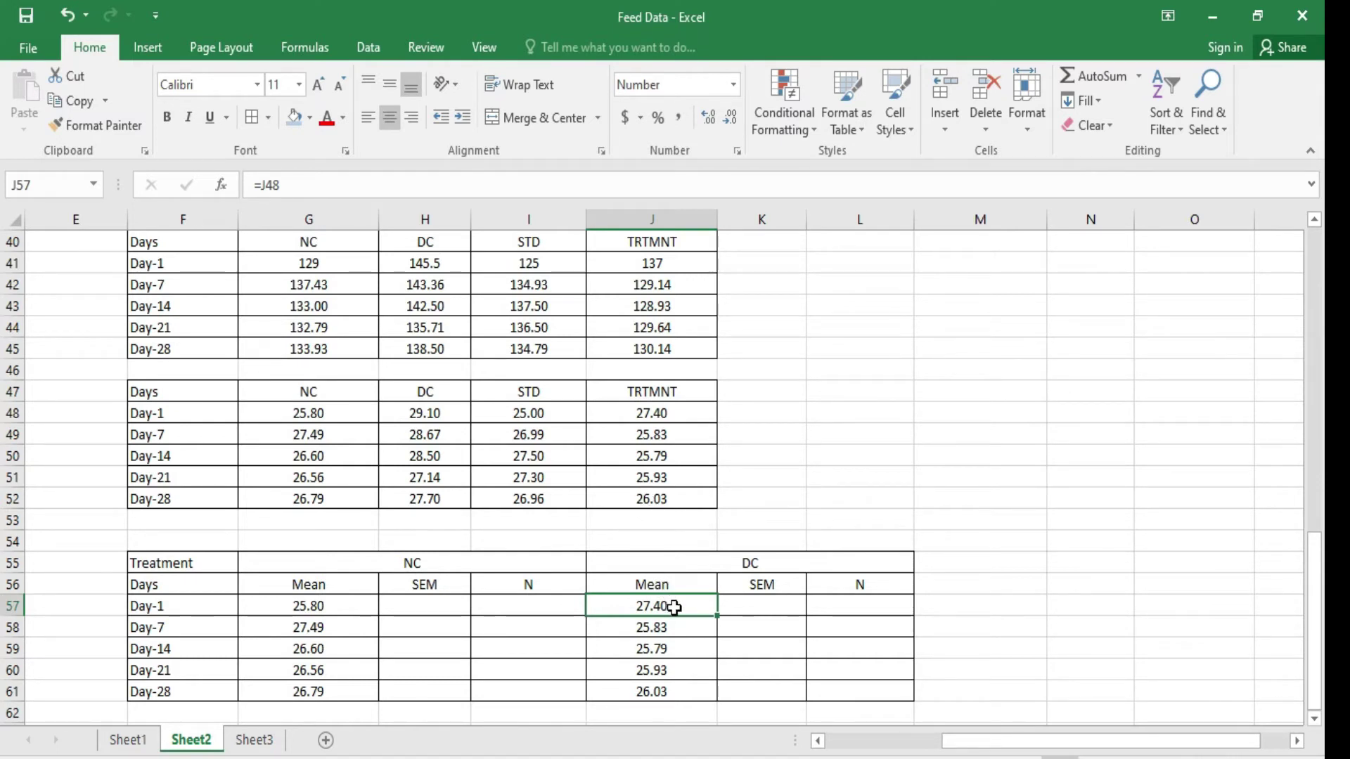
Step: Show the sheet's formulas and change the DC Day-1 mean in J57 to =H48
key("ctrl+grave")
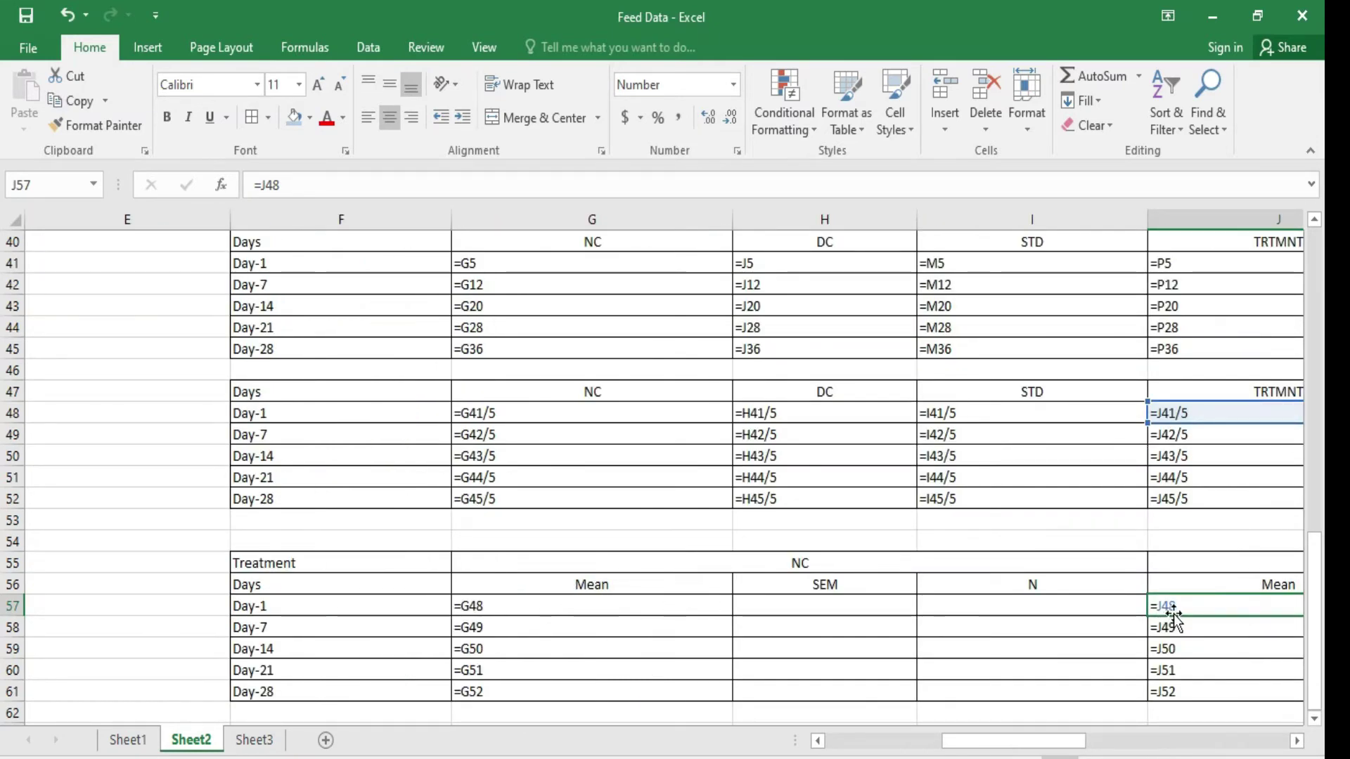
double_click(1201, 606)
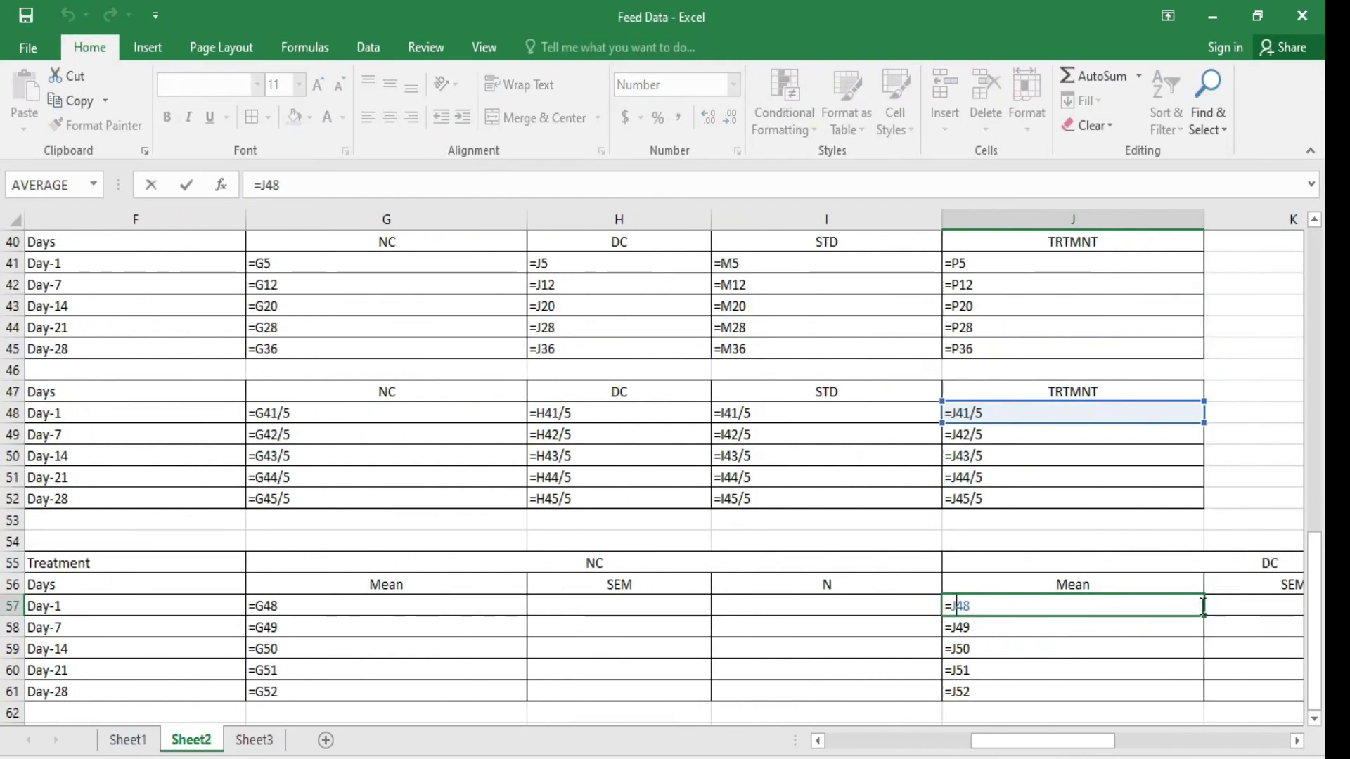
key("Left")
key("Left")
key("BackSpace")
type("h")
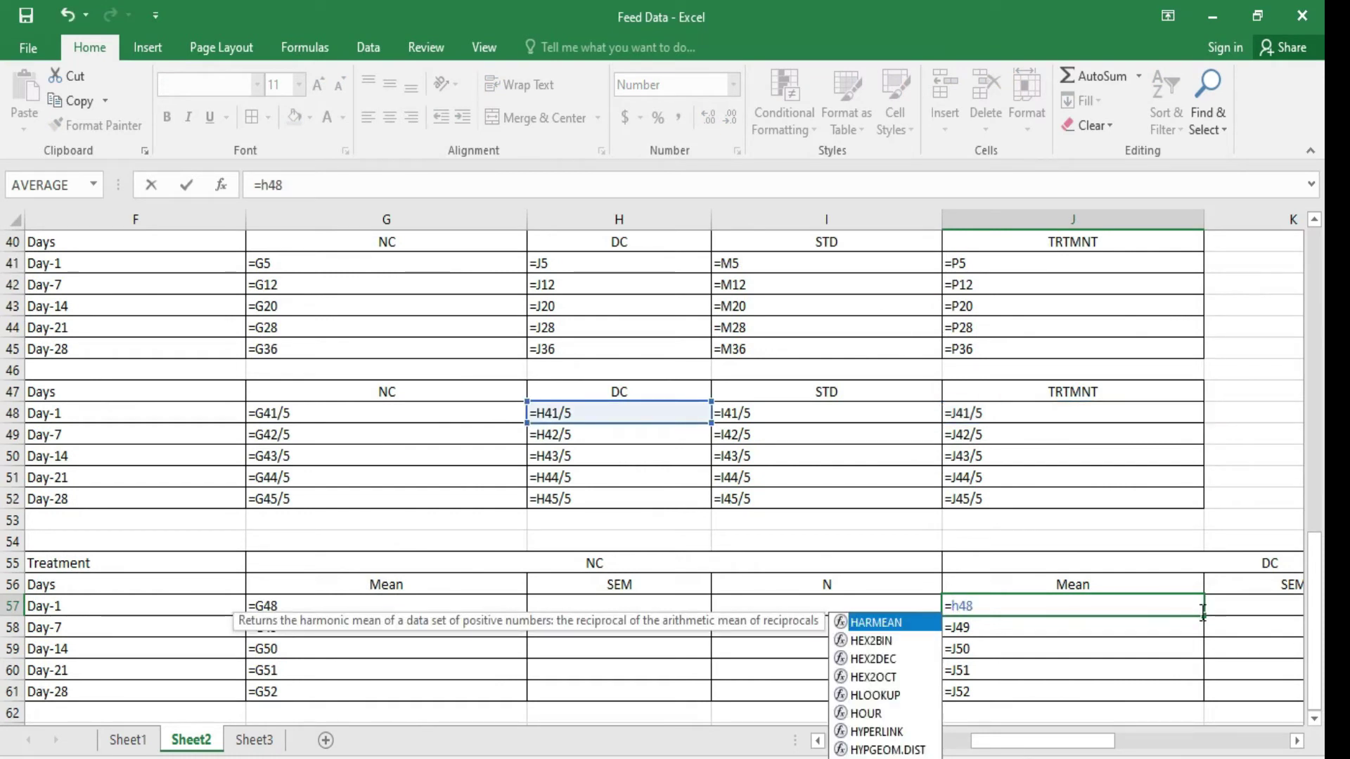
Step: Change the DC Day-7 and Day-14 mean formulas in J58 and J59 to =H49 and =H50
double_click(978, 625)
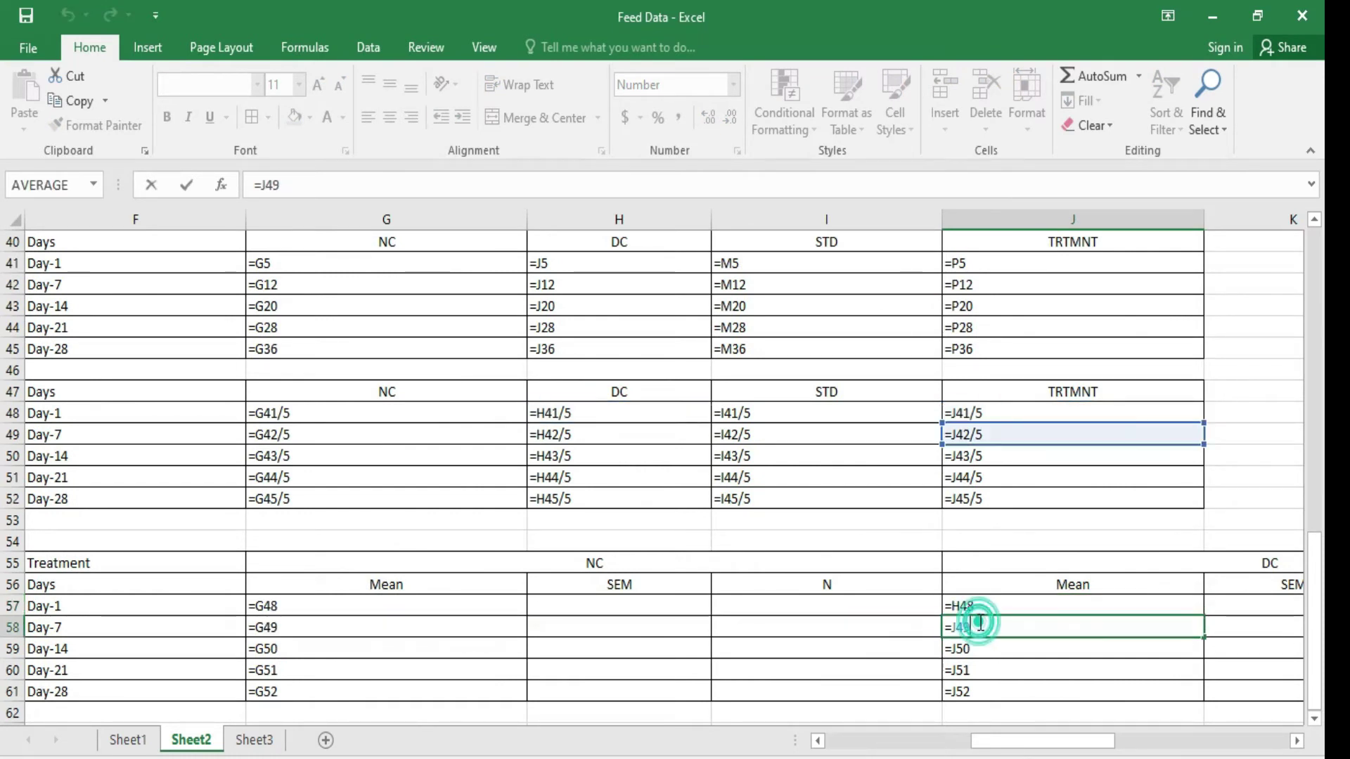
key("BackSpace")
type("h")
key("Return")
double_click(972, 647)
key("Left")
key("Left")
key("BackSpace")
type("h")
key("Return")
Step: Change the DC Day-21 and Day-28 mean formulas in J60 and J61 to =H51 and =H52
double_click(973, 667)
key("Left")
key("Left")
key("BackSpace")
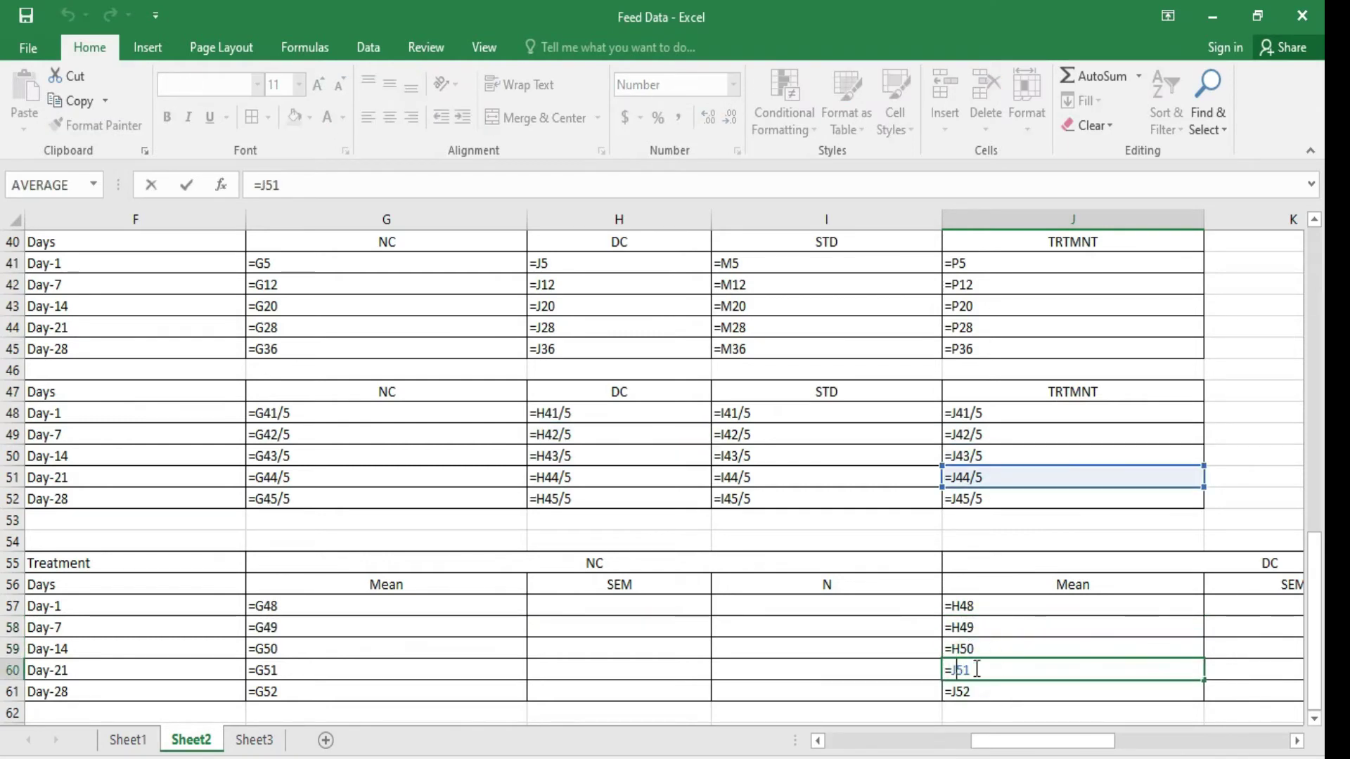
type("h")
key("Return")
double_click(977, 688)
key("Left")
key("Left")
key("BackSpace")
type("h")
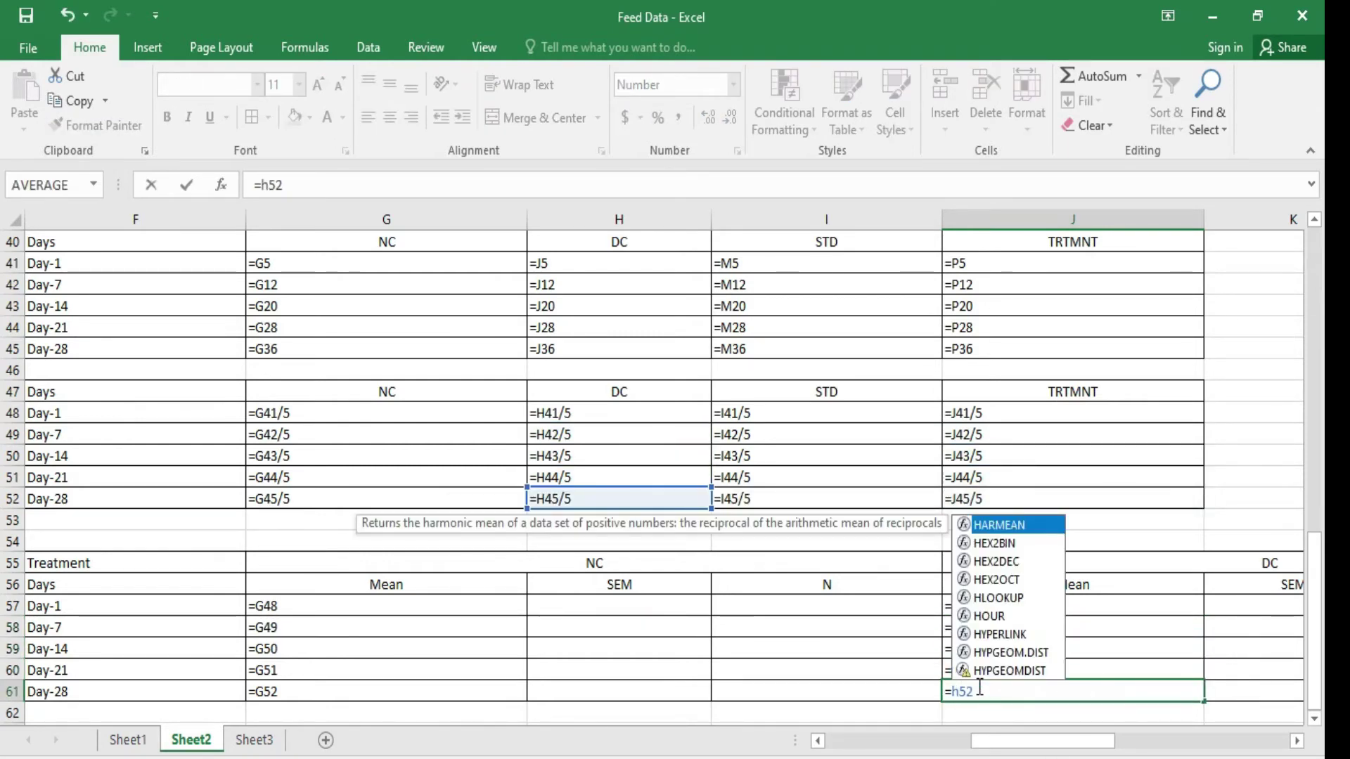
key("Return")
double_click(1005, 604)
key("shift+Down")
key("shift+Down")
key("shift+Down")
key("shift+Down")
key("ctrl+c")
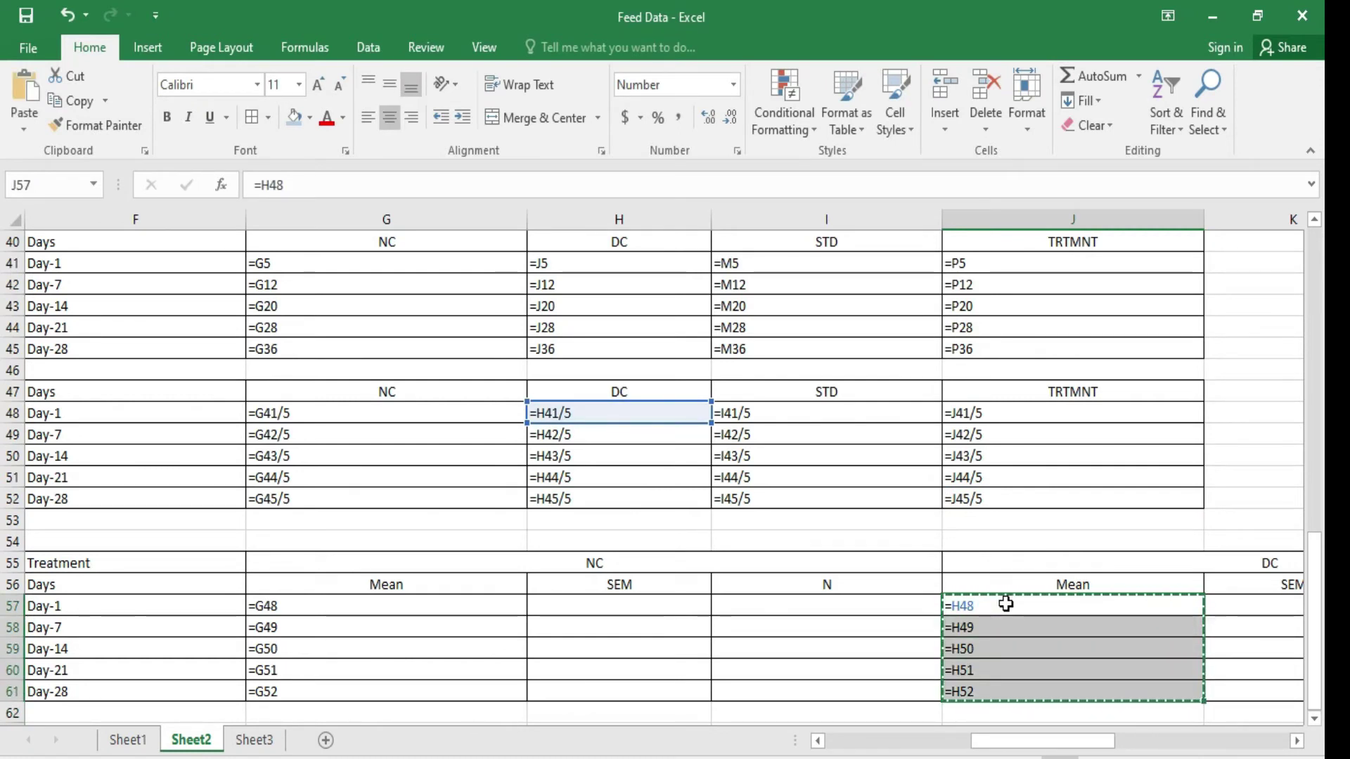
key("Right")
key("Right")
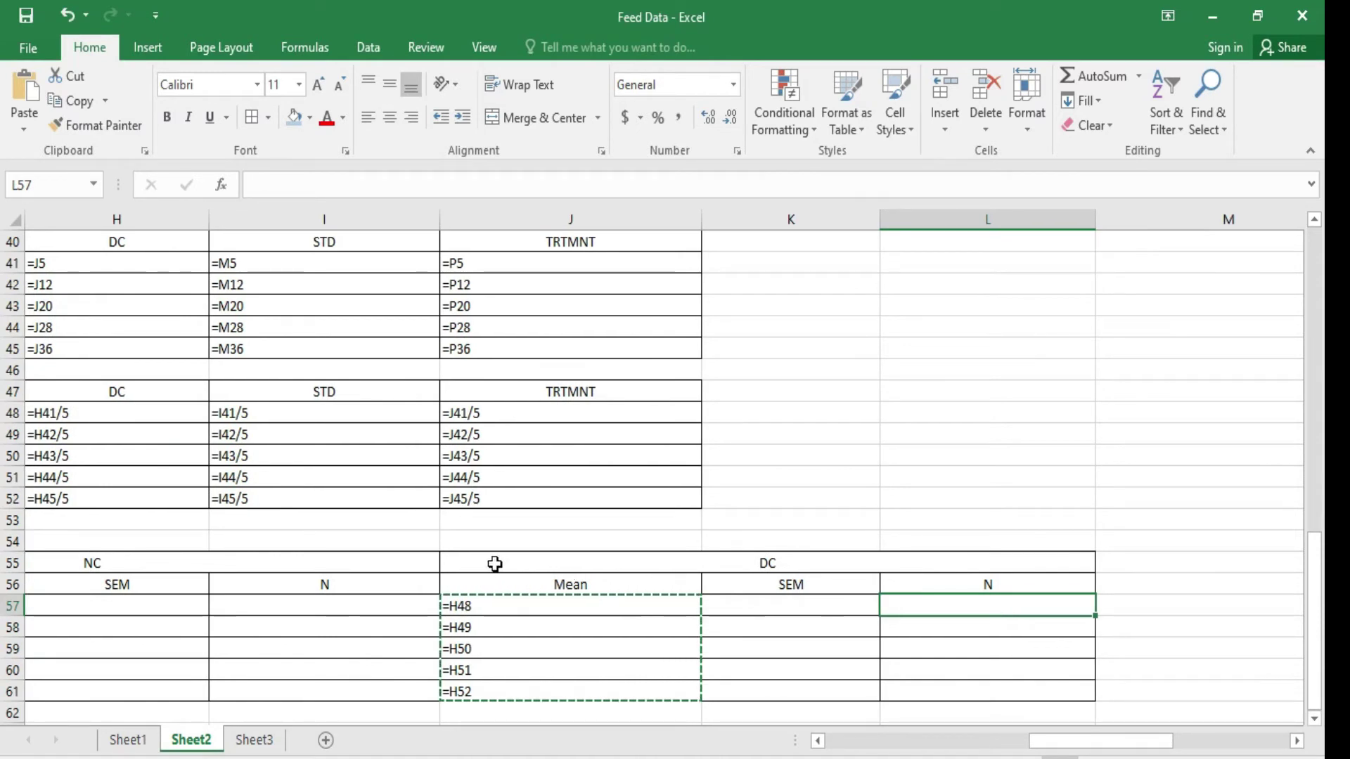
Step: Copy the DC block J55:L61 and paste it alongside, starting at M55
left_click(496, 564)
key("shift+Down")
key("shift+Down")
key("shift+Down")
key("shift+Down")
key("shift+Down")
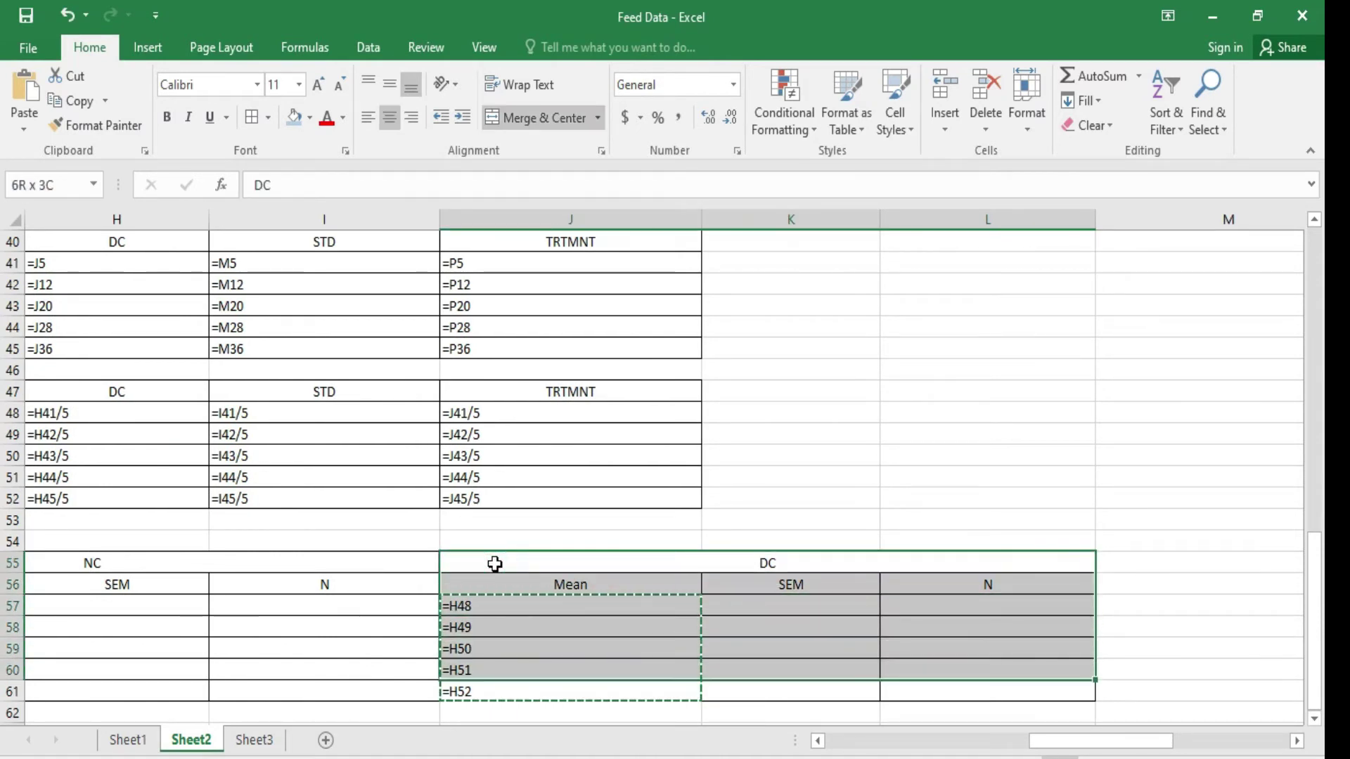
key("shift+Down")
key("ctrl+c")
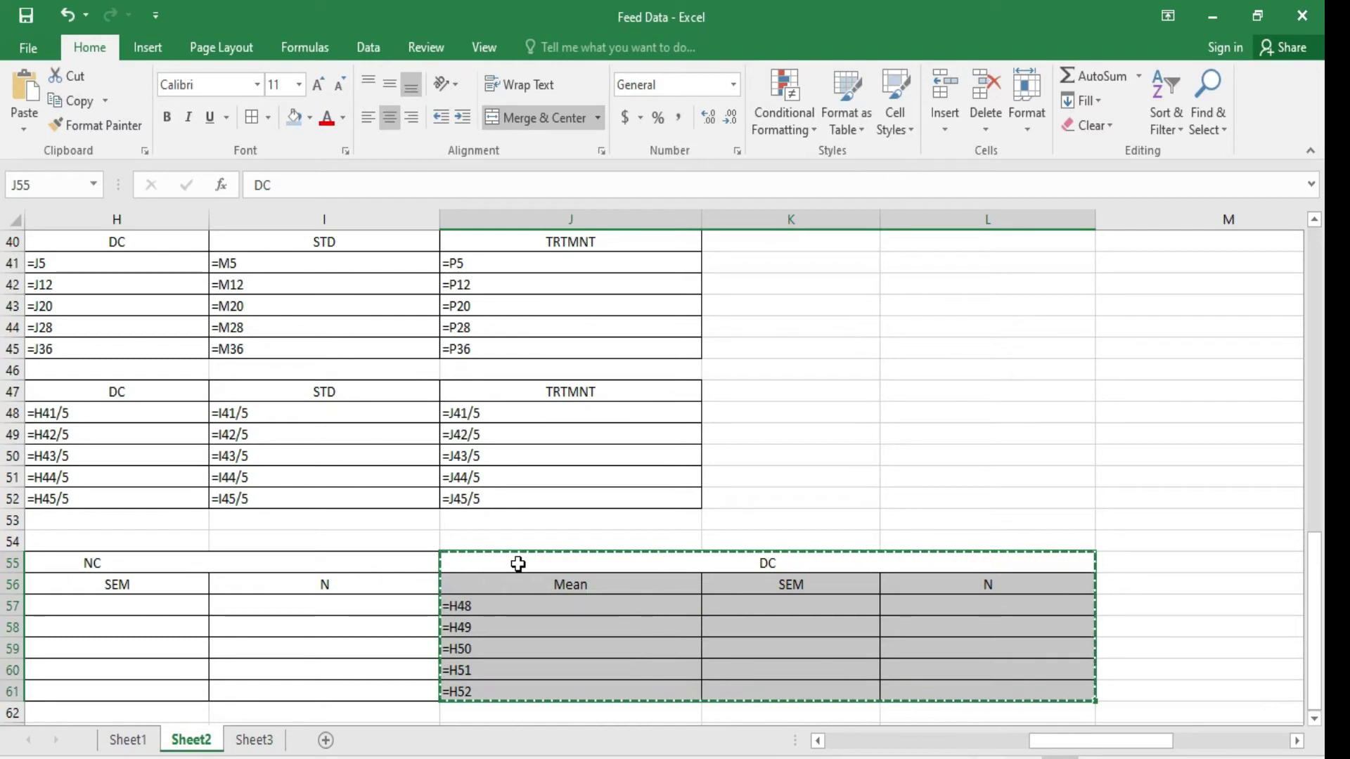
left_click(1130, 566)
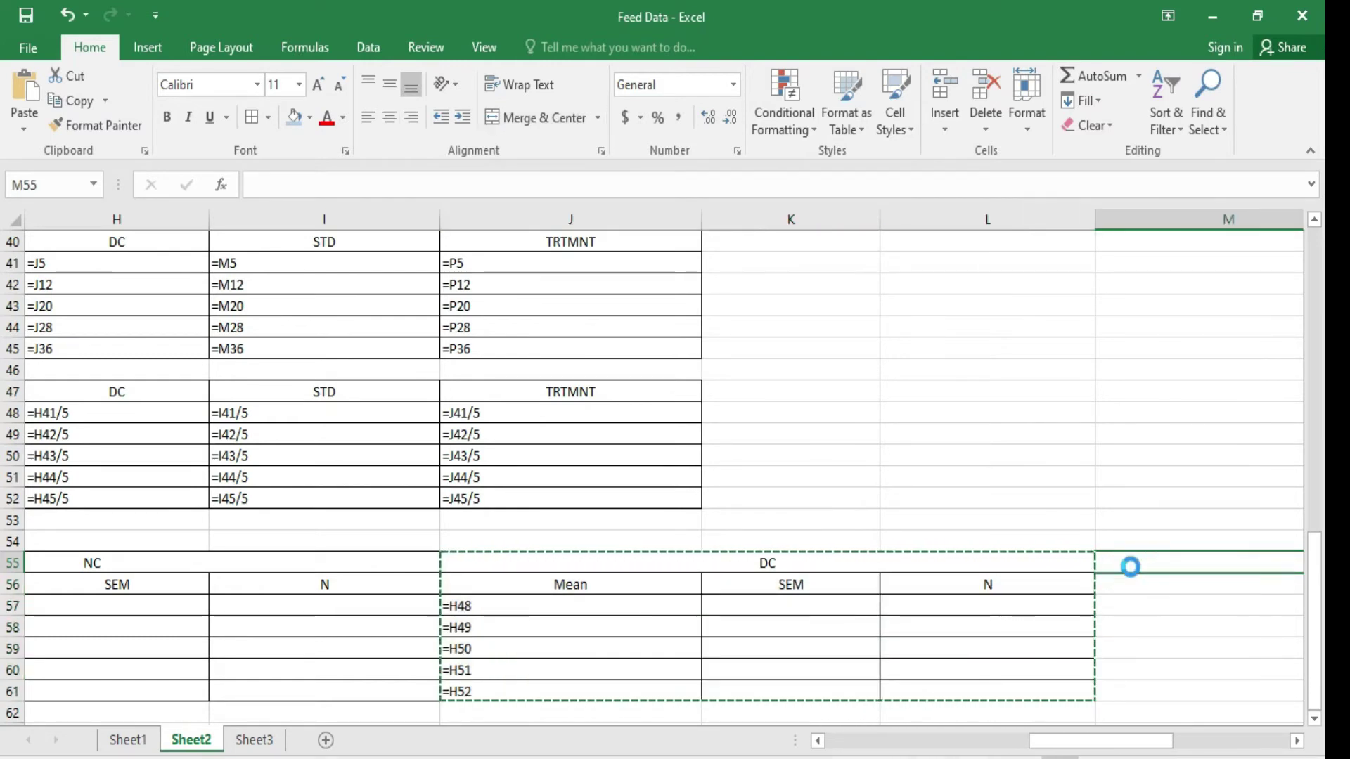
key("ctrl+v")
Step: Change the heading of the newly pasted block in M55 to STD
double_click(785, 561)
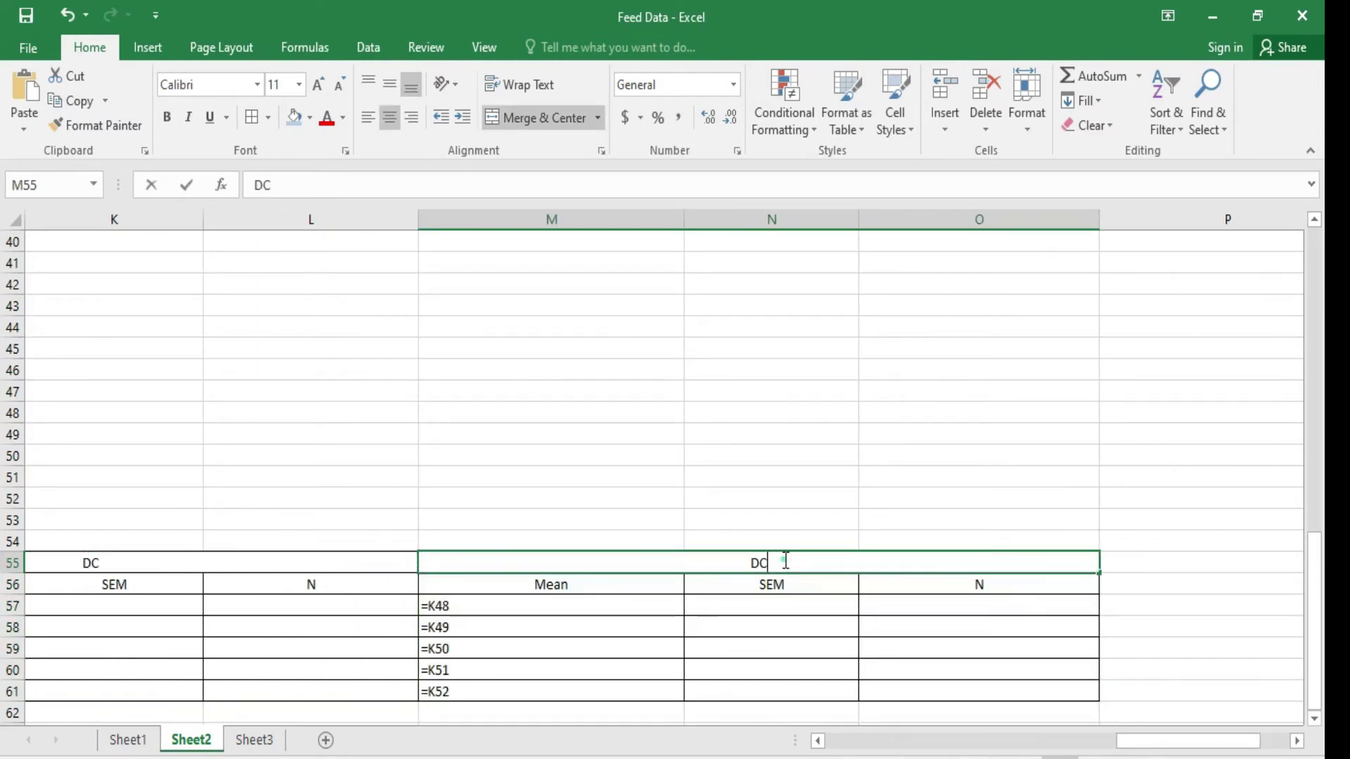
key("BackSpace")
key("BackSpace")
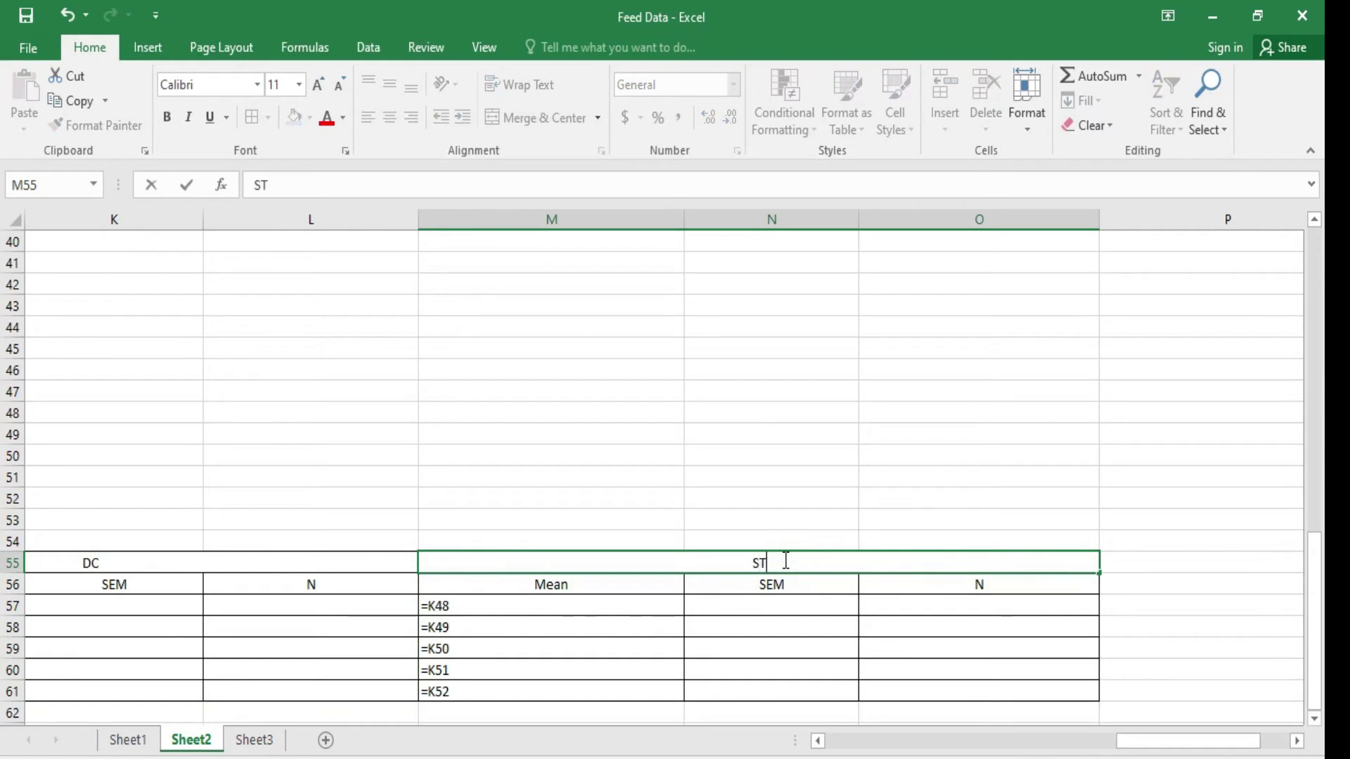
type("STD")
Step: Examine the Mean formulas of the treatment blocks against the divided means table in F47:J52
left_click(506, 603)
key("Left")
key("Left")
key("Left")
key("Left")
key("Left")
key("Left")
key("Left")
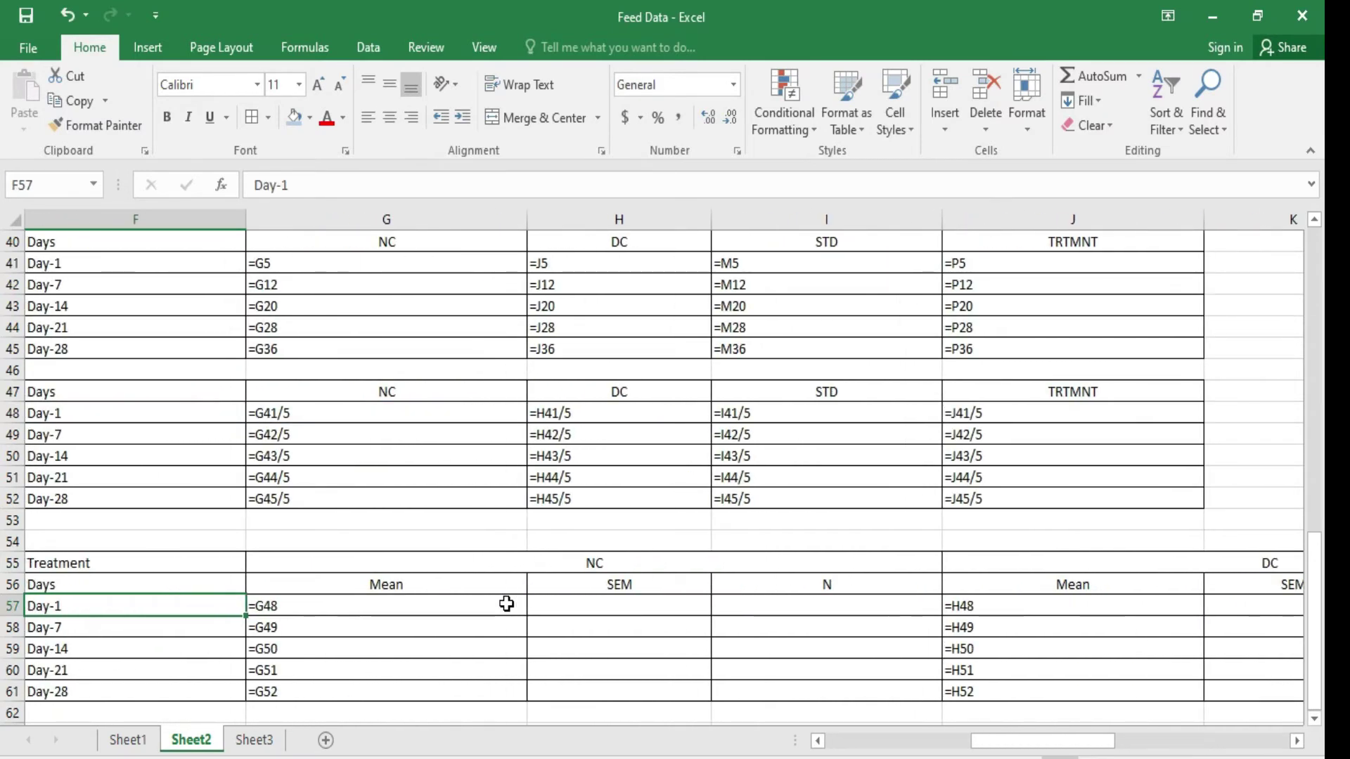
Step: Switch the sheet from formula display back to values and review the Mean columns across the treatment blocks
key("ctrl+grave")
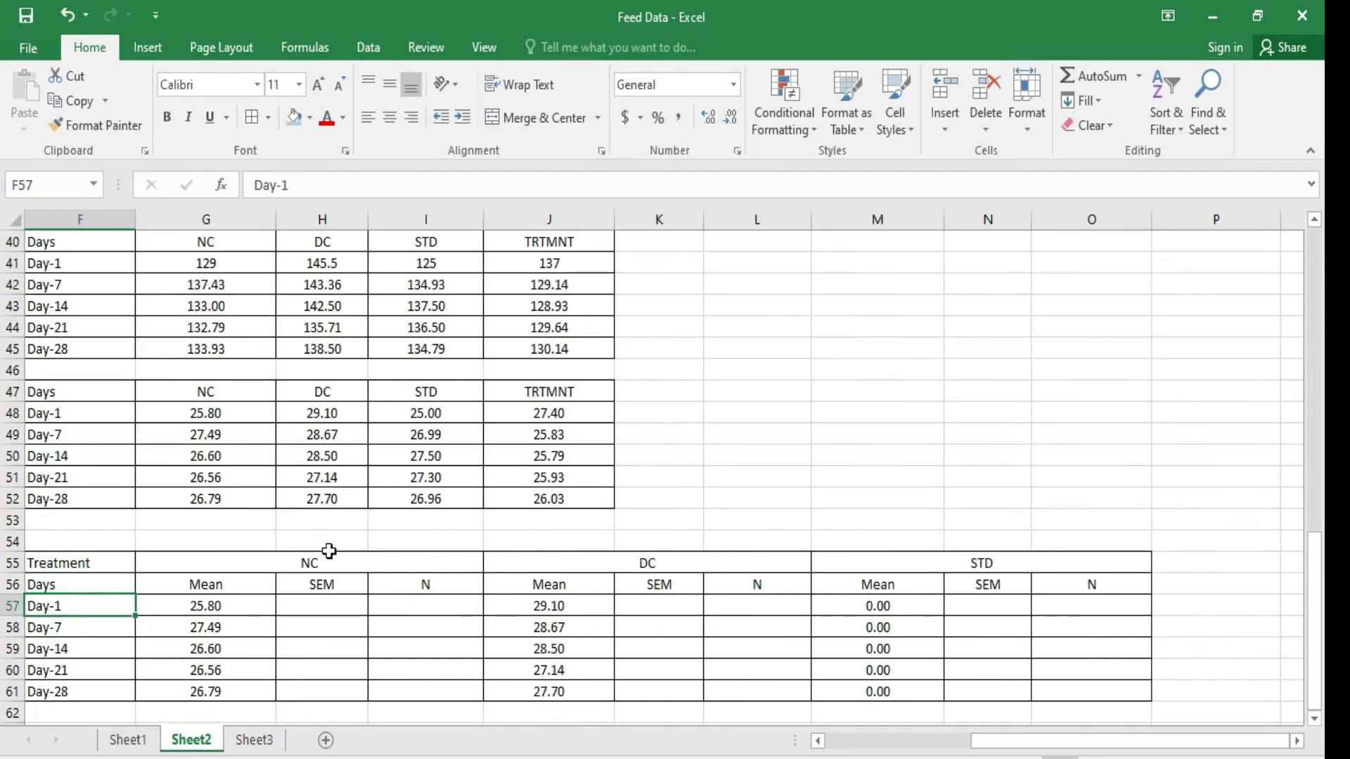
key("Left")
key("Left")
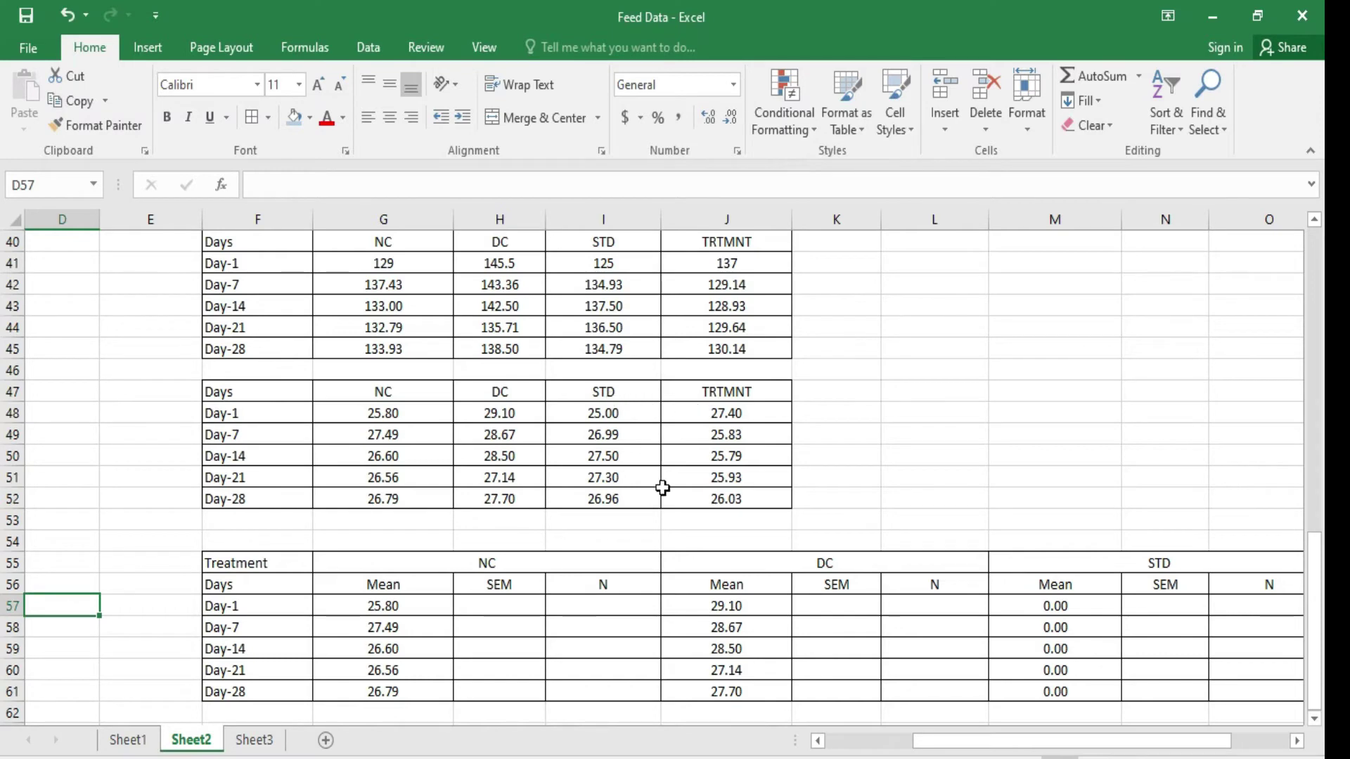
key("Right")
key("Right")
key("Right")
key("Right")
key("Right")
key("Right")
key("Right")
key("Right")
key("Right")
key("Right")
key("Right")
key("Right")
key("Right")
key("Right")
key("Right")
key("Right")
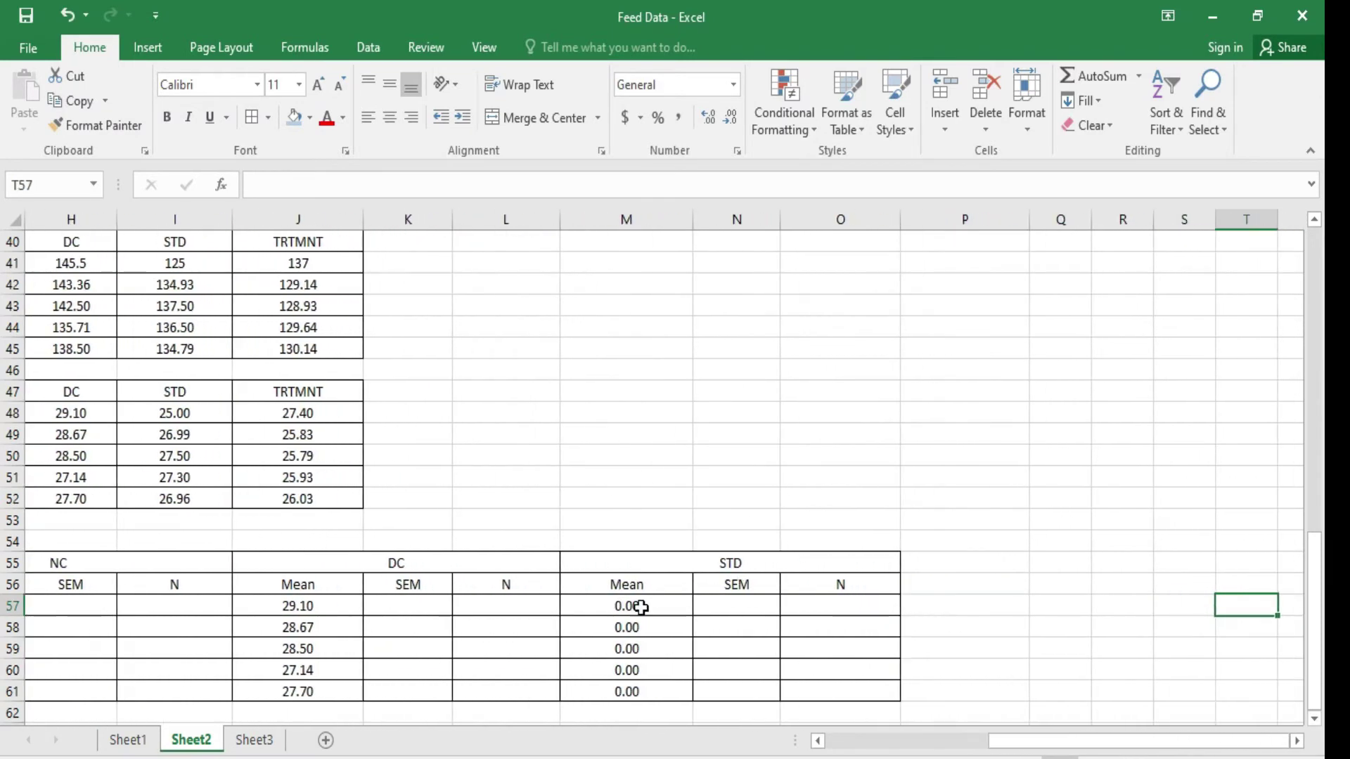
Step: Change the STD Day-1 and Day-7 mean formulas in M57 and M58 to =I48 and =I49
left_click(638, 607)
type("=K48")
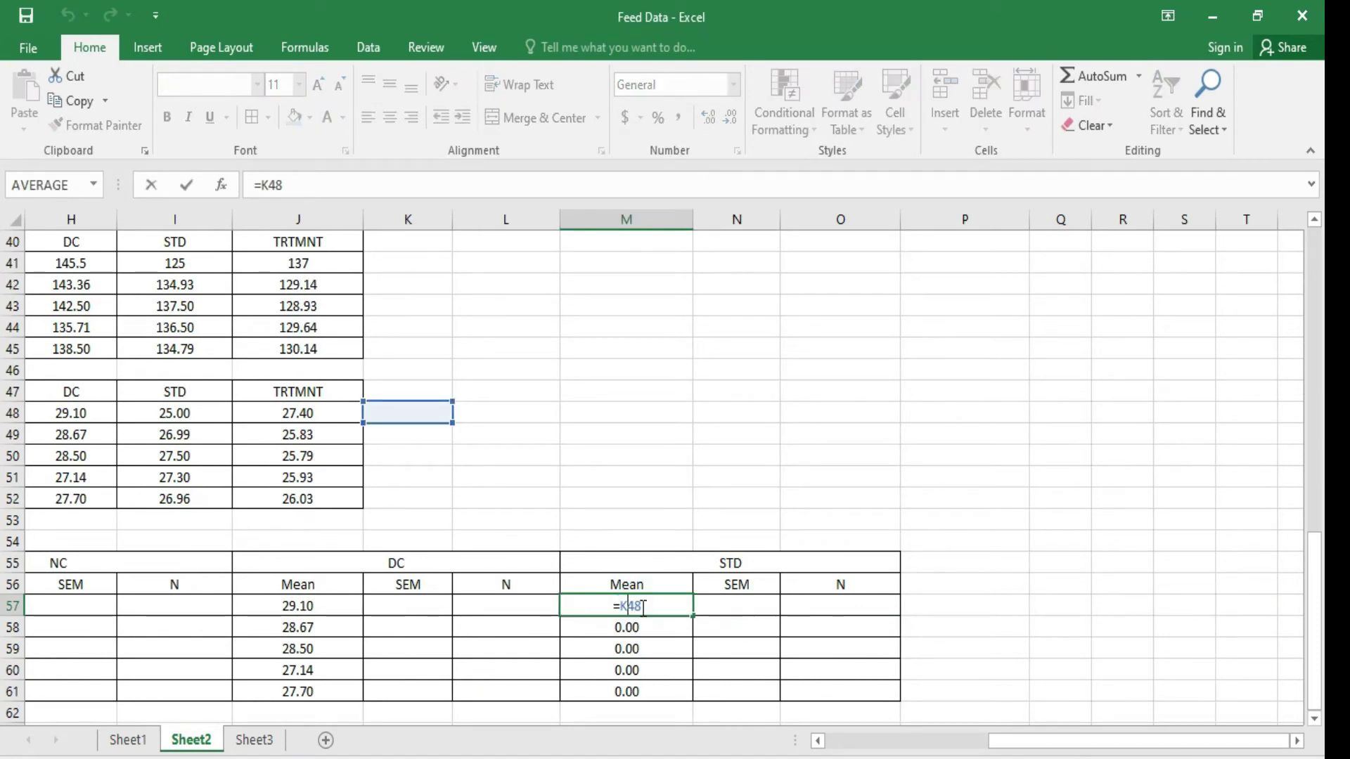
key("Left")
key("Left")
key("BackSpace")
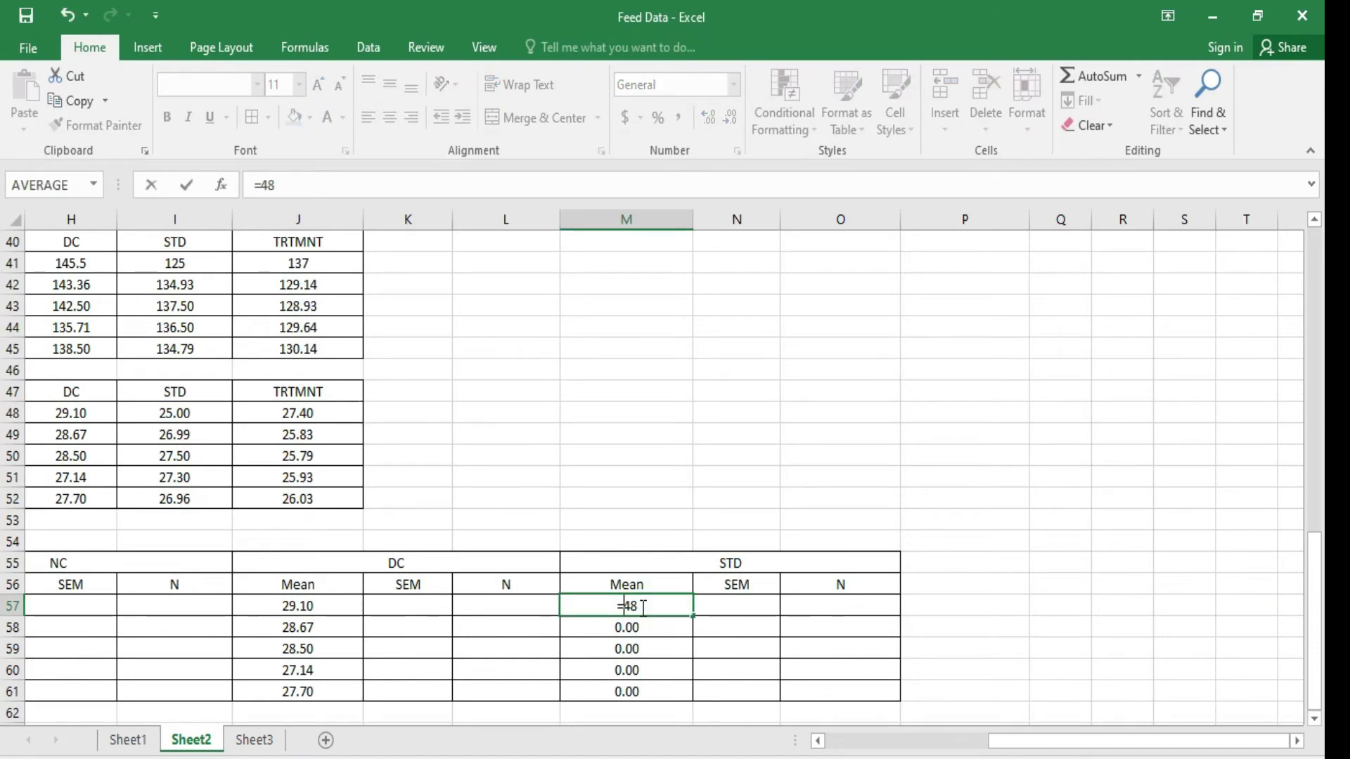
type("I")
key("Return")
double_click(641, 625)
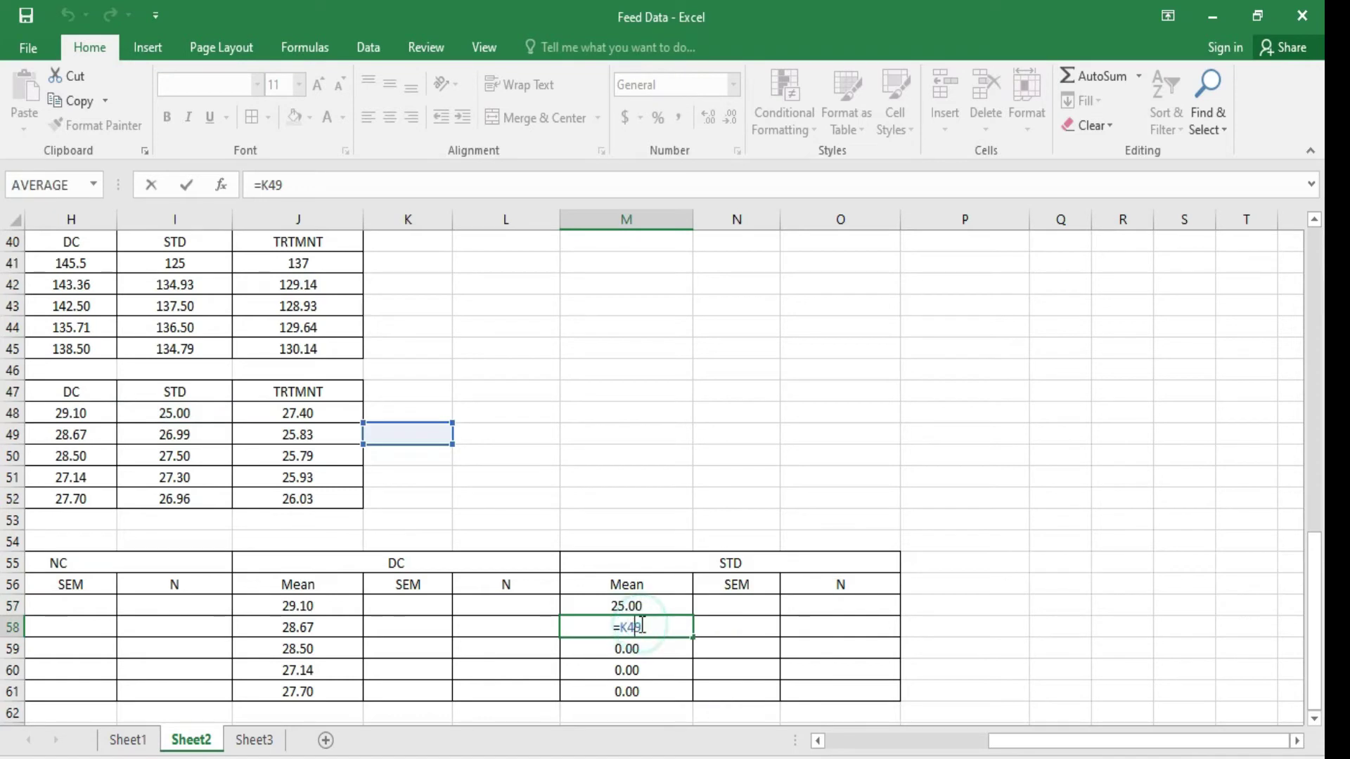
key("BackSpace")
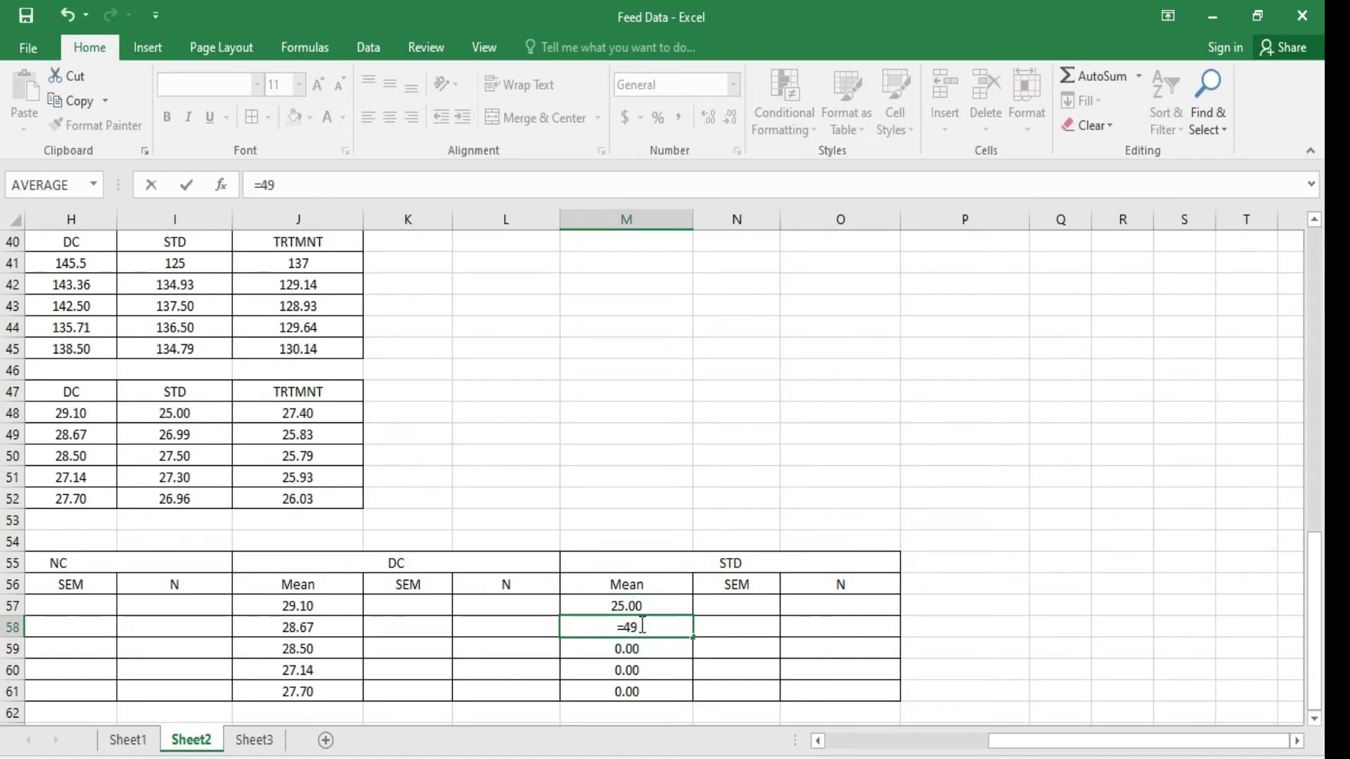
type("I")
key("Return")
Step: Change the STD Day-14, Day-21 and Day-28 mean formulas in M59:M61 to =I50, =I51 and =I52
double_click(642, 647)
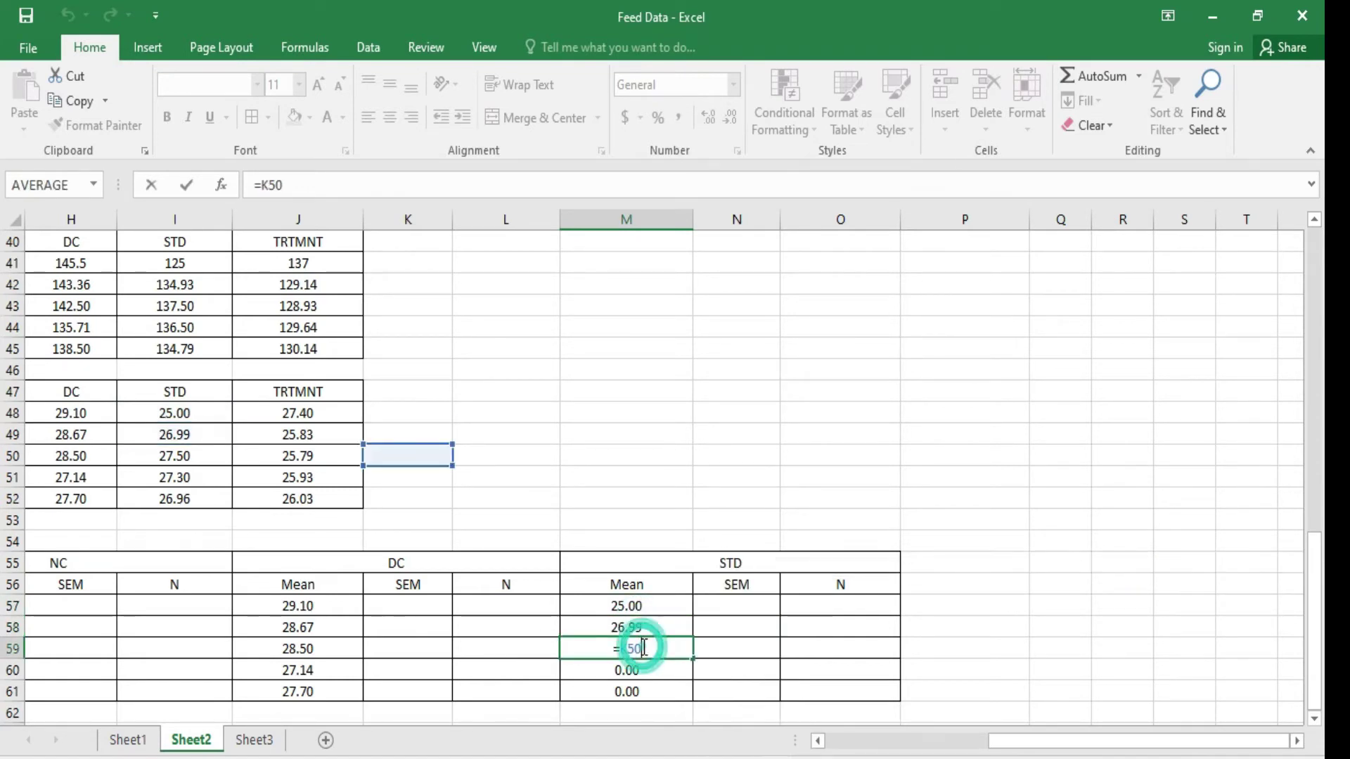
left_click(644, 647)
key("BackSpace")
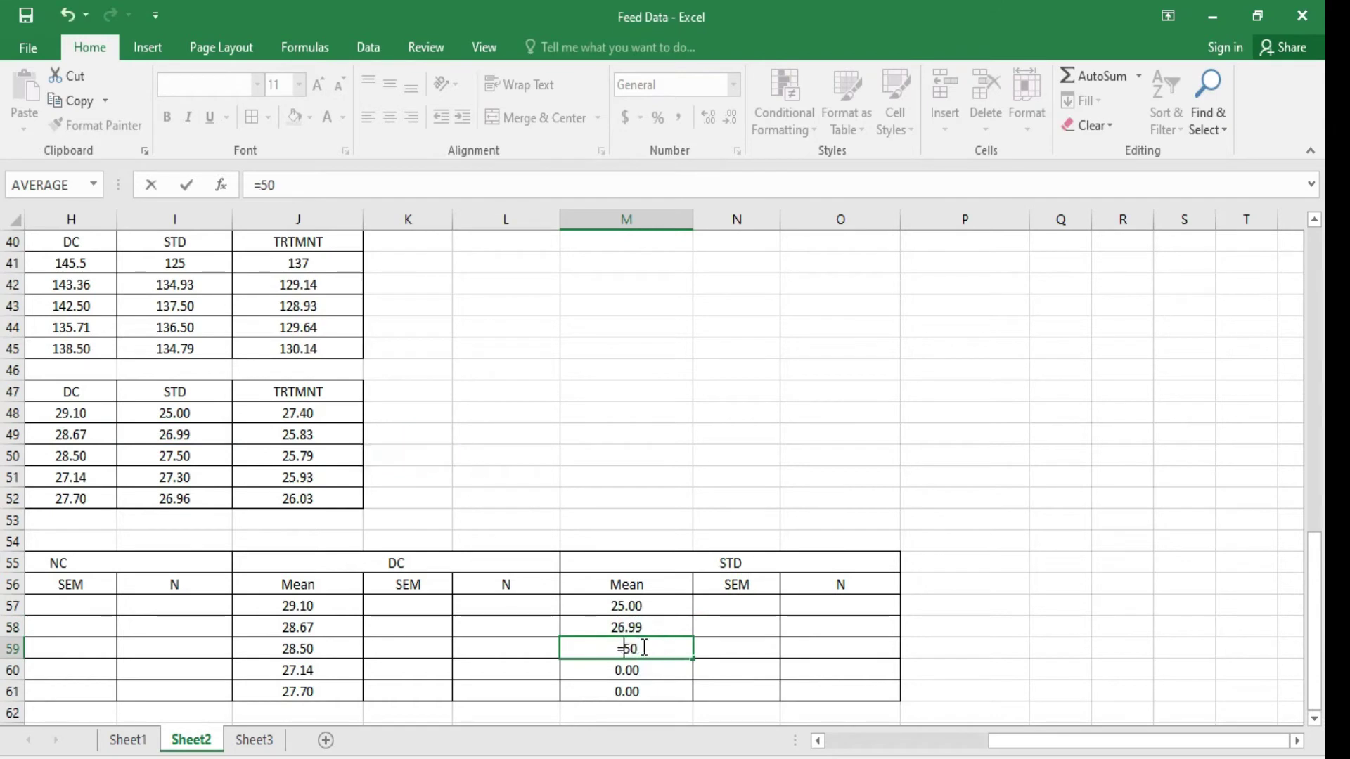
type("I")
key("Return")
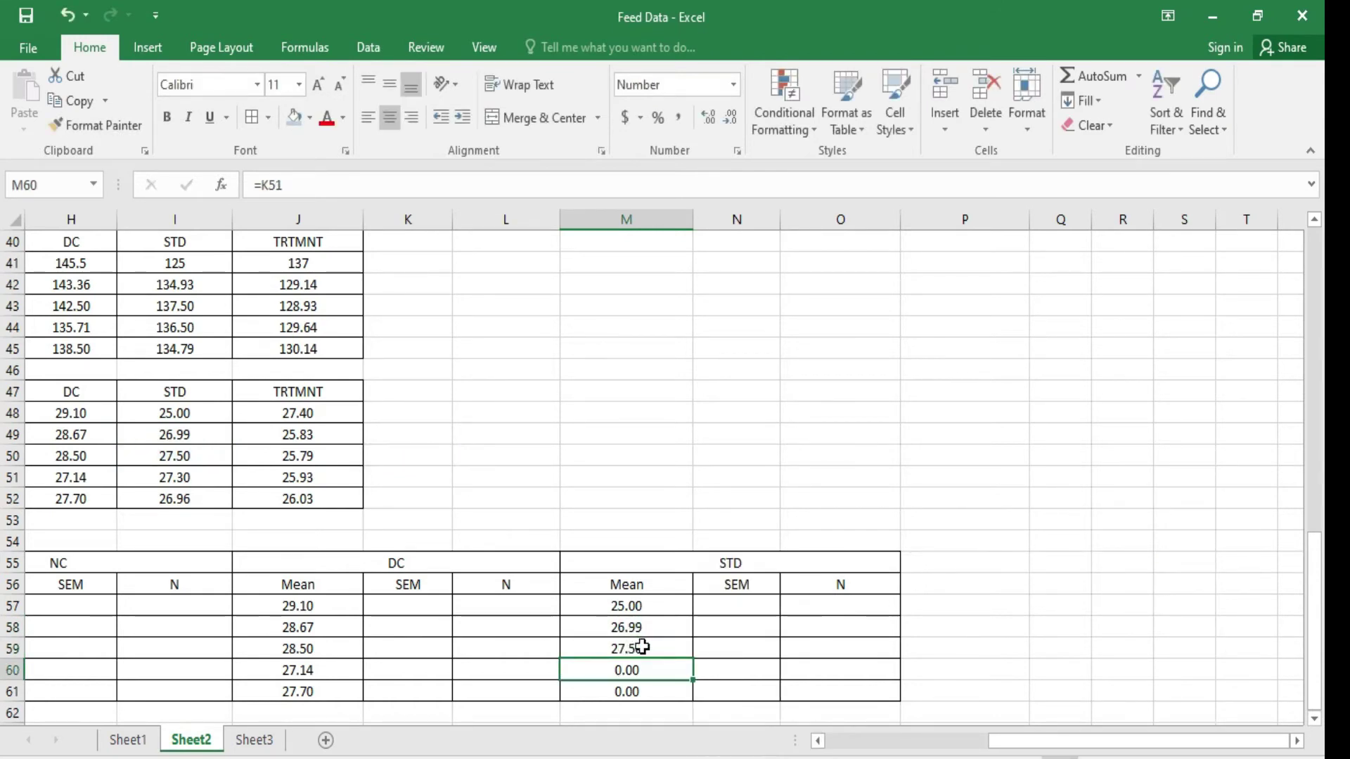
double_click(647, 669)
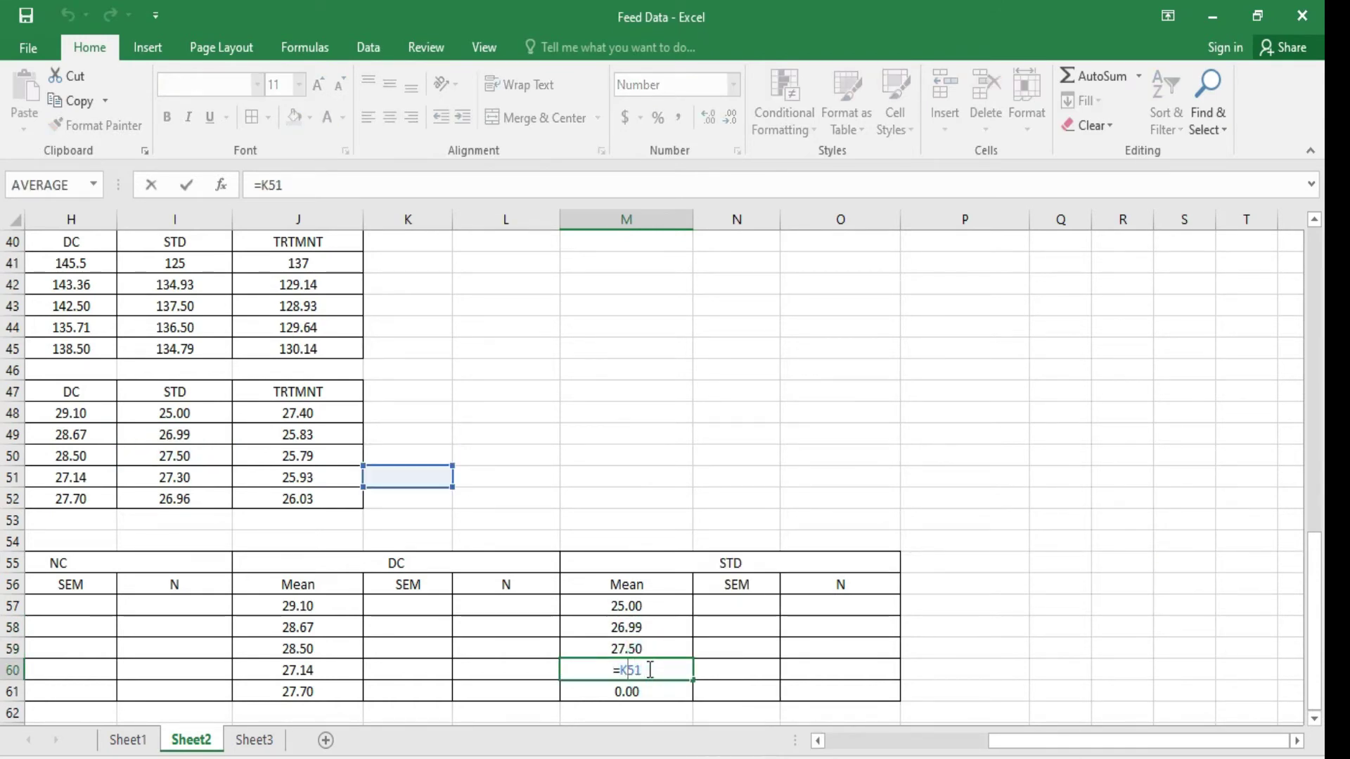
key("BackSpace")
type("I")
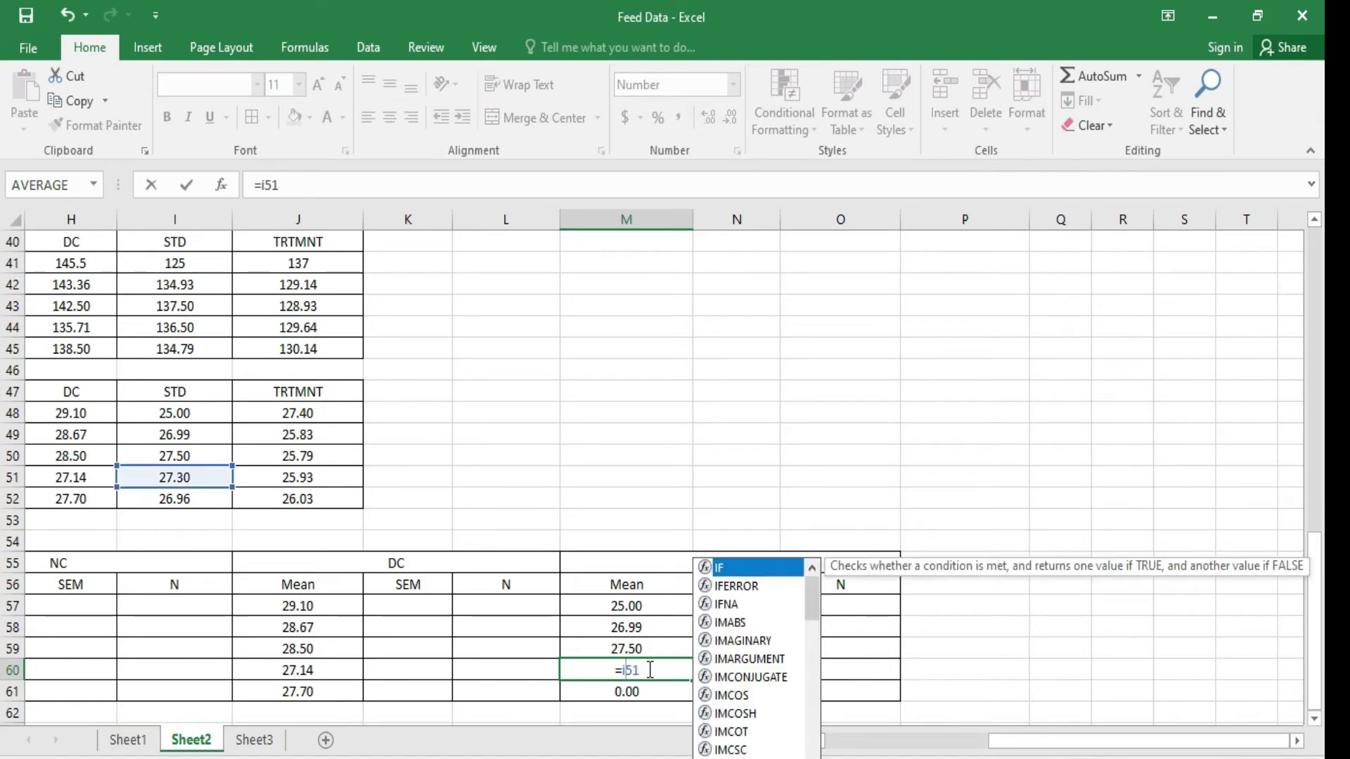
key("Return")
double_click(650, 686)
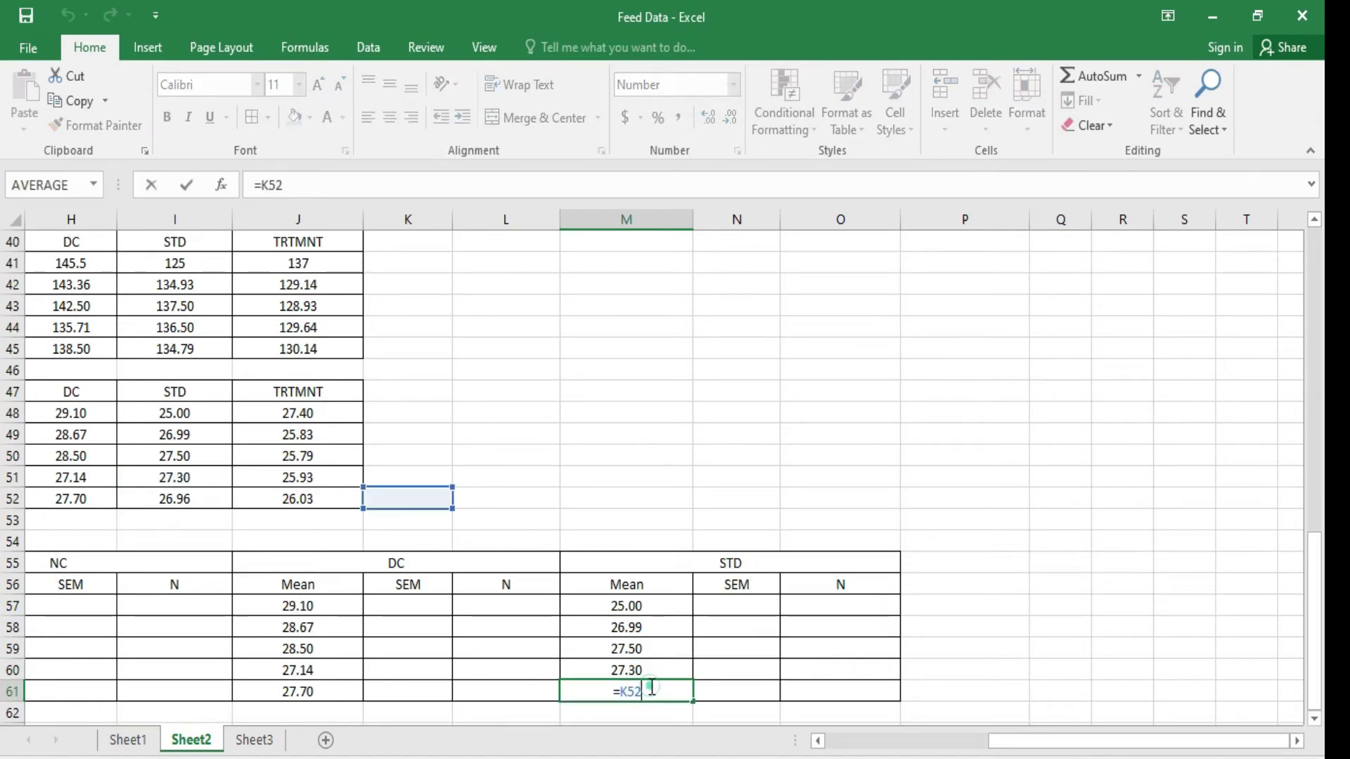
key("BackSpace")
type("I")
key("Return")
Step: Copy the STD block M55:O61 and paste it alongside, starting at P55
left_click_drag(611, 557, 612, 692)
key("ctrl+c")
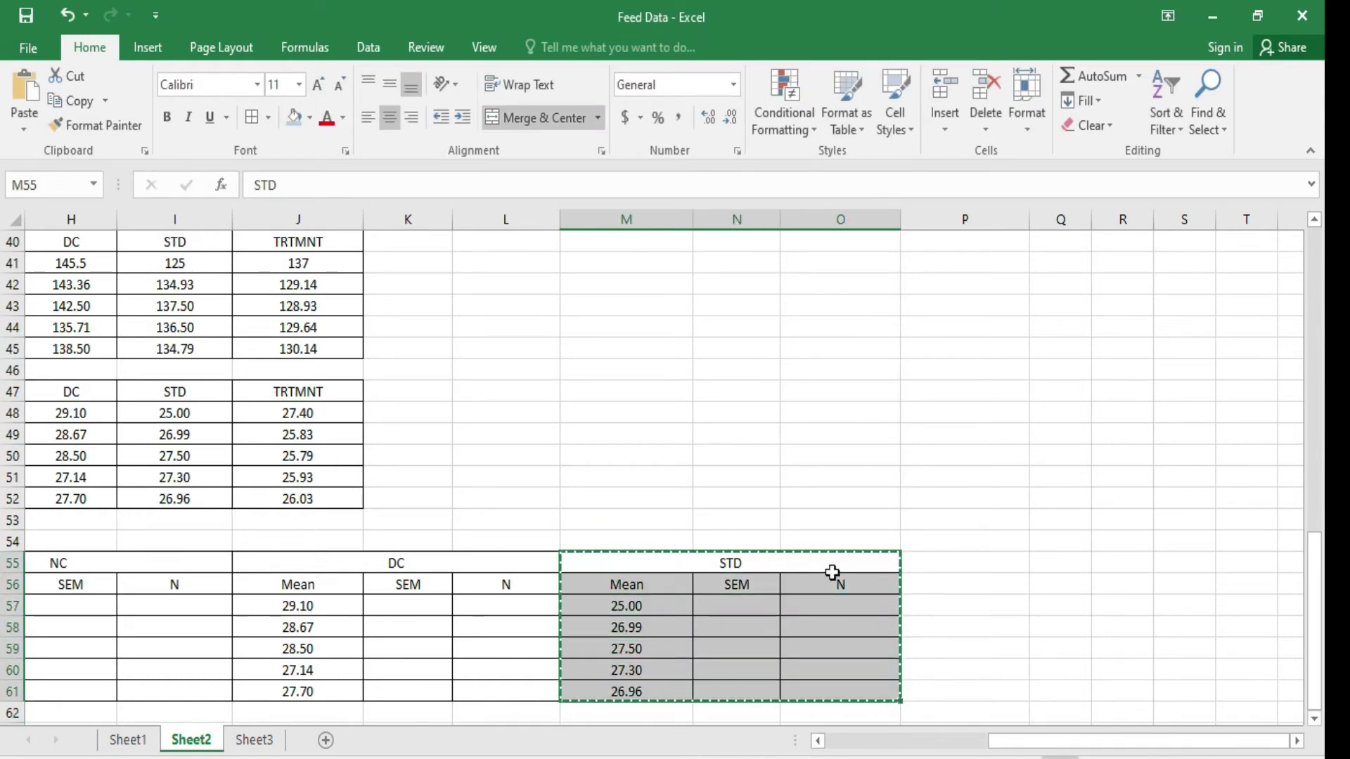
left_click(941, 566)
key("ctrl+v")
Step: Change the heading of the newly pasted block in P55 to TRTMNT
double_click(1040, 568)
key("BackSpace")
key("BackSpace")
key("BackSpace")
type("TRTMNT")
Step: Change the TRTMNT Day-1 and Day-7 mean formulas in P57 and P58 to =J48 and =J49
double_click(1007, 603)
key("Left")
key("Left")
key("BackSpace")
type("j")
key("Return")
double_click(1002, 626)
key("Left")
key("Left")
key("BackSpace")
type("j")
key("Return")
Step: Change the TRTMNT Day-14, Day-21 and Day-28 mean formulas in P59:P61 to =J50, =J51 and =J52
double_click(985, 647)
key("Left")
key("Left")
key("BackSpace")
type("j")
key("Return")
double_click(989, 668)
key("Left")
key("Left")
key("BackSpace")
type("j")
key("Return")
double_click(989, 691)
key("Left")
key("Left")
key("BackSpace")
type("j")
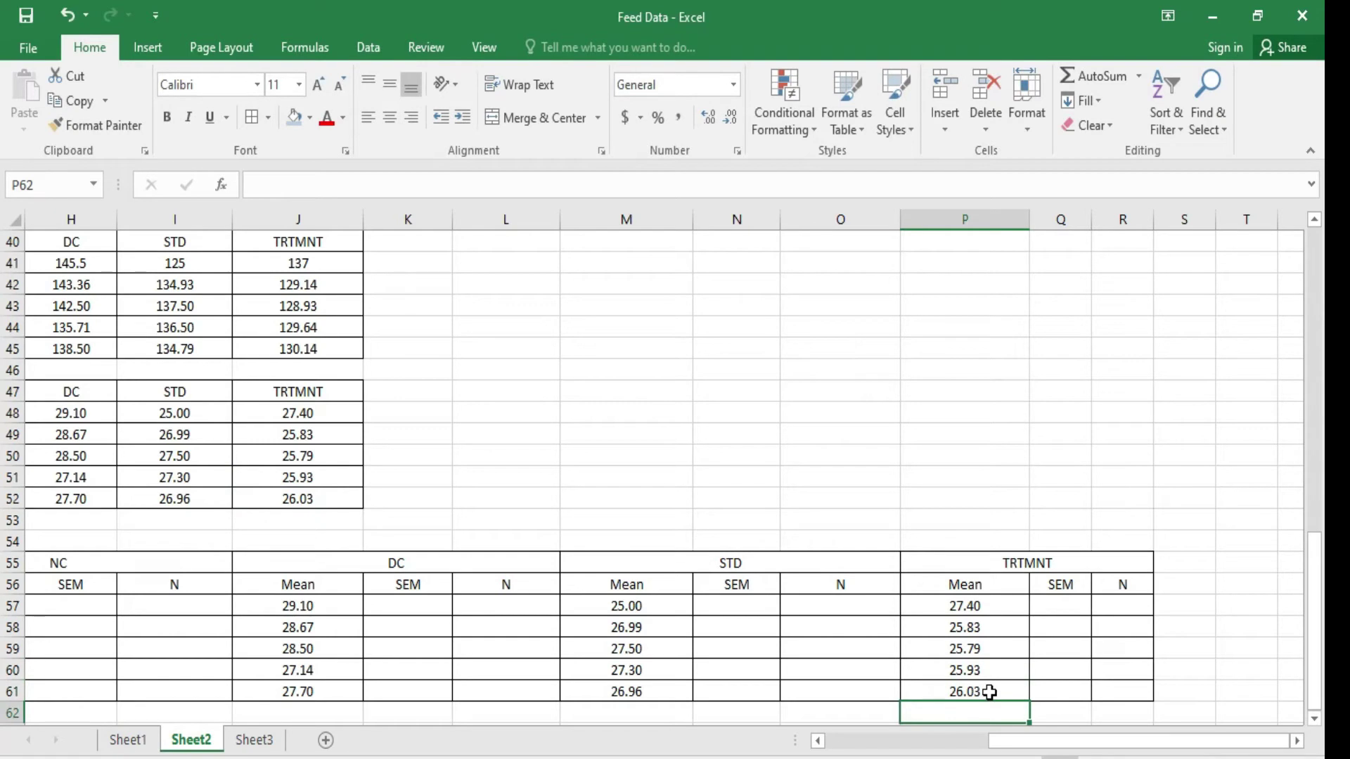
Step: Show the sheet's formulas and check the Mean references of all four treatment blocks
key("ctrl+grave")
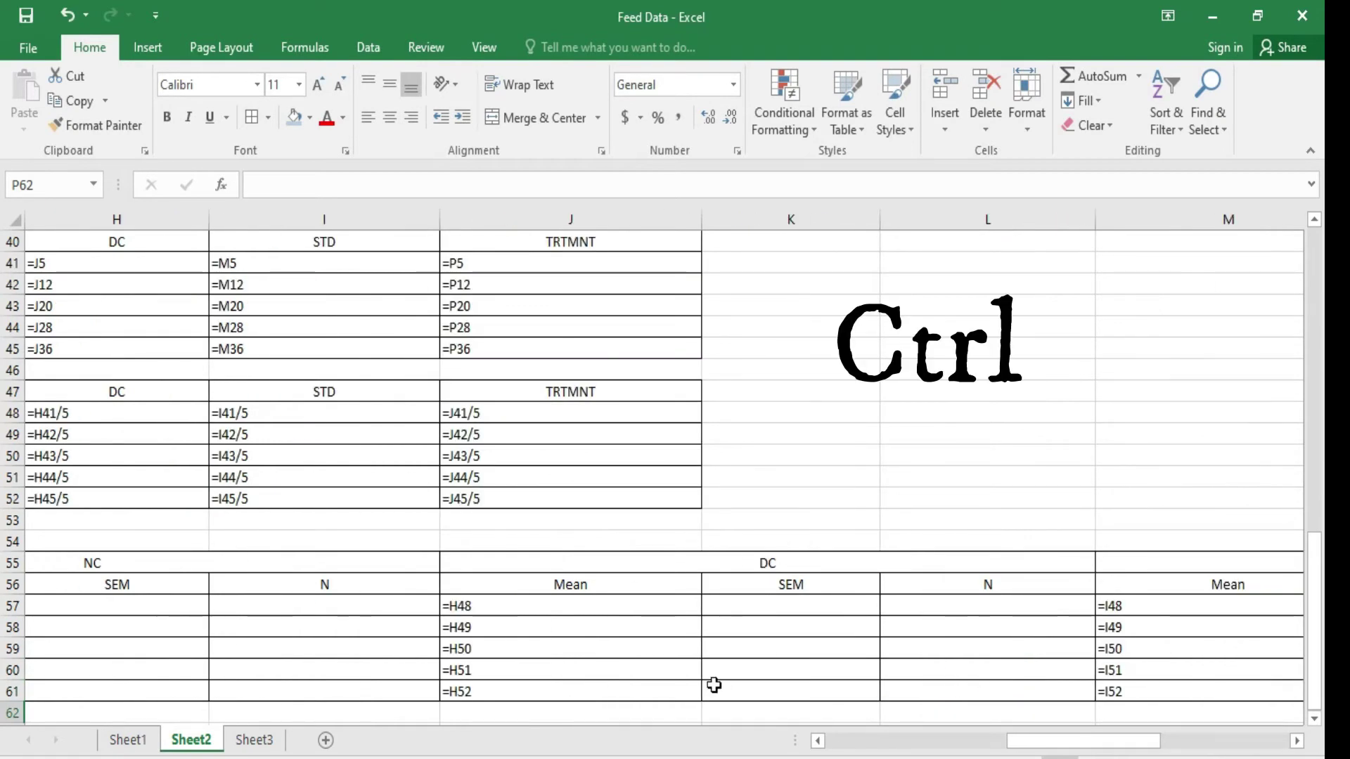
key("Left")
key("Left")
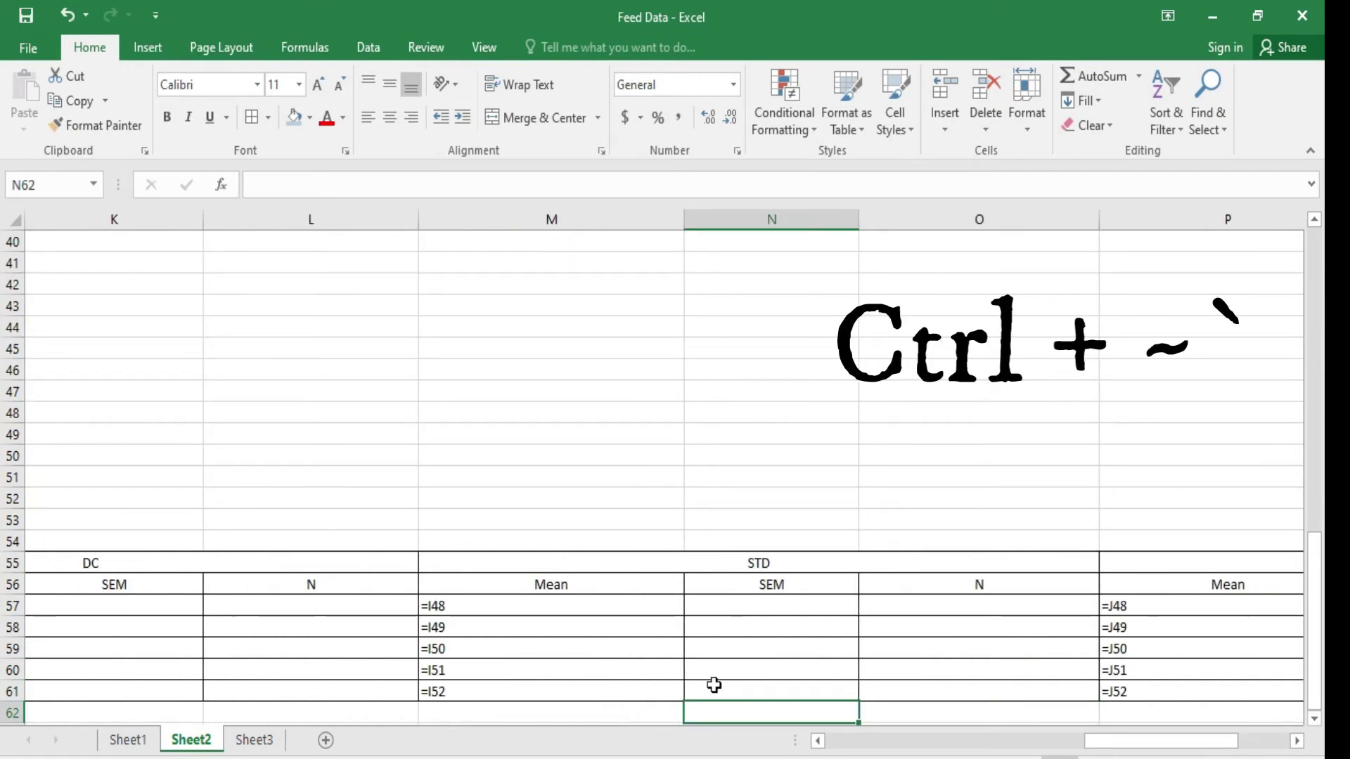
key("Left")
key("Left")
key("Left")
key("Left")
key("Left")
key("Left")
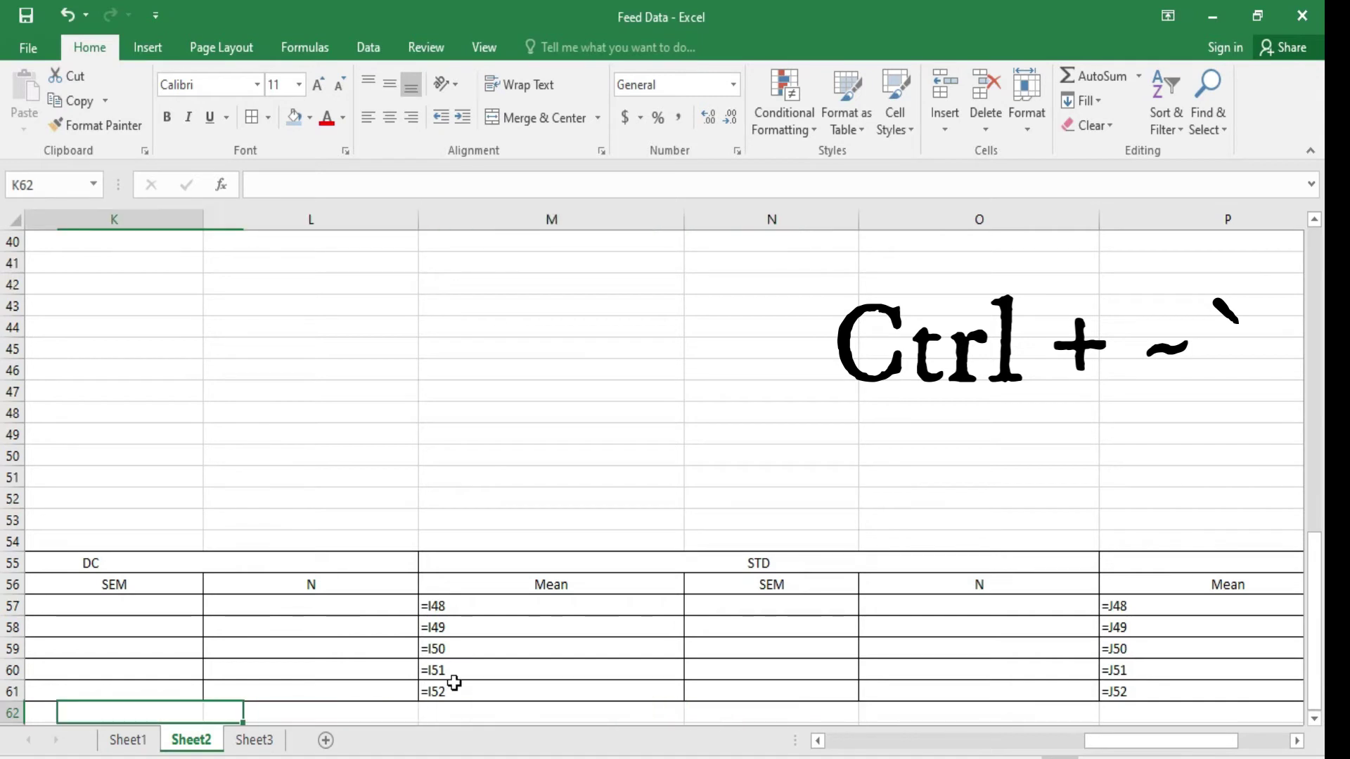
key("Left")
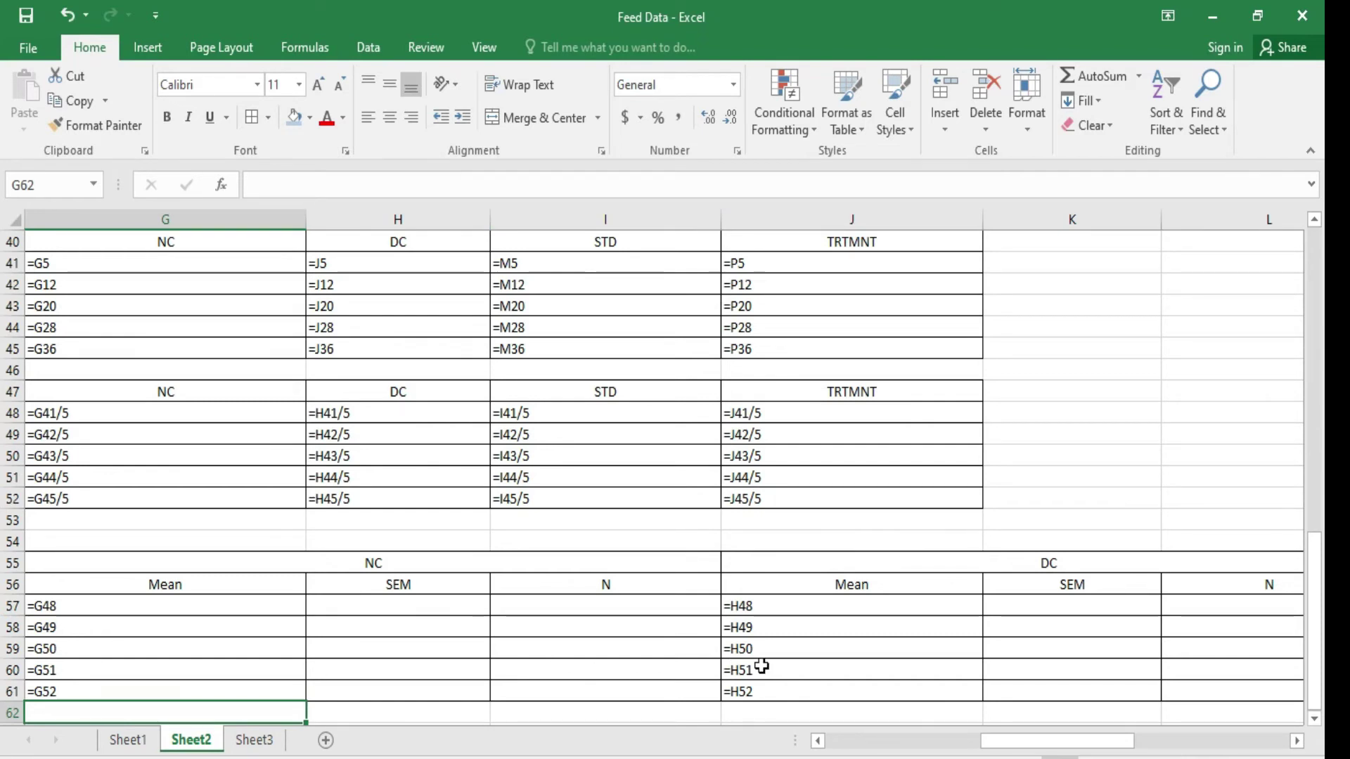
Step: Return the sheet to showing values and review the Mean values from the NC to the TRTMNT block
key("ctrl+grave")
key("Left")
key("Left")
key("Left")
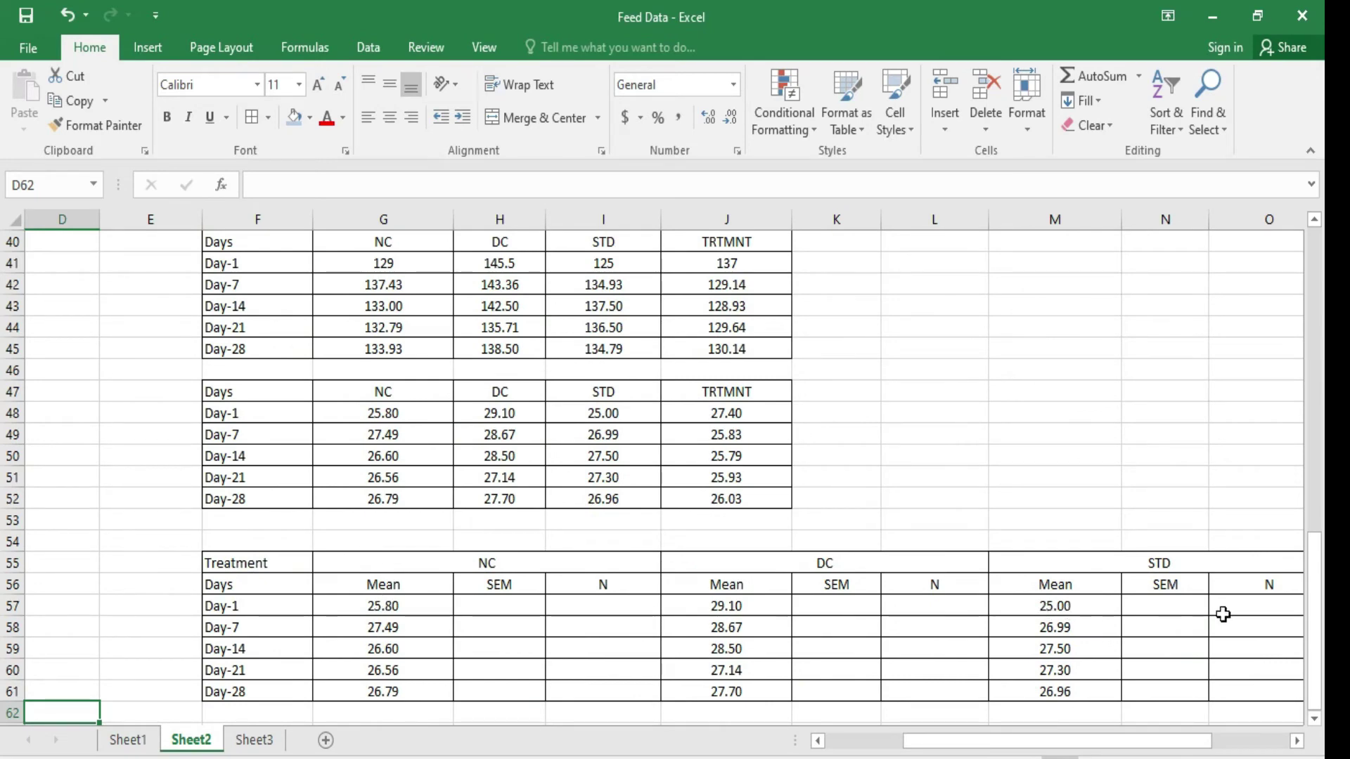
key("Right")
key("Right")
key("Right")
key("Right")
key("Right")
key("Right")
key("Right")
key("Right")
key("Right")
key("Right")
key("Right")
key("Right")
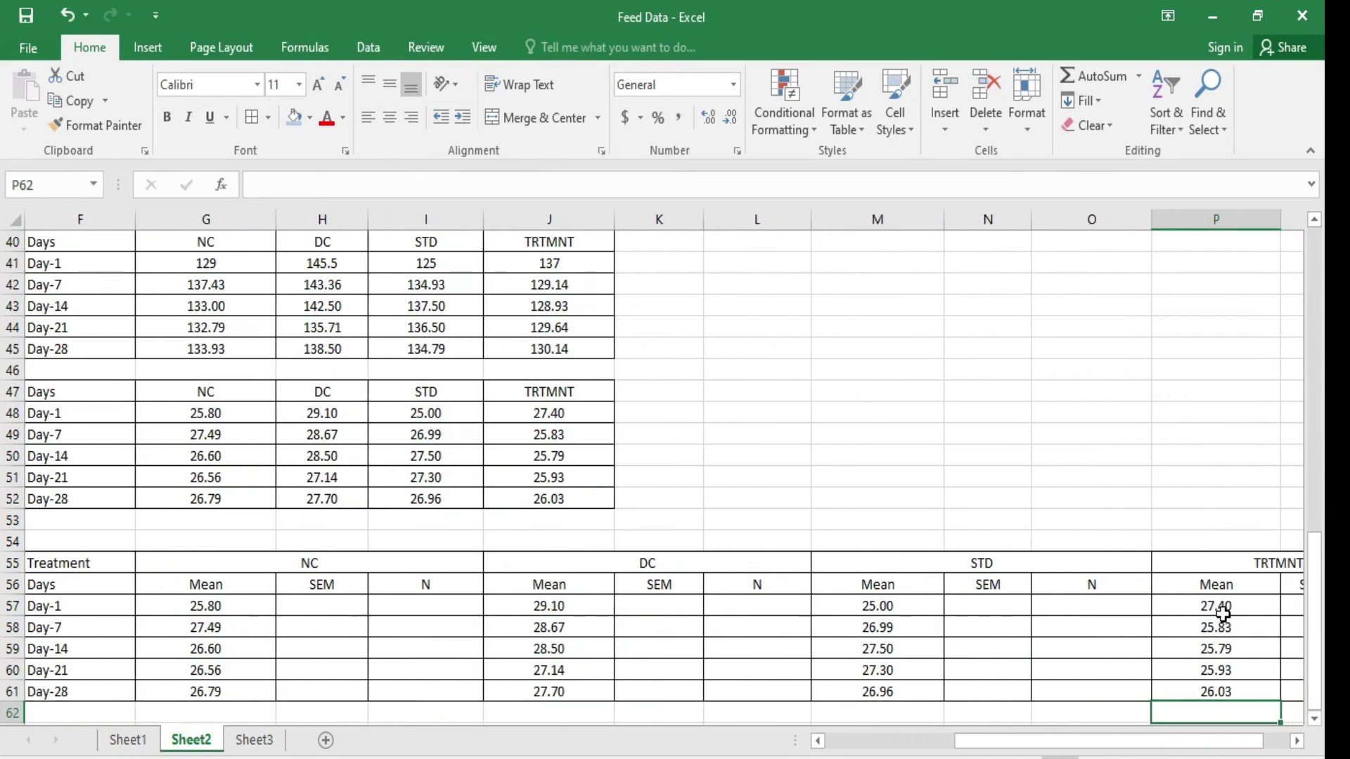
key("Right")
key("Left")
key("Left")
key("Left")
key("Left")
key("Left")
key("Left")
key("Left")
key("Left")
key("Left")
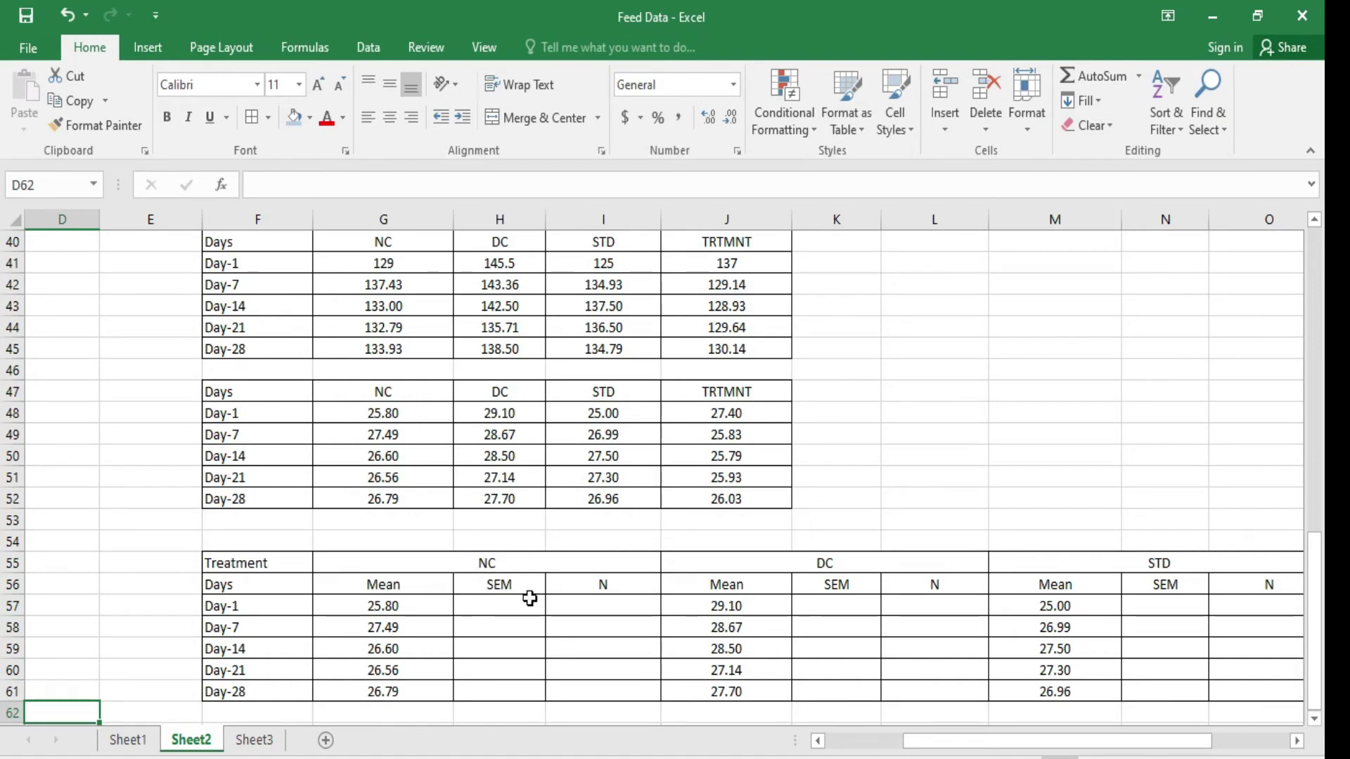
Step: Inspect the NC Day-1 formulas in G41 and G48 to trace where the mean comes from
left_click(422, 414)
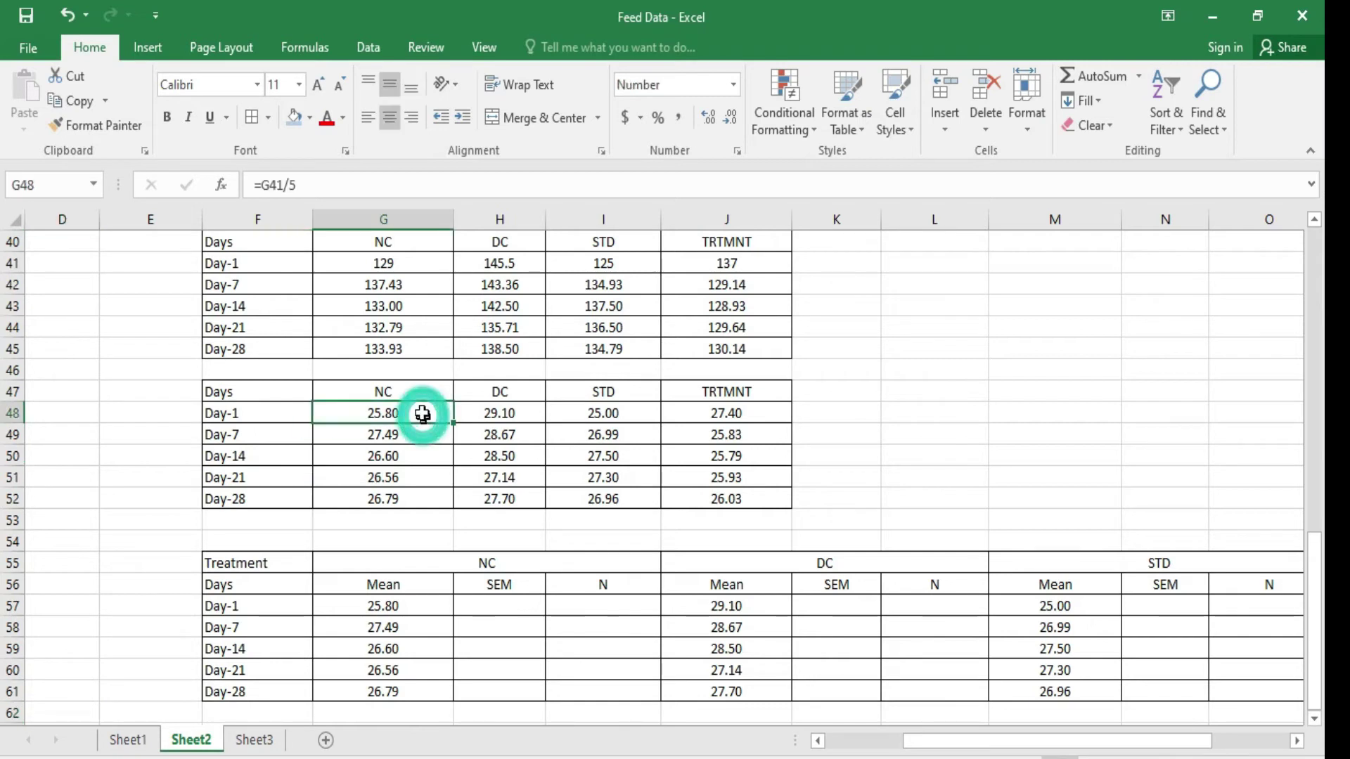
double_click(421, 266)
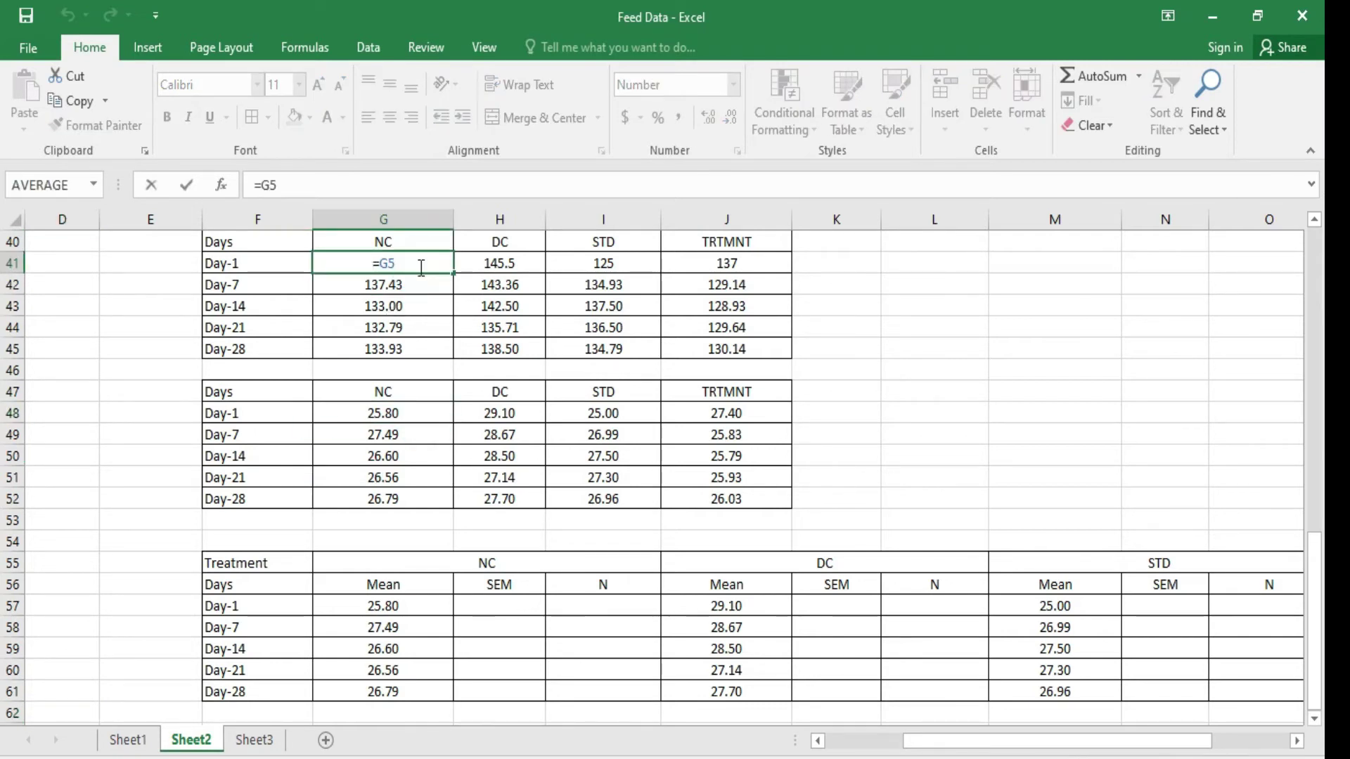
double_click(420, 413)
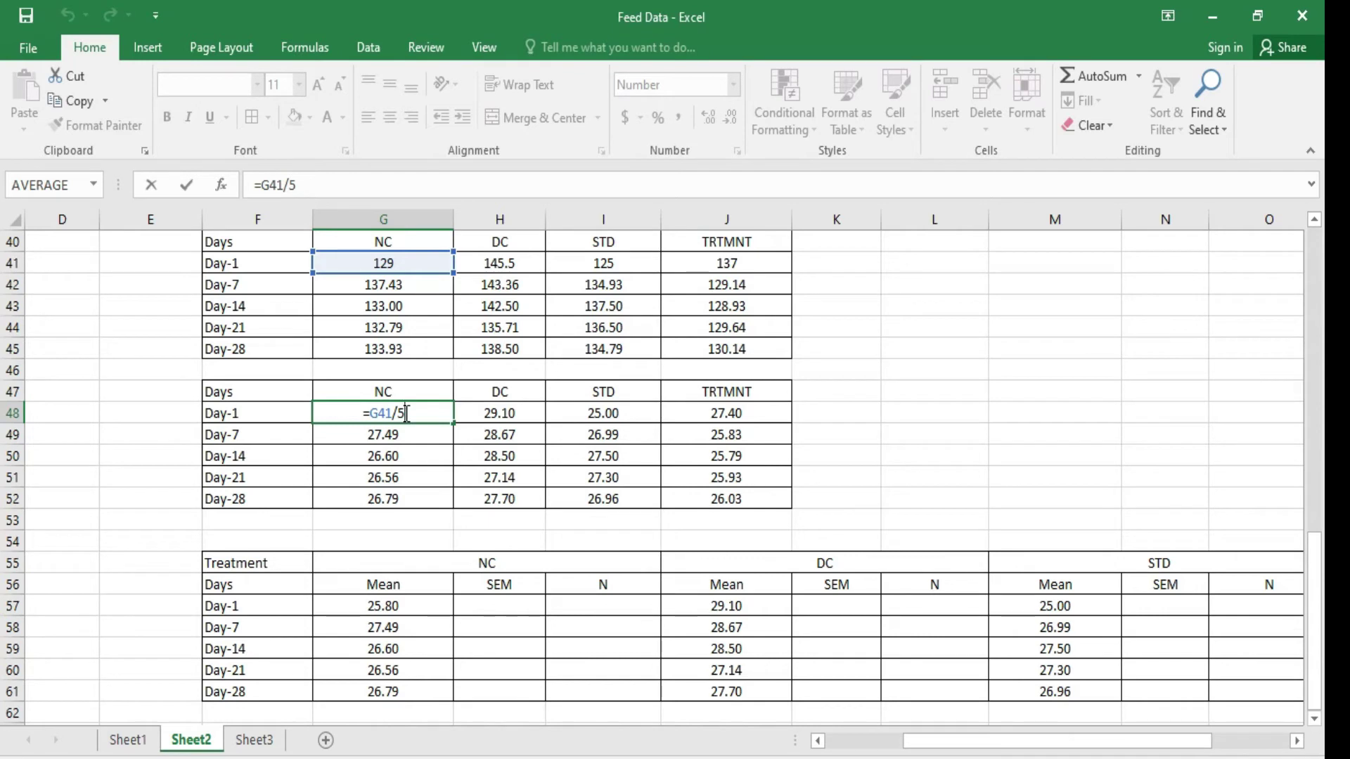
key("Return")
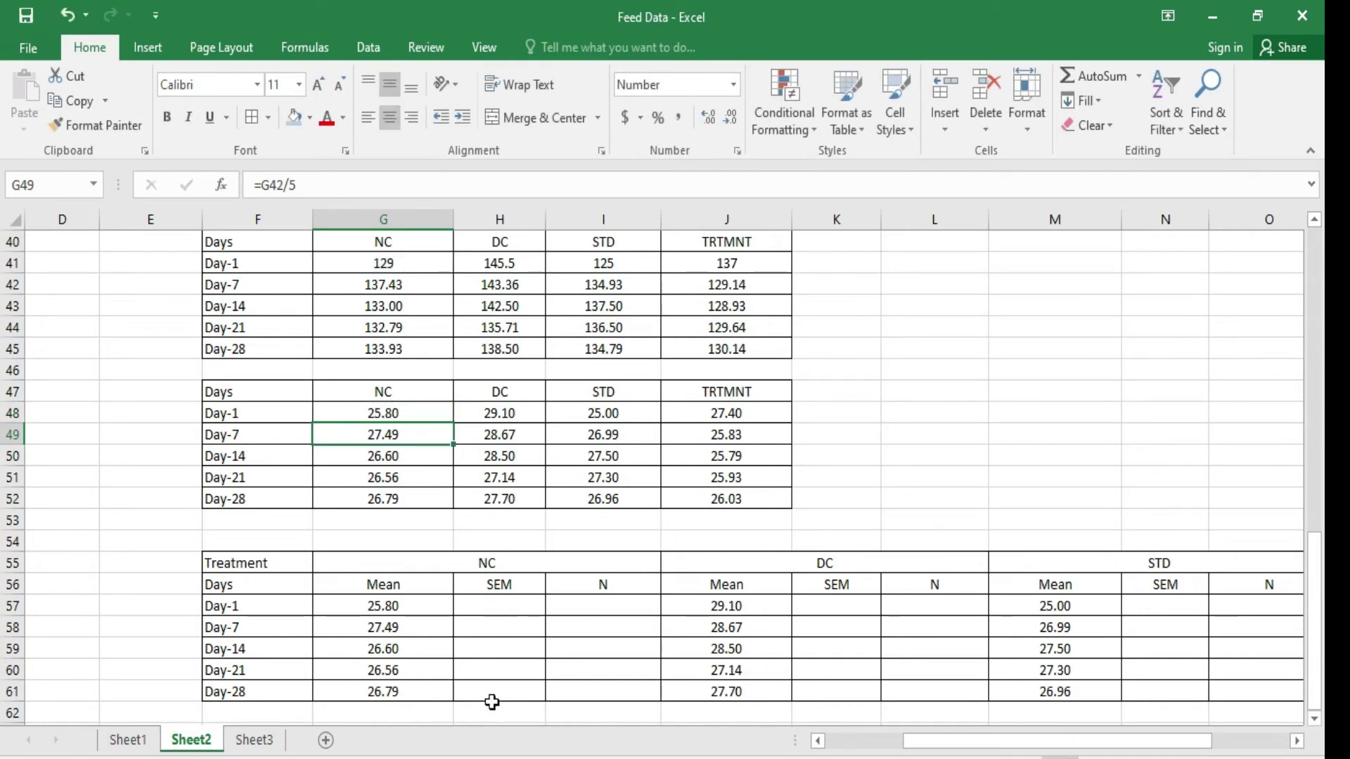
Step: Enter 5 as the NC Day-1 N value in I57 and fill it down to Day-28 in I61
left_click(500, 608)
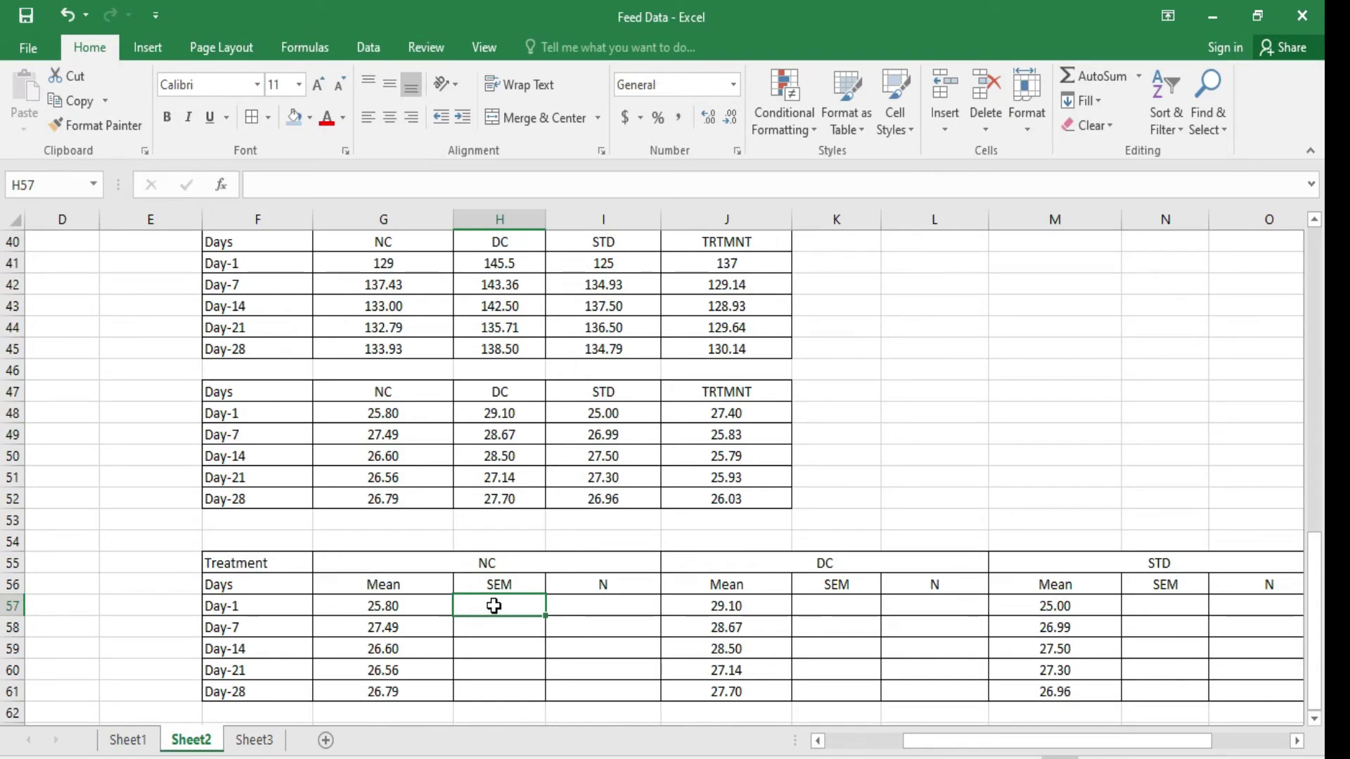
left_click(590, 606)
type("5")
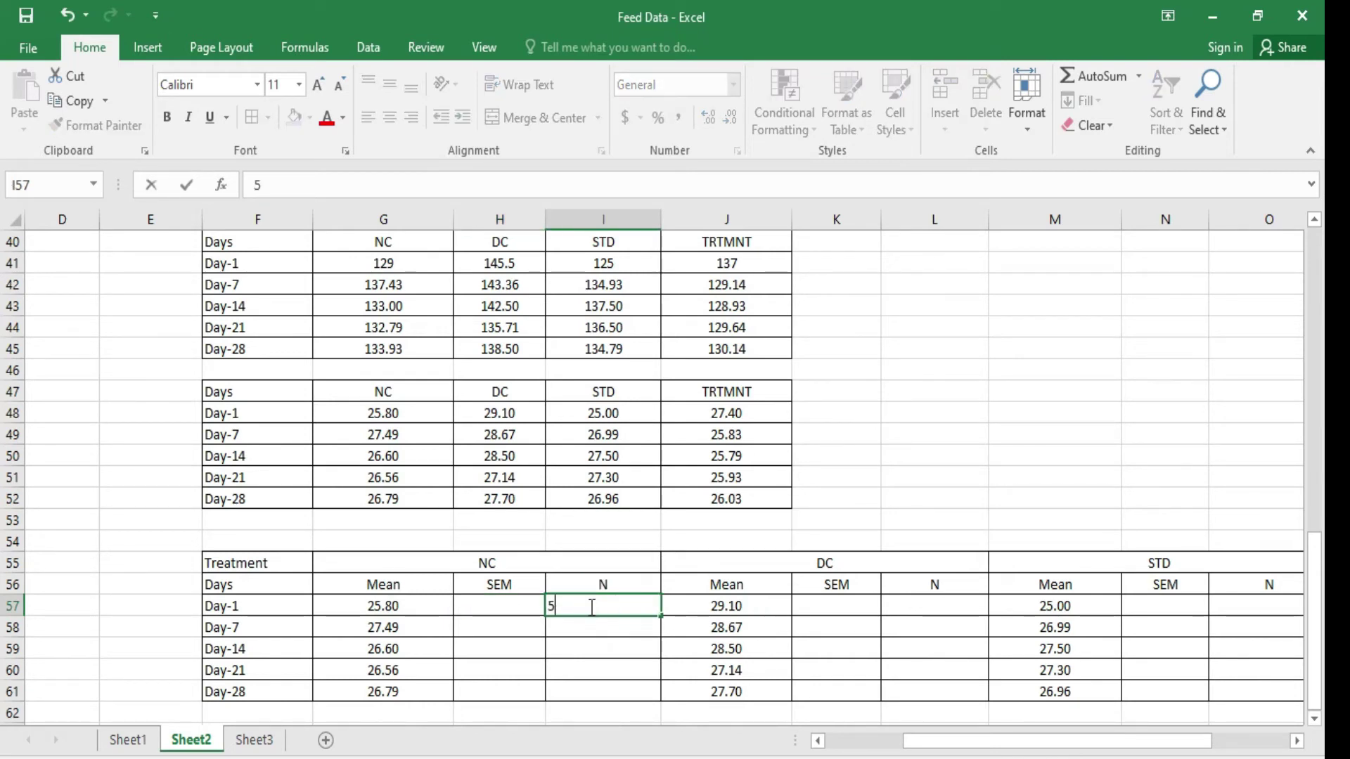
left_click(598, 635)
left_click(623, 607)
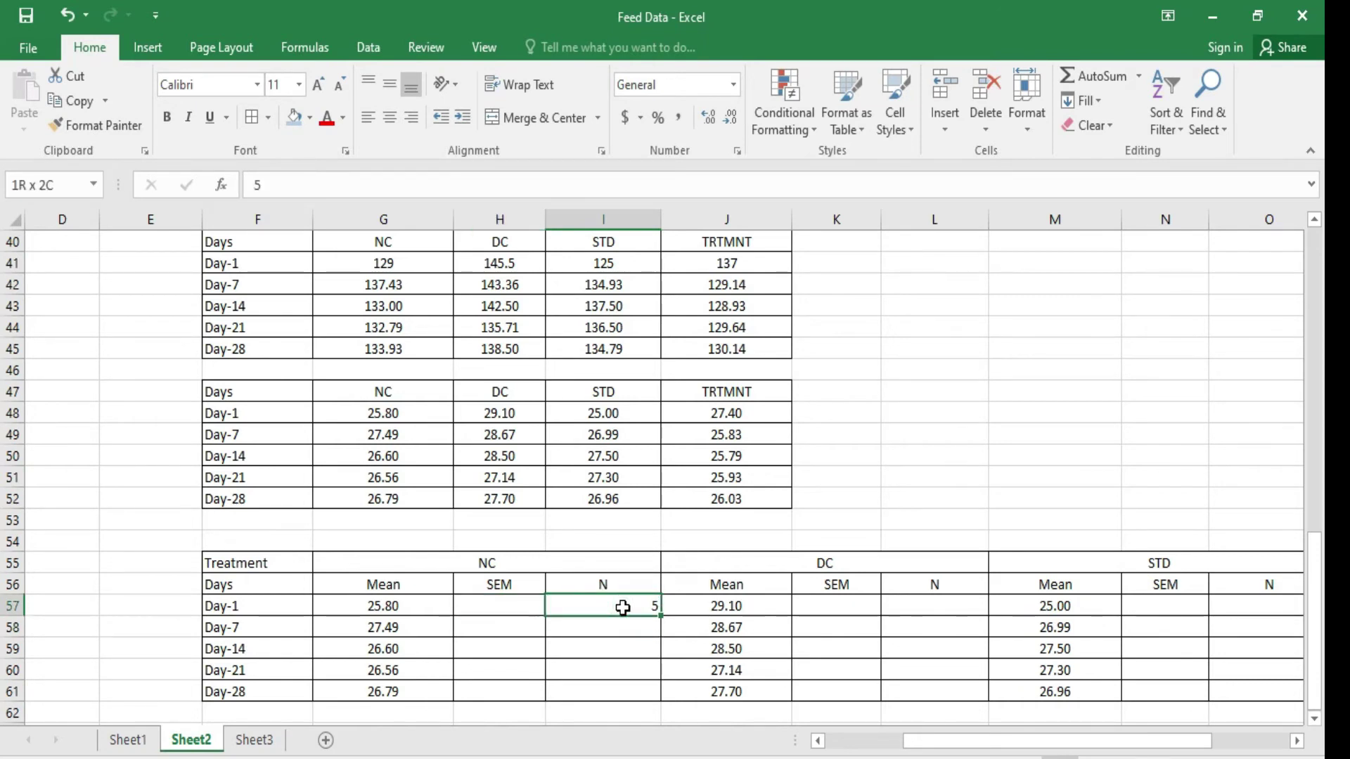
left_click_drag(662, 616, 659, 709)
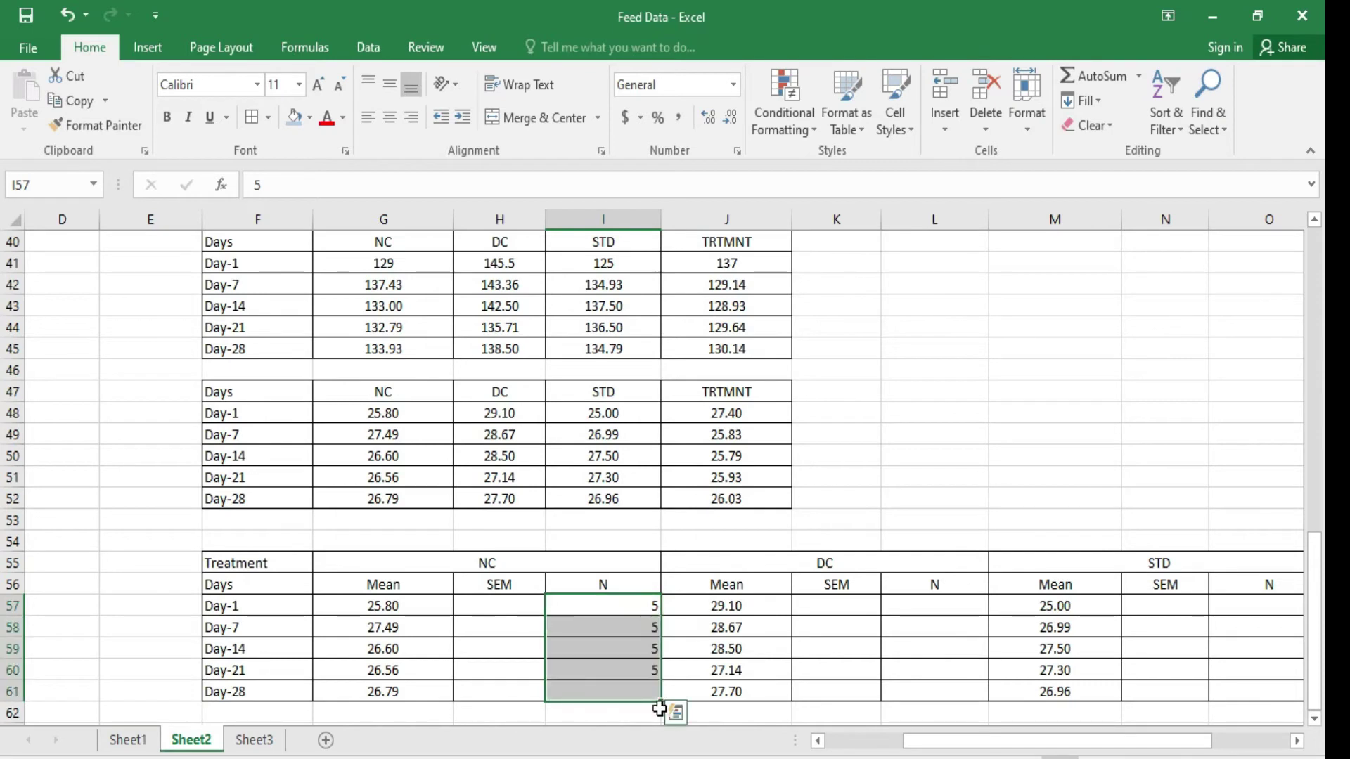
Step: Center the NC block's N values in I57:I61 horizontally
left_click(596, 605)
key("shift+Down")
key("shift+Down")
key("shift+Down")
key("shift+Down")
left_click(389, 118)
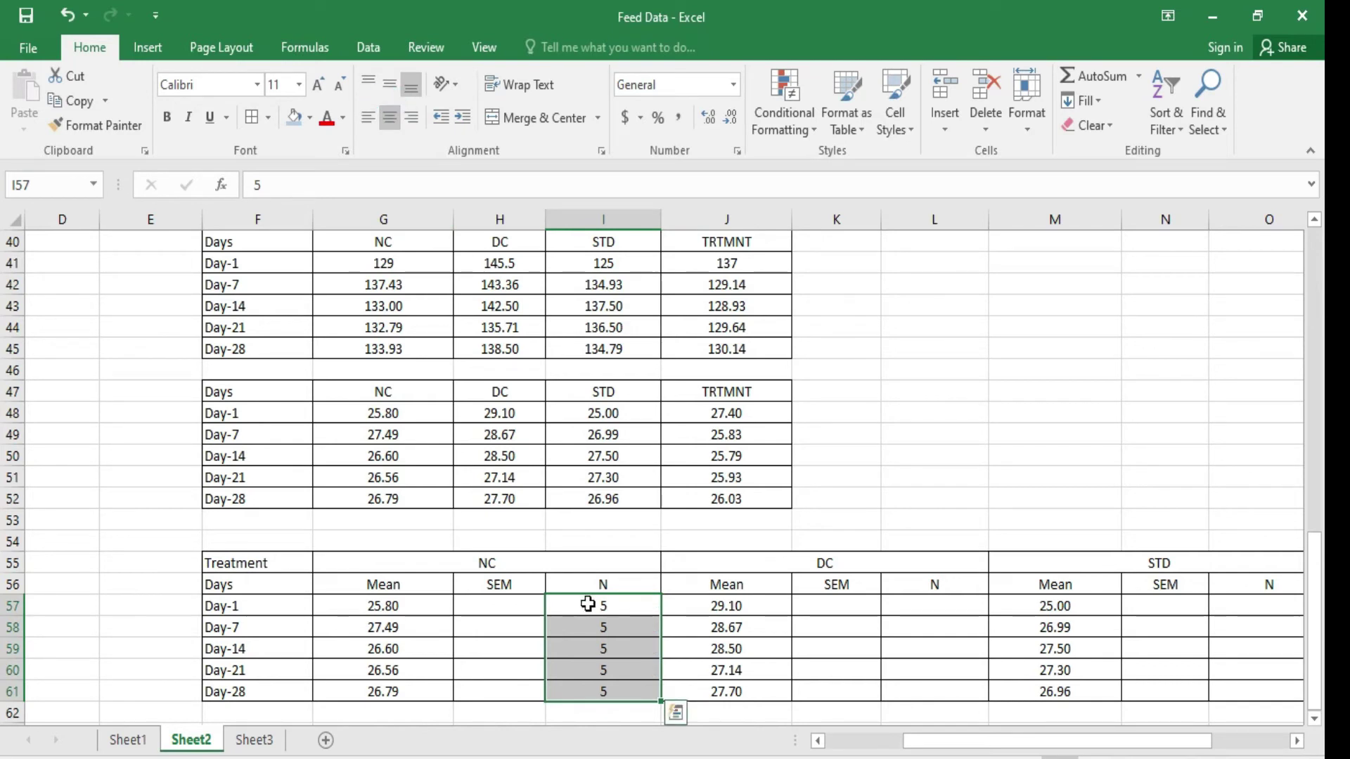
Step: Copy the N values in I57:I61 and paste them into the DC block's N column, starting at L57
key("ctrl+c")
key("Right")
key("Right")
key("Right")
key("Right")
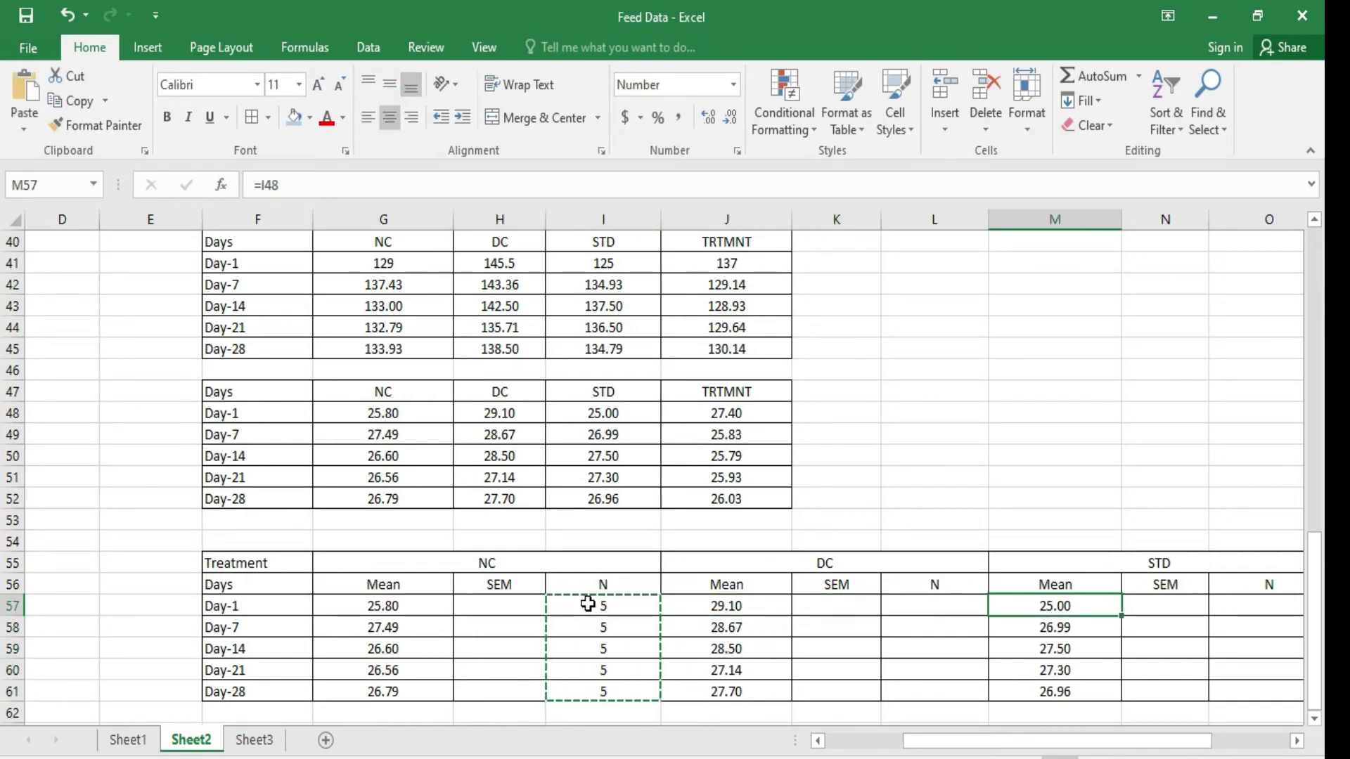
key("Left")
key("ctrl+v")
Step: Paste the copied N values into the STD and TRTMNT N columns, starting at O57 and R57
key("Right")
key("Right")
key("Right")
key("ctrl+v")
key("Right")
key("Right")
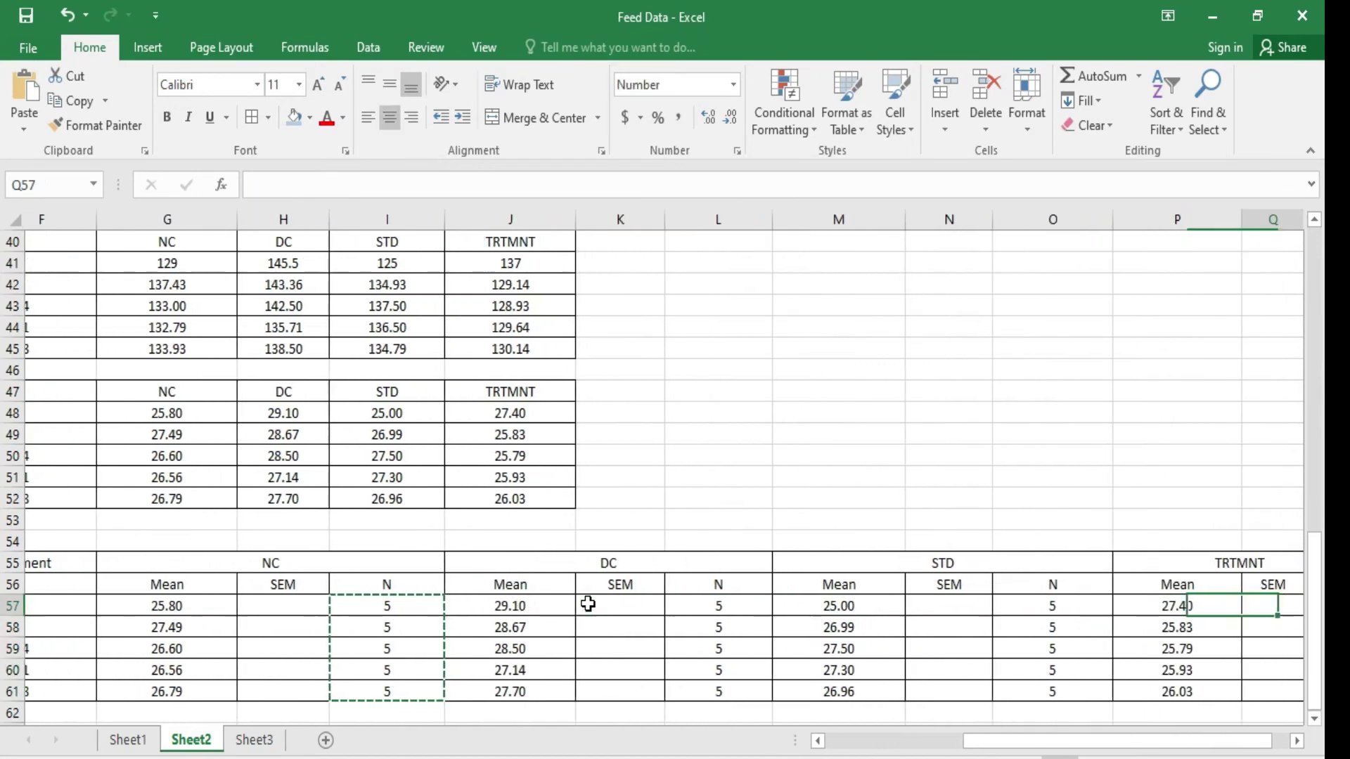
key("Right")
key("ctrl+v")
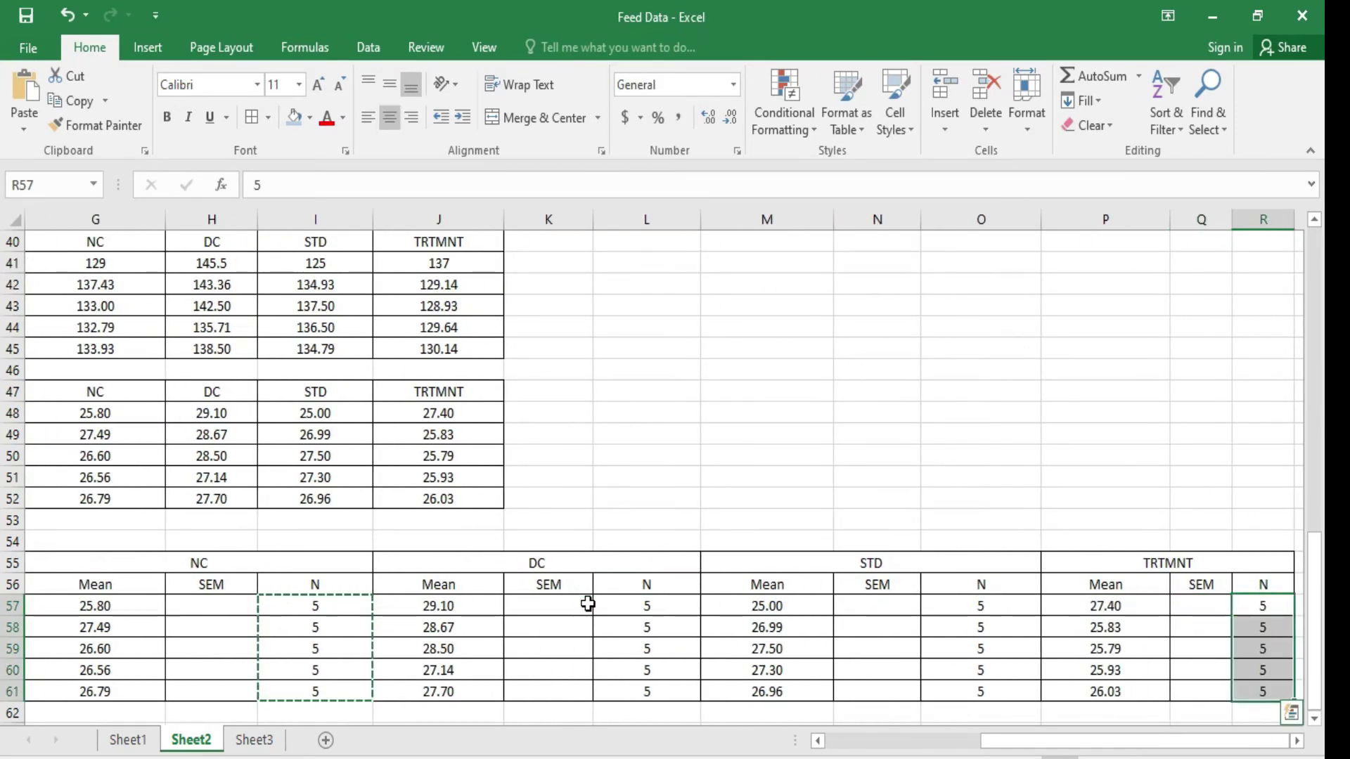
key("Left")
key("Home")
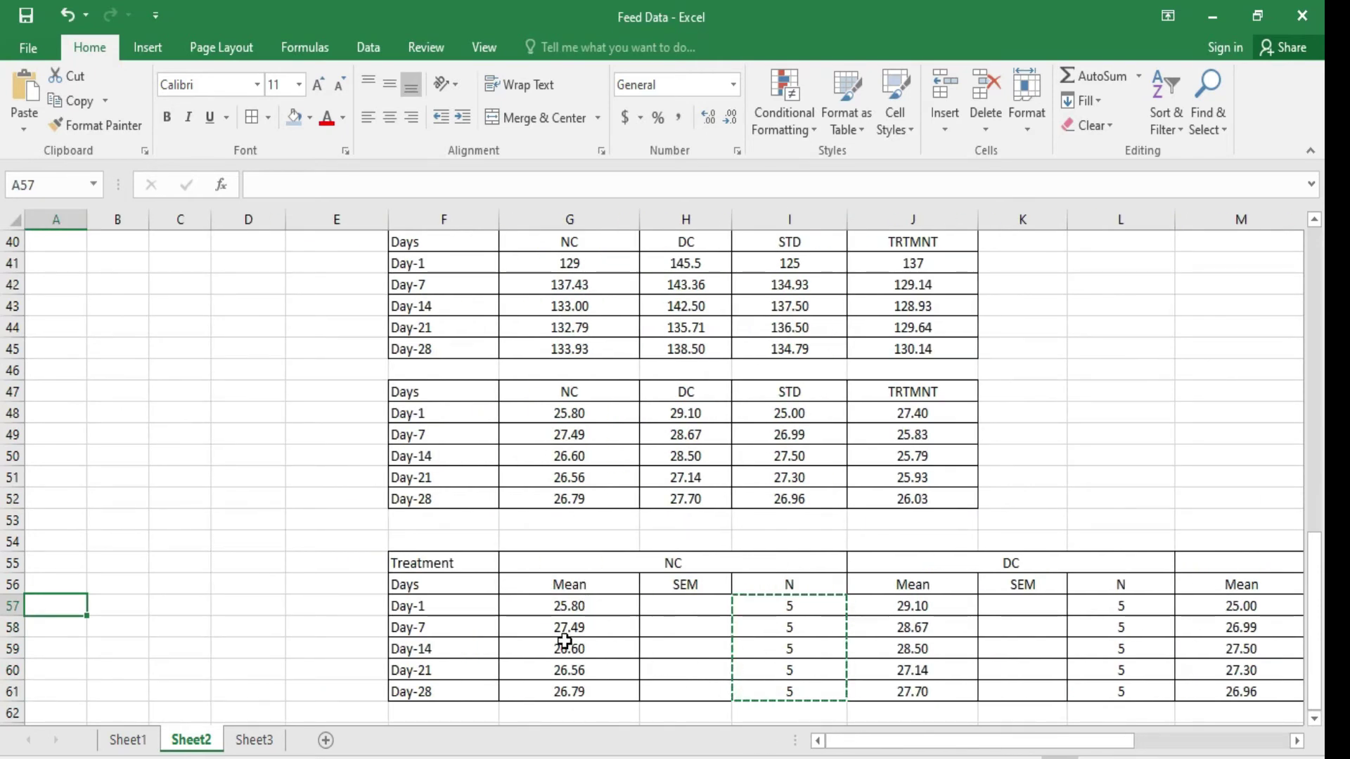
Step: Switch to GraphPad Prism and create a Grouped data table for error values calculated elsewhere, entered as Mean, SEM, N
key("Right")
key("Right")
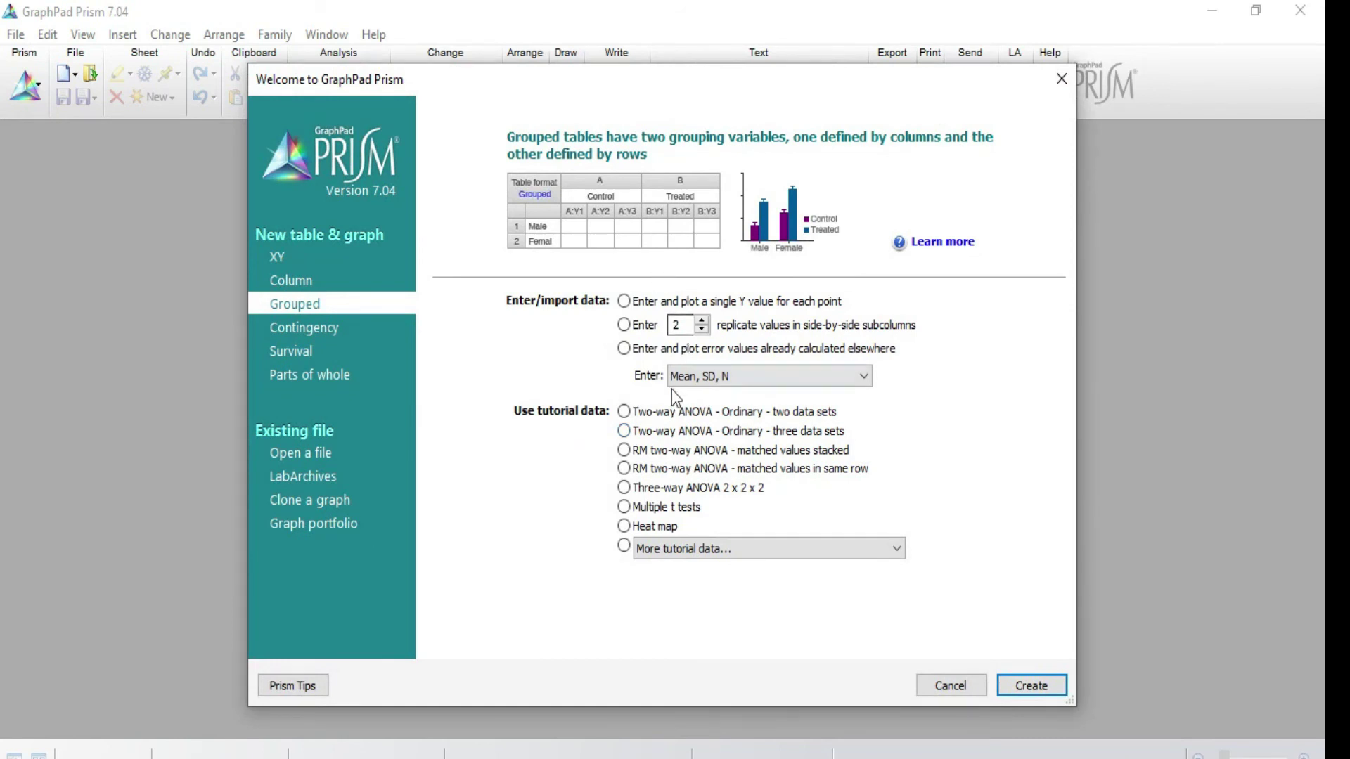
left_click(766, 375)
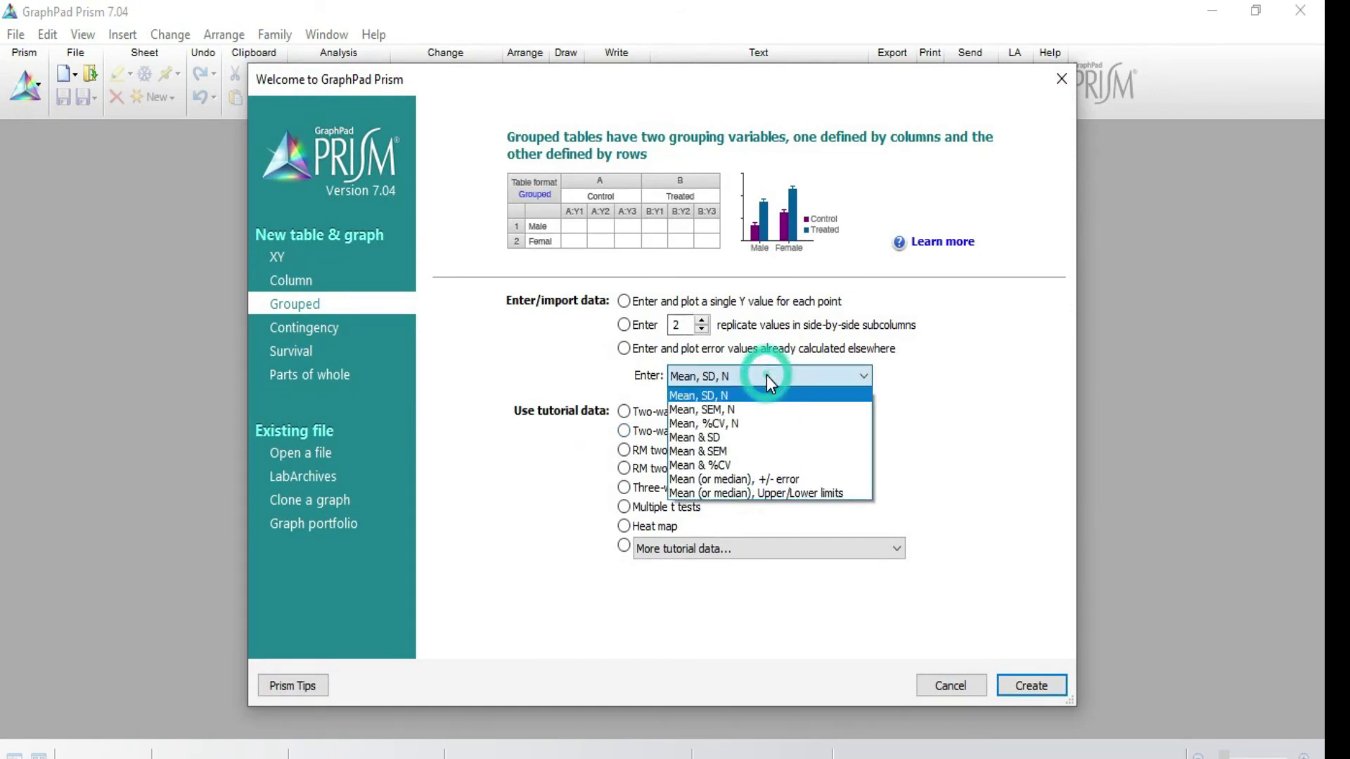
left_click(747, 410)
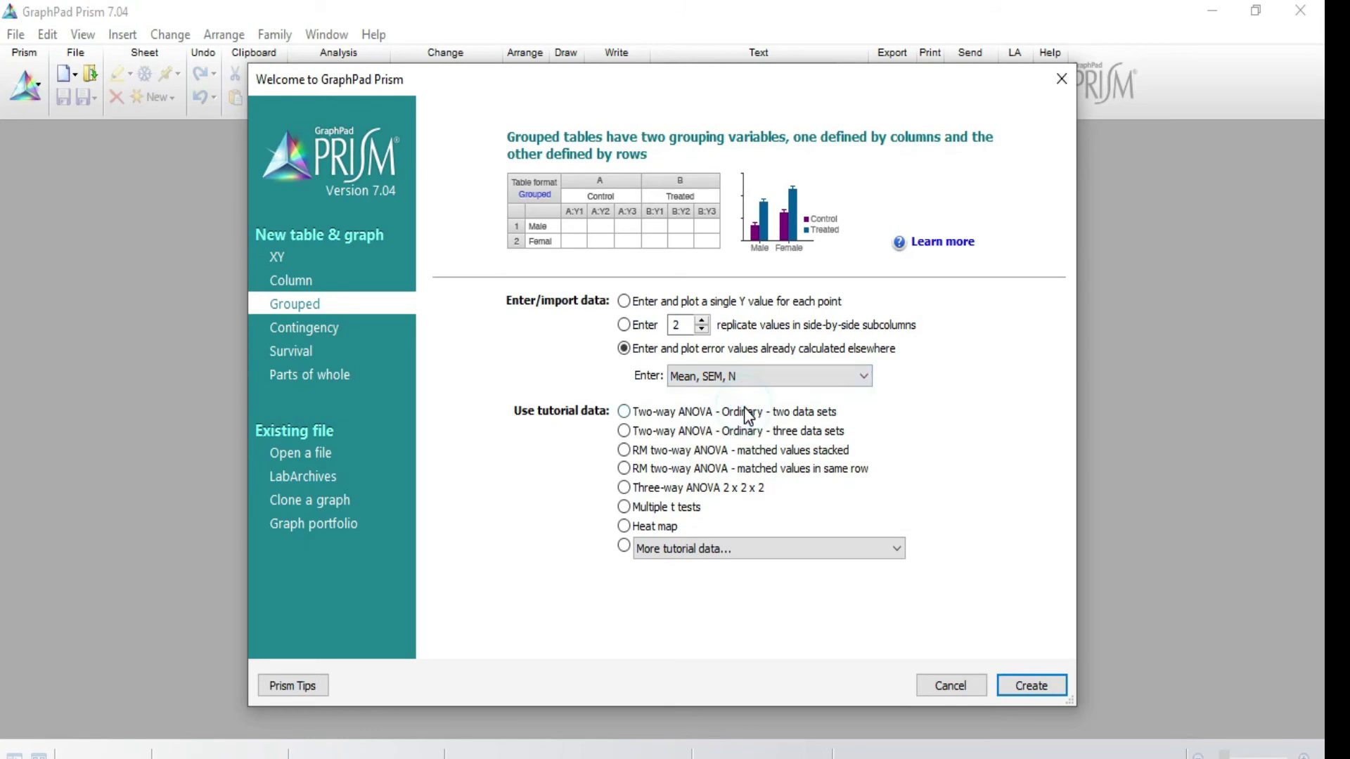
left_click(1018, 685)
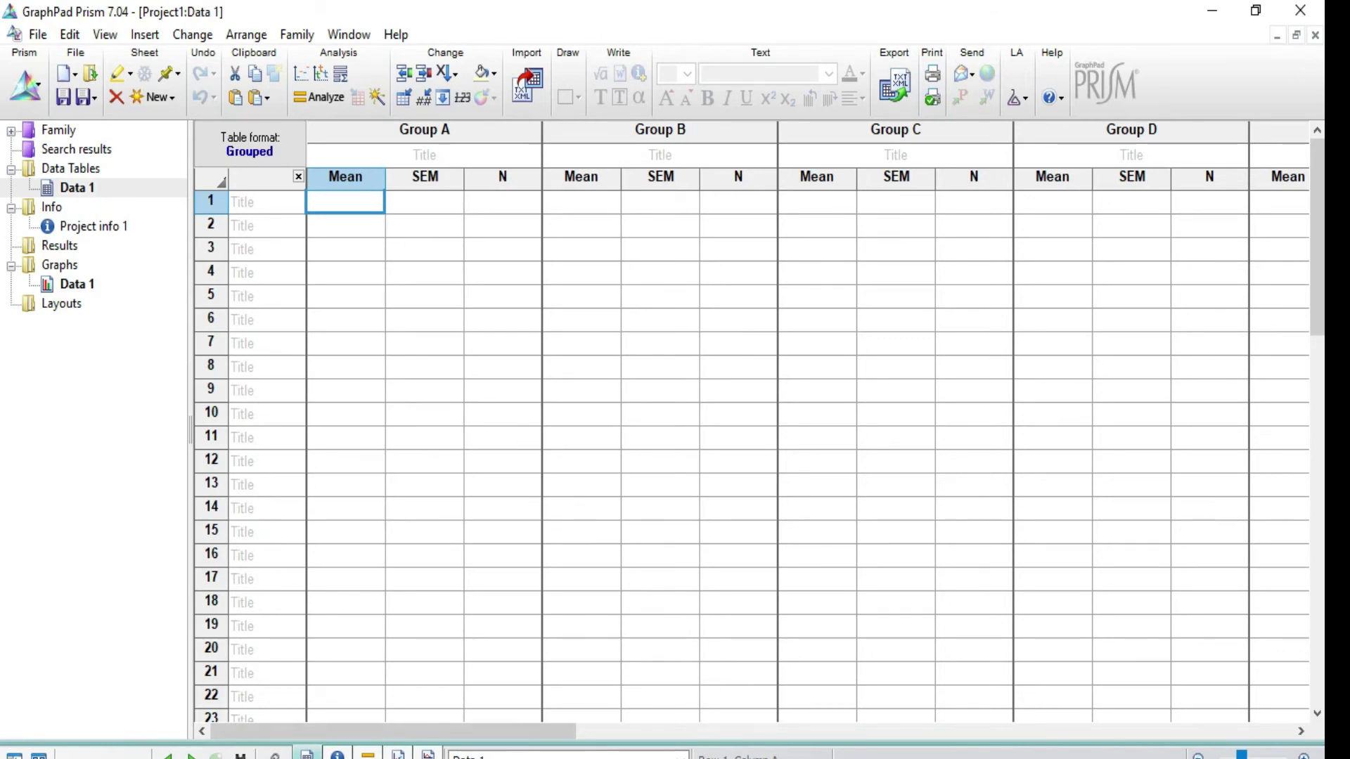
Step: Copy the treatment values in G57:R61 from the Excel Feed Data sheet into the Prism data table, starting at Group A's row 1 Mean
key("alt+Tab")
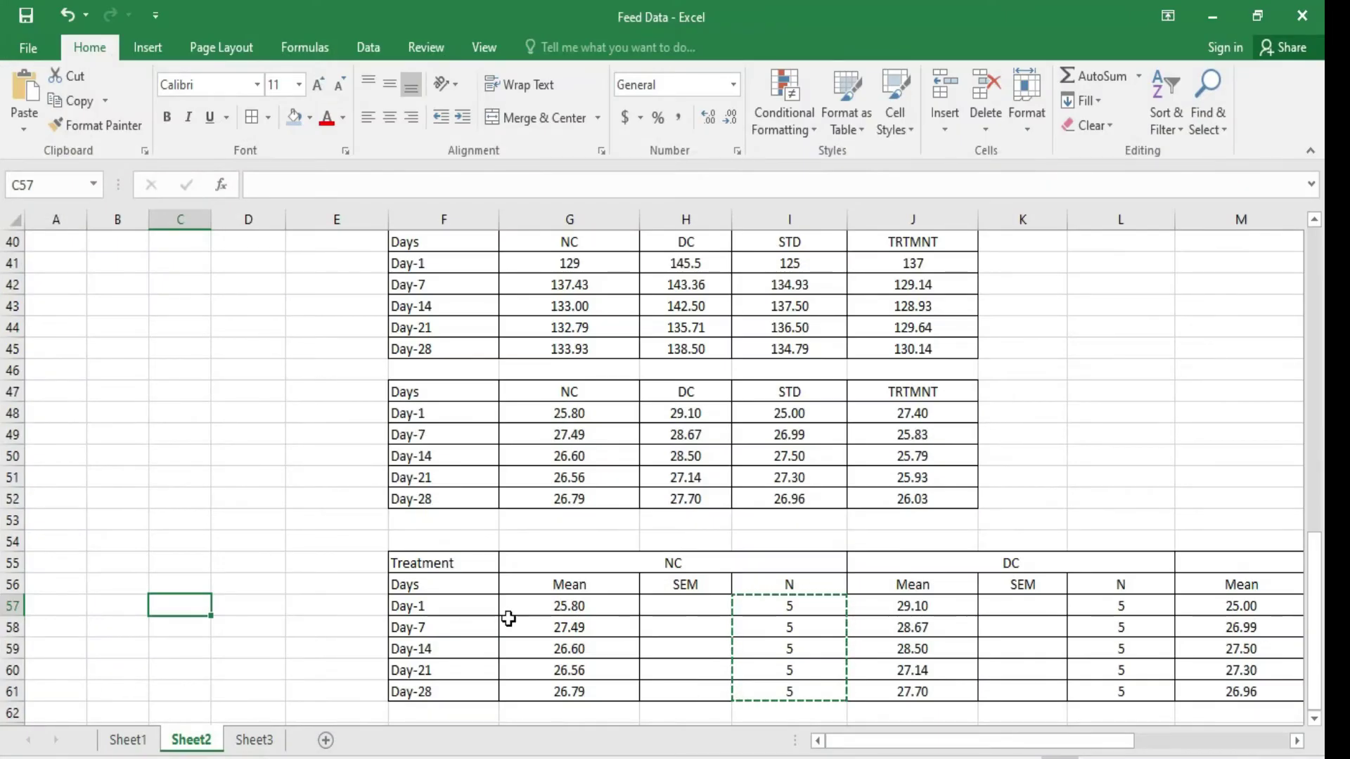
left_click(536, 604)
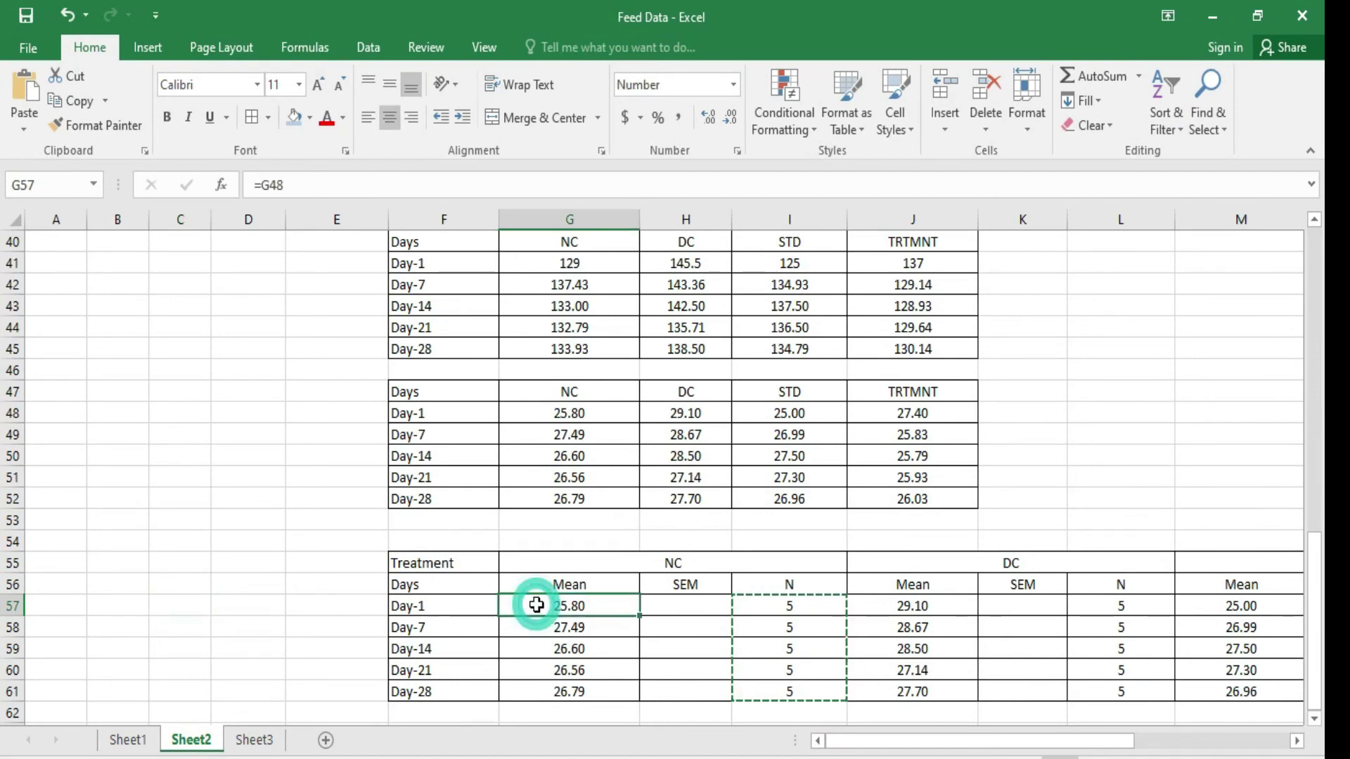
key("shift+Down")
key("shift+Down")
key("shift+Down")
key("shift+Down")
key("shift+Right")
key("shift+Right")
key("shift+Right")
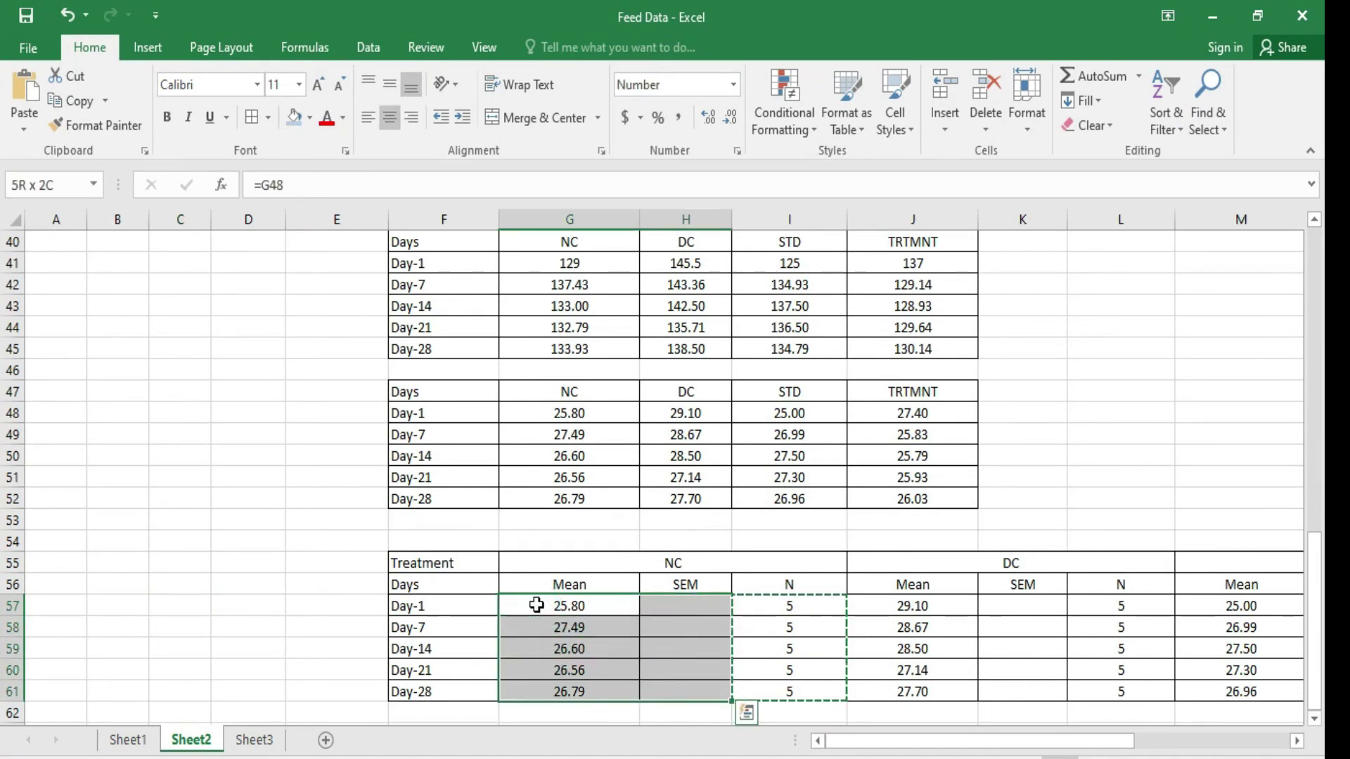
key("shift+Right")
key("shift+Right")
key("shift+Right")
key("shift+Right")
key("shift+Right")
key("shift+Right")
key("shift+Right")
key("shift+Right")
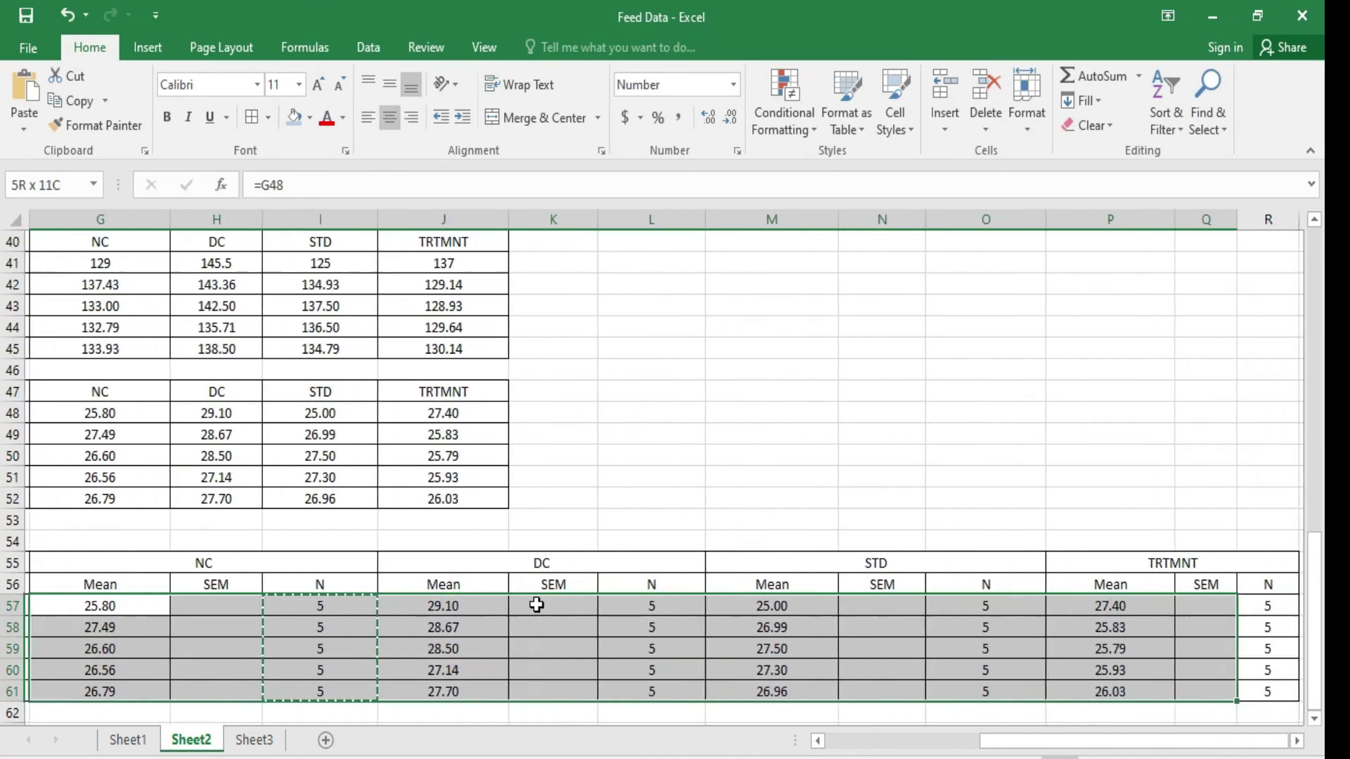
key("ctrl+c")
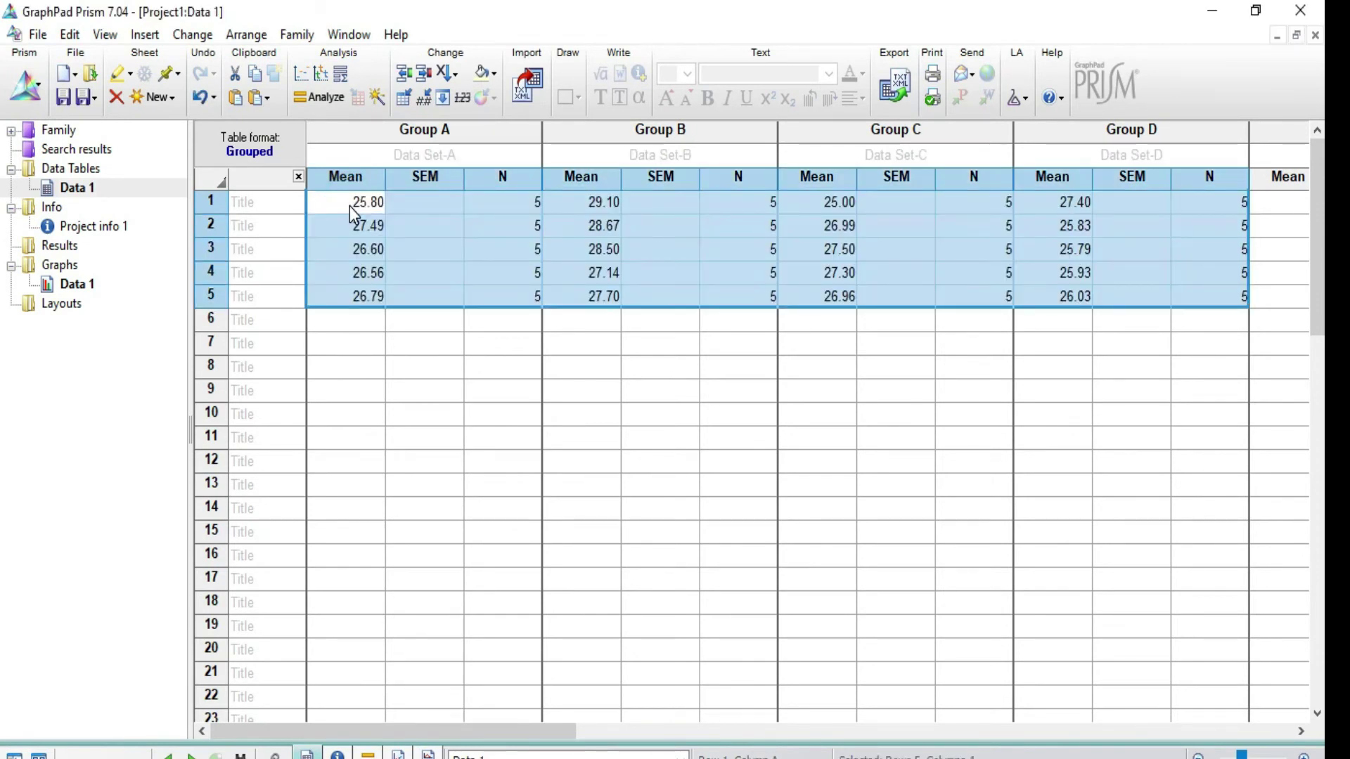
Step: Set the column titles of data sets A and B to NC and DC
double_click(463, 154)
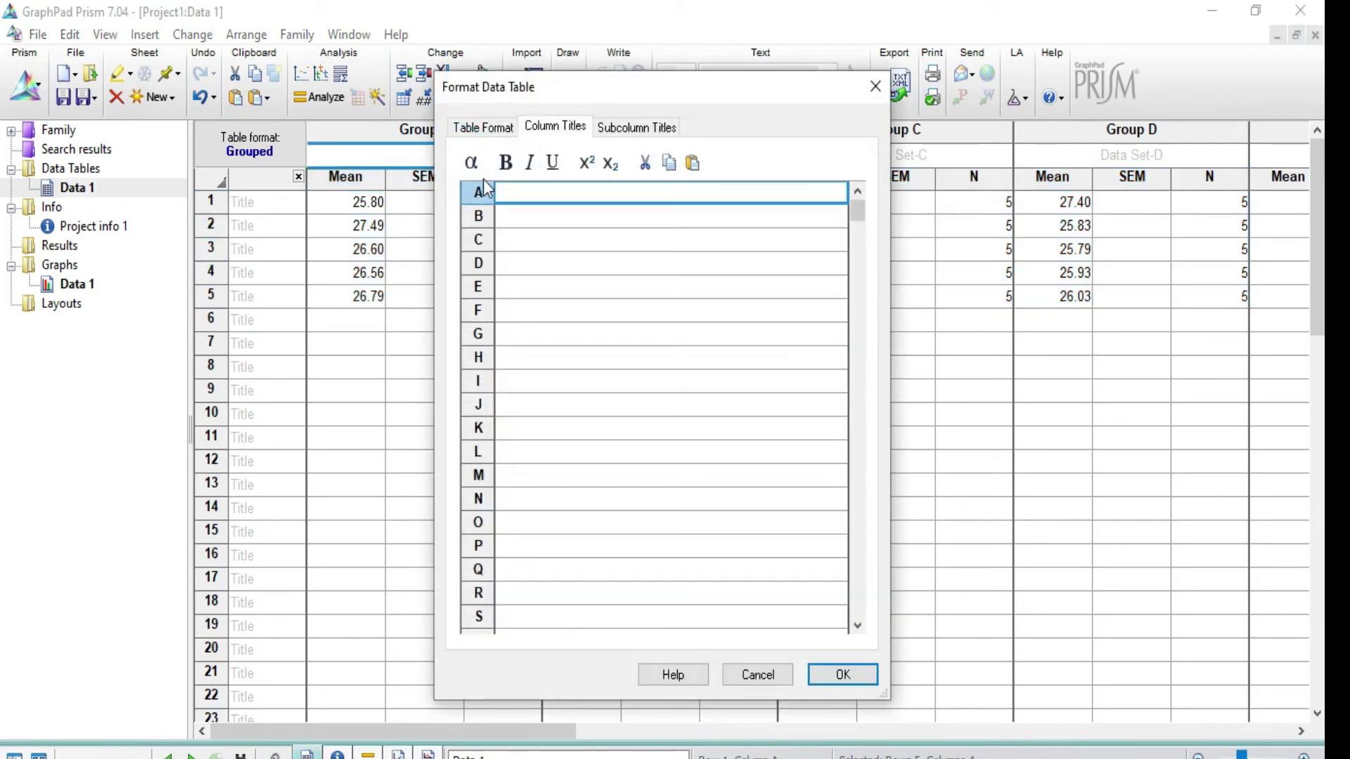
type("NC")
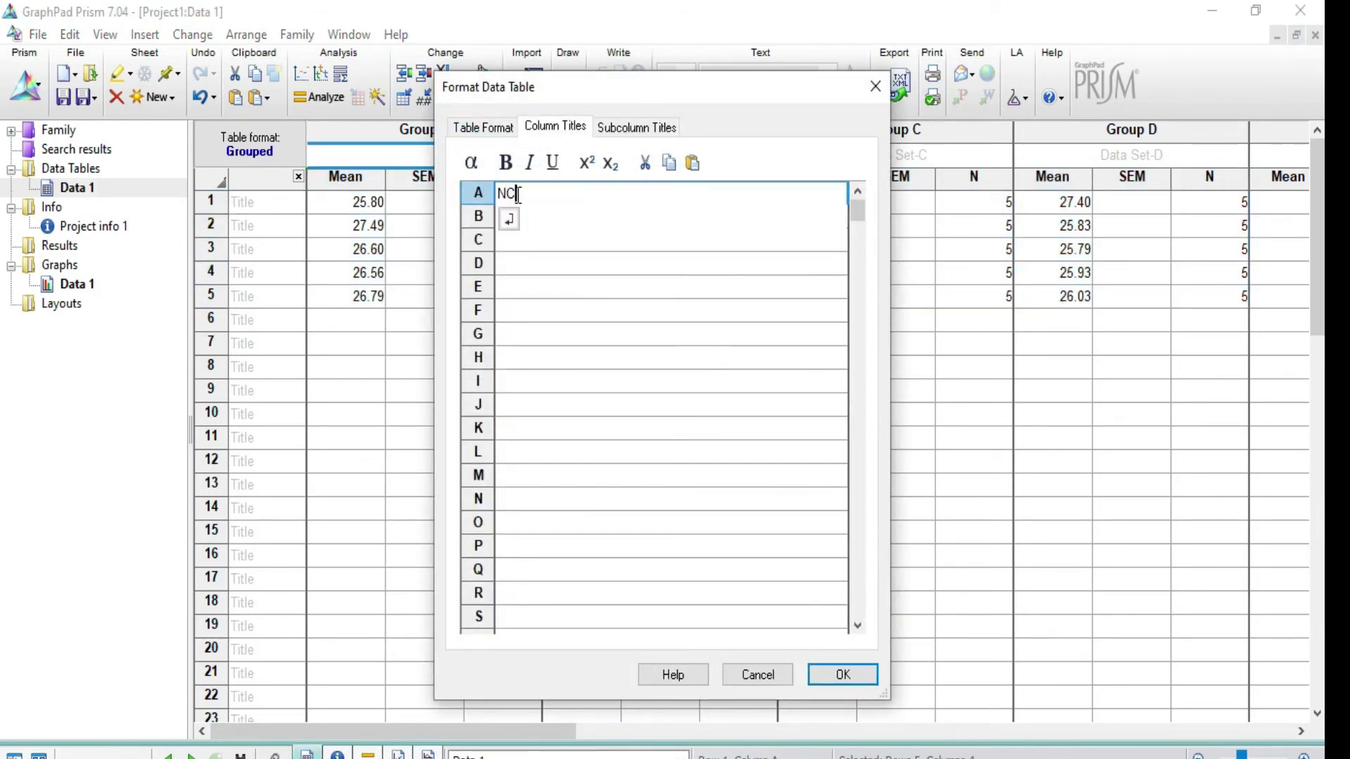
left_click(534, 258)
left_click(518, 217)
type("DC")
left_click(518, 308)
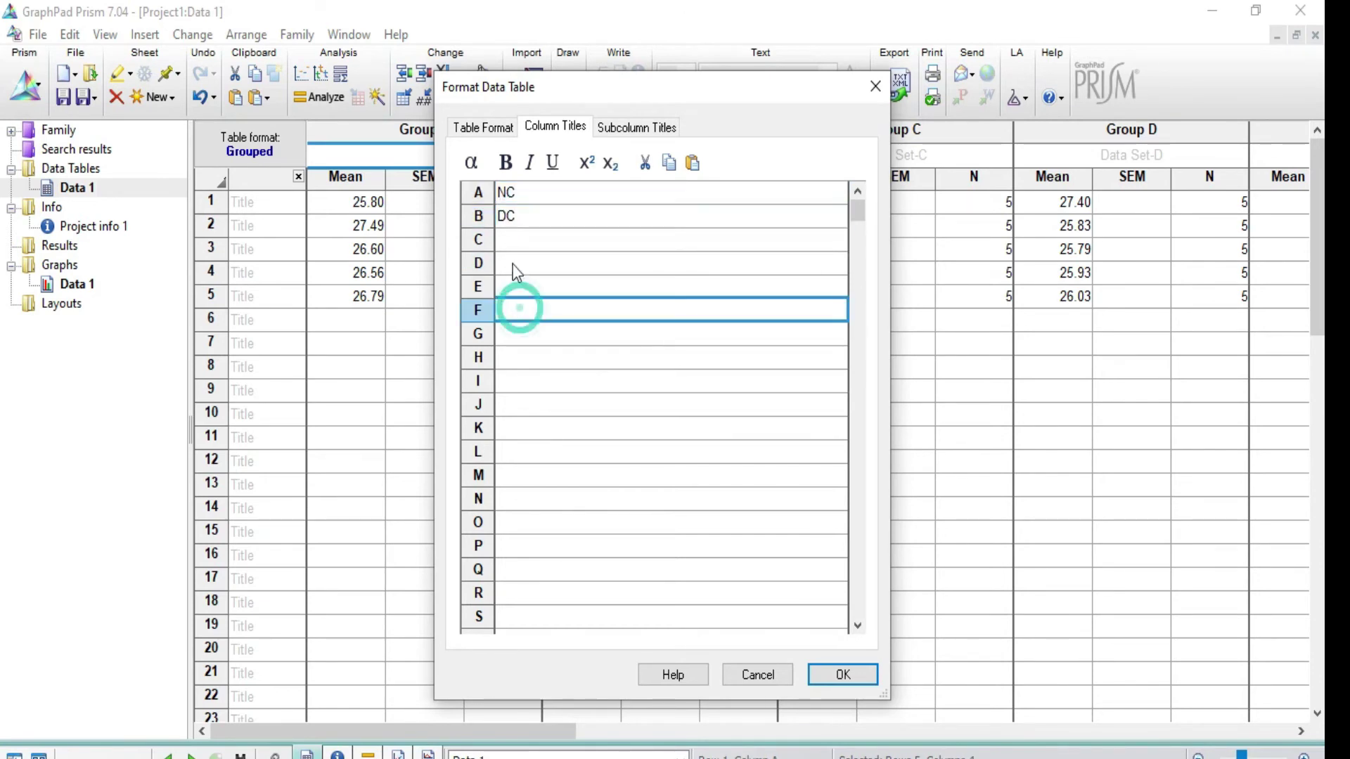
Step: Set the column titles of data sets C and D to STD and TRTMNT and apply the titles to the table
left_click(512, 236)
type("STD")
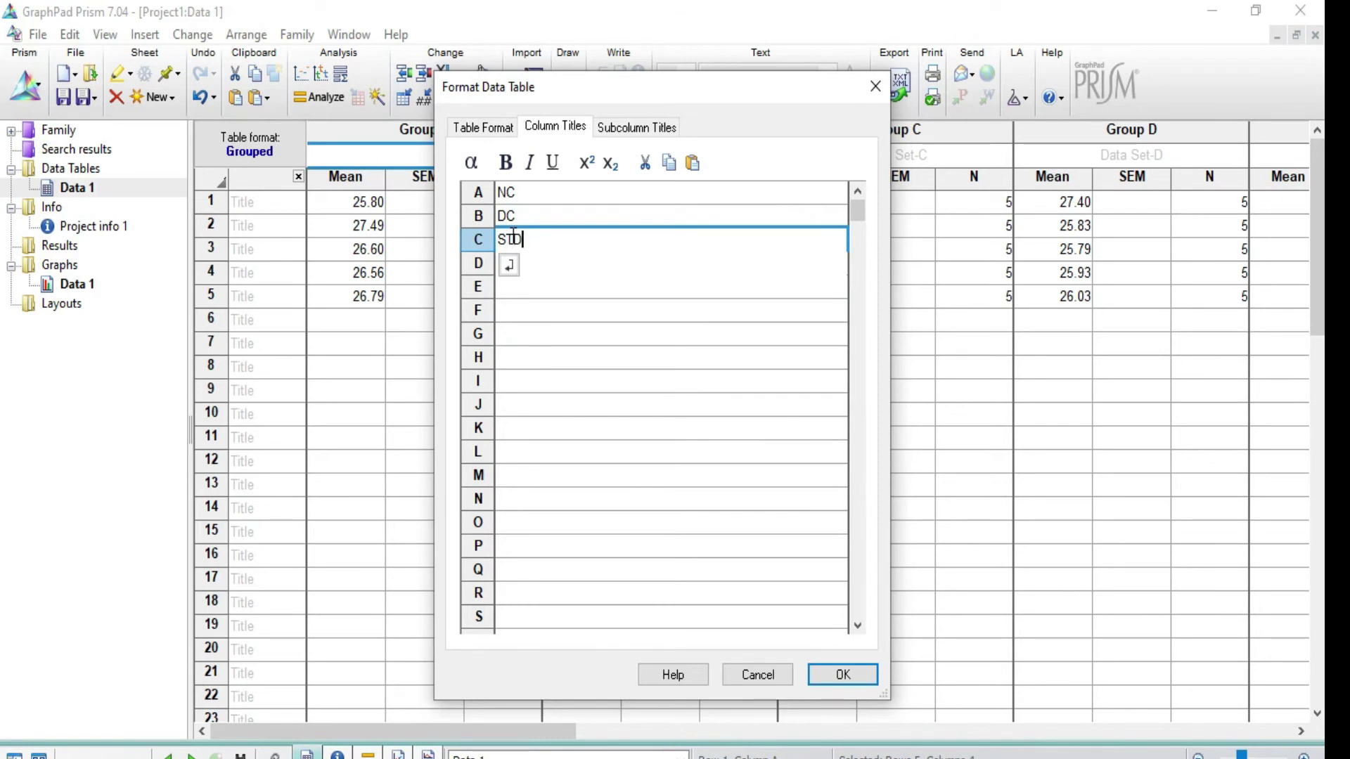
left_click(512, 333)
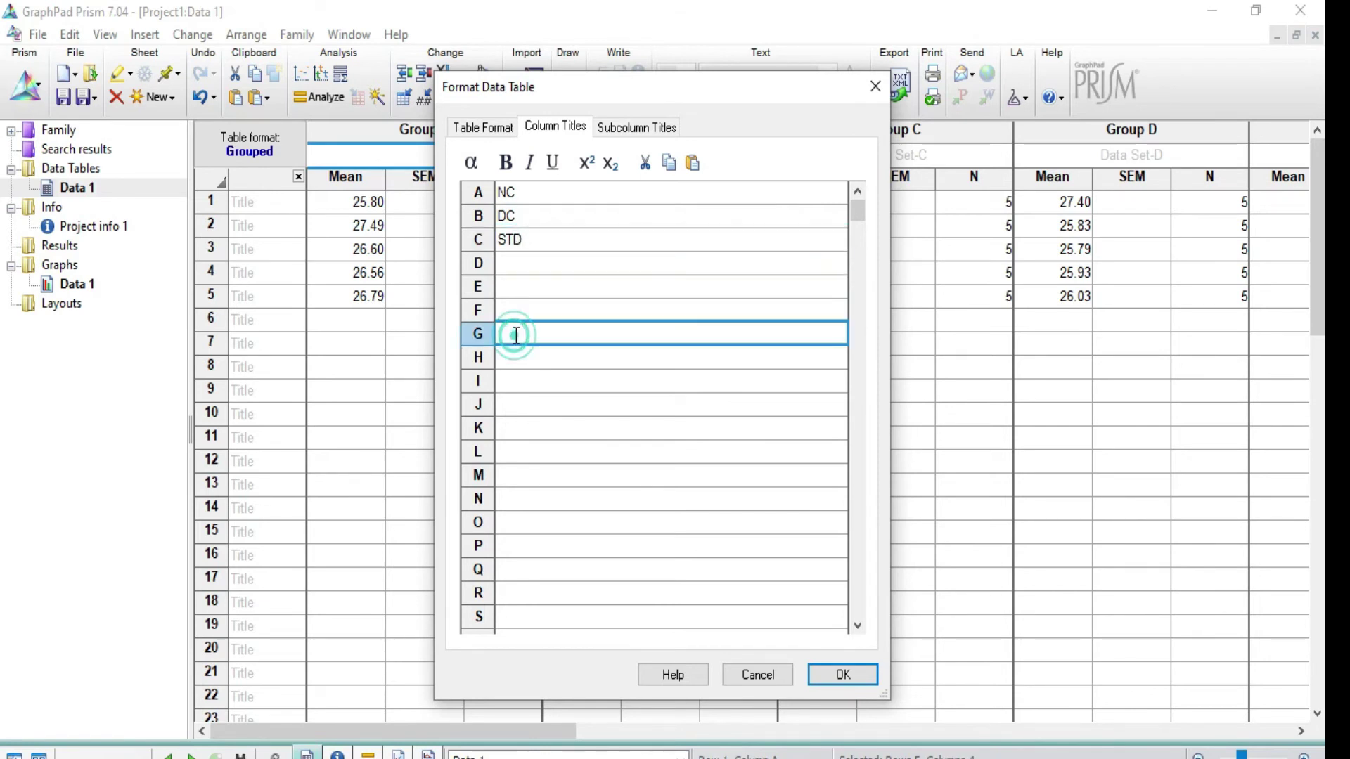
left_click(515, 265)
type("TRTM")
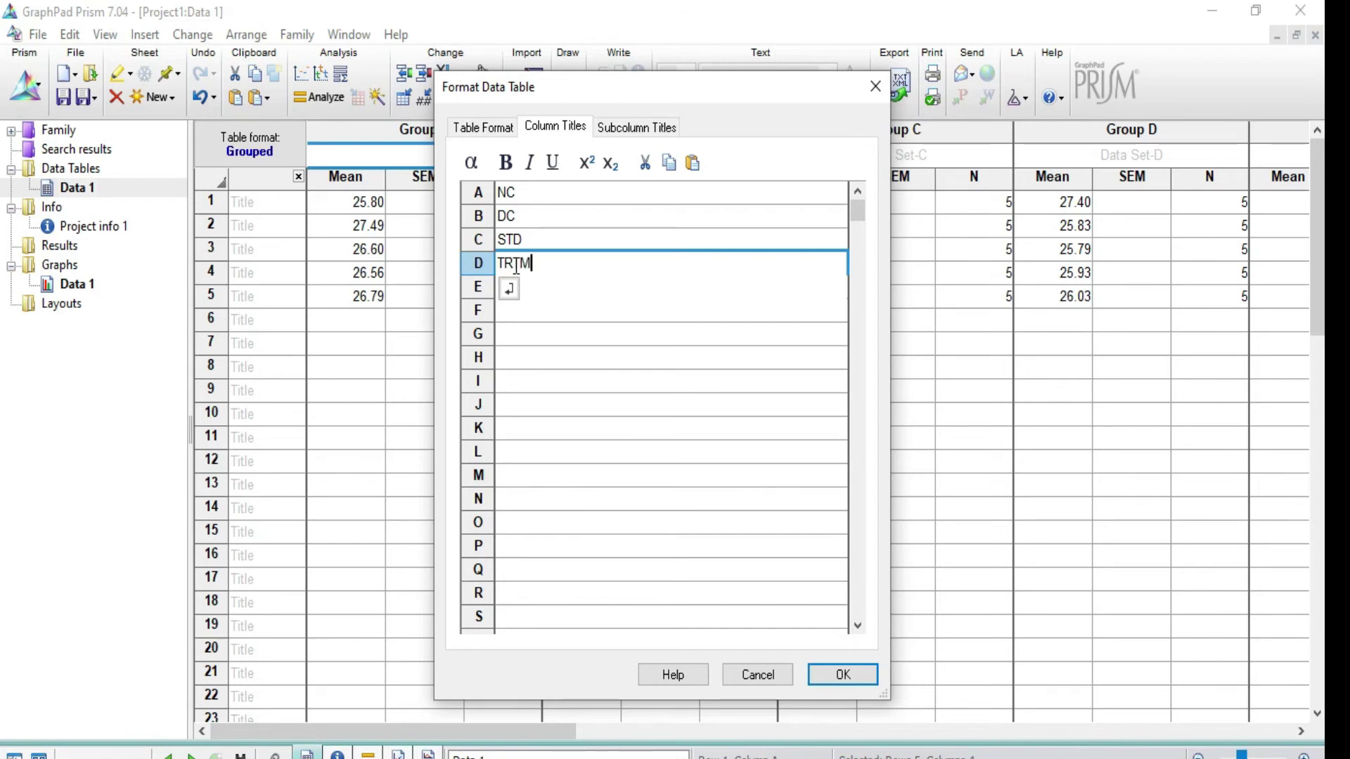
type("NT")
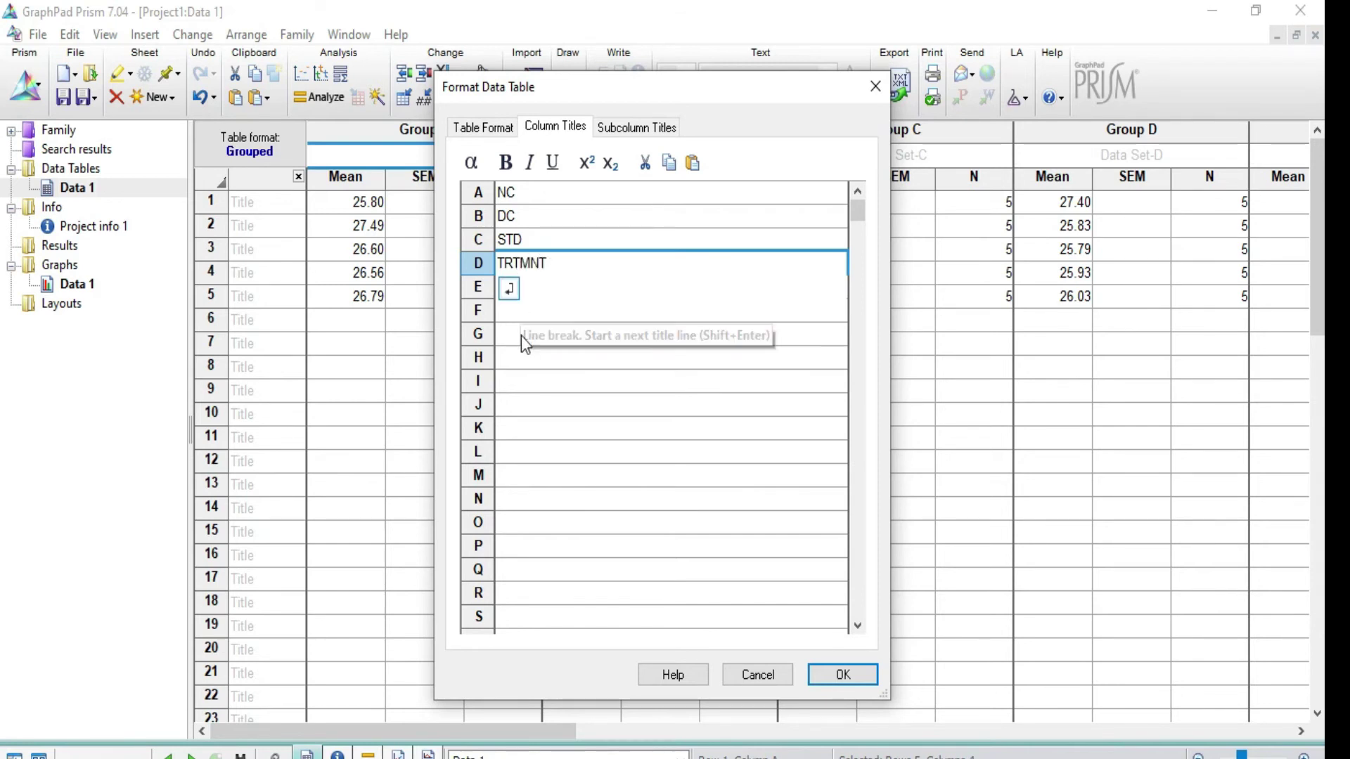
left_click(520, 335)
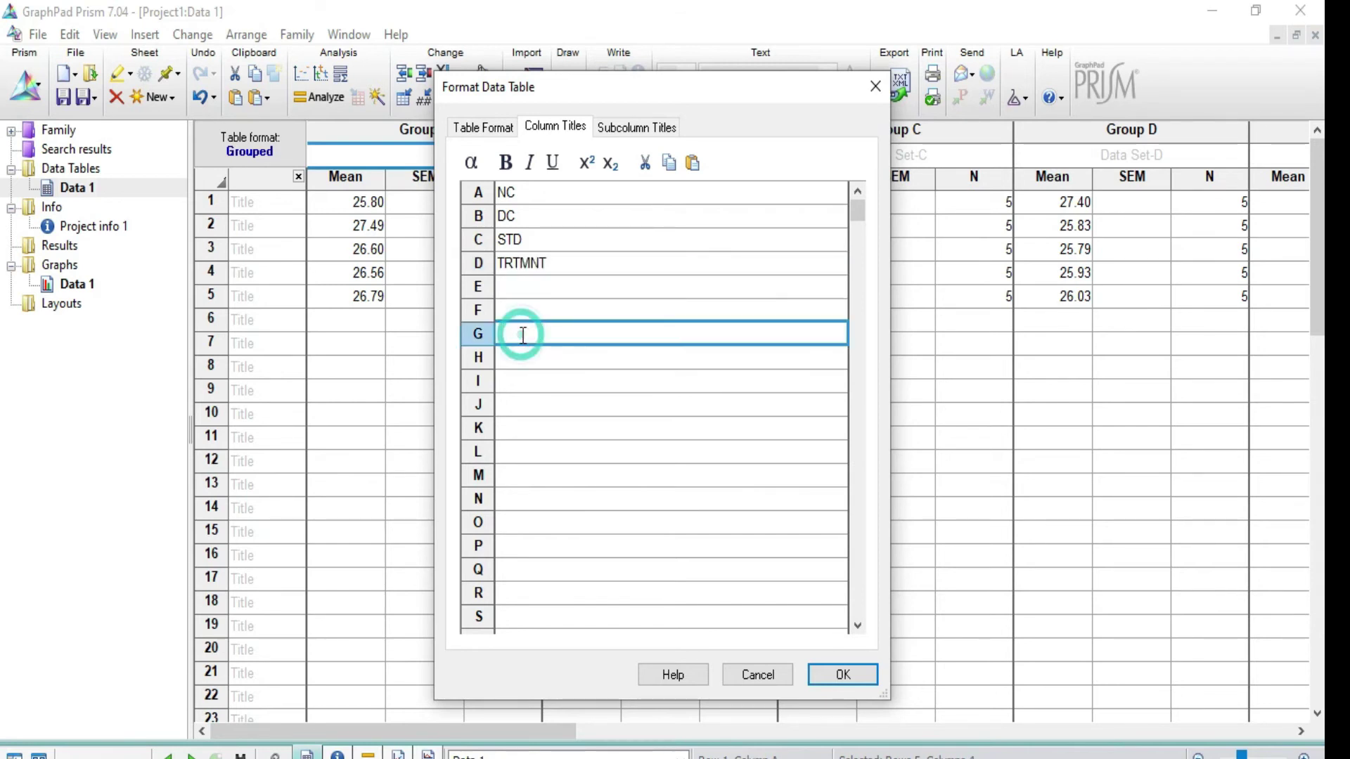
left_click(828, 675)
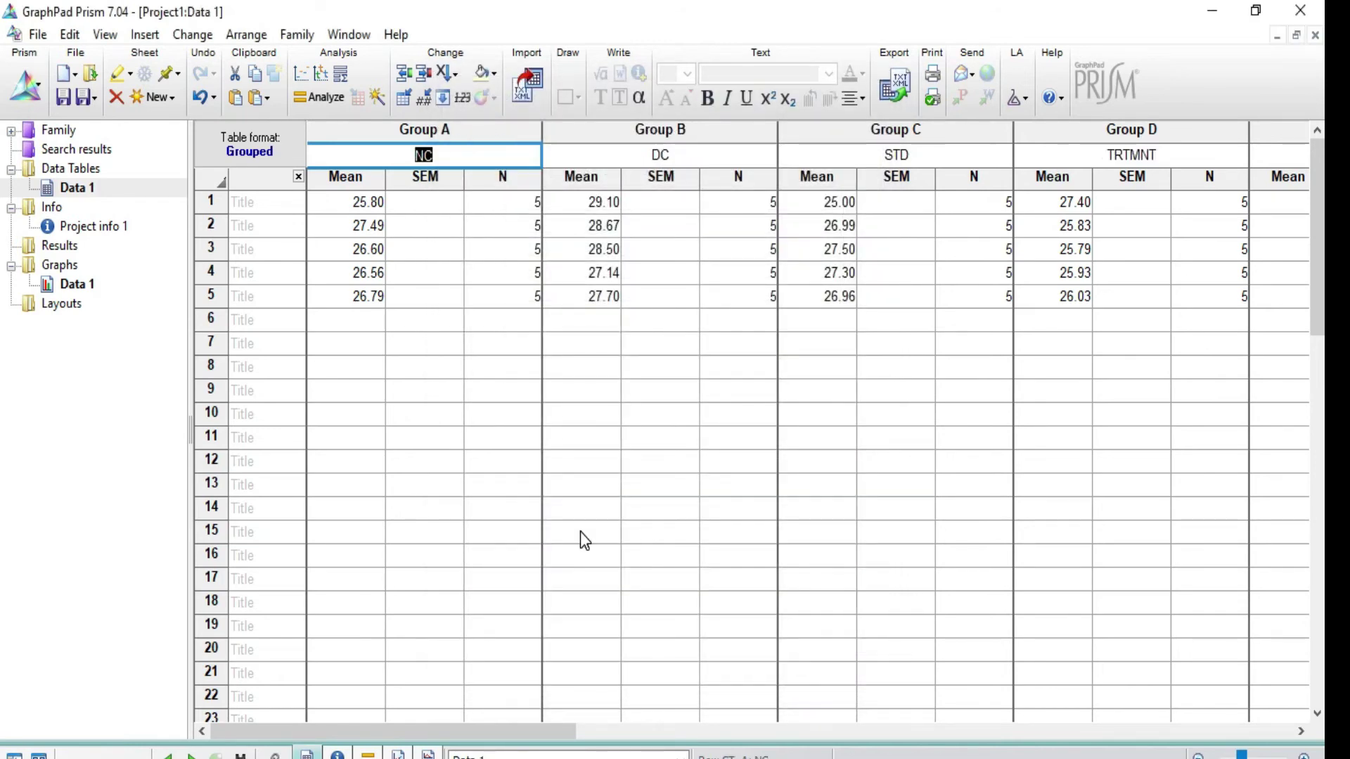
Step: Switch to the Feed Data workbook in Excel and copy the Day-1 to Day-28 labels in F57:F61
left_click(259, 202)
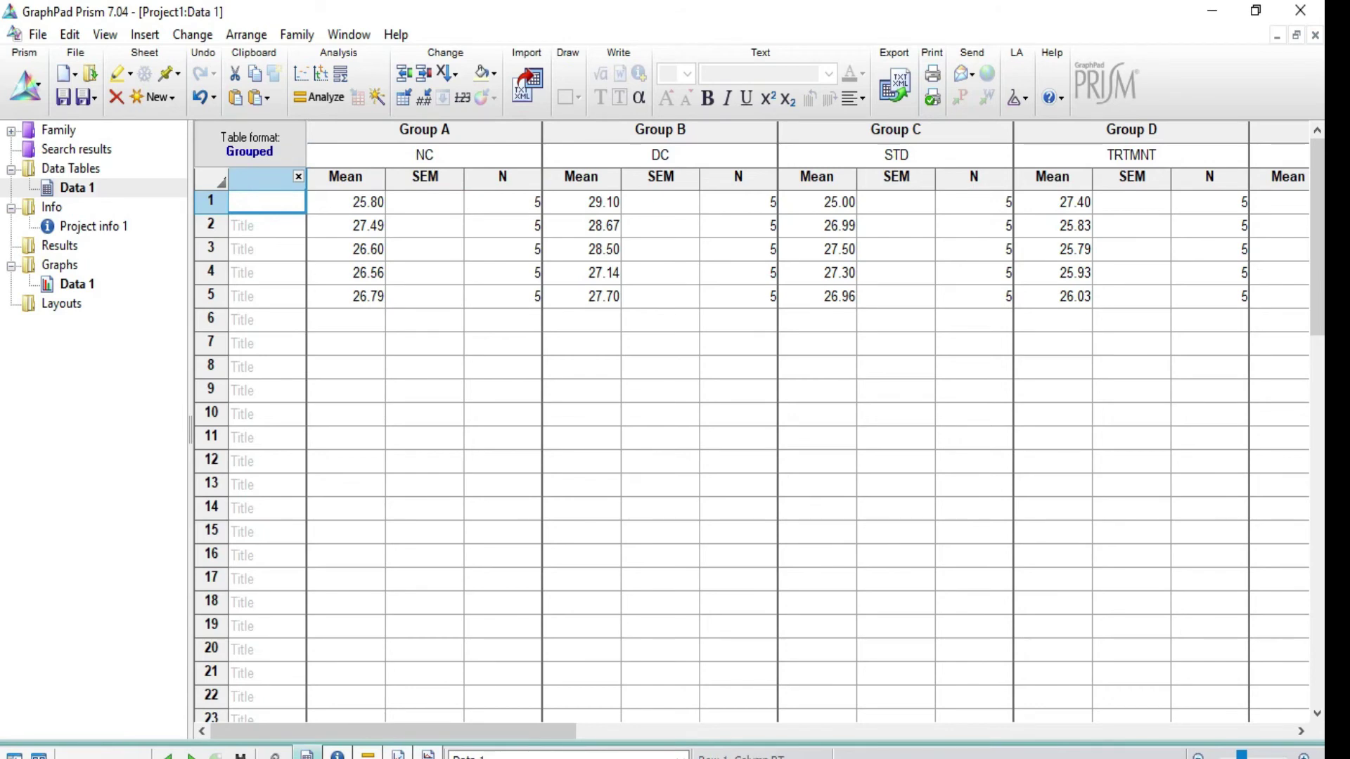
mouse_move(831, 758)
left_click(802, 724)
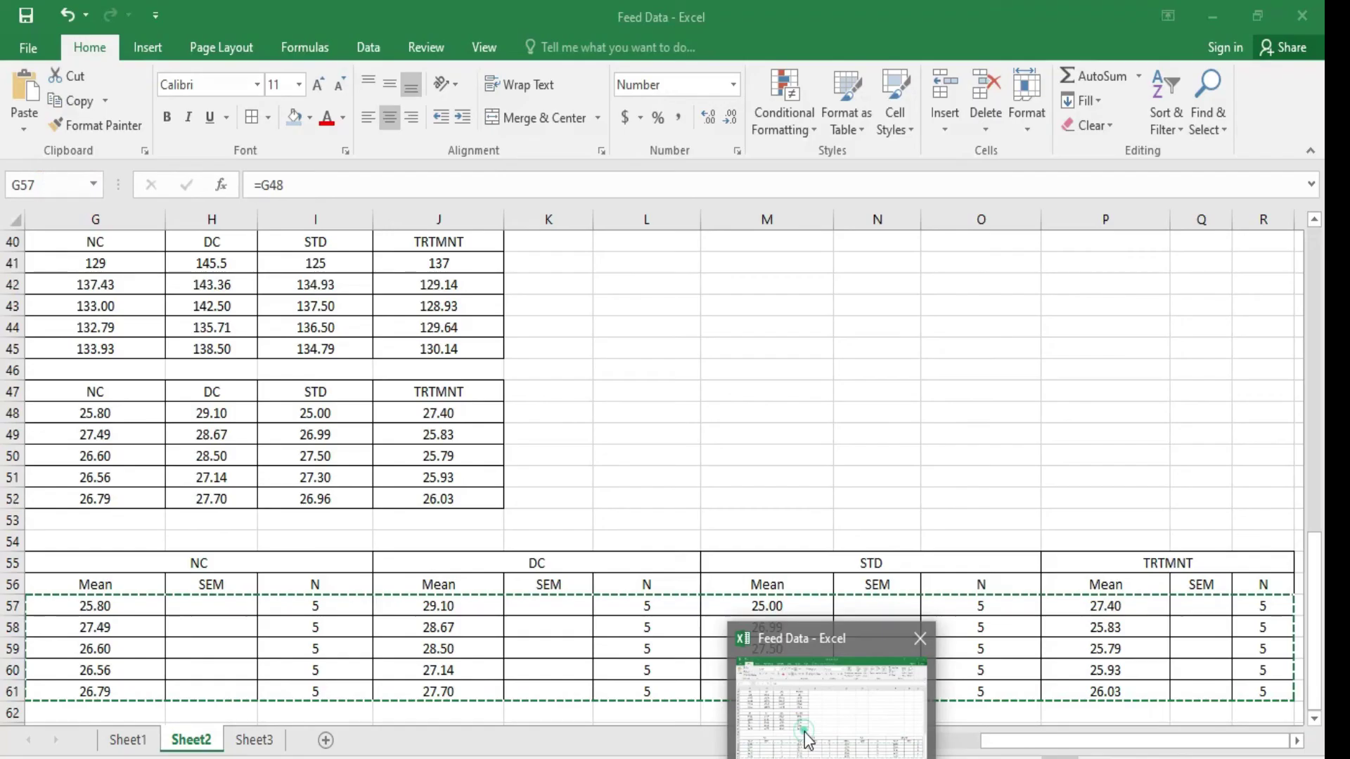
left_click(245, 663)
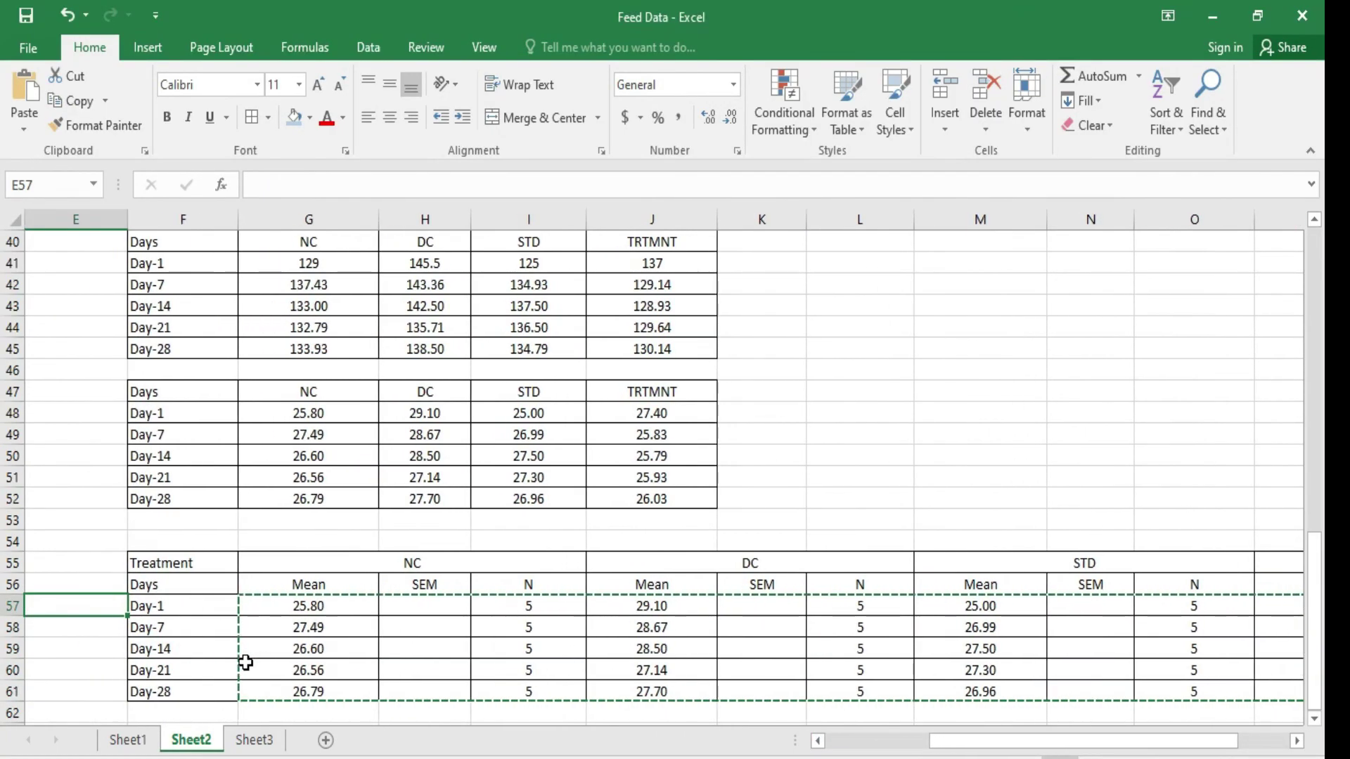
left_click(243, 608)
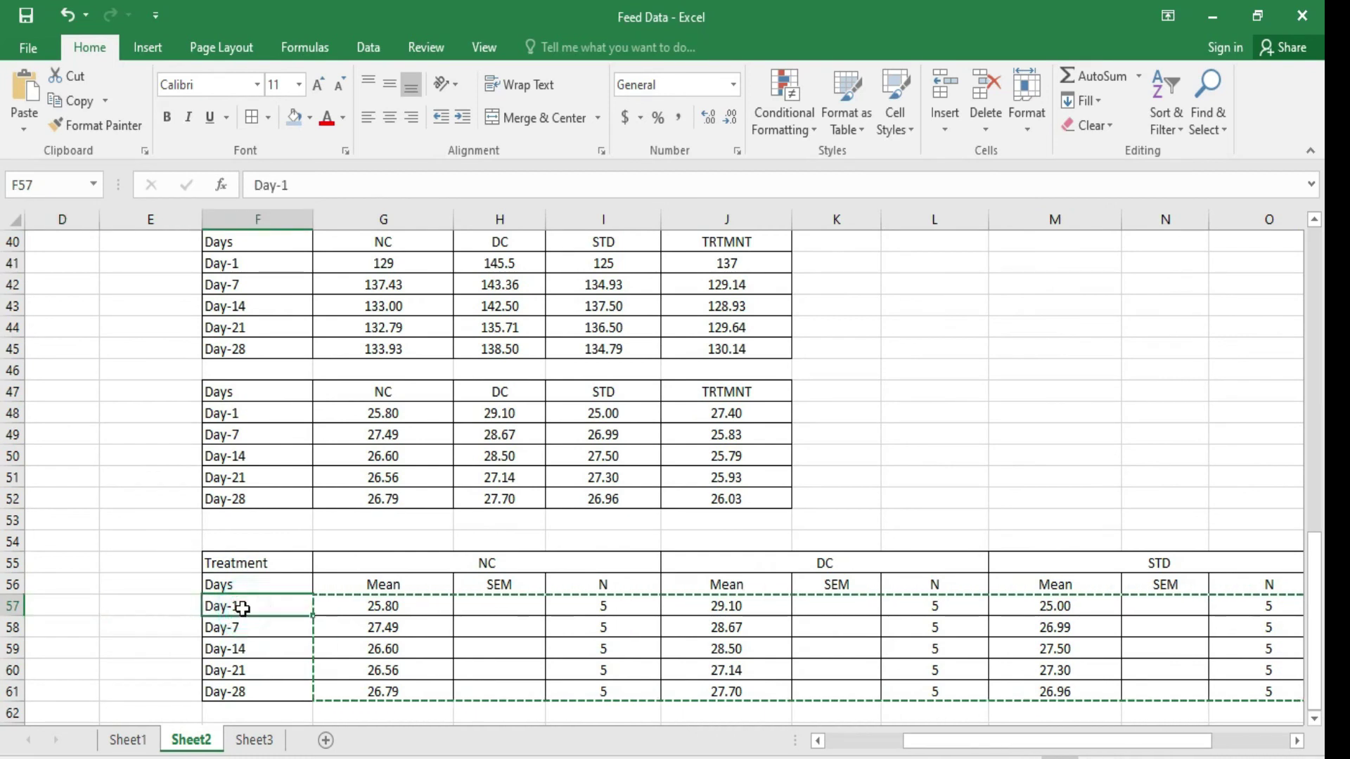
key("shift+Down")
key("shift+Down")
key("shift+Down")
key("shift+Down")
key("ctrl+c")
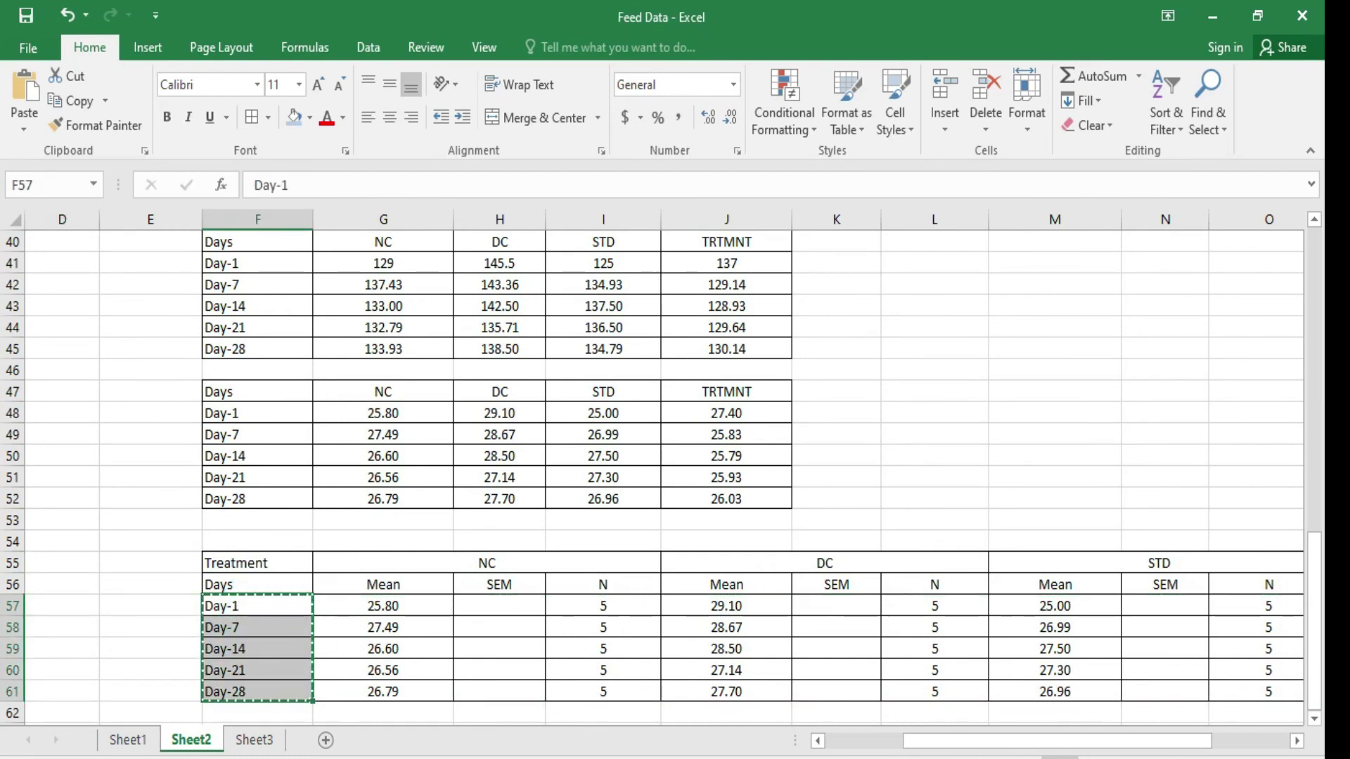
Step: Switch back to GraphPad Prism and paste the copied day labels as row titles, starting at row 1
key("alt+Tab")
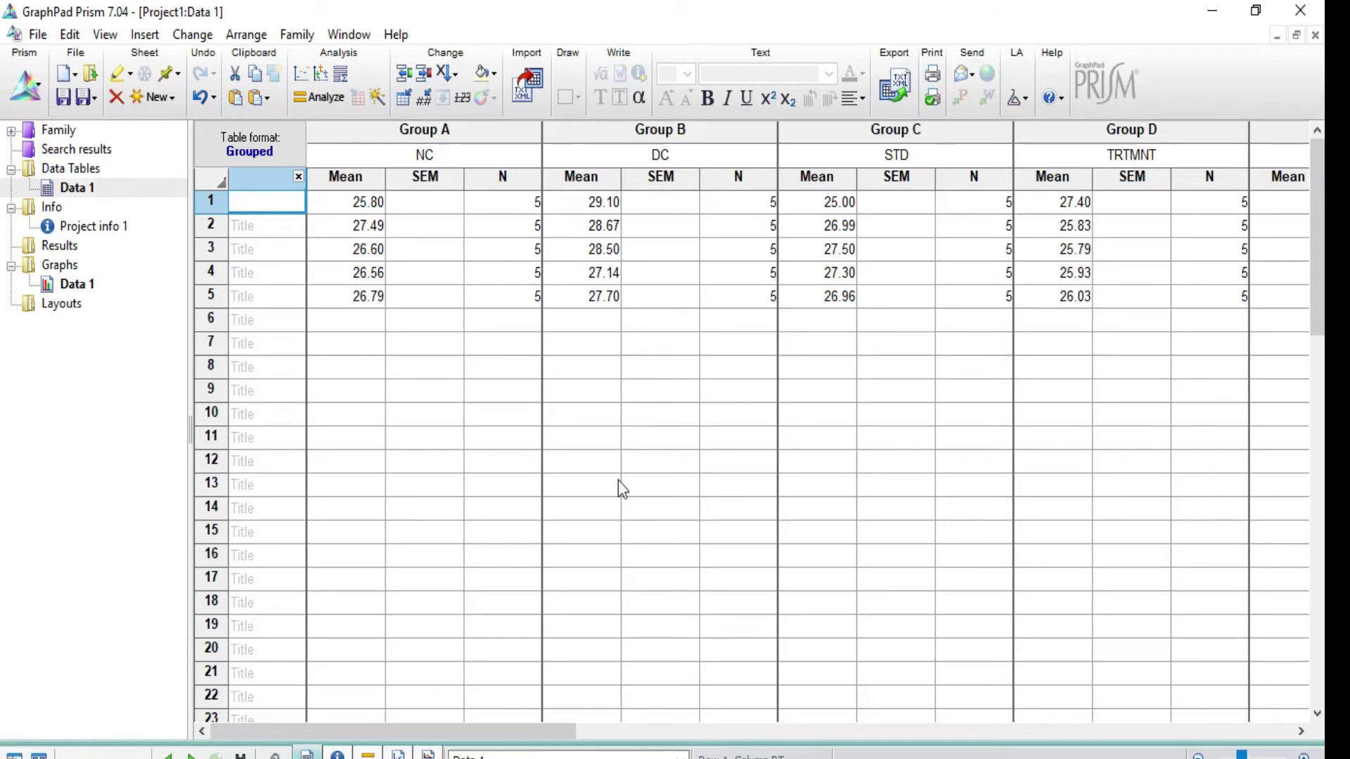
left_click(289, 200)
key("ctrl+v")
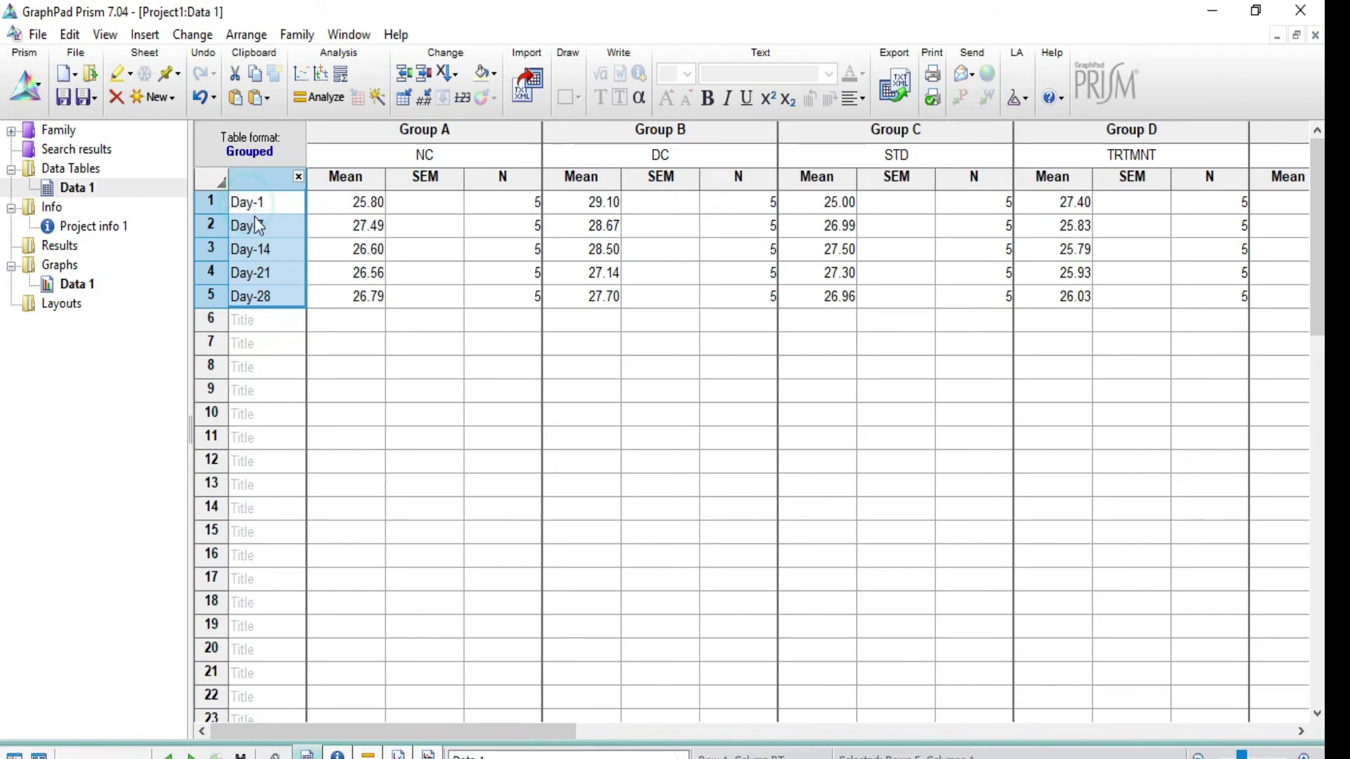
left_click(290, 320)
Step: Shorten the titles of rows 1 and 2 to D-1 and D-7
left_click(255, 200)
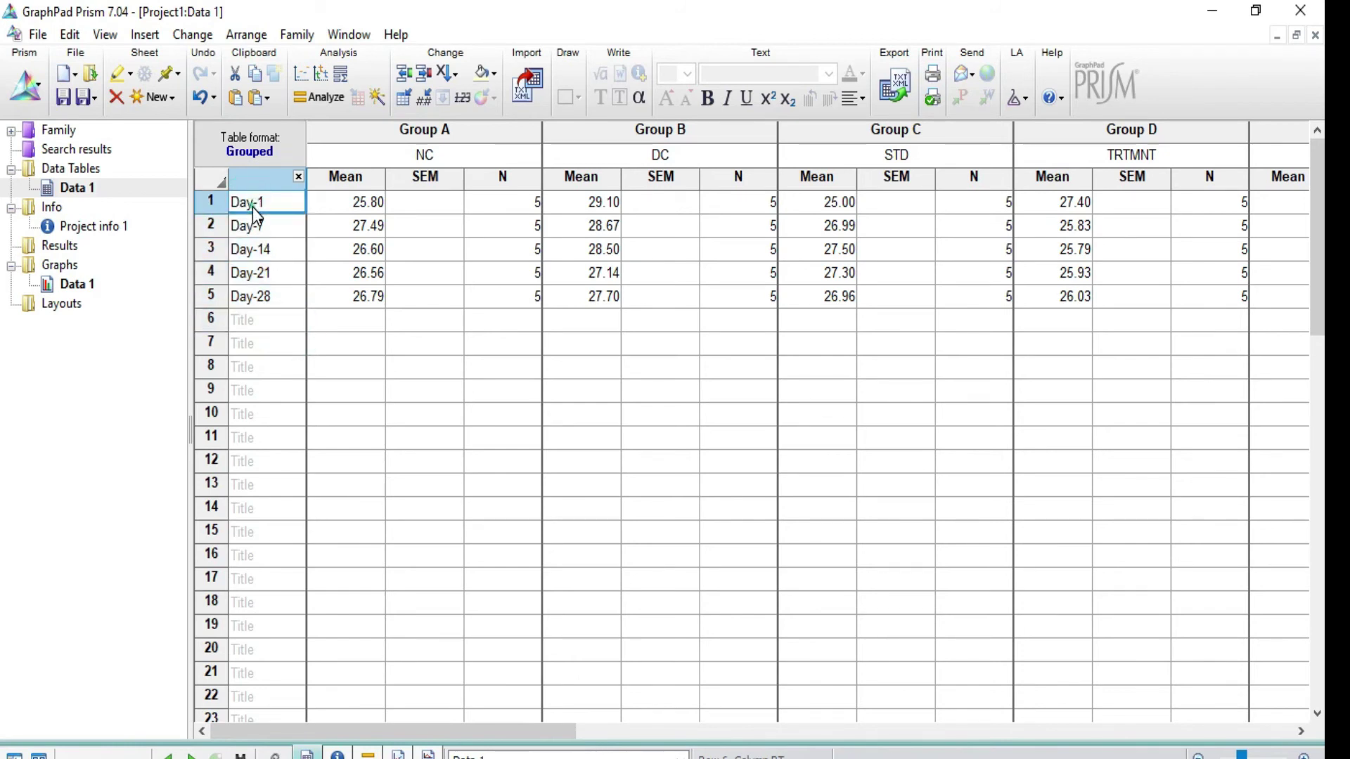
left_click(254, 202)
key("BackSpace")
key("BackSpace")
key("BackSpace")
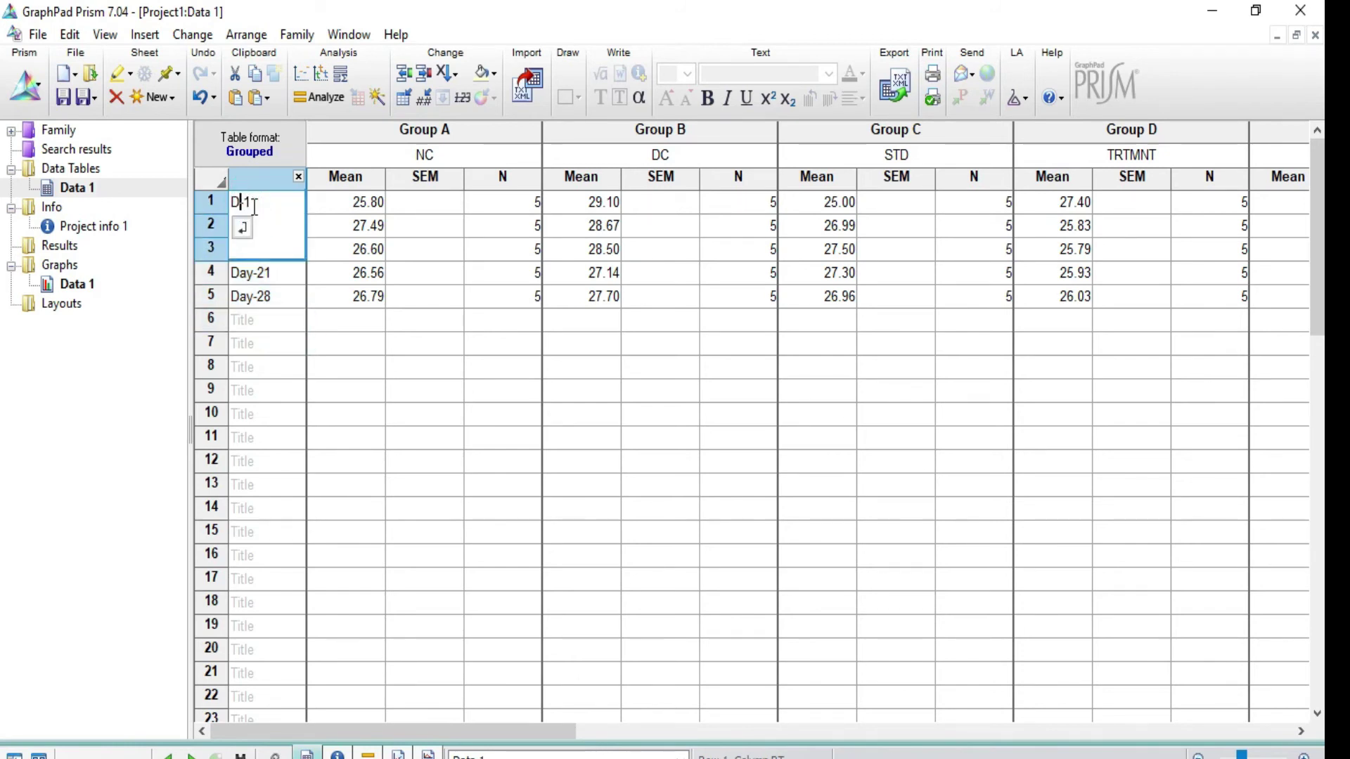
left_click(280, 338)
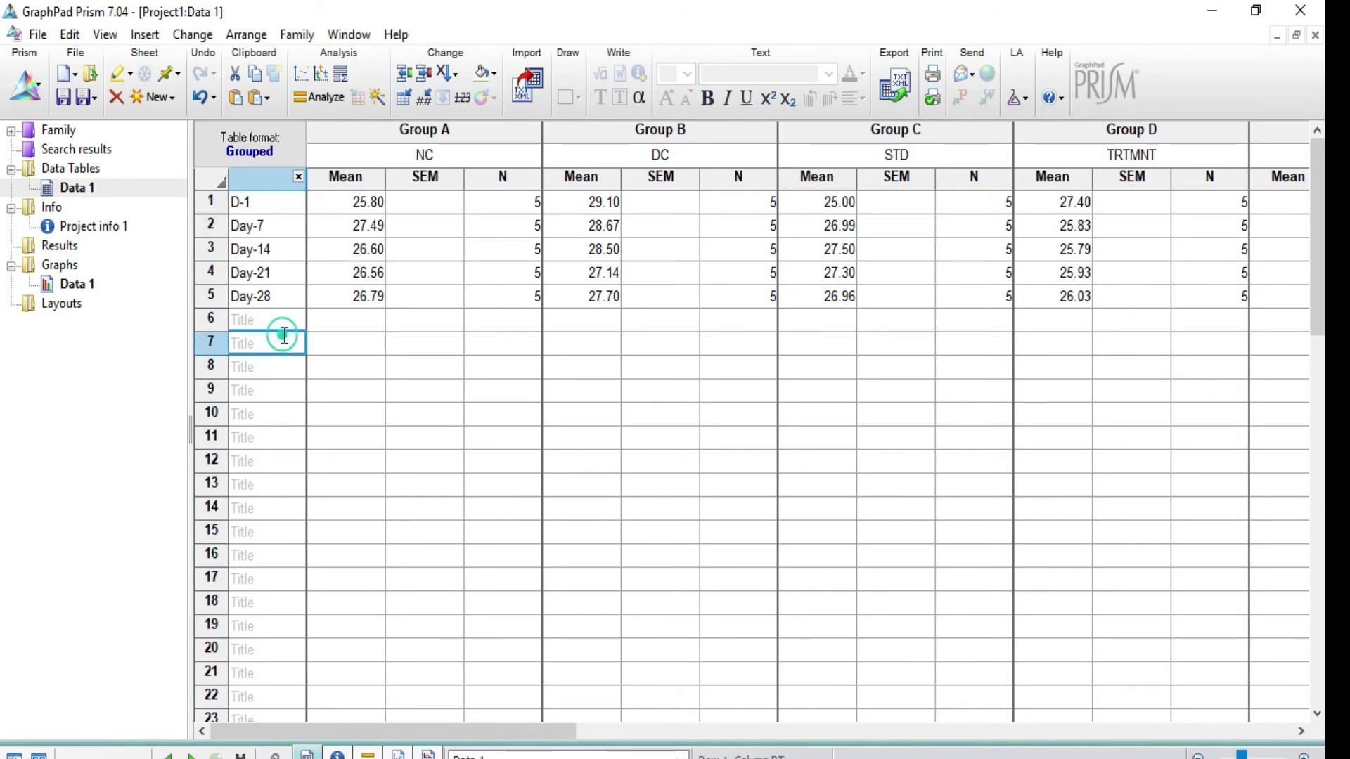
left_click(253, 230)
double_click(253, 230)
key("BackSpace")
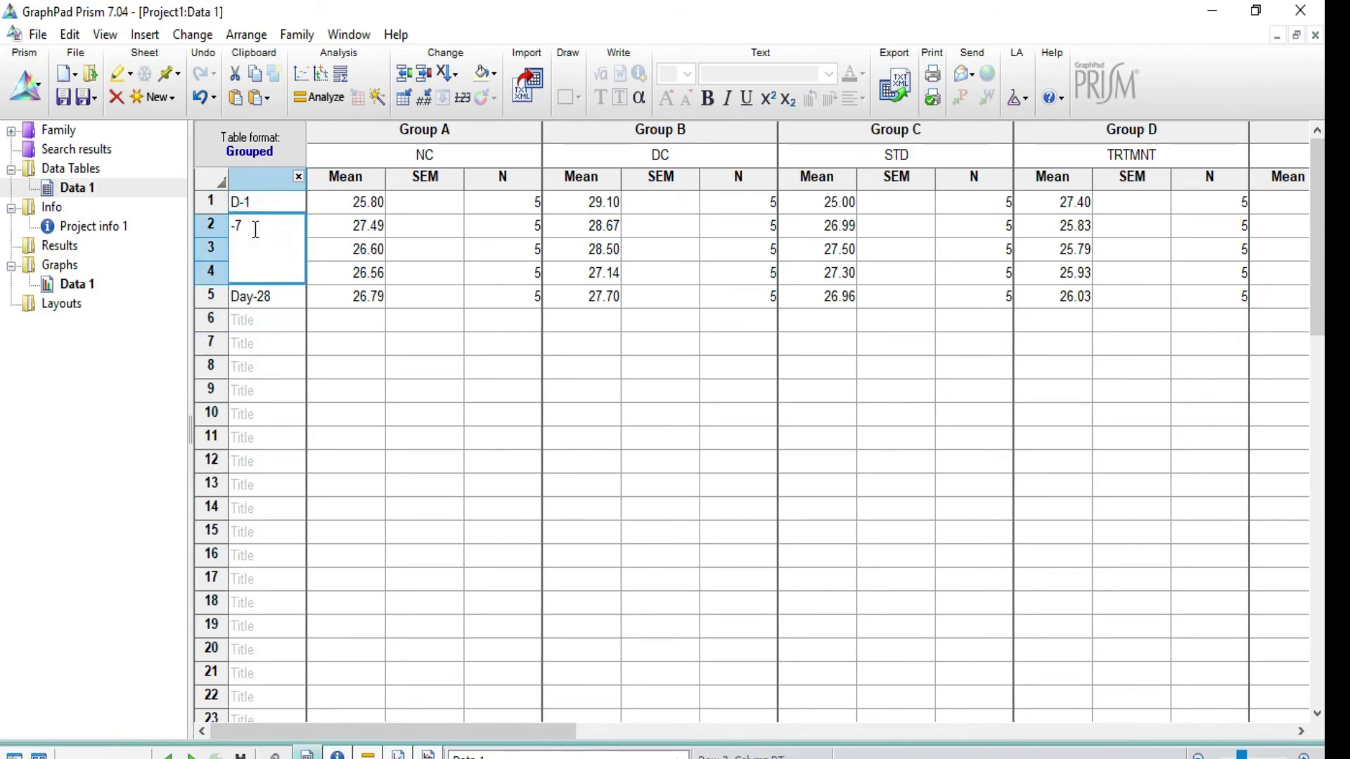
type("D")
left_click(288, 365)
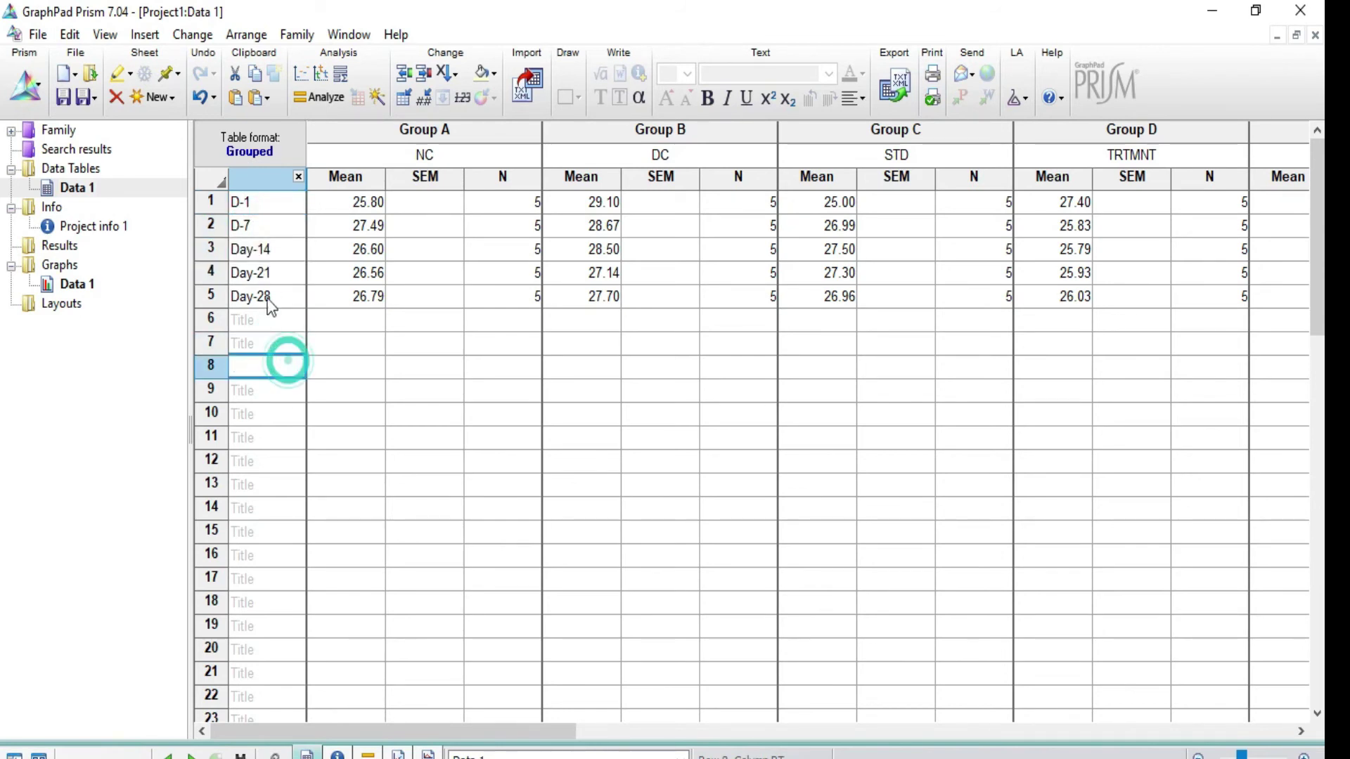
Step: Shorten the titles of rows 3 and 4 to D-14 and D-21
double_click(253, 247)
type("D")
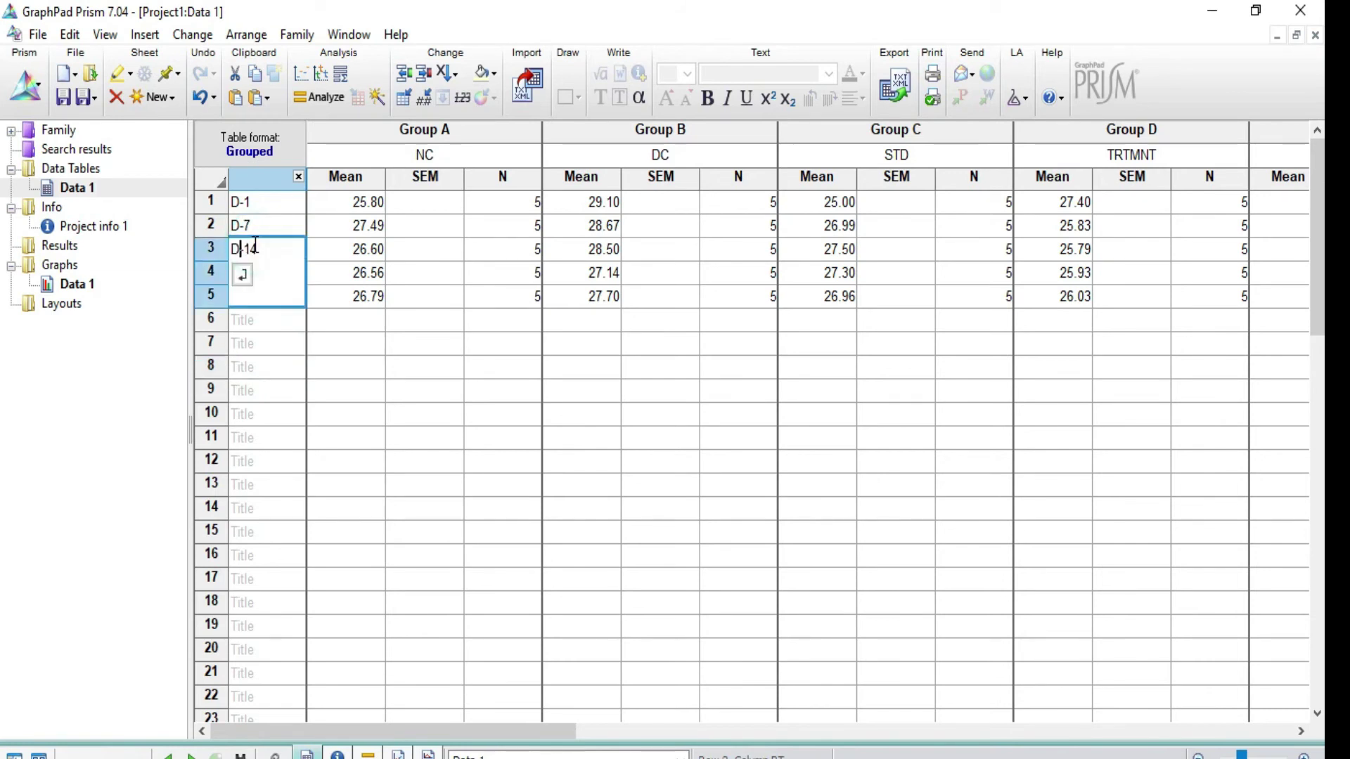
left_click(268, 364)
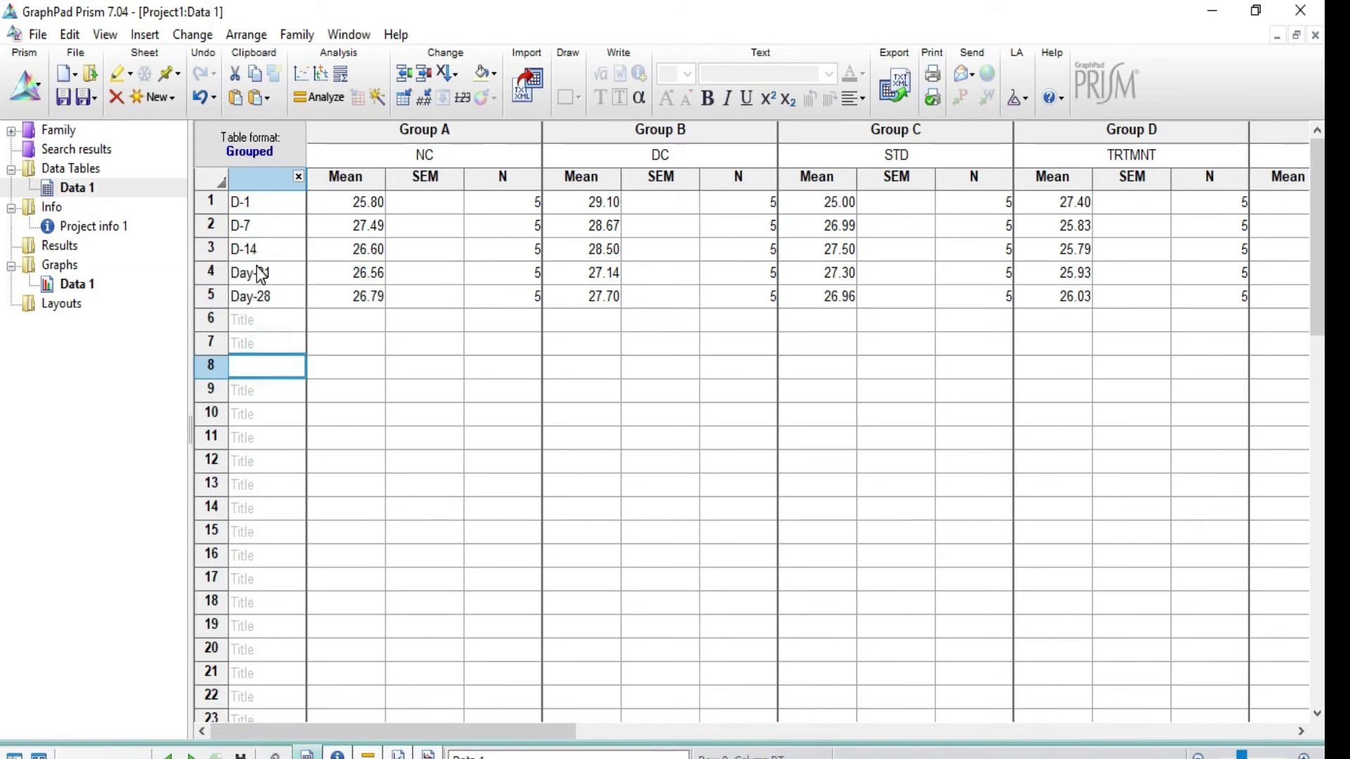
double_click(258, 270)
double_click(242, 273)
type("D")
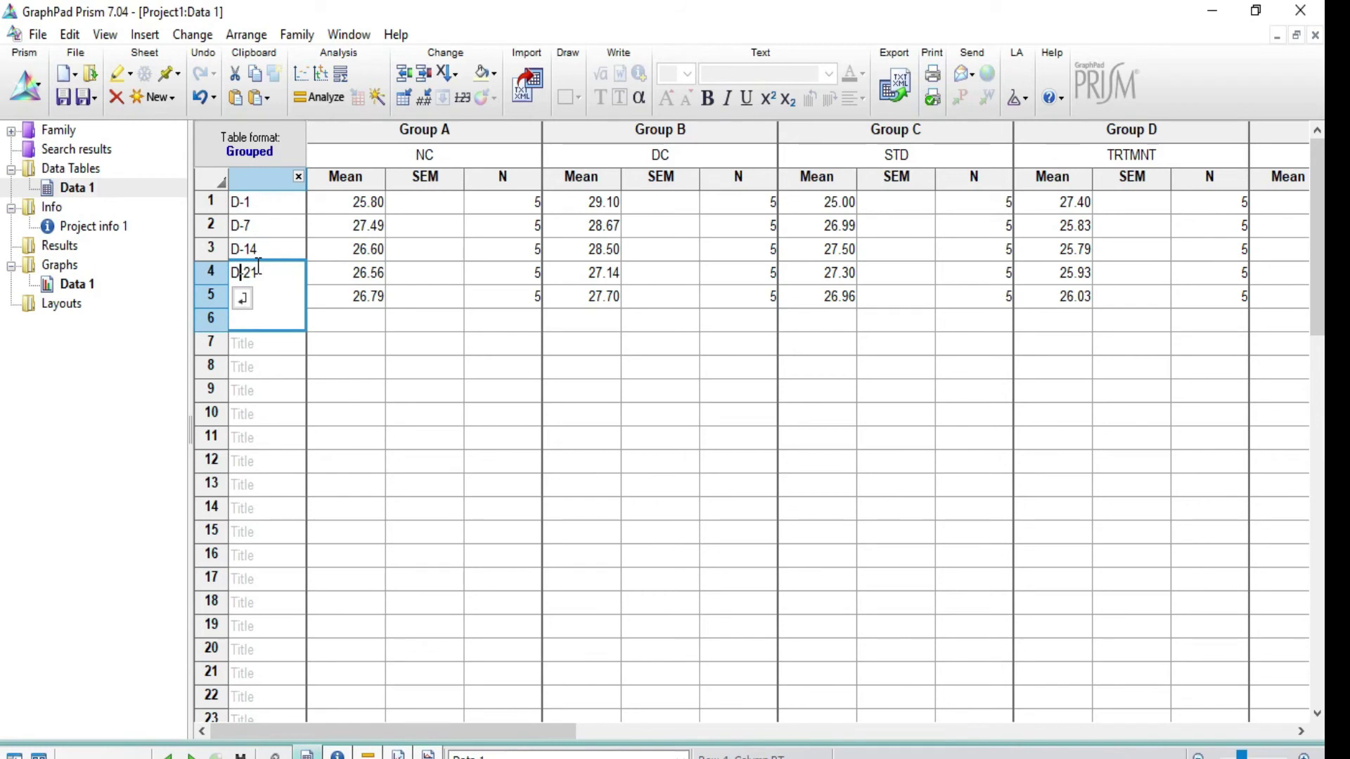
left_click(270, 390)
Step: Shorten the title of row 5 to D-28
left_click(255, 298)
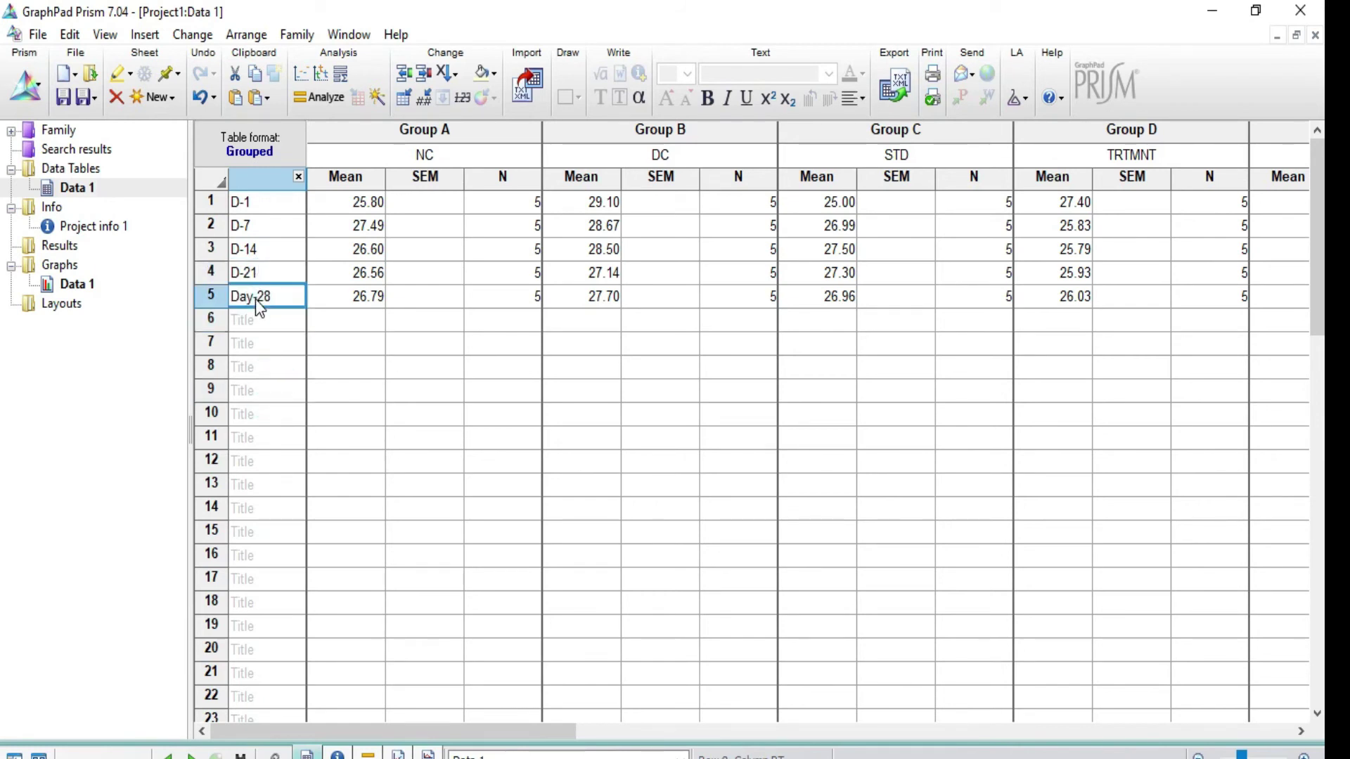
left_click(255, 298)
key("BackSpace")
key("BackSpace")
left_click(344, 368)
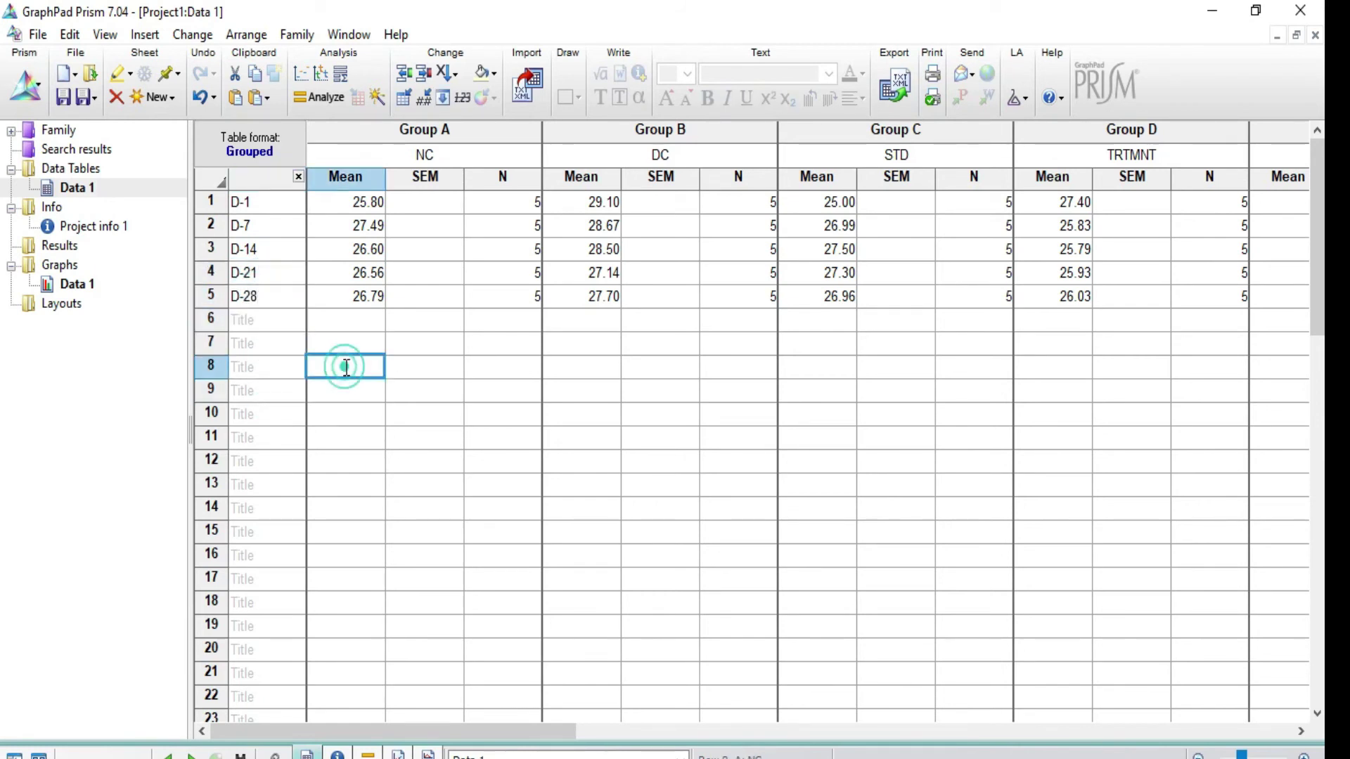
Step: Run a regular two-way ANOVA on all four data sets, comparing cell means regardless of rows and columns with the Tukey test
left_click(519, 375)
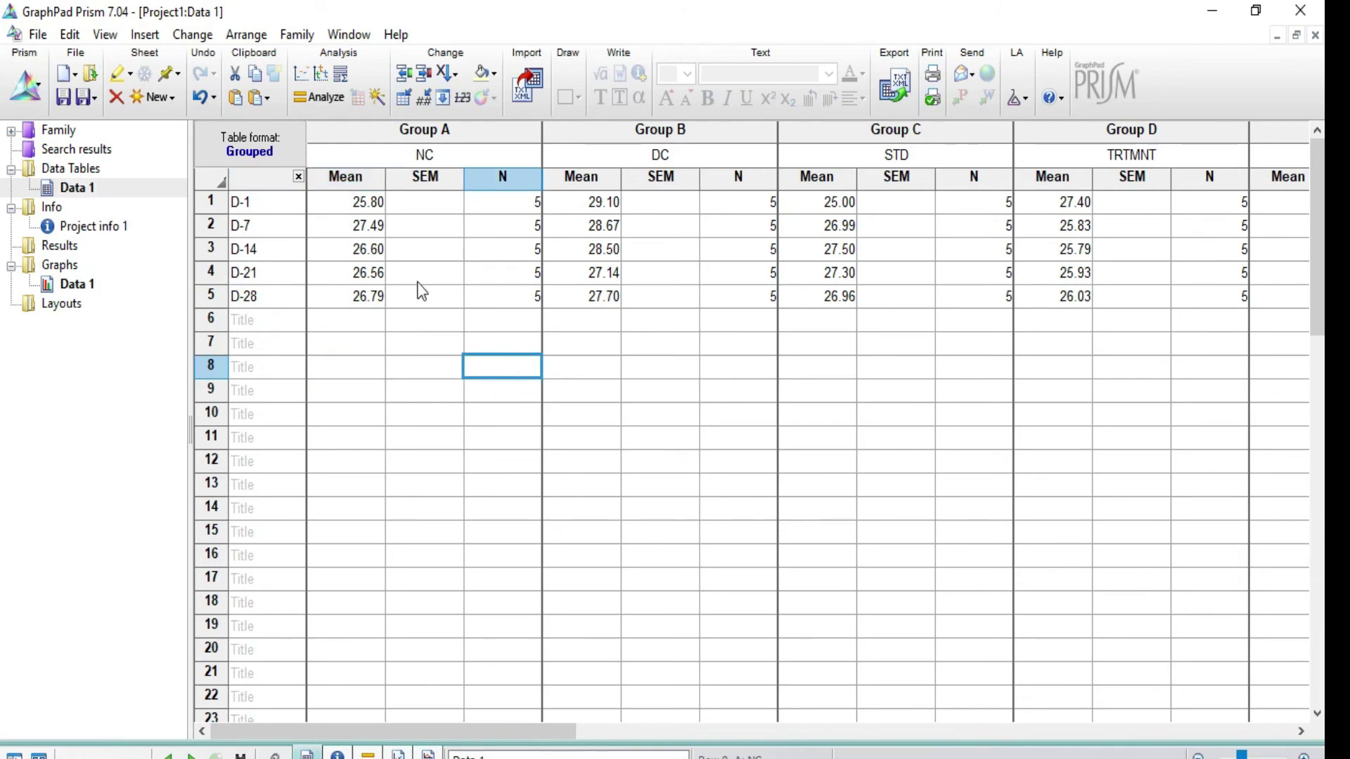
left_click(317, 100)
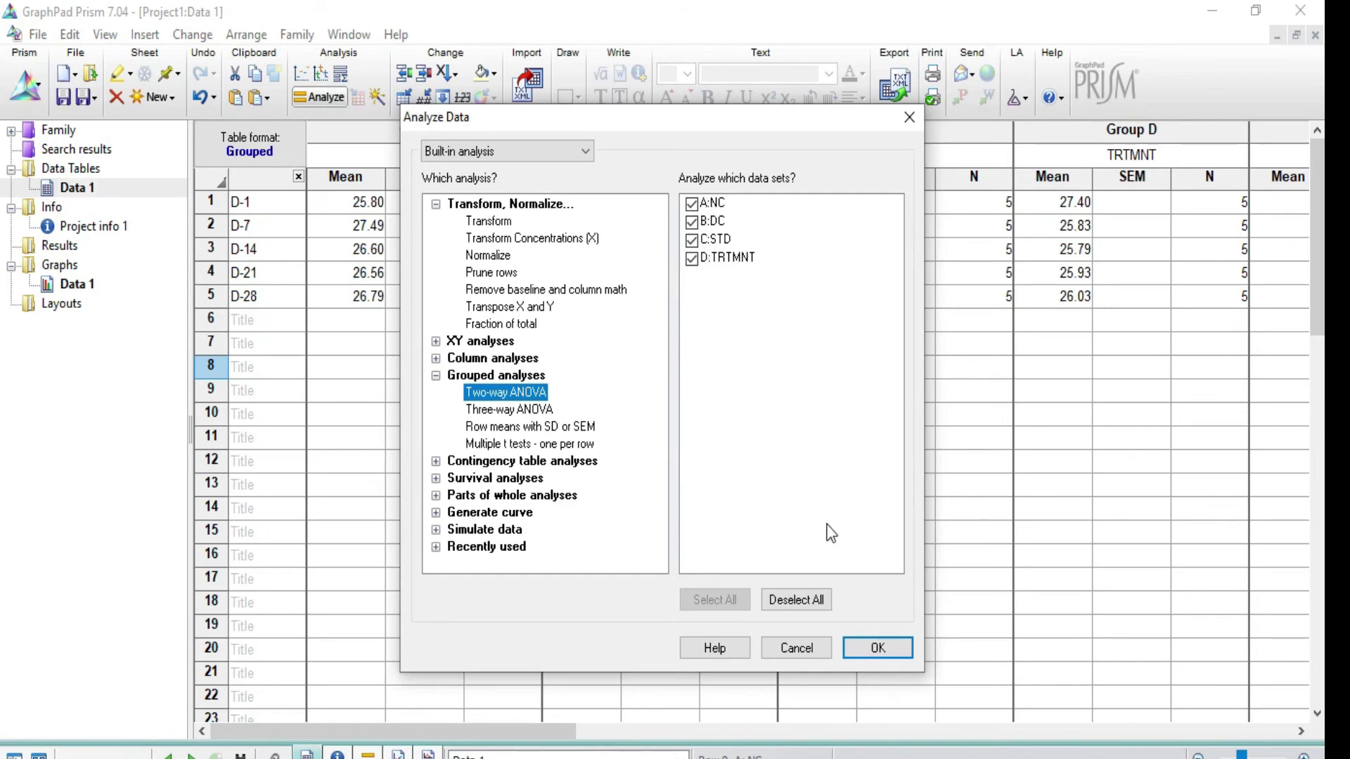
left_click(875, 650)
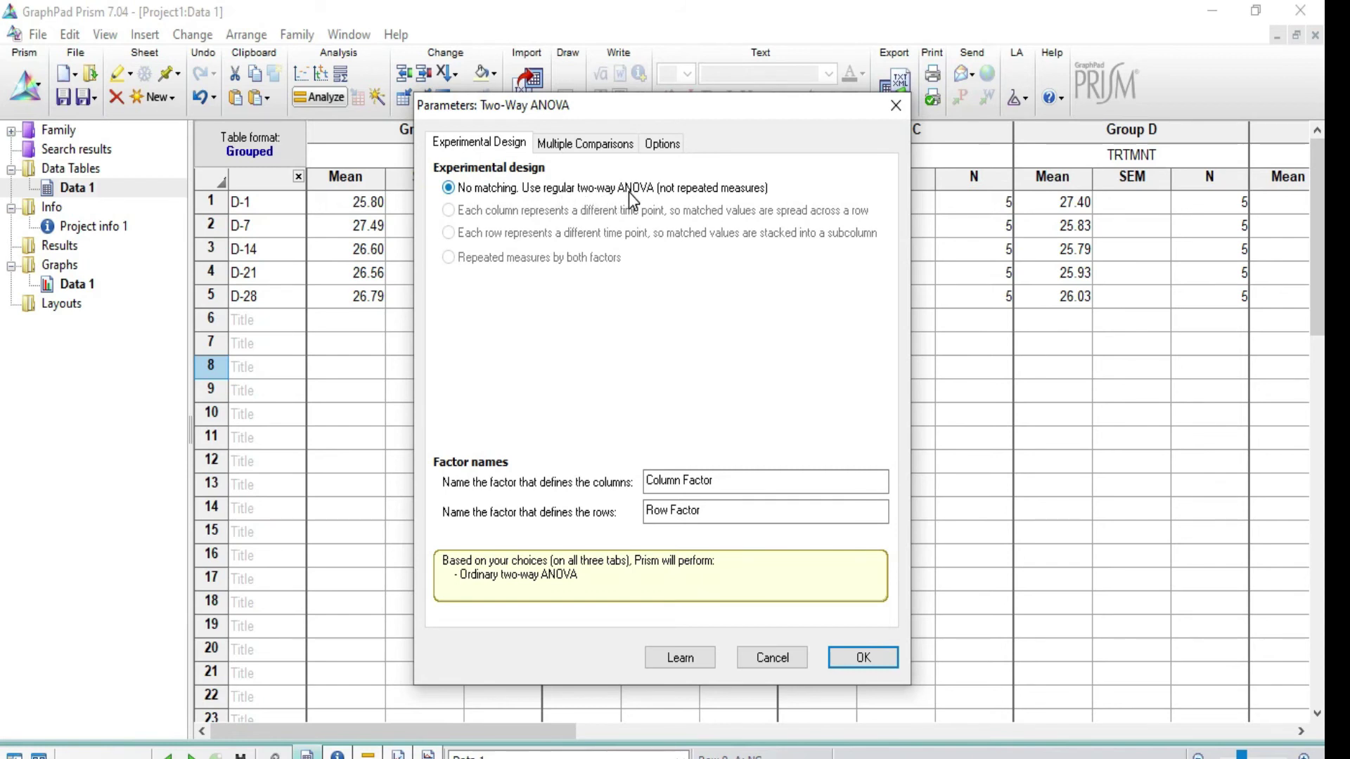
left_click(573, 144)
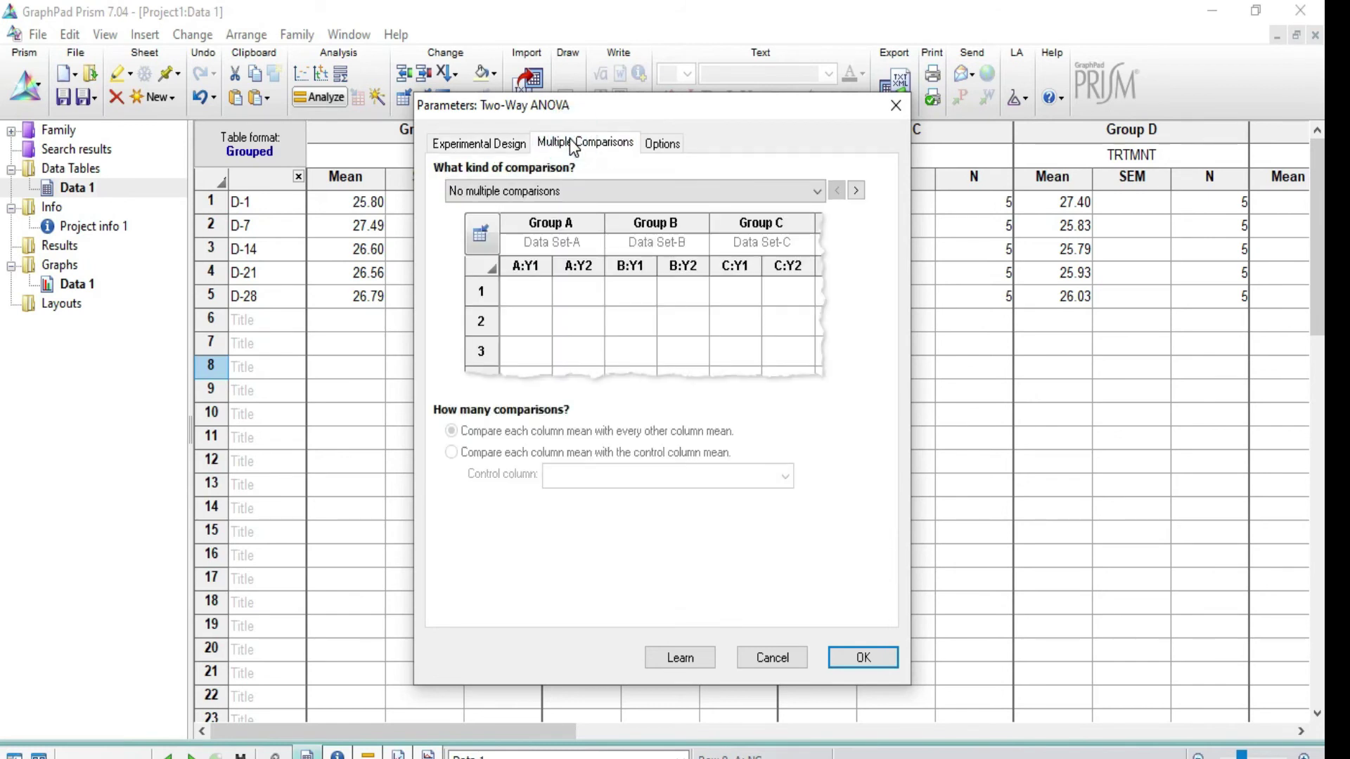
left_click(564, 200)
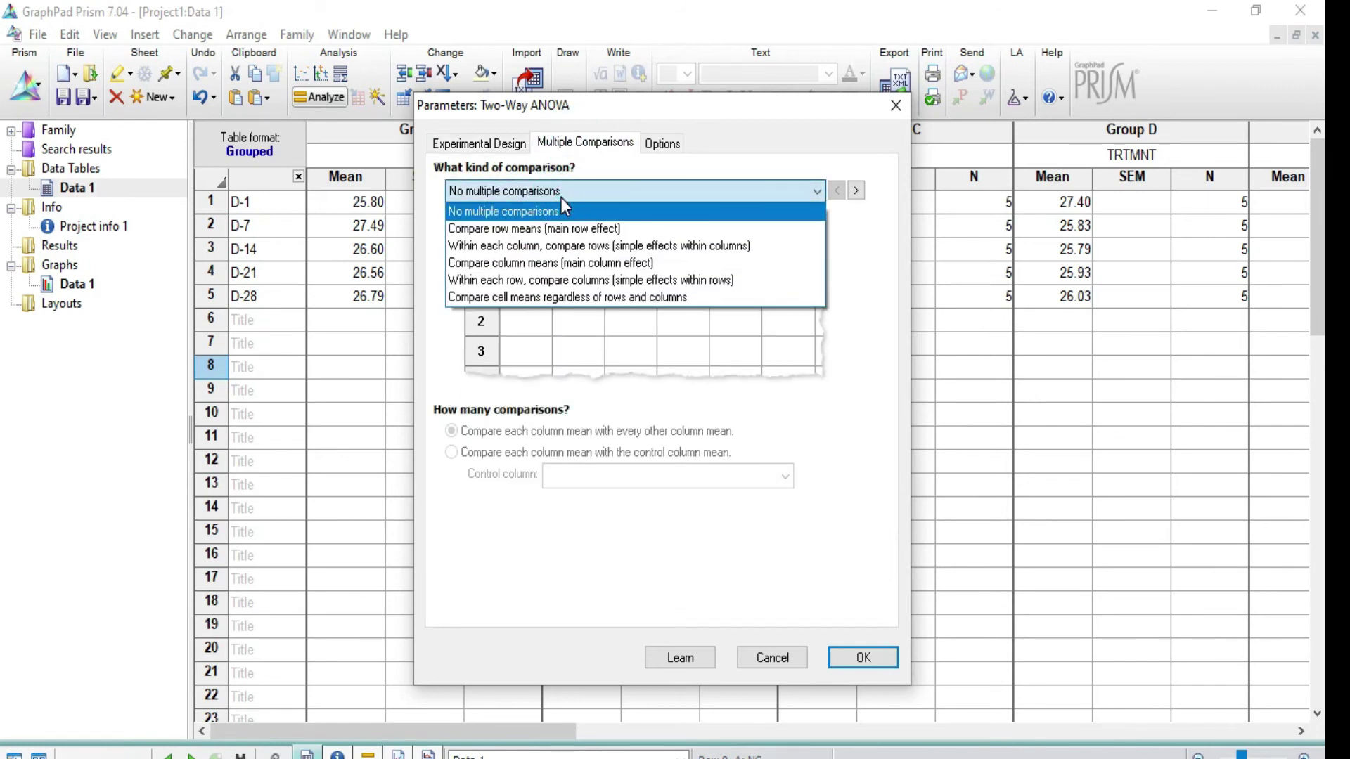
left_click(563, 298)
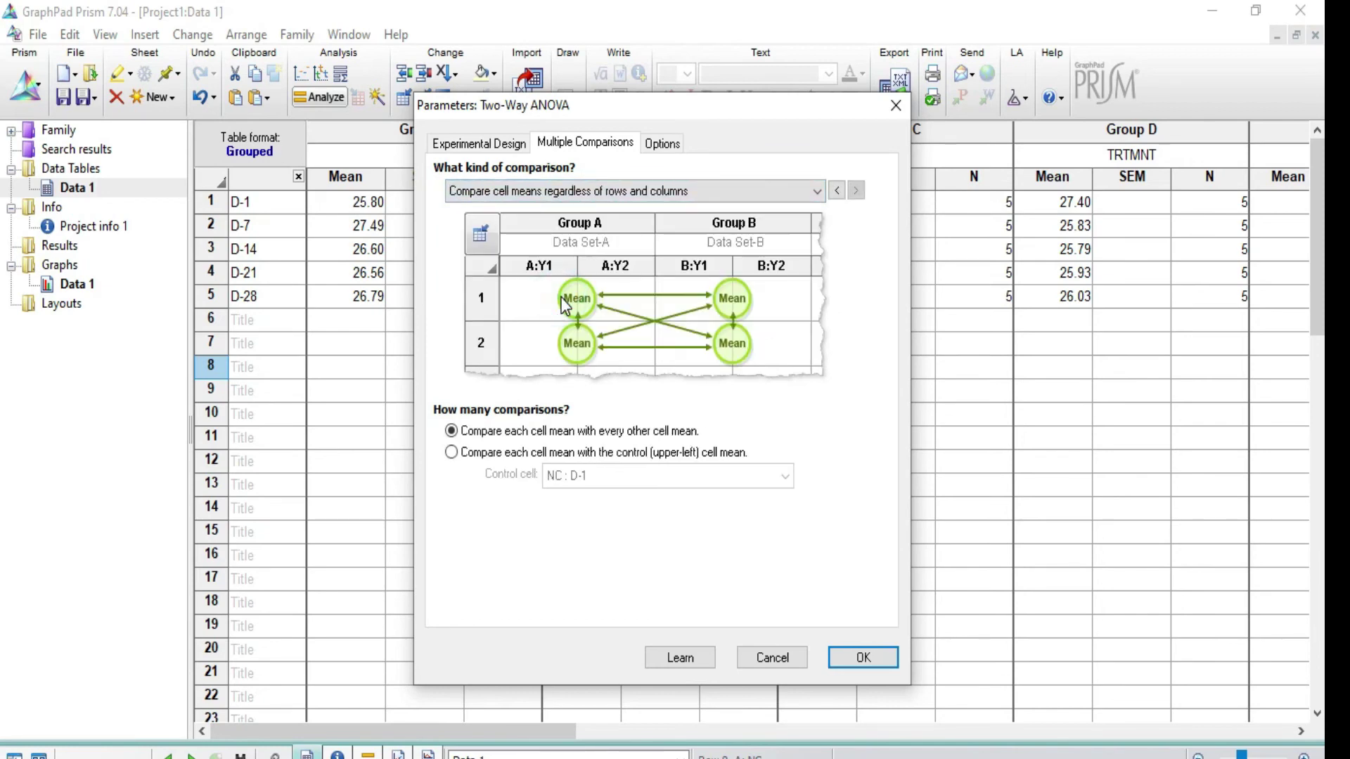
left_click(653, 146)
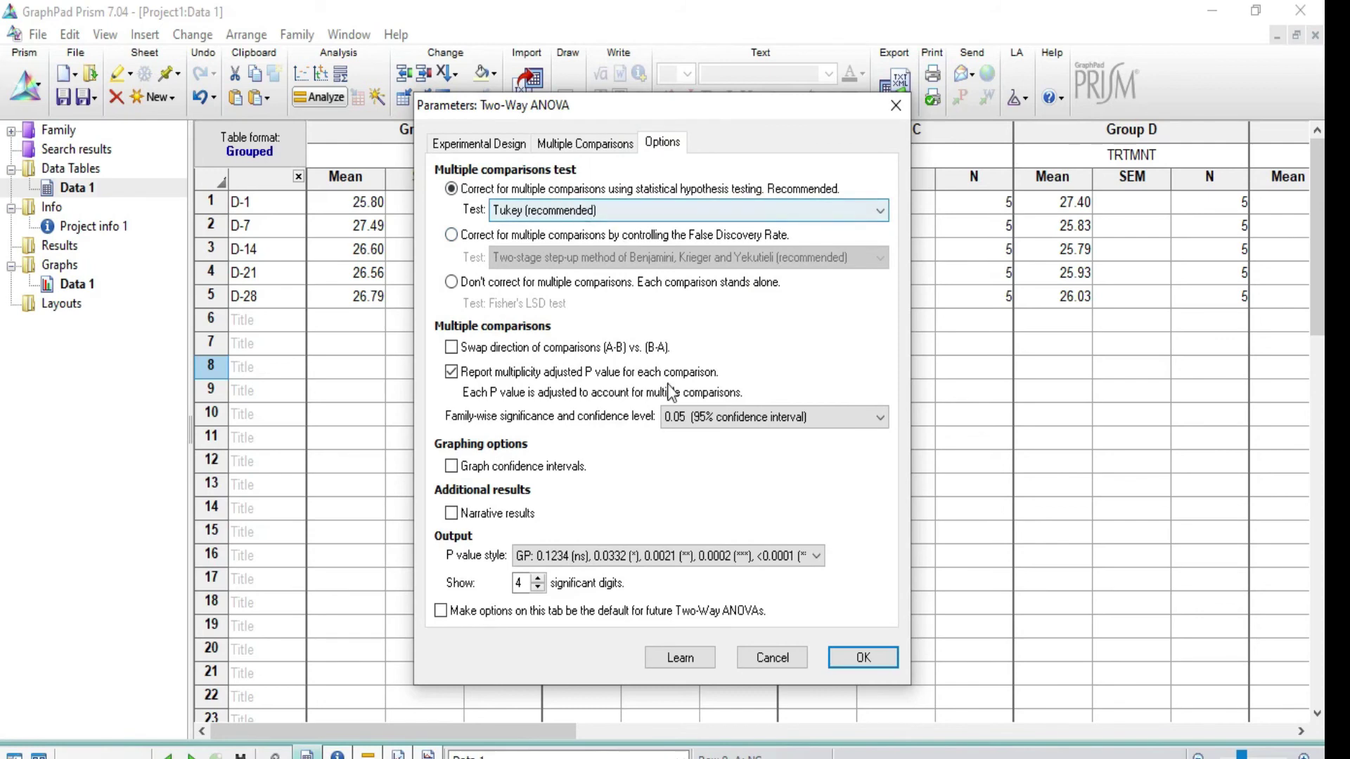
left_click(848, 655)
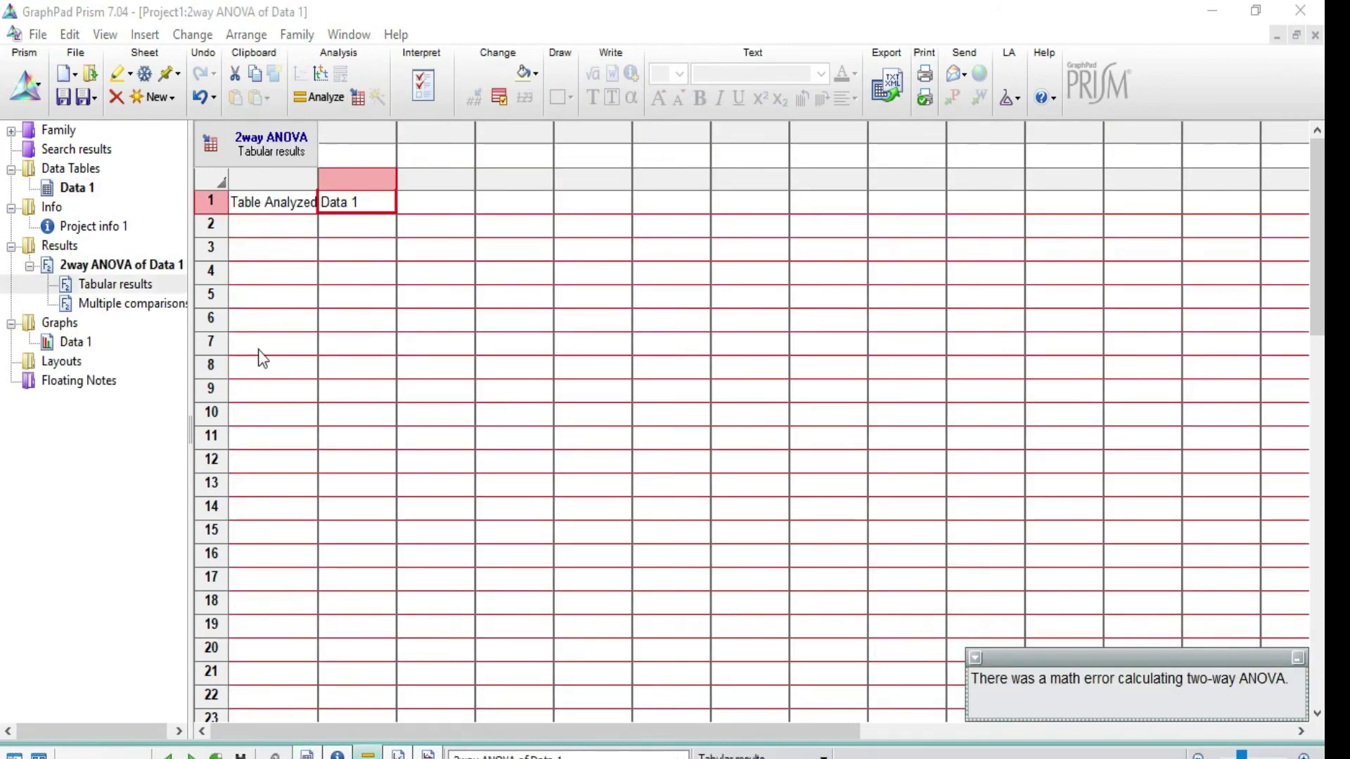
Step: Create the Data 1 graph as grouped interleaved bars plotting mean with SEM
left_click(85, 344)
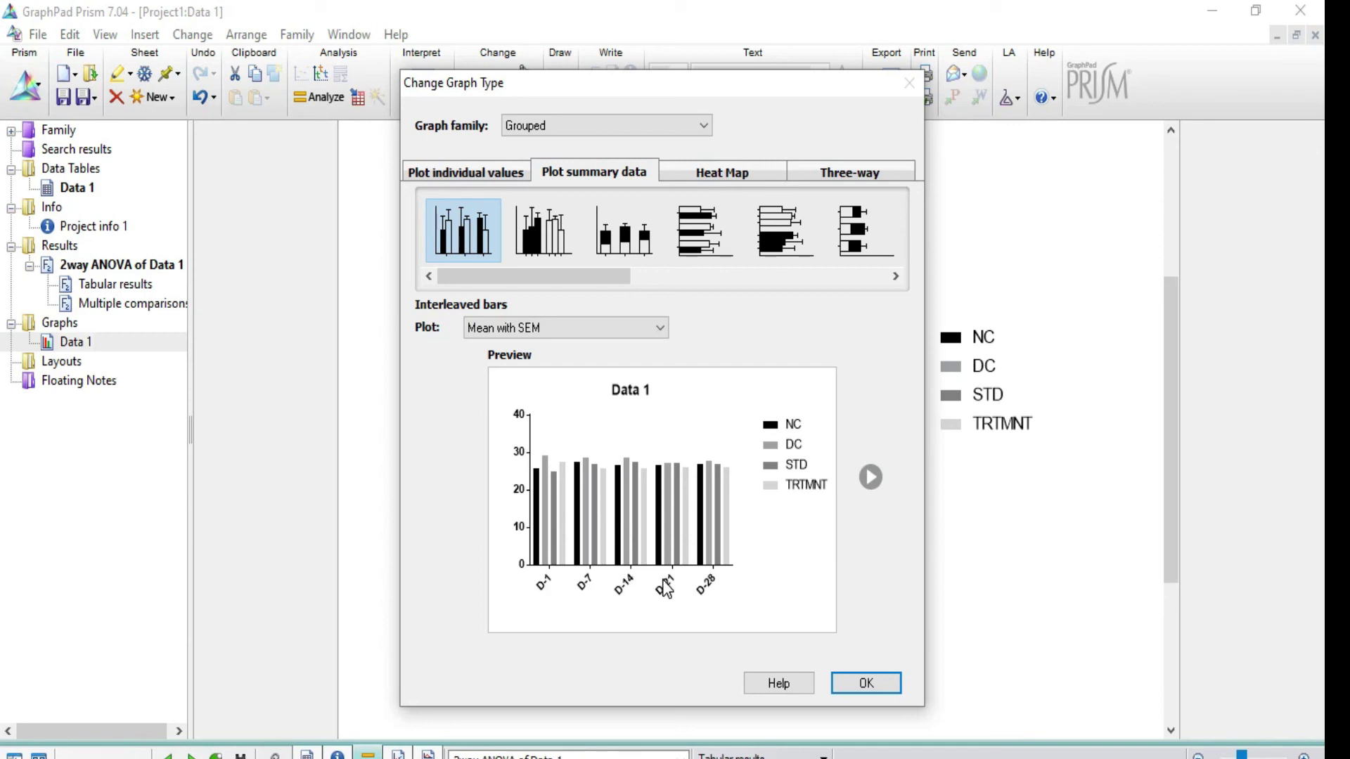
left_click(858, 689)
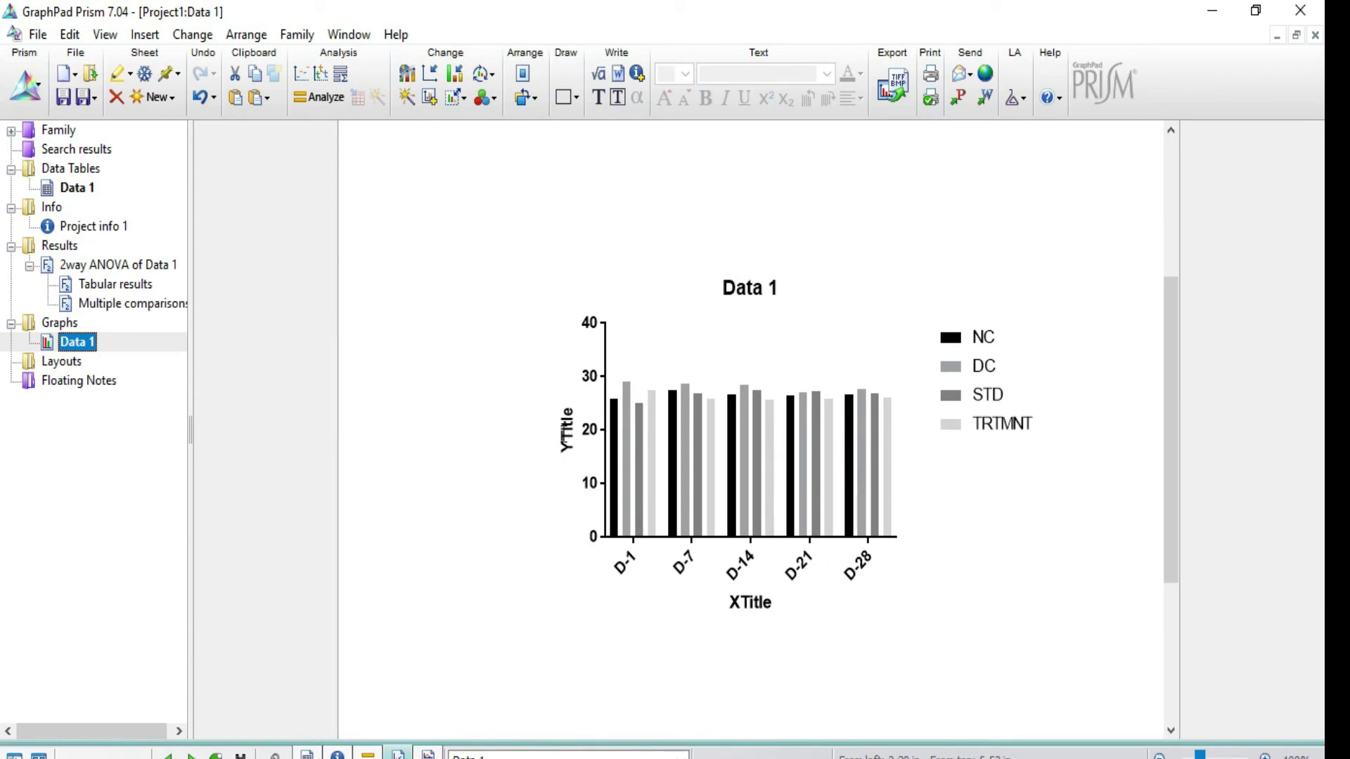
Step: Turn off the automatic range of the left Y axis and set its maximum to 30
left_click(604, 388)
left_click(604, 388)
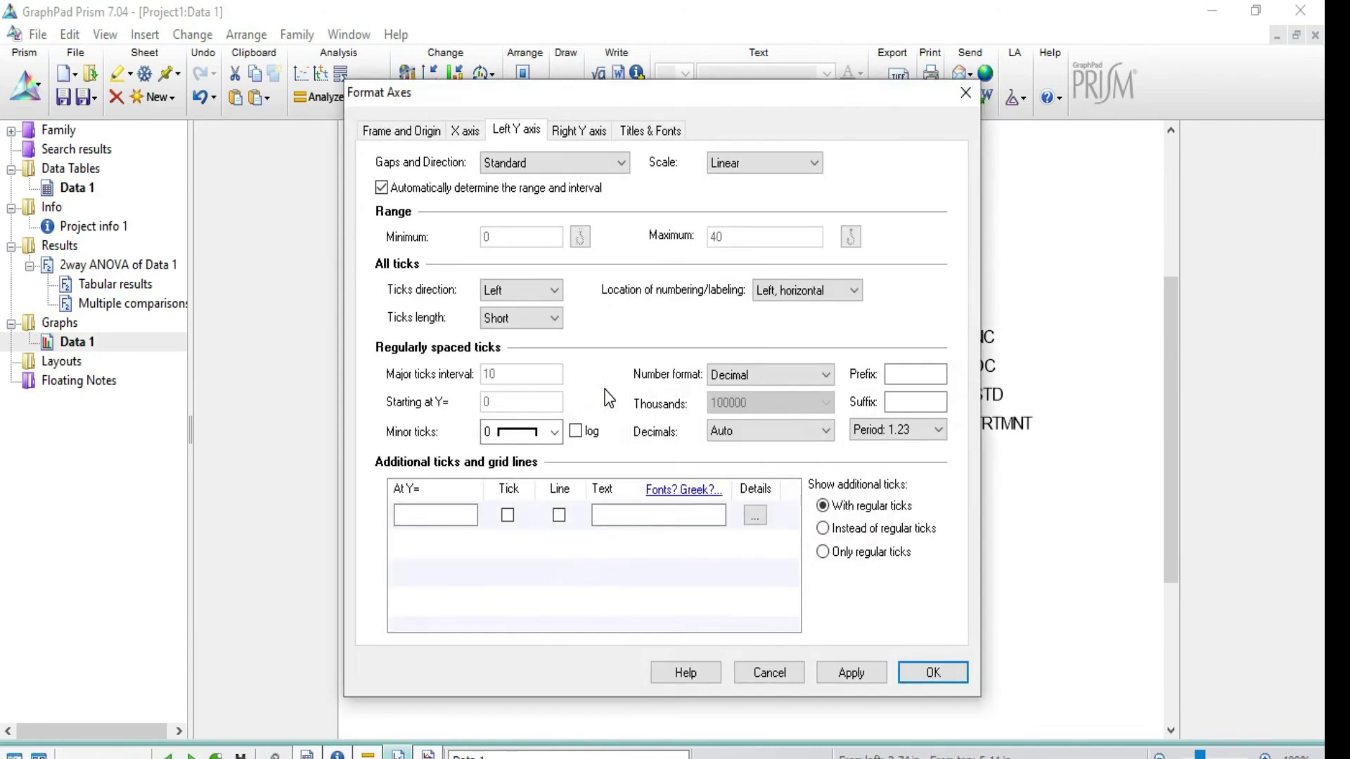
left_click(381, 187)
left_click(733, 238)
key("BackSpace")
key("BackSpace")
type("30")
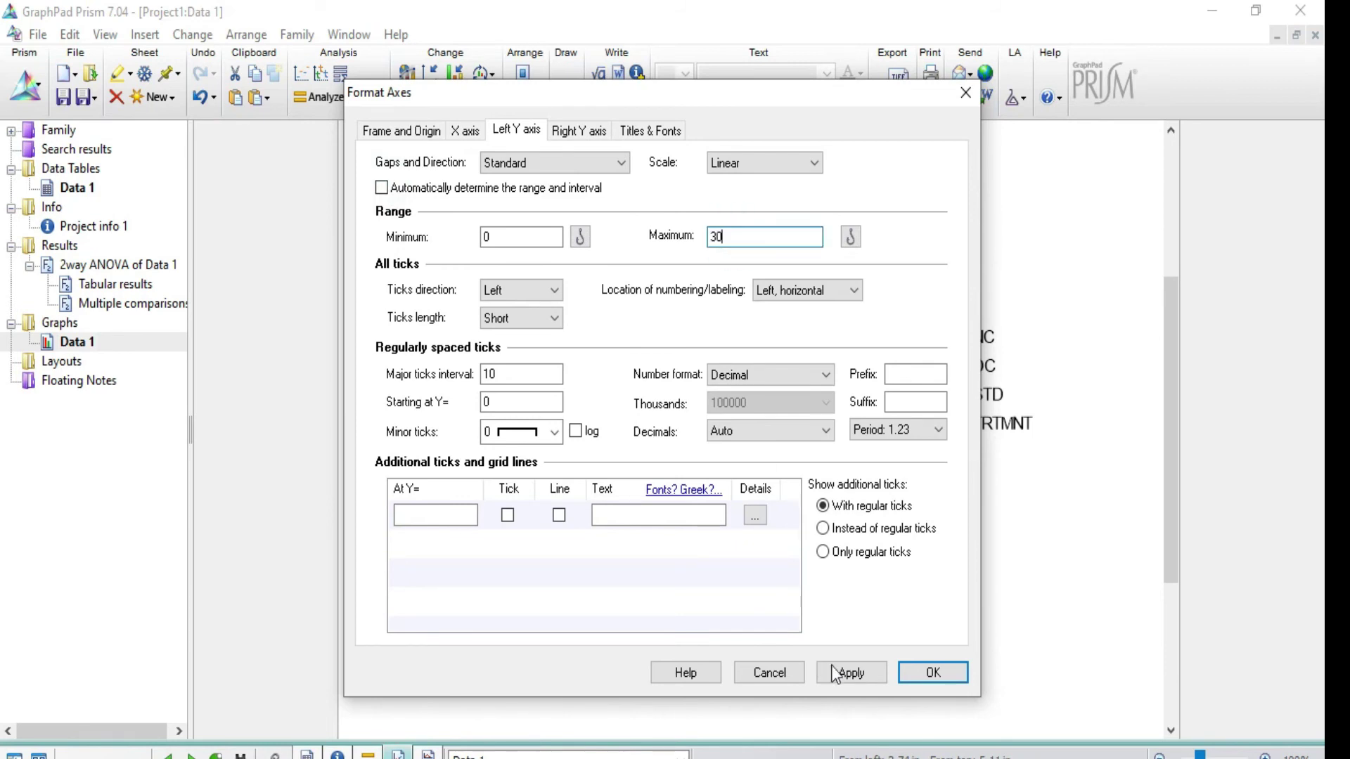
left_click(850, 675)
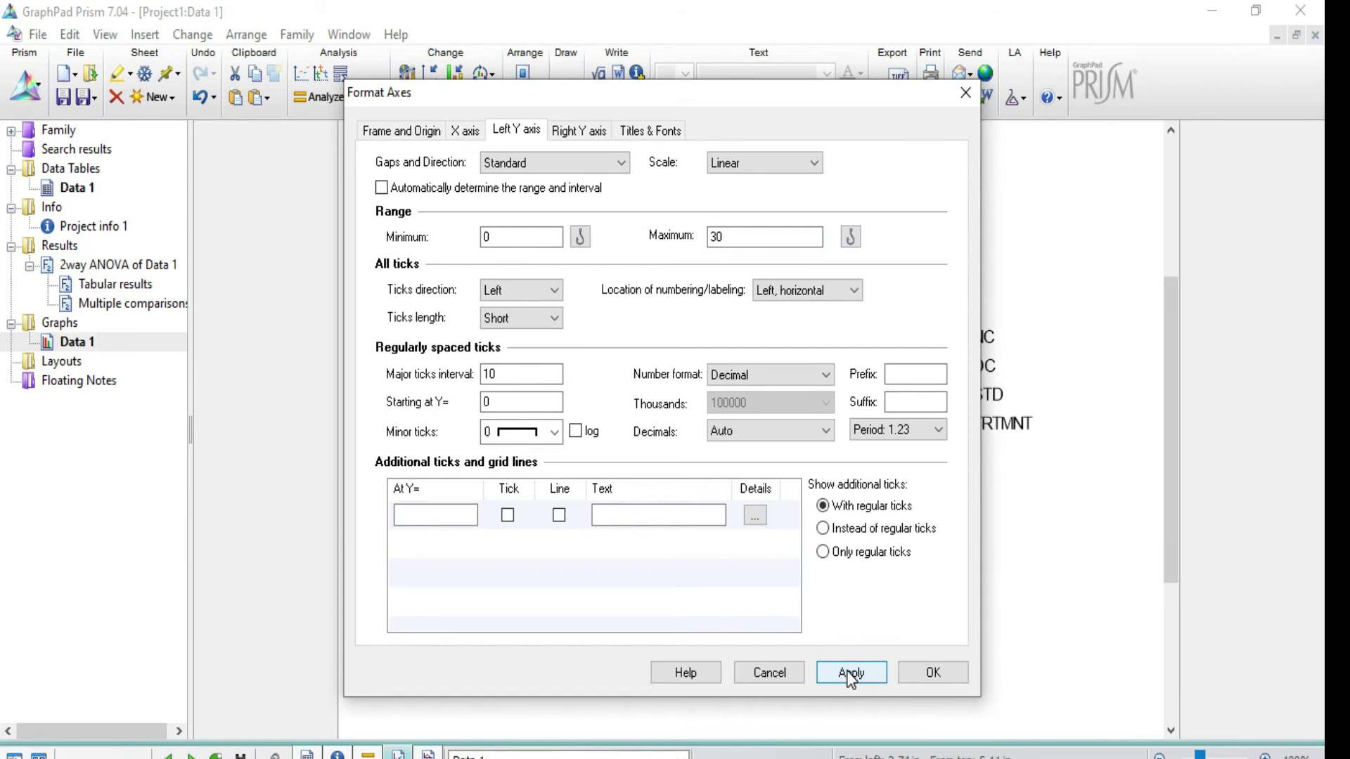
left_click(913, 674)
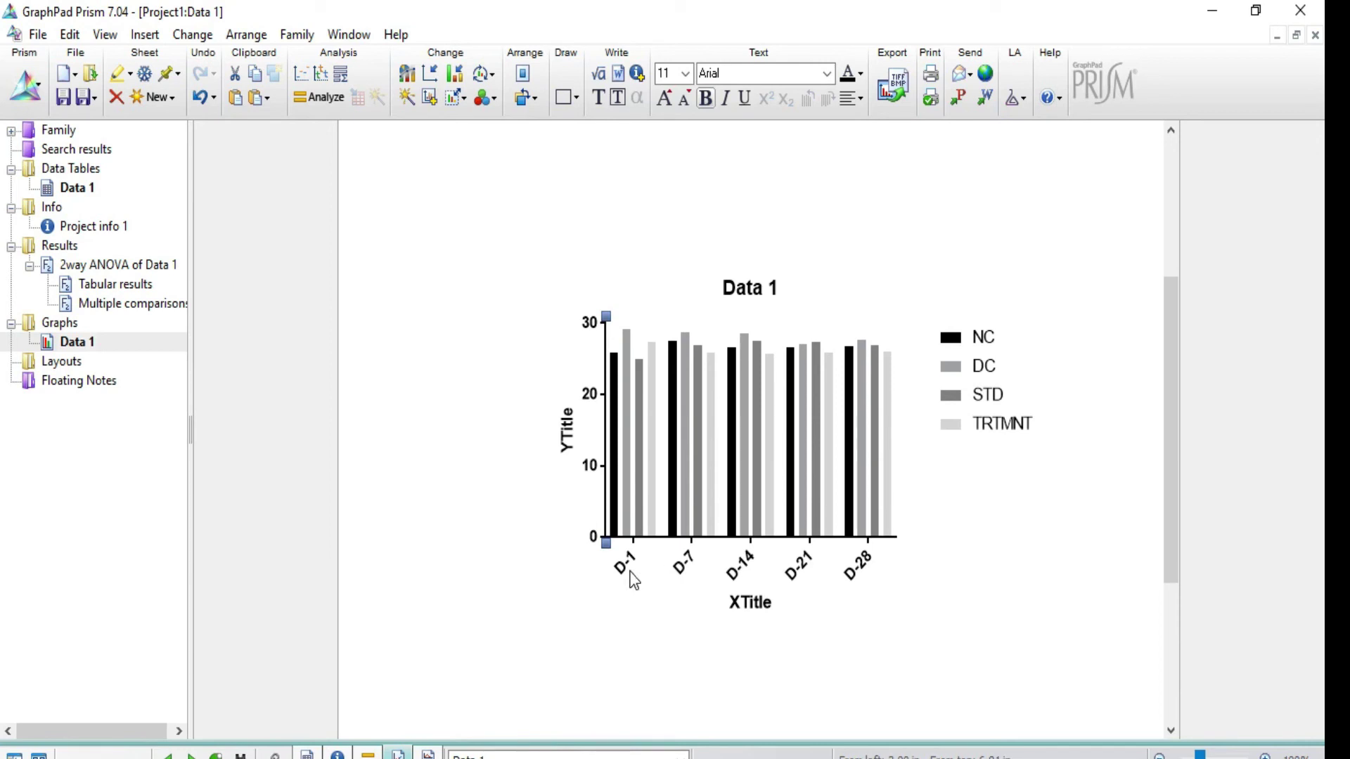
Step: Replace the Y axis title with "Feed Consumption (g/Animal)", using the suggested Times New Roman entry
left_click(567, 442)
type("Feed")
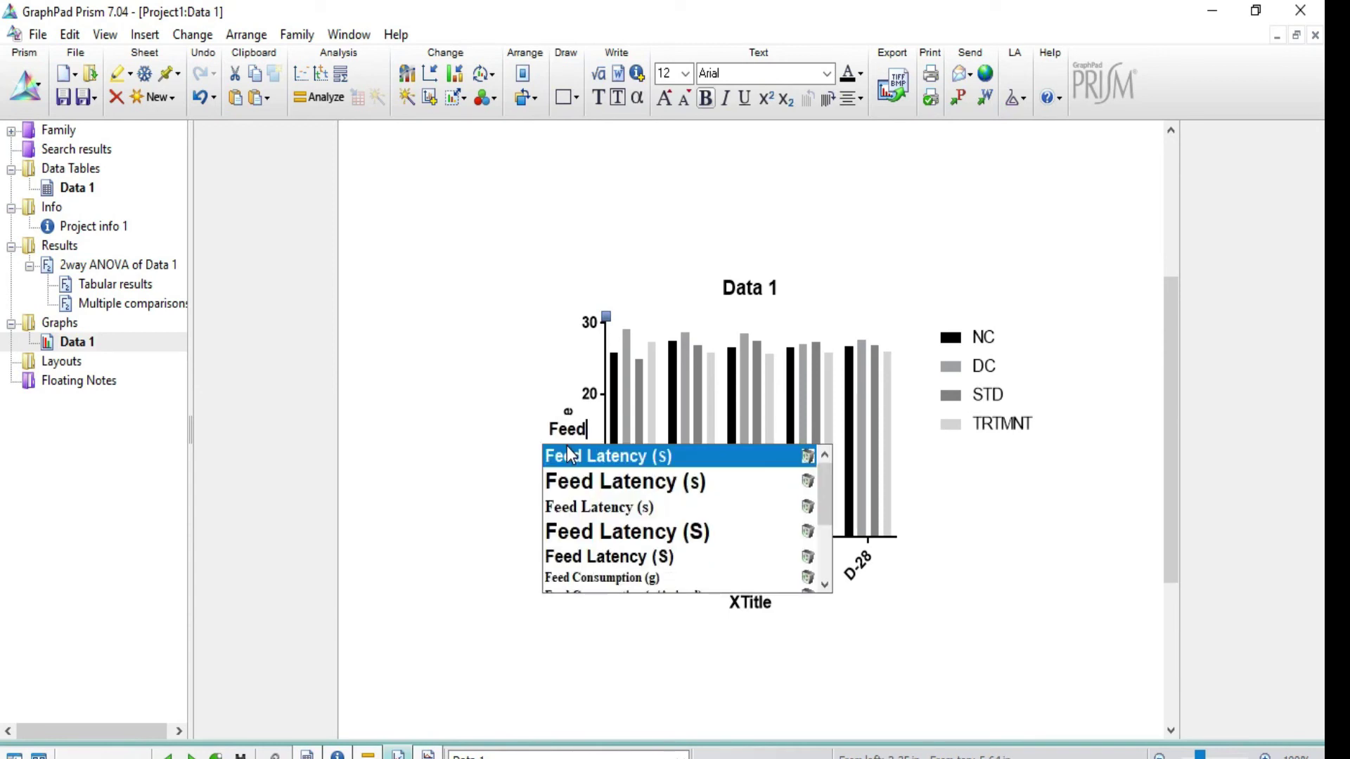
type(" Consump")
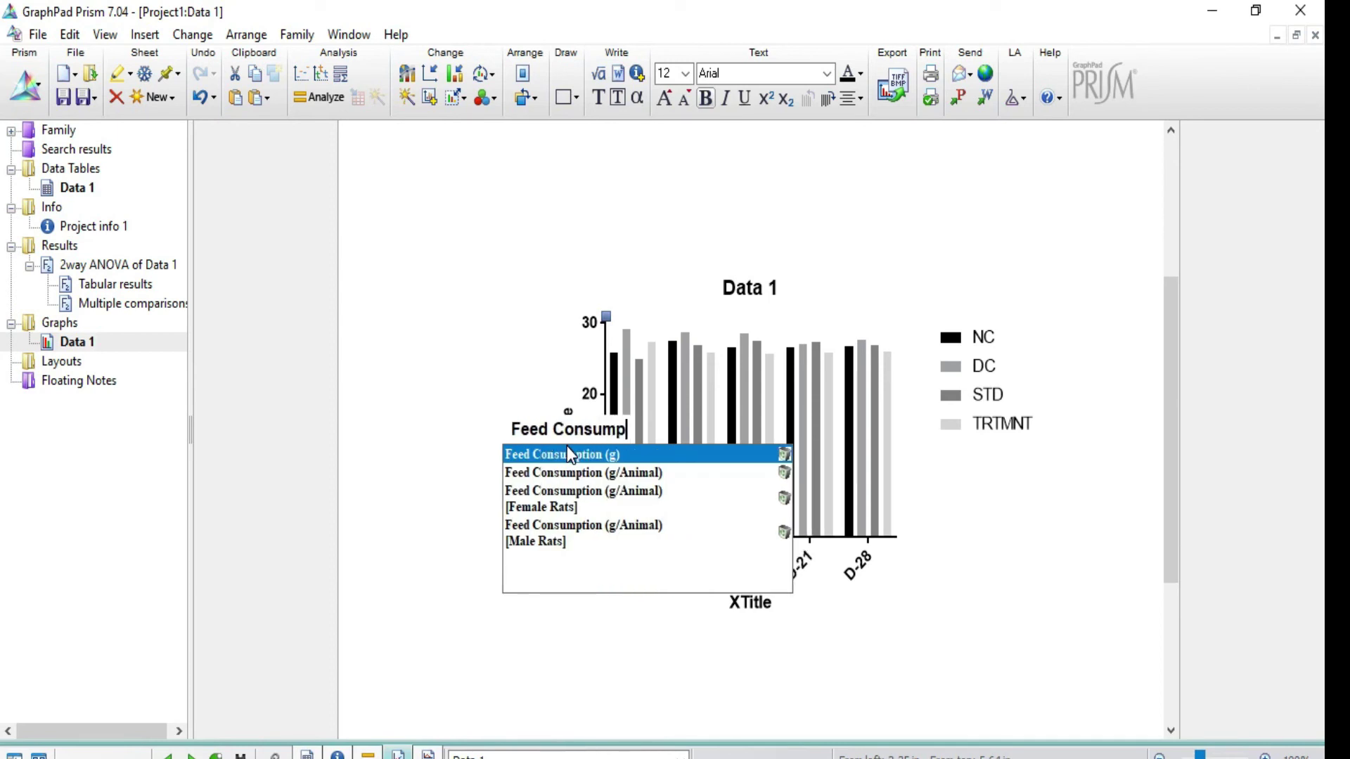
type("tion")
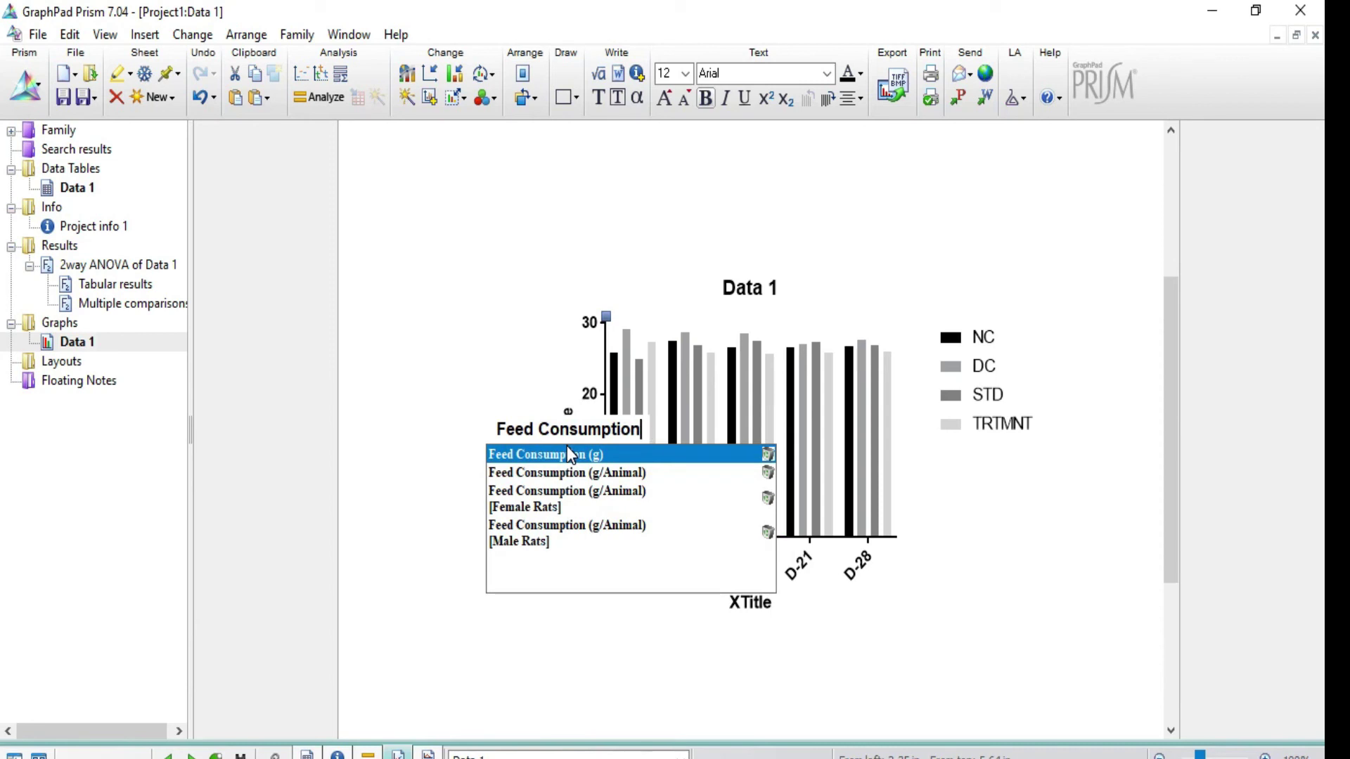
left_click(579, 470)
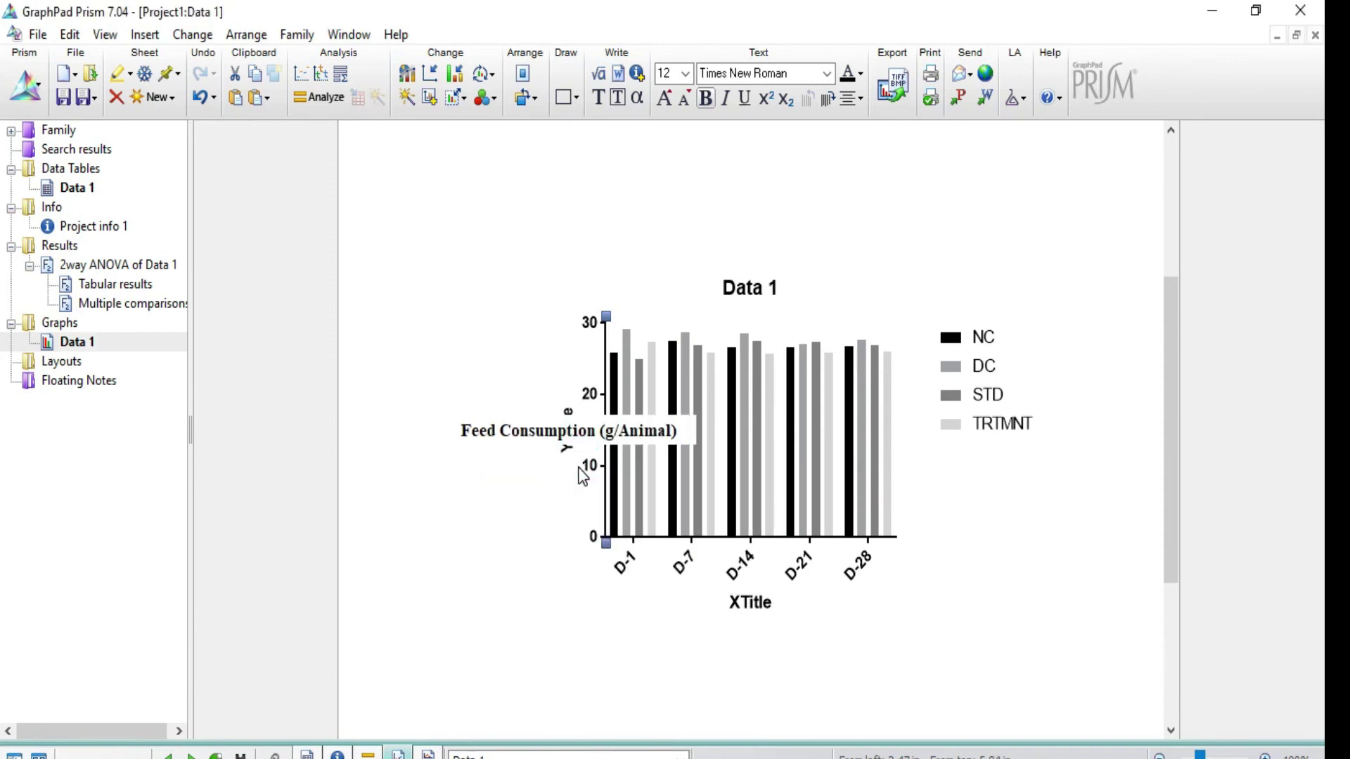
left_click(553, 555)
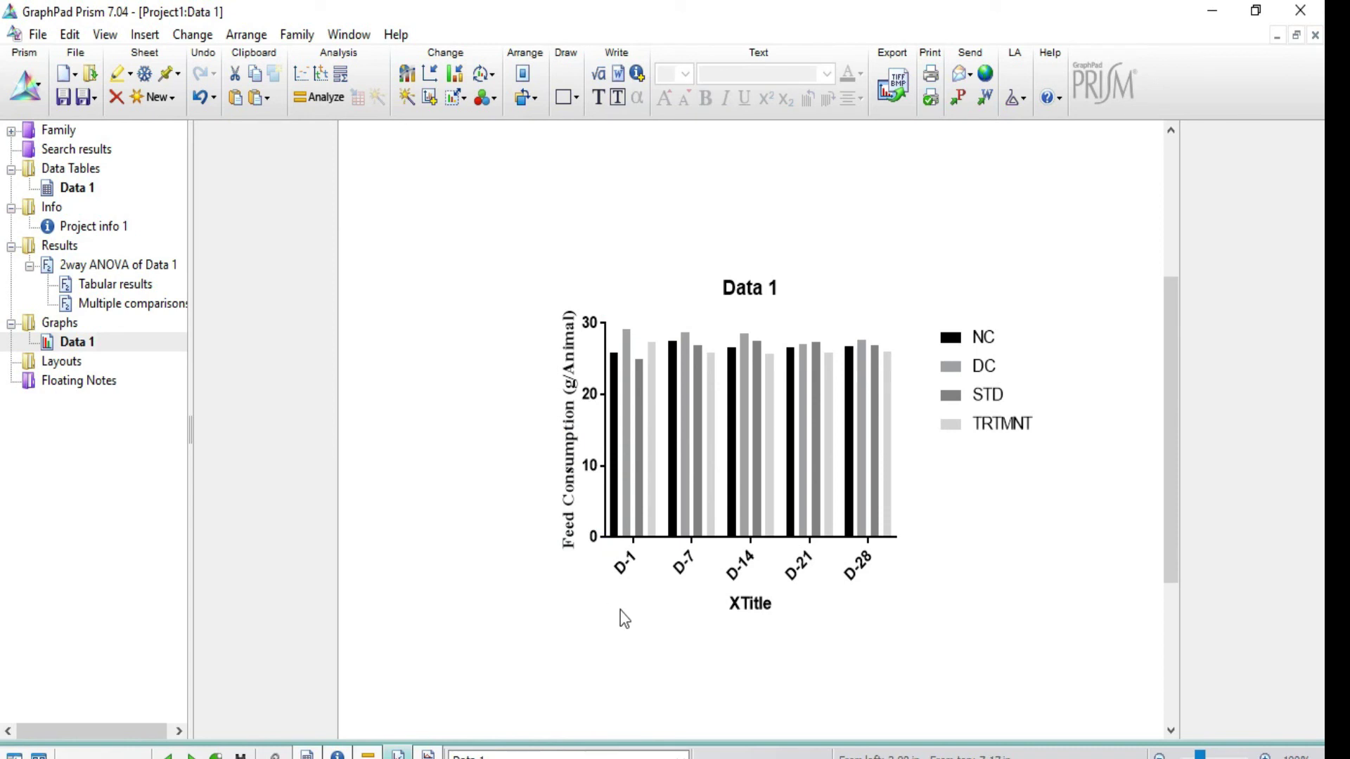
left_click(617, 561)
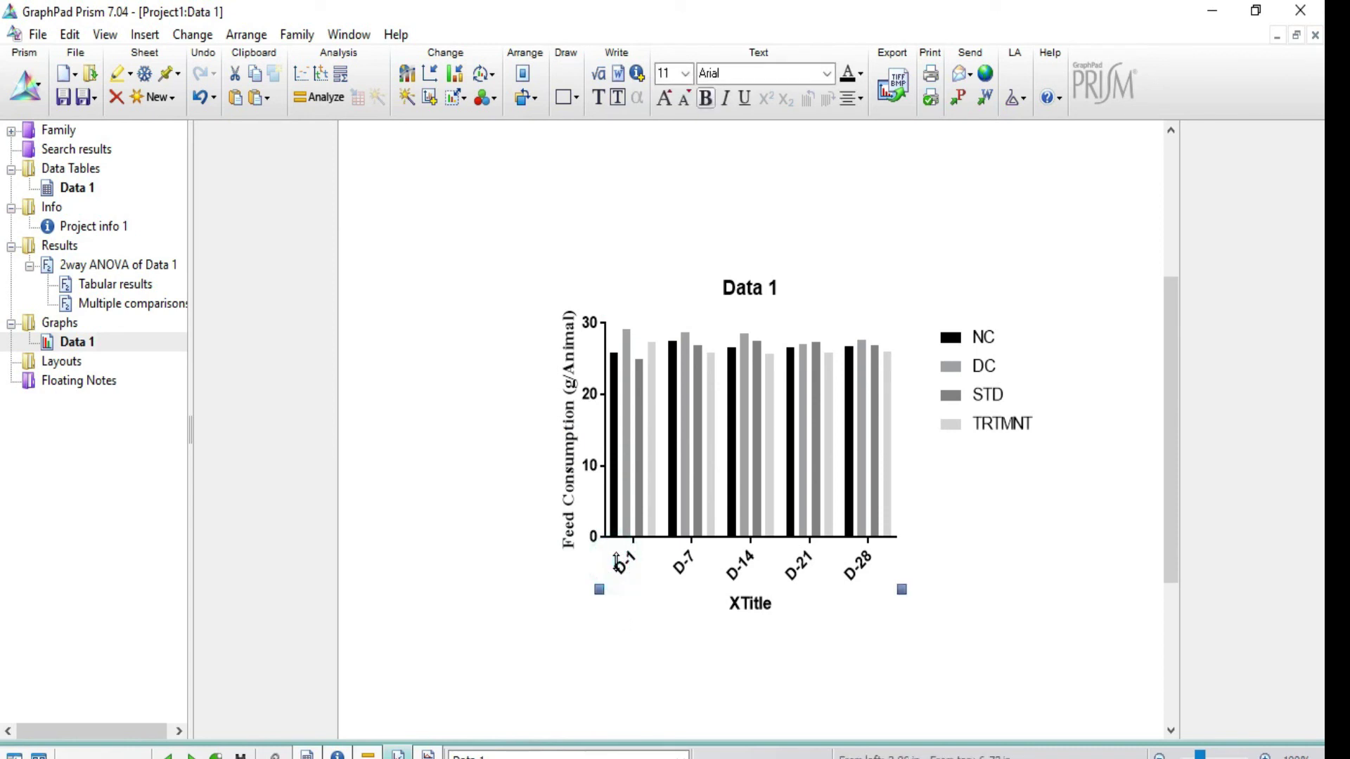
double_click(694, 556)
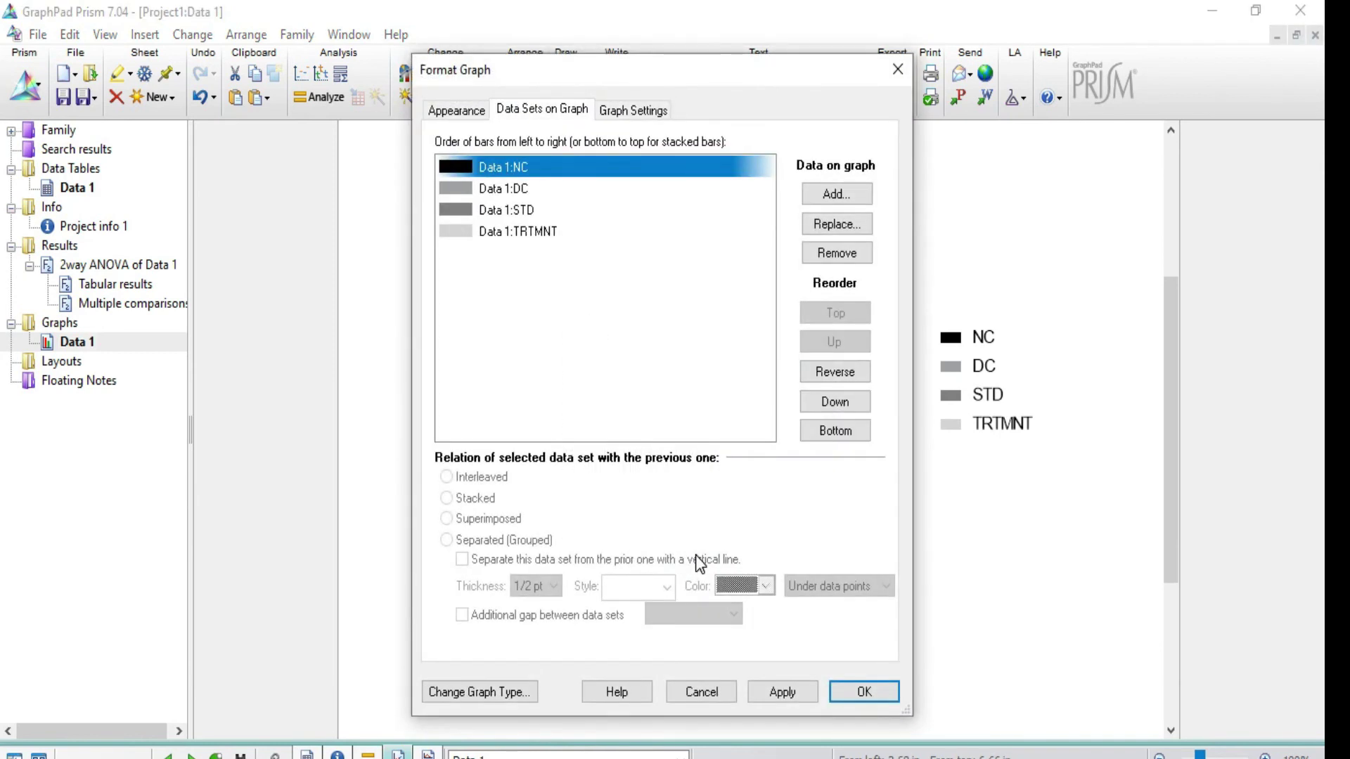
left_click(896, 68)
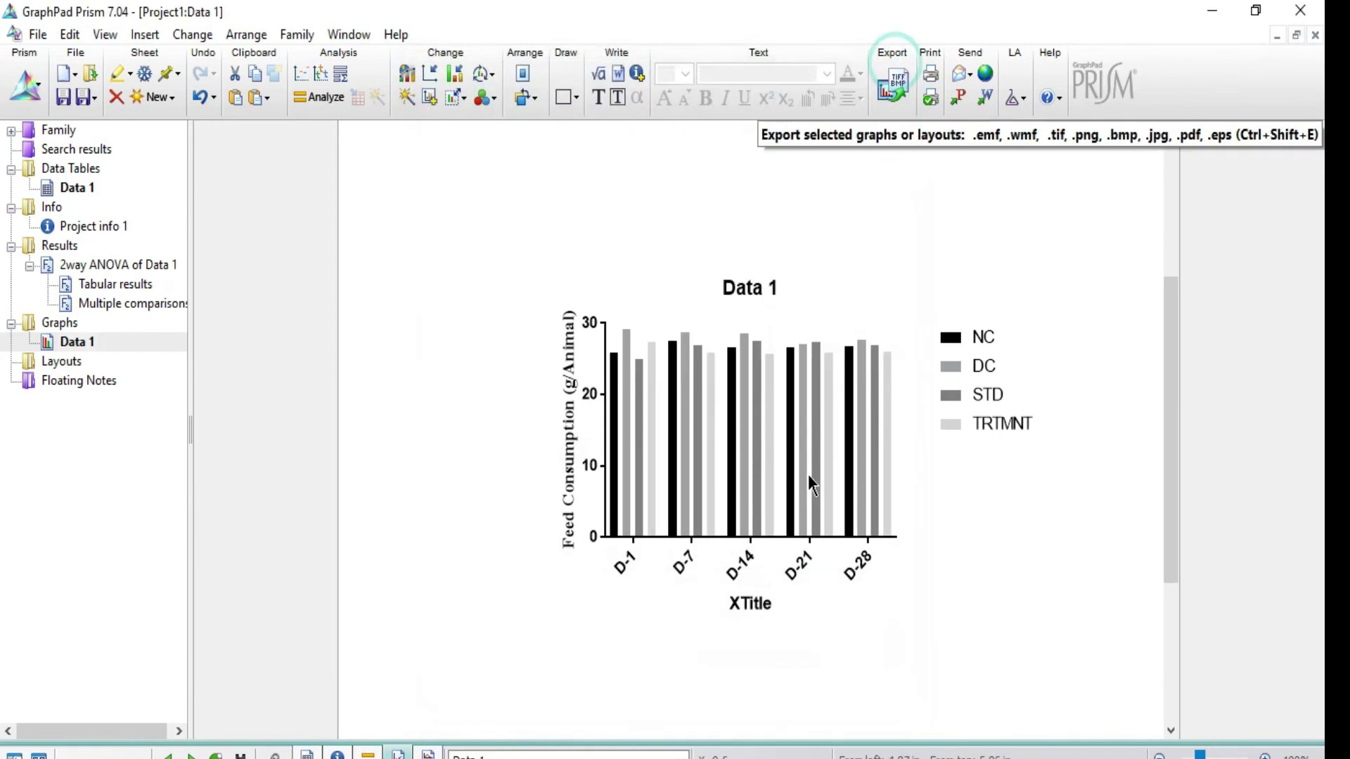
Step: Set the label direction of the X axis day labels to Below, vertical
left_click(853, 563)
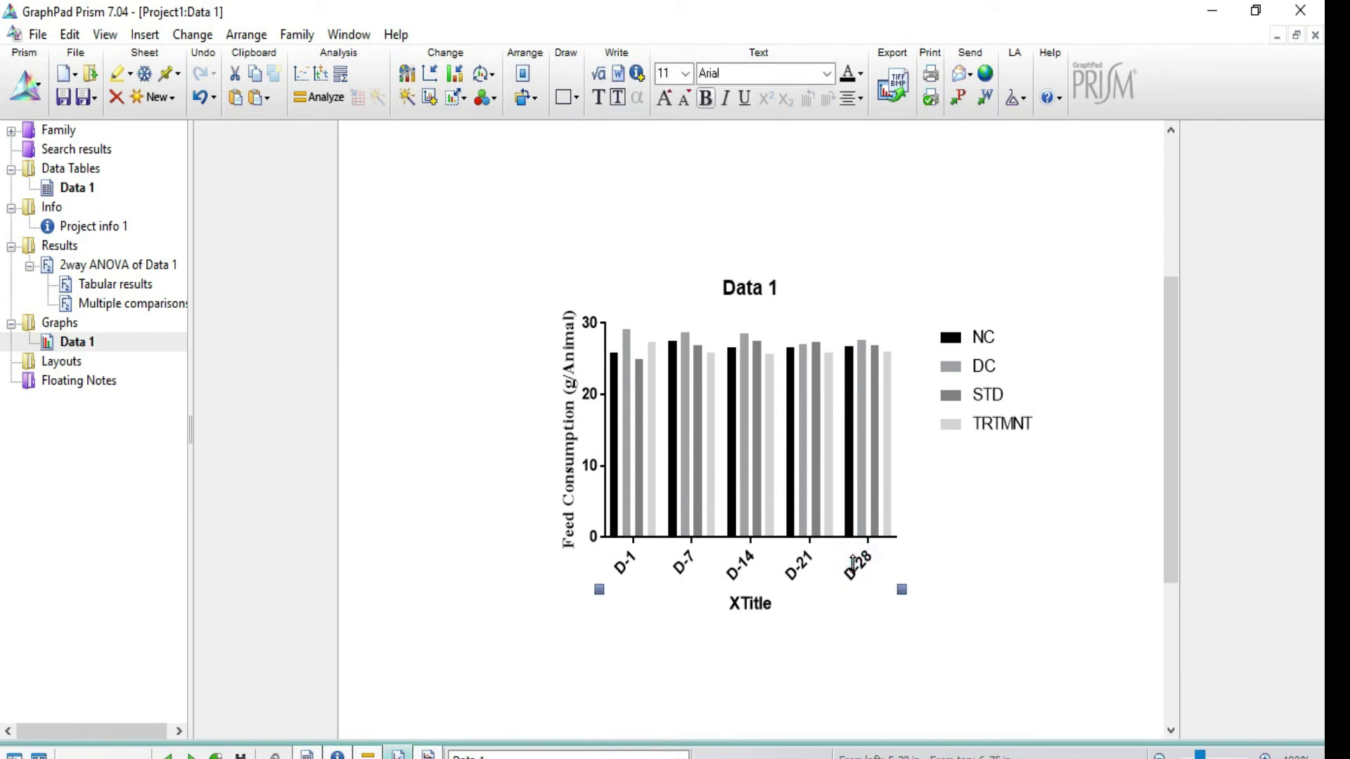
right_click(853, 564)
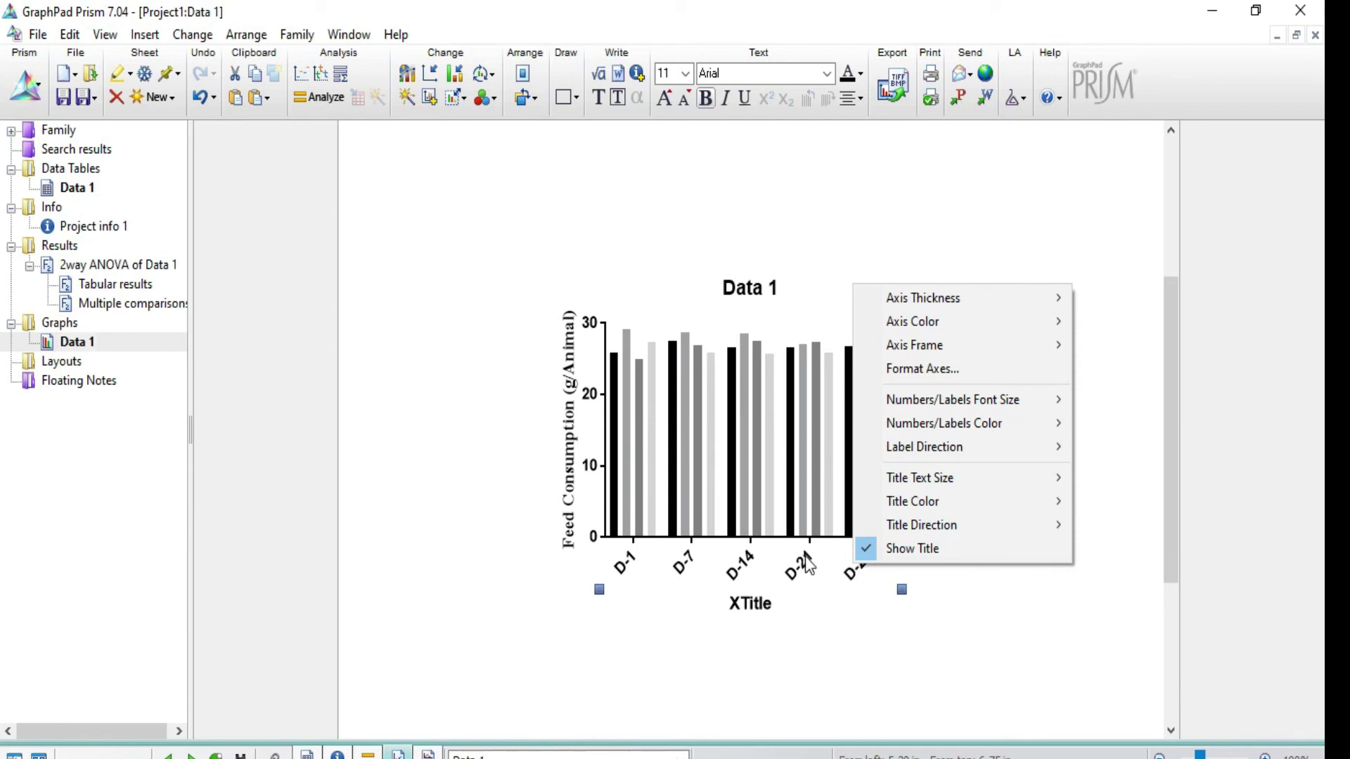
mouse_move(933, 458)
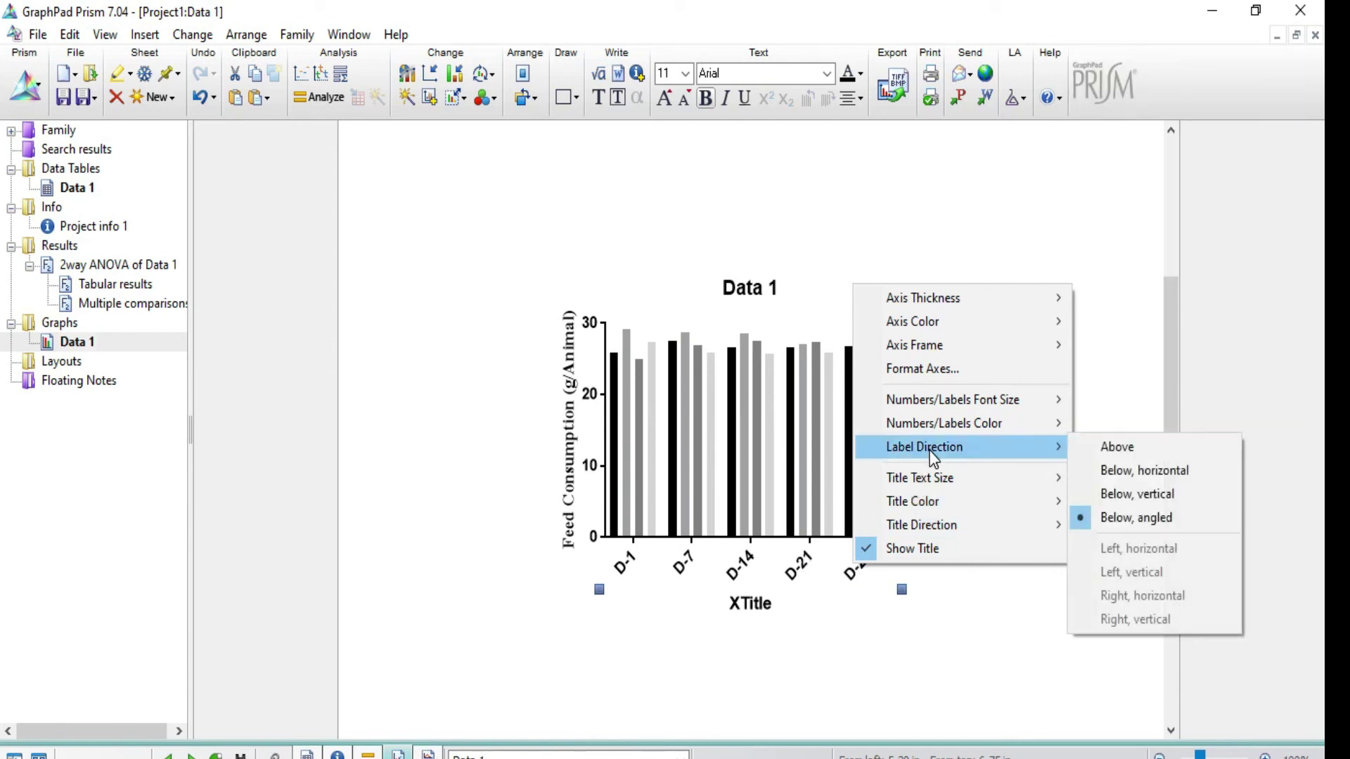
left_click(1139, 495)
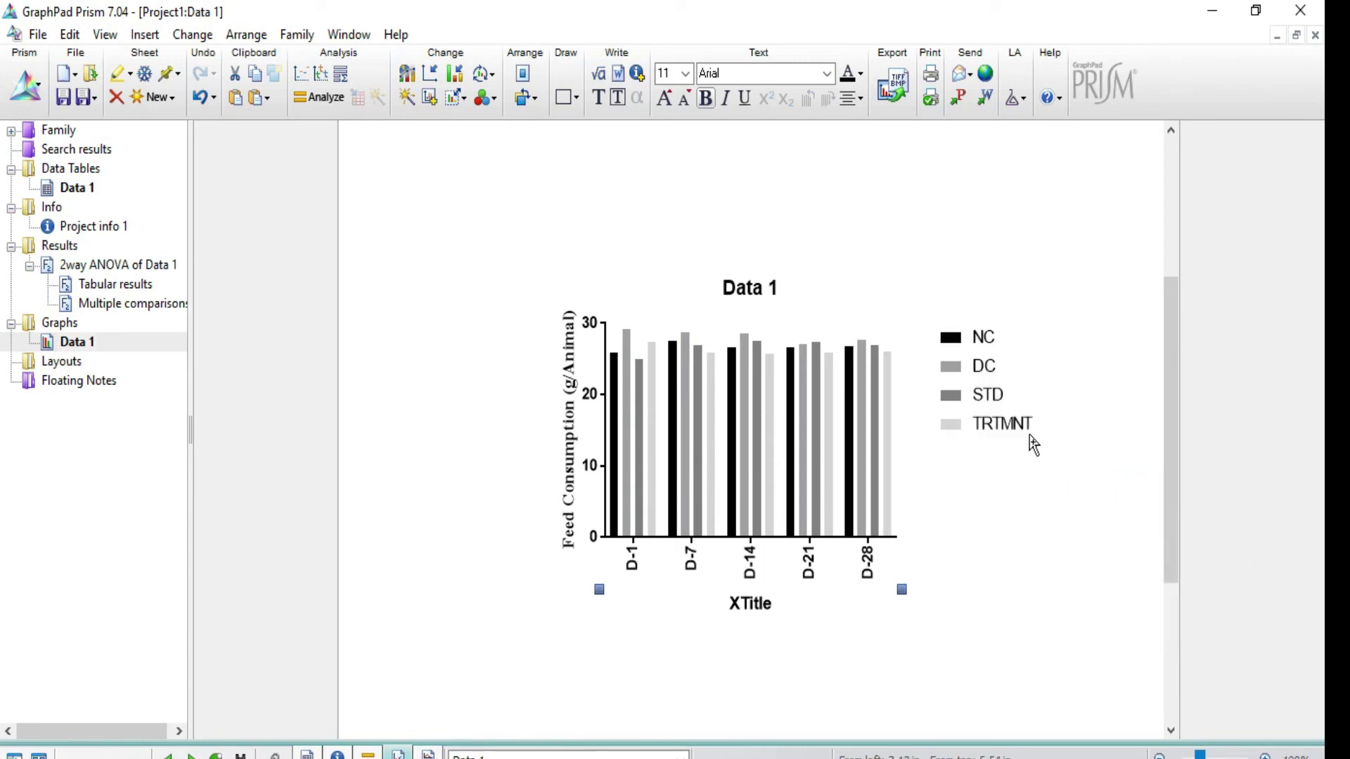
Step: Set the label direction of the X axis day labels to Below, horizontal
right_click(842, 560)
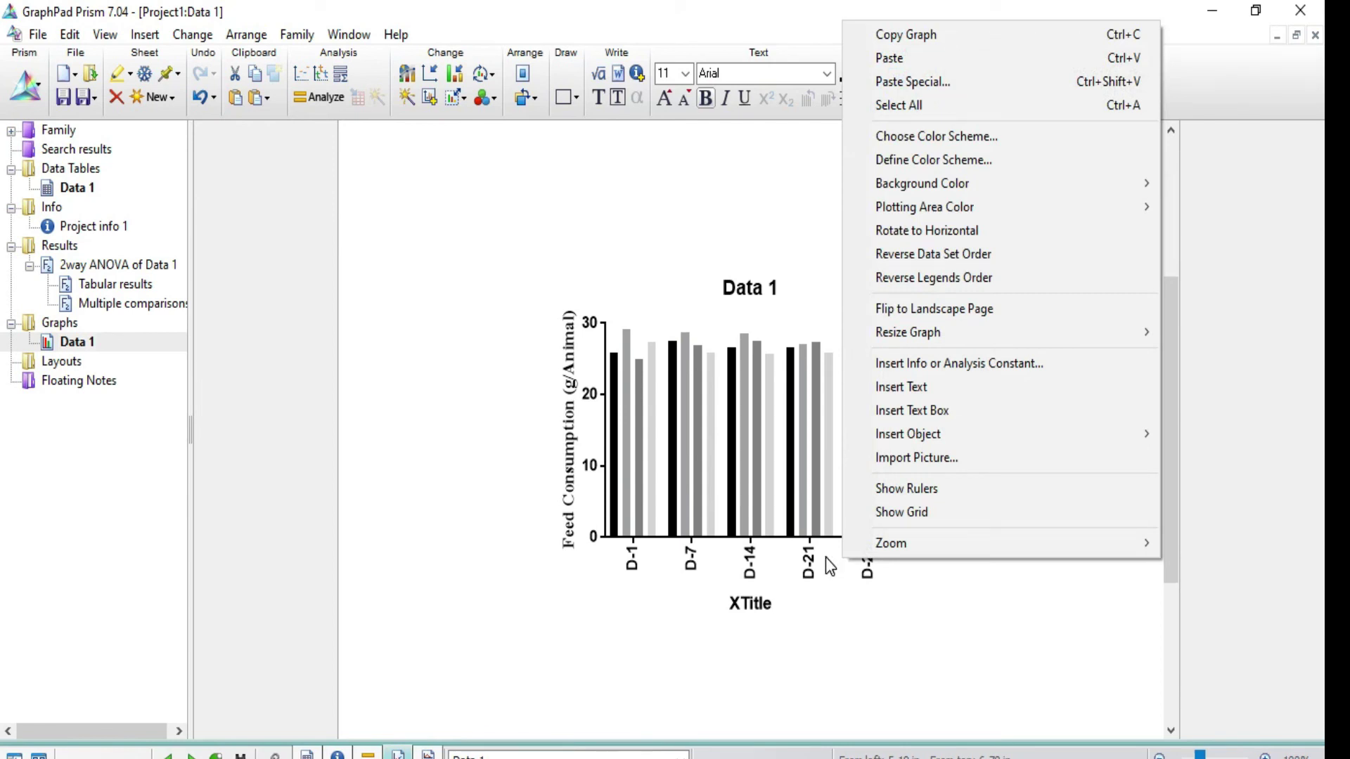
left_click(825, 558)
right_click(806, 572)
mouse_move(856, 495)
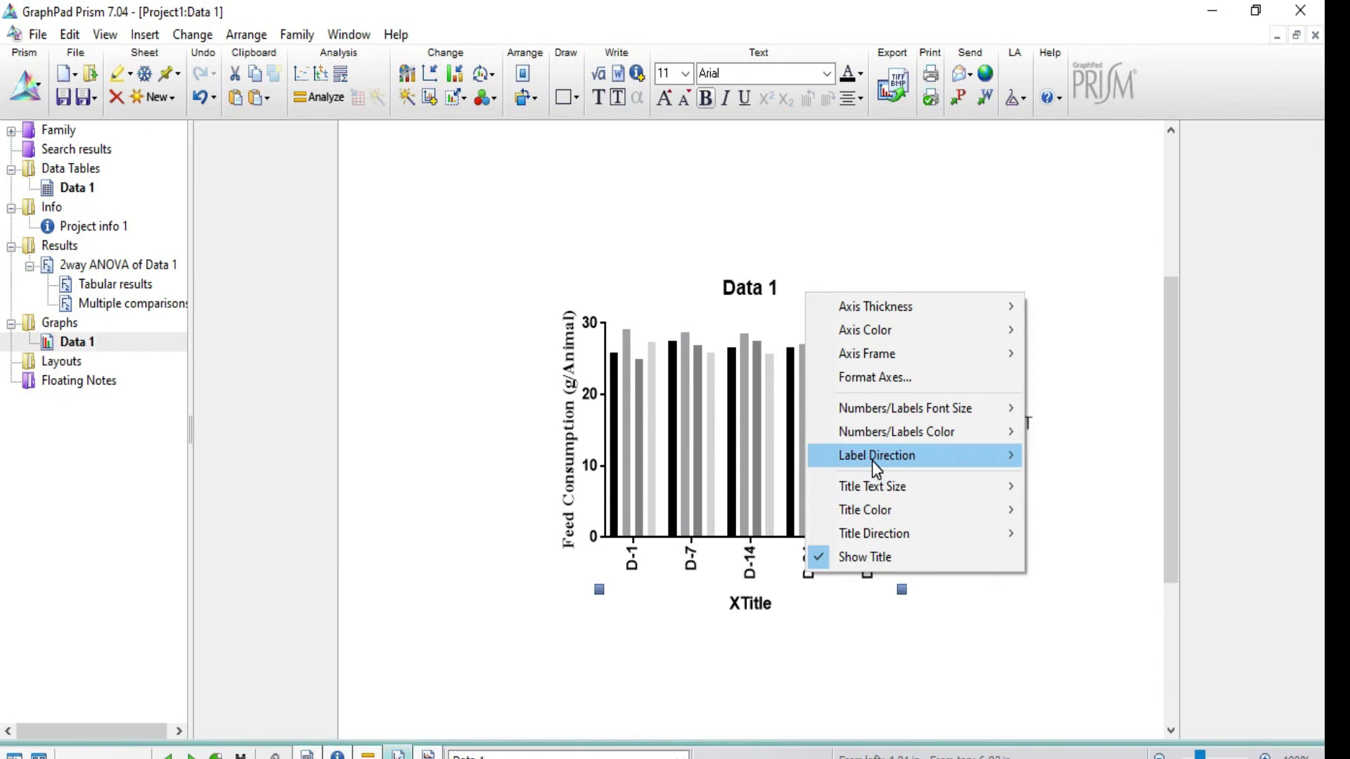
mouse_move(872, 461)
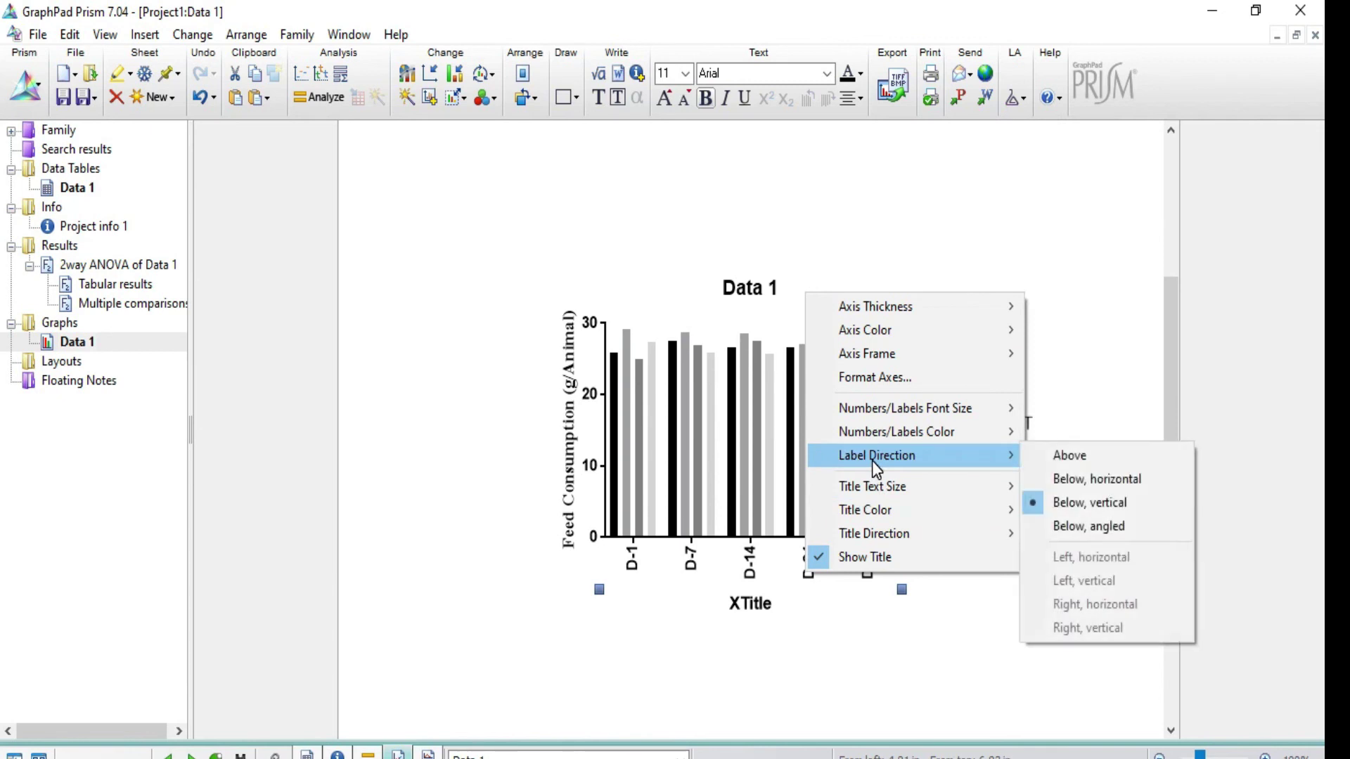
left_click(1070, 484)
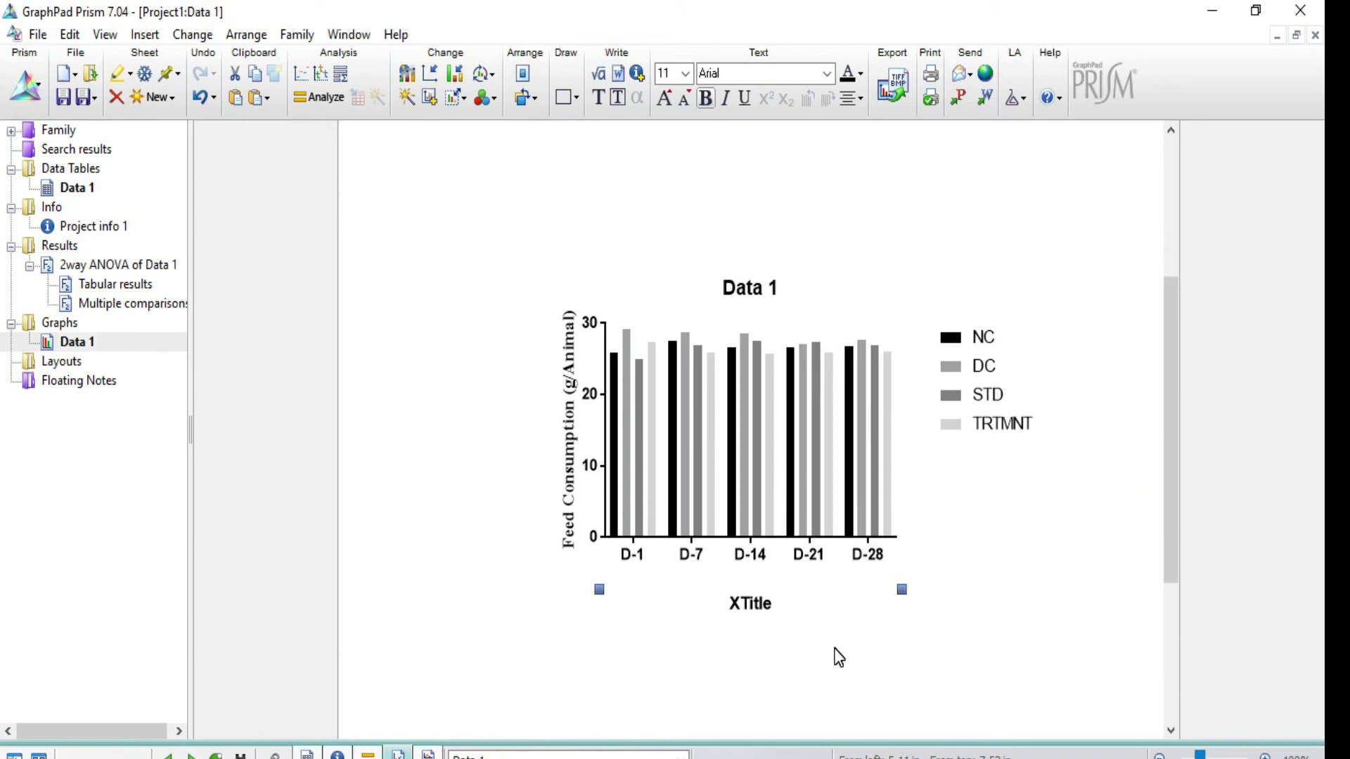
Step: Replace the X axis title with "Days"
left_click(776, 602)
double_click(766, 607)
key("BackSpace")
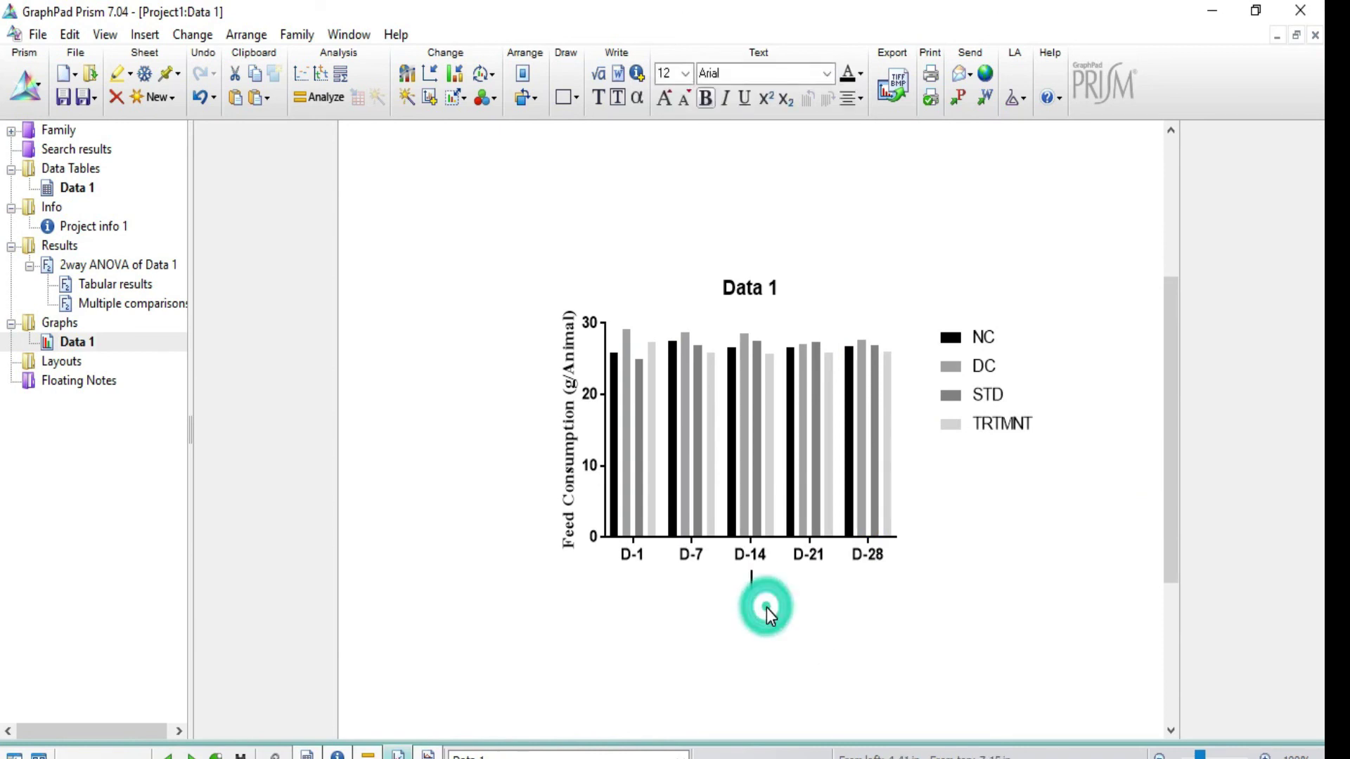
type("Days")
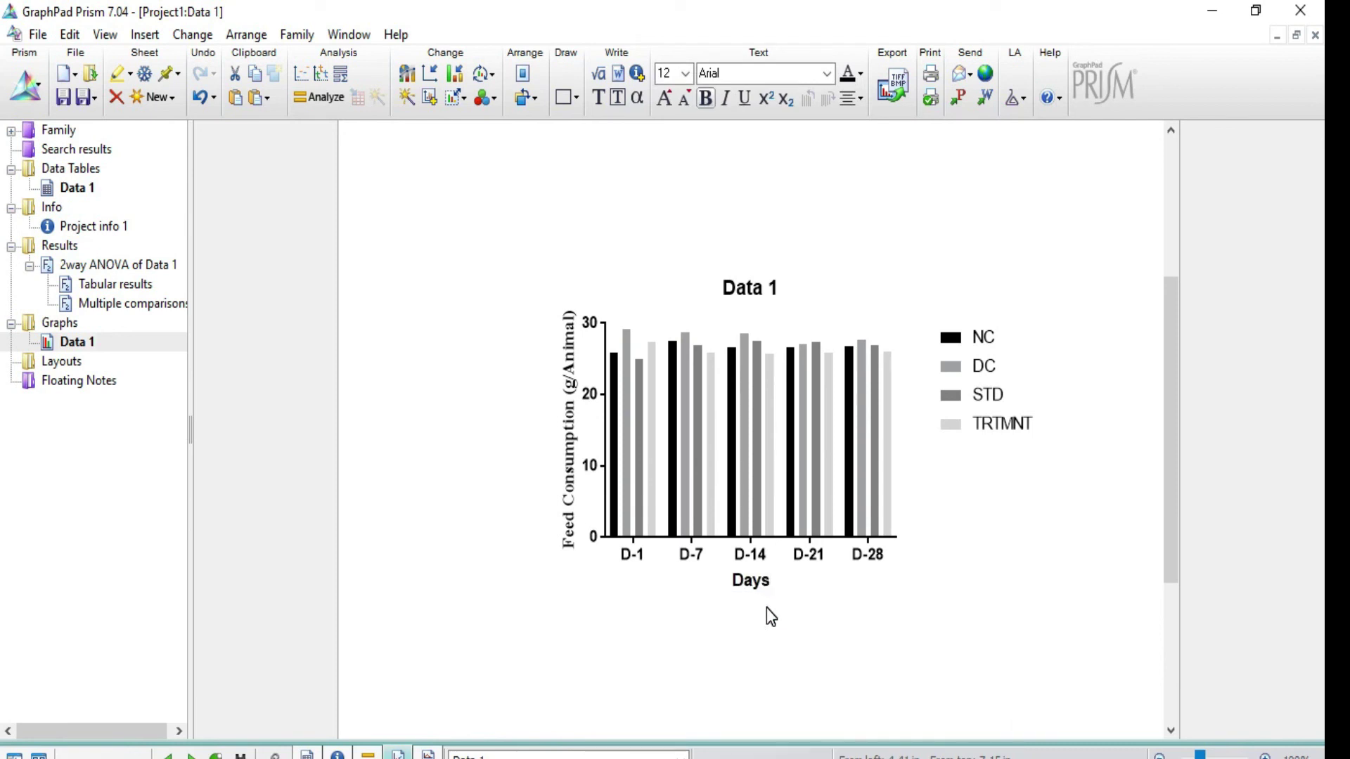
left_click(766, 609)
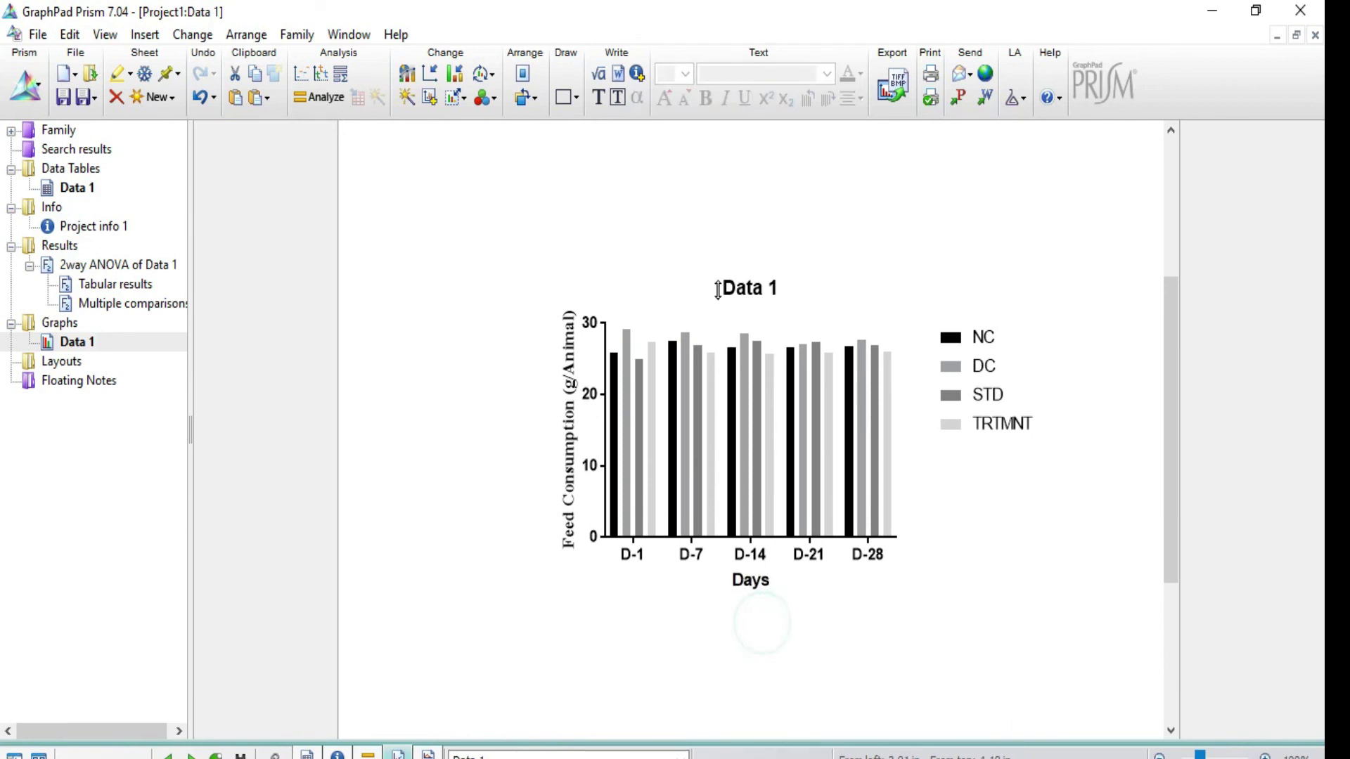
Step: Delete the graph title "Data 1" above the bar graph, leaving the title empty
left_click(753, 275)
left_click(766, 286)
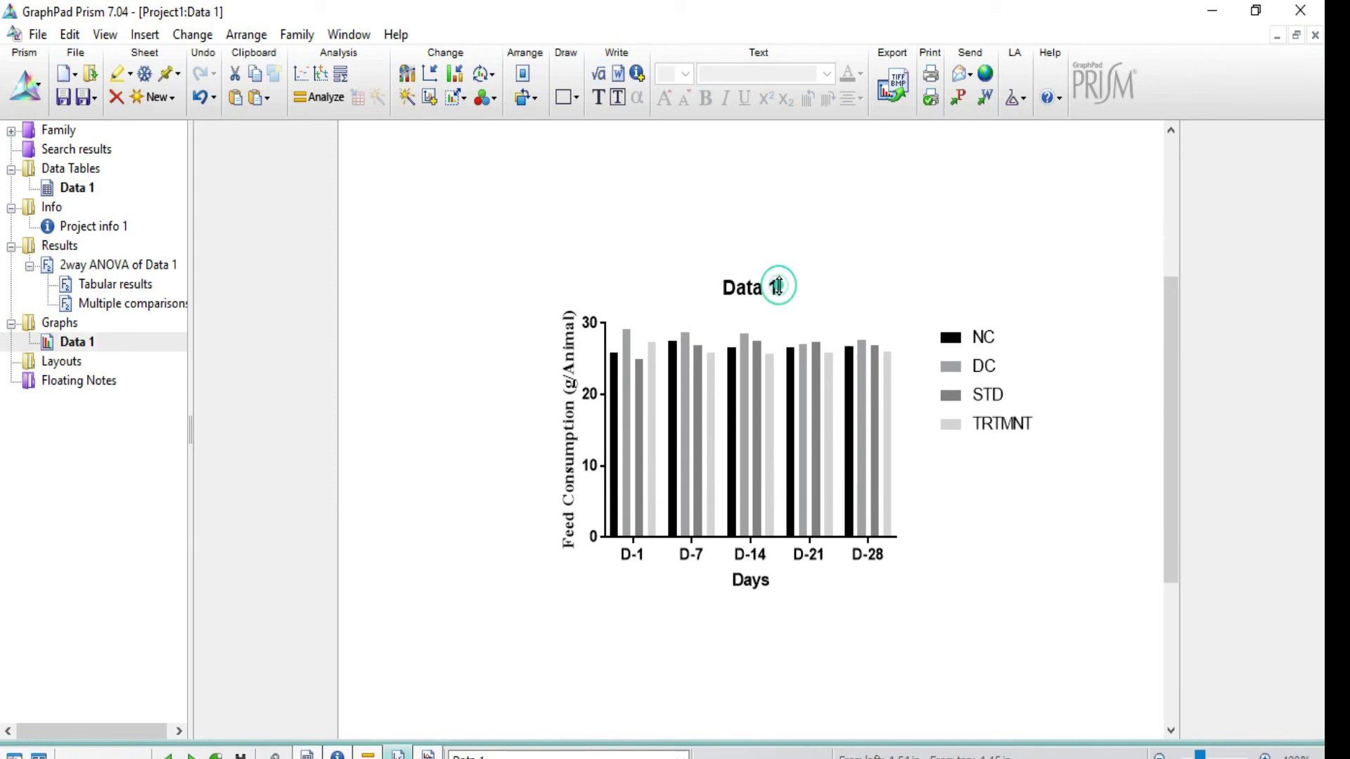
key("End")
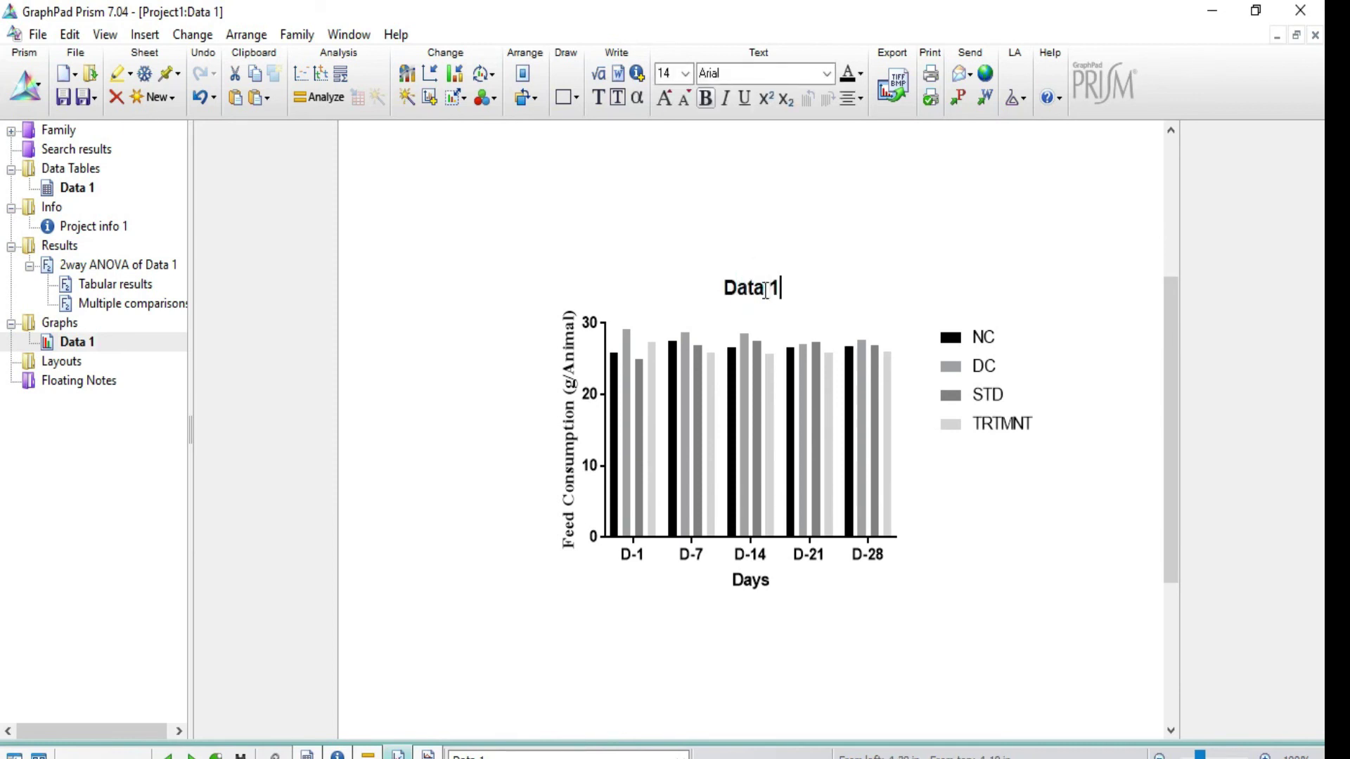
key("BackSpace")
key("BackSpace")
key("BackSpace")
key("BackSpace")
key("BackSpace")
key("BackSpace")
Step: Select all four legend entries (NC, DC, STD, TRTMNT) together and shift them down and slightly closer to the lower part of the bars
left_click_drag(929, 337, 931, 330)
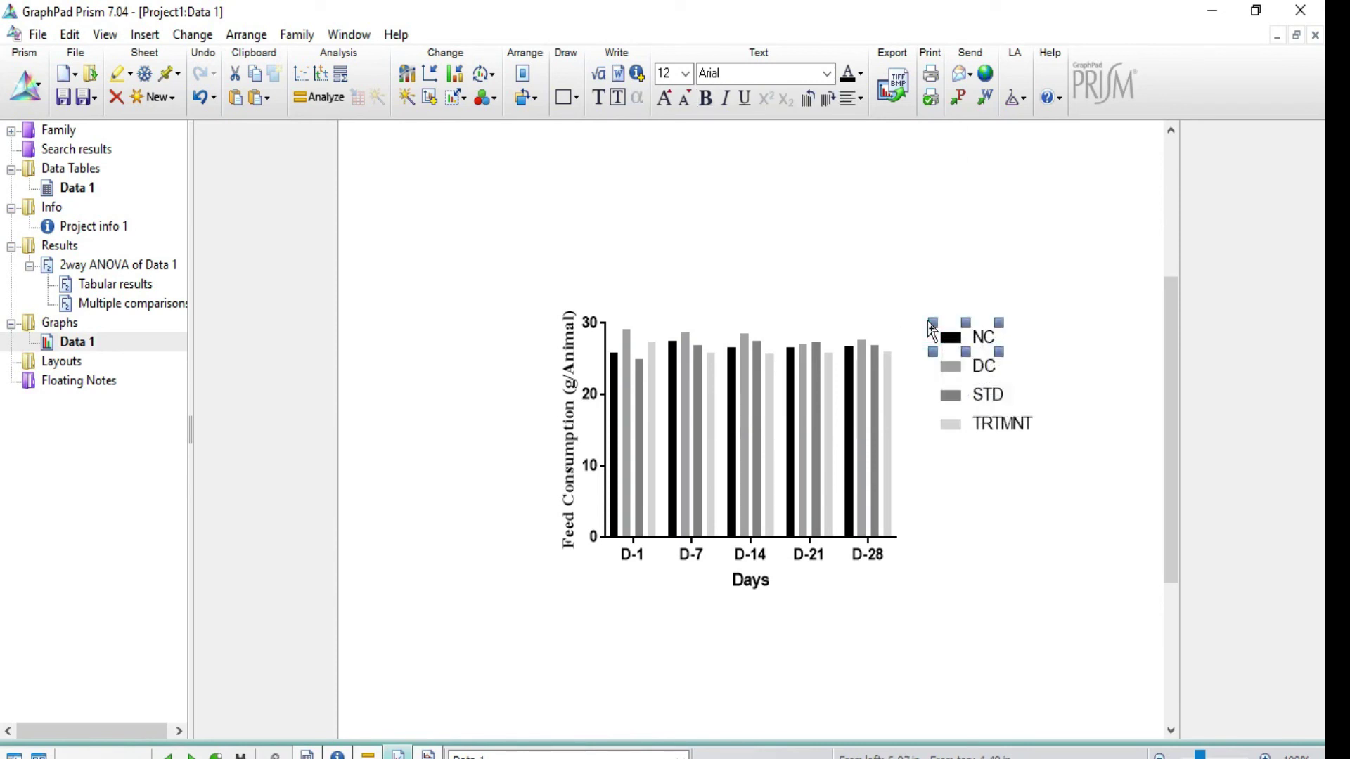
left_click(906, 287)
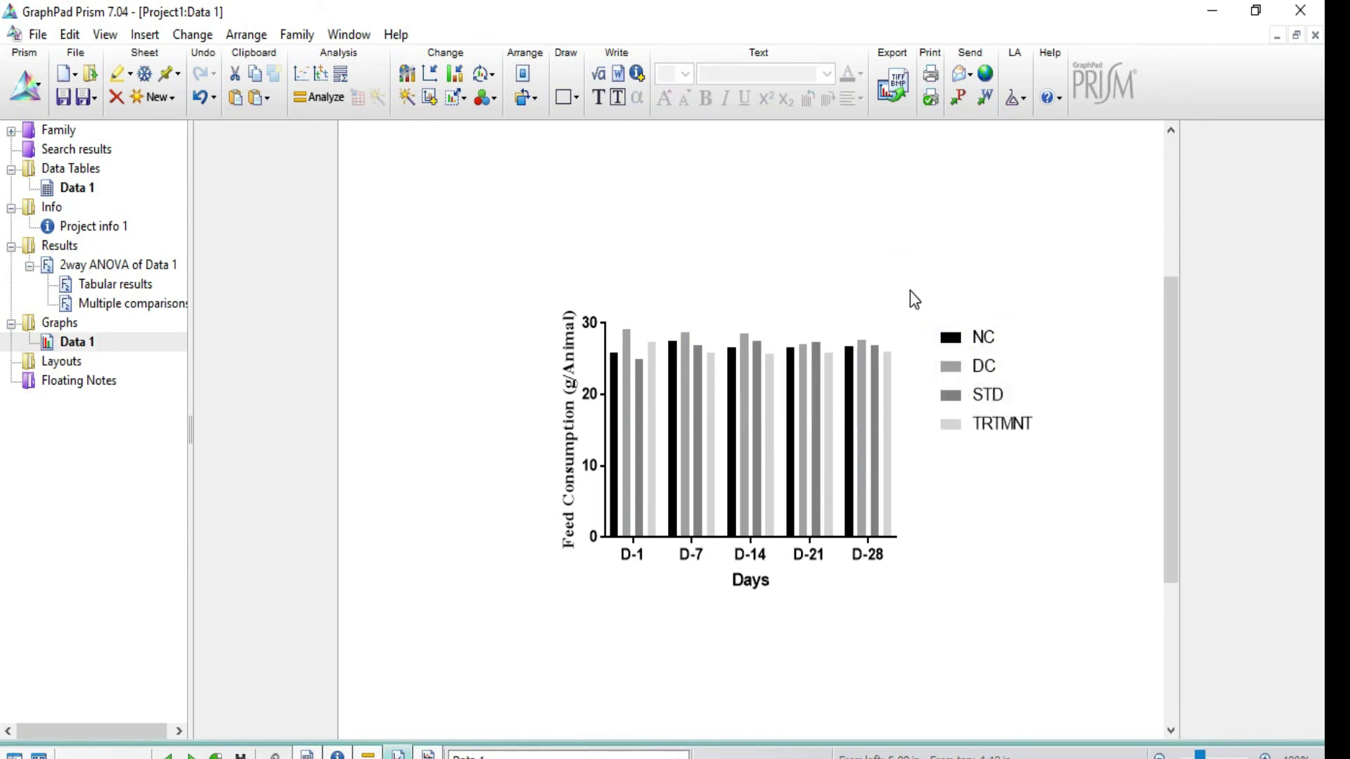
left_click_drag(910, 289, 1048, 457)
key("Down")
key("Down")
key("Down")
key("Down")
key("Down")
key("Down")
key("Down")
key("Down")
key("Down")
key("Down")
key("Down")
key("Down")
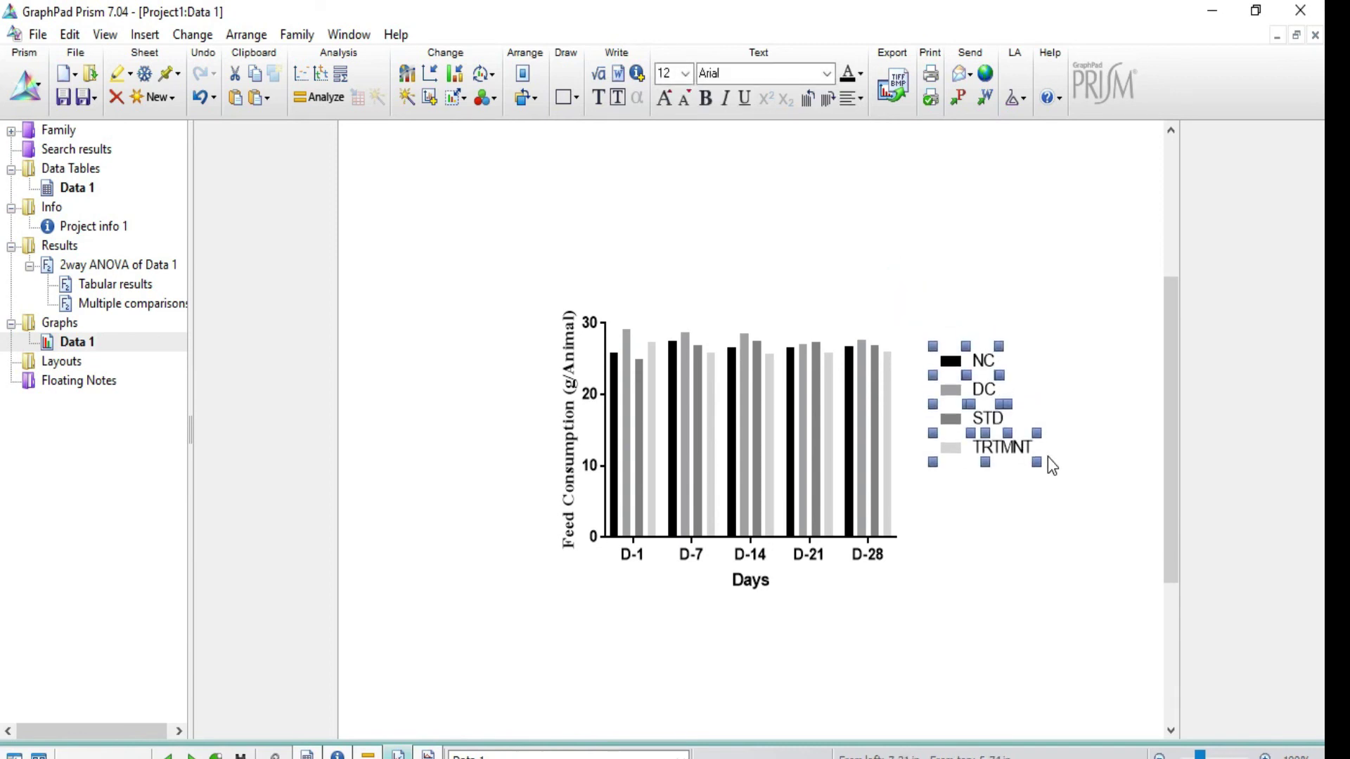
key("Down")
key("Down")
key("Down")
key("Down")
key("Down")
key("Down")
key("Down")
key("Down")
key("Down")
key("Down")
key("Down")
key("Down")
key("Down")
key("Down")
key("Down")
key("Down")
key("Down")
key("Down")
key("Down")
key("Down")
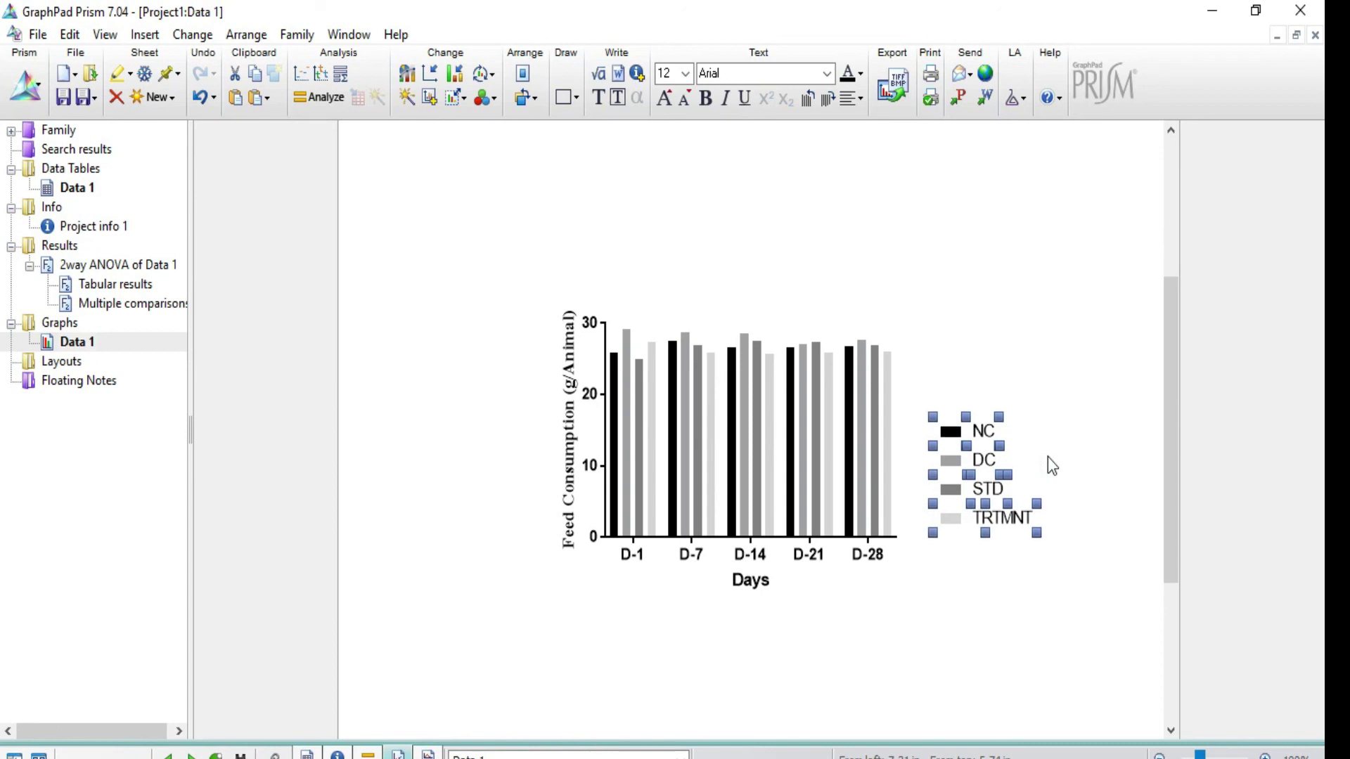
key("Left")
key("Left")
key("Left")
key("Left")
key("Left")
key("Left")
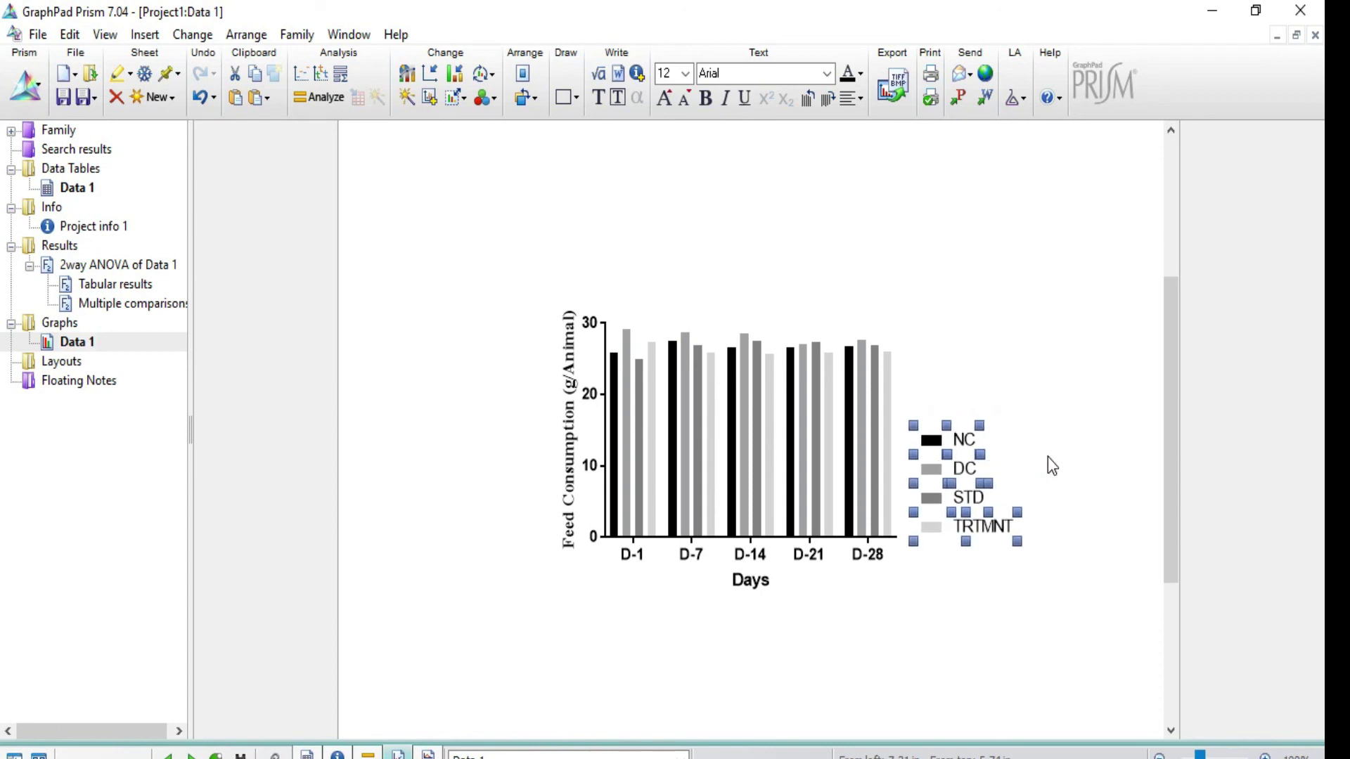
key("Right")
key("Right")
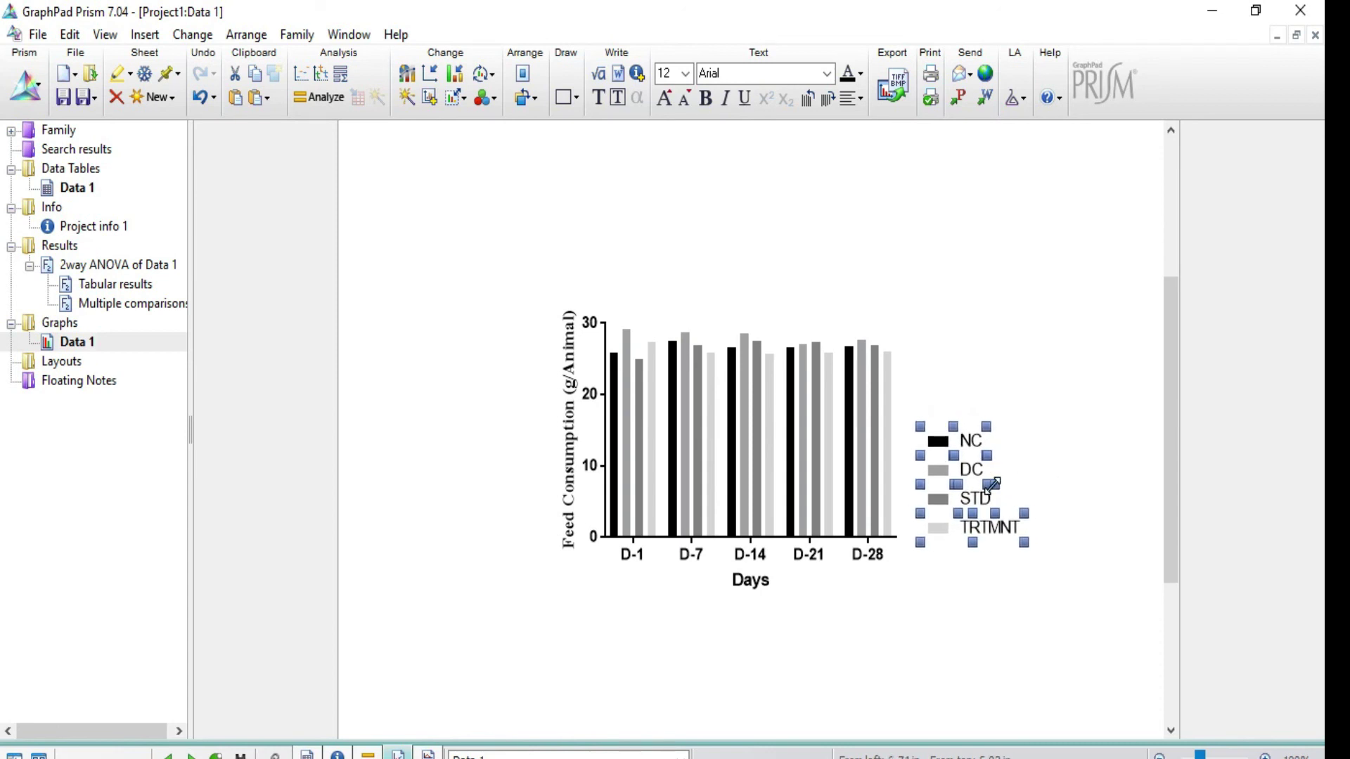
left_click(954, 584)
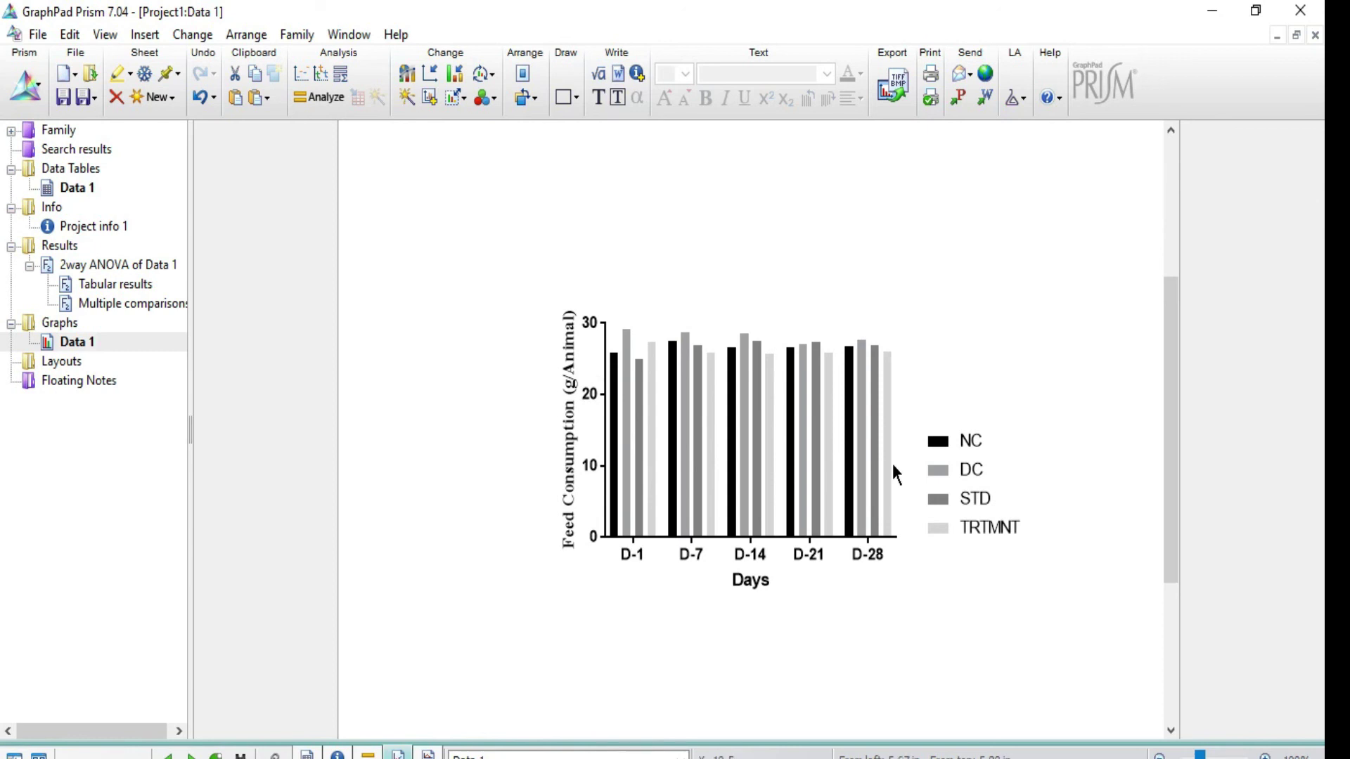
Step: Set the bar fill of the NC data set to bright green (palette colour C6) and apply it
mouse_move(820, 485)
left_click(946, 443)
double_click(947, 444)
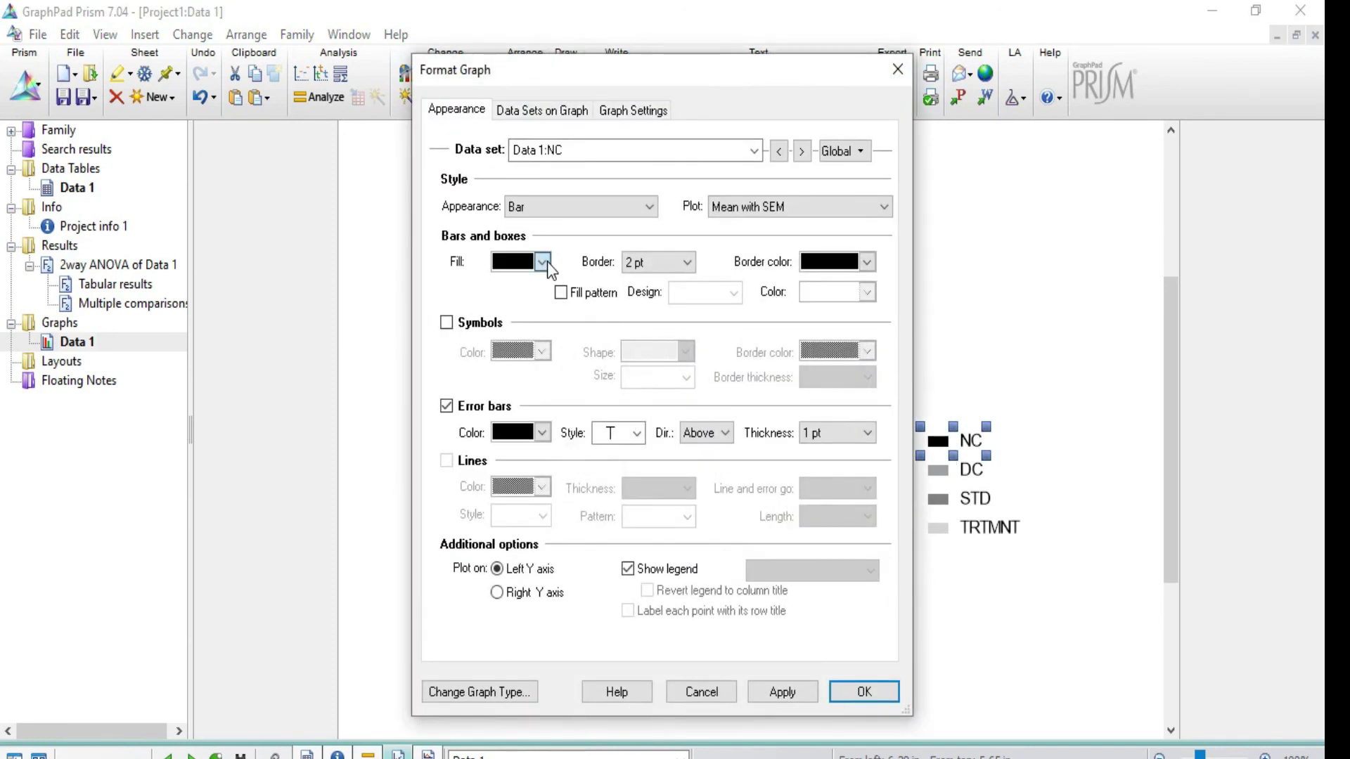
left_click(544, 262)
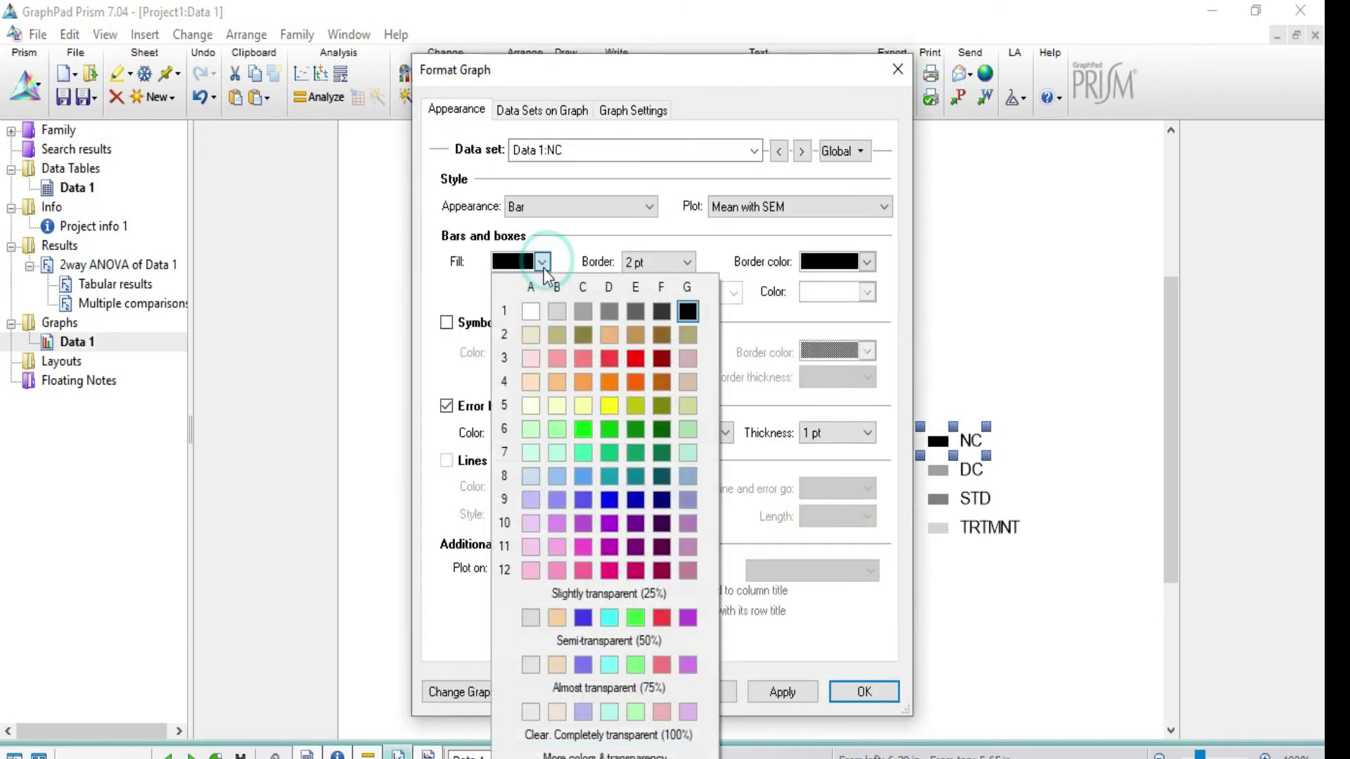
left_click(583, 428)
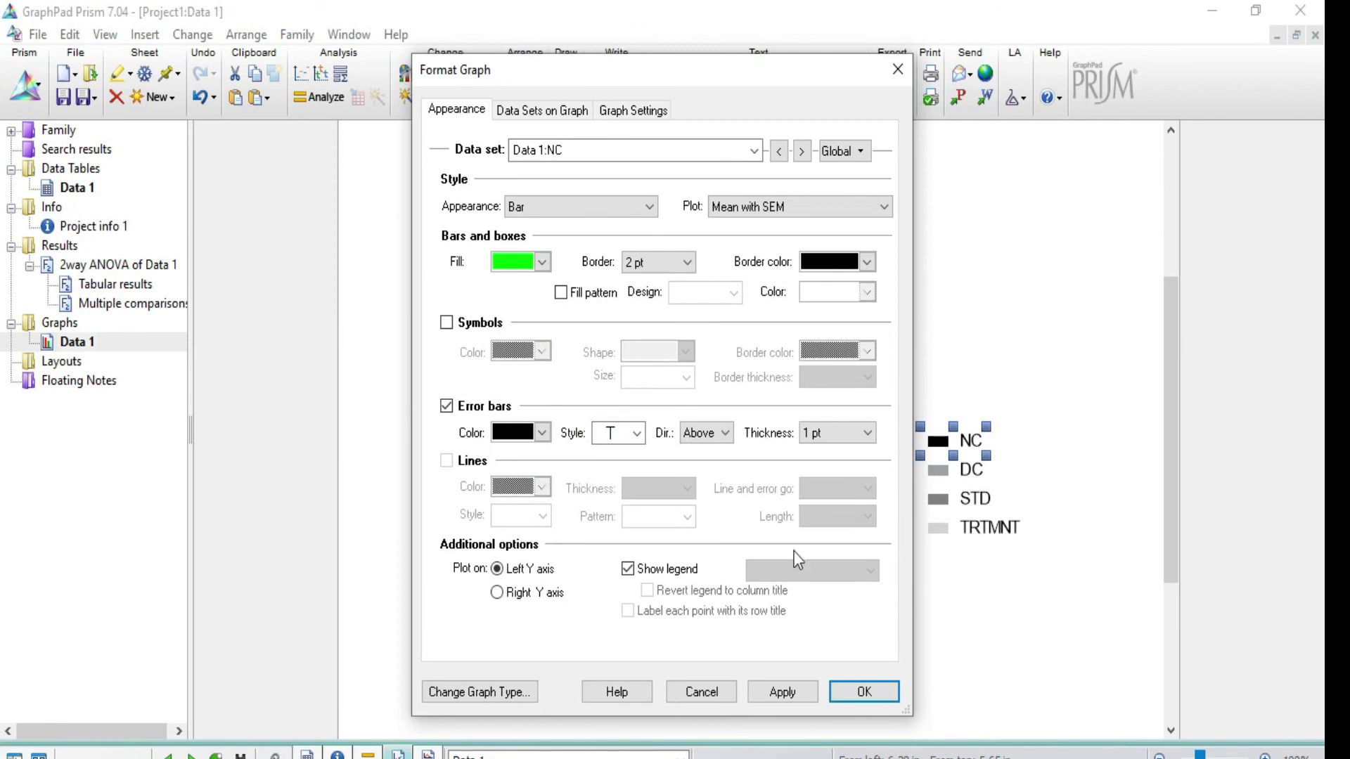
left_click(780, 686)
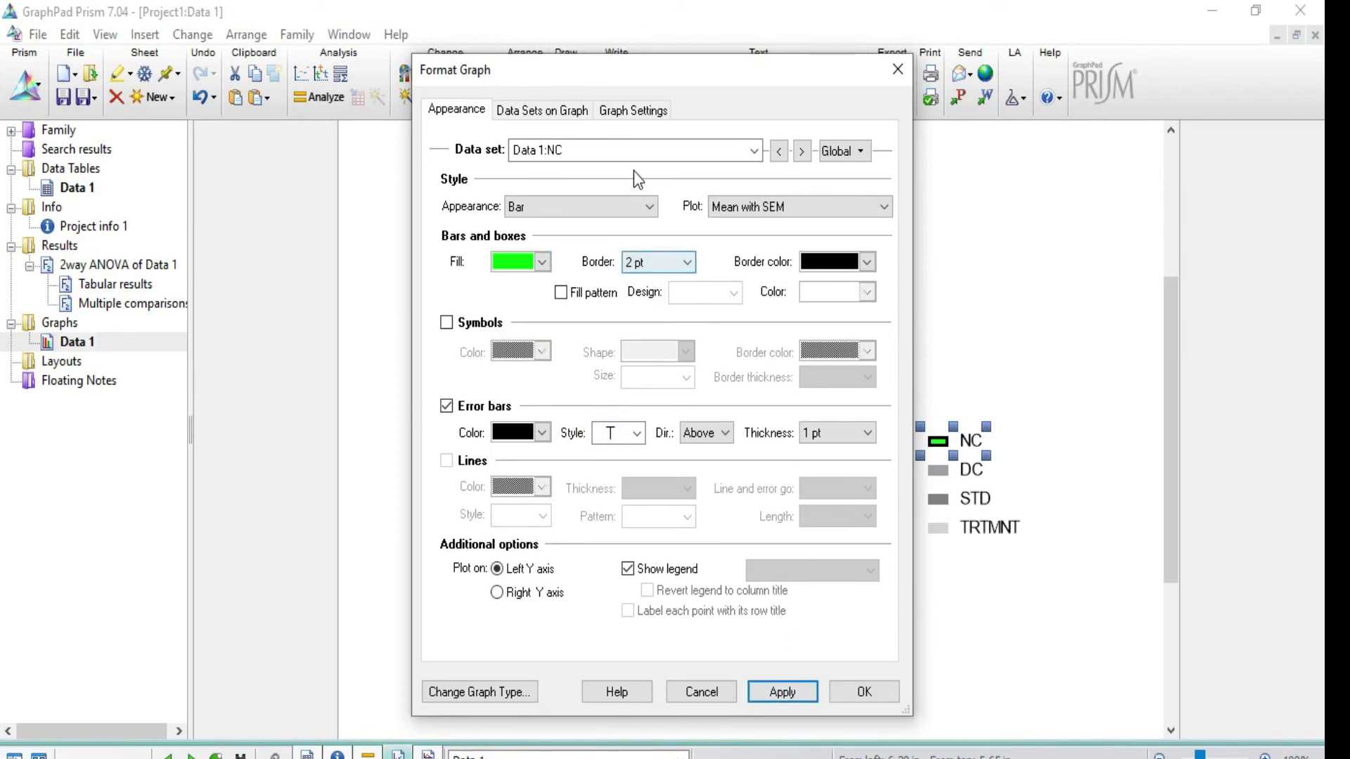
Step: Set the bar fill of the DC data set to red (palette colour E3) and apply it
left_click(631, 153)
left_click(572, 201)
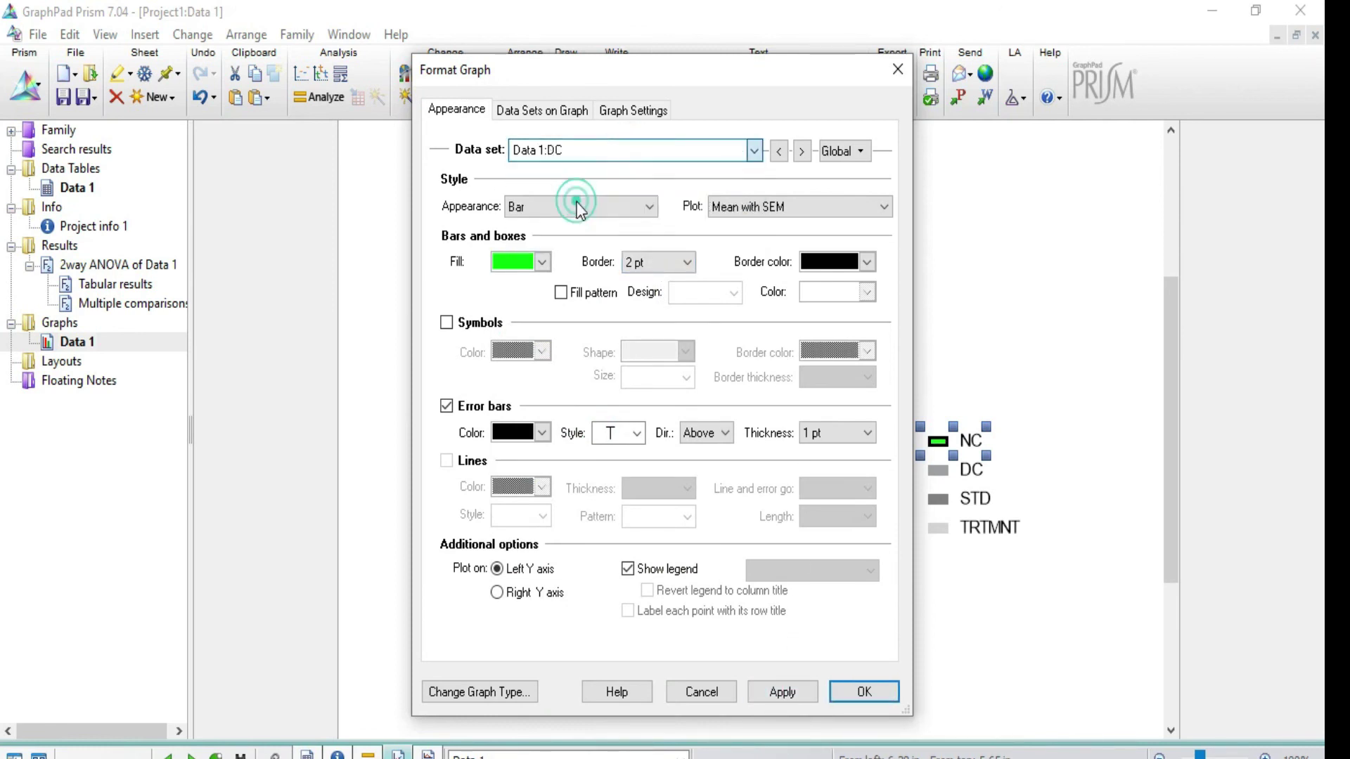
left_click(541, 259)
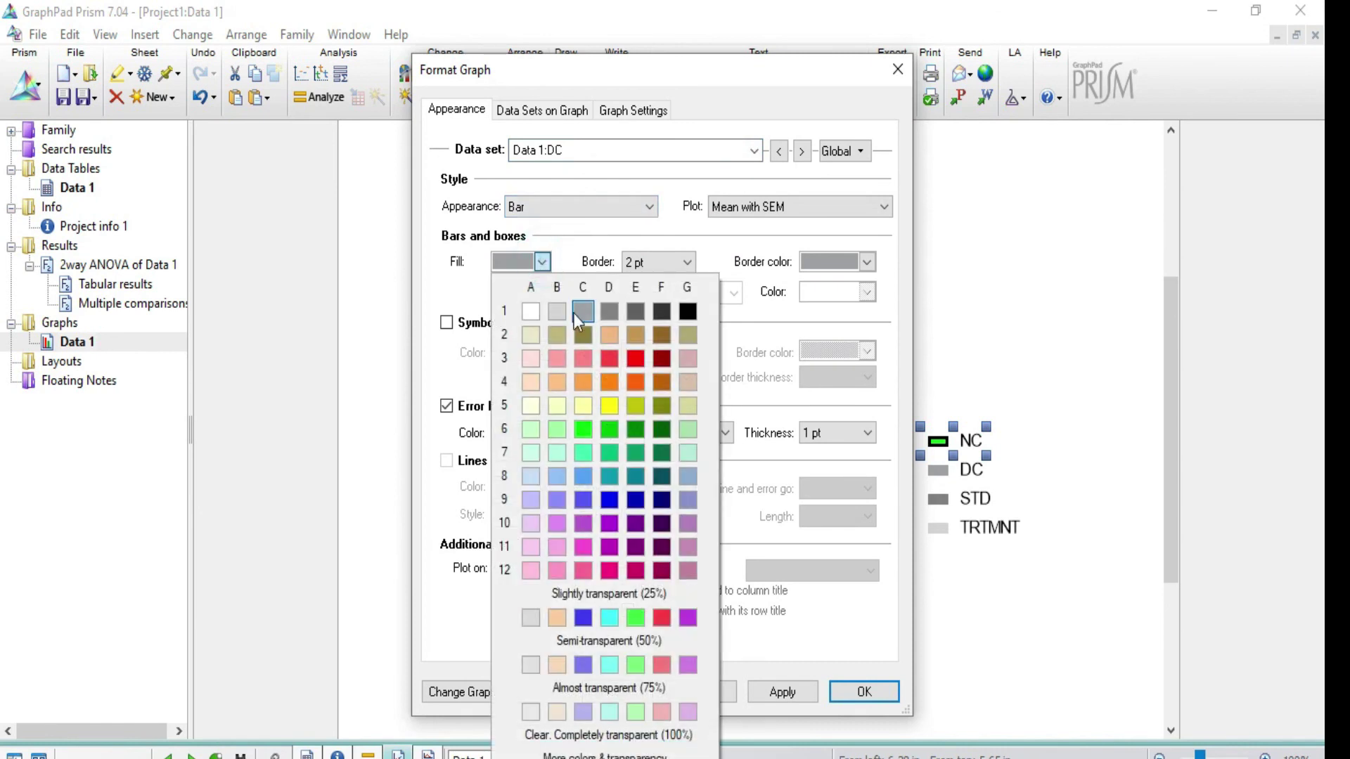
left_click(636, 357)
left_click(785, 693)
Step: Set the bar fill of the STD data set to dark red (palette colour F3) and apply it
left_click(601, 157)
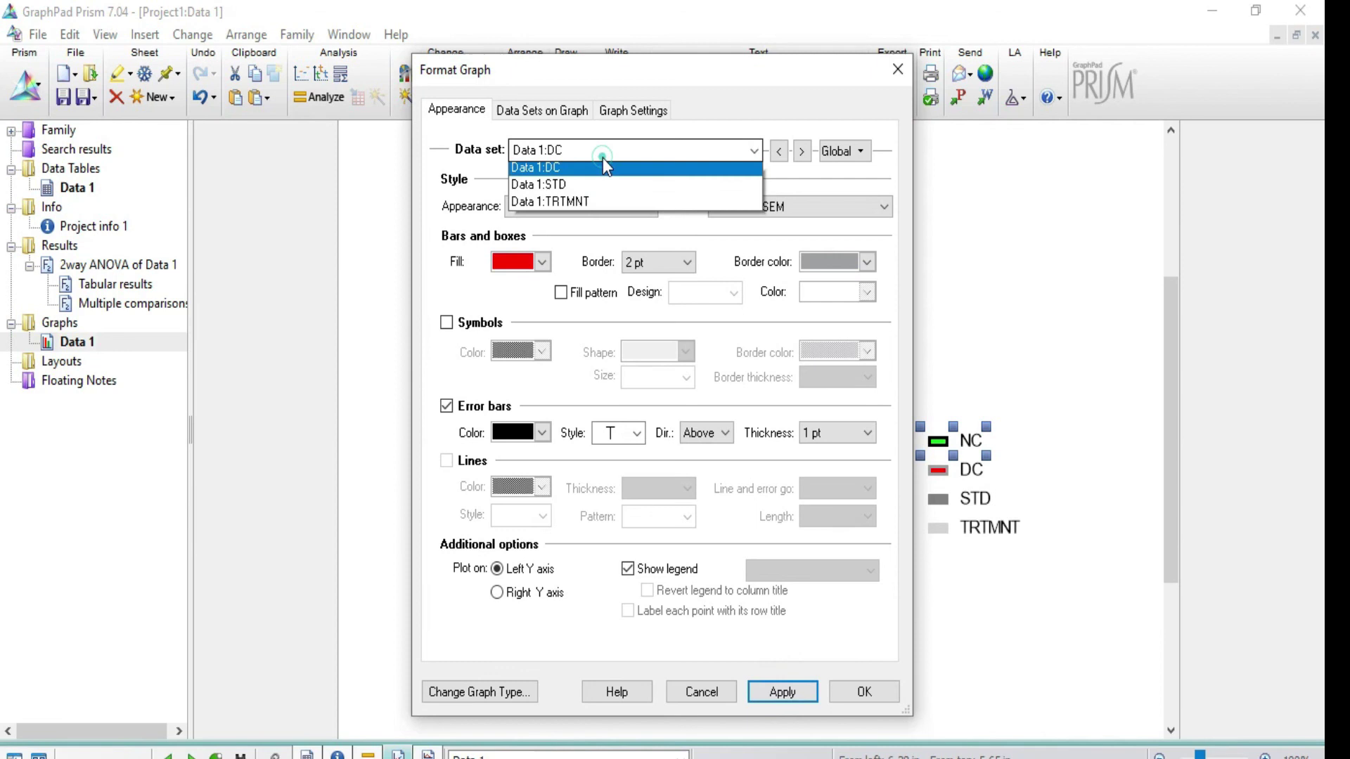
left_click(565, 220)
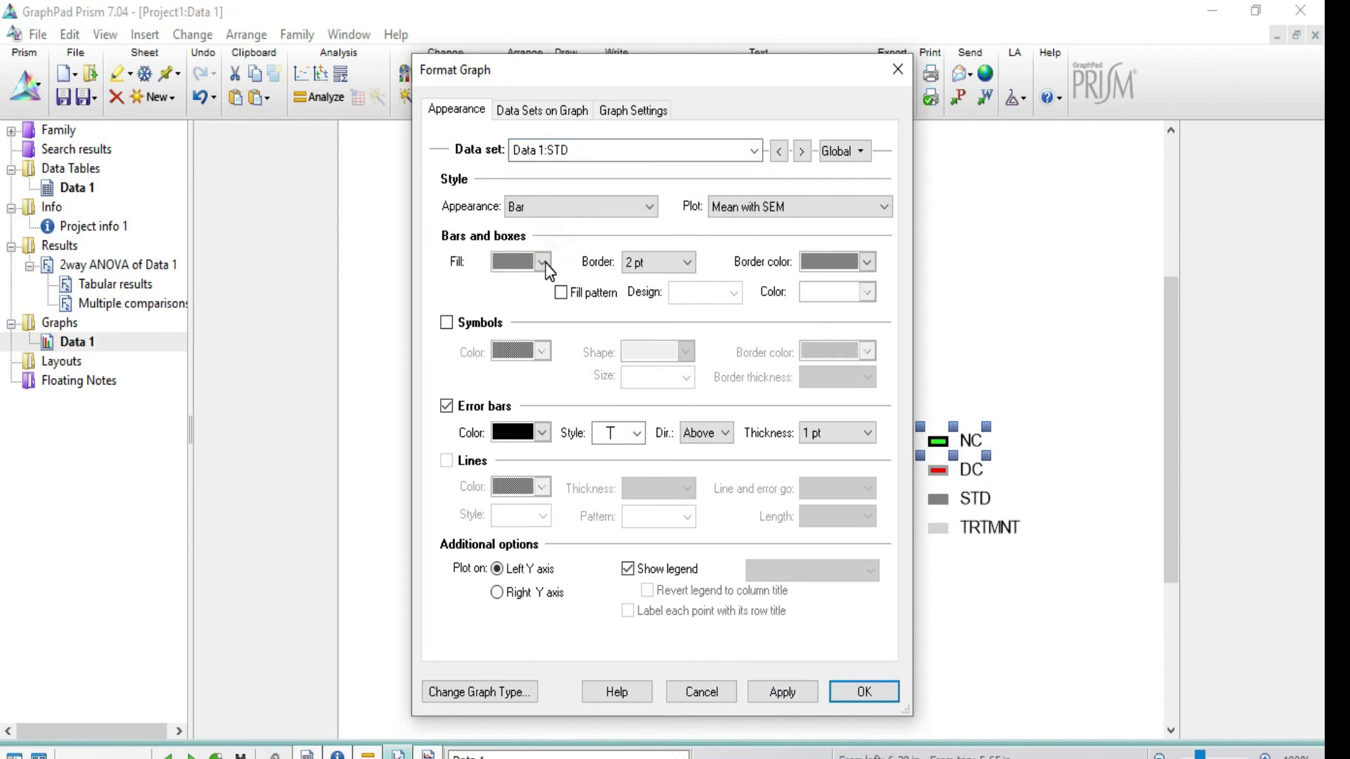
left_click(543, 262)
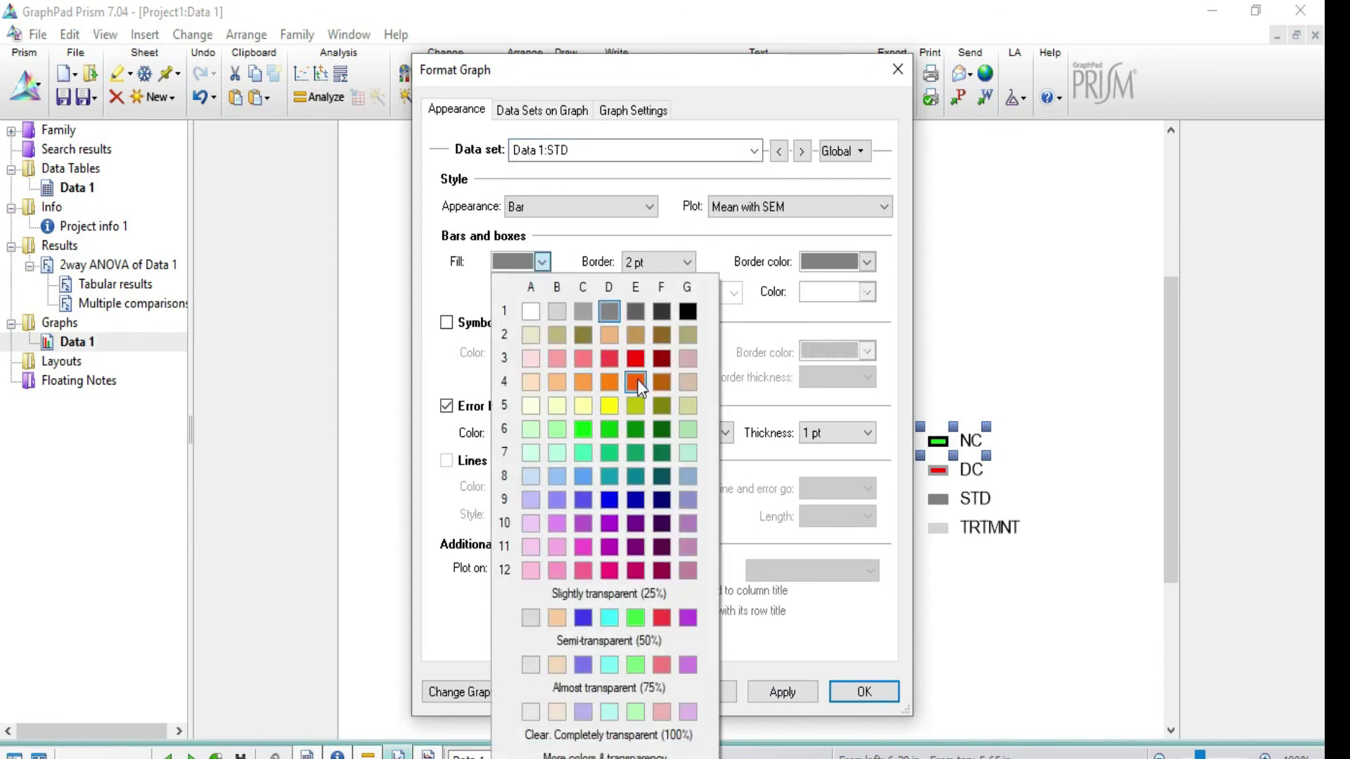
left_click(659, 359)
left_click(780, 694)
Step: Set the bar fill of the TRTMNT data set to dark blue (palette colour E9) and accept the graph formatting
left_click(599, 154)
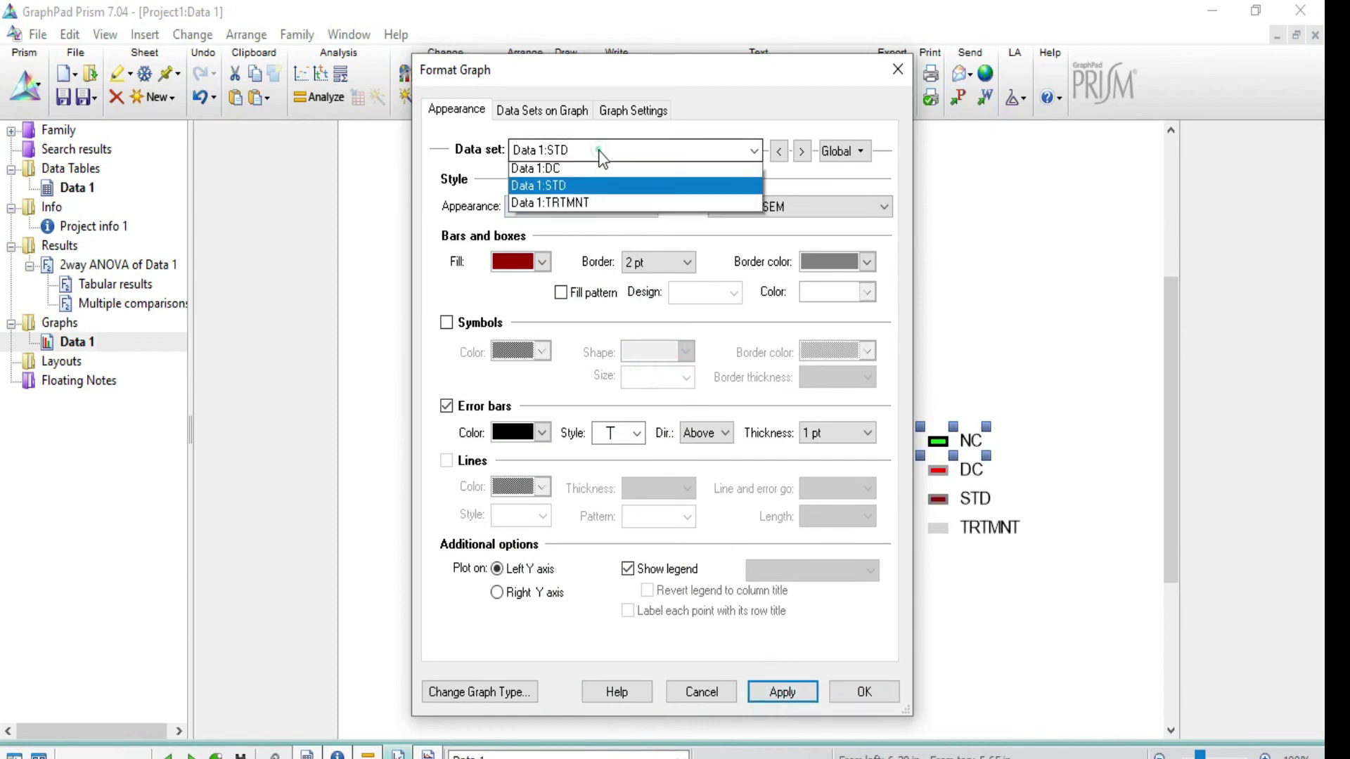
left_click(571, 241)
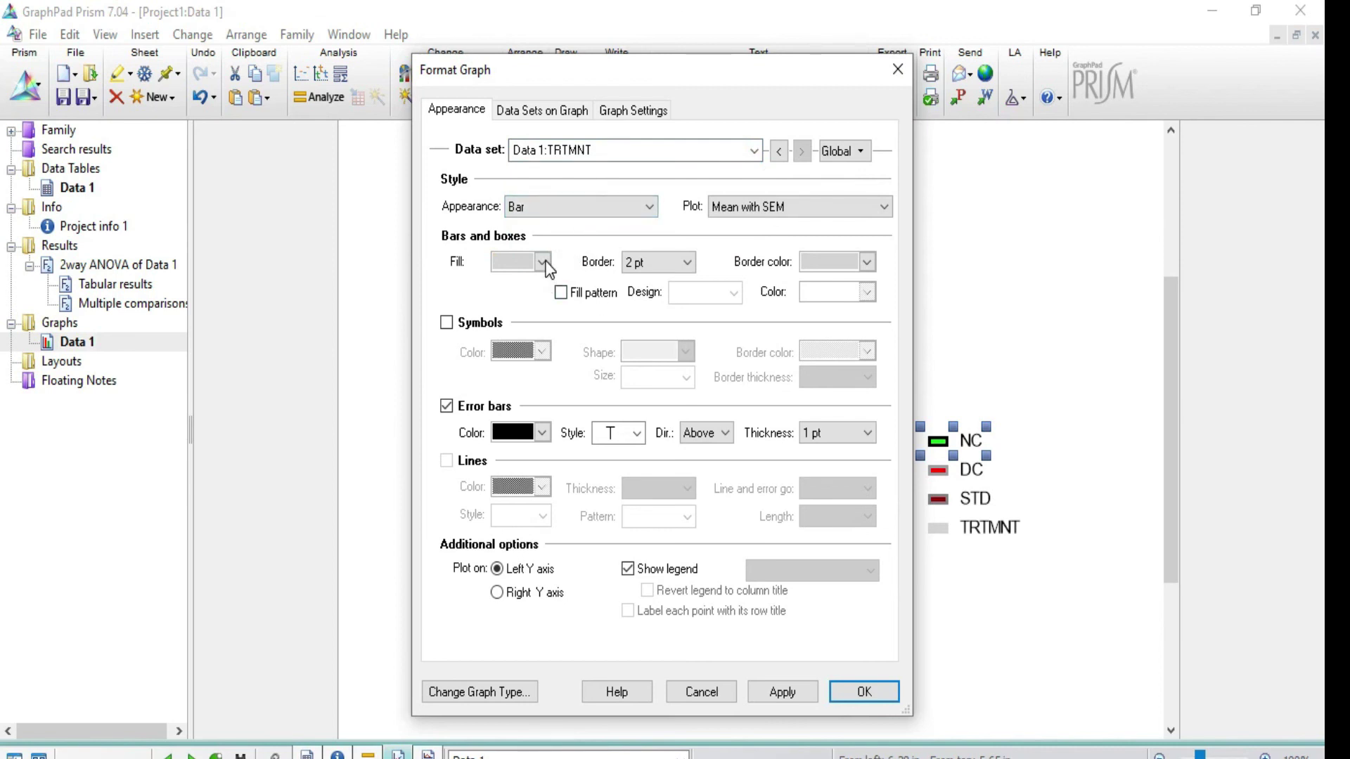
left_click(543, 261)
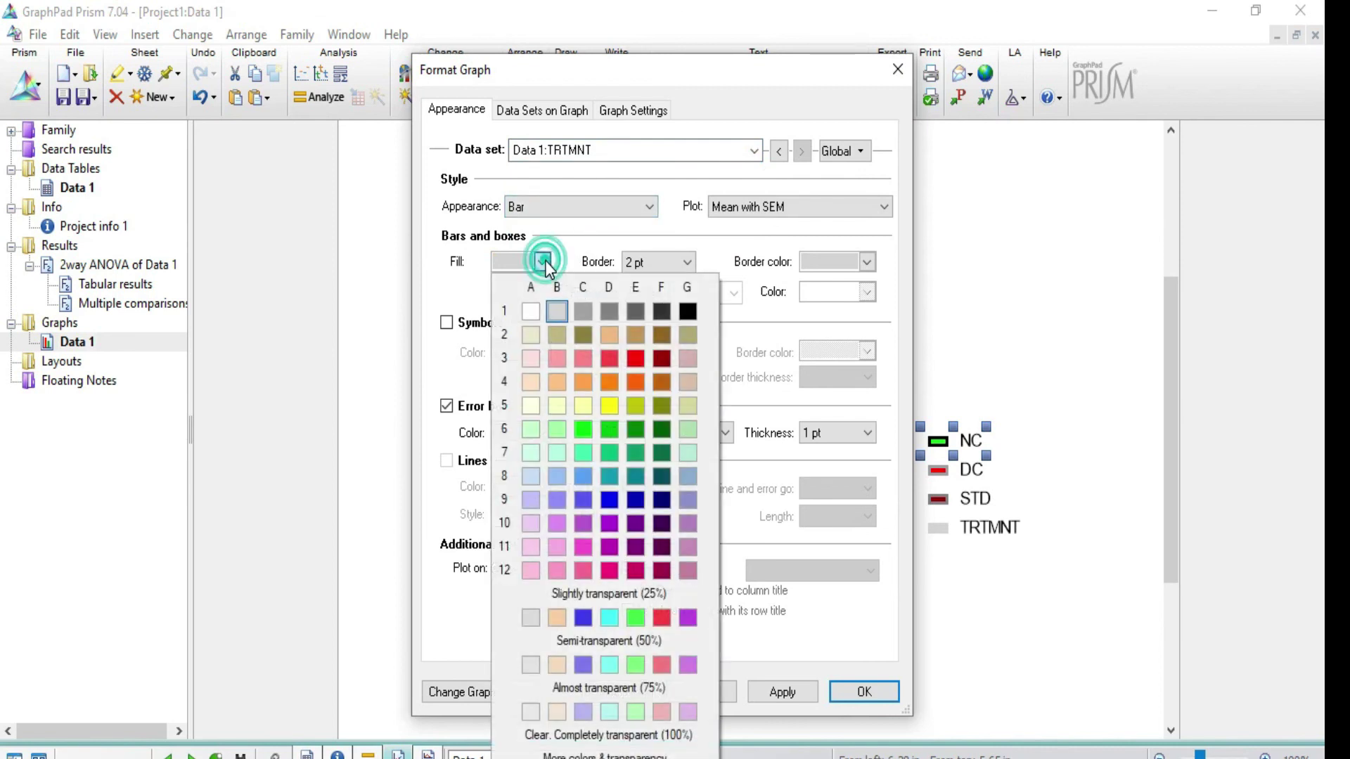
left_click(636, 503)
left_click(772, 690)
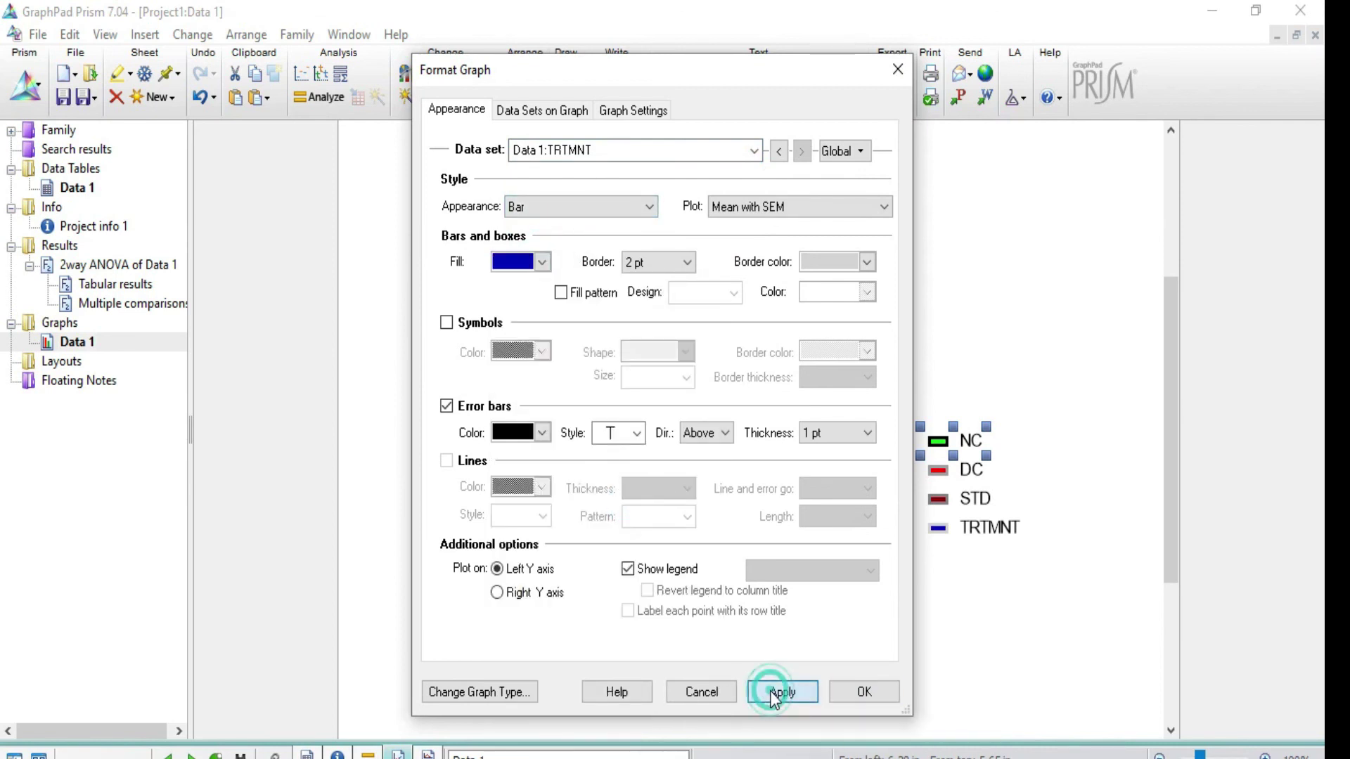
left_click(864, 693)
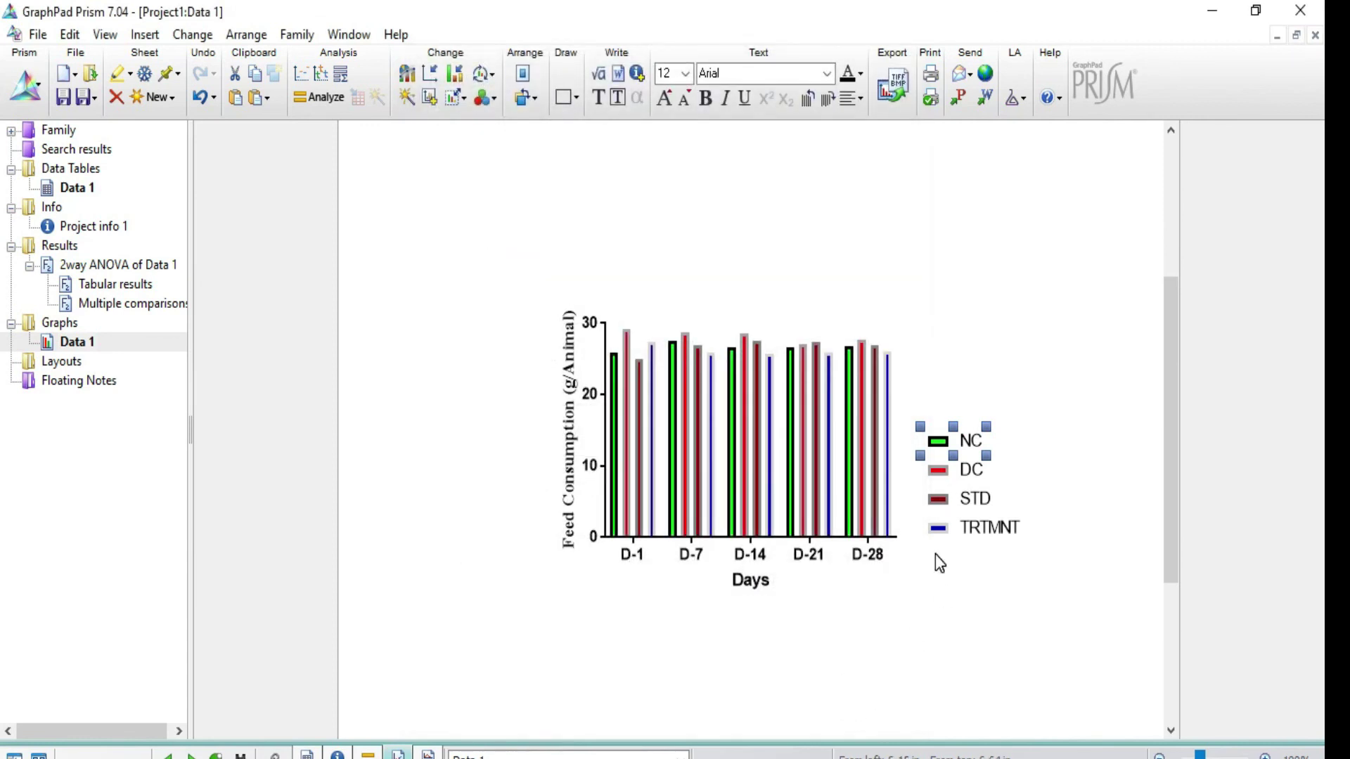
Step: Reopen the graph formatting for the DC data set and change its bar border colour to black
left_click(939, 468)
double_click(939, 468)
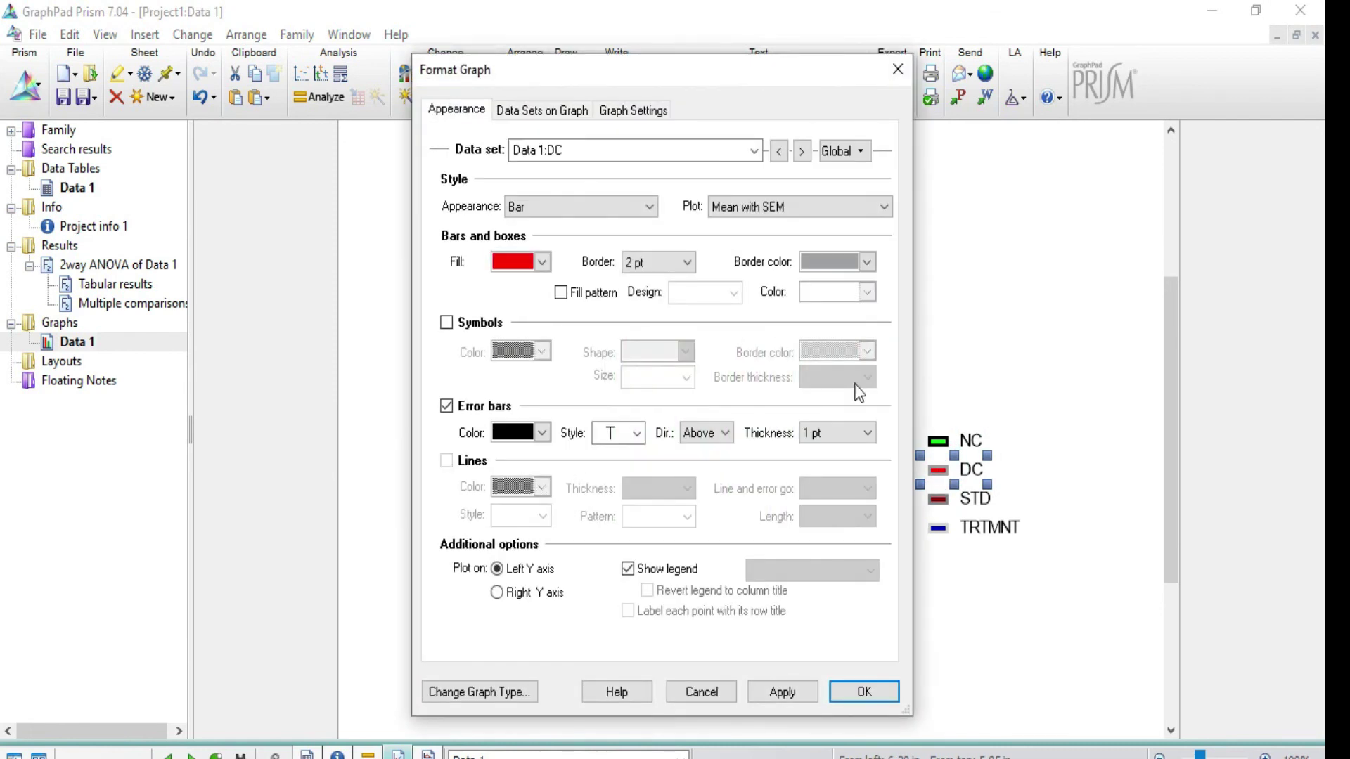
left_click(866, 261)
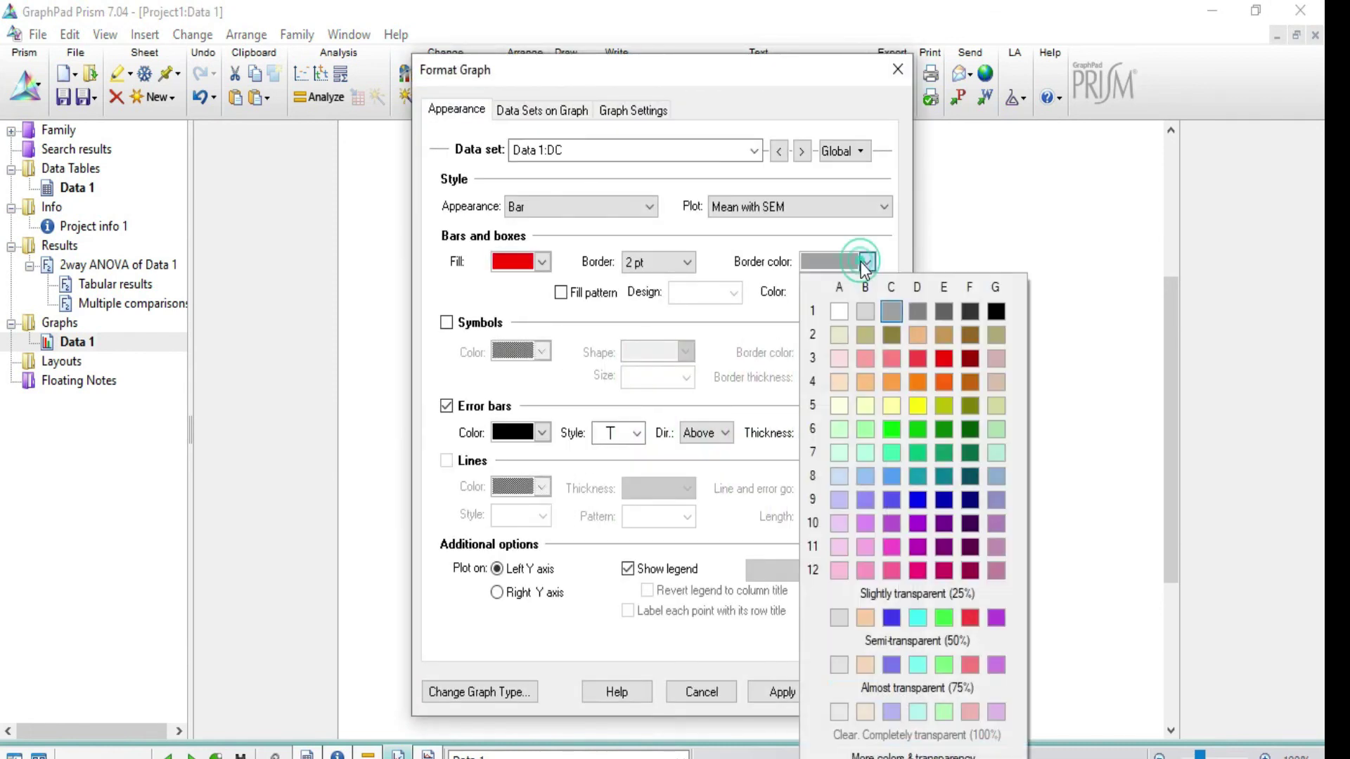
left_click(994, 311)
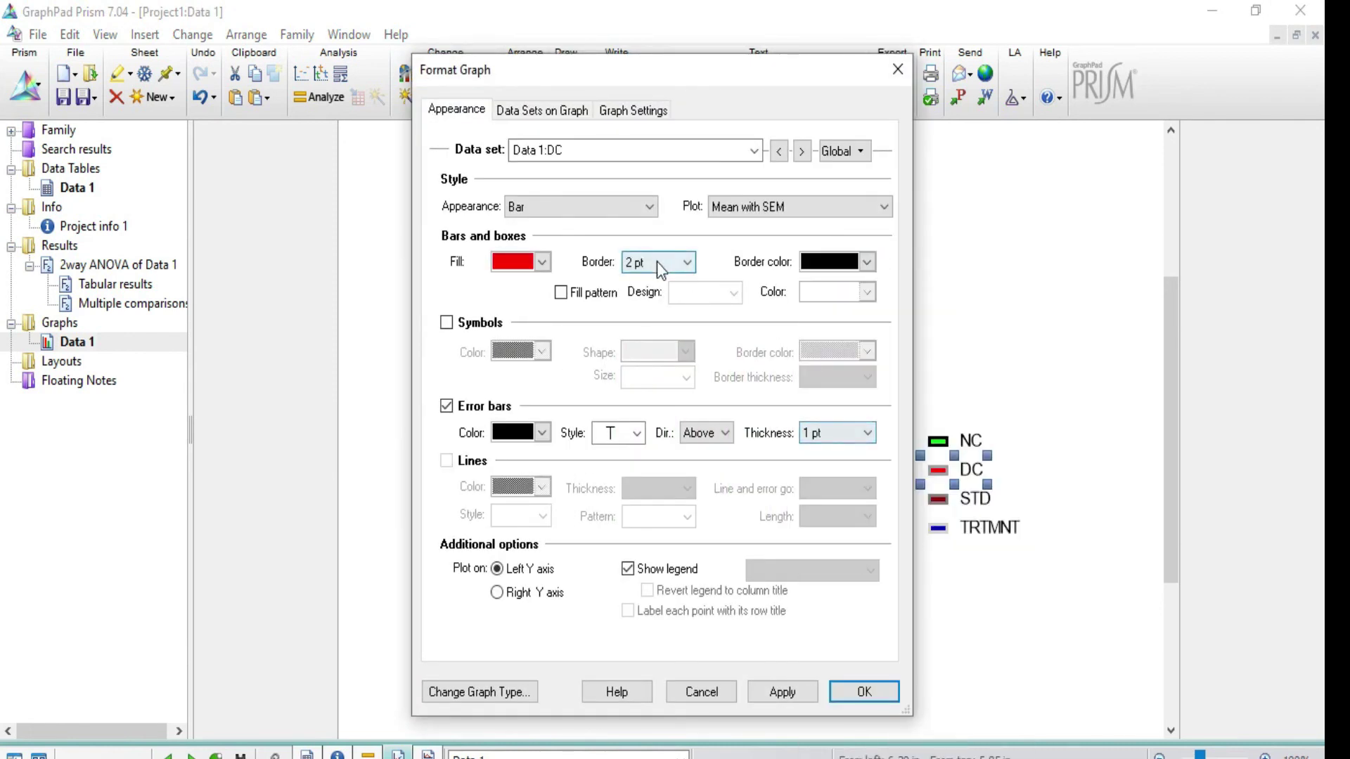
left_click(776, 694)
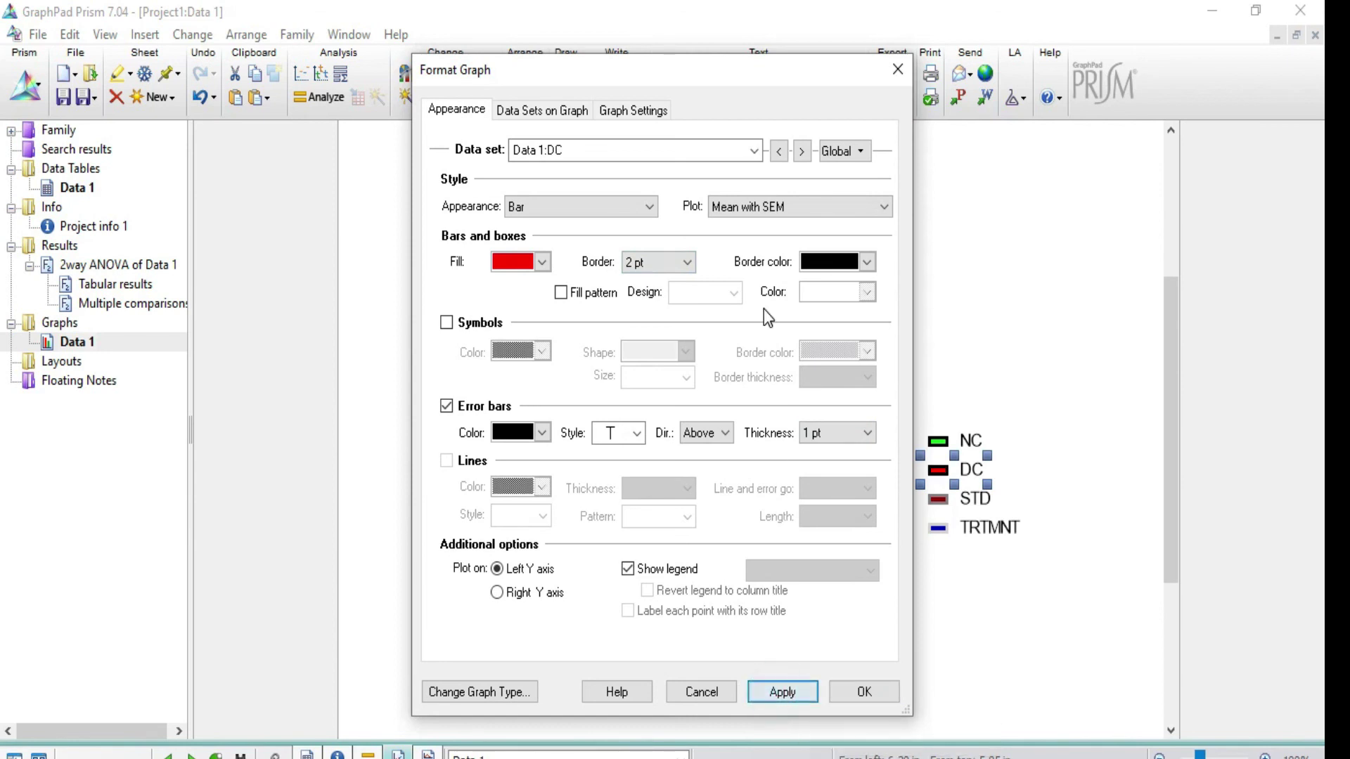
Step: Set the bar border colour of the STD data set to black
left_click(651, 148)
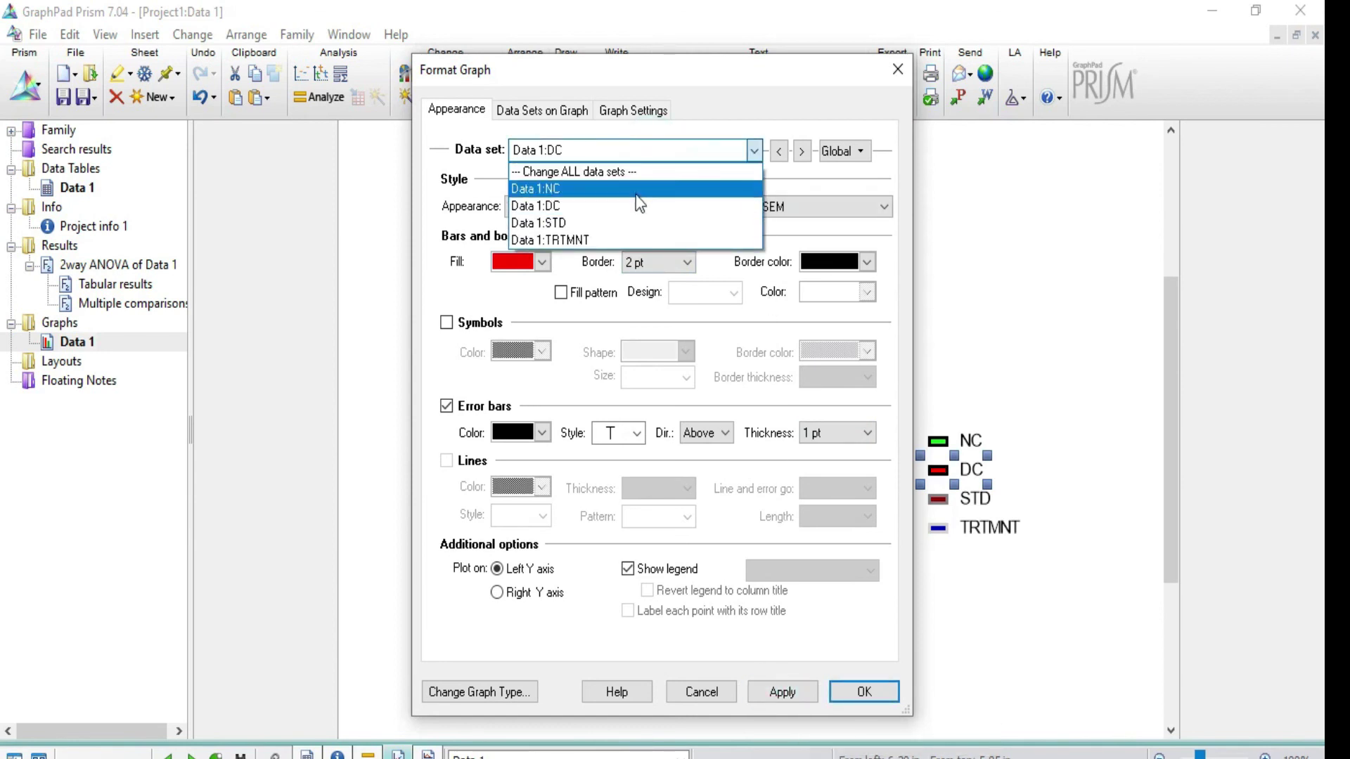
left_click(629, 222)
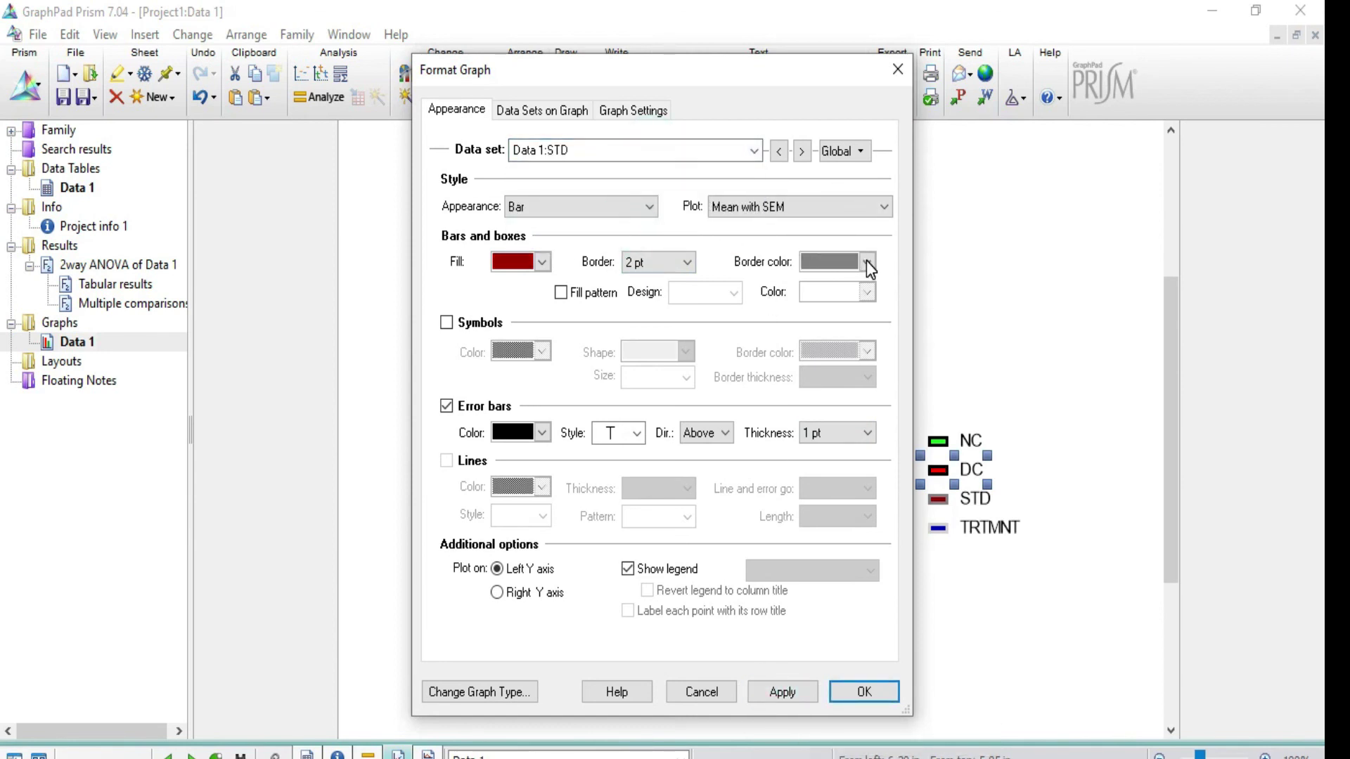
left_click(866, 261)
left_click(997, 310)
left_click(615, 206)
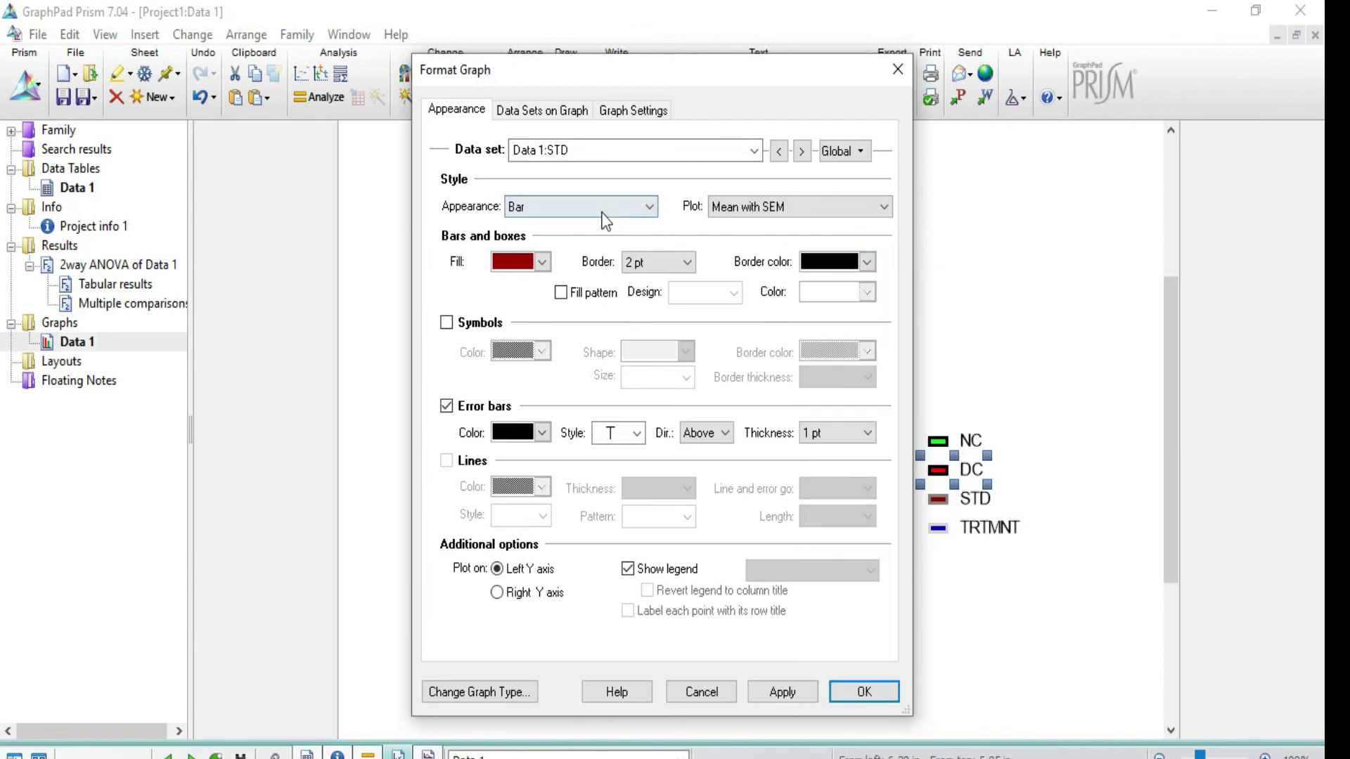
left_click(614, 204)
Step: Set the bar border colour of the TRTMNT data set to black, accept the formatting and deselect the legend
left_click(613, 153)
left_click(579, 235)
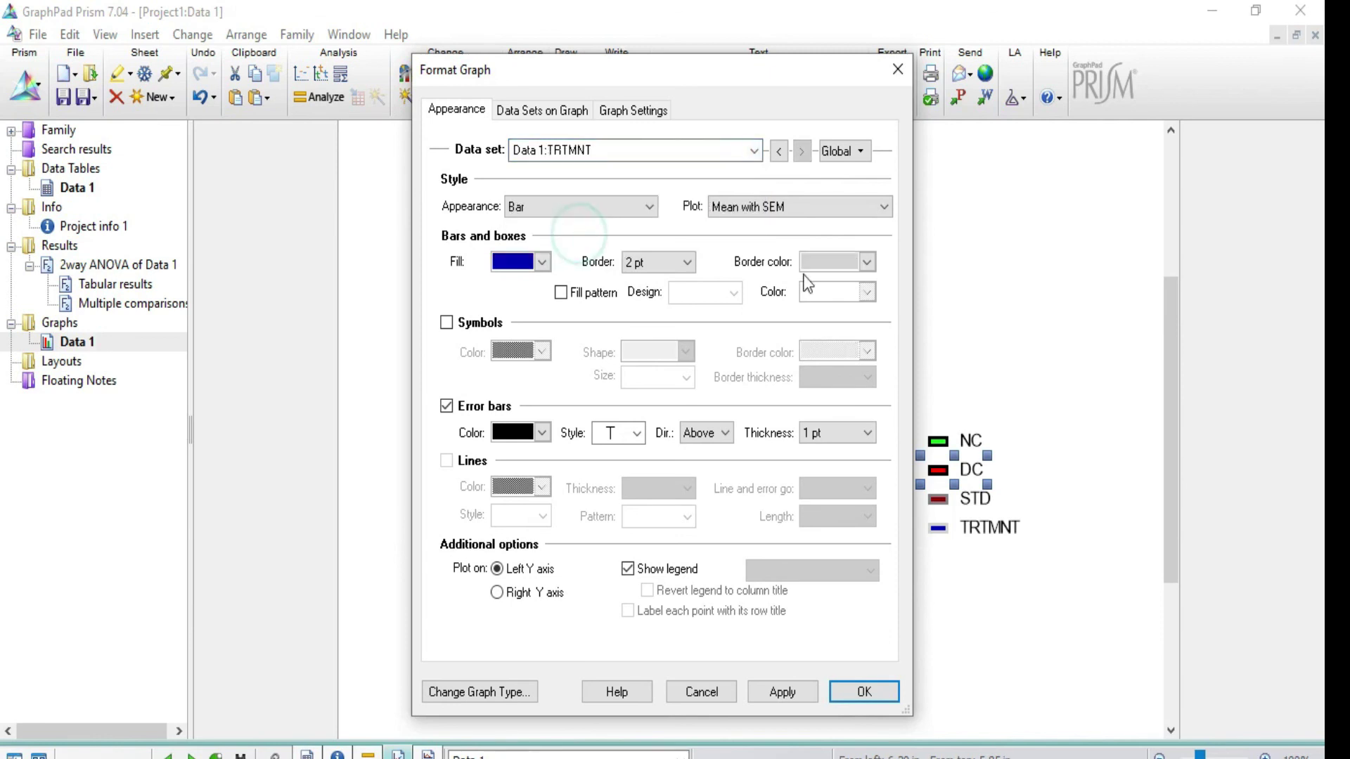
left_click(867, 263)
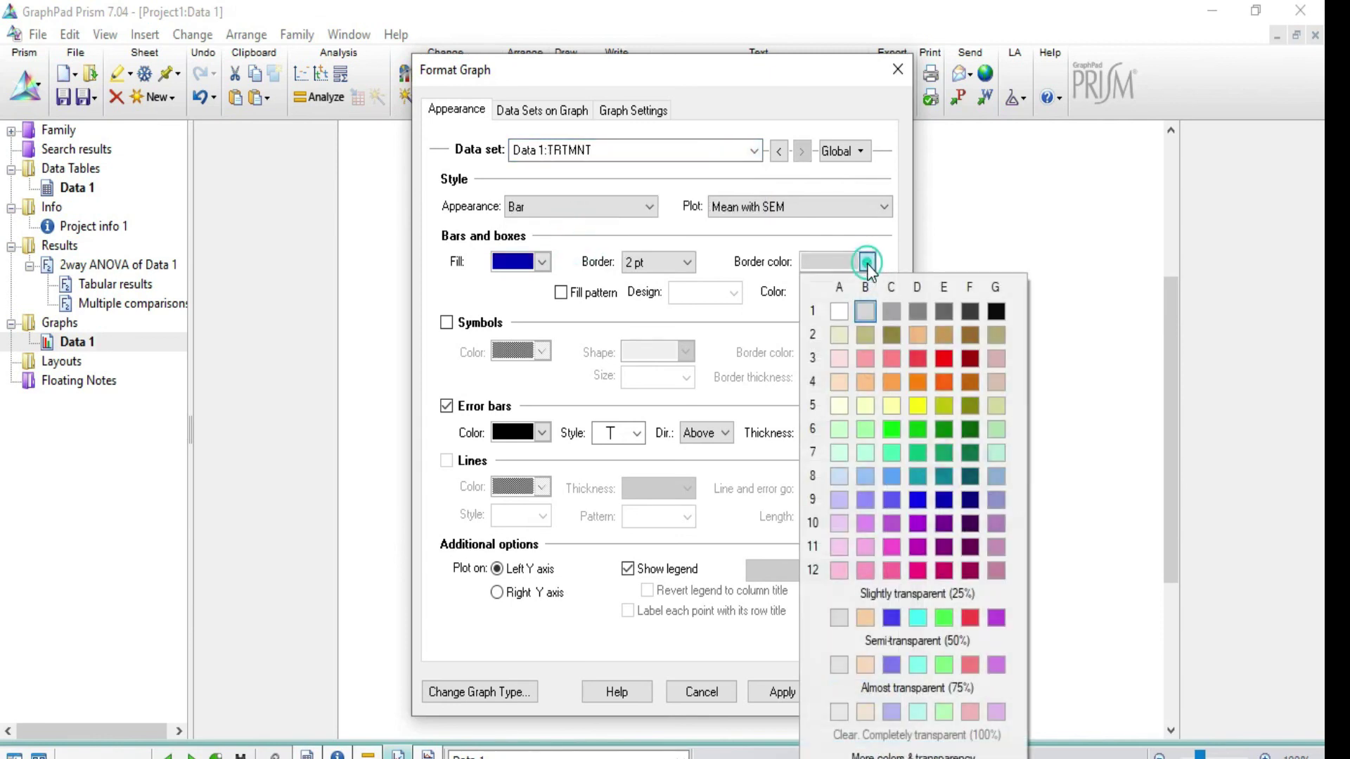
left_click(994, 313)
left_click(789, 689)
left_click(859, 694)
left_click(958, 639)
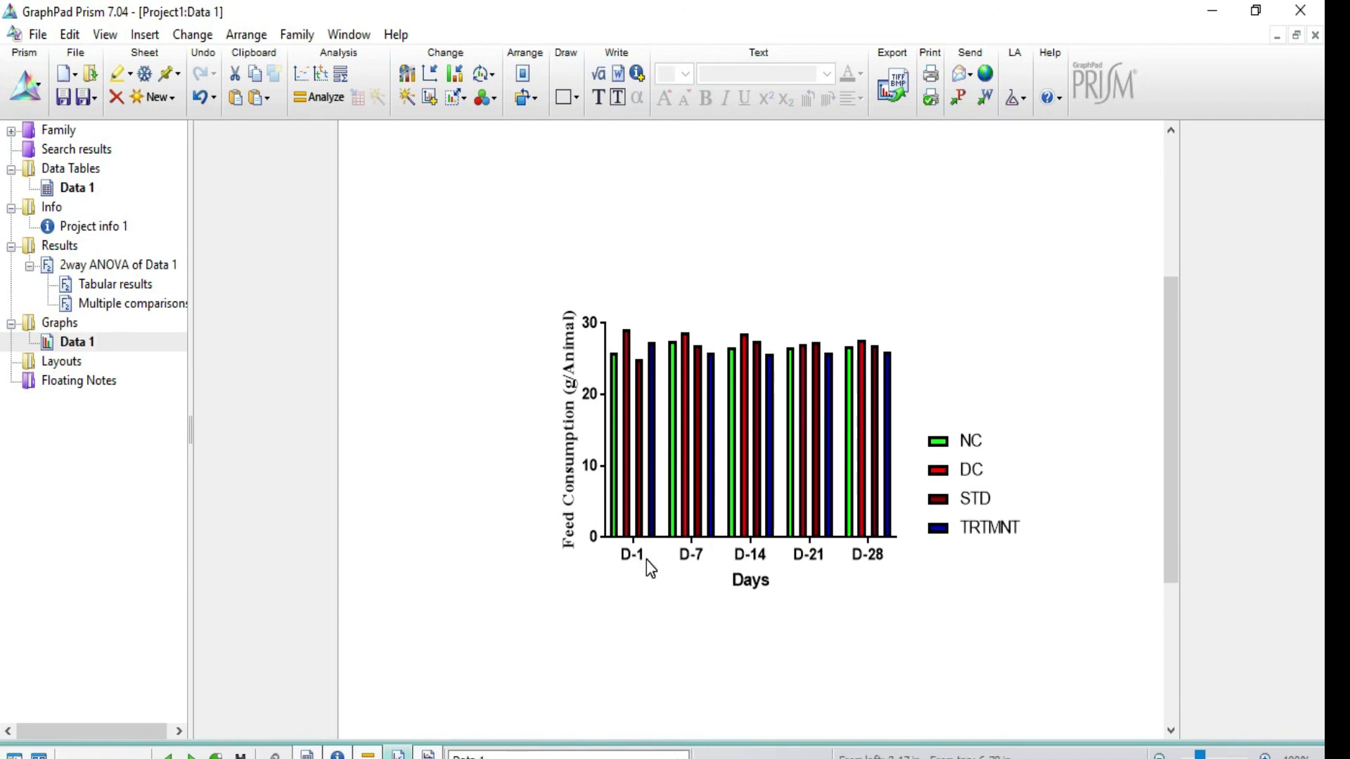
Step: Undo the last graph change and inspect the data details of the DC bar at D-1
key("ctrl+z")
mouse_move(627, 336)
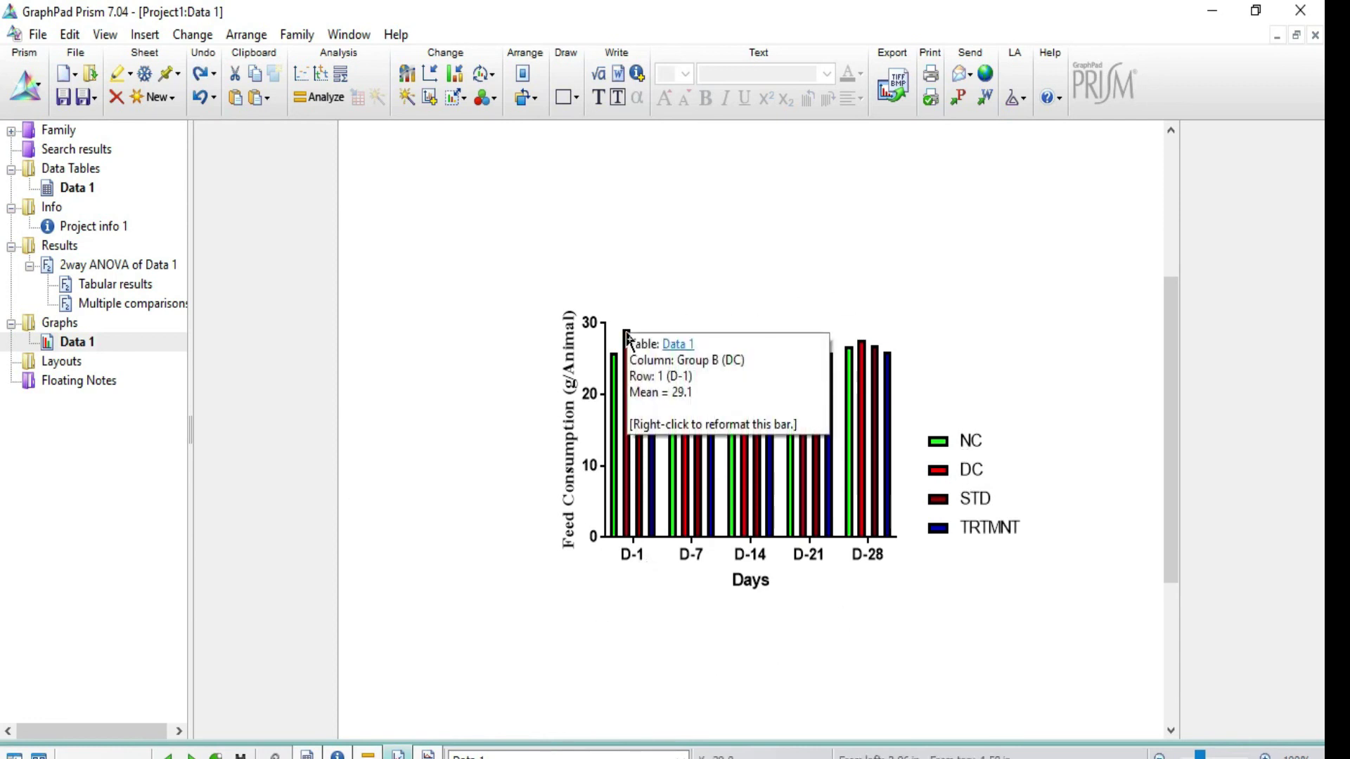